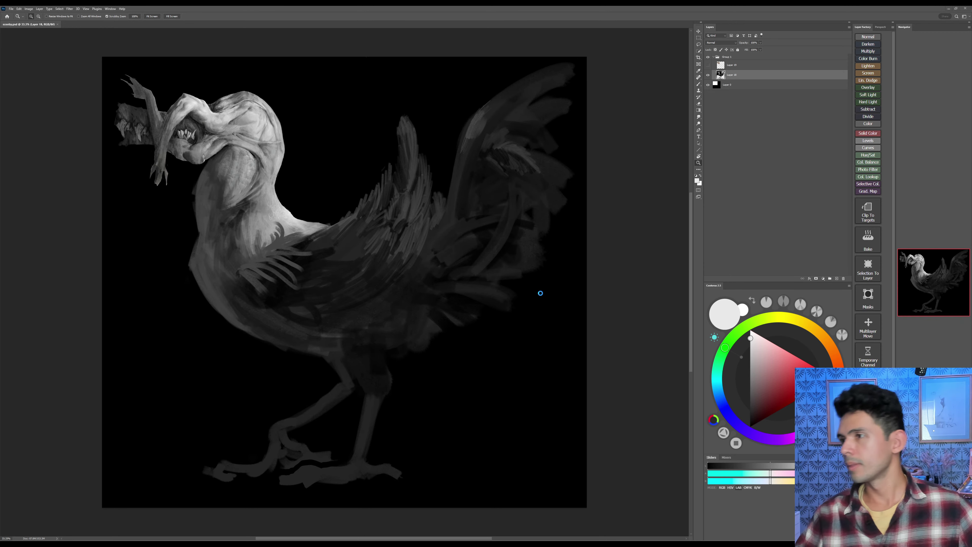
Step: Check the painting's pixel dimensions and resolution in Image Size, leaving the document's size as it is
{"action": "left_click", "coordinate": [473, 281]}
{"action": "left_click_drag", "start_coordinate": [448, 284], "coordinate": [492, 336]}
{"action": "left_click_drag", "start_coordinate": [246, 275], "coordinate": [259, 275]}
{"action": "left_click_drag", "start_coordinate": [258, 275], "coordinate": [329, 317]}
{"action": "left_click", "coordinate": [29, 9]}
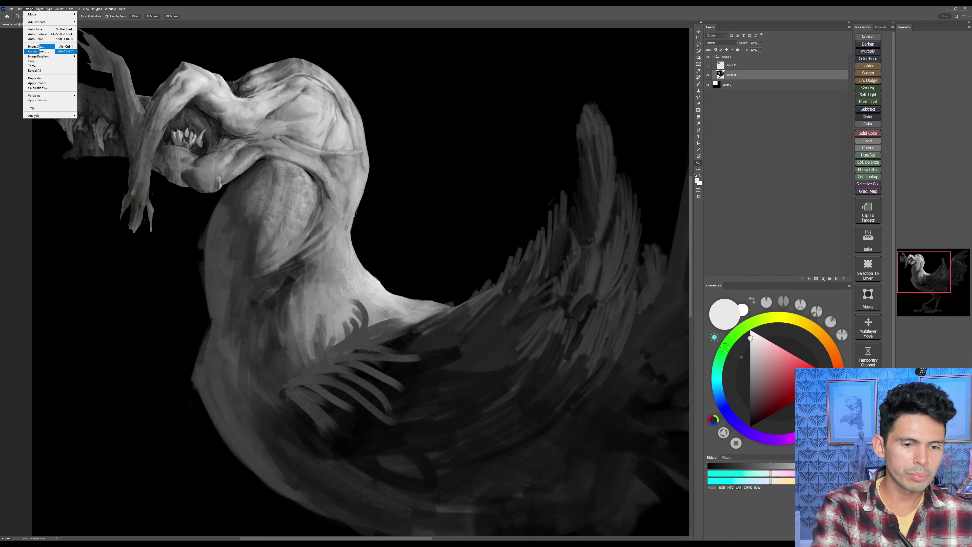
{"action": "left_click", "coordinate": [36, 47]}
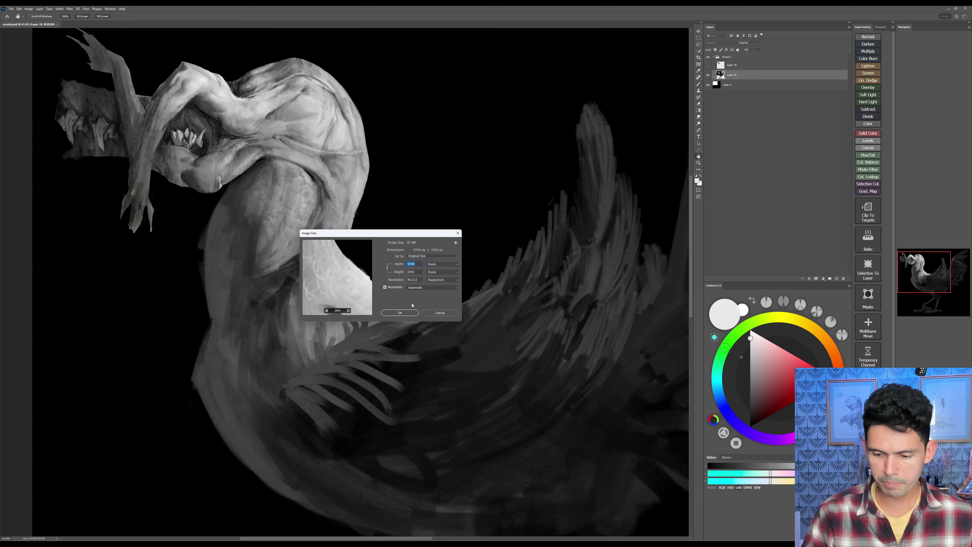
{"action": "left_click", "coordinate": [439, 313]}
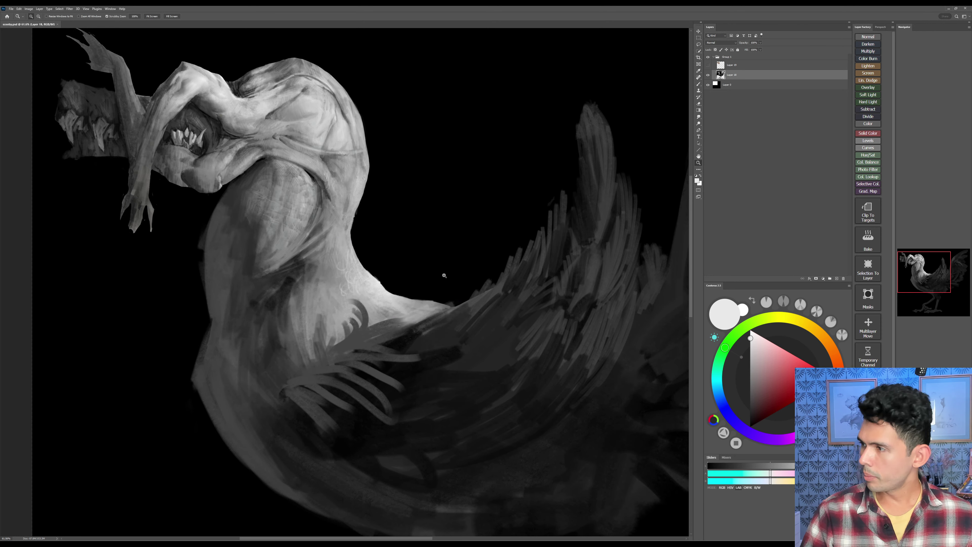
Step: Brush short feather strokes at the base of the creature's neck, using light and mid greys sampled from the painting
{"action": "key", "text": "b"}
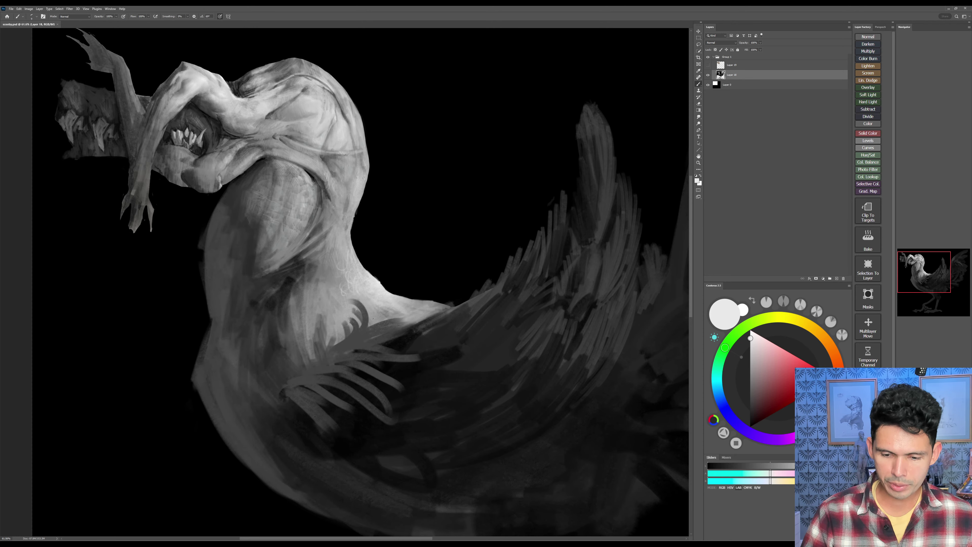
{"action": "key", "text": "z"}
{"action": "left_click_drag", "start_coordinate": [325, 283], "coordinate": [374, 284]}
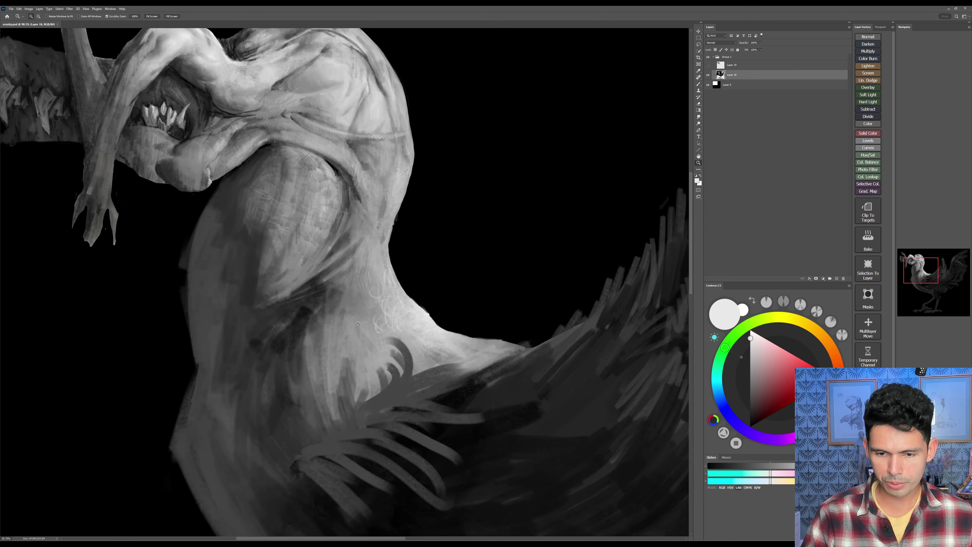
{"action": "key", "text": "b"}
{"action": "left_click", "coordinate": [395, 298], "text": "alt"}
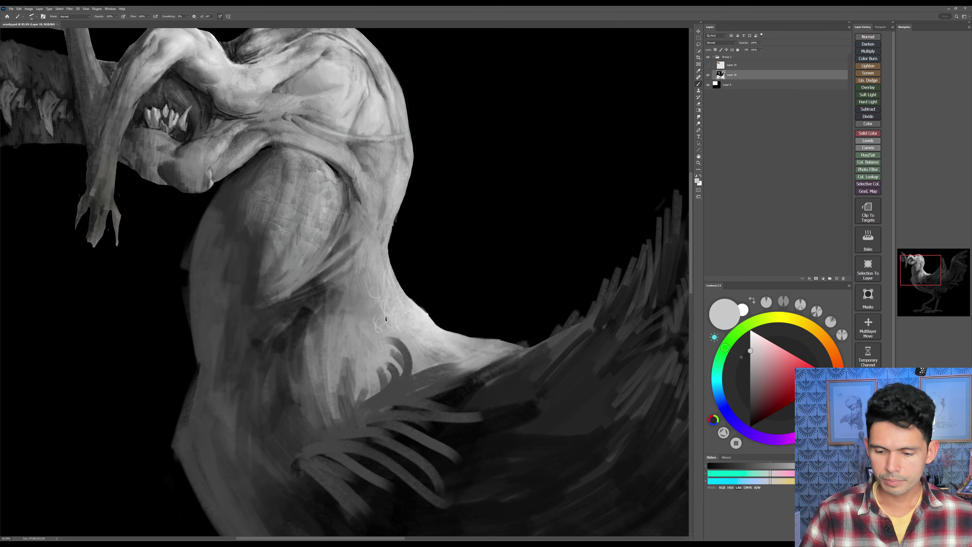
{"action": "left_click_drag", "start_coordinate": [384, 297], "coordinate": [375, 315]}
{"action": "left_click_drag", "start_coordinate": [375, 298], "coordinate": [370, 313]}
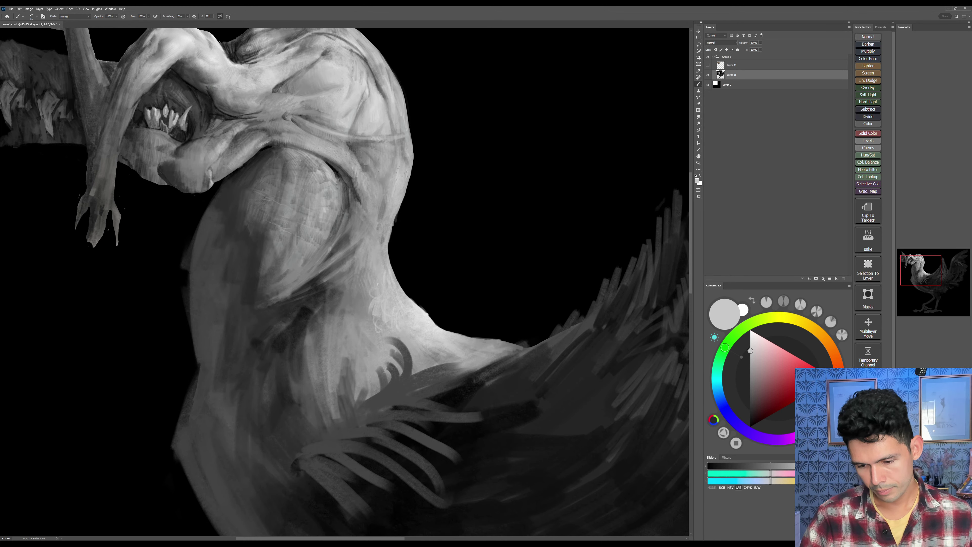
{"action": "left_click_drag", "start_coordinate": [377, 315], "coordinate": [365, 330]}
{"action": "left_click_drag", "start_coordinate": [371, 311], "coordinate": [348, 344]}
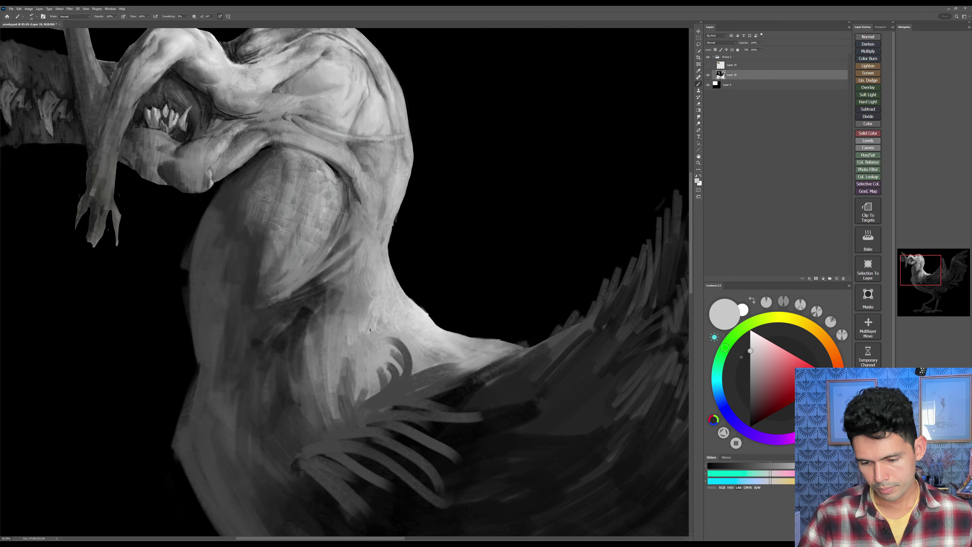
{"action": "left_click", "coordinate": [376, 347], "text": "alt"}
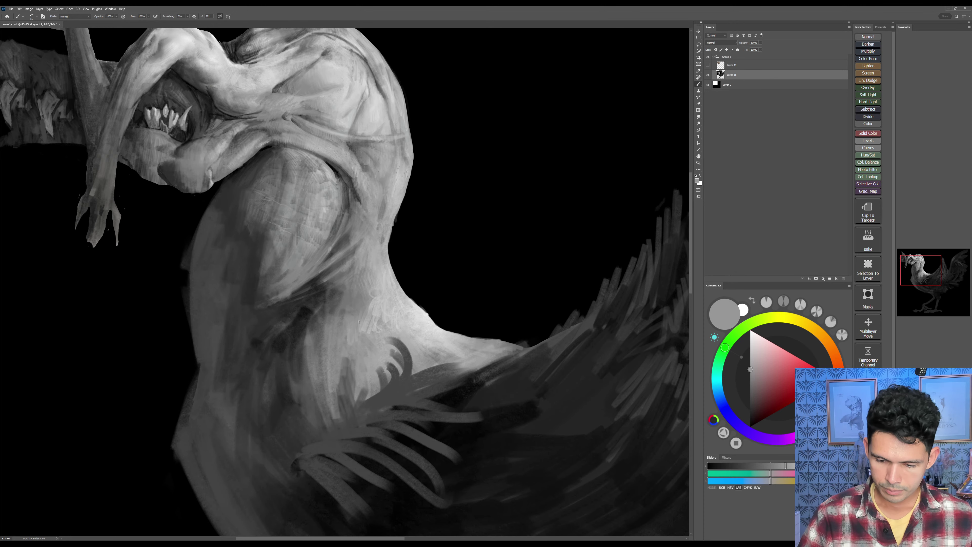
{"action": "left_click_drag", "start_coordinate": [373, 332], "coordinate": [376, 324]}
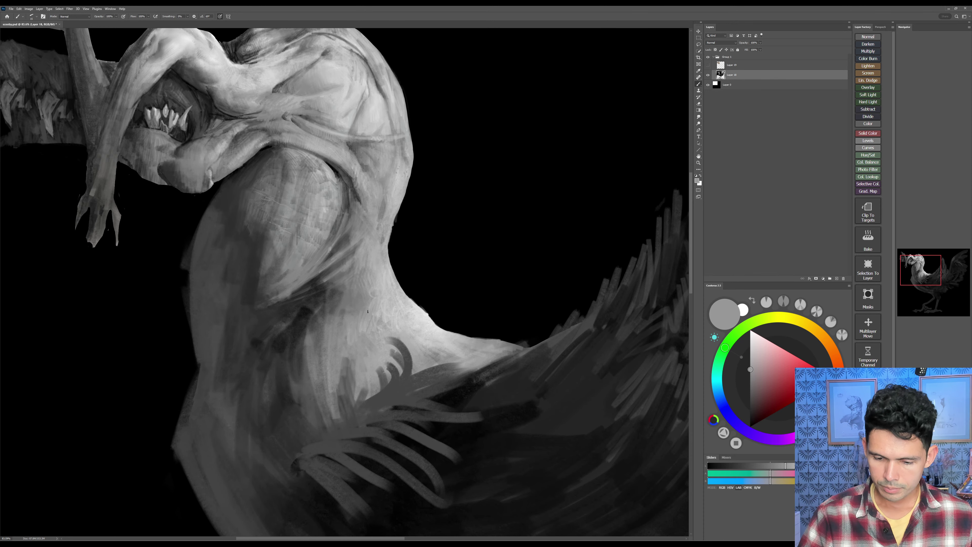
Step: Paint downward dark strokes below the shoulder fold and across the upper chest with a sampled near-black, varying the brush size
{"action": "left_click", "coordinate": [308, 312], "text": "alt"}
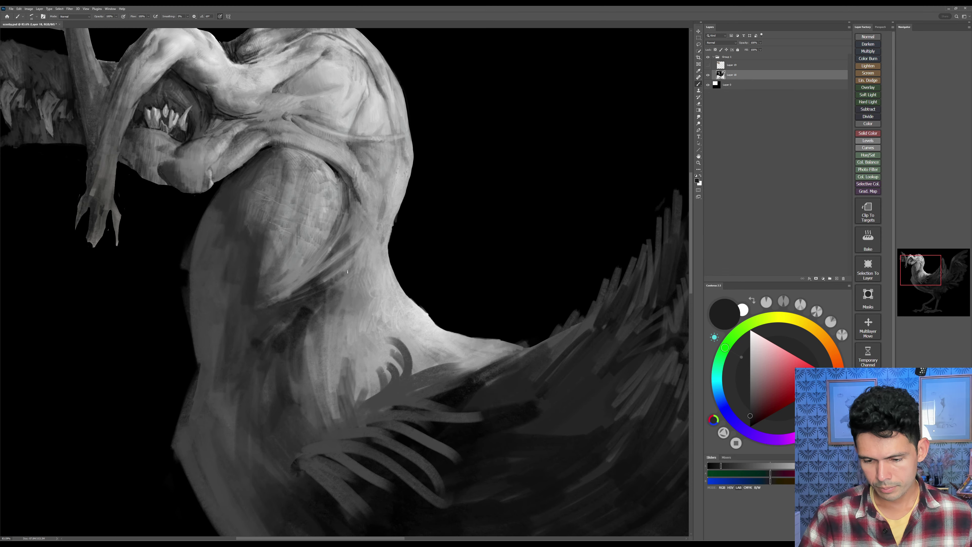
{"action": "mouse_move", "coordinate": [341, 284]}
{"action": "left_mouse_down"}
{"action": "mouse_move", "coordinate": [336, 301]}
{"action": "mouse_move", "coordinate": [348, 311]}
{"action": "left_mouse_up"}
{"action": "key", "text": "]"}
{"action": "key", "text": "]"}
{"action": "left_click_drag", "start_coordinate": [350, 285], "coordinate": [358, 314]}
{"action": "left_click_drag", "start_coordinate": [361, 292], "coordinate": [342, 361]}
{"action": "key", "text": "]"}
{"action": "key", "text": "]"}
{"action": "left_click_drag", "start_coordinate": [344, 309], "coordinate": [356, 357]}
{"action": "mouse_move", "coordinate": [355, 311]}
{"action": "left_mouse_down"}
{"action": "mouse_move", "coordinate": [361, 350]}
{"action": "mouse_move", "coordinate": [366, 339]}
{"action": "left_mouse_up"}
{"action": "mouse_move", "coordinate": [365, 296]}
{"action": "left_mouse_down"}
{"action": "mouse_move", "coordinate": [369, 329]}
{"action": "mouse_move", "coordinate": [375, 321]}
{"action": "left_mouse_up"}
{"action": "left_click_drag", "start_coordinate": [377, 302], "coordinate": [378, 318]}
{"action": "key", "text": "["}
{"action": "left_click_drag", "start_coordinate": [356, 279], "coordinate": [358, 297]}
{"action": "left_click_drag", "start_coordinate": [362, 280], "coordinate": [364, 296]}
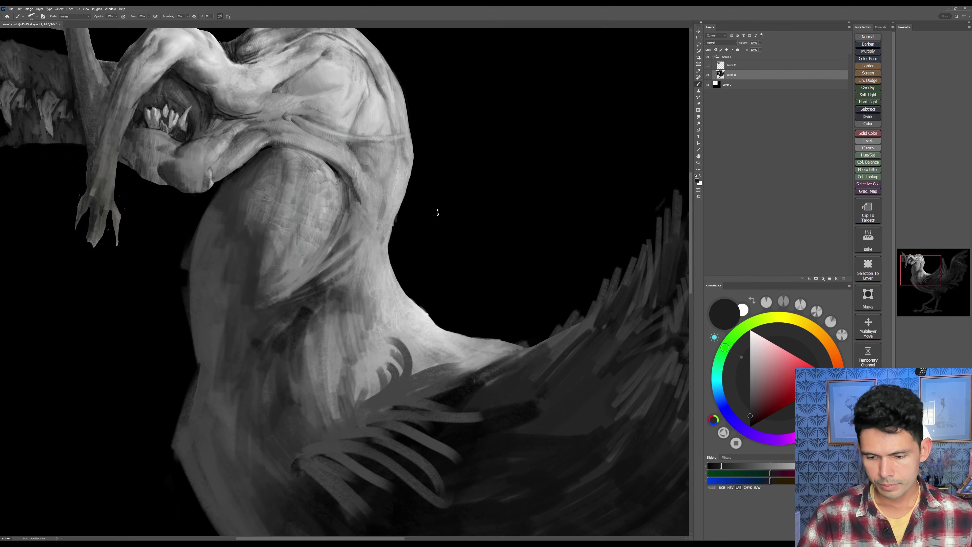
Step: Paint pointed feather tufts along the back edge of the neck base with light greys sampled from the neck
{"action": "left_click_drag", "start_coordinate": [468, 237], "coordinate": [467, 225]}
{"action": "left_click", "coordinate": [388, 254], "text": "alt"}
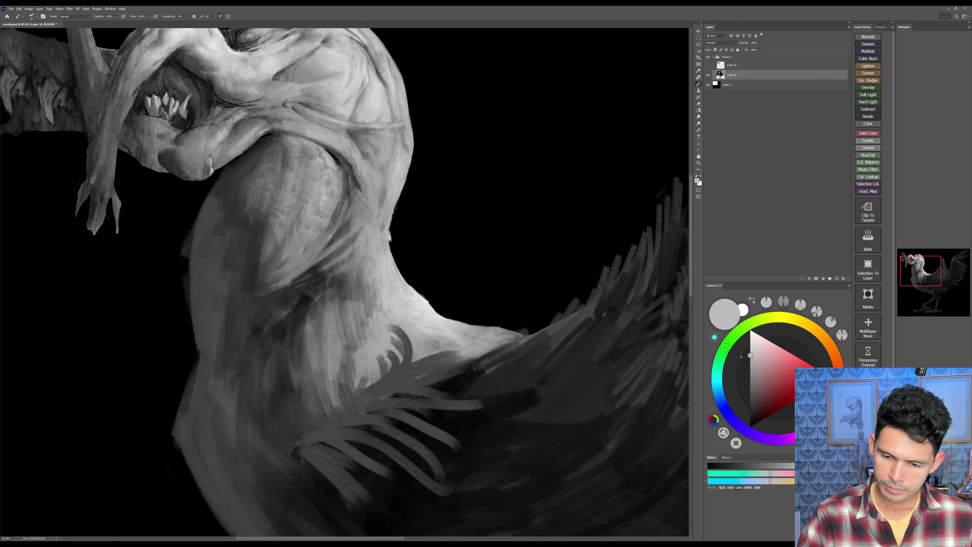
{"action": "left_click", "coordinate": [390, 226], "text": "alt"}
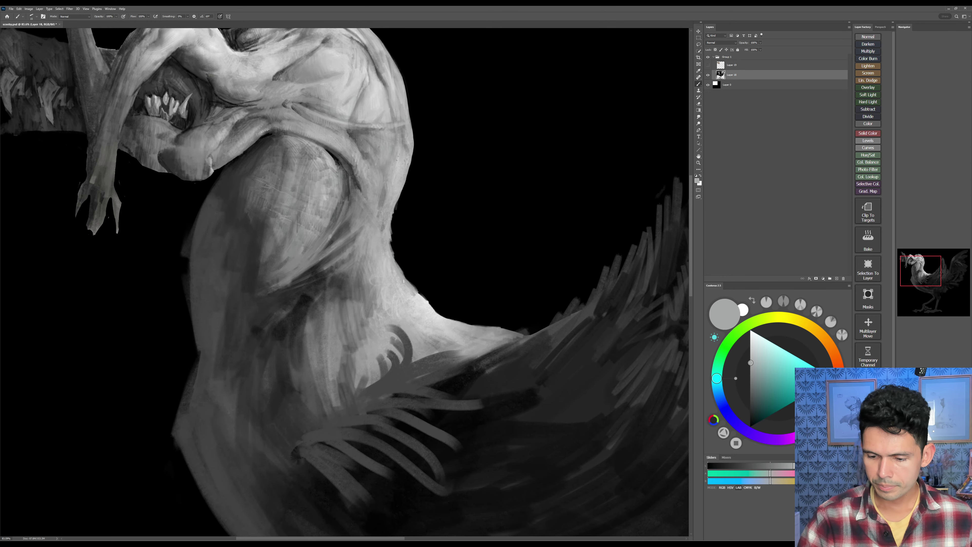
{"action": "mouse_move", "coordinate": [417, 293]}
{"action": "left_mouse_down"}
{"action": "mouse_move", "coordinate": [431, 298]}
{"action": "mouse_move", "coordinate": [417, 307]}
{"action": "mouse_move", "coordinate": [440, 310]}
{"action": "mouse_move", "coordinate": [431, 317]}
{"action": "left_mouse_up"}
{"action": "left_click_drag", "start_coordinate": [420, 304], "coordinate": [423, 317]}
{"action": "mouse_move", "coordinate": [415, 306]}
{"action": "left_mouse_down"}
{"action": "mouse_move", "coordinate": [397, 252]}
{"action": "mouse_move", "coordinate": [400, 318]}
{"action": "mouse_move", "coordinate": [381, 293]}
{"action": "mouse_move", "coordinate": [382, 307]}
{"action": "mouse_move", "coordinate": [374, 290]}
{"action": "mouse_move", "coordinate": [363, 297]}
{"action": "mouse_move", "coordinate": [374, 275]}
{"action": "mouse_move", "coordinate": [366, 307]}
{"action": "mouse_move", "coordinate": [361, 275]}
{"action": "mouse_move", "coordinate": [352, 307]}
{"action": "left_mouse_up"}
Step: Layer short light grey feather strokes across the upper chest beneath the shoulder fold, adjusting the brush size
{"action": "key", "text": "bracketright"}
{"action": "key", "text": "bracketleft"}
{"action": "mouse_move", "coordinate": [349, 293]}
{"action": "left_mouse_down"}
{"action": "mouse_move", "coordinate": [361, 256]}
{"action": "mouse_move", "coordinate": [374, 280]}
{"action": "mouse_move", "coordinate": [368, 317]}
{"action": "mouse_move", "coordinate": [360, 293]}
{"action": "mouse_move", "coordinate": [363, 324]}
{"action": "left_mouse_up"}
{"action": "left_click_drag", "start_coordinate": [361, 313], "coordinate": [358, 323]}
{"action": "mouse_move", "coordinate": [354, 310]}
{"action": "left_mouse_down"}
{"action": "mouse_move", "coordinate": [355, 323]}
{"action": "mouse_move", "coordinate": [367, 319]}
{"action": "mouse_move", "coordinate": [341, 322]}
{"action": "left_mouse_up"}
{"action": "left_click_drag", "start_coordinate": [344, 303], "coordinate": [338, 308]}
{"action": "left_click_drag", "start_coordinate": [351, 291], "coordinate": [351, 300]}
{"action": "mouse_move", "coordinate": [359, 281]}
{"action": "left_mouse_down"}
{"action": "mouse_move", "coordinate": [348, 298]}
{"action": "mouse_move", "coordinate": [347, 280]}
{"action": "mouse_move", "coordinate": [332, 308]}
{"action": "mouse_move", "coordinate": [337, 329]}
{"action": "left_mouse_up"}
{"action": "left_click_drag", "start_coordinate": [336, 316], "coordinate": [333, 327]}
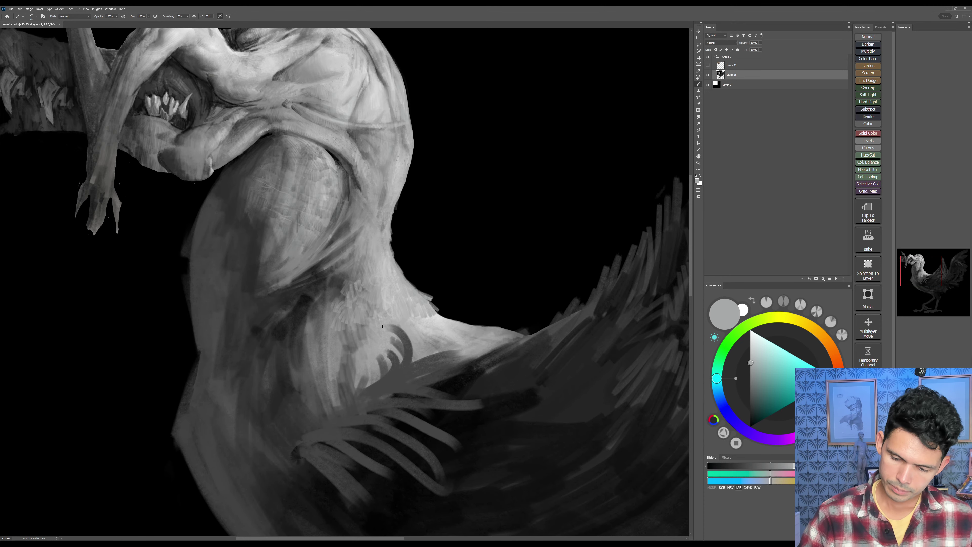
Step: Extend the light grey feather strokes down the chest, just above the dark finger-like wing fringe
{"action": "left_click_drag", "start_coordinate": [366, 323], "coordinate": [362, 339]}
{"action": "left_click_drag", "start_coordinate": [363, 333], "coordinate": [357, 338]}
{"action": "left_click_drag", "start_coordinate": [358, 327], "coordinate": [349, 349]}
{"action": "left_click_drag", "start_coordinate": [349, 339], "coordinate": [343, 350]}
{"action": "left_click_drag", "start_coordinate": [343, 336], "coordinate": [340, 348]}
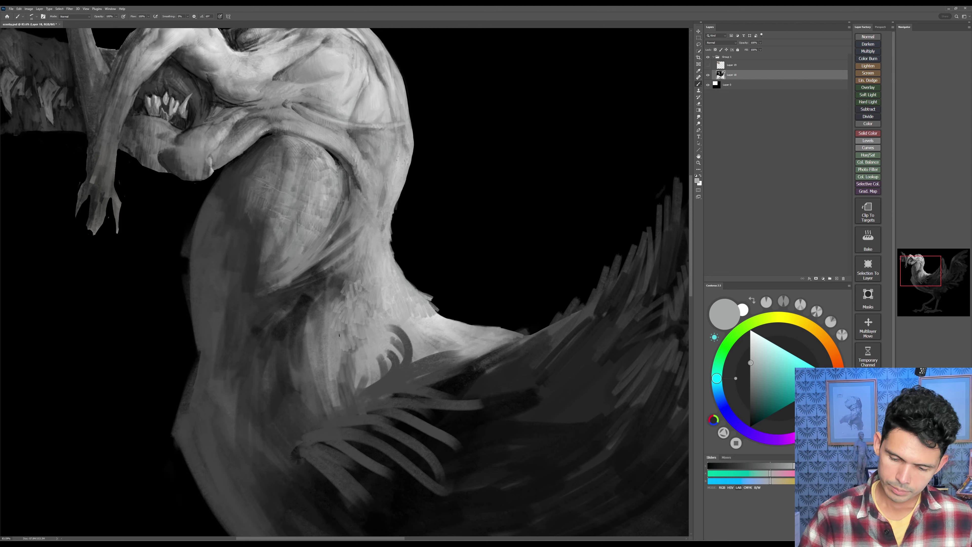
Step: Add dark gaps between the chest feathers with a sampled near-black and save the painting
{"action": "left_click", "coordinate": [336, 280], "text": "alt"}
{"action": "left_click_drag", "start_coordinate": [341, 312], "coordinate": [338, 322]}
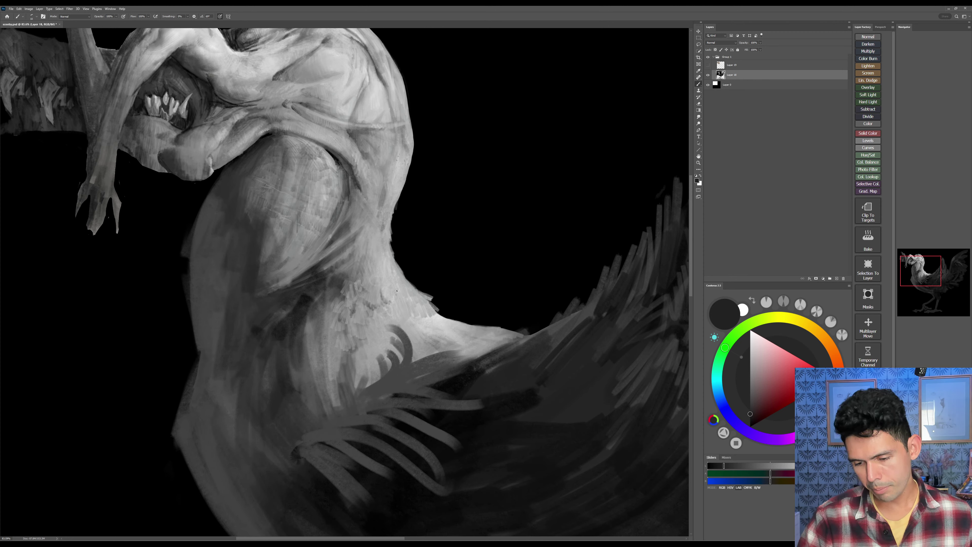
{"action": "key", "text": "r"}
{"action": "left_click_drag", "start_coordinate": [554, 287], "coordinate": [490, 348]}
{"action": "key", "text": "ctrl+s"}
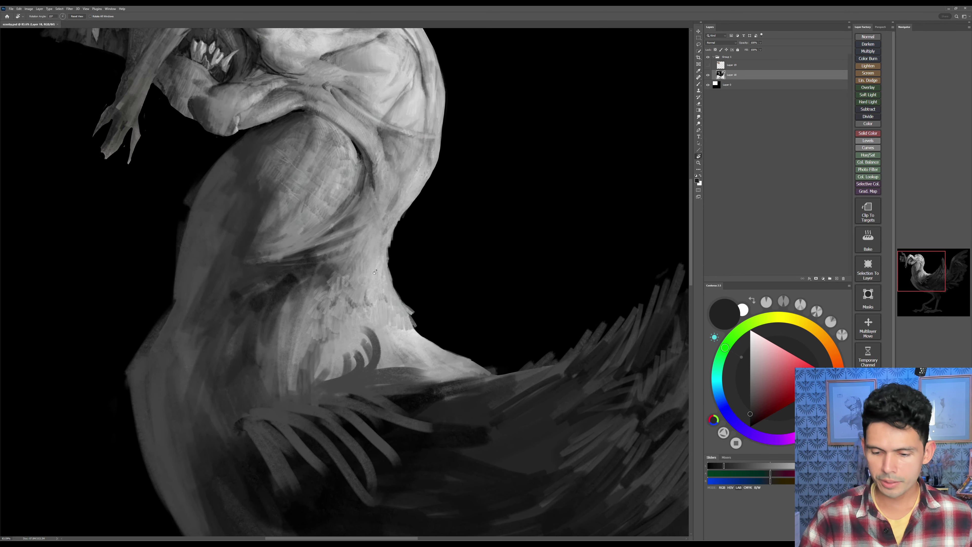
Step: Refine the feathers at the narrow back edge of the neck with light and mid greys sampled nearby
{"action": "key", "text": "b"}
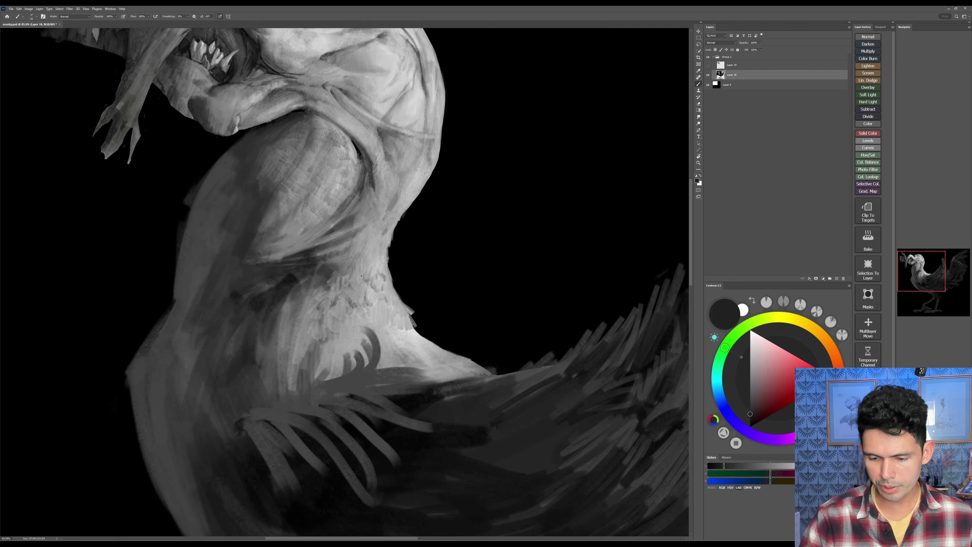
{"action": "left_click", "coordinate": [381, 261], "text": "alt"}
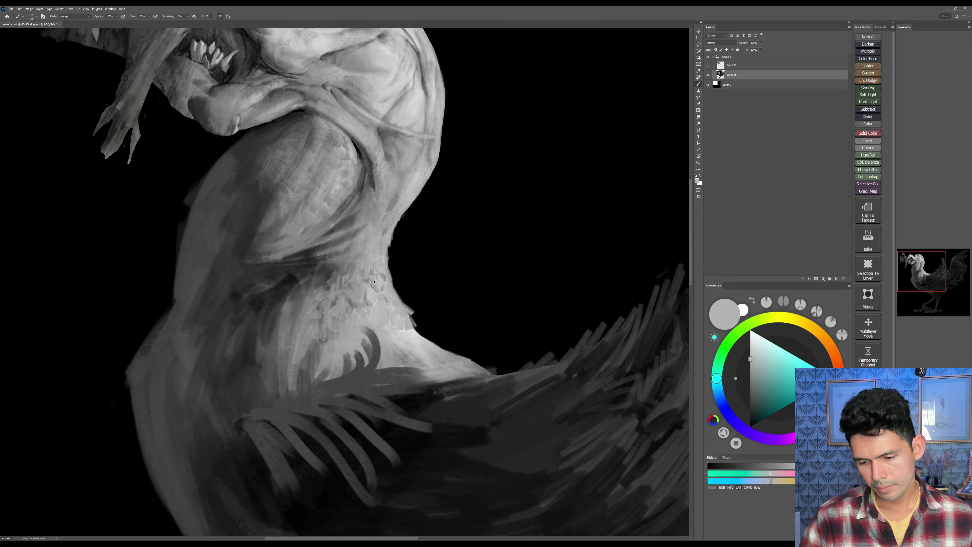
{"action": "left_click", "coordinate": [371, 275], "text": "alt"}
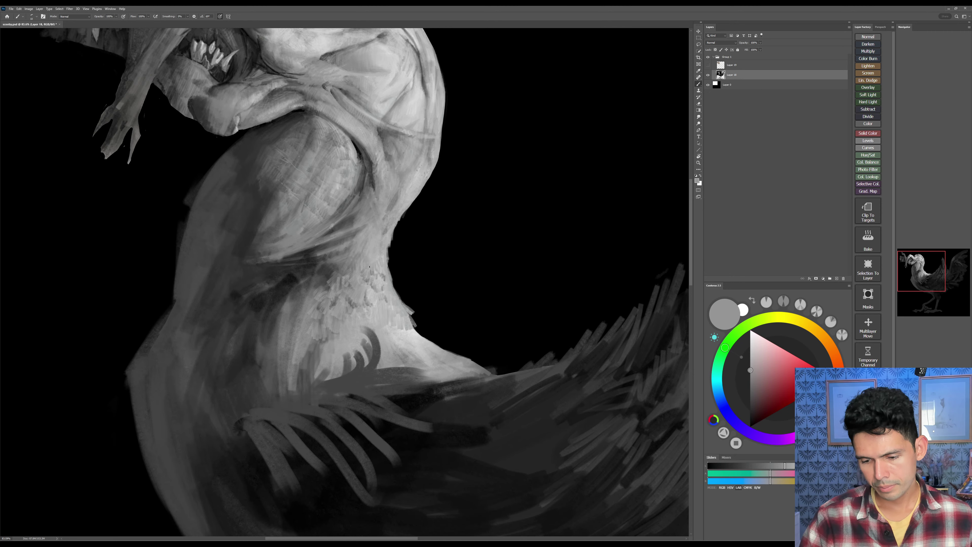
{"action": "left_click_drag", "start_coordinate": [389, 266], "coordinate": [392, 277]}
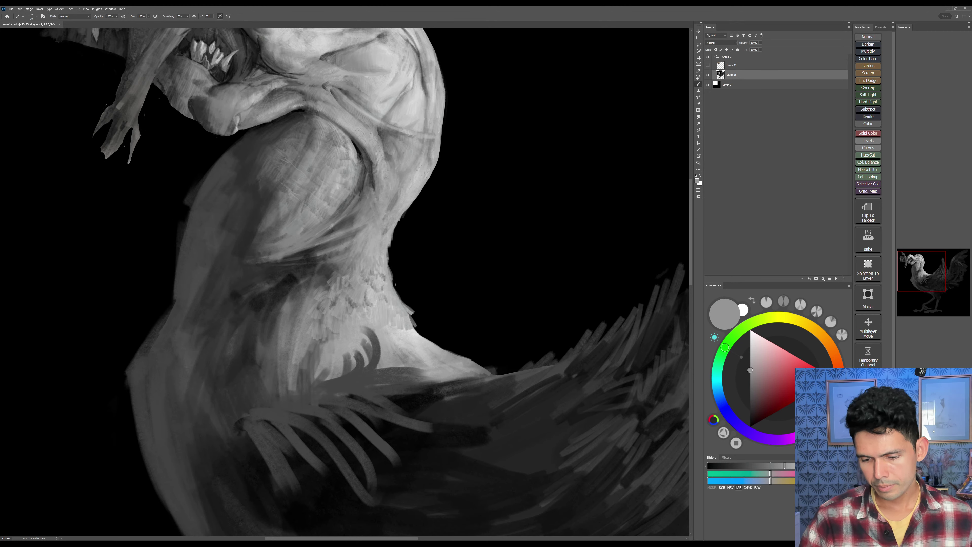
{"action": "left_click", "coordinate": [388, 274], "text": "alt"}
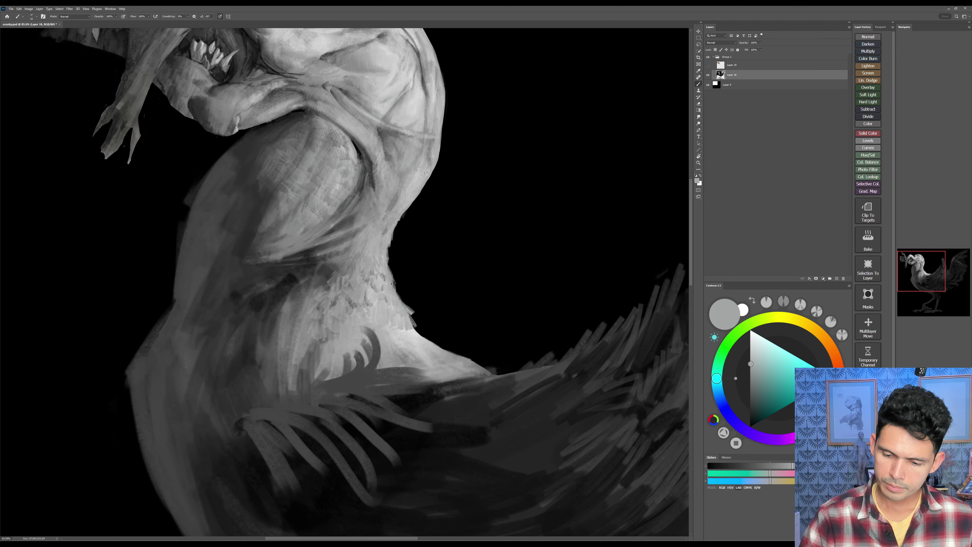
Step: Brush short strokes with a sampled grey between the light feathers in the middle of the chest
{"action": "left_click", "coordinate": [352, 305], "text": "alt"}
{"action": "left_click_drag", "start_coordinate": [351, 310], "coordinate": [358, 324]}
{"action": "left_click_drag", "start_coordinate": [357, 308], "coordinate": [362, 323]}
{"action": "left_click_drag", "start_coordinate": [361, 310], "coordinate": [364, 322]}
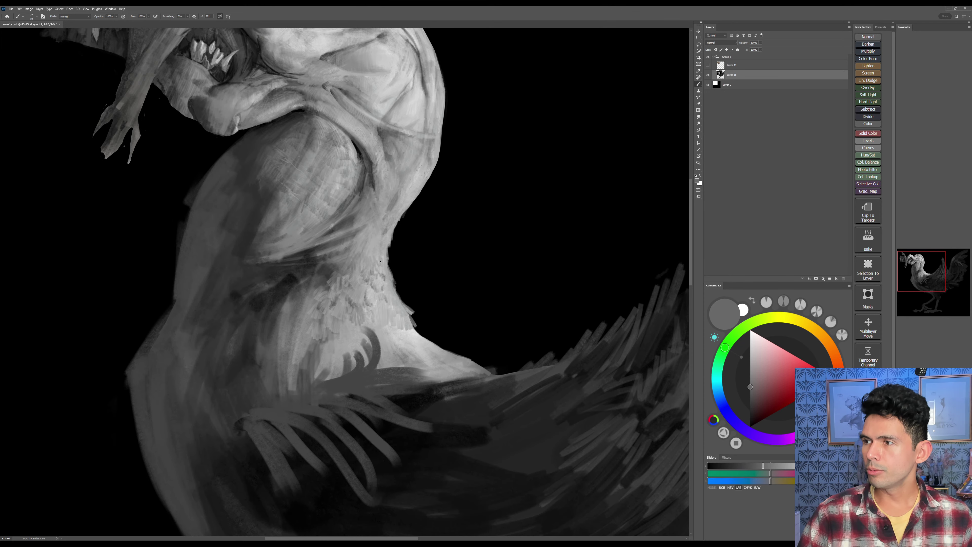
Step: Paint short near-black strokes down the shadowed front side of the chest feathers to separate their tips
{"action": "left_click", "coordinate": [297, 290], "text": "alt"}
{"action": "left_click_drag", "start_coordinate": [316, 294], "coordinate": [313, 303]}
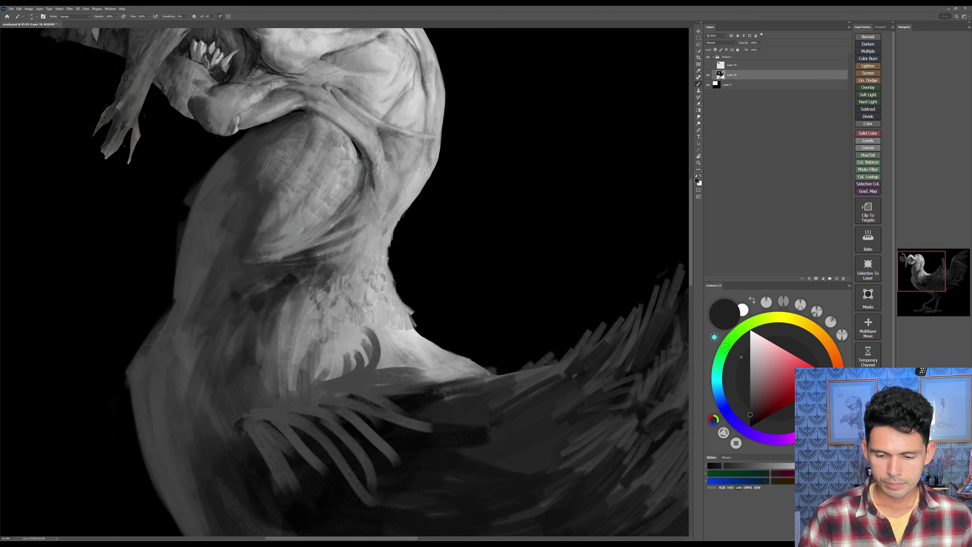
{"action": "left_click_drag", "start_coordinate": [309, 288], "coordinate": [307, 299]}
{"action": "left_click_drag", "start_coordinate": [310, 298], "coordinate": [312, 311]}
{"action": "left_click_drag", "start_coordinate": [310, 306], "coordinate": [306, 314]}
{"action": "left_click_drag", "start_coordinate": [309, 311], "coordinate": [308, 327]}
{"action": "left_click_drag", "start_coordinate": [308, 323], "coordinate": [329, 353]}
Step: Paint light grey feather tips along the creature's upper back, where the neck meets the wing
{"action": "key", "text": "r"}
{"action": "left_click_drag", "start_coordinate": [431, 285], "coordinate": [429, 260]}
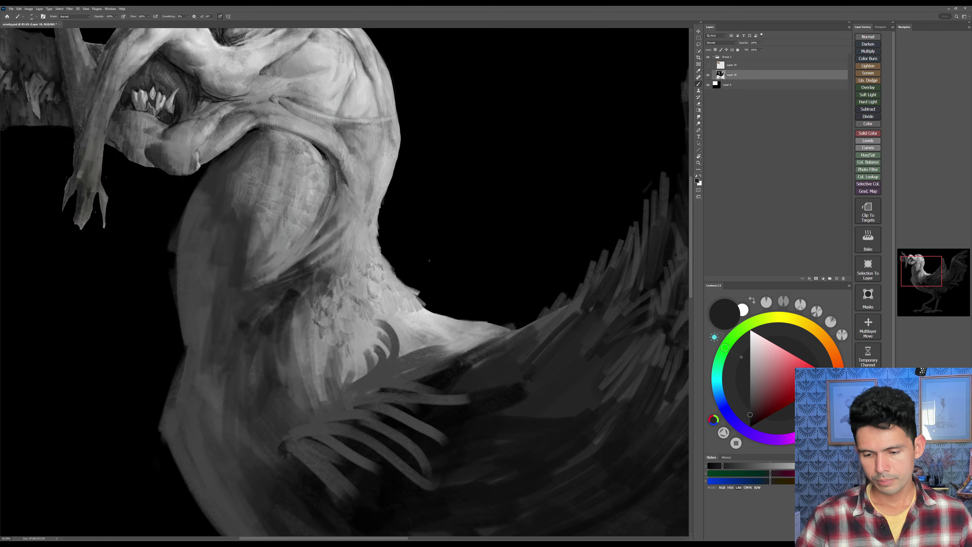
{"action": "left_click", "coordinate": [409, 307], "text": "alt"}
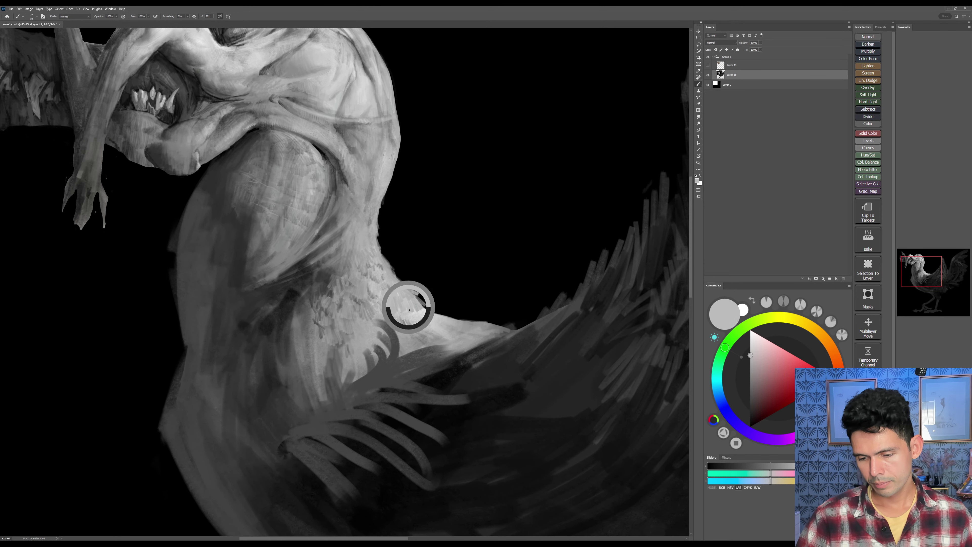
{"action": "mouse_move", "coordinate": [413, 312]}
{"action": "left_mouse_down"}
{"action": "mouse_move", "coordinate": [417, 322]}
{"action": "mouse_move", "coordinate": [433, 312]}
{"action": "left_mouse_up"}
{"action": "mouse_move", "coordinate": [421, 311]}
{"action": "left_mouse_down"}
{"action": "mouse_move", "coordinate": [426, 321]}
{"action": "mouse_move", "coordinate": [450, 314]}
{"action": "left_mouse_up"}
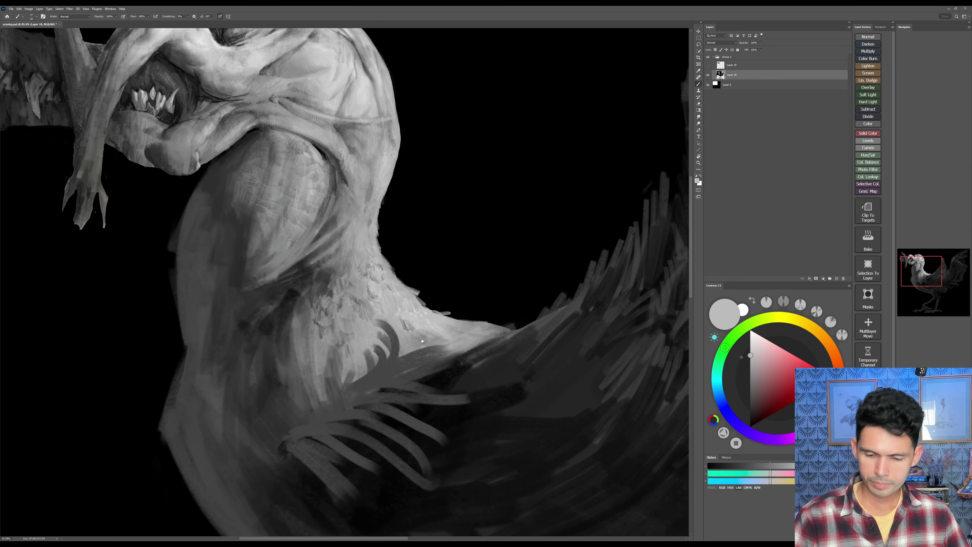
Step: Separate the feather tips at the front of the chest with short strokes of a sampled near-black
{"action": "left_click", "coordinate": [294, 298], "text": "alt"}
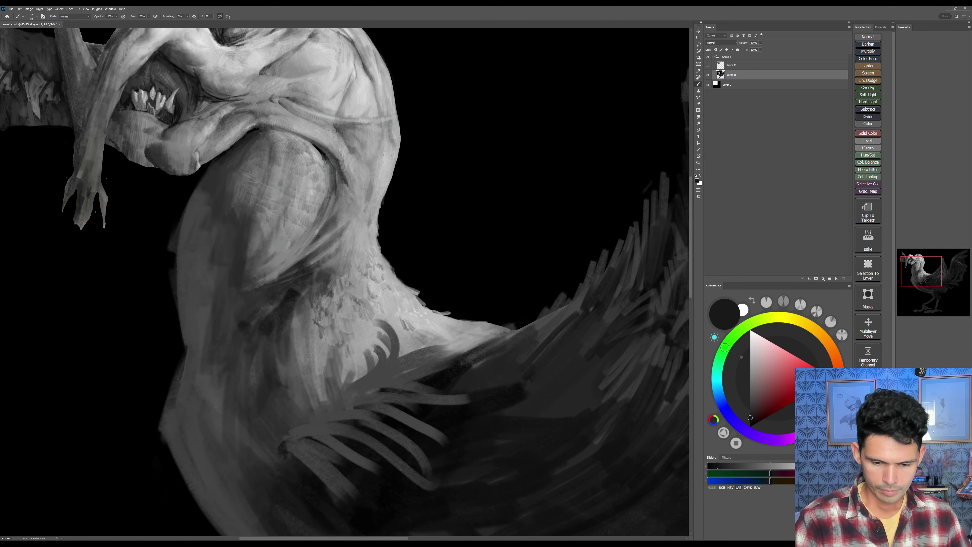
{"action": "left_click_drag", "start_coordinate": [314, 311], "coordinate": [314, 329]}
{"action": "left_click_drag", "start_coordinate": [309, 315], "coordinate": [316, 347]}
{"action": "left_click_drag", "start_coordinate": [313, 328], "coordinate": [320, 341]}
{"action": "mouse_move", "coordinate": [316, 325]}
{"action": "left_mouse_down"}
{"action": "mouse_move", "coordinate": [320, 339]}
{"action": "mouse_move", "coordinate": [305, 350]}
{"action": "left_mouse_up"}
{"action": "left_click_drag", "start_coordinate": [305, 336], "coordinate": [302, 347]}
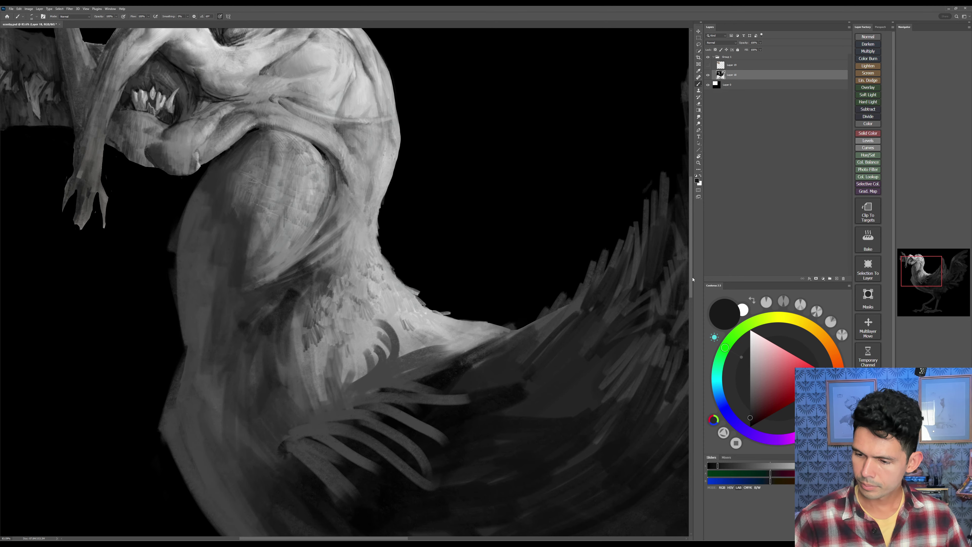
Step: Widen the canvas area and carry the near-black gap strokes down to the lower row of chest feathers
{"action": "left_click_drag", "start_coordinate": [704, 282], "coordinate": [728, 279]}
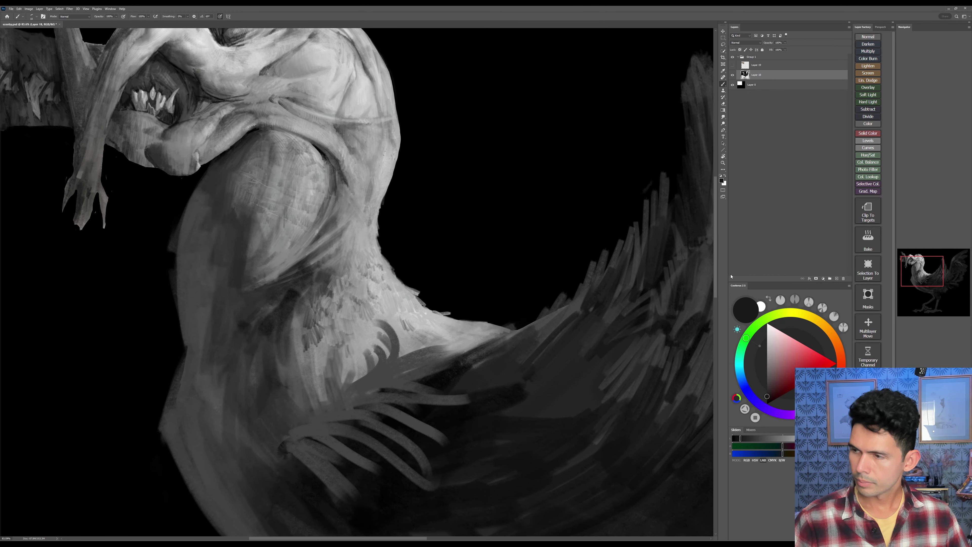
{"action": "left_click_drag", "start_coordinate": [324, 346], "coordinate": [324, 357]}
{"action": "left_click_drag", "start_coordinate": [328, 342], "coordinate": [322, 363]}
{"action": "mouse_move", "coordinate": [322, 352]}
{"action": "left_mouse_down"}
{"action": "mouse_move", "coordinate": [318, 367]}
{"action": "mouse_move", "coordinate": [297, 368]}
{"action": "left_mouse_up"}
{"action": "left_click_drag", "start_coordinate": [298, 348], "coordinate": [291, 363]}
{"action": "left_click_drag", "start_coordinate": [293, 351], "coordinate": [289, 361]}
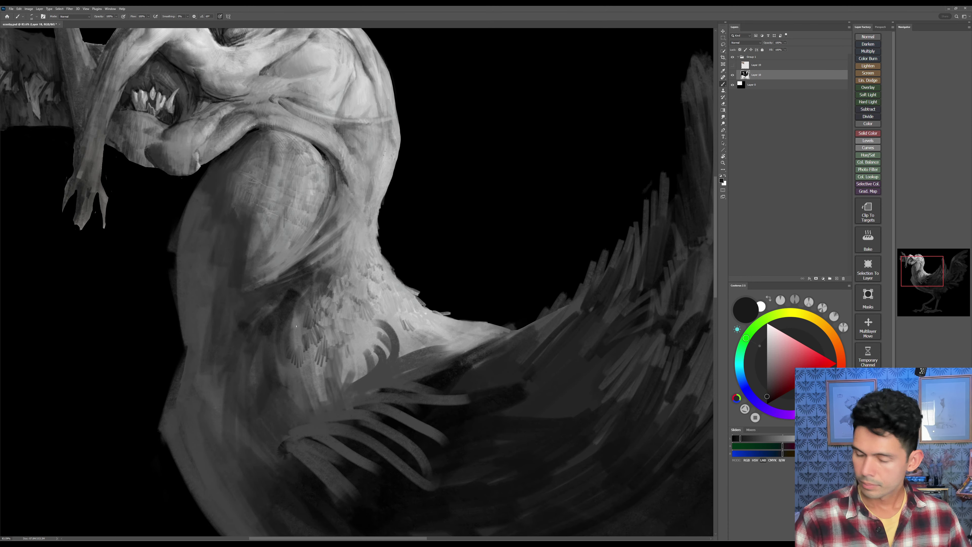
Step: Add mid grey feather strokes to the lower front edge of the feathered chest area
{"action": "left_click", "coordinate": [298, 337], "text": "alt"}
{"action": "left_click_drag", "start_coordinate": [292, 342], "coordinate": [287, 358]}
{"action": "left_click_drag", "start_coordinate": [289, 342], "coordinate": [287, 379]}
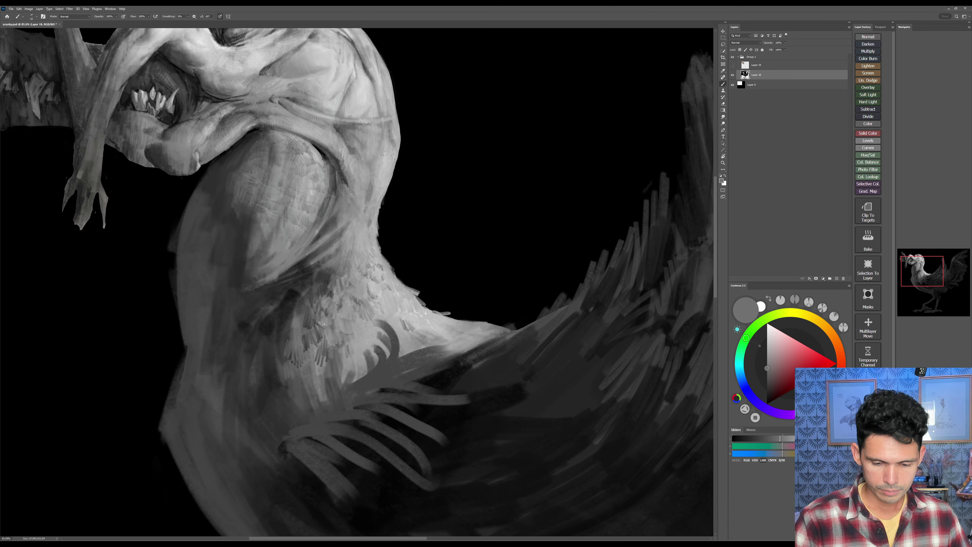
Step: Paint short feather strokes in sampled greys along the dark crease below the bare skin bulge at the chest's front edge
{"action": "left_click", "coordinate": [292, 308], "text": "alt"}
{"action": "left_click", "coordinate": [295, 330], "text": "alt"}
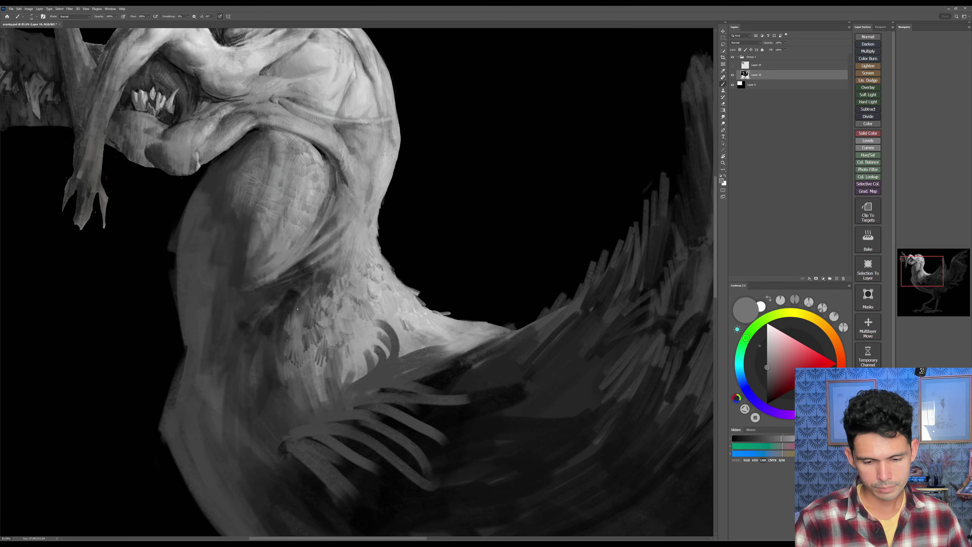
{"action": "left_click_drag", "start_coordinate": [294, 309], "coordinate": [283, 318]}
{"action": "mouse_move", "coordinate": [288, 308]}
{"action": "left_mouse_down"}
{"action": "mouse_move", "coordinate": [281, 317]}
{"action": "mouse_move", "coordinate": [297, 312]}
{"action": "mouse_move", "coordinate": [283, 299]}
{"action": "left_mouse_up"}
{"action": "left_click_drag", "start_coordinate": [293, 293], "coordinate": [292, 296]}
{"action": "mouse_move", "coordinate": [301, 291]}
{"action": "left_mouse_down"}
{"action": "mouse_move", "coordinate": [295, 297]}
{"action": "mouse_move", "coordinate": [312, 283]}
{"action": "mouse_move", "coordinate": [307, 294]}
{"action": "mouse_move", "coordinate": [323, 289]}
{"action": "left_mouse_up"}
Step: Paint small light grey feather tufts that break the outline at the back of the neck's base
{"action": "left_click", "coordinate": [324, 280], "text": "alt"}
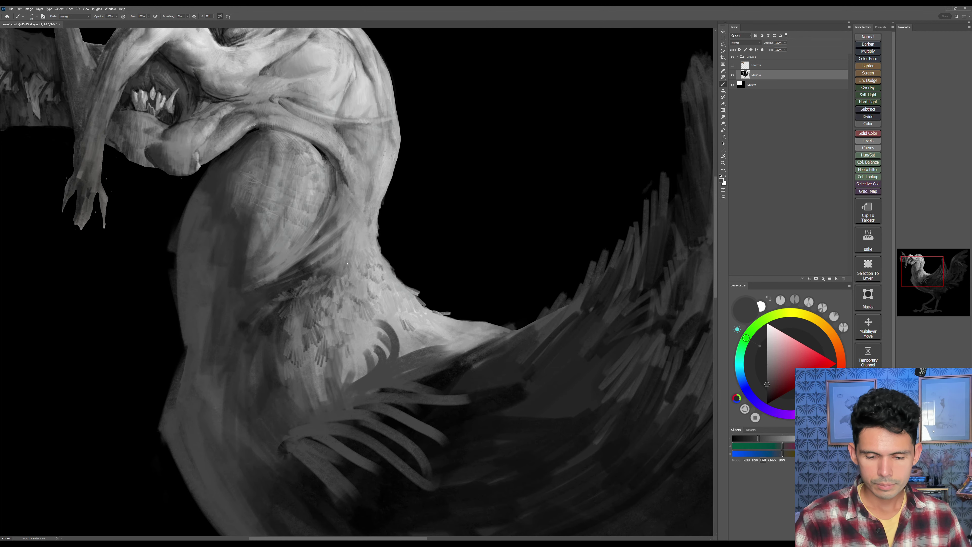
{"action": "left_click", "coordinate": [376, 256], "text": "alt"}
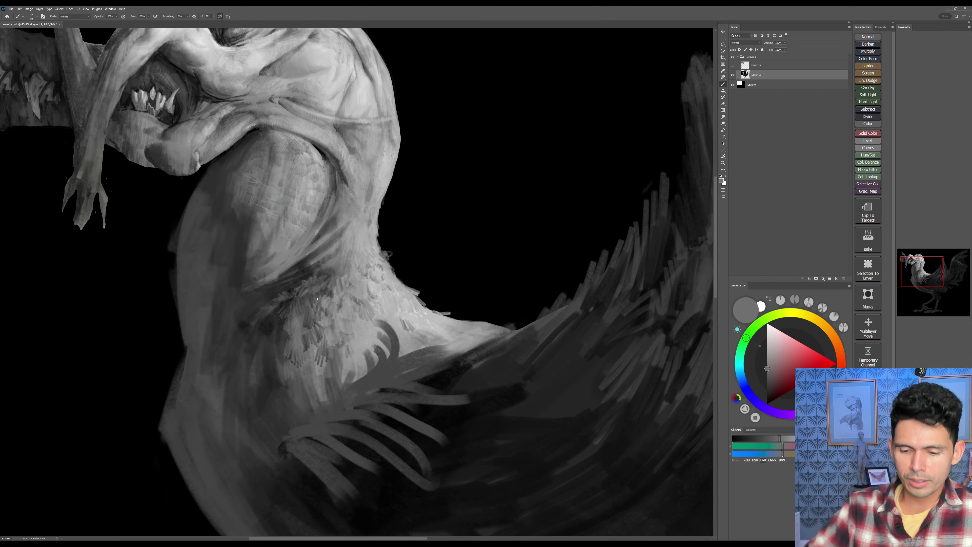
{"action": "left_click", "coordinate": [312, 276], "text": "alt"}
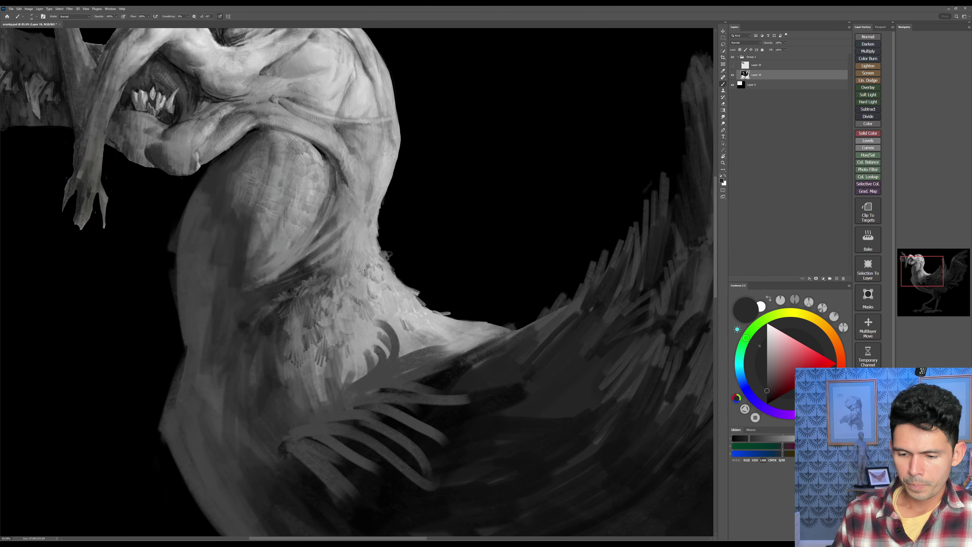
{"action": "left_click", "coordinate": [373, 248], "text": "alt"}
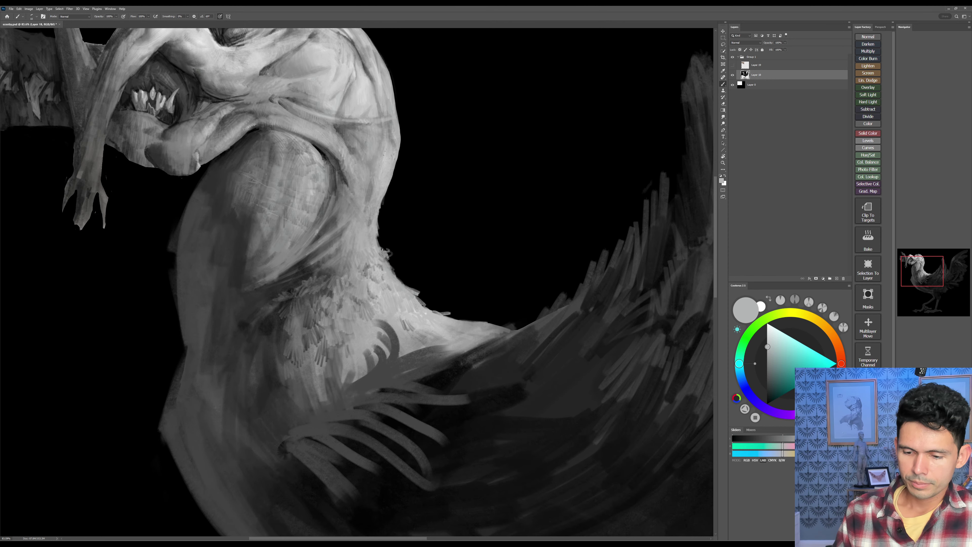
{"action": "left_click", "coordinate": [376, 241], "text": "alt"}
{"action": "left_click_drag", "start_coordinate": [377, 243], "coordinate": [383, 248]}
{"action": "left_click_drag", "start_coordinate": [377, 239], "coordinate": [383, 248]}
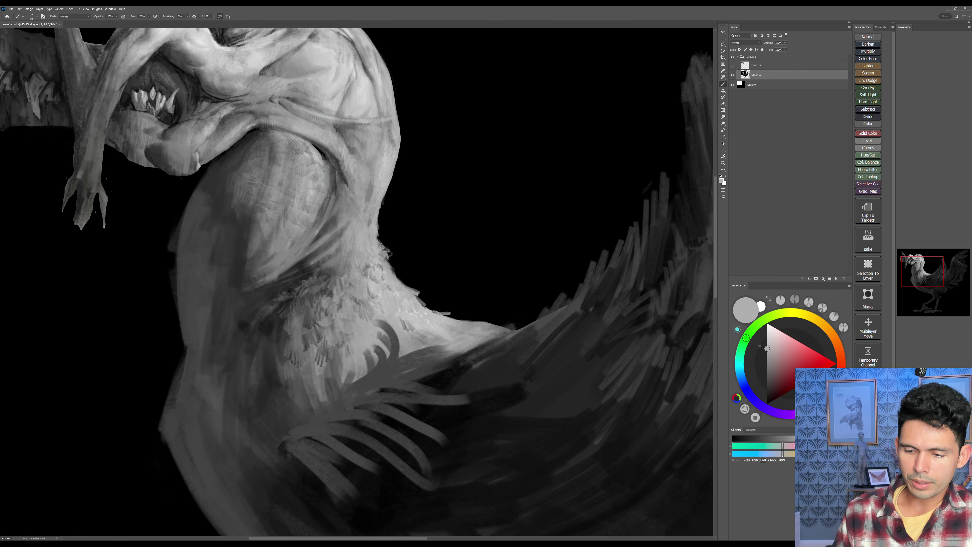
Step: Add feather strokes in sampled greys with a larger brush where the neck skin meets the upper chest feathers
{"action": "left_click_drag", "start_coordinate": [447, 293], "coordinate": [483, 274]}
{"action": "left_click", "coordinate": [364, 257], "text": "alt"}
{"action": "key", "text": "]"}
{"action": "left_click_drag", "start_coordinate": [355, 243], "coordinate": [376, 254]}
{"action": "left_click_drag", "start_coordinate": [377, 246], "coordinate": [381, 253]}
{"action": "left_click_drag", "start_coordinate": [384, 243], "coordinate": [377, 254]}
{"action": "left_click", "coordinate": [385, 239], "text": "alt"}
{"action": "mouse_move", "coordinate": [377, 240]}
{"action": "left_mouse_down"}
{"action": "mouse_move", "coordinate": [373, 254]}
{"action": "mouse_move", "coordinate": [390, 253]}
{"action": "left_mouse_up"}
{"action": "left_click", "coordinate": [396, 225], "text": "alt"}
{"action": "left_click", "coordinate": [365, 252], "text": "alt"}
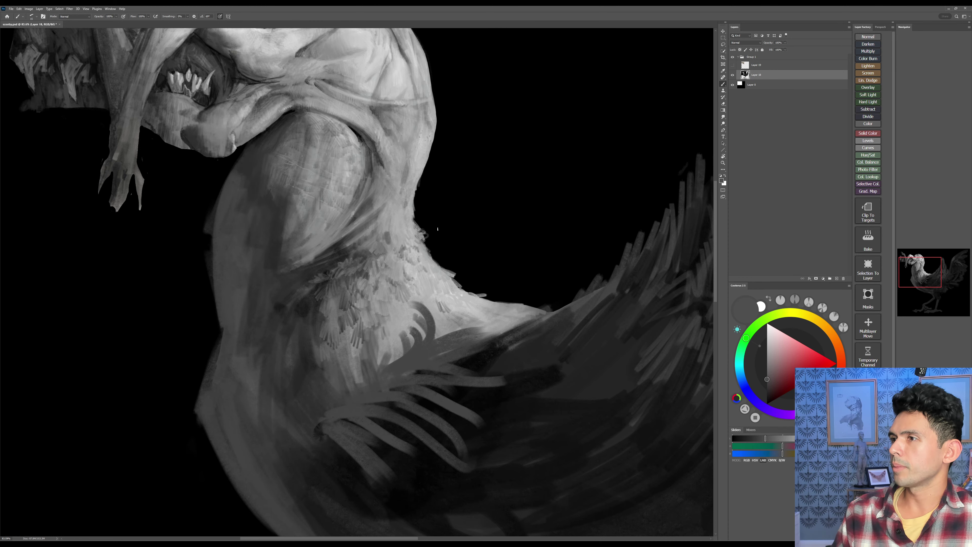
Step: Paint light grey feather tips down the back edge between the neck's base and the lower back
{"action": "left_click", "coordinate": [437, 281], "text": "alt"}
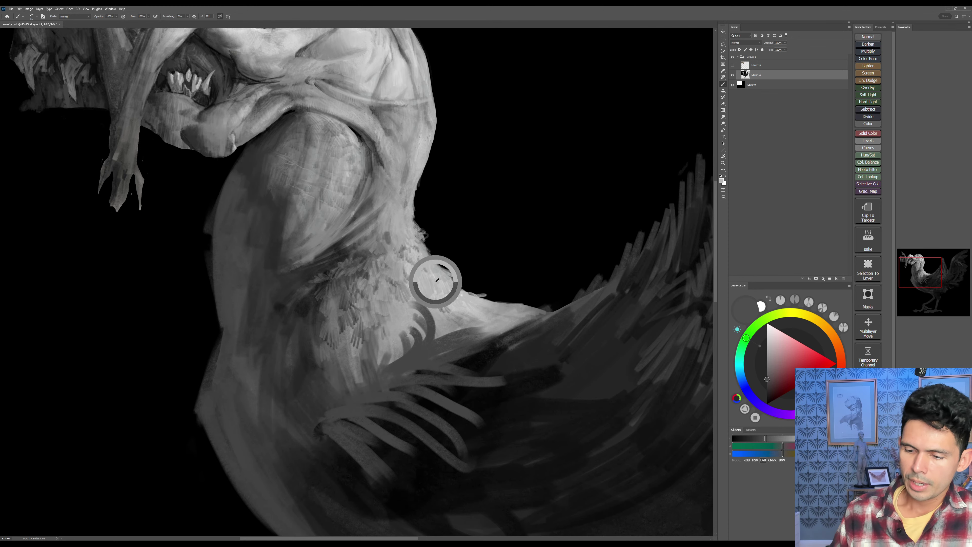
{"action": "left_click_drag", "start_coordinate": [436, 263], "coordinate": [442, 267]}
{"action": "left_click_drag", "start_coordinate": [432, 258], "coordinate": [468, 292]}
{"action": "left_click", "coordinate": [443, 280], "text": "alt"}
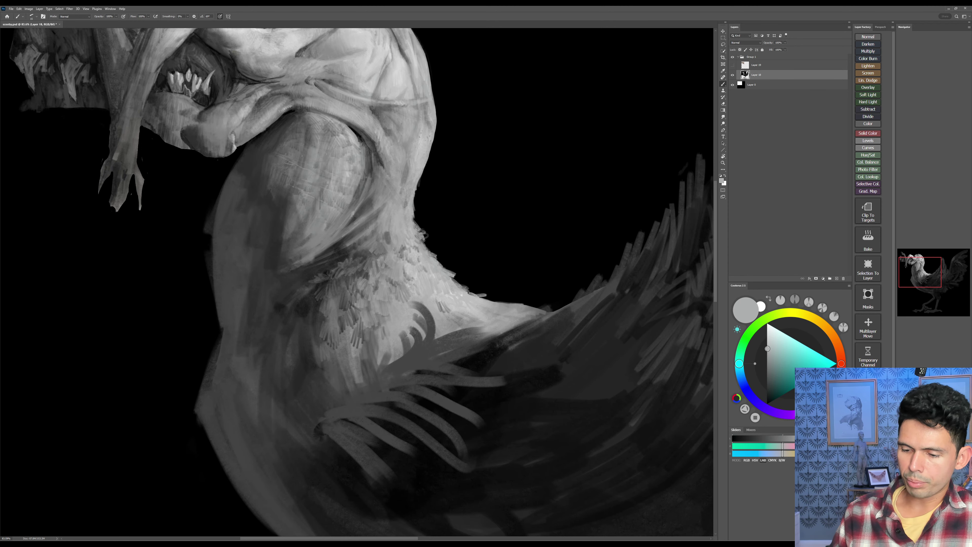
Step: Paint a broad dark grey stroke along the wing's upper edge and refine the curved strokes beside it
{"action": "left_click", "coordinate": [416, 297], "text": "alt"}
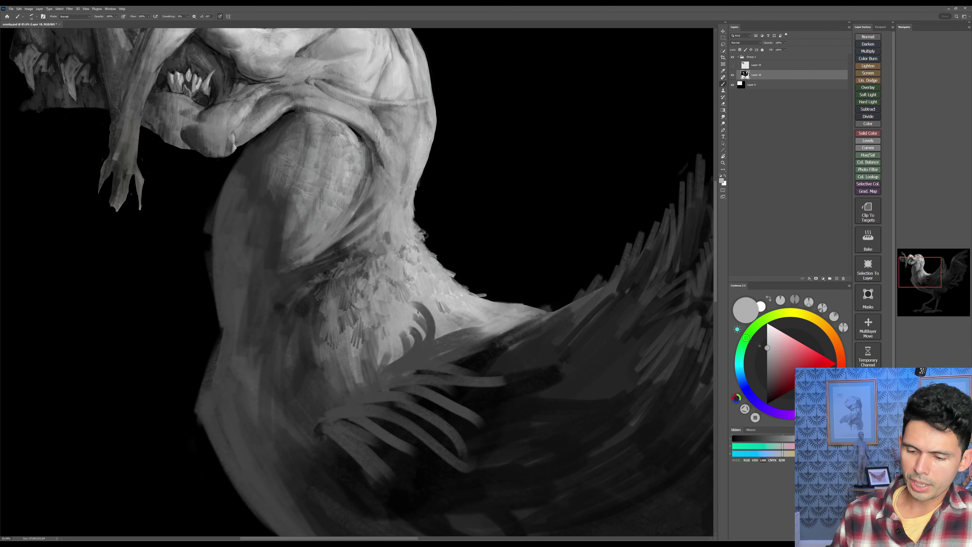
{"action": "left_click", "coordinate": [425, 316], "text": "alt"}
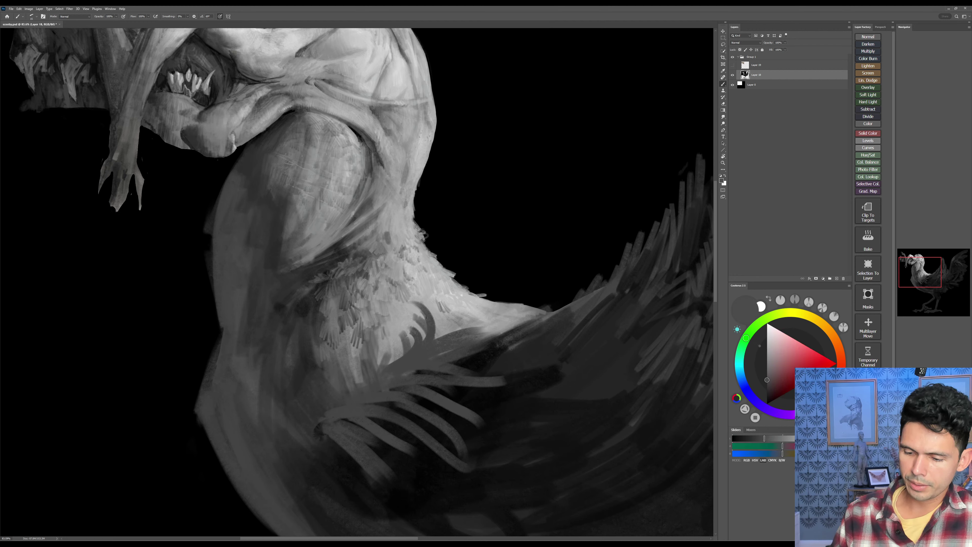
{"action": "mouse_move", "coordinate": [428, 312]}
{"action": "left_mouse_down"}
{"action": "mouse_move", "coordinate": [439, 343]}
{"action": "mouse_move", "coordinate": [483, 327]}
{"action": "mouse_move", "coordinate": [470, 335]}
{"action": "left_mouse_up"}
{"action": "key", "text": "bracketleft"}
{"action": "left_click_drag", "start_coordinate": [412, 329], "coordinate": [422, 332]}
{"action": "left_click_drag", "start_coordinate": [482, 341], "coordinate": [495, 303]}
Step: Fill the wing's shoulder with darker sampled grey strokes, varying the brush size
{"action": "key", "text": "bracketright"}
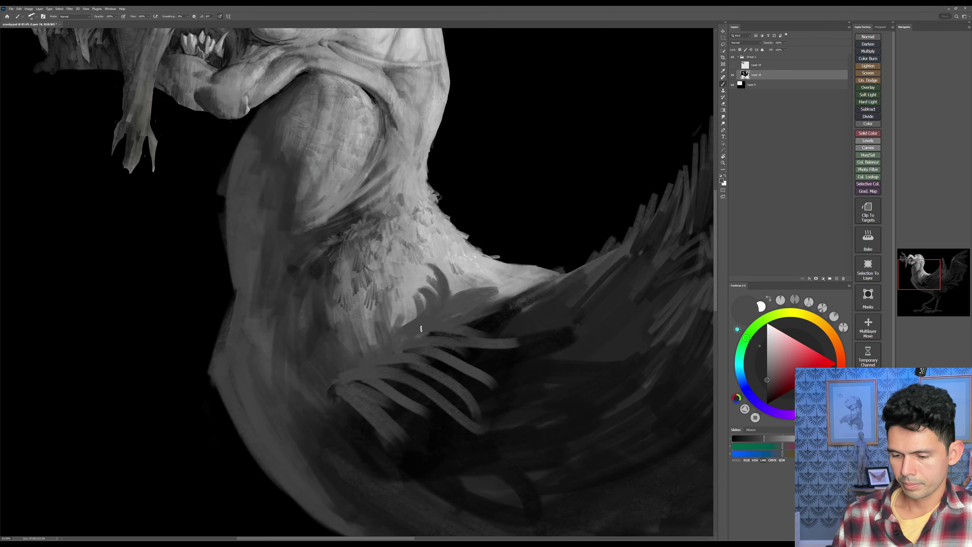
{"action": "left_click_drag", "start_coordinate": [406, 325], "coordinate": [401, 328]}
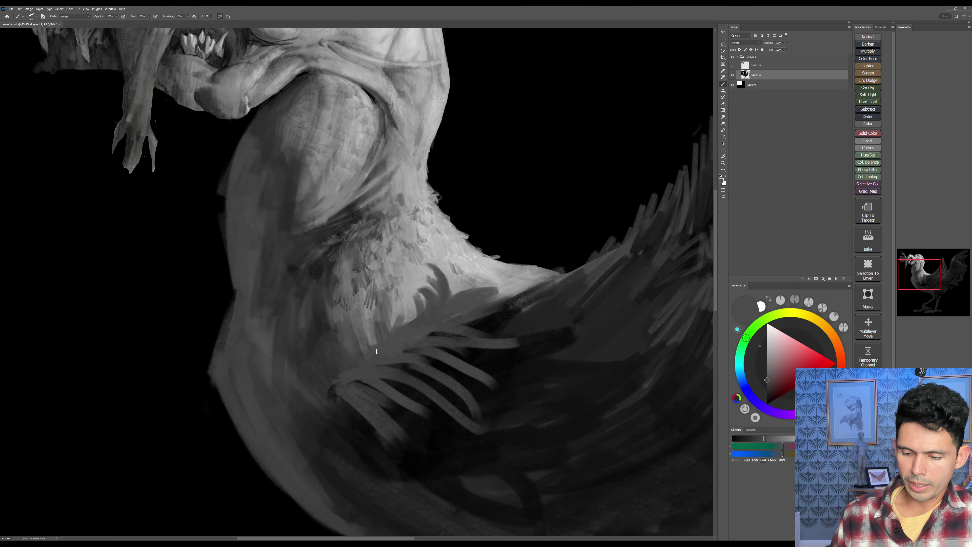
{"action": "left_click", "coordinate": [423, 321], "text": "alt"}
{"action": "left_click", "coordinate": [437, 310], "text": "alt"}
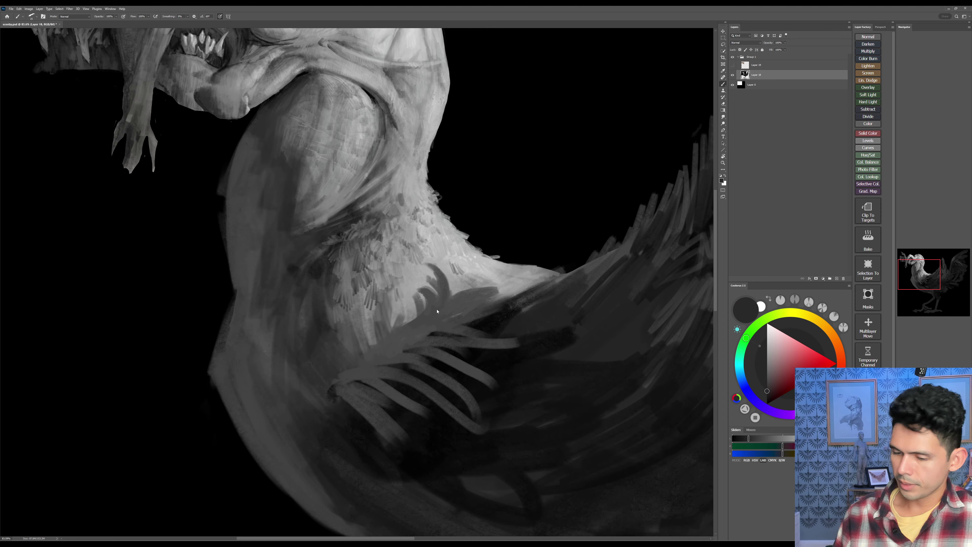
{"action": "key", "text": "bracketright"}
{"action": "key", "text": "bracketright"}
{"action": "mouse_move", "coordinate": [375, 352]}
{"action": "left_mouse_down"}
{"action": "mouse_move", "coordinate": [397, 332]}
{"action": "mouse_move", "coordinate": [397, 348]}
{"action": "mouse_move", "coordinate": [420, 337]}
{"action": "mouse_move", "coordinate": [428, 318]}
{"action": "left_mouse_up"}
{"action": "key", "text": "bracketleft"}
{"action": "mouse_move", "coordinate": [438, 275]}
{"action": "left_mouse_down"}
{"action": "mouse_move", "coordinate": [432, 308]}
{"action": "mouse_move", "coordinate": [431, 299]}
{"action": "mouse_move", "coordinate": [483, 297]}
{"action": "left_mouse_up"}
{"action": "mouse_move", "coordinate": [477, 306]}
{"action": "left_mouse_down"}
{"action": "mouse_move", "coordinate": [423, 330]}
{"action": "mouse_move", "coordinate": [464, 330]}
{"action": "mouse_move", "coordinate": [449, 329]}
{"action": "left_mouse_up"}
Step: Blend broad dark grey strokes over the front of the wing's shoulder and across its rib-like feather strokes
{"action": "mouse_move", "coordinate": [475, 322]}
{"action": "left_mouse_down"}
{"action": "mouse_move", "coordinate": [444, 319]}
{"action": "mouse_move", "coordinate": [412, 345]}
{"action": "mouse_move", "coordinate": [455, 330]}
{"action": "mouse_move", "coordinate": [471, 340]}
{"action": "mouse_move", "coordinate": [430, 375]}
{"action": "left_mouse_up"}
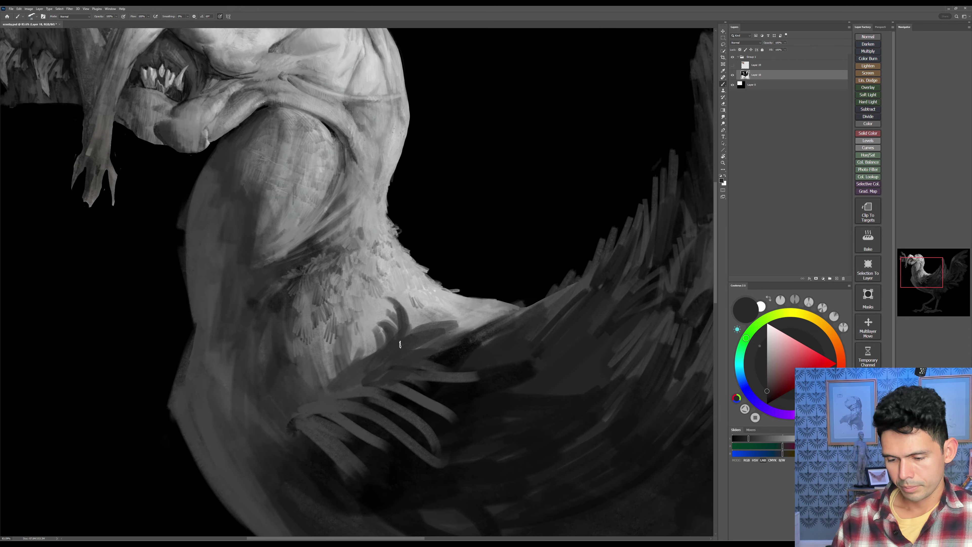
{"action": "key", "text": "bracketright"}
{"action": "left_click_drag", "start_coordinate": [360, 389], "coordinate": [330, 402]}
{"action": "mouse_move", "coordinate": [347, 370]}
{"action": "left_mouse_down"}
{"action": "mouse_move", "coordinate": [332, 383]}
{"action": "mouse_move", "coordinate": [330, 404]}
{"action": "mouse_move", "coordinate": [347, 409]}
{"action": "mouse_move", "coordinate": [320, 400]}
{"action": "left_mouse_up"}
{"action": "left_click", "coordinate": [322, 418], "text": "alt"}
{"action": "key", "text": "bracketright"}
{"action": "key", "text": "bracketright"}
{"action": "left_click_drag", "start_coordinate": [346, 381], "coordinate": [319, 400]}
{"action": "left_click_drag", "start_coordinate": [372, 364], "coordinate": [349, 386]}
{"action": "mouse_move", "coordinate": [362, 384]}
{"action": "left_mouse_down"}
{"action": "mouse_move", "coordinate": [386, 368]}
{"action": "mouse_move", "coordinate": [364, 387]}
{"action": "left_mouse_up"}
{"action": "mouse_move", "coordinate": [411, 367]}
{"action": "left_mouse_down"}
{"action": "mouse_move", "coordinate": [386, 371]}
{"action": "mouse_move", "coordinate": [427, 349]}
{"action": "left_mouse_up"}
{"action": "mouse_move", "coordinate": [426, 350]}
{"action": "left_mouse_down"}
{"action": "mouse_move", "coordinate": [387, 357]}
{"action": "mouse_move", "coordinate": [402, 342]}
{"action": "mouse_move", "coordinate": [433, 351]}
{"action": "mouse_move", "coordinate": [418, 362]}
{"action": "mouse_move", "coordinate": [426, 369]}
{"action": "left_mouse_up"}
{"action": "key", "text": "bracketleft"}
{"action": "key", "text": "bracketright"}
{"action": "left_click_drag", "start_coordinate": [549, 366], "coordinate": [549, 304]}
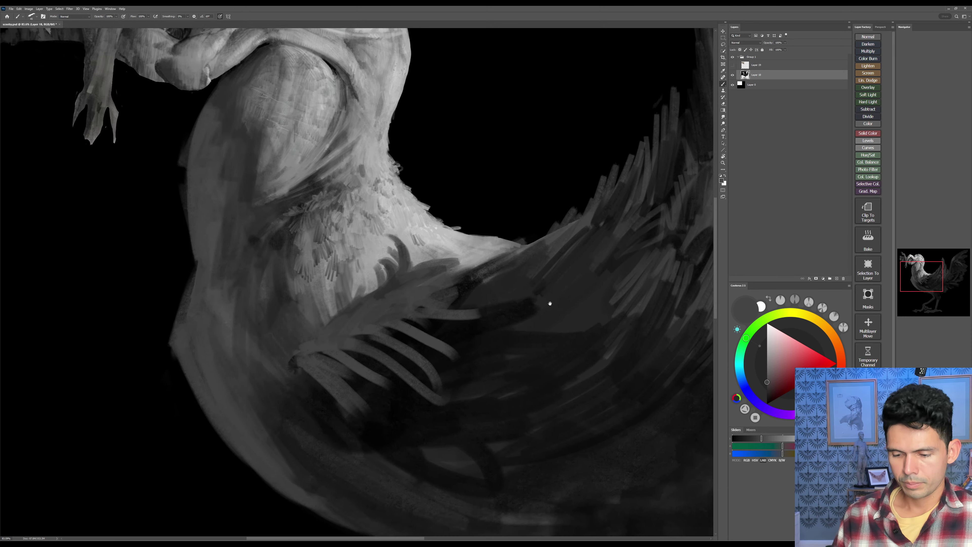
{"action": "left_click_drag", "start_coordinate": [562, 342], "coordinate": [558, 357]}
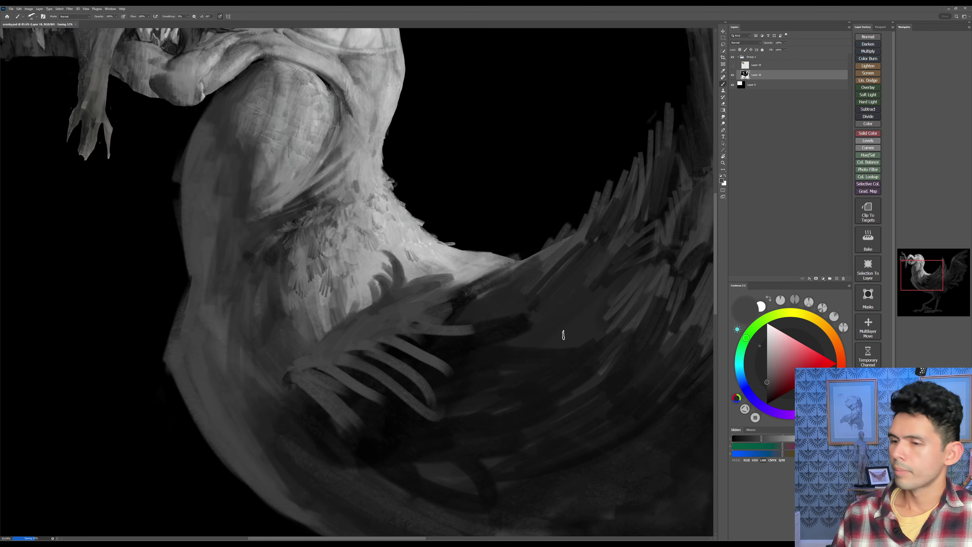
Step: Add mid grey feather strokes from the chest across to the lower back with a sampled chest grey
{"action": "left_click", "coordinate": [337, 268], "text": "alt"}
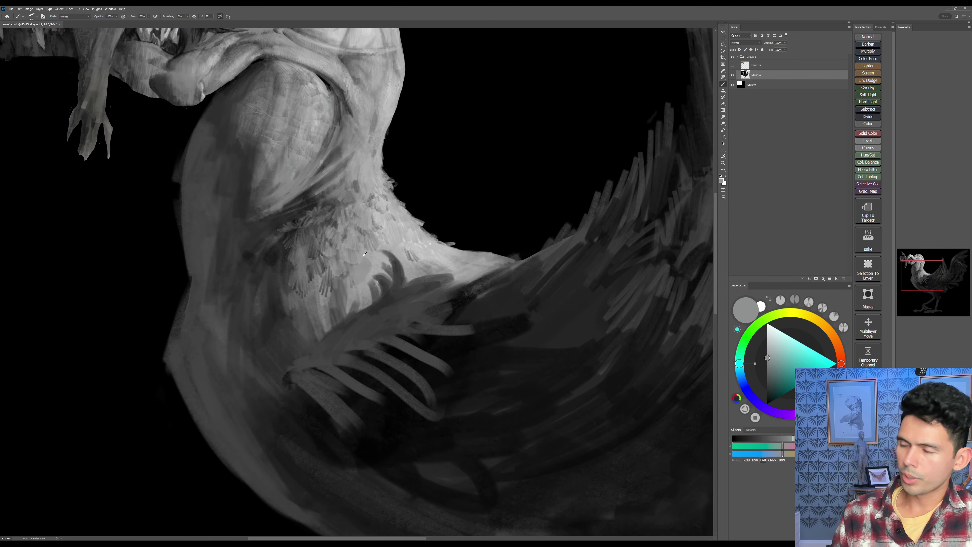
{"action": "mouse_move", "coordinate": [361, 252]}
{"action": "left_mouse_down"}
{"action": "mouse_move", "coordinate": [414, 253]}
{"action": "mouse_move", "coordinate": [405, 263]}
{"action": "mouse_move", "coordinate": [406, 246]}
{"action": "mouse_move", "coordinate": [402, 259]}
{"action": "mouse_move", "coordinate": [424, 252]}
{"action": "mouse_move", "coordinate": [445, 257]}
{"action": "left_mouse_up"}
{"action": "key", "text": "bracketleft"}
{"action": "key", "text": "bracketleft"}
{"action": "key", "text": "bracketright"}
{"action": "key", "text": "bracketleft"}
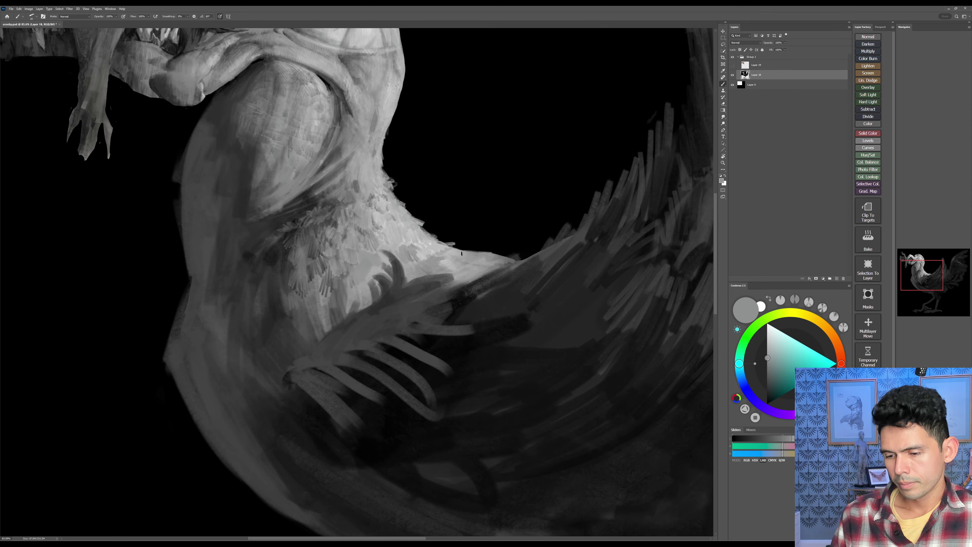
Step: Paint light grey feathers over the smooth lower back up to where it meets the wing
{"action": "left_click", "coordinate": [450, 250], "text": "alt"}
{"action": "mouse_move", "coordinate": [454, 249]}
{"action": "left_mouse_down"}
{"action": "mouse_move", "coordinate": [474, 263]}
{"action": "mouse_move", "coordinate": [488, 252]}
{"action": "left_mouse_up"}
{"action": "key", "text": "bracketright"}
{"action": "left_click_drag", "start_coordinate": [484, 253], "coordinate": [496, 248]}
{"action": "mouse_move", "coordinate": [491, 251]}
{"action": "left_mouse_down"}
{"action": "mouse_move", "coordinate": [504, 254]}
{"action": "mouse_move", "coordinate": [497, 260]}
{"action": "left_mouse_up"}
{"action": "left_click_drag", "start_coordinate": [485, 268], "coordinate": [511, 254]}
{"action": "mouse_move", "coordinate": [503, 258]}
{"action": "left_mouse_down"}
{"action": "mouse_move", "coordinate": [513, 254]}
{"action": "mouse_move", "coordinate": [483, 264]}
{"action": "left_mouse_up"}
{"action": "mouse_move", "coordinate": [471, 276]}
{"action": "left_mouse_down"}
{"action": "mouse_move", "coordinate": [482, 266]}
{"action": "mouse_move", "coordinate": [474, 274]}
{"action": "left_mouse_up"}
{"action": "key", "text": "bracketleft"}
{"action": "key", "text": "bracketleft"}
{"action": "key", "text": "bracketleft"}
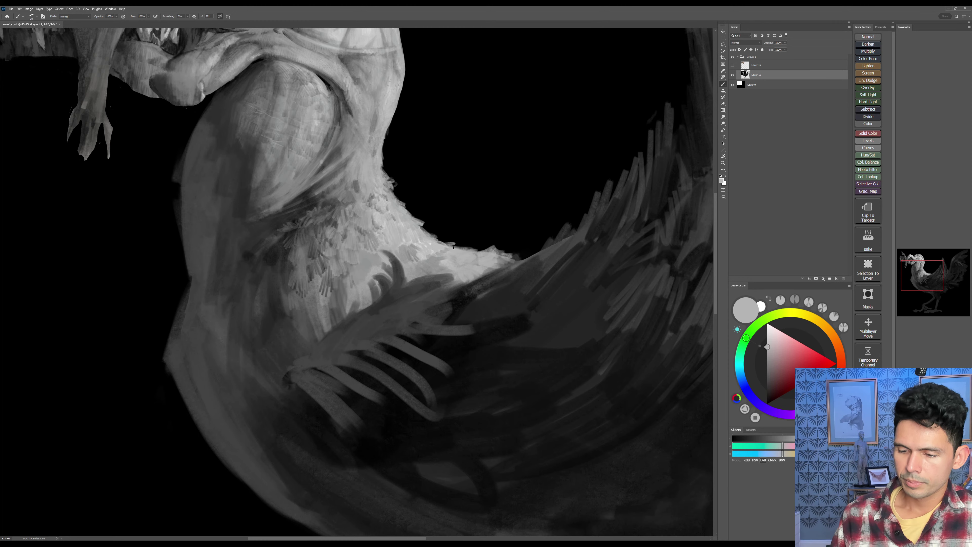
Step: Break the lower back's outline with small light grey feather tips reaching to the wing
{"action": "key", "text": "bracketright"}
{"action": "left_click_drag", "start_coordinate": [457, 248], "coordinate": [470, 244]}
{"action": "mouse_move", "coordinate": [464, 248]}
{"action": "left_mouse_down"}
{"action": "mouse_move", "coordinate": [494, 247]}
{"action": "mouse_move", "coordinate": [476, 255]}
{"action": "mouse_move", "coordinate": [517, 261]}
{"action": "left_mouse_up"}
{"action": "left_click_drag", "start_coordinate": [509, 261], "coordinate": [525, 256]}
{"action": "left_click_drag", "start_coordinate": [519, 261], "coordinate": [528, 256]}
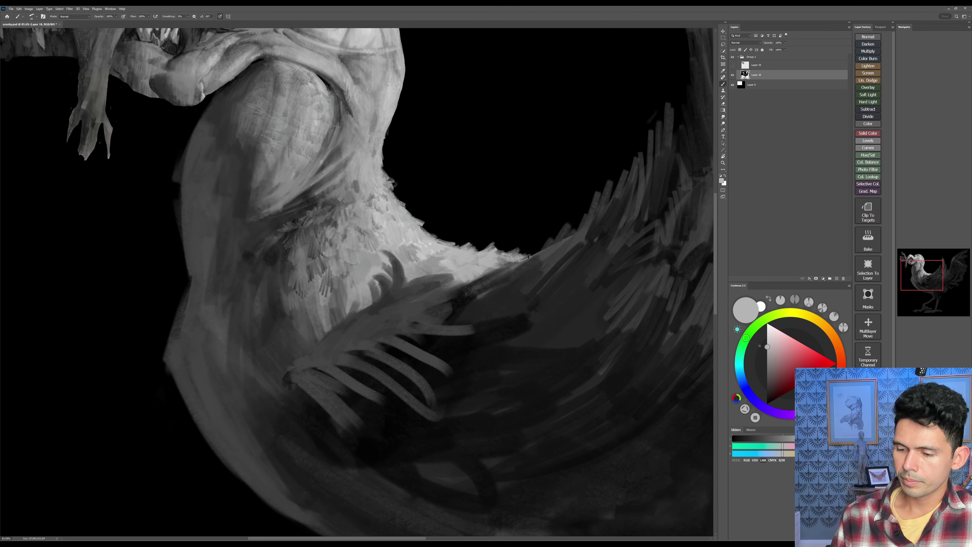
Step: Separate the lower back feathers above the wing with strokes of a sampled mid grey
{"action": "left_click", "coordinate": [413, 252], "text": "alt"}
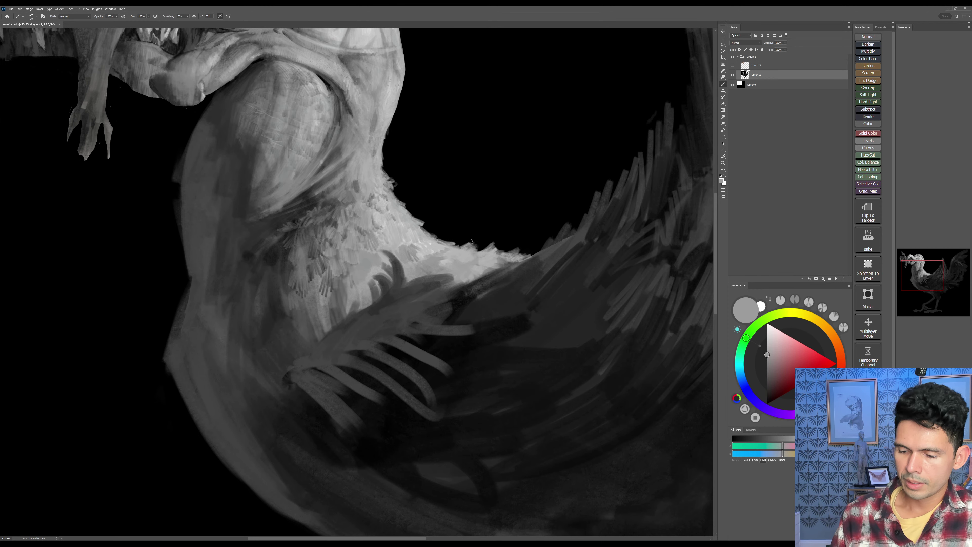
{"action": "left_click_drag", "start_coordinate": [461, 251], "coordinate": [479, 264]}
{"action": "left_click_drag", "start_coordinate": [483, 266], "coordinate": [476, 270]}
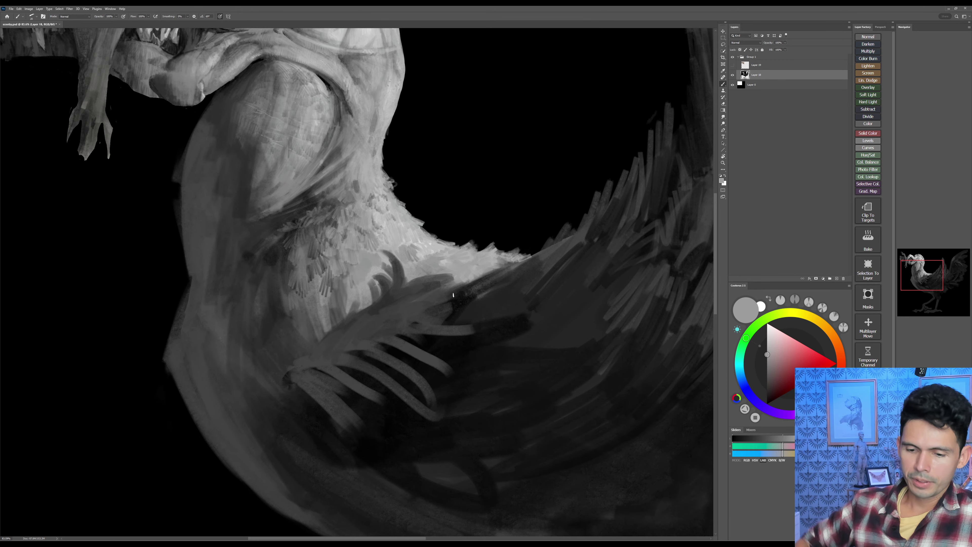
Step: Paint short mid grey feather strokes down the lower front edge of the chest
{"action": "left_click_drag", "start_coordinate": [304, 286], "coordinate": [295, 303]}
{"action": "left_click_drag", "start_coordinate": [293, 296], "coordinate": [283, 299]}
{"action": "mouse_move", "coordinate": [290, 293]}
{"action": "left_mouse_down"}
{"action": "mouse_move", "coordinate": [281, 295]}
{"action": "mouse_move", "coordinate": [287, 310]}
{"action": "left_mouse_up"}
{"action": "mouse_move", "coordinate": [288, 303]}
{"action": "left_mouse_down"}
{"action": "mouse_move", "coordinate": [282, 311]}
{"action": "mouse_move", "coordinate": [293, 314]}
{"action": "left_mouse_up"}
{"action": "left_click_drag", "start_coordinate": [306, 303], "coordinate": [305, 308]}
{"action": "left_click_drag", "start_coordinate": [310, 310], "coordinate": [298, 323]}
{"action": "left_click_drag", "start_coordinate": [298, 312], "coordinate": [284, 324]}
{"action": "left_click_drag", "start_coordinate": [286, 317], "coordinate": [288, 334]}
{"action": "mouse_move", "coordinate": [280, 326]}
{"action": "left_mouse_down"}
{"action": "mouse_move", "coordinate": [284, 335]}
{"action": "mouse_move", "coordinate": [284, 315]}
{"action": "left_mouse_up"}
Step: Layer more feather strokes in sampled greys up the chest's front edge towards the dark crease
{"action": "left_click", "coordinate": [278, 320], "text": "alt"}
{"action": "left_click_drag", "start_coordinate": [283, 321], "coordinate": [294, 309]}
{"action": "left_click_drag", "start_coordinate": [294, 313], "coordinate": [303, 309]}
{"action": "left_click_drag", "start_coordinate": [283, 309], "coordinate": [296, 301]}
{"action": "left_click_drag", "start_coordinate": [293, 307], "coordinate": [286, 292]}
{"action": "mouse_move", "coordinate": [289, 291]}
{"action": "left_mouse_down"}
{"action": "mouse_move", "coordinate": [301, 286]}
{"action": "mouse_move", "coordinate": [290, 283]}
{"action": "left_mouse_up"}
{"action": "mouse_move", "coordinate": [282, 289]}
{"action": "left_mouse_down"}
{"action": "mouse_move", "coordinate": [285, 278]}
{"action": "mouse_move", "coordinate": [290, 287]}
{"action": "left_mouse_up"}
{"action": "left_click", "coordinate": [300, 280], "text": "alt"}
{"action": "left_click_drag", "start_coordinate": [292, 279], "coordinate": [279, 282]}
{"action": "left_click_drag", "start_coordinate": [289, 275], "coordinate": [279, 276]}
{"action": "left_click", "coordinate": [289, 263], "text": "alt"}
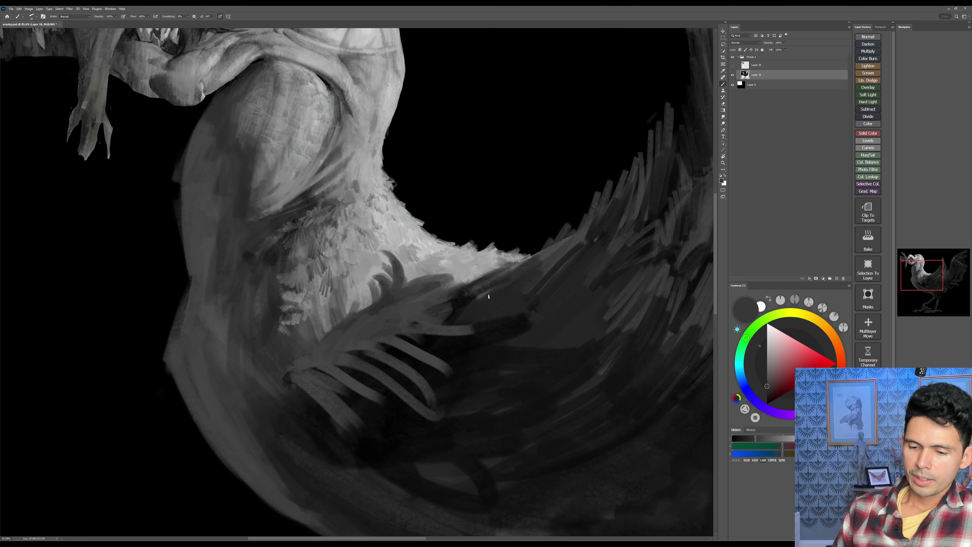
Step: Add mid grey feather strokes to the middle of the chest with a grey sampled from its plumage
{"action": "left_click", "coordinate": [346, 270], "text": "alt"}
{"action": "left_click_drag", "start_coordinate": [323, 283], "coordinate": [321, 291]}
{"action": "left_click_drag", "start_coordinate": [319, 290], "coordinate": [326, 294]}
{"action": "mouse_move", "coordinate": [333, 281]}
{"action": "left_mouse_down"}
{"action": "mouse_move", "coordinate": [330, 291]}
{"action": "mouse_move", "coordinate": [316, 273]}
{"action": "left_mouse_up"}
{"action": "left_click_drag", "start_coordinate": [324, 261], "coordinate": [309, 274]}
{"action": "mouse_move", "coordinate": [310, 261]}
{"action": "left_mouse_down"}
{"action": "mouse_move", "coordinate": [306, 270]}
{"action": "mouse_move", "coordinate": [325, 267]}
{"action": "left_mouse_up"}
{"action": "left_click_drag", "start_coordinate": [338, 256], "coordinate": [329, 260]}
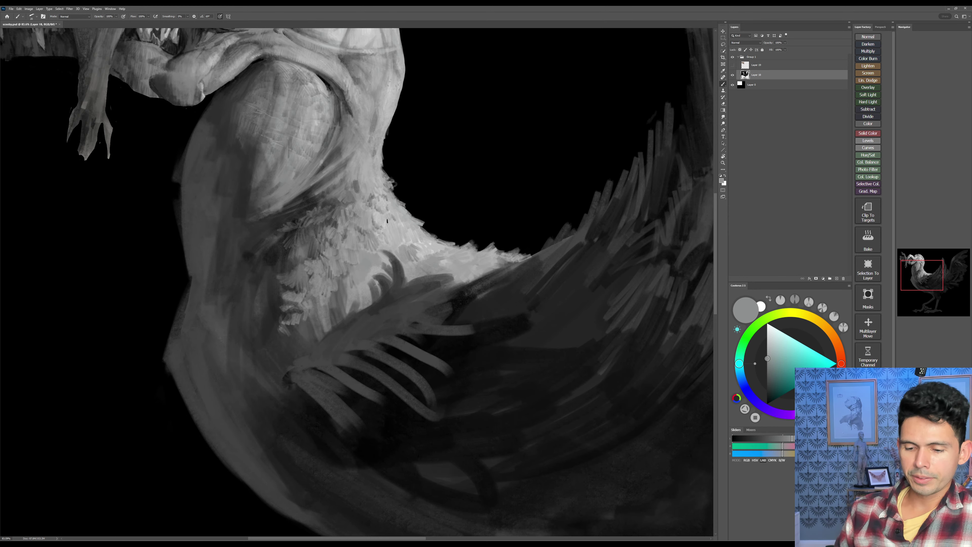
Step: Paint pale grey feather tufts sticking out along the back edge below the neck
{"action": "left_click_drag", "start_coordinate": [440, 321], "coordinate": [473, 332]}
{"action": "left_click", "coordinate": [444, 237], "text": "alt"}
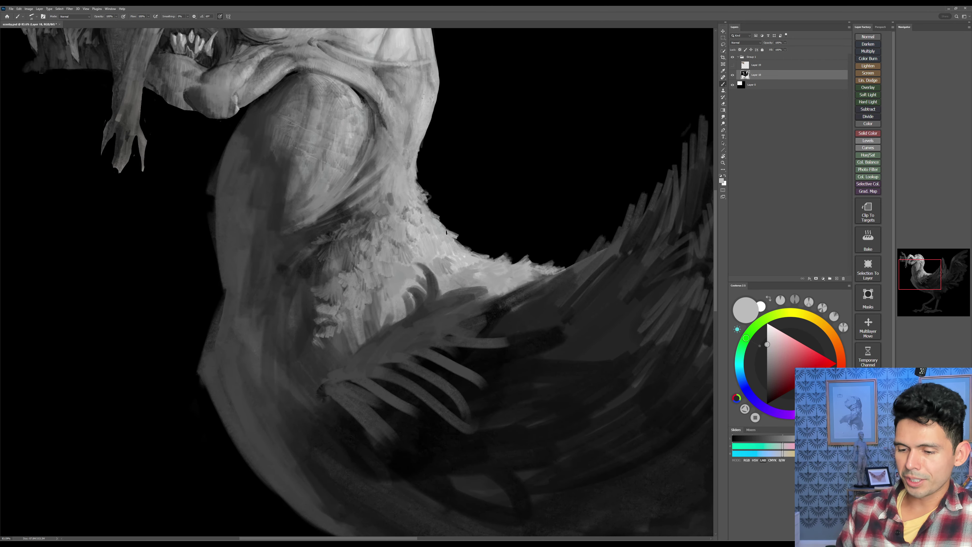
{"action": "mouse_move", "coordinate": [445, 231]}
{"action": "left_mouse_down"}
{"action": "mouse_move", "coordinate": [458, 234]}
{"action": "mouse_move", "coordinate": [450, 226]}
{"action": "left_mouse_up"}
{"action": "left_click_drag", "start_coordinate": [438, 221], "coordinate": [447, 224]}
{"action": "mouse_move", "coordinate": [441, 217]}
{"action": "left_mouse_down"}
{"action": "mouse_move", "coordinate": [451, 222]}
{"action": "mouse_move", "coordinate": [442, 211]}
{"action": "left_mouse_up"}
{"action": "mouse_move", "coordinate": [428, 208]}
{"action": "left_mouse_down"}
{"action": "mouse_move", "coordinate": [438, 213]}
{"action": "mouse_move", "coordinate": [429, 202]}
{"action": "left_mouse_up"}
{"action": "left_click_drag", "start_coordinate": [424, 191], "coordinate": [460, 247]}
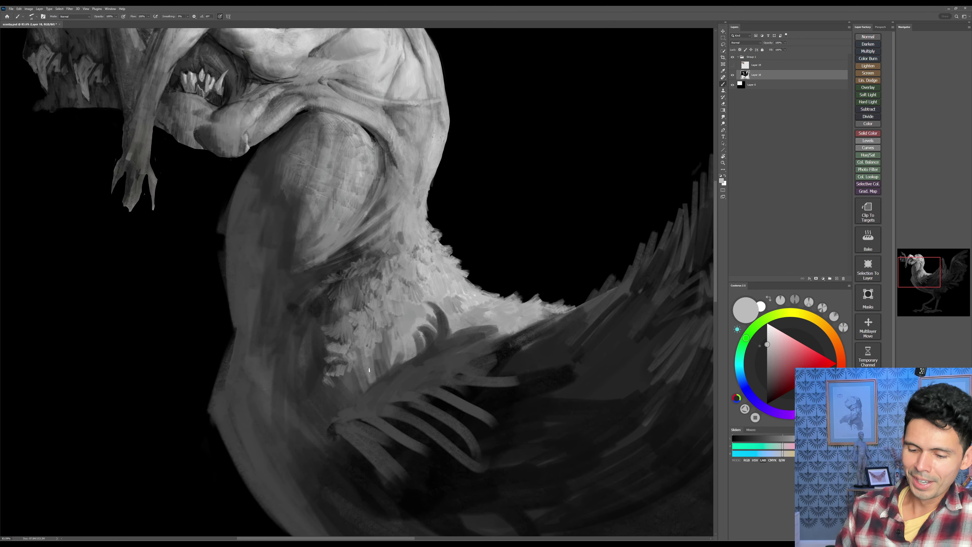
Step: Paint feather strokes in sampled greys with a larger brush where the lower chest meets the wing's shoulder
{"action": "left_click", "coordinate": [382, 367], "text": "alt"}
{"action": "key", "text": "]"}
{"action": "left_click_drag", "start_coordinate": [389, 336], "coordinate": [386, 349]}
{"action": "mouse_move", "coordinate": [396, 339]}
{"action": "left_mouse_down"}
{"action": "mouse_move", "coordinate": [400, 309]}
{"action": "mouse_move", "coordinate": [391, 348]}
{"action": "left_mouse_up"}
{"action": "left_click_drag", "start_coordinate": [401, 342], "coordinate": [391, 349]}
{"action": "left_click", "coordinate": [403, 338], "text": "alt"}
{"action": "left_click_drag", "start_coordinate": [395, 339], "coordinate": [383, 348]}
{"action": "mouse_move", "coordinate": [395, 333]}
{"action": "left_mouse_down"}
{"action": "mouse_move", "coordinate": [387, 338]}
{"action": "mouse_move", "coordinate": [397, 353]}
{"action": "left_mouse_up"}
Step: Carry the grey feather strokes down to the lowest tip of the light chest plumage
{"action": "left_click_drag", "start_coordinate": [394, 351], "coordinate": [385, 358]}
{"action": "left_click_drag", "start_coordinate": [384, 348], "coordinate": [376, 362]}
{"action": "mouse_move", "coordinate": [380, 352]}
{"action": "left_mouse_down"}
{"action": "mouse_move", "coordinate": [374, 365]}
{"action": "mouse_move", "coordinate": [386, 360]}
{"action": "mouse_move", "coordinate": [368, 367]}
{"action": "mouse_move", "coordinate": [368, 384]}
{"action": "left_mouse_up"}
{"action": "left_click_drag", "start_coordinate": [365, 369], "coordinate": [363, 381]}
{"action": "left_click_drag", "start_coordinate": [359, 368], "coordinate": [357, 375]}
{"action": "left_click_drag", "start_coordinate": [364, 363], "coordinate": [356, 384]}
{"action": "left_click_drag", "start_coordinate": [351, 368], "coordinate": [351, 380]}
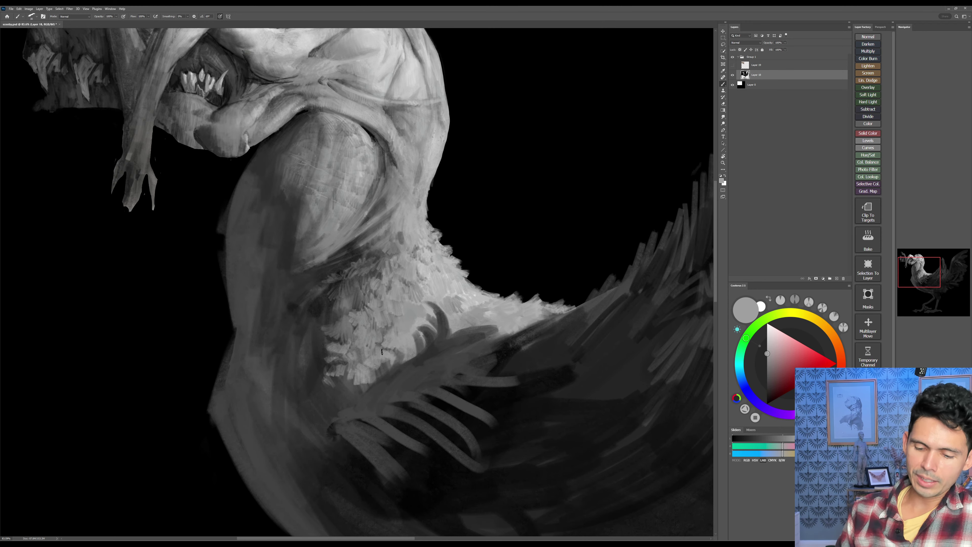
Step: Add feather strokes in sampled greys across the lower back just above the wing
{"action": "left_click", "coordinate": [420, 312], "text": "alt"}
{"action": "mouse_move", "coordinate": [428, 307]}
{"action": "left_mouse_down"}
{"action": "mouse_move", "coordinate": [429, 319]}
{"action": "mouse_move", "coordinate": [465, 316]}
{"action": "left_mouse_up"}
{"action": "mouse_move", "coordinate": [475, 306]}
{"action": "left_mouse_down"}
{"action": "mouse_move", "coordinate": [468, 315]}
{"action": "mouse_move", "coordinate": [478, 312]}
{"action": "left_mouse_up"}
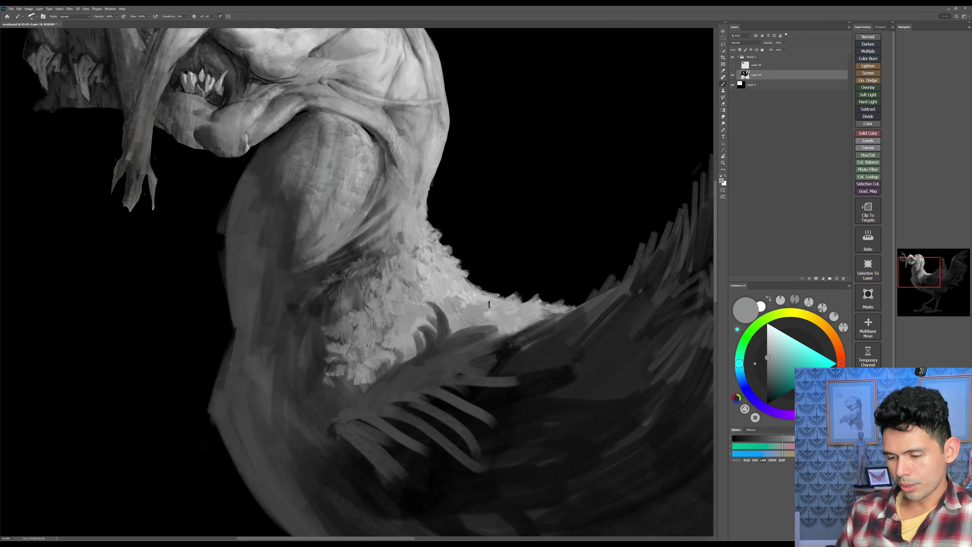
{"action": "left_click", "coordinate": [493, 304], "text": "alt"}
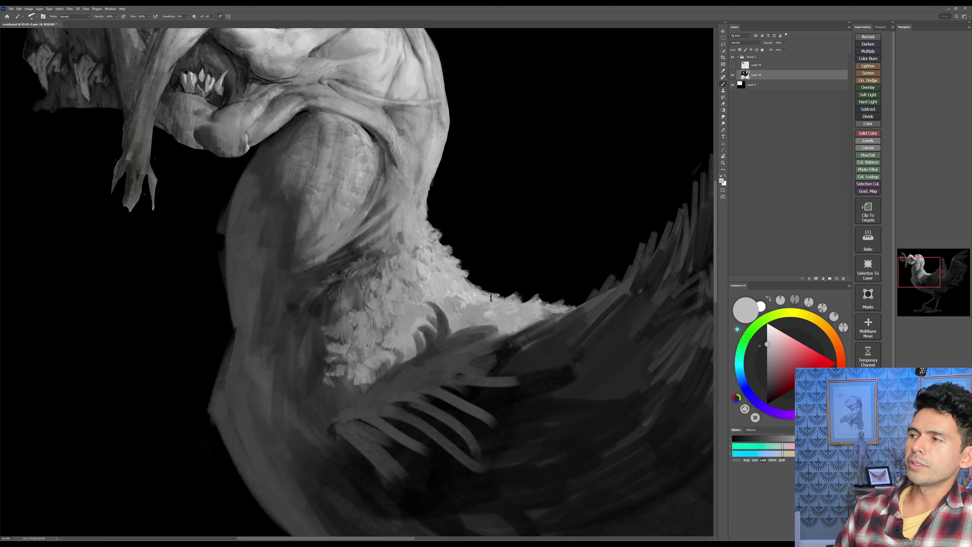
{"action": "left_click", "coordinate": [389, 326], "text": "alt"}
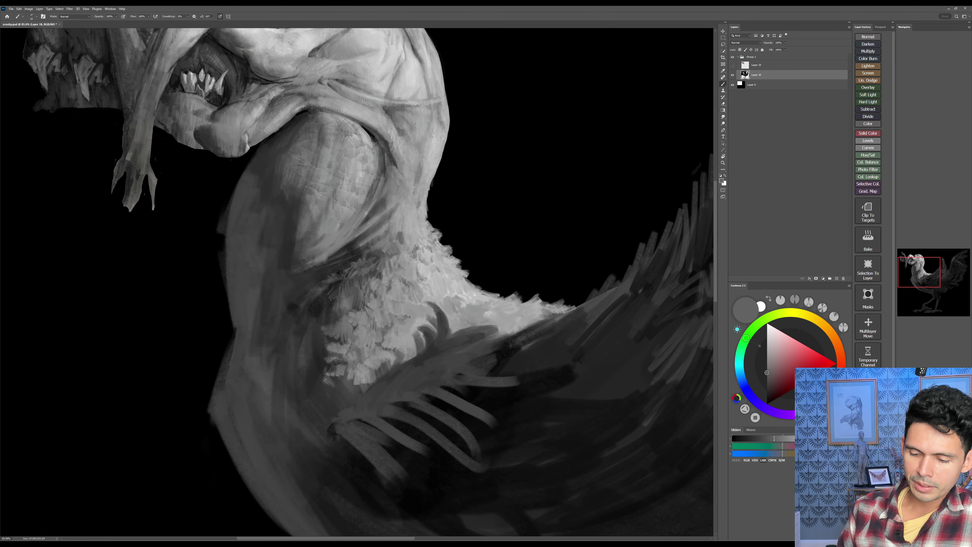
{"action": "key", "text": "]"}
{"action": "left_click_drag", "start_coordinate": [464, 305], "coordinate": [465, 309]}
{"action": "mouse_move", "coordinate": [481, 303]}
{"action": "left_mouse_down"}
{"action": "mouse_move", "coordinate": [478, 326]}
{"action": "mouse_move", "coordinate": [482, 317]}
{"action": "mouse_move", "coordinate": [517, 332]}
{"action": "left_mouse_up"}
Step: Paint short light grey feather strokes over the bare neck skin beside the bulge's back edge
{"action": "left_click", "coordinate": [411, 230], "text": "alt"}
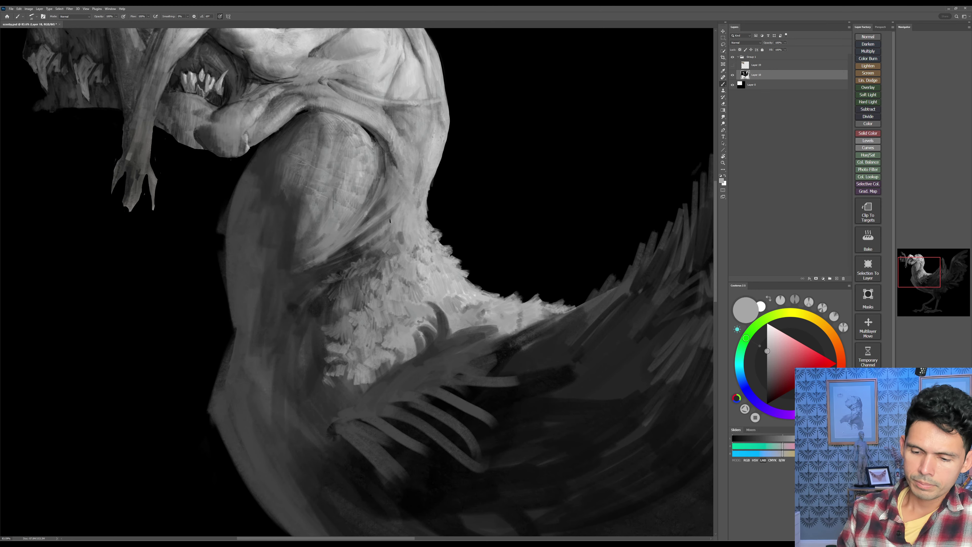
{"action": "left_click_drag", "start_coordinate": [394, 220], "coordinate": [388, 226]}
{"action": "left_click_drag", "start_coordinate": [392, 219], "coordinate": [381, 225]}
{"action": "mouse_move", "coordinate": [386, 217]}
{"action": "left_mouse_down"}
{"action": "mouse_move", "coordinate": [378, 222]}
{"action": "mouse_move", "coordinate": [386, 221]}
{"action": "left_mouse_up"}
{"action": "left_click_drag", "start_coordinate": [420, 239], "coordinate": [424, 288]}
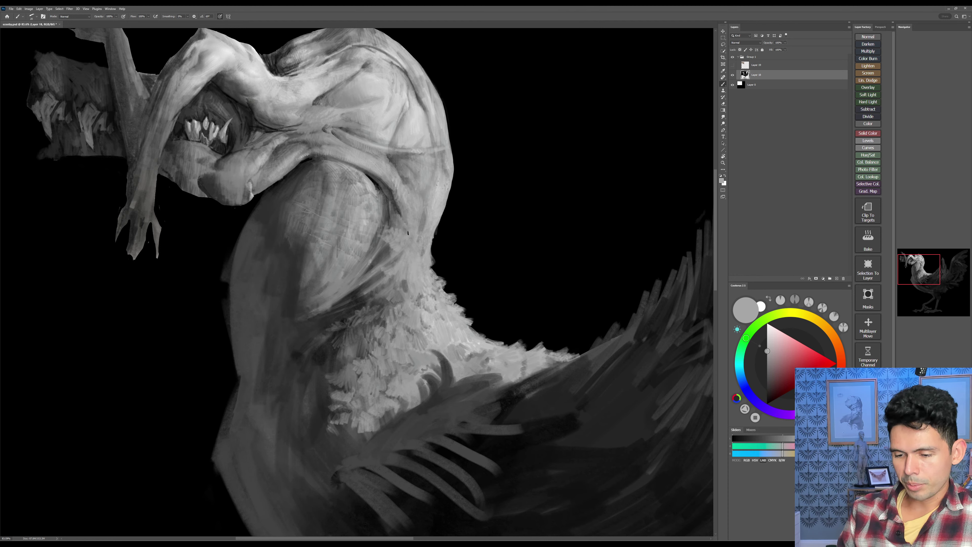
Step: Paint small light grey feather tufts up the neck's back contour with a smaller brush
{"action": "left_click", "coordinate": [435, 230], "text": "alt"}
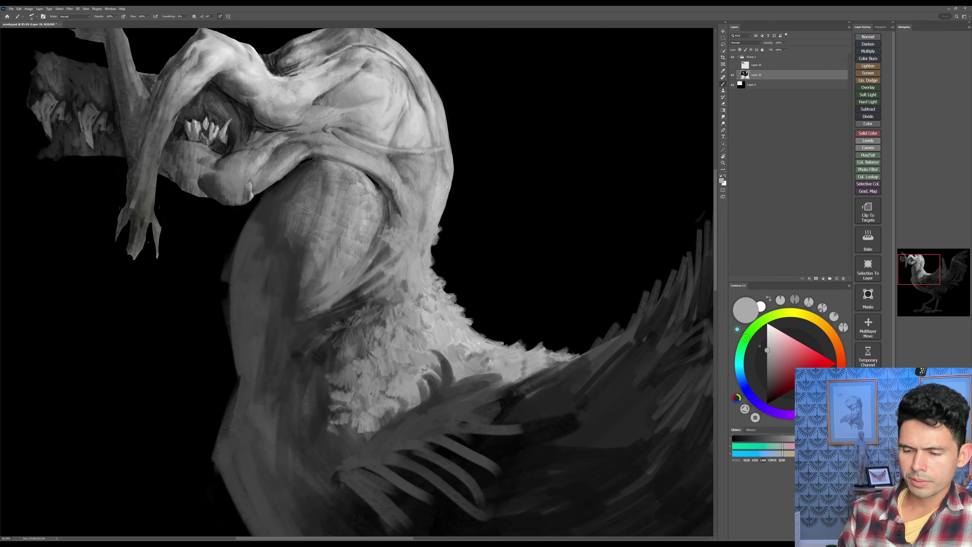
{"action": "mouse_move", "coordinate": [427, 219]}
{"action": "left_mouse_down"}
{"action": "mouse_move", "coordinate": [420, 223]}
{"action": "mouse_move", "coordinate": [445, 211]}
{"action": "left_mouse_up"}
{"action": "key", "text": "bracketleft"}
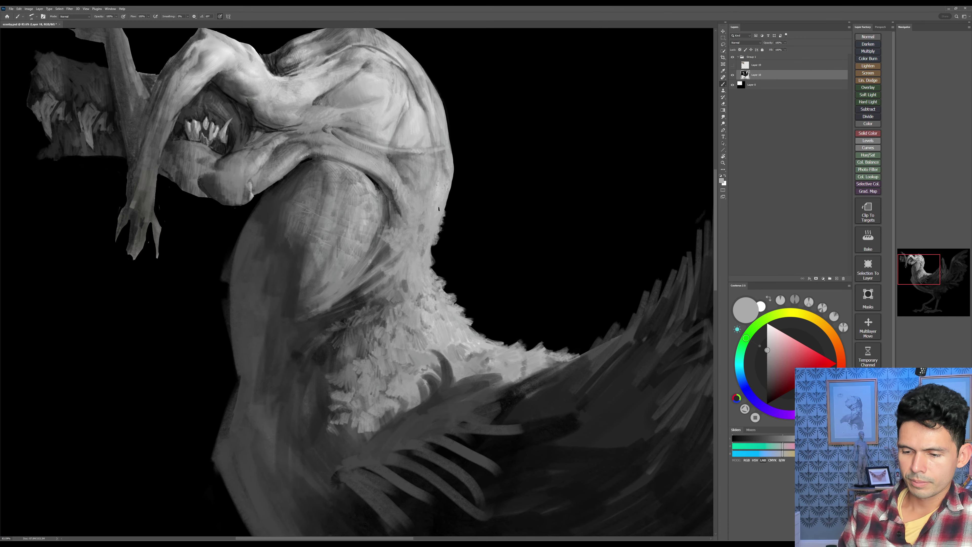
{"action": "left_click_drag", "start_coordinate": [444, 215], "coordinate": [448, 205]}
{"action": "left_click_drag", "start_coordinate": [447, 211], "coordinate": [452, 189]}
{"action": "left_click_drag", "start_coordinate": [451, 194], "coordinate": [453, 186]}
{"action": "left_click_drag", "start_coordinate": [452, 194], "coordinate": [455, 177]}
{"action": "left_click_drag", "start_coordinate": [453, 187], "coordinate": [454, 176]}
Step: Add small feather strokes in sampled greys on the neck between the bulge and the back plumage
{"action": "left_click_drag", "start_coordinate": [606, 456], "coordinate": [615, 440]}
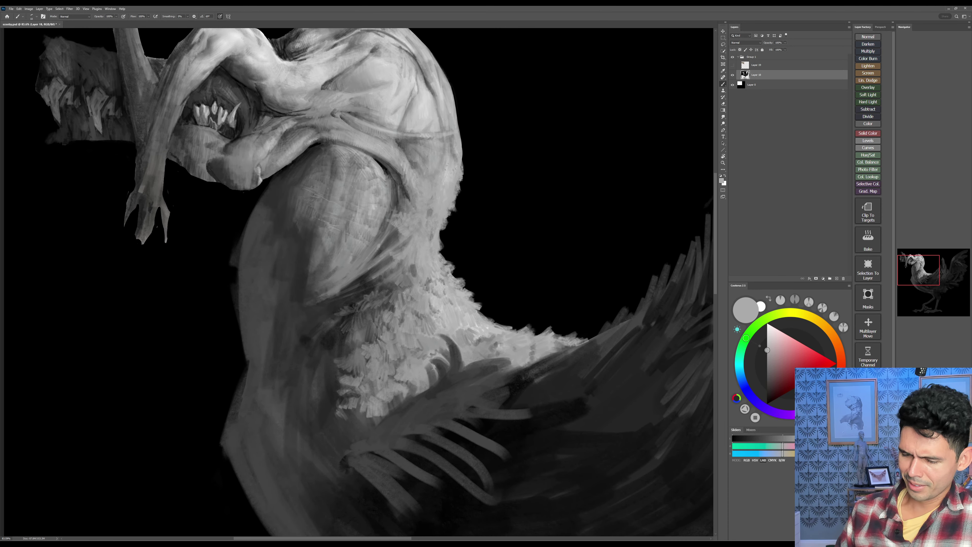
{"action": "left_click", "coordinate": [345, 348], "text": "alt"}
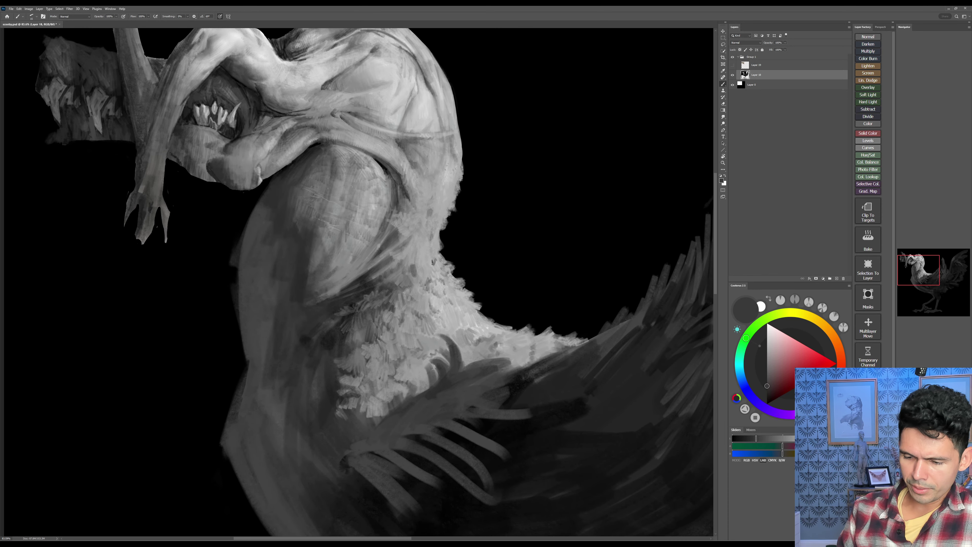
{"action": "left_click", "coordinate": [421, 259], "text": "alt"}
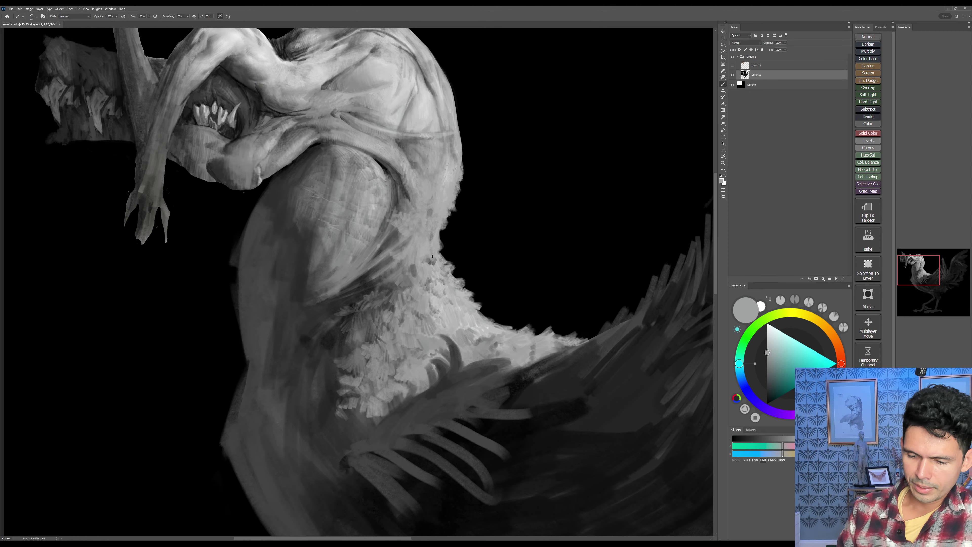
{"action": "left_click", "coordinate": [434, 263], "text": "alt"}
{"action": "left_click_drag", "start_coordinate": [438, 251], "coordinate": [433, 252]}
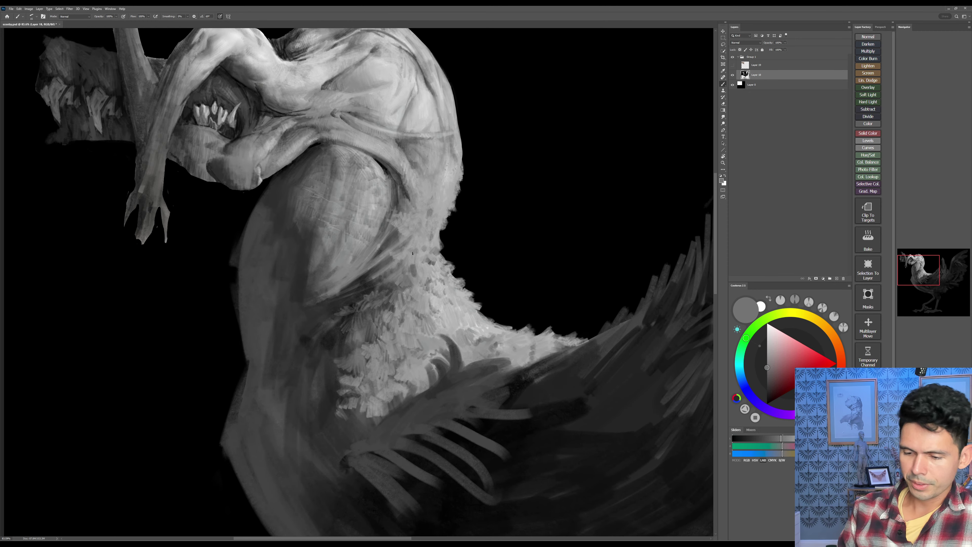
{"action": "left_click", "coordinate": [413, 245], "text": "alt"}
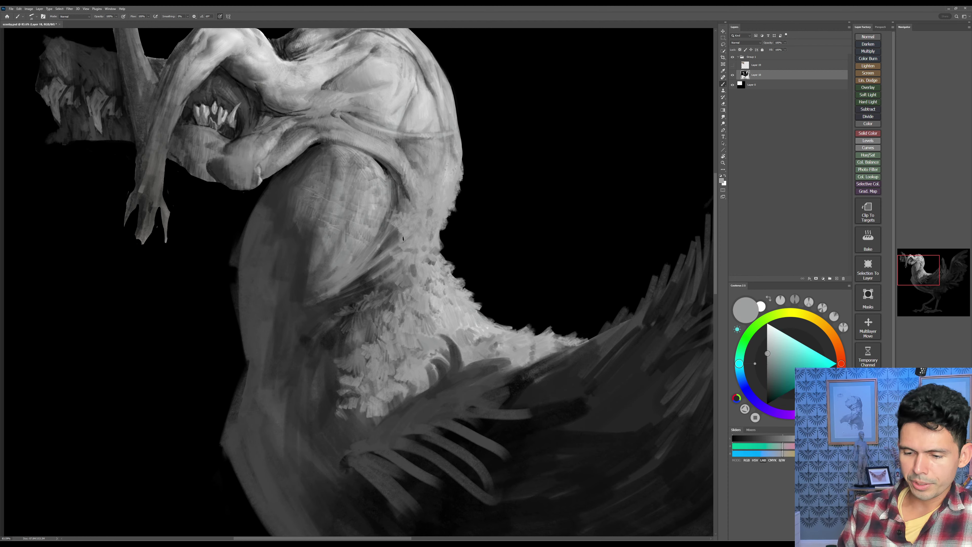
{"action": "left_click", "coordinate": [422, 272], "text": "alt"}
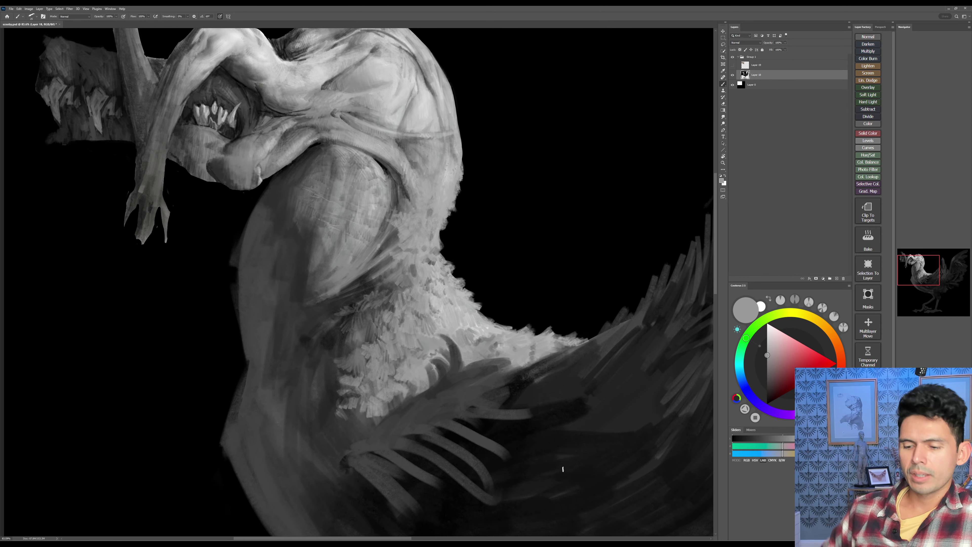
Step: Paint dark grey strokes into the shadow below the bulge along the upper front edge of the light plumage
{"action": "left_click", "coordinate": [334, 372], "text": "alt"}
{"action": "key", "text": "]"}
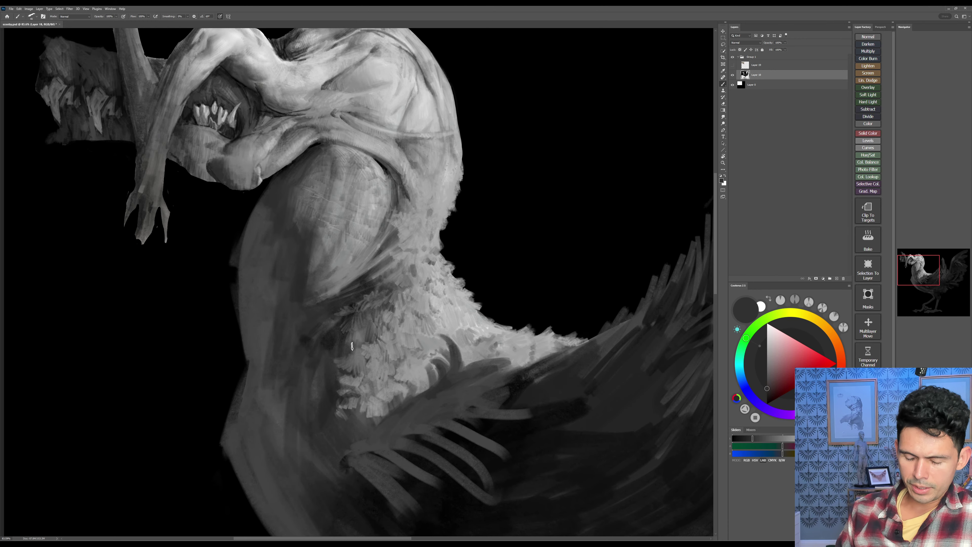
{"action": "left_click", "coordinate": [339, 339], "text": "alt"}
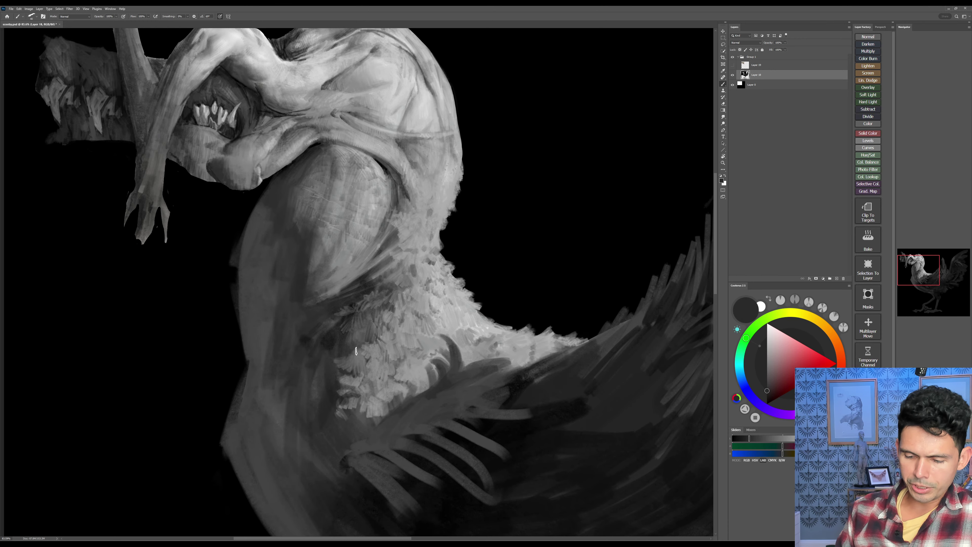
{"action": "left_click_drag", "start_coordinate": [363, 339], "coordinate": [355, 326]}
{"action": "left_click", "coordinate": [341, 319], "text": "alt"}
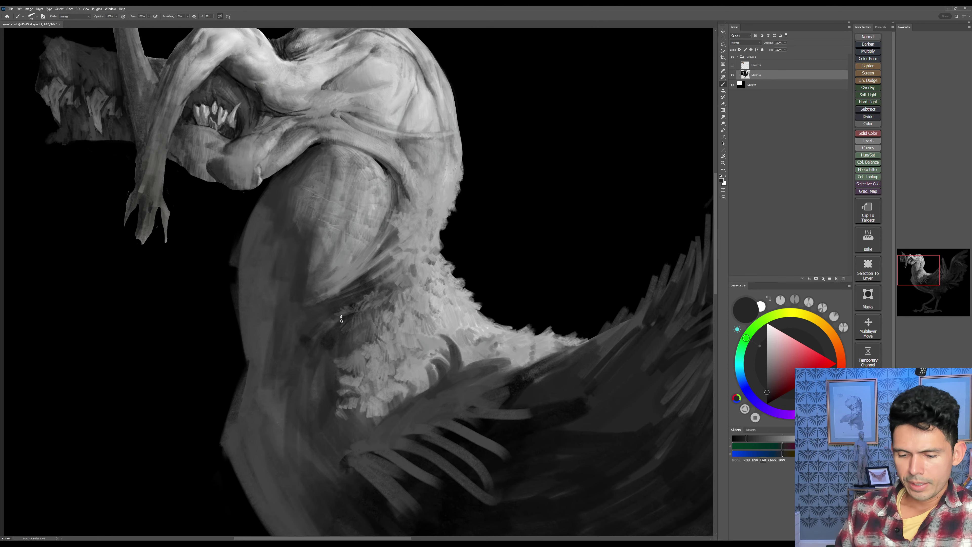
{"action": "mouse_move", "coordinate": [348, 332]}
{"action": "left_mouse_down"}
{"action": "mouse_move", "coordinate": [373, 324]}
{"action": "mouse_move", "coordinate": [396, 294]}
{"action": "left_mouse_up"}
{"action": "key", "text": "["}
{"action": "key", "text": "["}
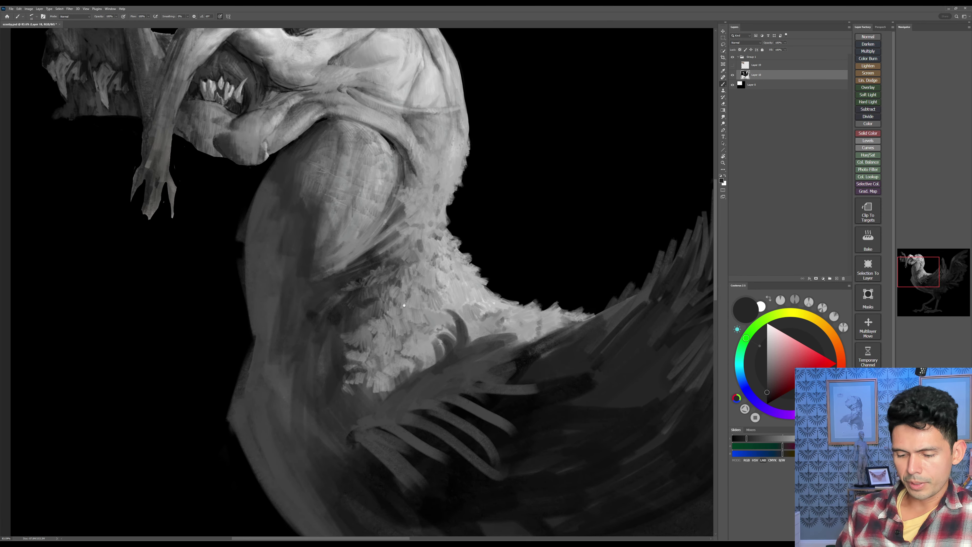
Step: Blend the light plumage's front edge into the dark chest using sampled greys and a larger brush
{"action": "left_click", "coordinate": [361, 336], "text": "alt"}
{"action": "key", "text": "]"}
{"action": "key", "text": "]"}
{"action": "key", "text": "]"}
{"action": "key", "text": "]"}
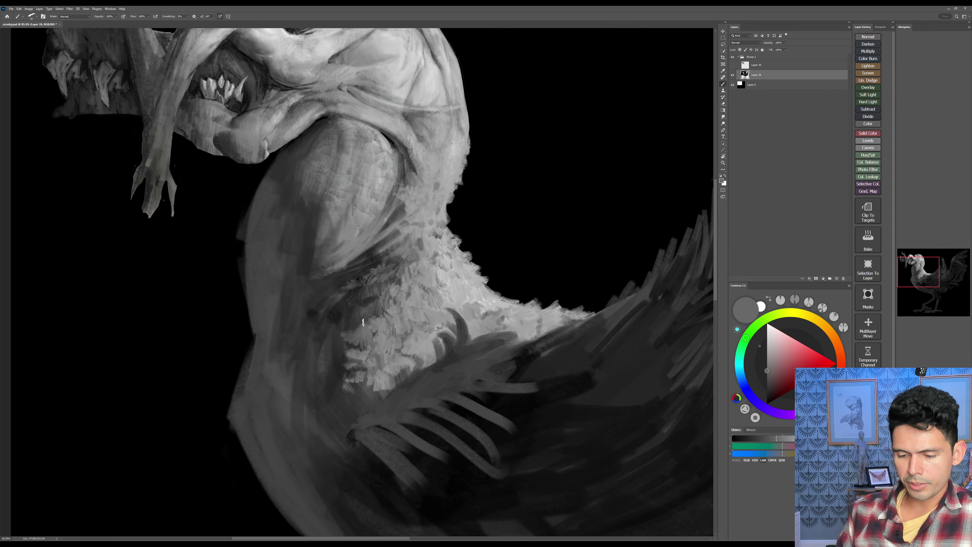
{"action": "mouse_move", "coordinate": [362, 322]}
{"action": "left_mouse_down"}
{"action": "mouse_move", "coordinate": [348, 336]}
{"action": "mouse_move", "coordinate": [321, 326]}
{"action": "mouse_move", "coordinate": [341, 332]}
{"action": "left_mouse_up"}
{"action": "left_click", "coordinate": [332, 338], "text": "alt"}
{"action": "left_click_drag", "start_coordinate": [539, 390], "coordinate": [525, 408]}
{"action": "left_click_drag", "start_coordinate": [526, 408], "coordinate": [501, 393]}
{"action": "left_click", "coordinate": [481, 389], "text": "alt"}
{"action": "left_click_drag", "start_coordinate": [346, 334], "coordinate": [350, 328]}
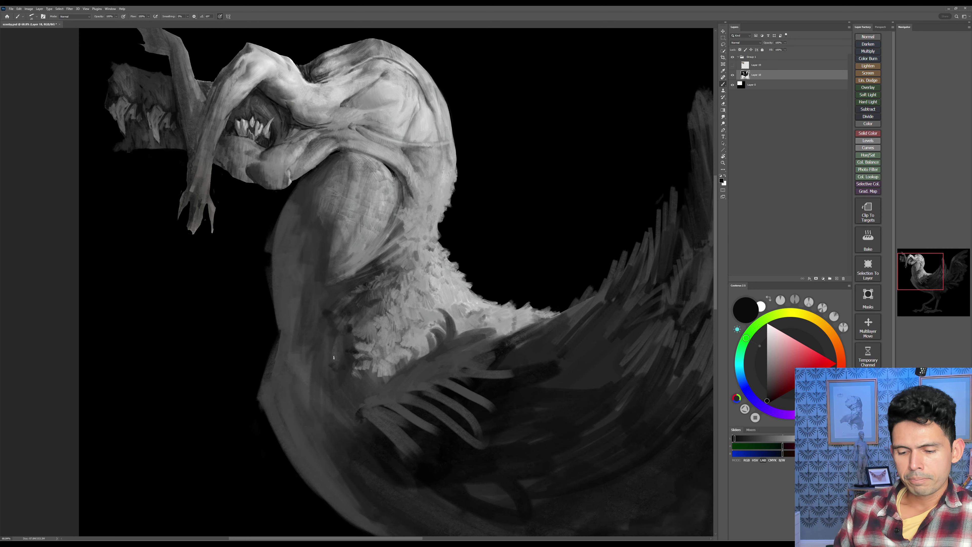
Step: Add light grey feather strokes inside the neck plumage and along the upper back's contour
{"action": "left_click", "coordinate": [335, 366], "text": "alt"}
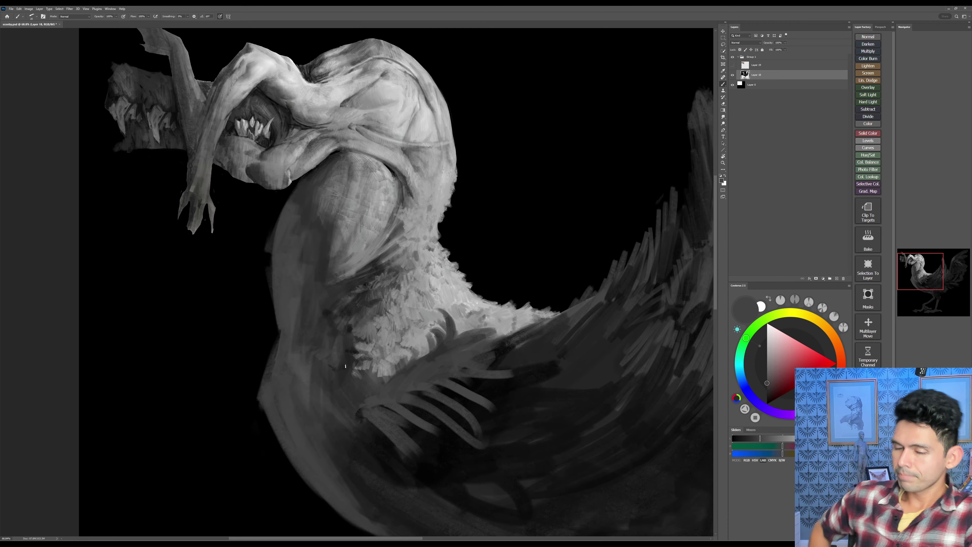
{"action": "left_click", "coordinate": [408, 286], "text": "alt"}
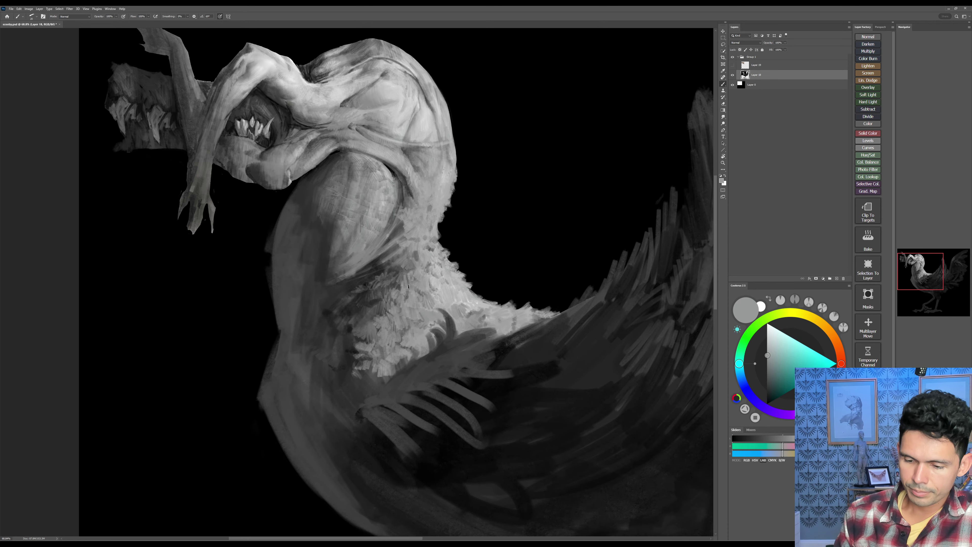
{"action": "left_click_drag", "start_coordinate": [403, 272], "coordinate": [395, 283]}
{"action": "left_click_drag", "start_coordinate": [396, 274], "coordinate": [384, 282]}
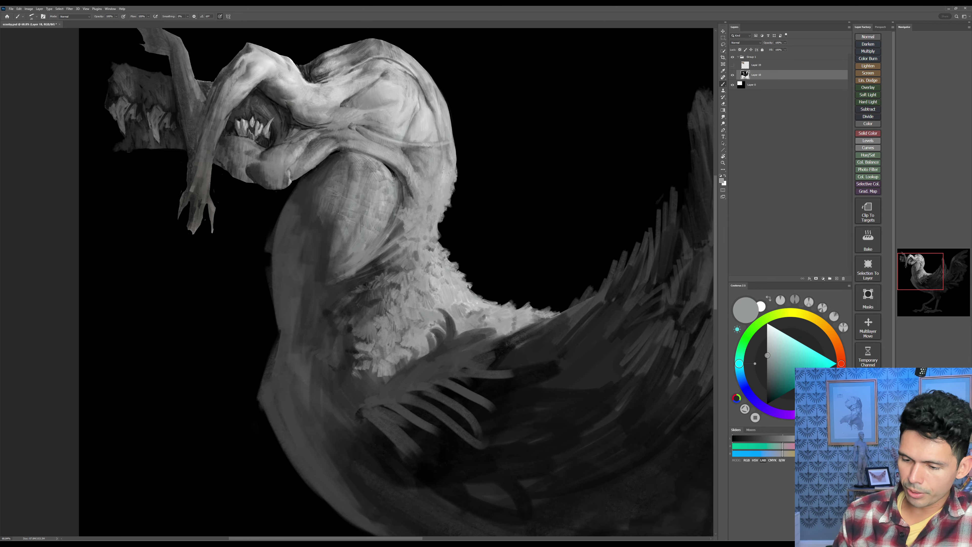
{"action": "left_click_drag", "start_coordinate": [468, 286], "coordinate": [476, 290]}
{"action": "left_click_drag", "start_coordinate": [471, 287], "coordinate": [485, 298]}
{"action": "mouse_move", "coordinate": [480, 295]}
{"action": "left_mouse_down"}
{"action": "mouse_move", "coordinate": [491, 305]}
{"action": "mouse_move", "coordinate": [473, 322]}
{"action": "left_mouse_up"}
{"action": "left_click", "coordinate": [465, 298], "text": "alt"}
{"action": "mouse_move", "coordinate": [473, 316]}
{"action": "left_mouse_down"}
{"action": "mouse_move", "coordinate": [487, 317]}
{"action": "mouse_move", "coordinate": [480, 289]}
{"action": "left_mouse_up"}
Step: Paint small feather tufts in sampled dark grey on the chest's front contour
{"action": "left_click", "coordinate": [285, 312], "text": "alt"}
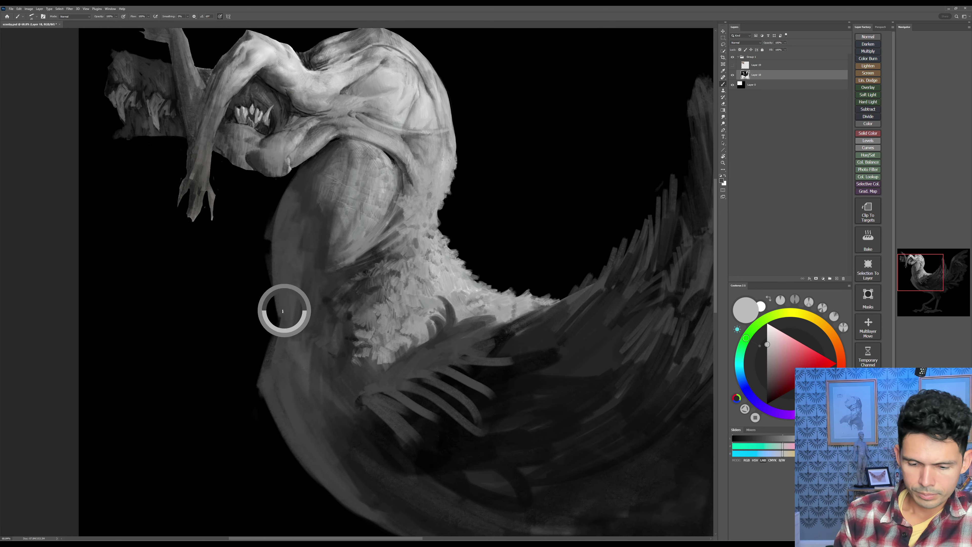
{"action": "left_click_drag", "start_coordinate": [277, 306], "coordinate": [273, 316]}
{"action": "mouse_move", "coordinate": [276, 303]}
{"action": "left_mouse_down"}
{"action": "mouse_move", "coordinate": [305, 304]}
{"action": "mouse_move", "coordinate": [334, 347]}
{"action": "mouse_move", "coordinate": [283, 336]}
{"action": "left_mouse_up"}
{"action": "left_click_drag", "start_coordinate": [290, 325], "coordinate": [284, 333]}
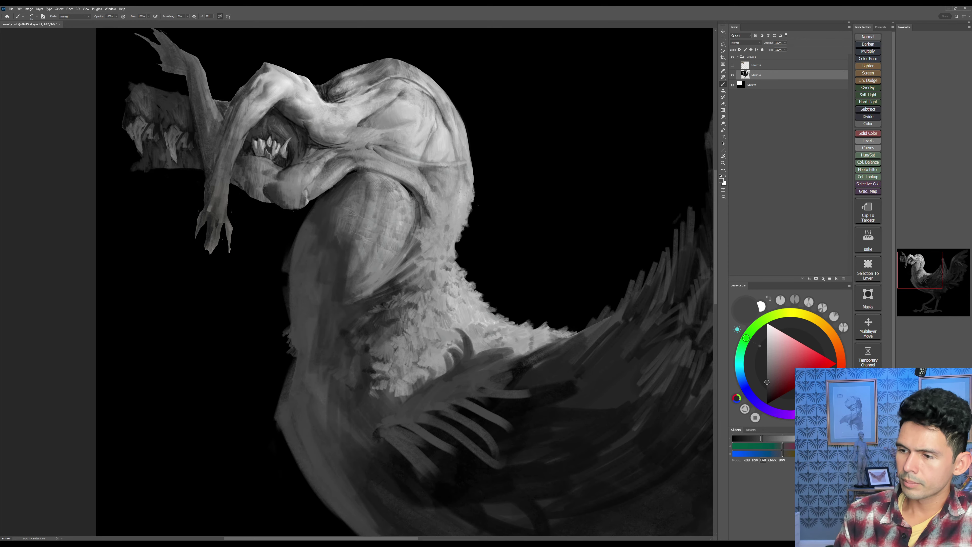
Step: Preview the colour layer over the painting, hide it again and reselect the greyscale layer
{"action": "left_click", "coordinate": [733, 65]}
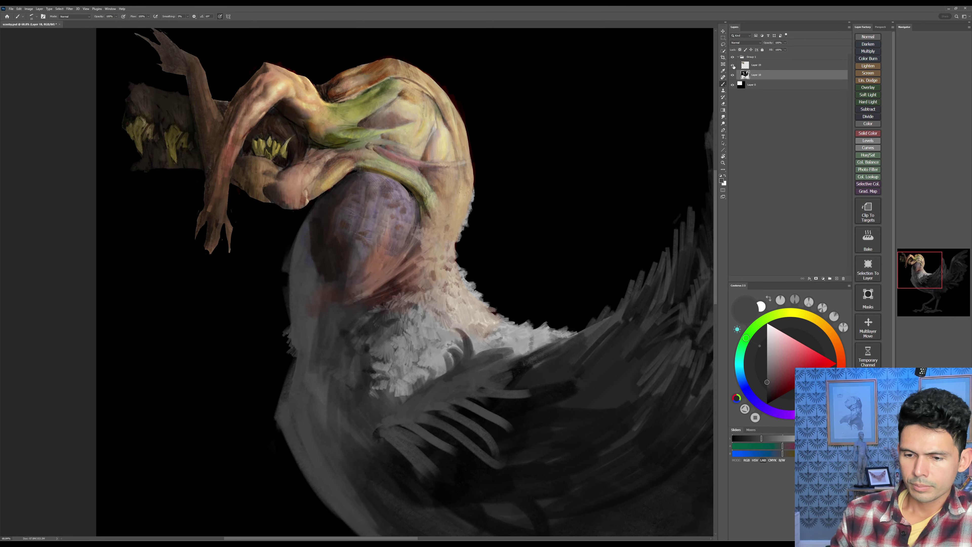
{"action": "left_click", "coordinate": [754, 68]}
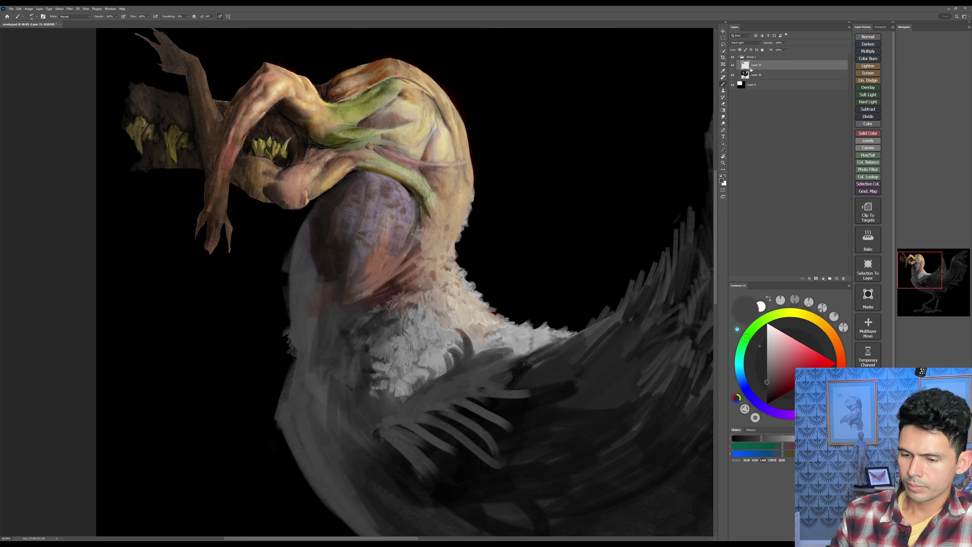
{"action": "left_click", "coordinate": [733, 66]}
{"action": "left_click", "coordinate": [295, 328]}
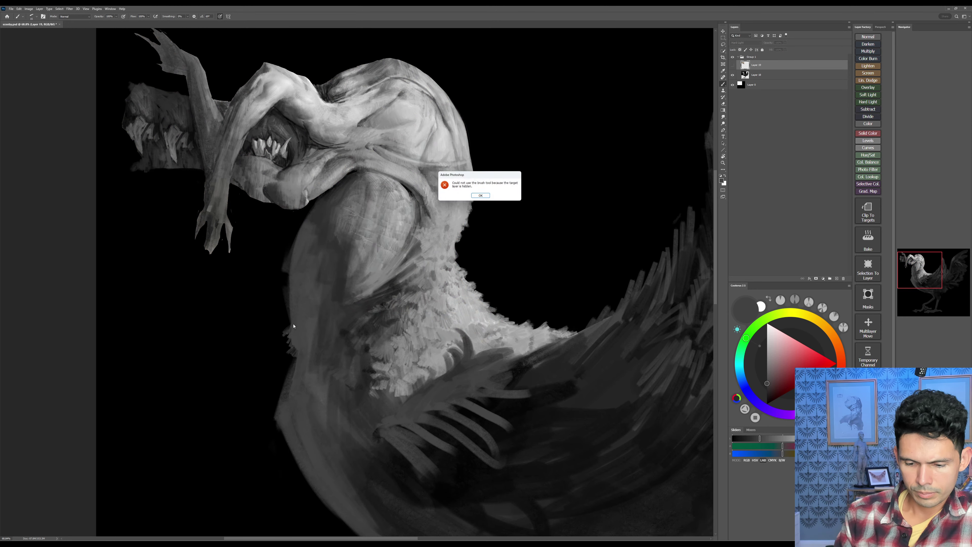
{"action": "left_click", "coordinate": [481, 195]}
{"action": "left_click", "coordinate": [761, 76]}
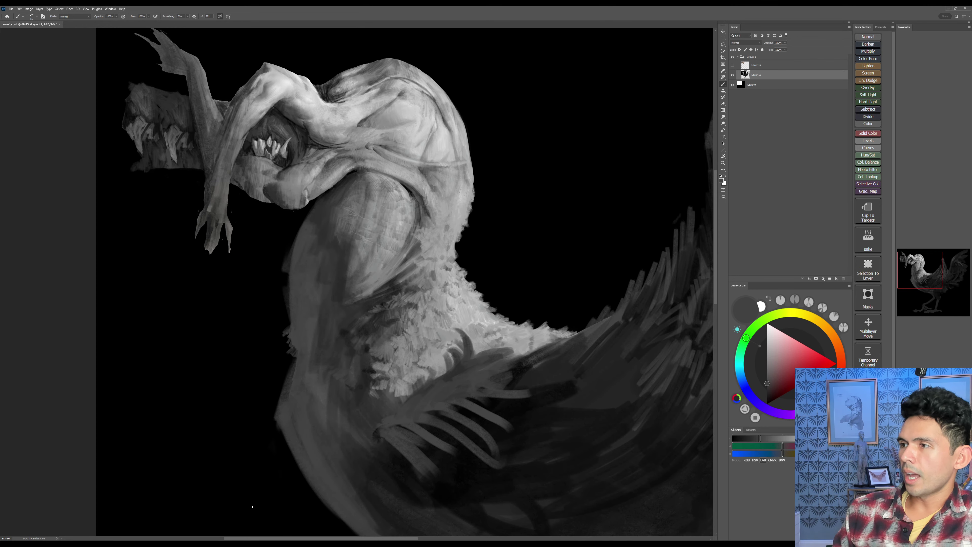
Step: Extend the dark grey feather tufts down the front contour to the breast's most protruding point
{"action": "left_click_drag", "start_coordinate": [289, 324], "coordinate": [286, 330]}
{"action": "left_click_drag", "start_coordinate": [288, 324], "coordinate": [293, 363]}
{"action": "left_click_drag", "start_coordinate": [555, 346], "coordinate": [597, 323]}
{"action": "key", "text": "]"}
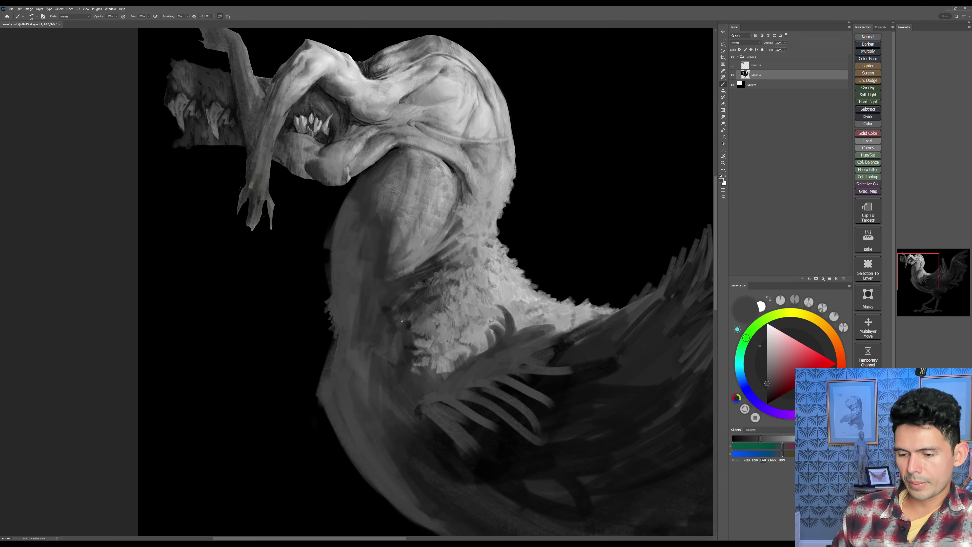
{"action": "mouse_move", "coordinate": [335, 317]}
{"action": "left_mouse_down"}
{"action": "mouse_move", "coordinate": [325, 321]}
{"action": "mouse_move", "coordinate": [328, 353]}
{"action": "left_mouse_up"}
{"action": "left_click_drag", "start_coordinate": [332, 346], "coordinate": [324, 362]}
{"action": "left_click_drag", "start_coordinate": [328, 360], "coordinate": [317, 372]}
{"action": "mouse_move", "coordinate": [325, 372]}
{"action": "left_mouse_down"}
{"action": "mouse_move", "coordinate": [311, 379]}
{"action": "mouse_move", "coordinate": [313, 389]}
{"action": "left_mouse_up"}
{"action": "mouse_move", "coordinate": [319, 384]}
{"action": "left_mouse_down"}
{"action": "mouse_move", "coordinate": [332, 349]}
{"action": "mouse_move", "coordinate": [316, 405]}
{"action": "left_mouse_up"}
Step: Build up ragged feather tufts around the breast's protruding point and down its underside, varying the brush size
{"action": "key", "text": "bracketright"}
{"action": "key", "text": "space"}
{"action": "mouse_move", "coordinate": [368, 388]}
{"action": "left_mouse_down"}
{"action": "mouse_move", "coordinate": [369, 353]}
{"action": "mouse_move", "coordinate": [313, 379]}
{"action": "left_mouse_up"}
{"action": "key", "text": "bracketleft"}
{"action": "left_click_drag", "start_coordinate": [325, 369], "coordinate": [320, 389]}
{"action": "left_click_drag", "start_coordinate": [328, 385], "coordinate": [326, 395]}
{"action": "key", "text": "bracketright"}
{"action": "left_click_drag", "start_coordinate": [335, 386], "coordinate": [326, 402]}
{"action": "left_click_drag", "start_coordinate": [337, 393], "coordinate": [340, 420]}
{"action": "left_click_drag", "start_coordinate": [347, 416], "coordinate": [349, 429]}
{"action": "left_click_drag", "start_coordinate": [355, 427], "coordinate": [360, 441]}
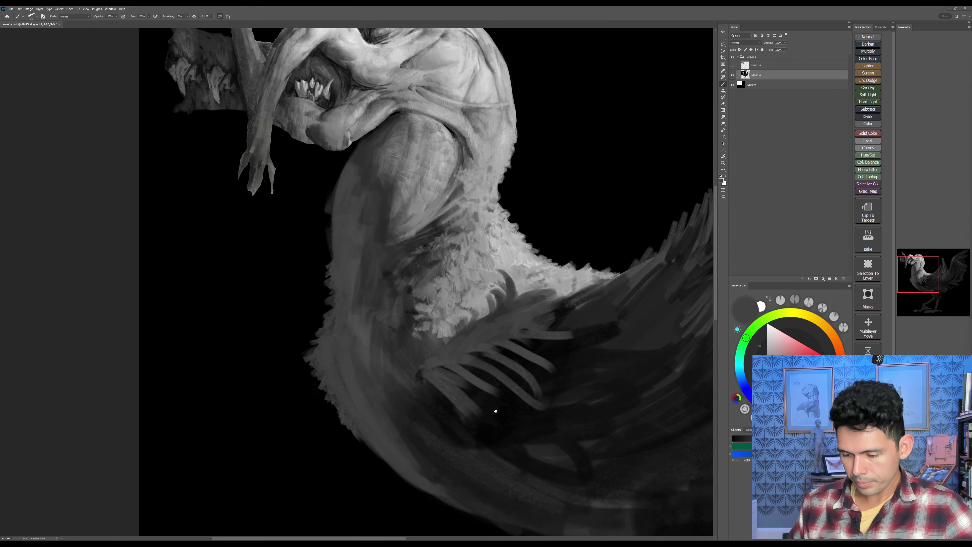
Step: Dab short feather marks across the front of the breast in a sampled near-black with a smaller brush
{"action": "left_click_drag", "start_coordinate": [540, 406], "coordinate": [519, 354]}
{"action": "left_click", "coordinate": [486, 364], "text": "alt"}
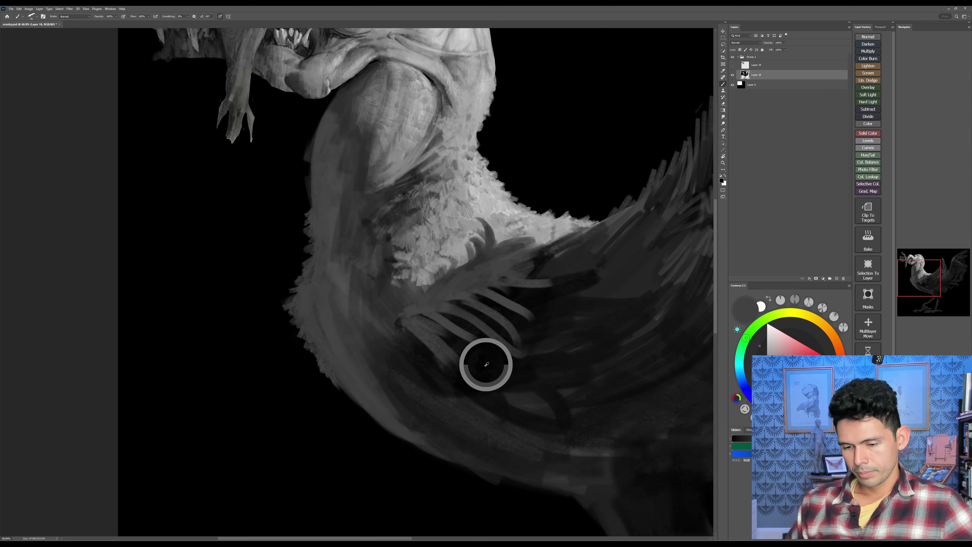
{"action": "key", "text": "["}
{"action": "key", "text": "["}
{"action": "mouse_move", "coordinate": [297, 307]}
{"action": "left_mouse_down"}
{"action": "mouse_move", "coordinate": [317, 309]}
{"action": "mouse_move", "coordinate": [318, 286]}
{"action": "mouse_move", "coordinate": [347, 274]}
{"action": "mouse_move", "coordinate": [343, 305]}
{"action": "mouse_move", "coordinate": [347, 294]}
{"action": "left_mouse_up"}
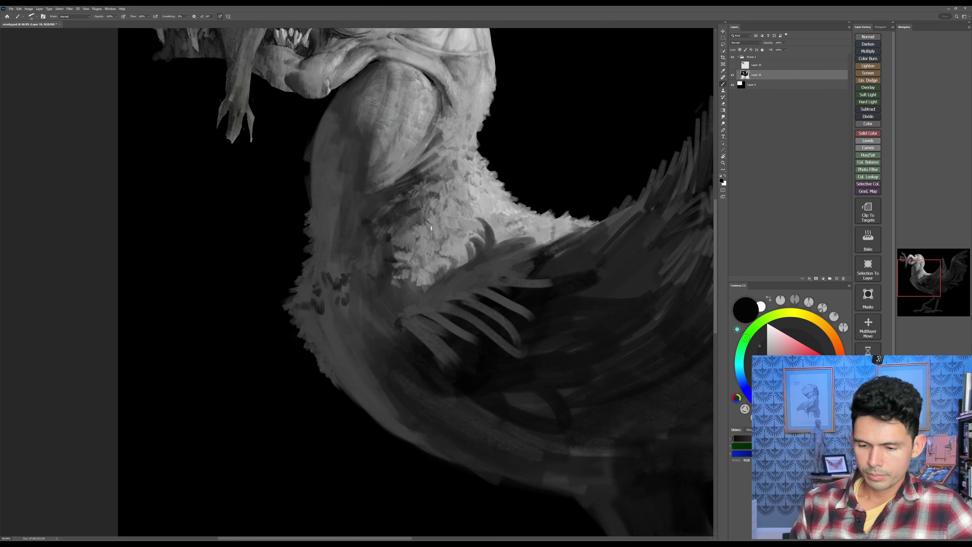
Step: Paint larger dark grey feather tufts along the front contour just above the breast
{"action": "key", "text": "z"}
{"action": "mouse_move", "coordinate": [428, 269]}
{"action": "left_mouse_down"}
{"action": "mouse_move", "coordinate": [416, 272]}
{"action": "mouse_move", "coordinate": [409, 312]}
{"action": "left_mouse_up"}
{"action": "key", "text": "b"}
{"action": "left_click", "coordinate": [333, 264], "text": "alt"}
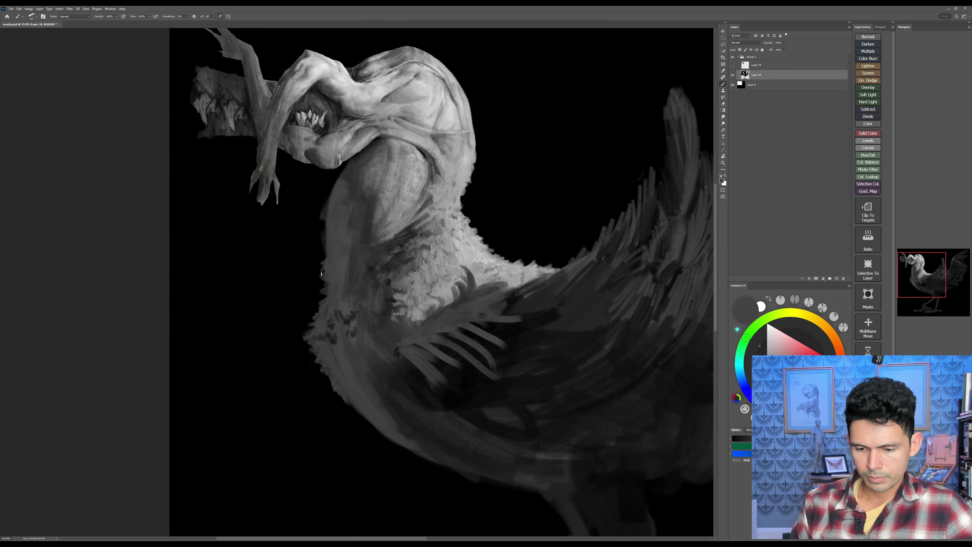
{"action": "key", "text": "]"}
{"action": "left_click_drag", "start_coordinate": [325, 281], "coordinate": [315, 294]}
{"action": "key", "text": "]"}
{"action": "left_click_drag", "start_coordinate": [325, 258], "coordinate": [317, 279]}
{"action": "left_click_drag", "start_coordinate": [322, 278], "coordinate": [309, 303]}
{"action": "left_click_drag", "start_coordinate": [321, 301], "coordinate": [315, 311]}
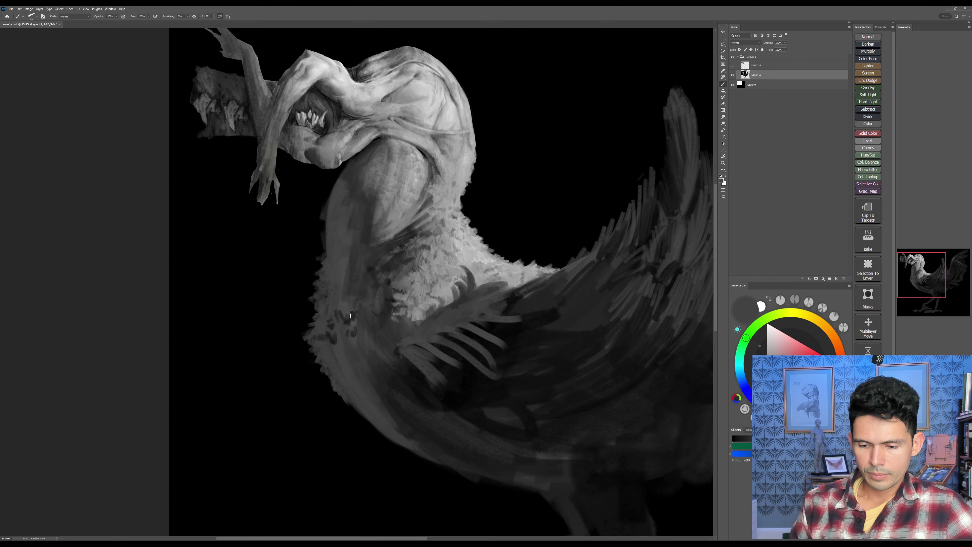
Step: Touch up the breast's dark feather marks and smooth the front of the neck with a larger brush in sampled grey
{"action": "left_click", "coordinate": [346, 323], "text": "alt"}
{"action": "left_click_drag", "start_coordinate": [344, 309], "coordinate": [354, 310]}
{"action": "left_click", "coordinate": [342, 266], "text": "alt"}
{"action": "key", "text": "]"}
{"action": "key", "text": "]"}
{"action": "key", "text": "]"}
{"action": "key", "text": "]"}
{"action": "left_click_drag", "start_coordinate": [353, 215], "coordinate": [361, 248]}
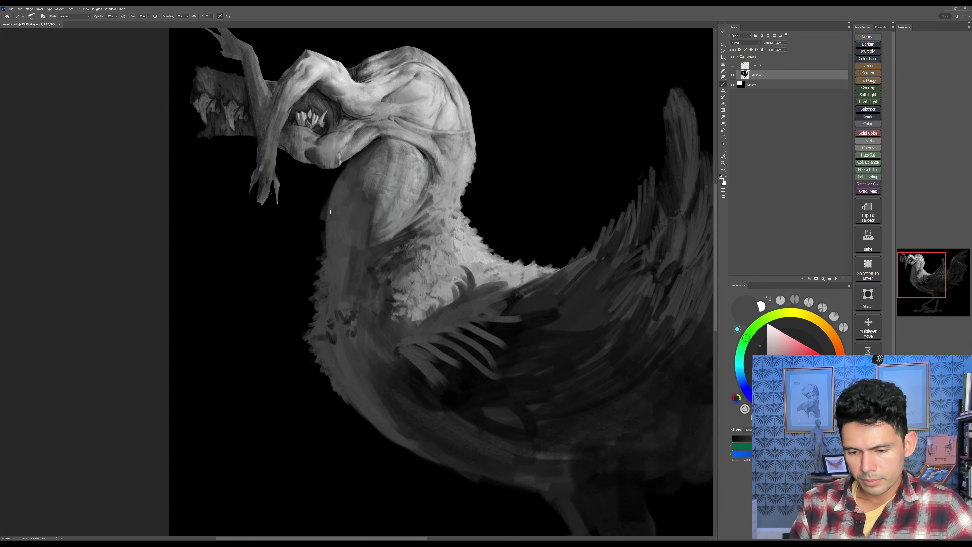
Step: Try to trim the neck's front contour with a much smaller eraser
{"action": "key", "text": "e"}
{"action": "key", "text": "["}
{"action": "key", "text": "["}
{"action": "key", "text": "["}
{"action": "key", "text": "["}
{"action": "key", "text": "["}
{"action": "key", "text": "["}
{"action": "key", "text": "["}
{"action": "key", "text": "["}
{"action": "key", "text": "["}
{"action": "key", "text": "["}
{"action": "key", "text": "["}
{"action": "left_click_drag", "start_coordinate": [320, 205], "coordinate": [323, 248]}
{"action": "key", "text": "ctrl+z"}
Step: Clean the neck's front contour with sampled black and smooth the skin beside the bulge in grey with a larger brush
{"action": "key", "text": "b"}
{"action": "left_click", "coordinate": [328, 191], "text": "alt"}
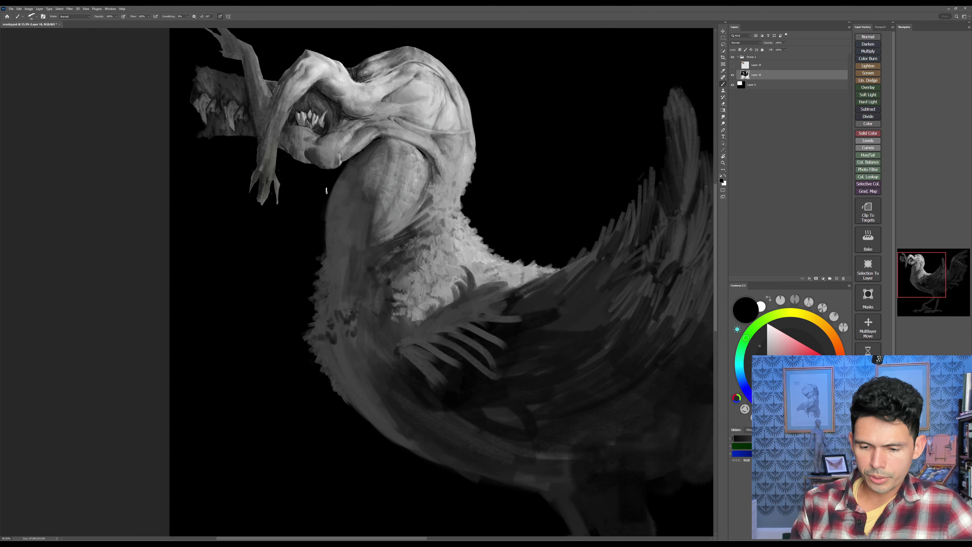
{"action": "left_click", "coordinate": [336, 232], "text": "alt"}
{"action": "key", "text": "]"}
{"action": "key", "text": "]"}
{"action": "key", "text": "]"}
{"action": "key", "text": "]"}
{"action": "left_click", "coordinate": [337, 213], "text": "alt"}
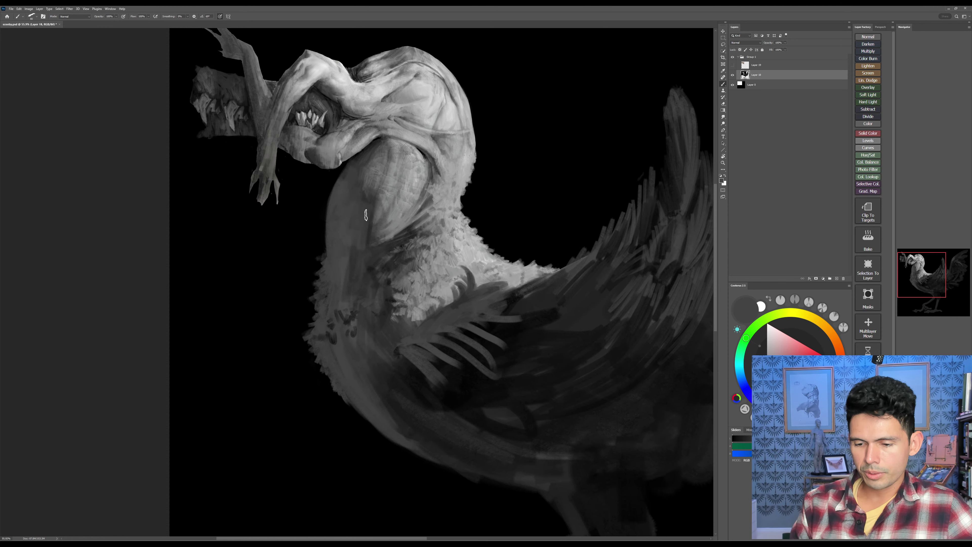
{"action": "left_click_drag", "start_coordinate": [366, 215], "coordinate": [348, 292]}
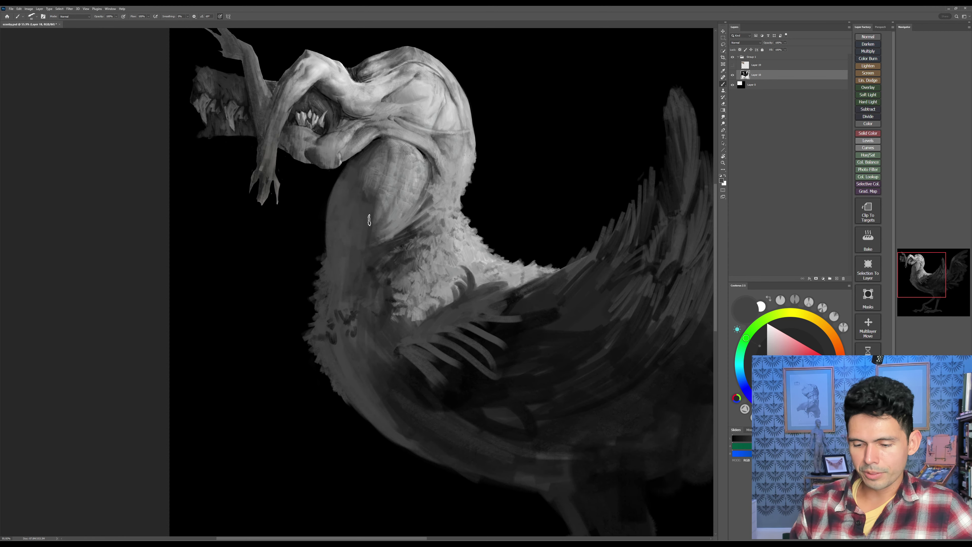
Step: Paint thin dark crease strokes below the bulge across the neck with a smaller brush, using sampled greys
{"action": "left_click", "coordinate": [375, 273], "text": "alt"}
{"action": "key", "text": "["}
{"action": "key", "text": "["}
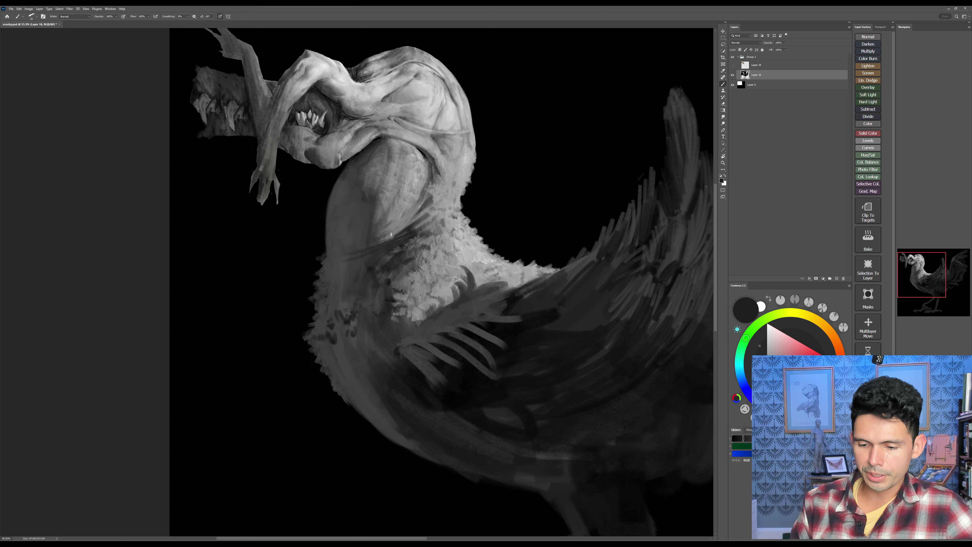
{"action": "left_click", "coordinate": [354, 244], "text": "alt"}
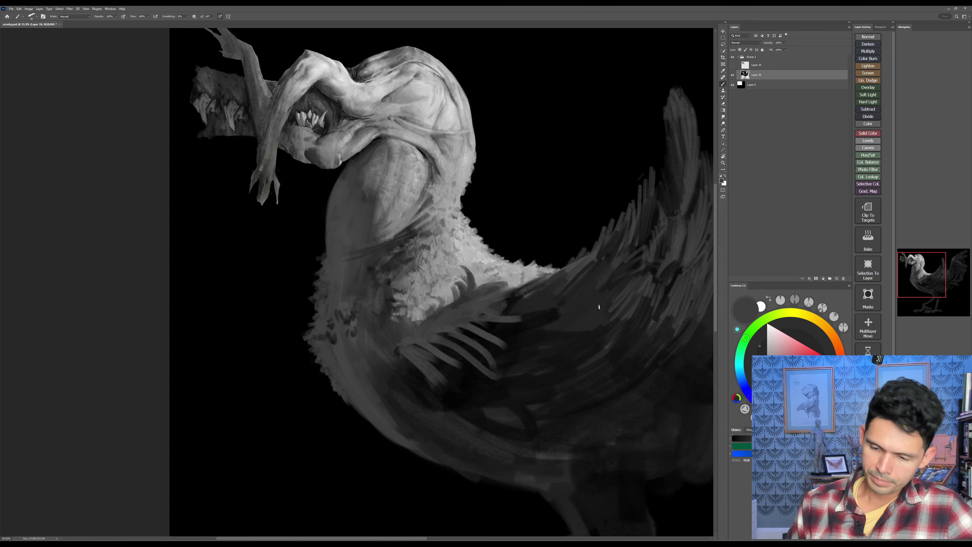
Step: Paint short feather strokes across the base of the neck and its front edge, using sampled greys
{"action": "left_click", "coordinate": [360, 208], "text": "alt"}
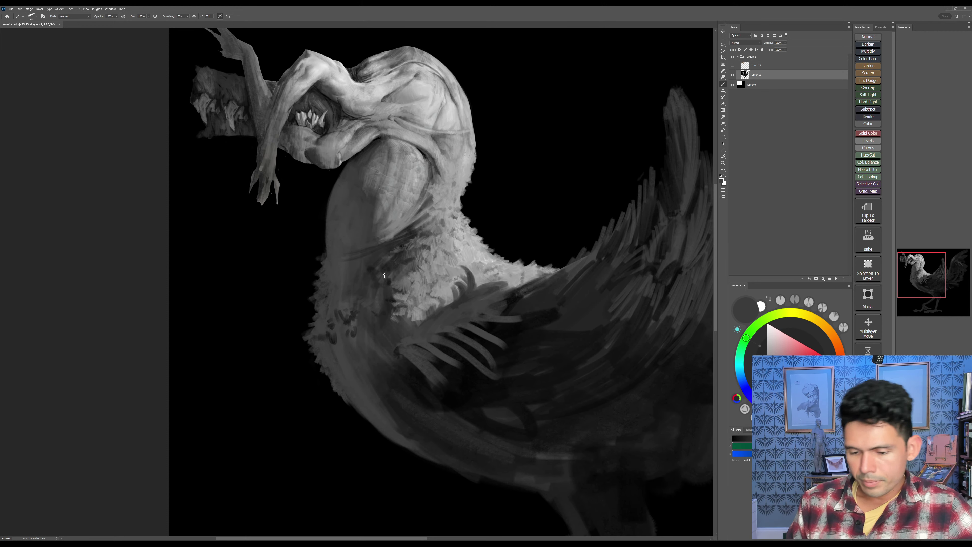
{"action": "left_click", "coordinate": [408, 238], "text": "alt"}
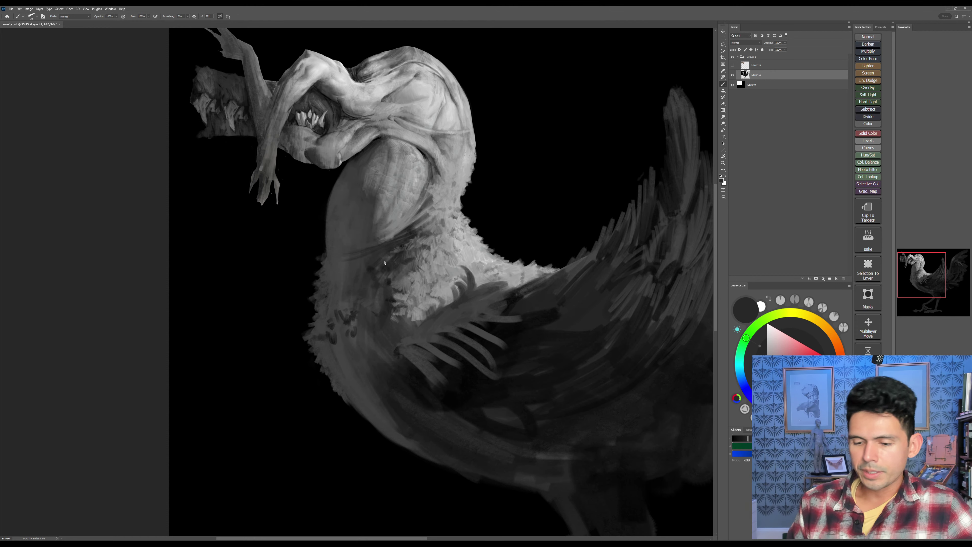
{"action": "left_click", "coordinate": [349, 279], "text": "alt"}
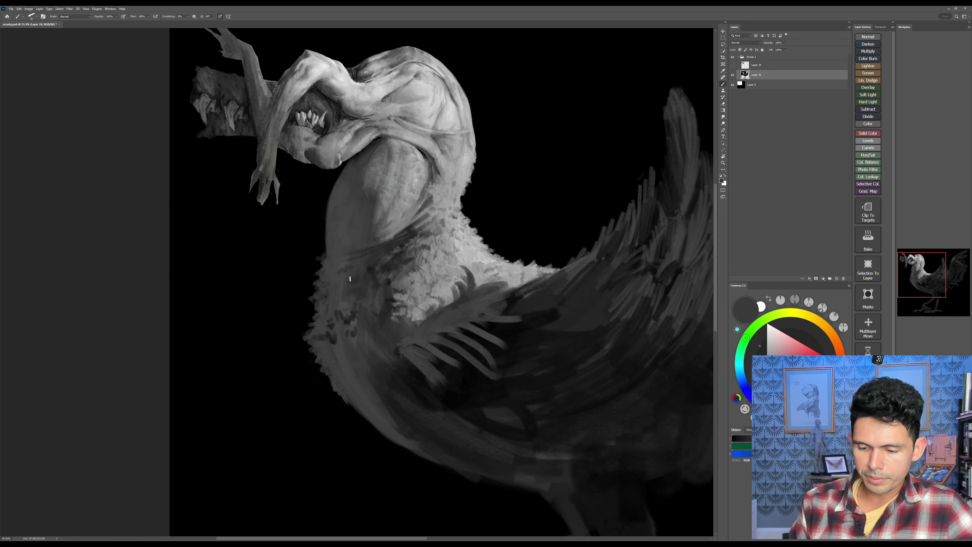
{"action": "left_click", "coordinate": [384, 301], "text": "alt"}
{"action": "left_click_drag", "start_coordinate": [337, 276], "coordinate": [326, 273]}
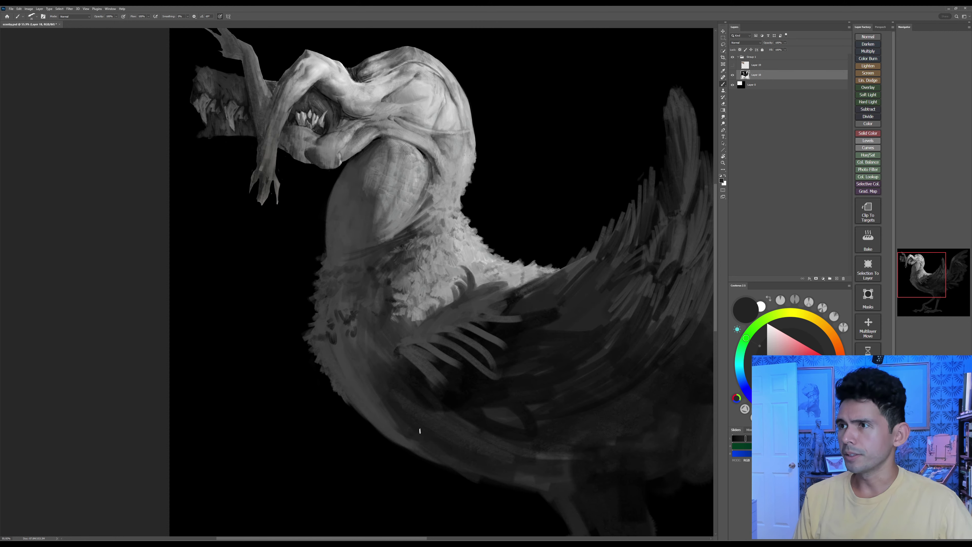
{"action": "left_click", "coordinate": [344, 303], "text": "alt"}
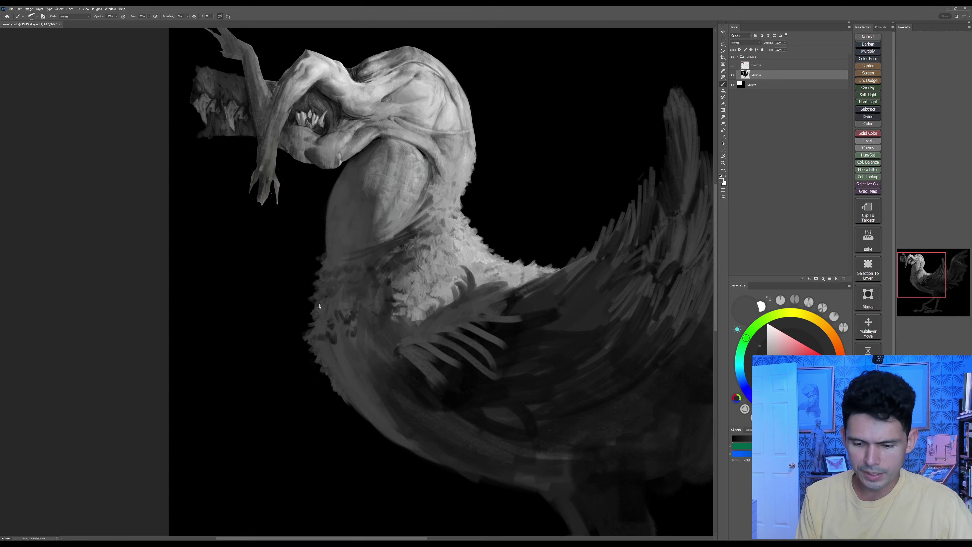
Step: Paint small dark feather marks near the breast's front edge with a smaller brush in a sampled dark grey
{"action": "left_click_drag", "start_coordinate": [460, 391], "coordinate": [467, 370]}
{"action": "left_click", "coordinate": [340, 322], "text": "alt"}
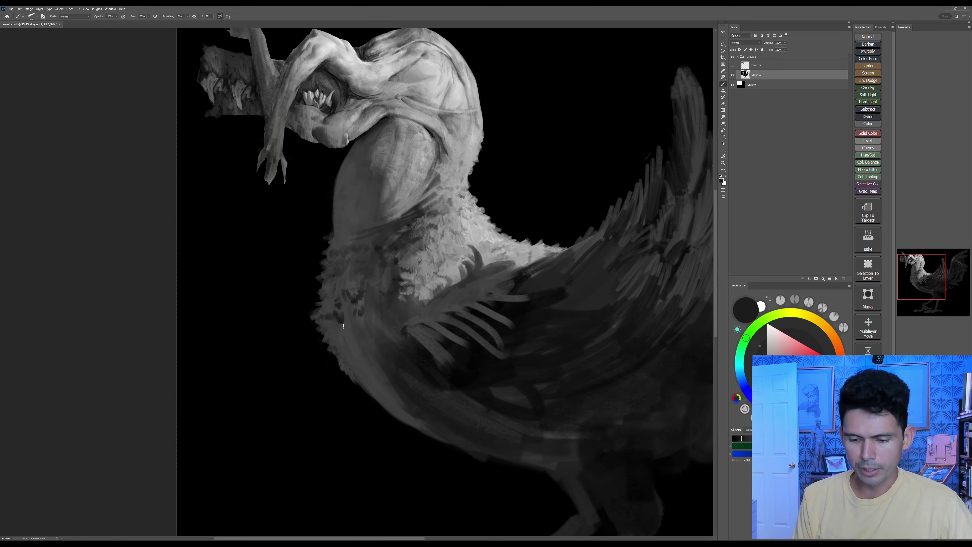
{"action": "key", "text": "["}
{"action": "left_click_drag", "start_coordinate": [329, 336], "coordinate": [339, 340]}
{"action": "left_click_drag", "start_coordinate": [339, 330], "coordinate": [327, 334]}
{"action": "left_click_drag", "start_coordinate": [333, 328], "coordinate": [347, 329]}
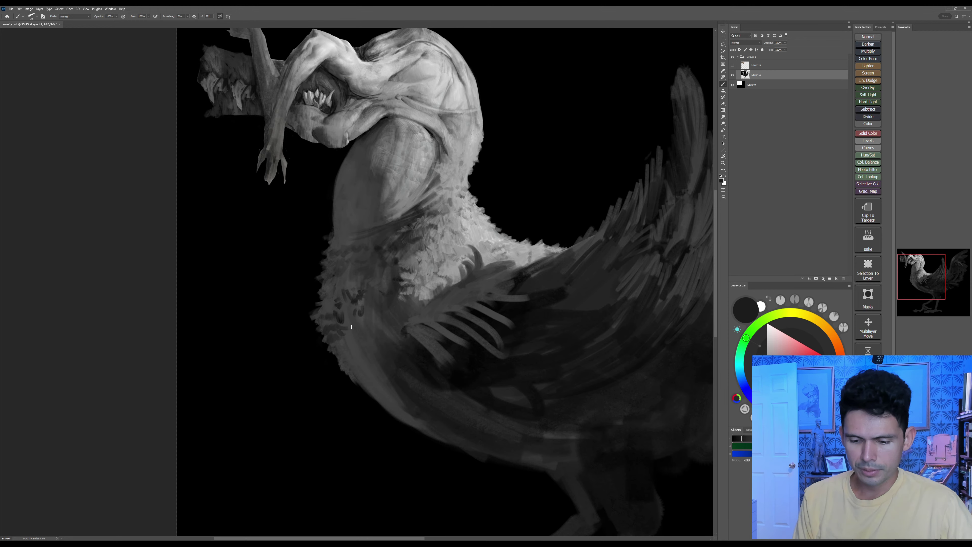
Step: Shade the breast between the light chest feathers and the front edge with broad strokes of a much larger brush
{"action": "key", "text": "bracketright"}
{"action": "key", "text": "bracketright"}
{"action": "key", "text": "bracketright"}
{"action": "key", "text": "bracketright"}
{"action": "key", "text": "bracketright"}
{"action": "key", "text": "bracketright"}
{"action": "key", "text": "bracketright"}
{"action": "key", "text": "bracketright"}
{"action": "key", "text": "bracketright"}
{"action": "key", "text": "bracketright"}
{"action": "key", "text": "bracketright"}
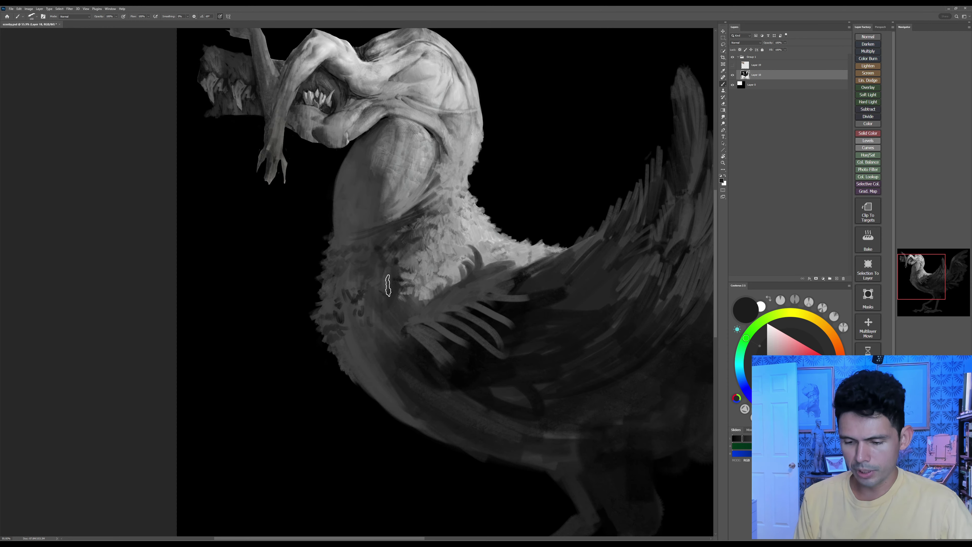
{"action": "mouse_move", "coordinate": [387, 281]}
{"action": "left_mouse_down"}
{"action": "mouse_move", "coordinate": [373, 316]}
{"action": "mouse_move", "coordinate": [345, 308]}
{"action": "left_mouse_up"}
{"action": "key", "text": "bracketleft"}
{"action": "key", "text": "bracketleft"}
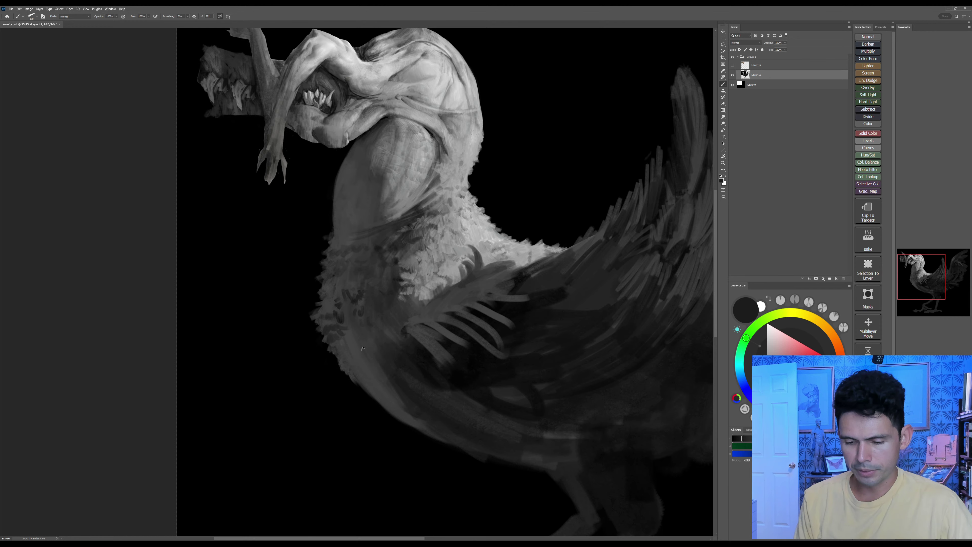
Step: Paint a feather stroke on the breast below the light chest patch with a much smaller brush in sampled grey
{"action": "left_click", "coordinate": [407, 309], "text": "alt"}
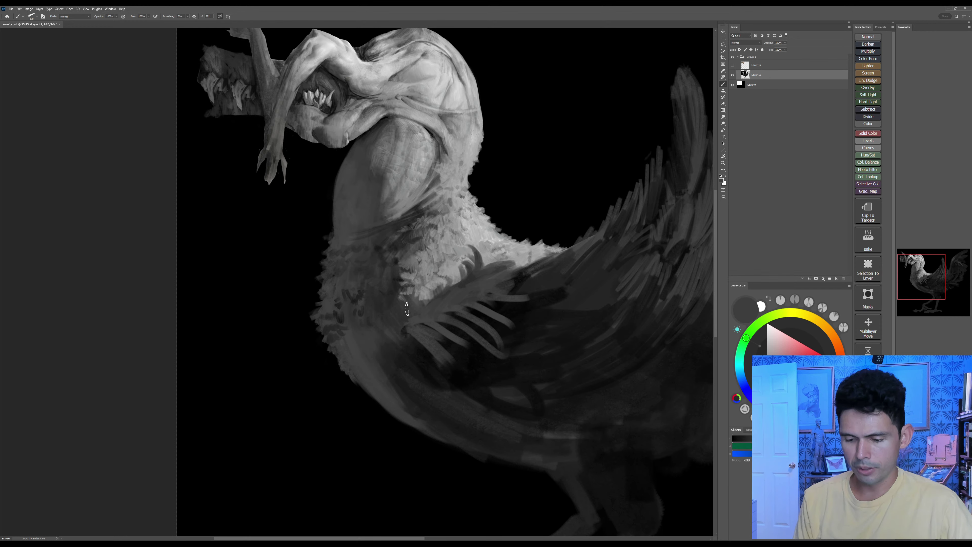
{"action": "key", "text": "bracketleft"}
{"action": "key", "text": "bracketleft"}
{"action": "key", "text": "bracketleft"}
{"action": "key", "text": "bracketleft"}
{"action": "key", "text": "bracketleft"}
{"action": "key", "text": "bracketleft"}
{"action": "key", "text": "bracketleft"}
{"action": "mouse_move", "coordinate": [386, 334]}
{"action": "left_mouse_down"}
{"action": "mouse_move", "coordinate": [382, 361]}
{"action": "mouse_move", "coordinate": [380, 353]}
{"action": "left_mouse_up"}
Step: Add dark feather marks to the lower breast and extend the feathered front contour downward, using sampled greys
{"action": "left_click", "coordinate": [392, 360], "text": "alt"}
{"action": "key", "text": "bracketleft"}
{"action": "left_click_drag", "start_coordinate": [371, 344], "coordinate": [372, 352]}
{"action": "mouse_move", "coordinate": [385, 329]}
{"action": "left_mouse_down"}
{"action": "mouse_move", "coordinate": [385, 340]}
{"action": "mouse_move", "coordinate": [372, 341]}
{"action": "left_mouse_up"}
{"action": "key", "text": "bracketright"}
{"action": "left_click_drag", "start_coordinate": [358, 350], "coordinate": [367, 343]}
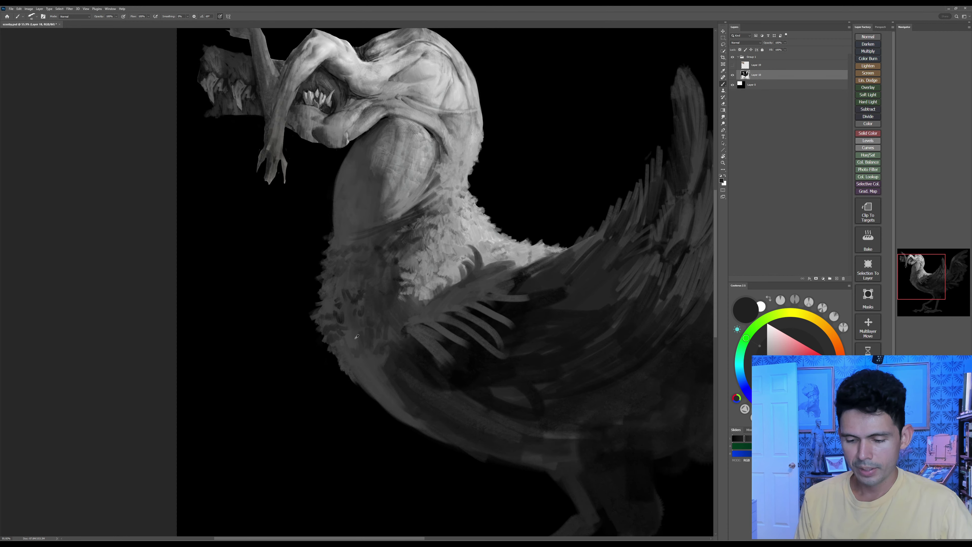
{"action": "left_click", "coordinate": [357, 337], "text": "alt"}
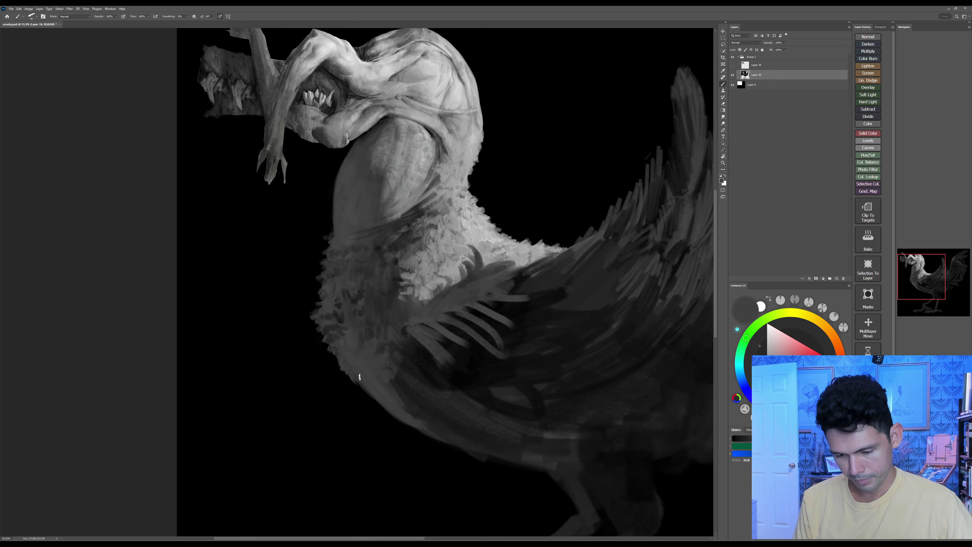
{"action": "left_click_drag", "start_coordinate": [360, 378], "coordinate": [369, 397]}
Step: Paint fine dark gaps between the light chest feathers with a much smaller brush in a sampled near-black
{"action": "left_click_drag", "start_coordinate": [553, 344], "coordinate": [547, 365]}
{"action": "left_click", "coordinate": [391, 290], "text": "alt"}
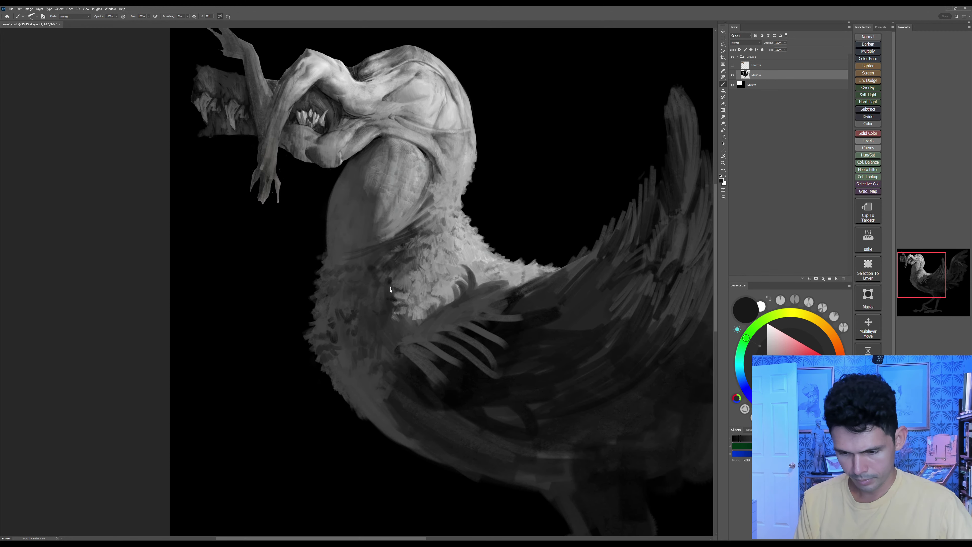
{"action": "left_click", "coordinate": [415, 376], "text": "alt"}
{"action": "key", "text": "bracketleft"}
{"action": "key", "text": "bracketleft"}
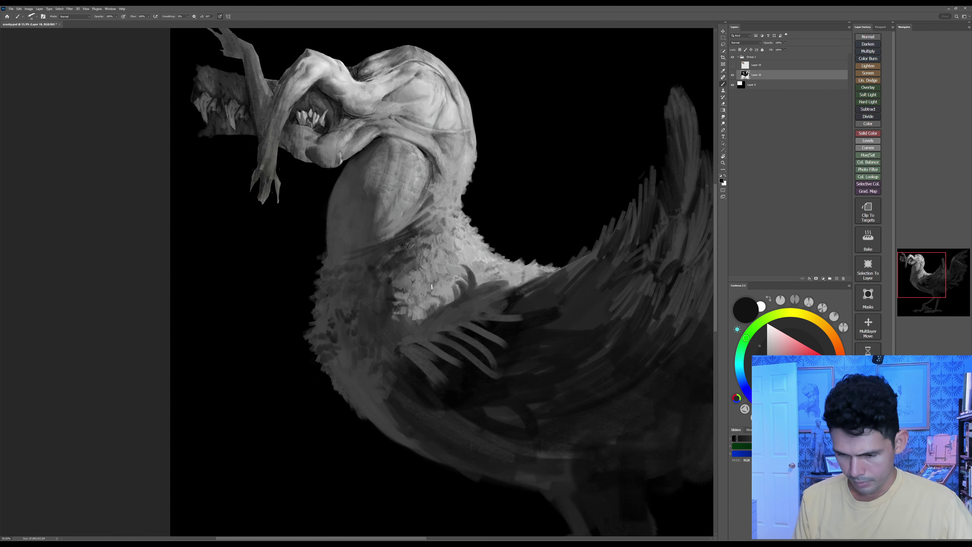
{"action": "key", "text": "bracketleft"}
{"action": "key", "text": "bracketleft"}
{"action": "key", "text": "bracketleft"}
{"action": "key", "text": "bracketleft"}
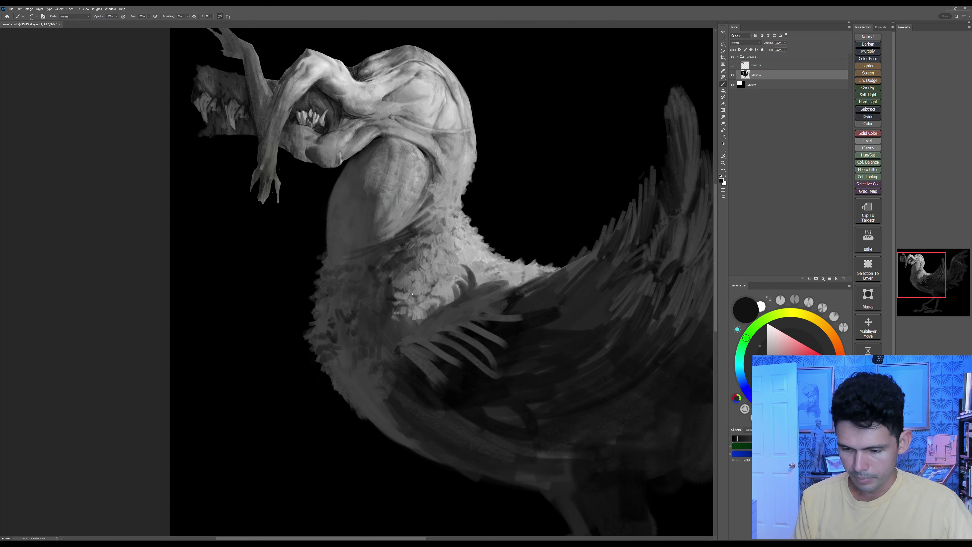
{"action": "left_click_drag", "start_coordinate": [425, 285], "coordinate": [427, 296]}
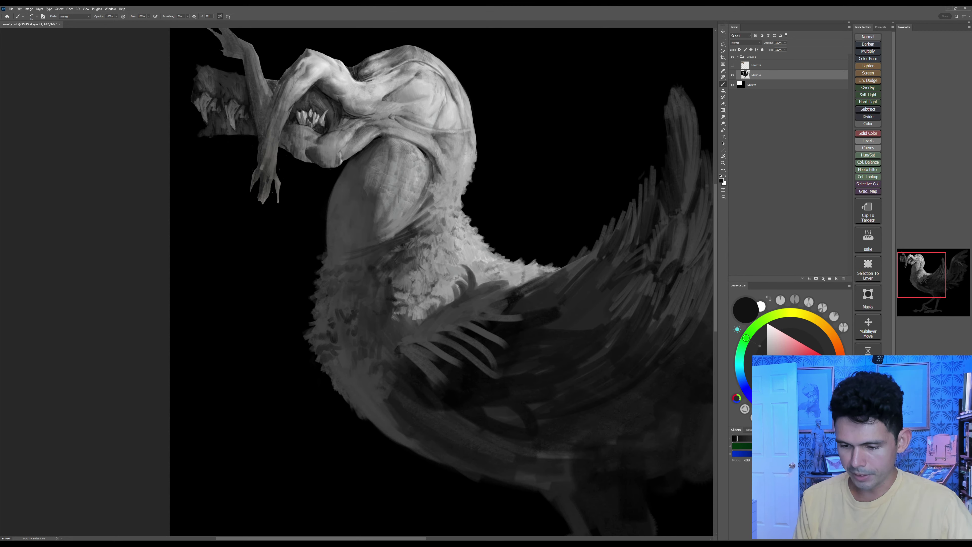
{"action": "mouse_move", "coordinate": [437, 284]}
{"action": "left_mouse_down"}
{"action": "mouse_move", "coordinate": [444, 296]}
{"action": "mouse_move", "coordinate": [469, 288]}
{"action": "mouse_move", "coordinate": [476, 328]}
{"action": "mouse_move", "coordinate": [442, 335]}
{"action": "left_mouse_up"}
Step: Save the painting and add thin dark strokes where the chest feathers meet the wing with a smaller brush
{"action": "key", "text": "z"}
{"action": "key", "text": "ctrl+s"}
{"action": "key", "text": "b"}
{"action": "key", "text": "["}
{"action": "key", "text": "["}
{"action": "left_click_drag", "start_coordinate": [440, 315], "coordinate": [447, 327]}
{"action": "left_click_drag", "start_coordinate": [399, 348], "coordinate": [406, 338]}
{"action": "left_click_drag", "start_coordinate": [401, 351], "coordinate": [426, 336]}
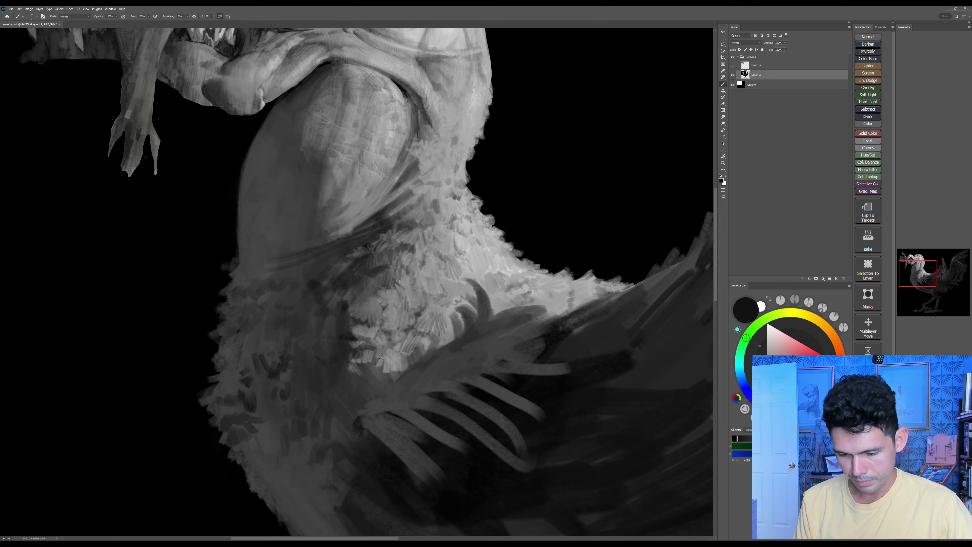
Step: Paint short feather tips along the lower edge of the light chest patch, using sampled greys
{"action": "left_click", "coordinate": [384, 355], "text": "alt"}
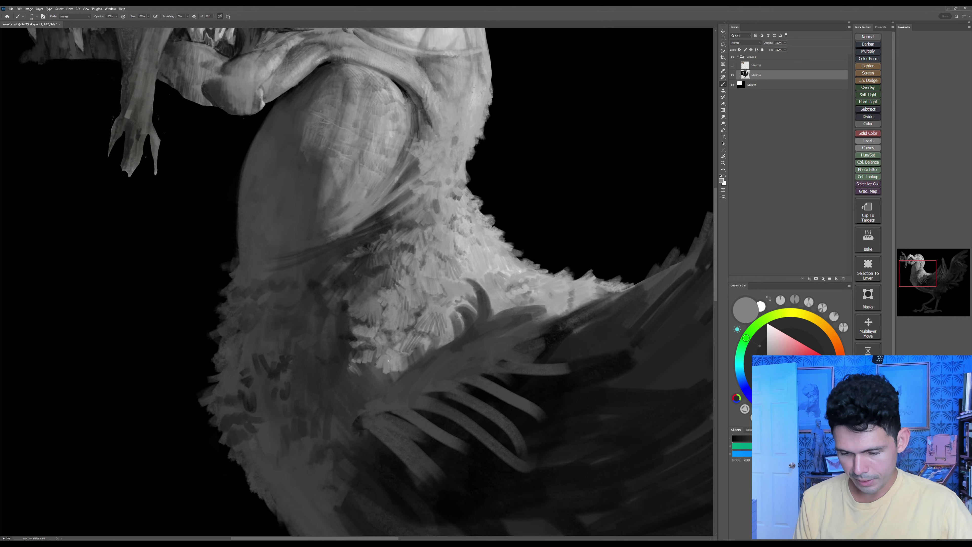
{"action": "mouse_move", "coordinate": [410, 359]}
{"action": "left_mouse_down"}
{"action": "mouse_move", "coordinate": [407, 366]}
{"action": "mouse_move", "coordinate": [400, 357]}
{"action": "left_mouse_up"}
{"action": "left_click", "coordinate": [407, 375], "text": "alt"}
{"action": "left_click_drag", "start_coordinate": [398, 372], "coordinate": [395, 357]}
{"action": "left_click_drag", "start_coordinate": [388, 373], "coordinate": [390, 357]}
{"action": "left_click_drag", "start_coordinate": [379, 368], "coordinate": [386, 353]}
Step: Paint short dark strokes under the light chest patch's lower edge and between its feather clumps to separate them
{"action": "left_click_drag", "start_coordinate": [748, 438], "coordinate": [743, 439]}
{"action": "mouse_move", "coordinate": [376, 365]}
{"action": "left_mouse_down"}
{"action": "mouse_move", "coordinate": [385, 376]}
{"action": "mouse_move", "coordinate": [379, 398]}
{"action": "left_mouse_up"}
{"action": "left_click_drag", "start_coordinate": [387, 376], "coordinate": [371, 391]}
{"action": "left_click_drag", "start_coordinate": [381, 373], "coordinate": [369, 387]}
{"action": "mouse_move", "coordinate": [377, 366]}
{"action": "left_mouse_down"}
{"action": "mouse_move", "coordinate": [369, 377]}
{"action": "mouse_move", "coordinate": [391, 356]}
{"action": "left_mouse_up"}
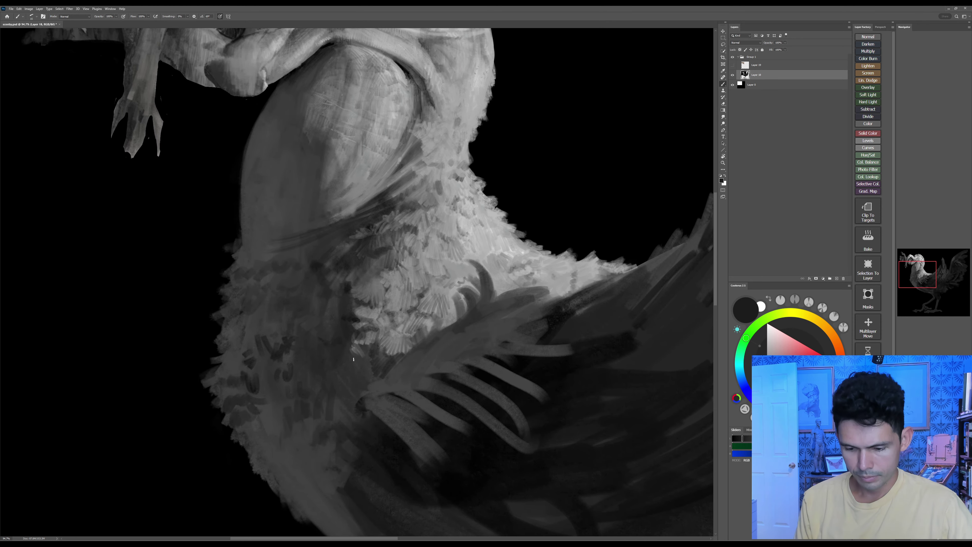
{"action": "left_click_drag", "start_coordinate": [356, 347], "coordinate": [370, 346]}
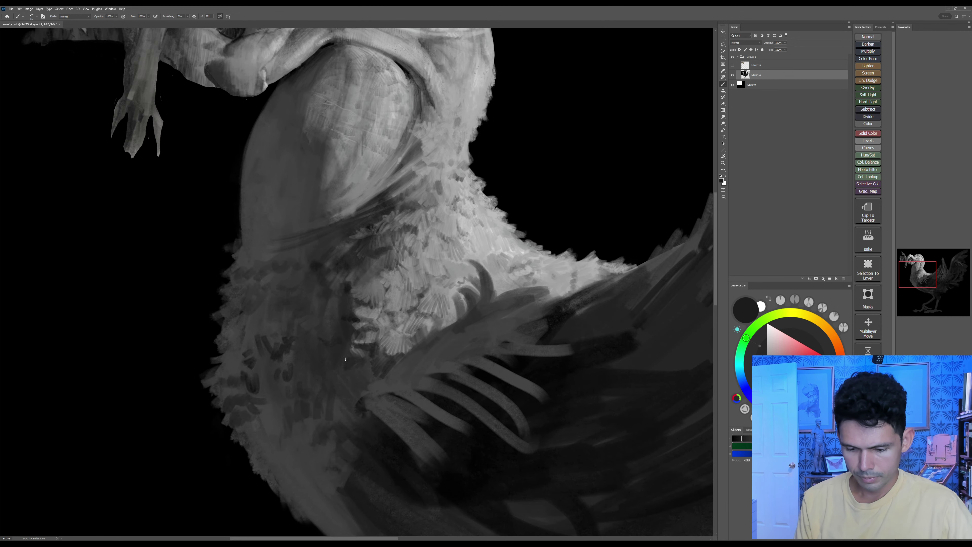
{"action": "left_click_drag", "start_coordinate": [373, 372], "coordinate": [366, 384]}
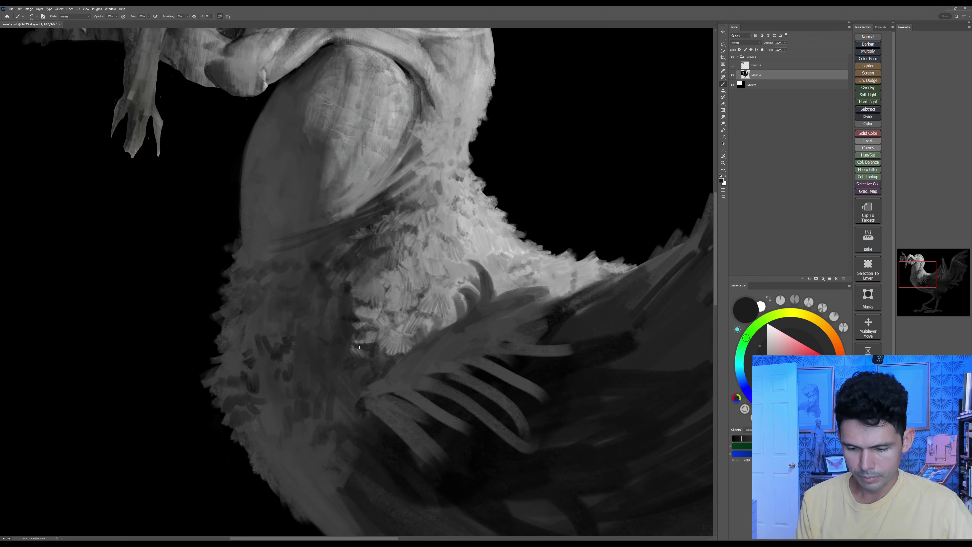
{"action": "left_click_drag", "start_coordinate": [349, 344], "coordinate": [348, 358]}
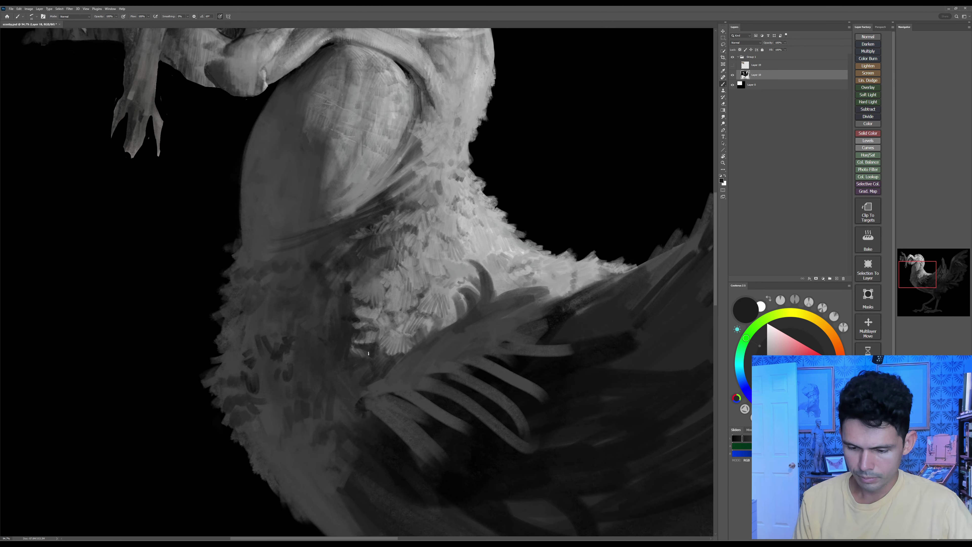
{"action": "left_click_drag", "start_coordinate": [380, 351], "coordinate": [379, 365]}
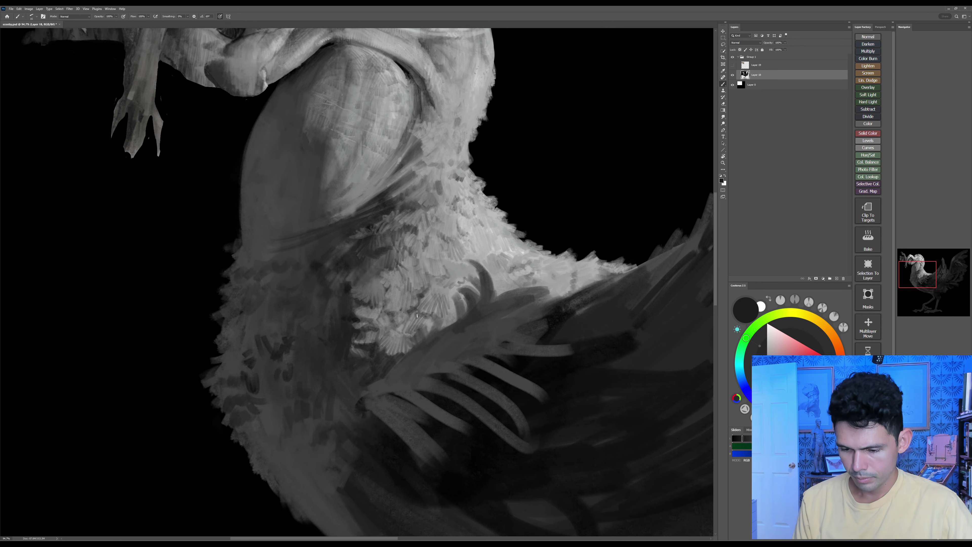
{"action": "left_click_drag", "start_coordinate": [417, 316], "coordinate": [451, 319]}
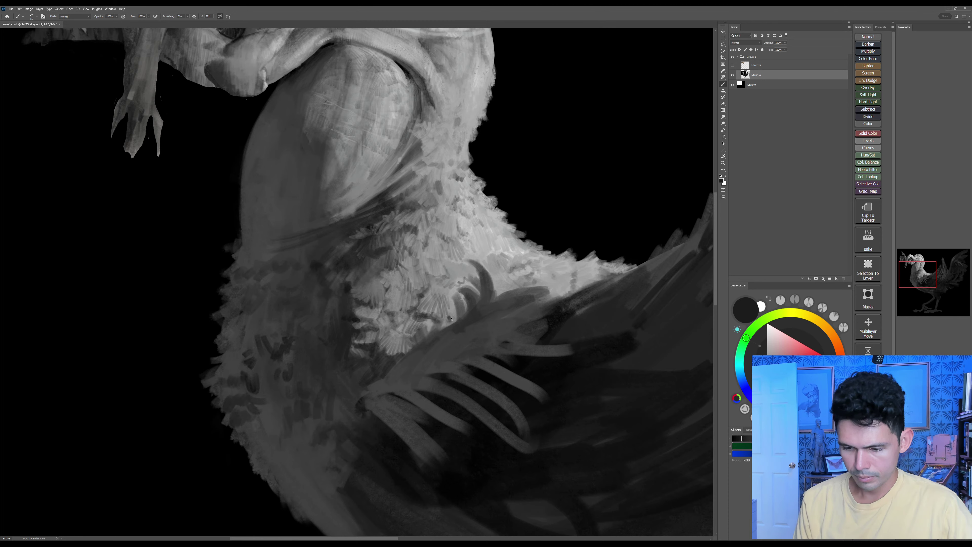
{"action": "left_click_drag", "start_coordinate": [388, 287], "coordinate": [415, 295]}
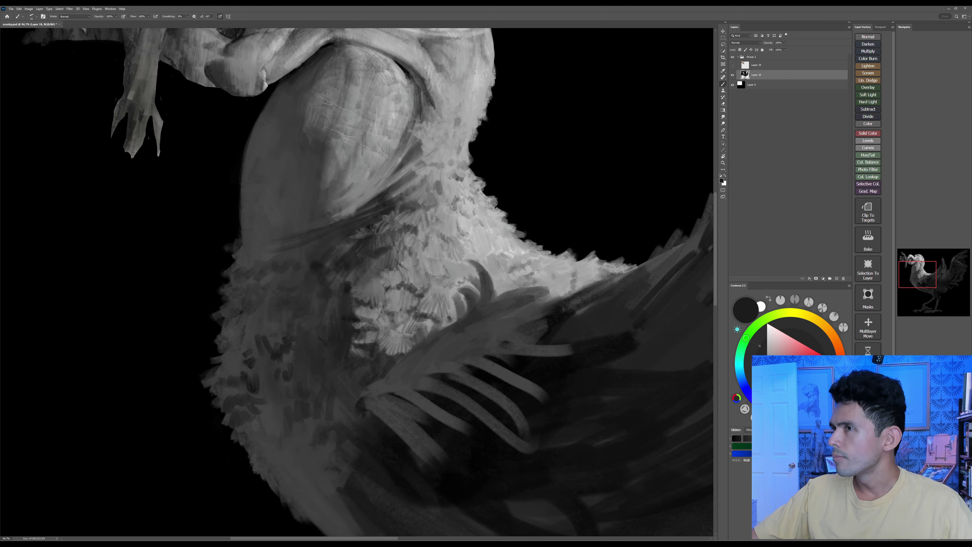
{"action": "left_click", "coordinate": [766, 60]}
{"action": "left_click", "coordinate": [773, 65]}
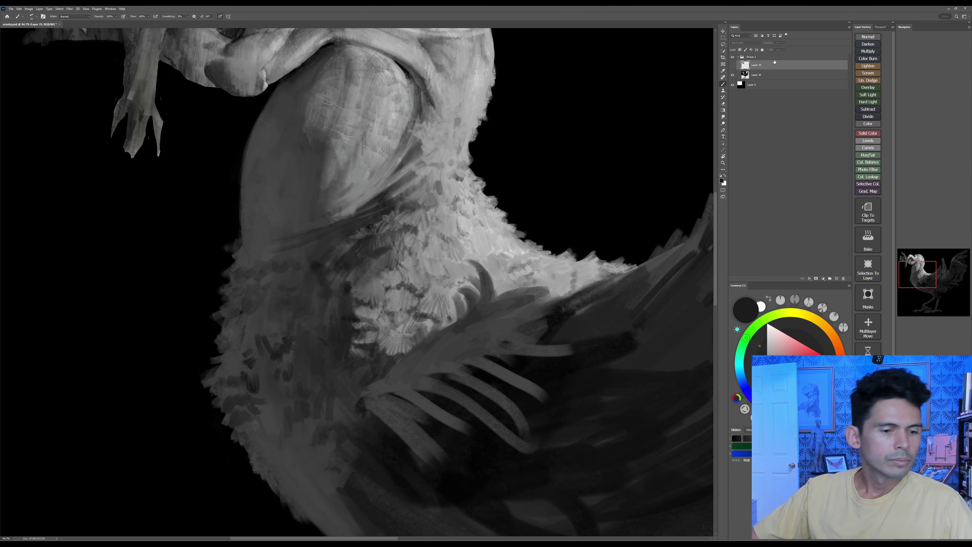
{"action": "left_click", "coordinate": [577, 344]}
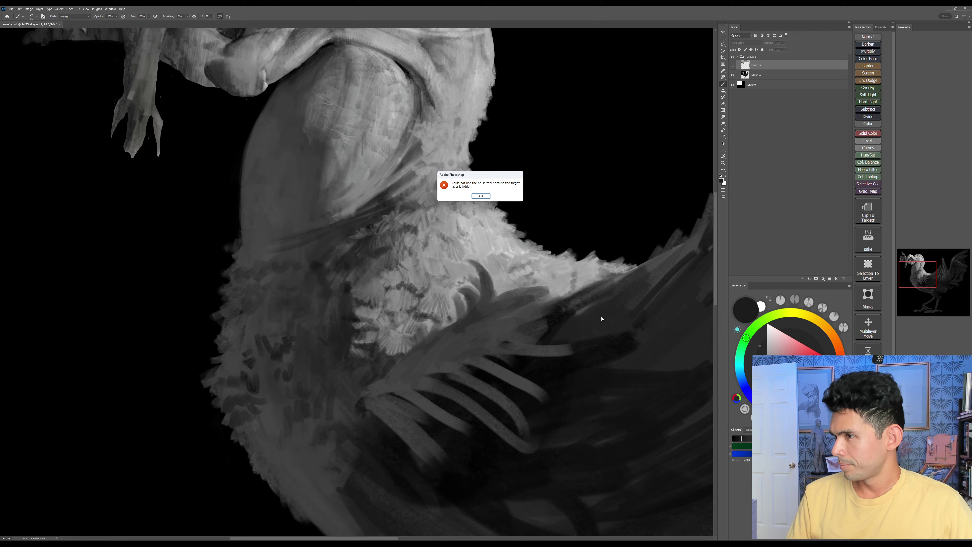
{"action": "left_click", "coordinate": [481, 196]}
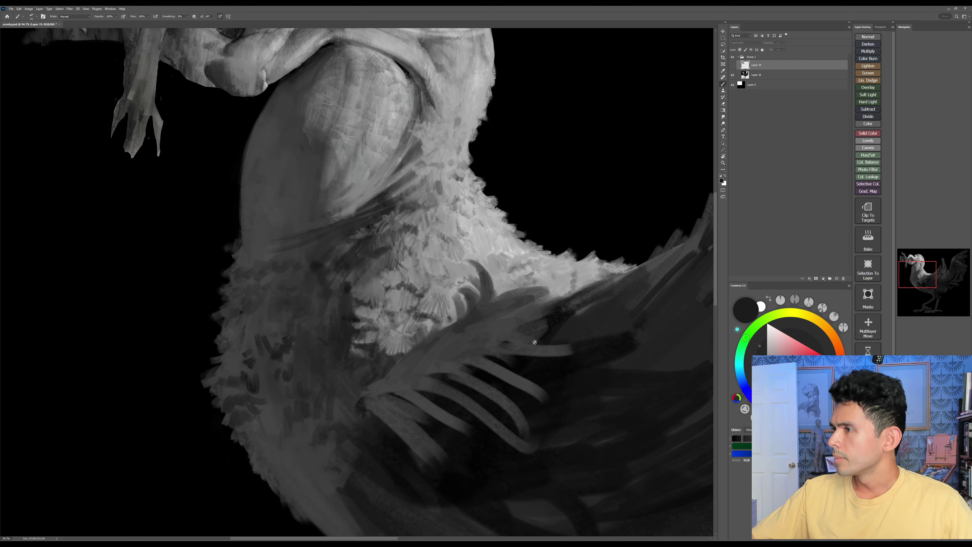
{"action": "left_click", "coordinate": [602, 137]}
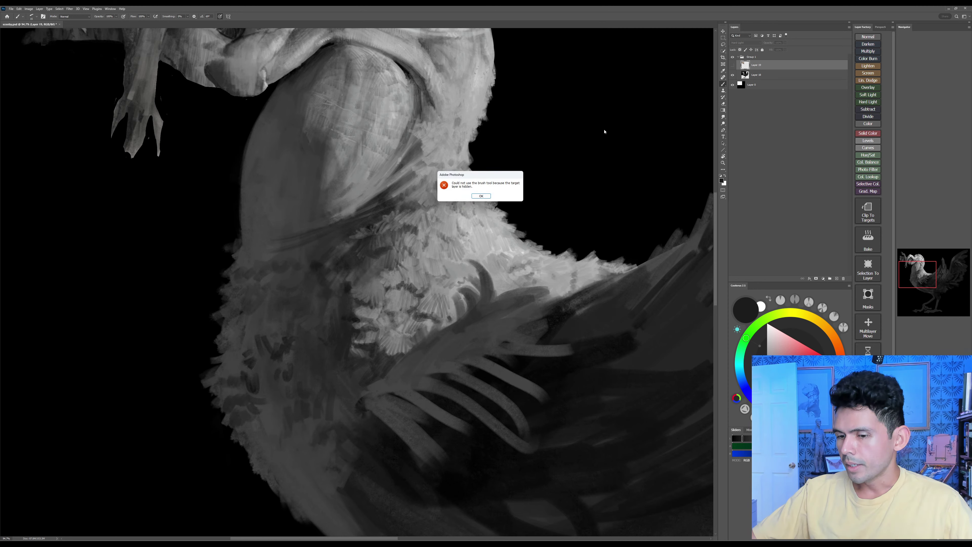
{"action": "key", "text": "Return"}
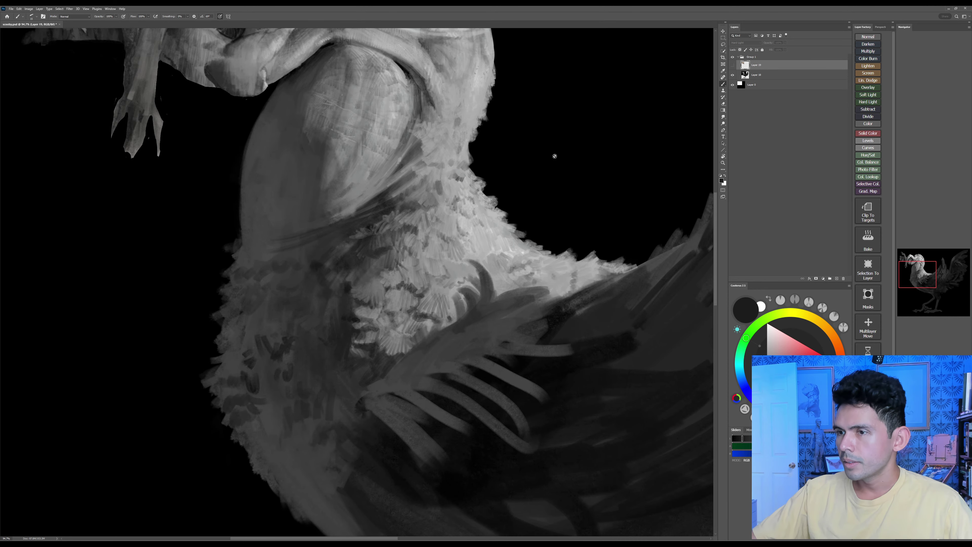
{"action": "left_click_drag", "start_coordinate": [554, 156], "coordinate": [517, 229]}
{"action": "left_click", "coordinate": [750, 77]}
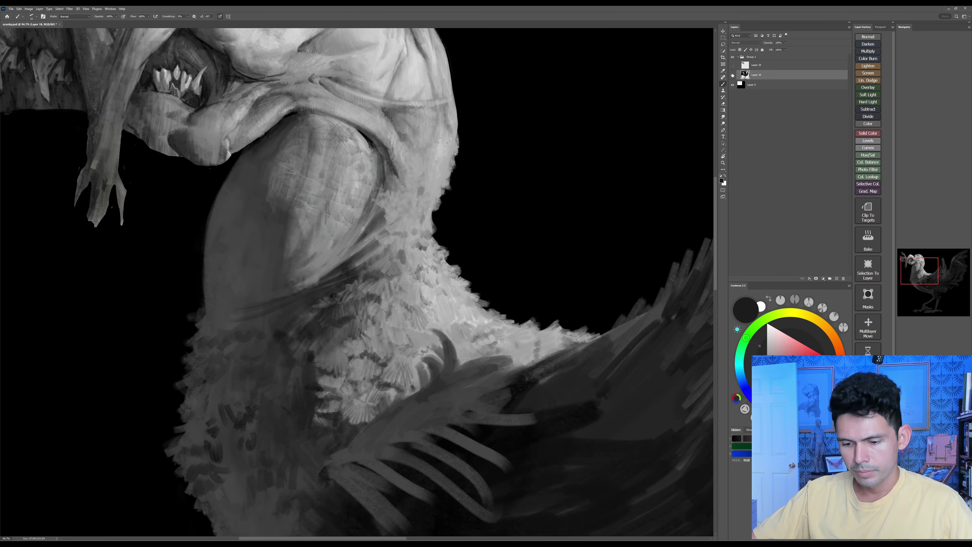
Step: Paint small dark-grey feather tips along the breast contour just below the bare skin, using a sampled grey
{"action": "left_click", "coordinate": [487, 317], "text": "alt"}
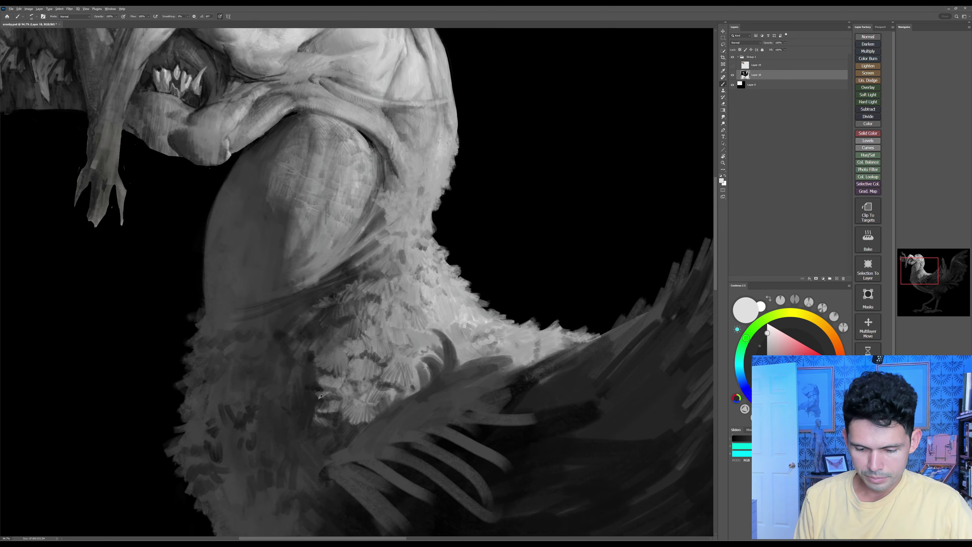
{"action": "key", "text": "d"}
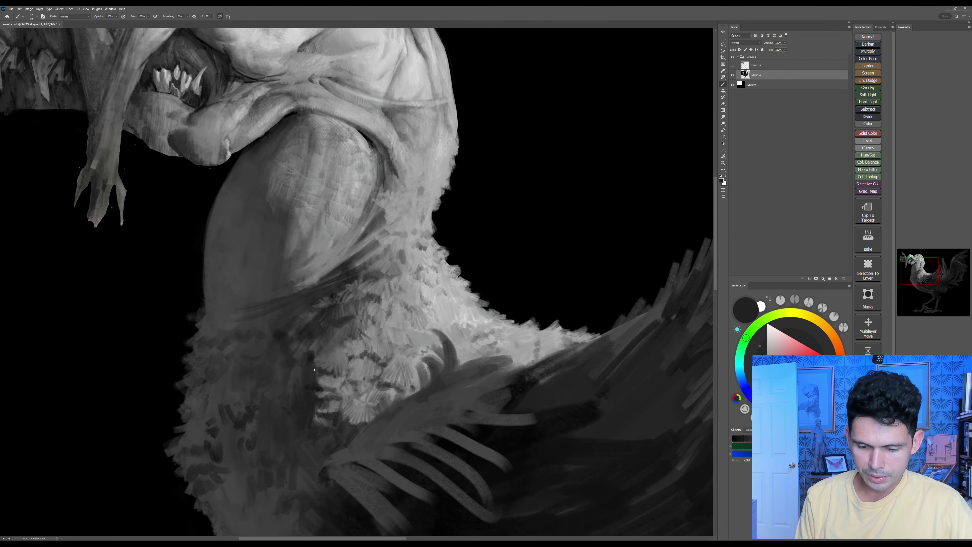
{"action": "left_click", "coordinate": [312, 357], "text": "alt"}
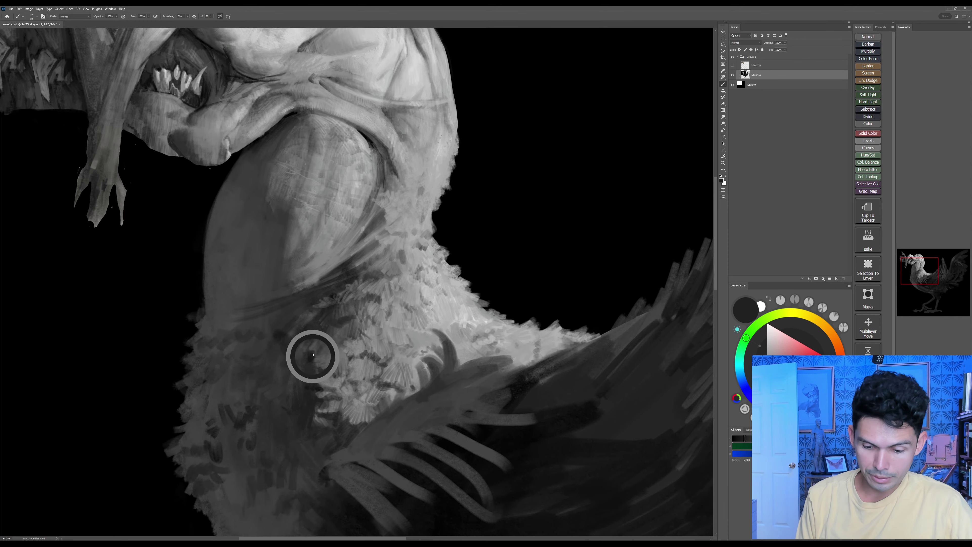
{"action": "left_click", "coordinate": [231, 324], "text": "alt"}
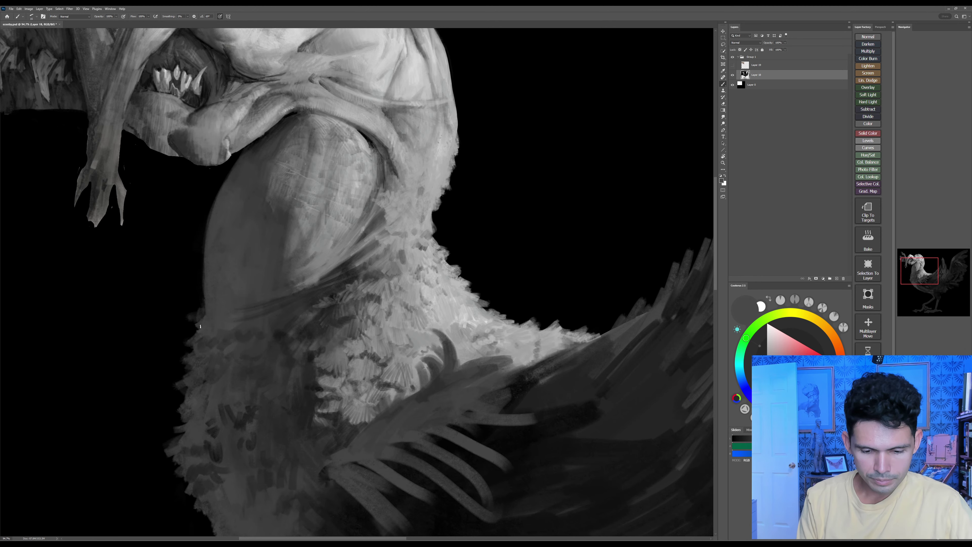
{"action": "mouse_move", "coordinate": [197, 322]}
{"action": "left_mouse_down"}
{"action": "mouse_move", "coordinate": [192, 306]}
{"action": "mouse_move", "coordinate": [179, 325]}
{"action": "left_mouse_up"}
{"action": "left_click_drag", "start_coordinate": [191, 321], "coordinate": [181, 330]}
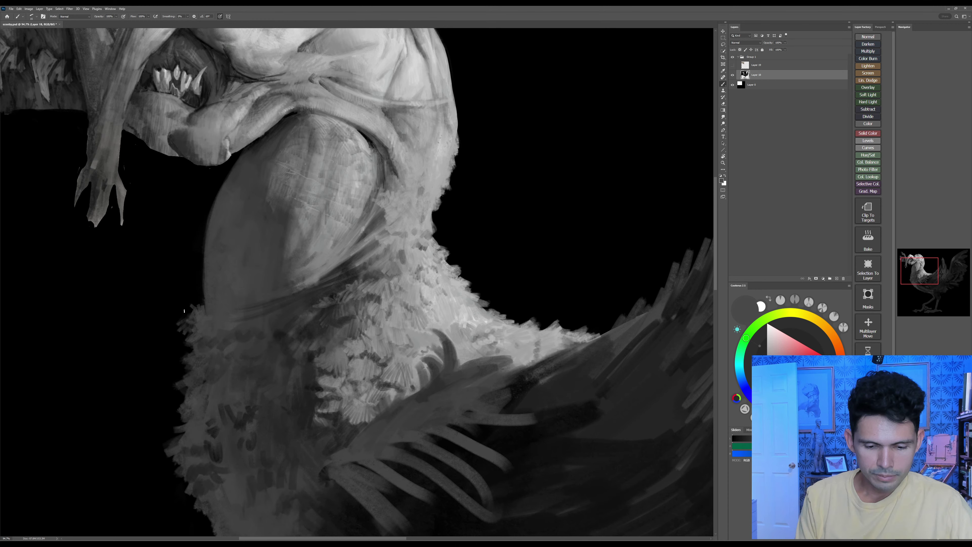
{"action": "left_click_drag", "start_coordinate": [405, 405], "coordinate": [419, 405]}
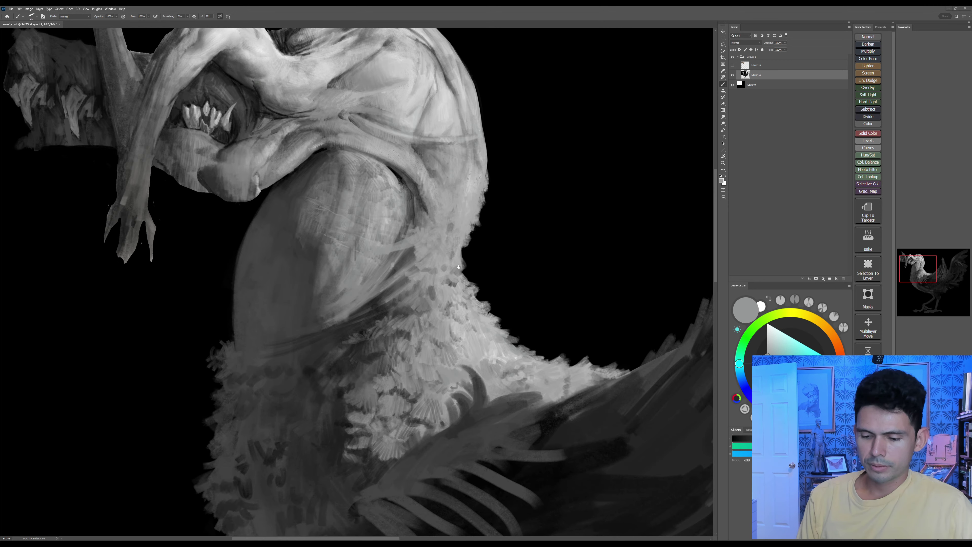
Step: Paint long light-grey feather strokes from the base of the neck across the lower edge of the bare bulge, using sampled greys and a smaller brush
{"action": "mouse_move", "coordinate": [459, 267]}
{"action": "left_mouse_down"}
{"action": "mouse_move", "coordinate": [501, 250]}
{"action": "mouse_move", "coordinate": [417, 241]}
{"action": "mouse_move", "coordinate": [444, 235]}
{"action": "mouse_move", "coordinate": [429, 247]}
{"action": "mouse_move", "coordinate": [459, 243]}
{"action": "mouse_move", "coordinate": [451, 254]}
{"action": "mouse_move", "coordinate": [436, 242]}
{"action": "mouse_move", "coordinate": [428, 247]}
{"action": "left_mouse_up"}
{"action": "left_click", "coordinate": [420, 285], "text": "alt"}
{"action": "key", "text": "bracketleft"}
{"action": "key", "text": "bracketleft"}
{"action": "key", "text": "bracketleft"}
{"action": "left_click", "coordinate": [433, 248], "text": "alt"}
{"action": "left_click", "coordinate": [422, 230], "text": "alt"}
{"action": "key", "text": "bracketleft"}
{"action": "left_click", "coordinate": [471, 222], "text": "alt"}
{"action": "key", "text": "bracketright"}
{"action": "mouse_move", "coordinate": [462, 229]}
{"action": "left_mouse_down"}
{"action": "mouse_move", "coordinate": [428, 249]}
{"action": "mouse_move", "coordinate": [423, 282]}
{"action": "mouse_move", "coordinate": [394, 294]}
{"action": "left_mouse_up"}
{"action": "key", "text": "bracketleft"}
{"action": "left_click_drag", "start_coordinate": [447, 269], "coordinate": [403, 296]}
{"action": "mouse_move", "coordinate": [445, 269]}
{"action": "left_mouse_down"}
{"action": "mouse_move", "coordinate": [397, 298]}
{"action": "mouse_move", "coordinate": [406, 298]}
{"action": "left_mouse_up"}
{"action": "left_click_drag", "start_coordinate": [445, 262], "coordinate": [411, 298]}
{"action": "key", "text": "bracketright"}
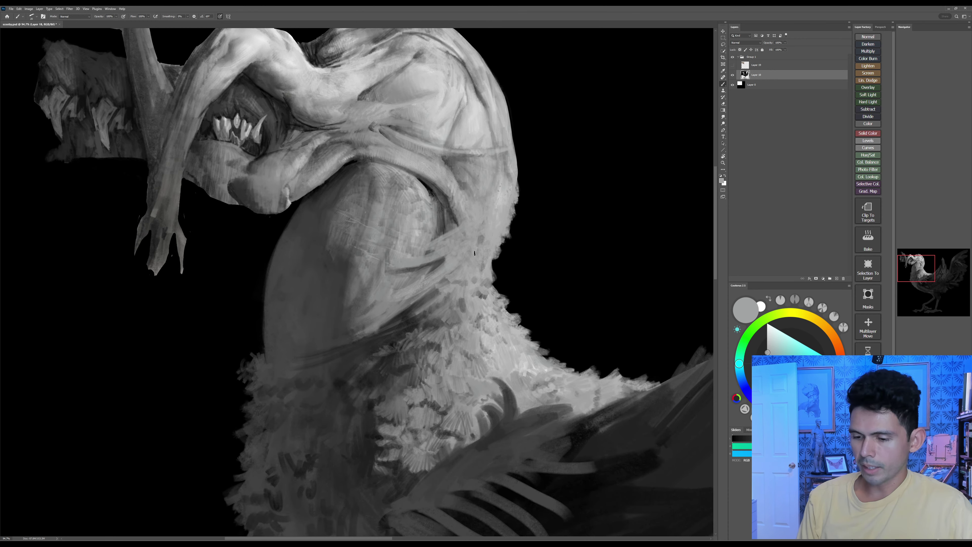
{"action": "left_click_drag", "start_coordinate": [466, 280], "coordinate": [462, 287]}
Step: Try long drooping feather strokes hanging down from the back of the neck
{"action": "left_click_drag", "start_coordinate": [520, 241], "coordinate": [499, 267]}
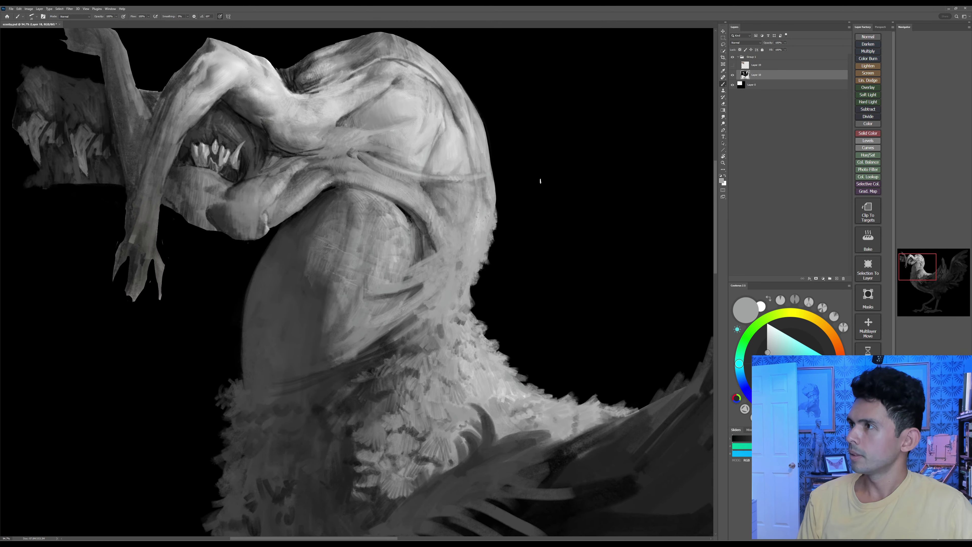
{"action": "left_click_drag", "start_coordinate": [493, 231], "coordinate": [496, 288]}
{"action": "mouse_move", "coordinate": [490, 249]}
{"action": "left_mouse_down"}
{"action": "mouse_move", "coordinate": [495, 299]}
{"action": "mouse_move", "coordinate": [499, 258]}
{"action": "mouse_move", "coordinate": [484, 293]}
{"action": "left_mouse_up"}
{"action": "left_click_drag", "start_coordinate": [485, 243], "coordinate": [486, 292]}
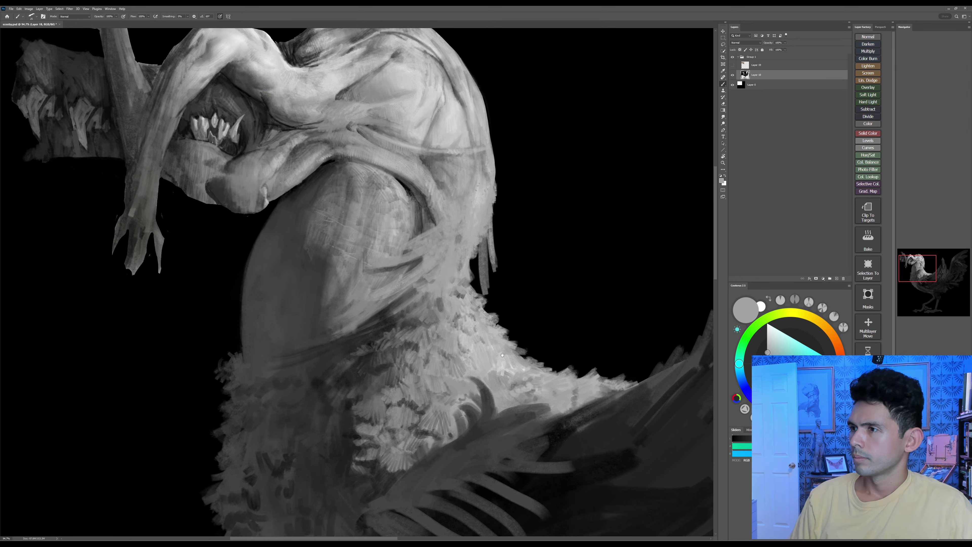
{"action": "left_click_drag", "start_coordinate": [506, 345], "coordinate": [511, 332]}
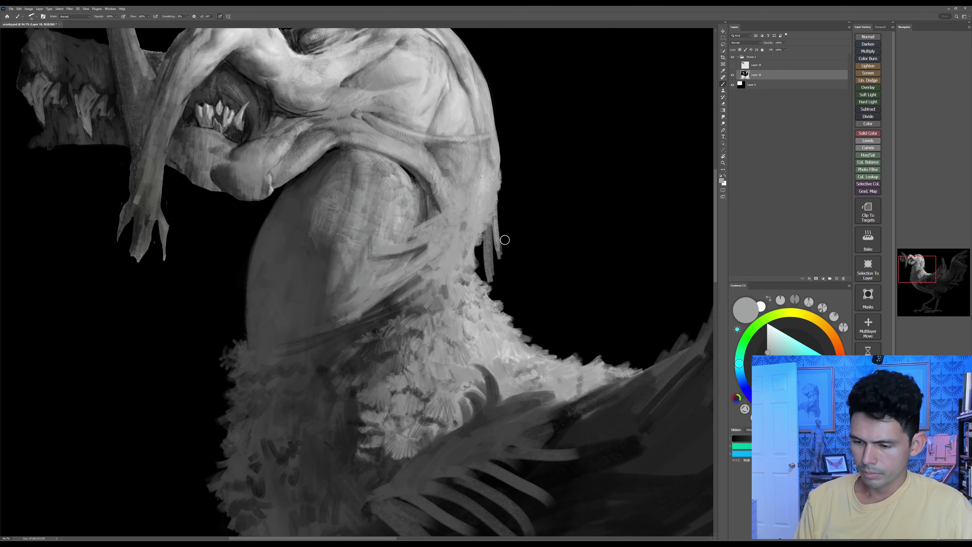
Step: Compare the painting with its layer hidden and shown, and undo the drooping strokes behind the neck
{"action": "key", "text": "e"}
{"action": "key", "text": "b"}
{"action": "key", "text": "d"}
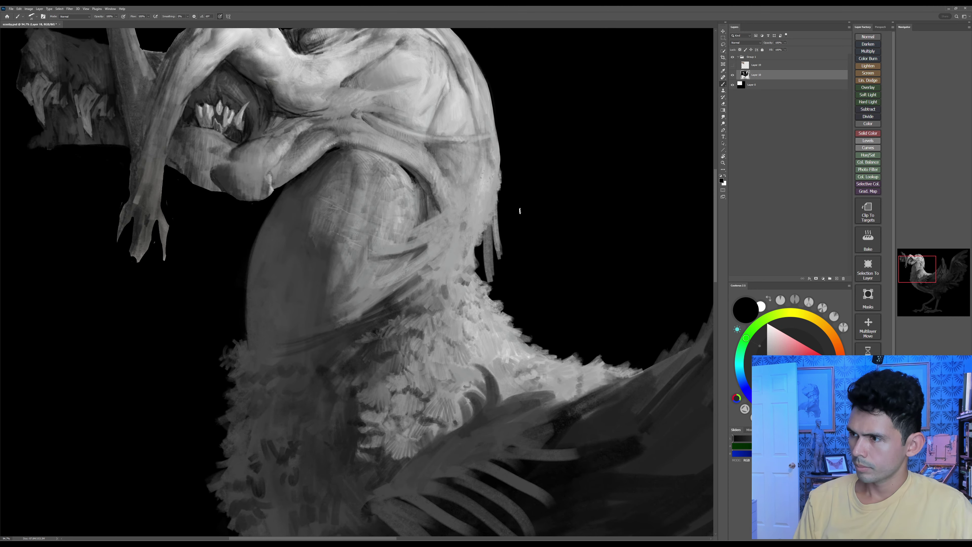
{"action": "left_click", "coordinate": [734, 76]}
{"action": "left_click", "coordinate": [734, 76]}
{"action": "left_click", "coordinate": [734, 76]}
{"action": "left_click", "coordinate": [734, 75]}
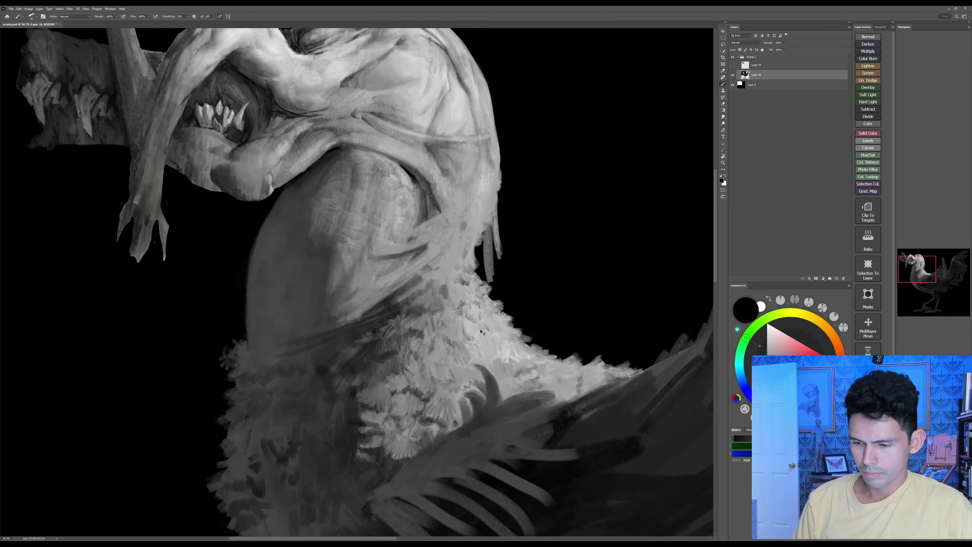
{"action": "key", "text": "ctrl+z"}
{"action": "key", "text": "ctrl+z"}
{"action": "key", "text": "ctrl+z"}
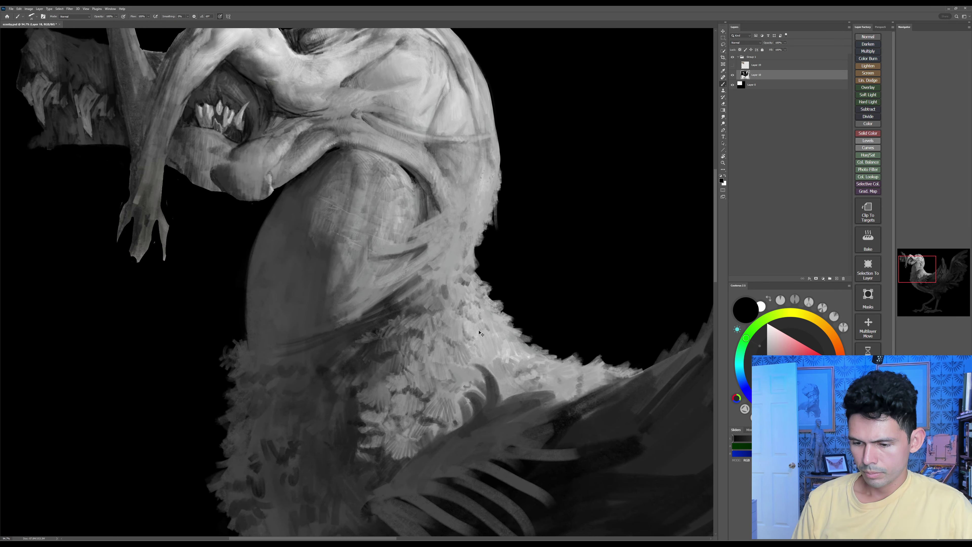
{"action": "key", "text": "ctrl+z"}
Step: Paint dark accents between the long feathers overlapping the bare bulge, using a smaller brush in a sampled dark grey
{"action": "left_click_drag", "start_coordinate": [474, 359], "coordinate": [481, 345]}
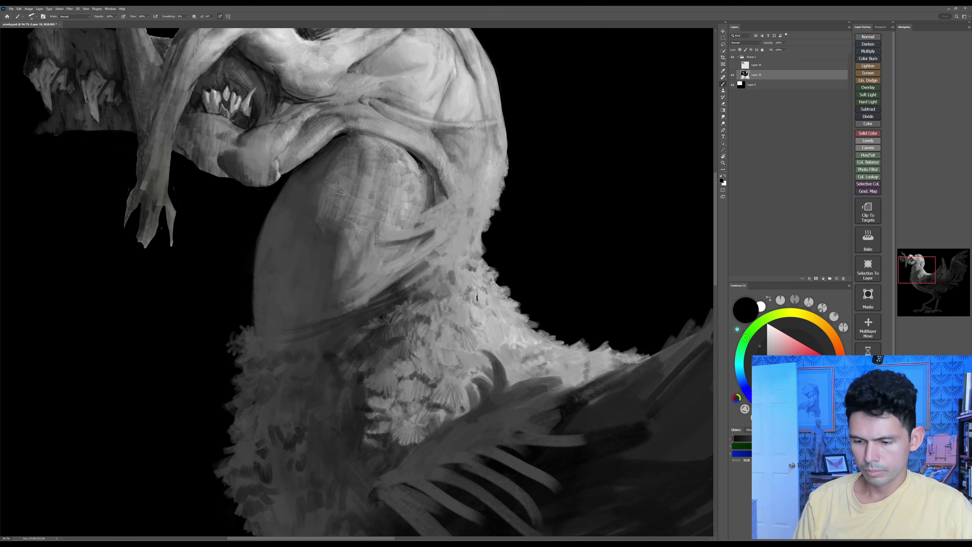
{"action": "left_click", "coordinate": [428, 248], "text": "alt"}
{"action": "left_click", "coordinate": [430, 235], "text": "alt"}
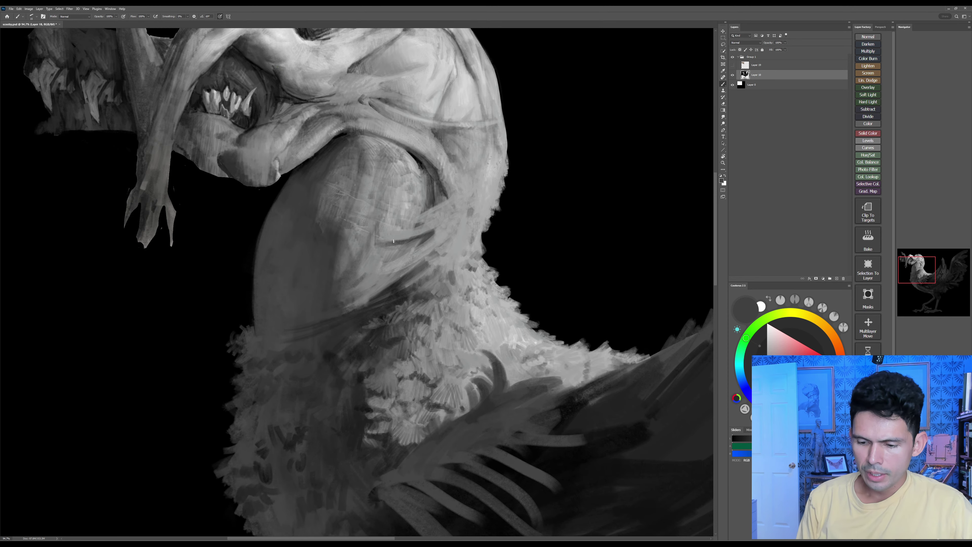
{"action": "mouse_move", "coordinate": [424, 234]}
{"action": "left_mouse_down"}
{"action": "mouse_move", "coordinate": [393, 241]}
{"action": "mouse_move", "coordinate": [424, 242]}
{"action": "mouse_move", "coordinate": [370, 276]}
{"action": "mouse_move", "coordinate": [413, 261]}
{"action": "mouse_move", "coordinate": [375, 279]}
{"action": "left_mouse_up"}
{"action": "key", "text": "["}
{"action": "mouse_move", "coordinate": [434, 248]}
{"action": "left_mouse_down"}
{"action": "mouse_move", "coordinate": [418, 260]}
{"action": "mouse_move", "coordinate": [443, 239]}
{"action": "left_mouse_up"}
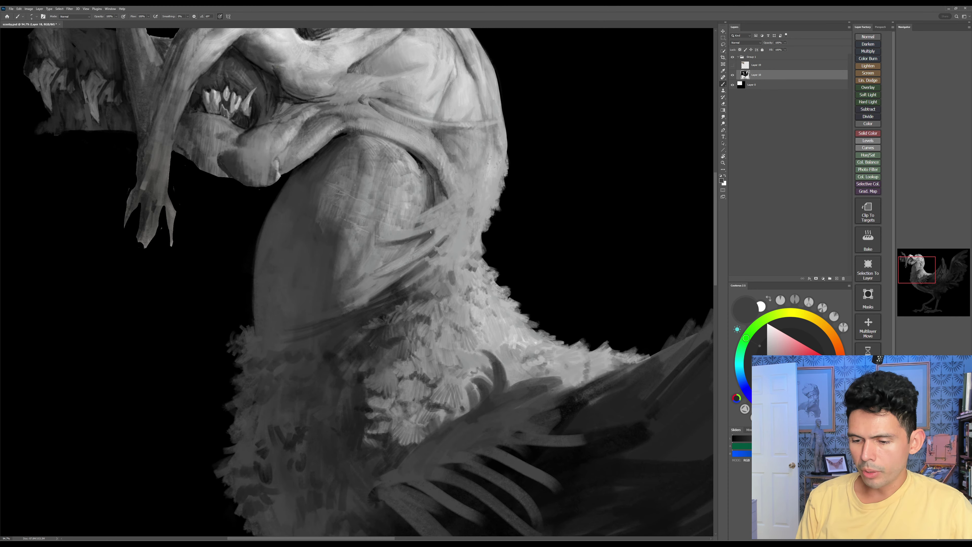
{"action": "mouse_move", "coordinate": [392, 241]}
{"action": "left_mouse_down"}
{"action": "mouse_move", "coordinate": [379, 236]}
{"action": "mouse_move", "coordinate": [399, 241]}
{"action": "mouse_move", "coordinate": [419, 227]}
{"action": "left_mouse_up"}
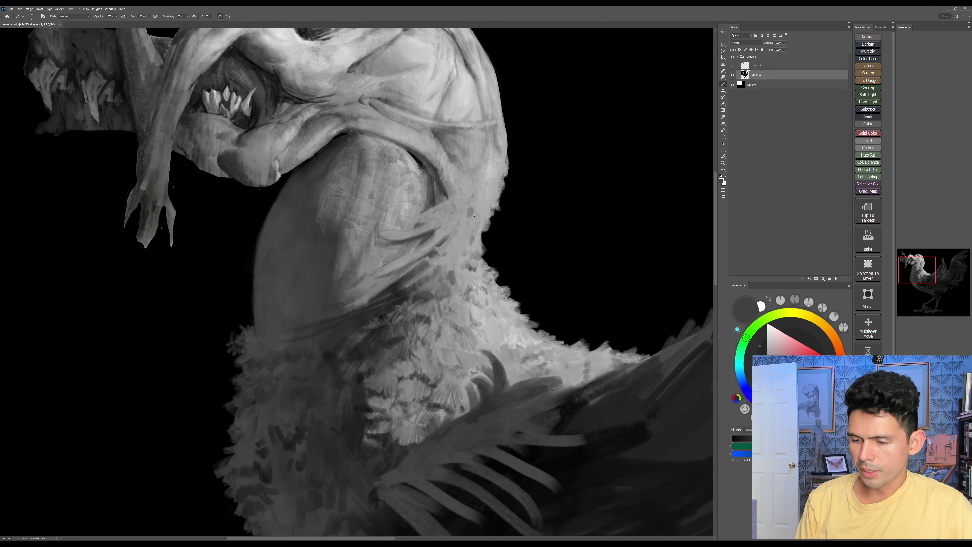
{"action": "left_click_drag", "start_coordinate": [484, 225], "coordinate": [478, 251]}
Step: Paint curved light-grey feather tips projecting from the back of the neck with a sampled grey
{"action": "left_click", "coordinate": [452, 212], "text": "alt"}
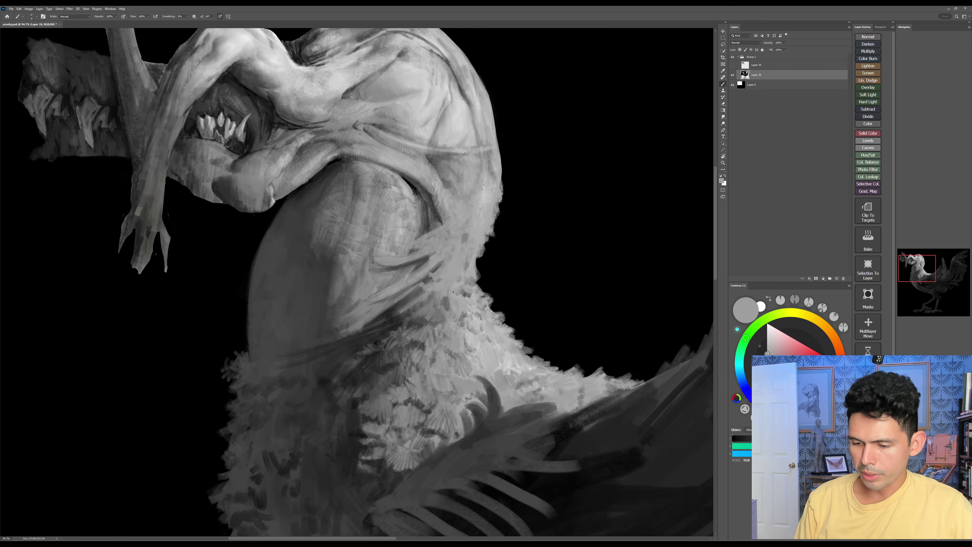
{"action": "left_click", "coordinate": [436, 260], "text": "alt"}
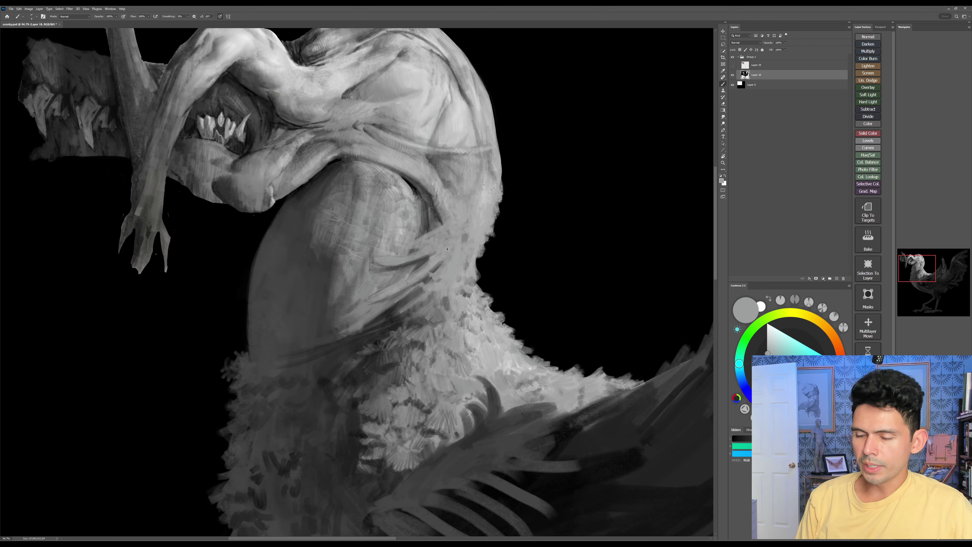
{"action": "left_click_drag", "start_coordinate": [438, 295], "coordinate": [417, 323]}
{"action": "key", "text": "bracketright"}
{"action": "mouse_move", "coordinate": [476, 261]}
{"action": "left_mouse_down"}
{"action": "mouse_move", "coordinate": [491, 293]}
{"action": "mouse_move", "coordinate": [484, 269]}
{"action": "mouse_move", "coordinate": [492, 277]}
{"action": "left_mouse_up"}
{"action": "key", "text": "bracketright"}
{"action": "left_click_drag", "start_coordinate": [558, 388], "coordinate": [565, 362]}
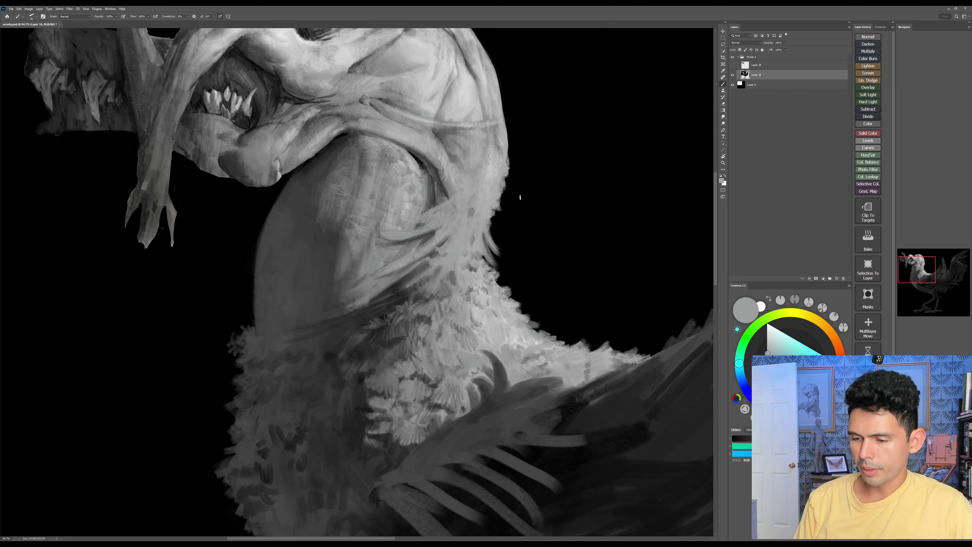
{"action": "left_click", "coordinate": [488, 209], "text": "alt"}
{"action": "left_click_drag", "start_coordinate": [494, 209], "coordinate": [499, 226]}
{"action": "left_click_drag", "start_coordinate": [499, 212], "coordinate": [500, 226]}
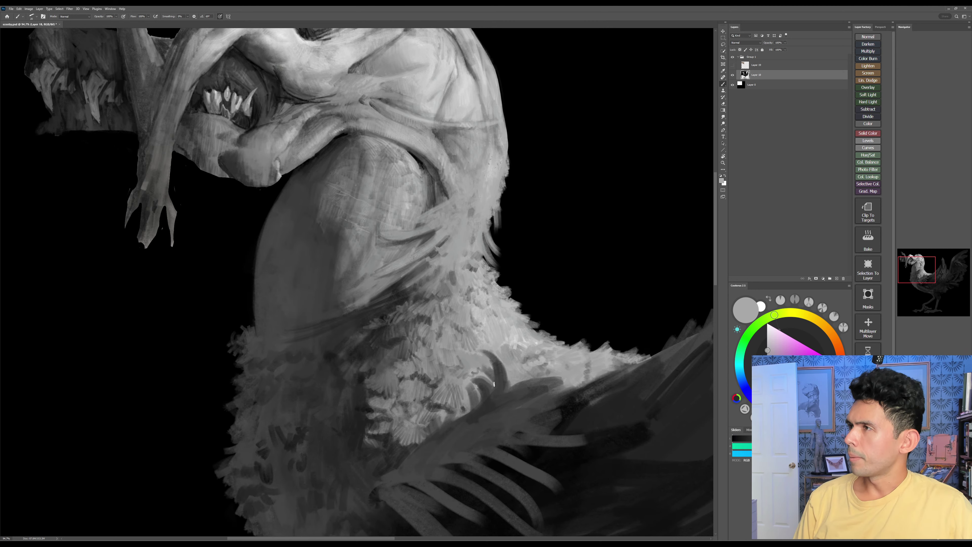
Step: Paint mid-grey strokes over the long feathers between the bulge and the back of the neck
{"action": "left_click", "coordinate": [423, 234], "text": "alt"}
{"action": "mouse_move", "coordinate": [397, 236]}
{"action": "left_mouse_down"}
{"action": "mouse_move", "coordinate": [437, 219]}
{"action": "mouse_move", "coordinate": [402, 239]}
{"action": "mouse_move", "coordinate": [445, 204]}
{"action": "mouse_move", "coordinate": [464, 205]}
{"action": "mouse_move", "coordinate": [443, 217]}
{"action": "mouse_move", "coordinate": [451, 210]}
{"action": "mouse_move", "coordinate": [431, 245]}
{"action": "mouse_move", "coordinate": [449, 240]}
{"action": "mouse_move", "coordinate": [469, 219]}
{"action": "mouse_move", "coordinate": [471, 190]}
{"action": "mouse_move", "coordinate": [459, 201]}
{"action": "mouse_move", "coordinate": [483, 207]}
{"action": "left_mouse_up"}
{"action": "key", "text": "bracketright"}
{"action": "key", "text": "bracketleft"}
{"action": "key", "text": "bracketleft"}
{"action": "left_click_drag", "start_coordinate": [487, 229], "coordinate": [496, 199]}
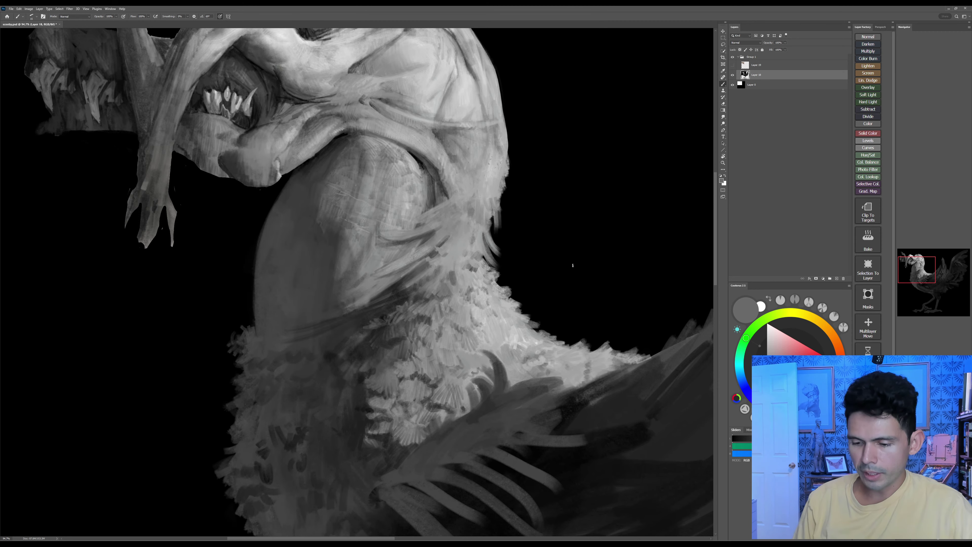
Step: Add a new layer, paint sampled dark-grey strokes through the long neck feathers beside the bulge, and save the file
{"action": "key", "text": "ctrl+alt+shift+n"}
{"action": "mouse_move", "coordinate": [580, 273]}
{"action": "left_mouse_down", "text": "ctrl"}
{"action": "mouse_move", "coordinate": [496, 249]}
{"action": "mouse_move", "coordinate": [524, 255]}
{"action": "left_mouse_up", "text": "ctrl"}
{"action": "left_click", "coordinate": [410, 365], "text": "alt"}
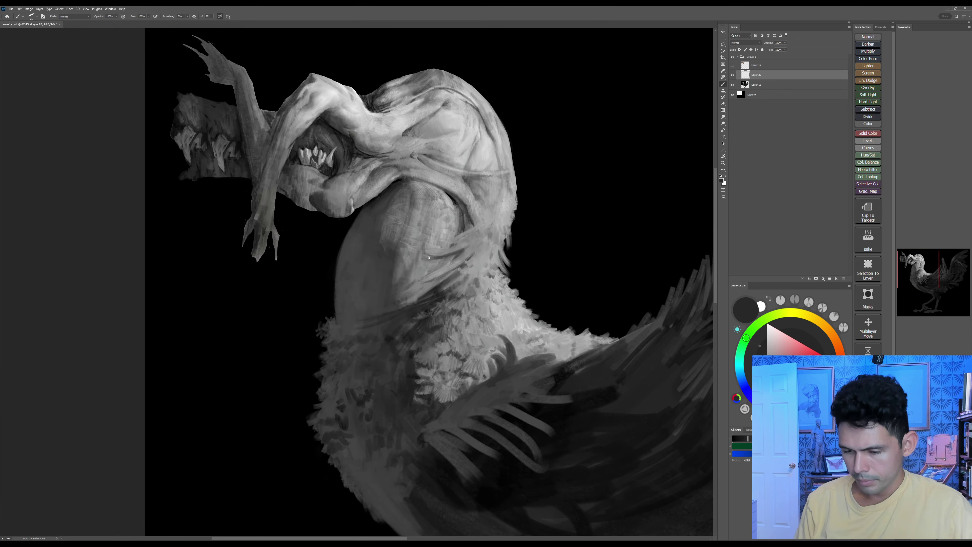
{"action": "mouse_move", "coordinate": [425, 252]}
{"action": "left_mouse_down"}
{"action": "mouse_move", "coordinate": [465, 244]}
{"action": "mouse_move", "coordinate": [455, 257]}
{"action": "left_mouse_up"}
{"action": "left_click_drag", "start_coordinate": [418, 283], "coordinate": [462, 261]}
{"action": "mouse_move", "coordinate": [428, 279]}
{"action": "left_mouse_down"}
{"action": "mouse_move", "coordinate": [474, 243]}
{"action": "mouse_move", "coordinate": [466, 237]}
{"action": "mouse_move", "coordinate": [474, 228]}
{"action": "mouse_move", "coordinate": [453, 241]}
{"action": "mouse_move", "coordinate": [486, 230]}
{"action": "left_mouse_up"}
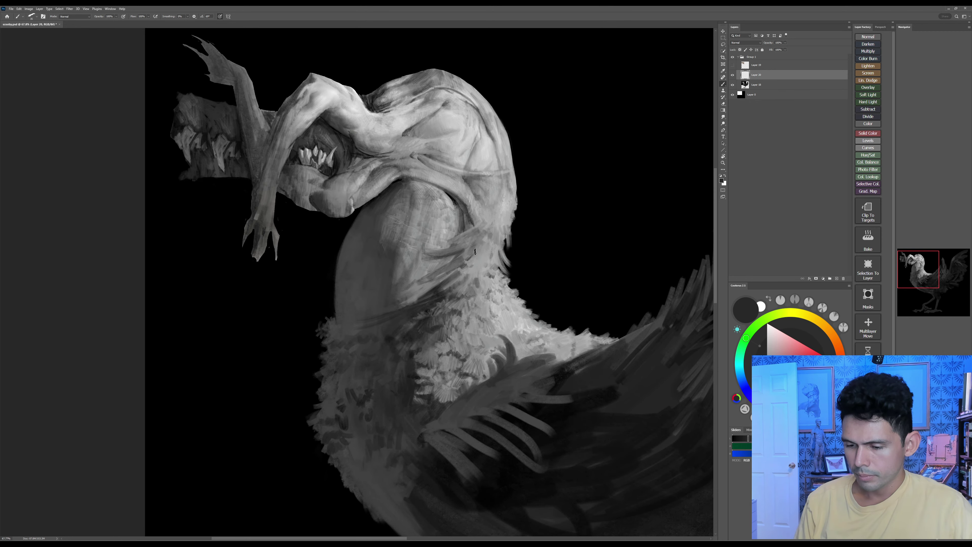
{"action": "left_click_drag", "start_coordinate": [470, 264], "coordinate": [483, 247]}
{"action": "key", "text": "ctrl+s"}
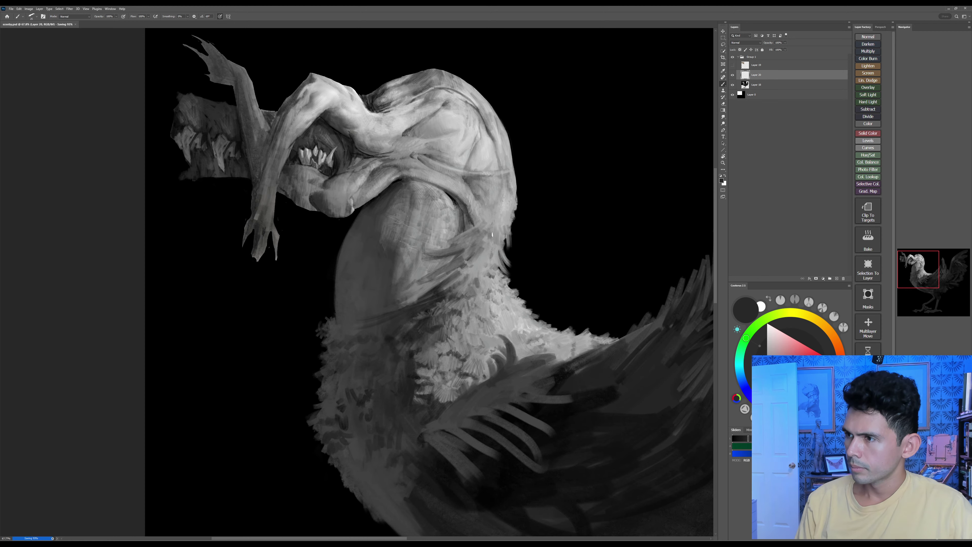
Step: Paint short dark strokes down the base of the neck to separate its feathers from the chest plumage
{"action": "left_click_drag", "start_coordinate": [485, 246], "coordinate": [479, 268]}
{"action": "left_click_drag", "start_coordinate": [487, 257], "coordinate": [483, 270]}
{"action": "left_click_drag", "start_coordinate": [497, 242], "coordinate": [491, 249]}
{"action": "mouse_move", "coordinate": [491, 234]}
{"action": "left_mouse_down"}
{"action": "mouse_move", "coordinate": [485, 247]}
{"action": "mouse_move", "coordinate": [496, 244]}
{"action": "mouse_move", "coordinate": [498, 270]}
{"action": "left_mouse_up"}
{"action": "mouse_move", "coordinate": [499, 255]}
{"action": "left_mouse_down"}
{"action": "mouse_move", "coordinate": [505, 269]}
{"action": "mouse_move", "coordinate": [508, 243]}
{"action": "mouse_move", "coordinate": [484, 279]}
{"action": "left_mouse_up"}
{"action": "left_click_drag", "start_coordinate": [488, 262], "coordinate": [483, 282]}
Step: Paint sampled light-grey strokes back over the long feathers where the neck meets the bare bulge
{"action": "left_click", "coordinate": [483, 280], "text": "alt"}
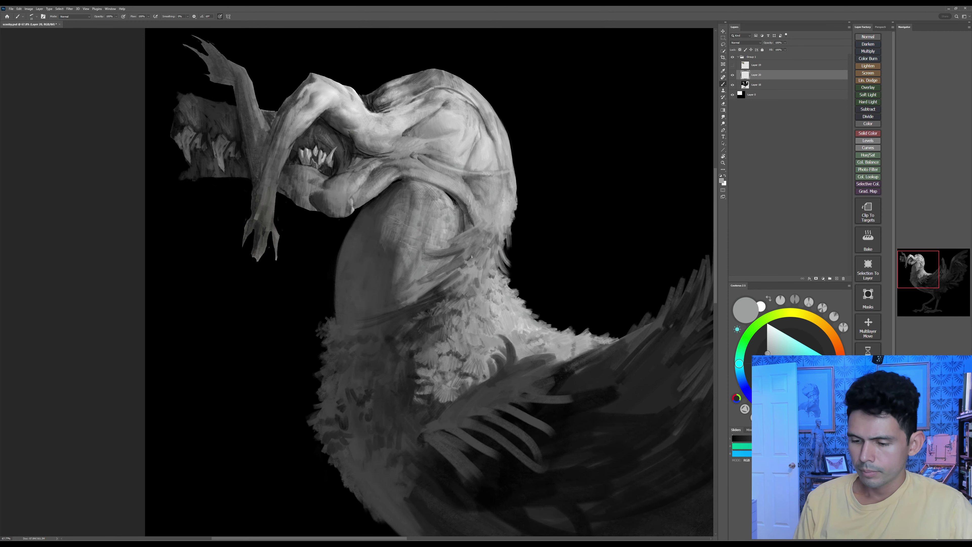
{"action": "left_click_drag", "start_coordinate": [461, 261], "coordinate": [437, 275]}
{"action": "mouse_move", "coordinate": [467, 252]}
{"action": "left_mouse_down"}
{"action": "mouse_move", "coordinate": [430, 278]}
{"action": "mouse_move", "coordinate": [465, 262]}
{"action": "mouse_move", "coordinate": [453, 249]}
{"action": "left_mouse_up"}
{"action": "key", "text": "bracketright"}
{"action": "left_click_drag", "start_coordinate": [477, 241], "coordinate": [455, 251]}
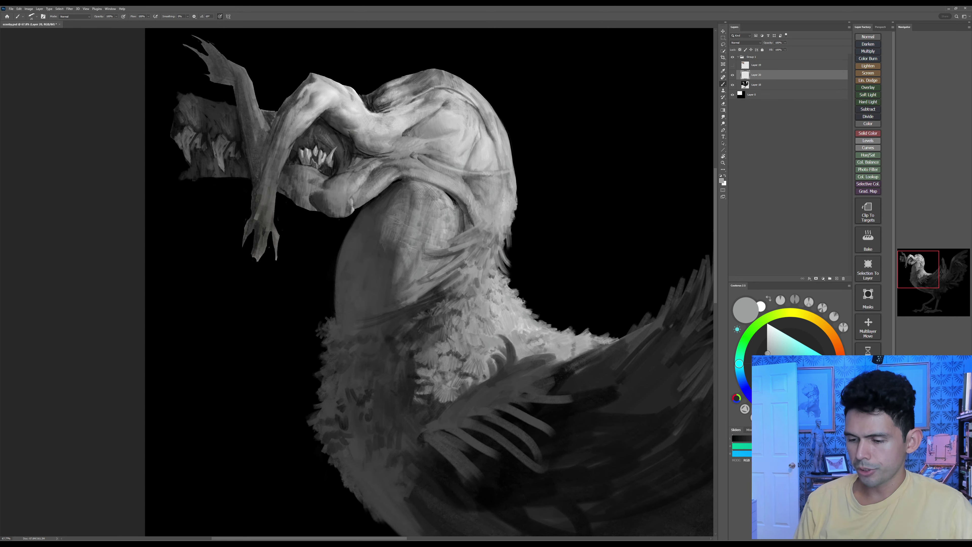
Step: Try trimming the feather tips behind the neck with the eraser
{"action": "key", "text": "ctrl+space"}
{"action": "key", "text": "e"}
{"action": "mouse_move", "coordinate": [513, 240]}
{"action": "left_mouse_down"}
{"action": "mouse_move", "coordinate": [529, 239]}
{"action": "mouse_move", "coordinate": [517, 256]}
{"action": "mouse_move", "coordinate": [508, 252]}
{"action": "left_mouse_up"}
{"action": "key", "text": "ctrl+z"}
{"action": "key", "text": "b"}
Step: Refine the transition from neck to chest plumage with sampled dark strokes and a light-grey feather tip
{"action": "left_click", "coordinate": [519, 236], "text": "alt"}
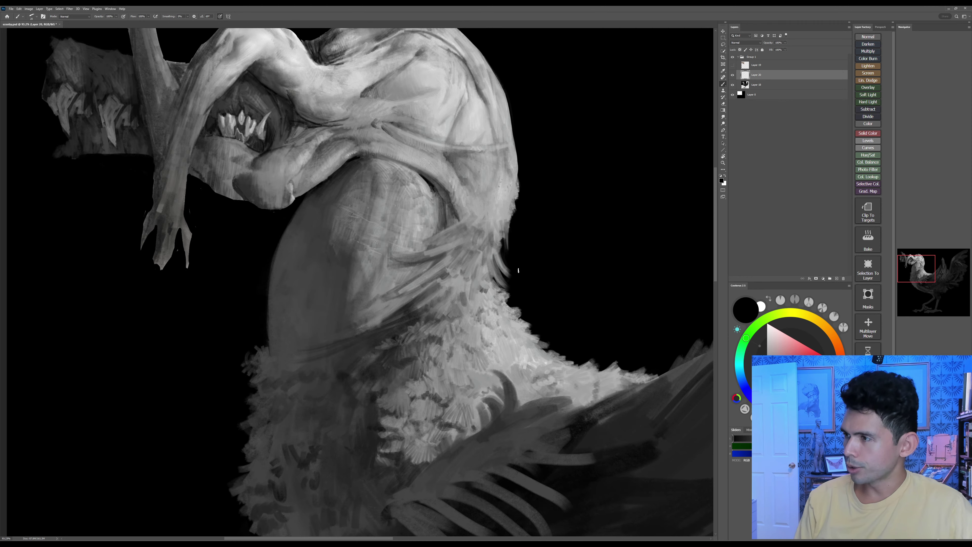
{"action": "left_click", "coordinate": [497, 245], "text": "alt"}
{"action": "mouse_move", "coordinate": [498, 249]}
{"action": "left_mouse_down"}
{"action": "mouse_move", "coordinate": [504, 274]}
{"action": "mouse_move", "coordinate": [483, 291]}
{"action": "left_mouse_up"}
{"action": "left_click", "coordinate": [435, 397], "text": "alt"}
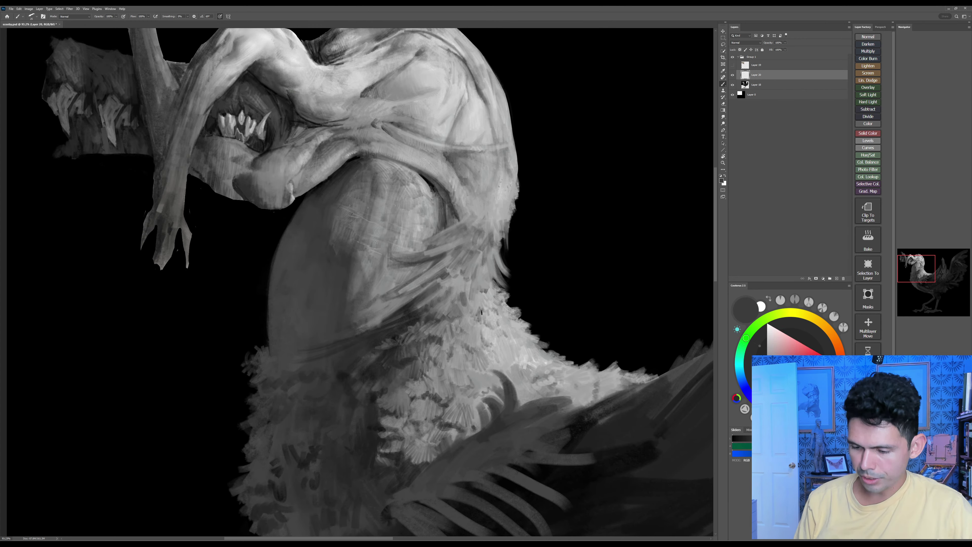
{"action": "left_click", "coordinate": [467, 290], "text": "alt"}
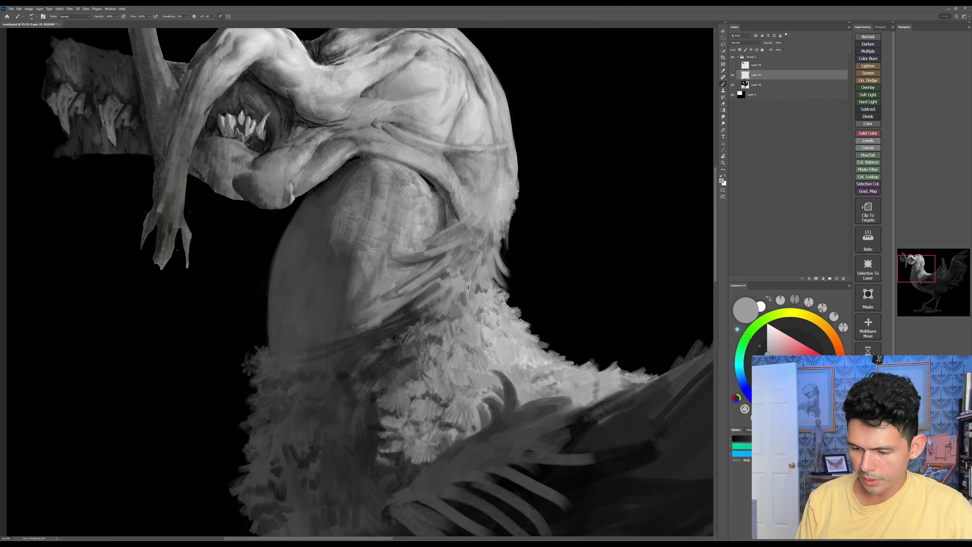
{"action": "left_click_drag", "start_coordinate": [465, 293], "coordinate": [464, 304]}
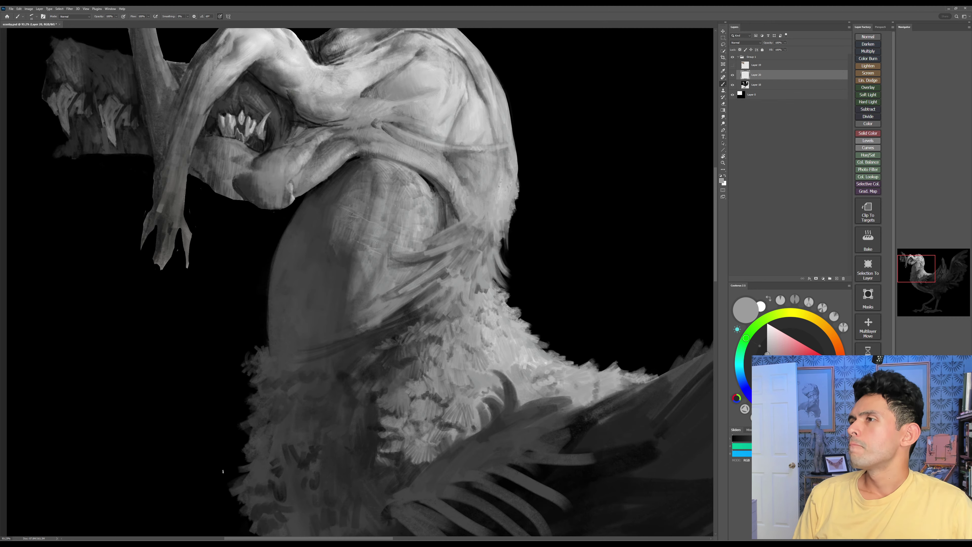
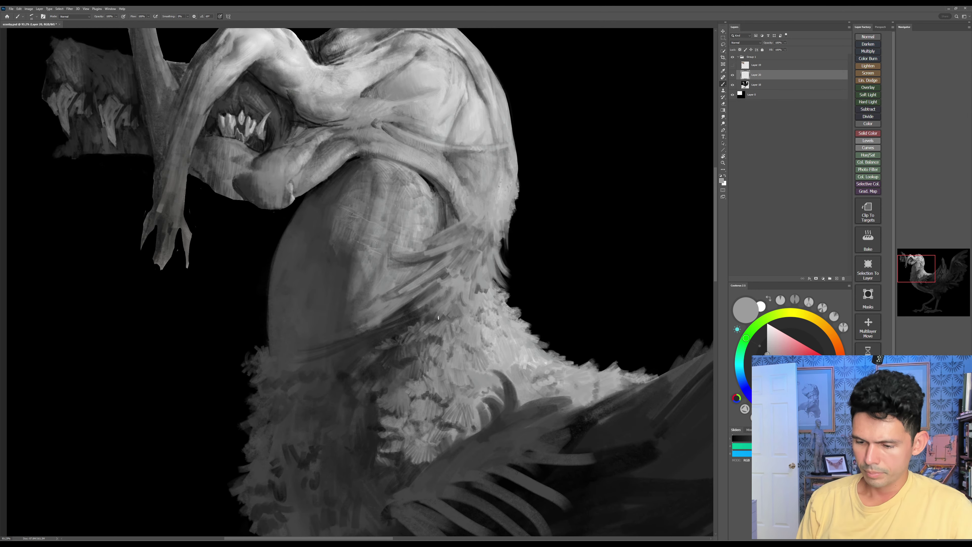
Step: Outline the upper long neck feathers over the bulge with a thinner brush in a sampled near-black
{"action": "left_click", "coordinate": [628, 333], "text": "alt"}
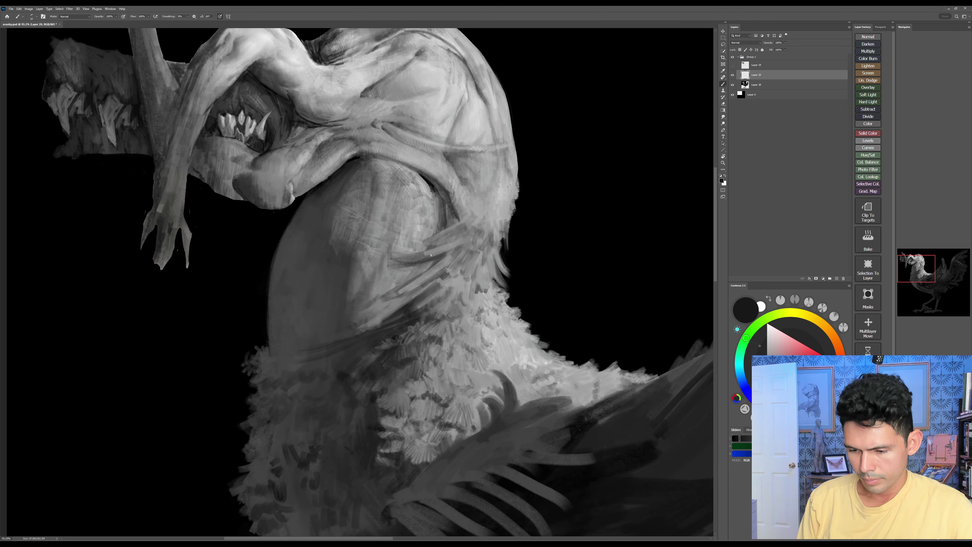
{"action": "key", "text": "["}
{"action": "mouse_move", "coordinate": [435, 234]}
{"action": "left_mouse_down"}
{"action": "mouse_move", "coordinate": [429, 247]}
{"action": "mouse_move", "coordinate": [461, 237]}
{"action": "left_mouse_up"}
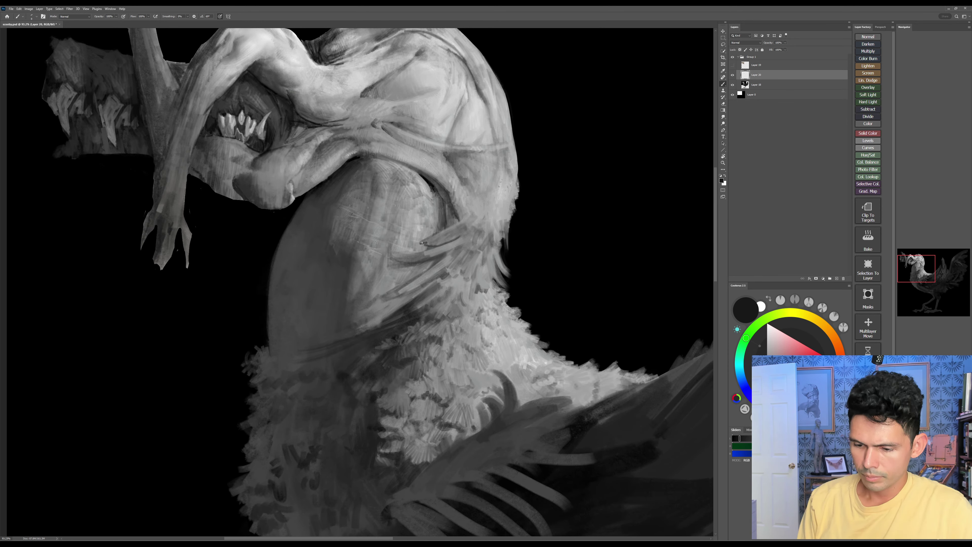
{"action": "mouse_move", "coordinate": [484, 211]}
{"action": "left_mouse_down"}
{"action": "mouse_move", "coordinate": [462, 248]}
{"action": "mouse_move", "coordinate": [478, 230]}
{"action": "mouse_move", "coordinate": [391, 256]}
{"action": "mouse_move", "coordinate": [429, 261]}
{"action": "mouse_move", "coordinate": [464, 211]}
{"action": "mouse_move", "coordinate": [382, 270]}
{"action": "mouse_move", "coordinate": [443, 247]}
{"action": "mouse_move", "coordinate": [464, 289]}
{"action": "mouse_move", "coordinate": [463, 267]}
{"action": "mouse_move", "coordinate": [437, 274]}
{"action": "mouse_move", "coordinate": [435, 290]}
{"action": "left_mouse_up"}
{"action": "key", "text": "space"}
{"action": "key", "text": "space"}
{"action": "key", "text": "space"}
Step: Deepen the gaps between the long feathers over the lower bulge with sampled dark strokes
{"action": "left_click_drag", "start_coordinate": [445, 277], "coordinate": [435, 293]}
{"action": "left_click_drag", "start_coordinate": [435, 258], "coordinate": [428, 298]}
{"action": "key", "text": "space"}
{"action": "mouse_move", "coordinate": [423, 279]}
{"action": "left_mouse_down"}
{"action": "mouse_move", "coordinate": [431, 254]}
{"action": "mouse_move", "coordinate": [358, 302]}
{"action": "left_mouse_up"}
{"action": "mouse_move", "coordinate": [417, 276]}
{"action": "left_mouse_down"}
{"action": "mouse_move", "coordinate": [350, 297]}
{"action": "mouse_move", "coordinate": [442, 262]}
{"action": "mouse_move", "coordinate": [395, 284]}
{"action": "mouse_move", "coordinate": [430, 267]}
{"action": "left_mouse_up"}
{"action": "left_click", "coordinate": [371, 298], "text": "alt"}
{"action": "key", "text": "bracketright"}
{"action": "key", "text": "bracketleft"}
Step: Paint the lowest long feather over the bulge with sampled light-grey strokes
{"action": "left_click", "coordinate": [441, 268], "text": "alt"}
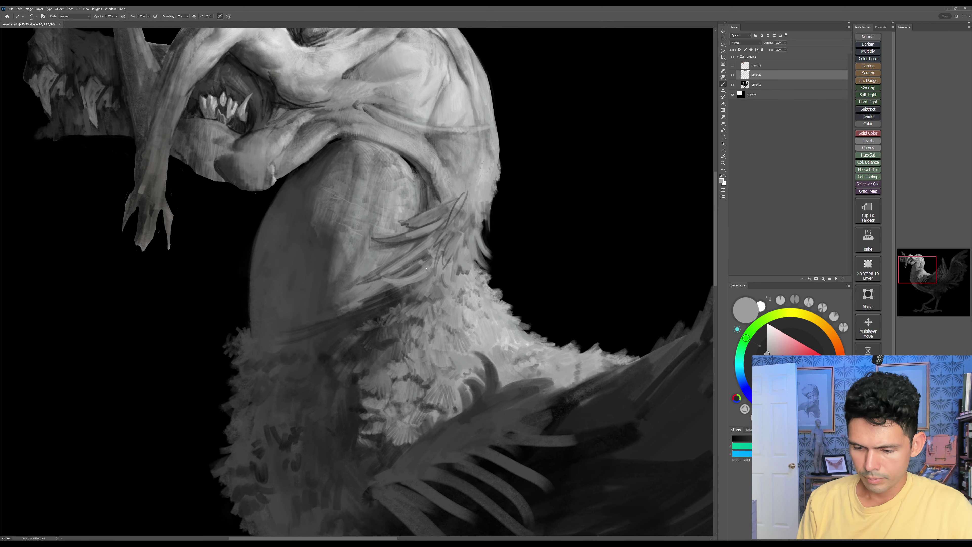
{"action": "left_click_drag", "start_coordinate": [369, 299], "coordinate": [419, 283]}
{"action": "mouse_move", "coordinate": [379, 294]}
{"action": "left_mouse_down"}
{"action": "mouse_move", "coordinate": [424, 284]}
{"action": "mouse_move", "coordinate": [393, 285]}
{"action": "mouse_move", "coordinate": [419, 283]}
{"action": "mouse_move", "coordinate": [410, 286]}
{"action": "left_mouse_up"}
Step: Outline the lowest feather in sampled black with a thinner brush and add short dark accents where the feathers fan out
{"action": "left_click", "coordinate": [593, 332], "text": "alt"}
{"action": "key", "text": "bracketleft"}
{"action": "key", "text": "bracketleft"}
{"action": "key", "text": "bracketleft"}
{"action": "left_click_drag", "start_coordinate": [380, 296], "coordinate": [419, 285]}
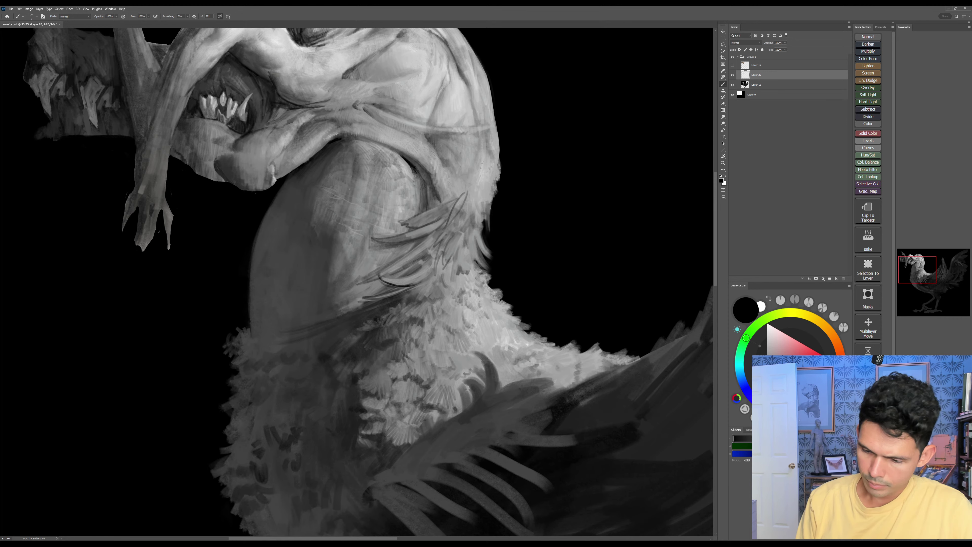
{"action": "left_click_drag", "start_coordinate": [440, 247], "coordinate": [435, 274]}
{"action": "left_click_drag", "start_coordinate": [437, 253], "coordinate": [440, 275]}
{"action": "left_click_drag", "start_coordinate": [525, 280], "coordinate": [524, 264]}
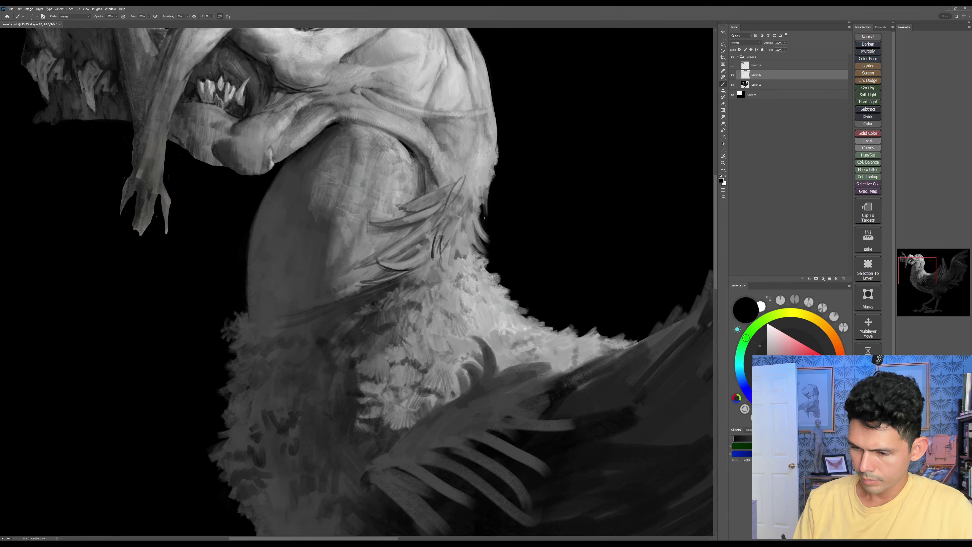
Step: Paint long light-grey feather wisps hanging from the back of the neck, using a tone sampled from the neck
{"action": "left_click", "coordinate": [487, 175], "text": "alt"}
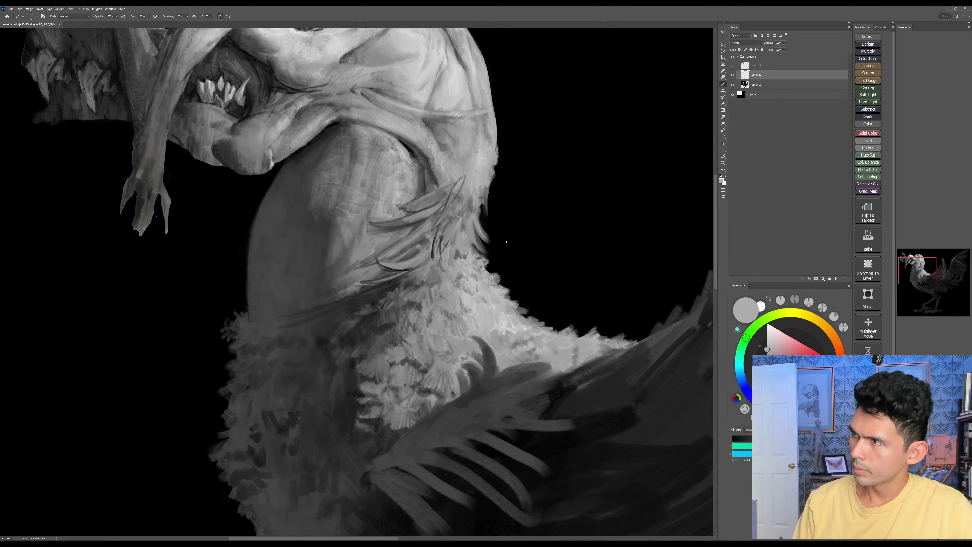
{"action": "left_click_drag", "start_coordinate": [498, 147], "coordinate": [506, 248]}
{"action": "left_click_drag", "start_coordinate": [482, 196], "coordinate": [499, 246]}
{"action": "mouse_move", "coordinate": [481, 197]}
{"action": "left_mouse_down"}
{"action": "mouse_move", "coordinate": [496, 244]}
{"action": "mouse_move", "coordinate": [487, 229]}
{"action": "mouse_move", "coordinate": [492, 242]}
{"action": "mouse_move", "coordinate": [469, 266]}
{"action": "left_mouse_up"}
Step: Draw sampled dark separation lines through the long hanging feathers at the back of the neck
{"action": "left_click", "coordinate": [442, 244], "text": "alt"}
{"action": "left_click_drag", "start_coordinate": [464, 225], "coordinate": [471, 263]}
{"action": "left_click_drag", "start_coordinate": [464, 230], "coordinate": [483, 258]}
{"action": "left_click_drag", "start_coordinate": [463, 226], "coordinate": [503, 294]}
{"action": "mouse_move", "coordinate": [452, 241]}
{"action": "left_mouse_down"}
{"action": "mouse_move", "coordinate": [470, 310]}
{"action": "mouse_move", "coordinate": [450, 270]}
{"action": "left_mouse_up"}
{"action": "left_click_drag", "start_coordinate": [453, 239], "coordinate": [448, 252]}
{"action": "key", "text": "bracketright"}
{"action": "left_click_drag", "start_coordinate": [482, 186], "coordinate": [481, 222]}
{"action": "mouse_move", "coordinate": [547, 301]}
{"action": "left_mouse_down"}
{"action": "mouse_move", "coordinate": [535, 401]}
{"action": "mouse_move", "coordinate": [476, 323]}
{"action": "left_mouse_up"}
{"action": "key", "text": "z"}
{"action": "mouse_move", "coordinate": [544, 347]}
{"action": "left_mouse_down"}
{"action": "mouse_move", "coordinate": [519, 344]}
{"action": "mouse_move", "coordinate": [510, 355]}
{"action": "mouse_move", "coordinate": [528, 345]}
{"action": "left_mouse_up"}
{"action": "key", "text": "b"}
Step: Sweep curling light-grey feathers outward behind the neck with a sampled tone and larger brush, then compare the layer hidden and shown
{"action": "left_click", "coordinate": [463, 245], "text": "alt"}
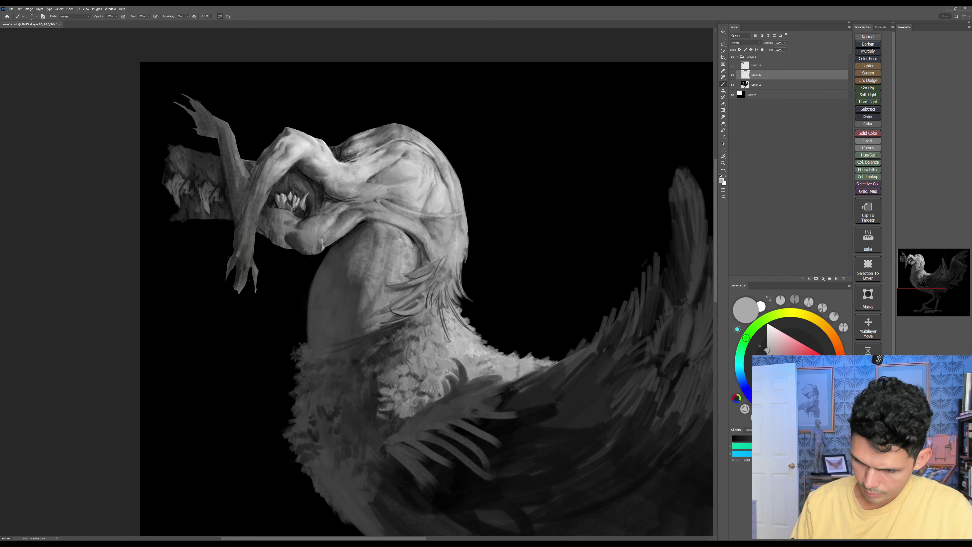
{"action": "key", "text": "bracketright"}
{"action": "left_click_drag", "start_coordinate": [467, 256], "coordinate": [463, 291]}
{"action": "mouse_move", "coordinate": [467, 261]}
{"action": "left_mouse_down"}
{"action": "mouse_move", "coordinate": [463, 299]}
{"action": "mouse_move", "coordinate": [487, 309]}
{"action": "left_mouse_up"}
{"action": "mouse_move", "coordinate": [460, 264]}
{"action": "left_mouse_down"}
{"action": "mouse_move", "coordinate": [483, 325]}
{"action": "mouse_move", "coordinate": [500, 306]}
{"action": "left_mouse_up"}
{"action": "key", "text": "bracketright"}
{"action": "key", "text": "bracketright"}
{"action": "key", "text": "bracketright"}
{"action": "mouse_move", "coordinate": [449, 295]}
{"action": "left_mouse_down"}
{"action": "mouse_move", "coordinate": [497, 322]}
{"action": "mouse_move", "coordinate": [497, 306]}
{"action": "left_mouse_up"}
{"action": "left_click_drag", "start_coordinate": [460, 305], "coordinate": [492, 318]}
{"action": "left_click_drag", "start_coordinate": [475, 316], "coordinate": [493, 319]}
{"action": "mouse_move", "coordinate": [515, 382]}
{"action": "left_mouse_down"}
{"action": "mouse_move", "coordinate": [480, 364]}
{"action": "mouse_move", "coordinate": [497, 316]}
{"action": "left_mouse_up"}
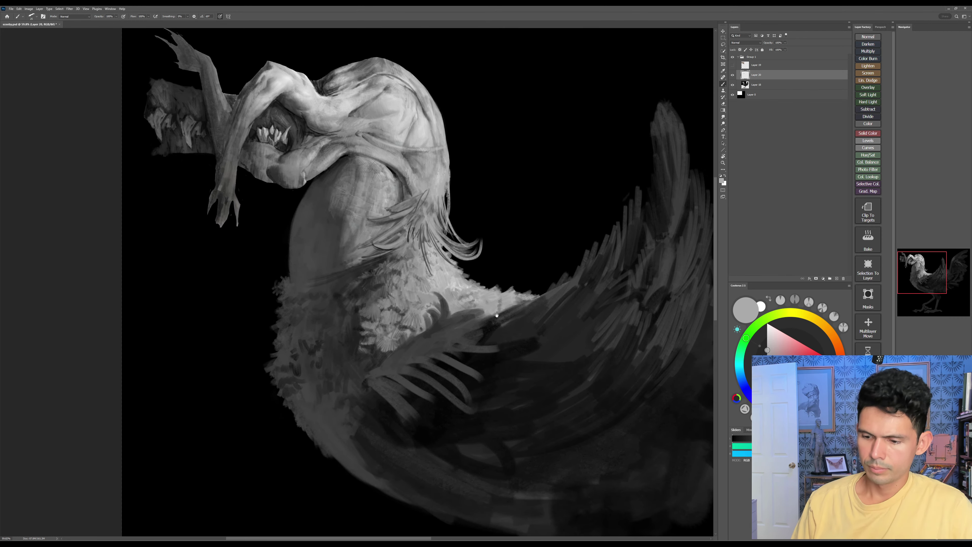
{"action": "left_click_drag", "start_coordinate": [439, 209], "coordinate": [459, 250]}
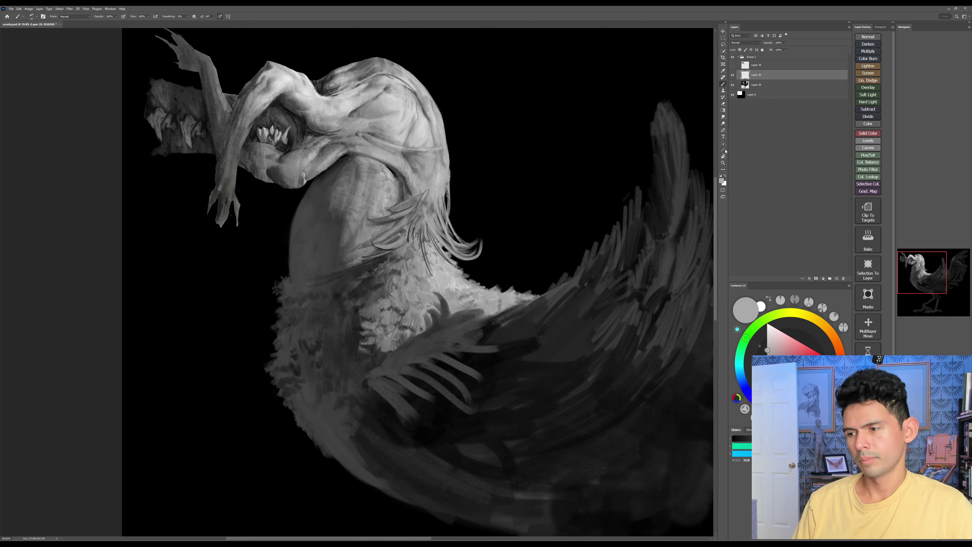
{"action": "left_click", "coordinate": [733, 75]}
{"action": "left_click", "coordinate": [733, 75]}
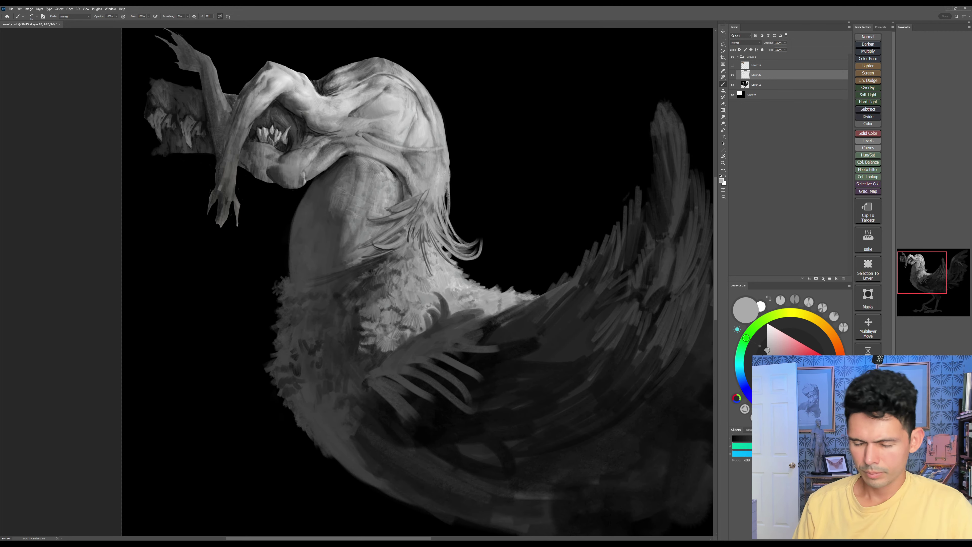
Step: Cut thin gaps between the hanging feathers behind the neck with sampled black and a smaller brush
{"action": "left_click_drag", "start_coordinate": [493, 261], "coordinate": [475, 282]}
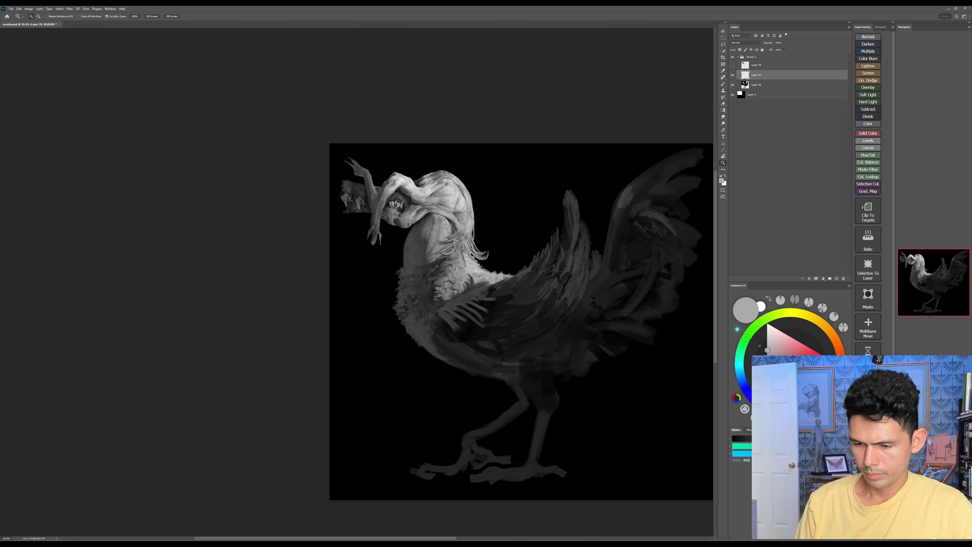
{"action": "mouse_move", "coordinate": [469, 241]}
{"action": "left_mouse_down"}
{"action": "mouse_move", "coordinate": [500, 245]}
{"action": "mouse_move", "coordinate": [495, 261]}
{"action": "left_mouse_up"}
{"action": "left_click", "coordinate": [527, 243], "text": "alt"}
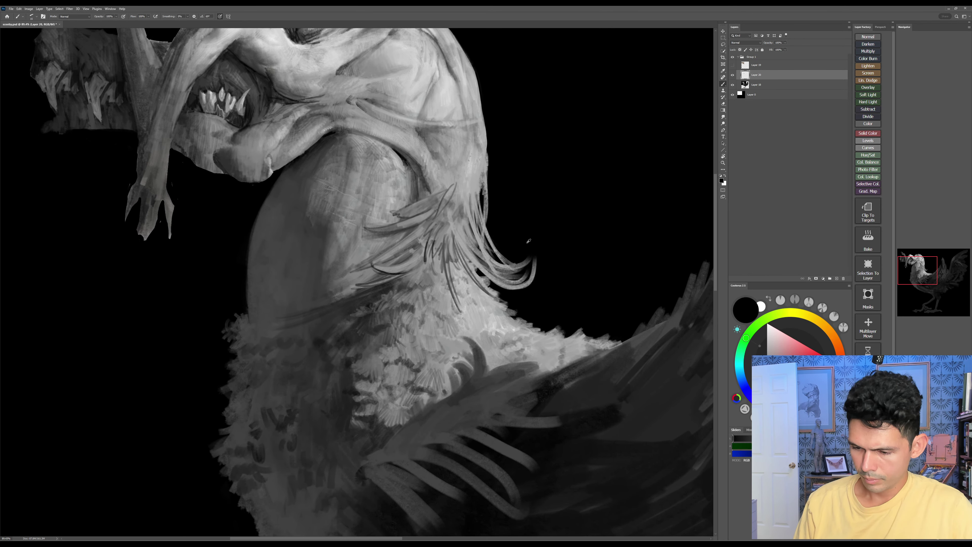
{"action": "key", "text": "["}
{"action": "mouse_move", "coordinate": [465, 208]}
{"action": "left_mouse_down"}
{"action": "mouse_move", "coordinate": [483, 253]}
{"action": "mouse_move", "coordinate": [480, 233]}
{"action": "left_mouse_up"}
{"action": "left_click_drag", "start_coordinate": [478, 211], "coordinate": [472, 242]}
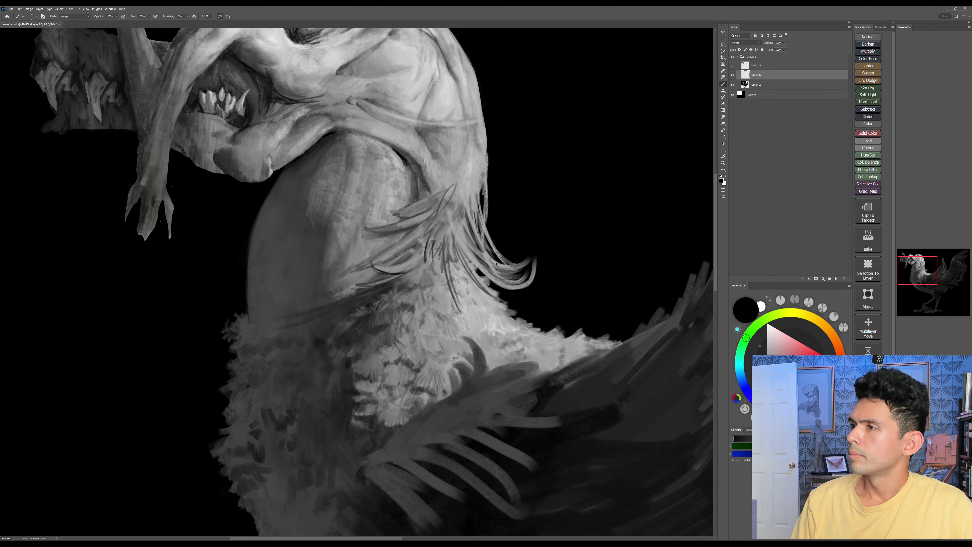
{"action": "left_click_drag", "start_coordinate": [496, 303], "coordinate": [499, 282]}
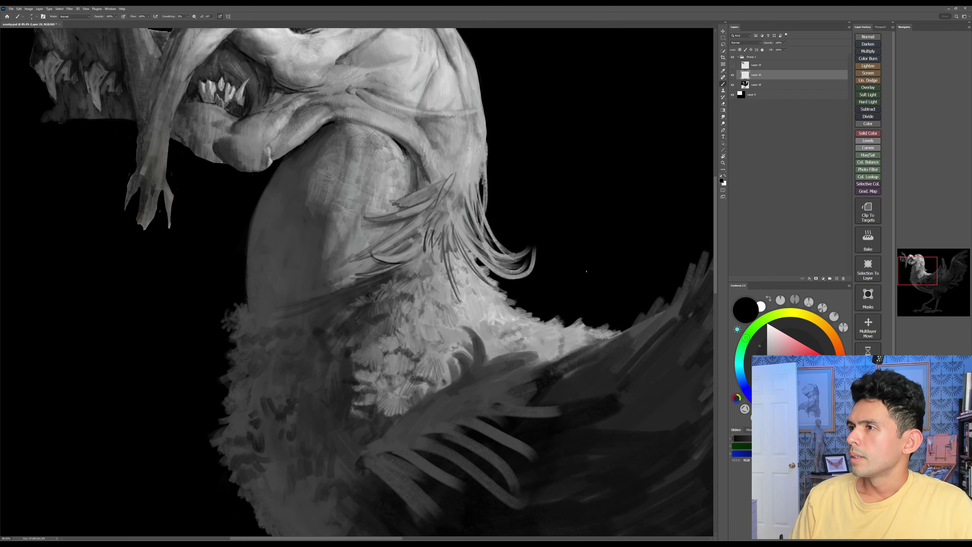
{"action": "left_click_drag", "start_coordinate": [584, 295], "coordinate": [586, 275]}
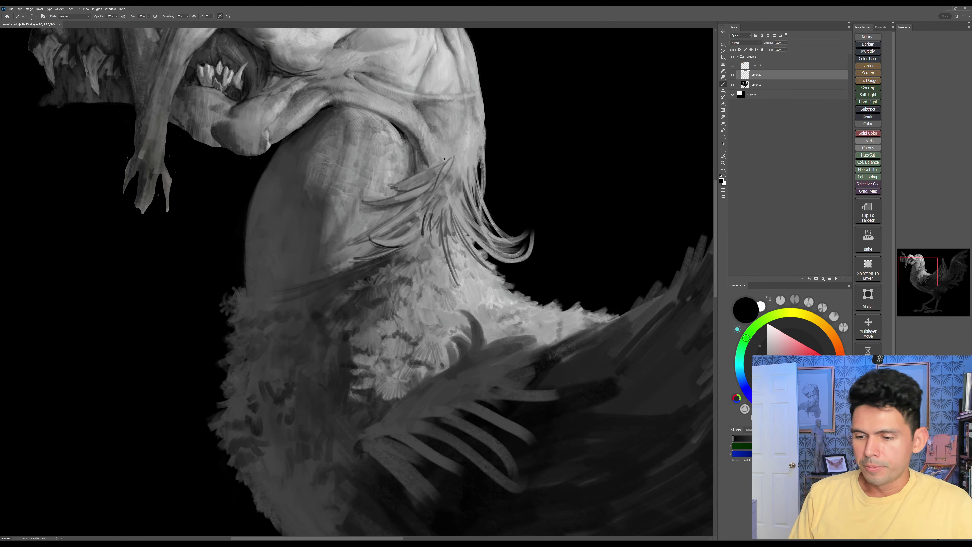
Step: Shade the upper pointed feather and the edges of the feathers below it with black and a sampled dark grey
{"action": "left_click_drag", "start_coordinate": [446, 162], "coordinate": [436, 185]}
{"action": "left_click_drag", "start_coordinate": [443, 165], "coordinate": [432, 181]}
{"action": "mouse_move", "coordinate": [439, 167]}
{"action": "left_mouse_down"}
{"action": "mouse_move", "coordinate": [428, 184]}
{"action": "mouse_move", "coordinate": [397, 190]}
{"action": "mouse_move", "coordinate": [418, 176]}
{"action": "mouse_move", "coordinate": [424, 208]}
{"action": "mouse_move", "coordinate": [448, 216]}
{"action": "mouse_move", "coordinate": [385, 193]}
{"action": "left_mouse_up"}
{"action": "key", "text": "bracketright"}
{"action": "left_click", "coordinate": [448, 219], "text": "alt"}
{"action": "key", "text": "bracketleft"}
{"action": "mouse_move", "coordinate": [395, 188]}
{"action": "left_mouse_down"}
{"action": "mouse_move", "coordinate": [371, 209]}
{"action": "mouse_move", "coordinate": [404, 200]}
{"action": "mouse_move", "coordinate": [392, 207]}
{"action": "mouse_move", "coordinate": [401, 211]}
{"action": "mouse_move", "coordinate": [355, 241]}
{"action": "left_mouse_up"}
{"action": "key", "text": "bracketleft"}
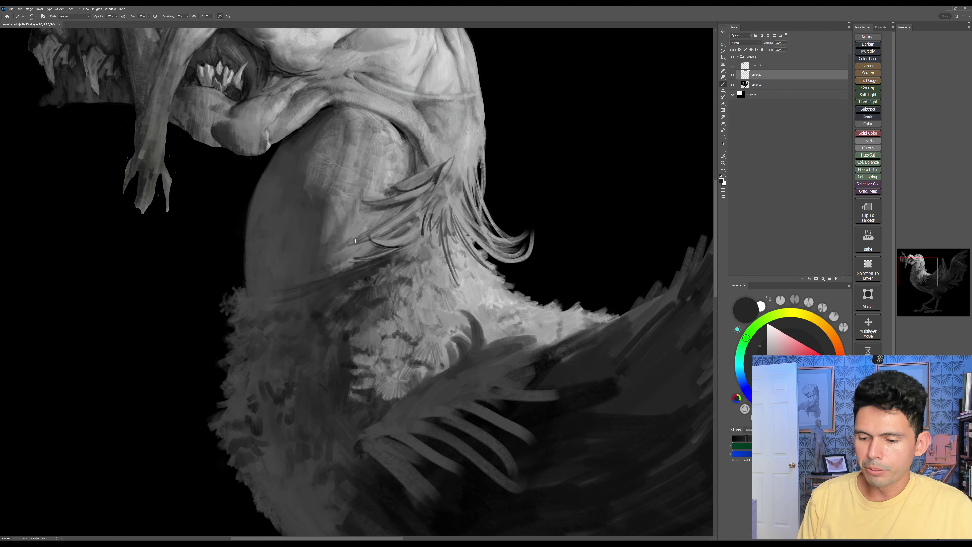
Step: Refine the feather roots beside the bulge with a fine dark stroke and a sampled light-grey touch-up
{"action": "mouse_move", "coordinate": [418, 219]}
{"action": "left_mouse_down"}
{"action": "mouse_move", "coordinate": [409, 225]}
{"action": "mouse_move", "coordinate": [416, 210]}
{"action": "mouse_move", "coordinate": [434, 246]}
{"action": "left_mouse_up"}
{"action": "key", "text": "bracketleft"}
{"action": "left_click", "coordinate": [438, 243], "text": "alt"}
{"action": "left_click_drag", "start_coordinate": [430, 237], "coordinate": [433, 244]}
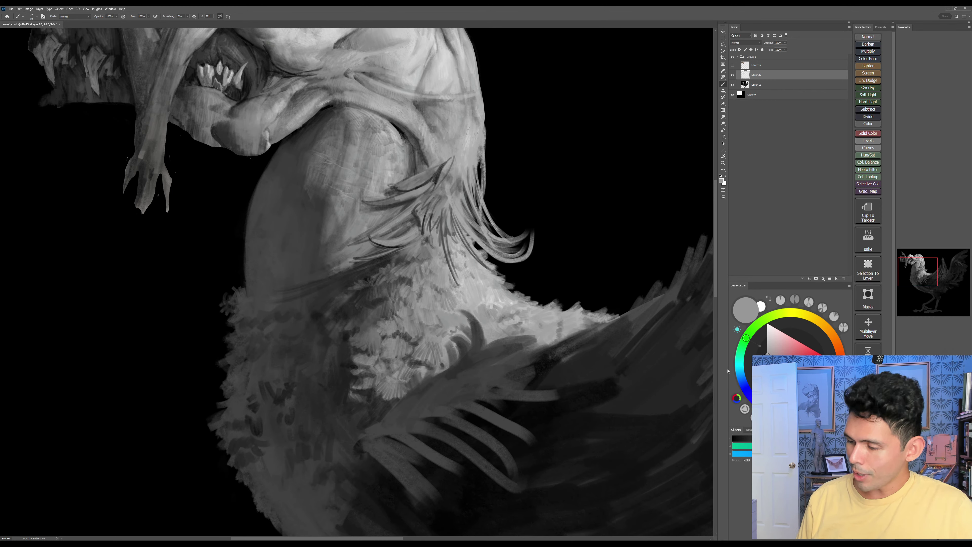
Step: Refine the feathers along the back edge of the neck with sampled dark and light-grey strokes
{"action": "left_click", "coordinate": [423, 231], "text": "alt"}
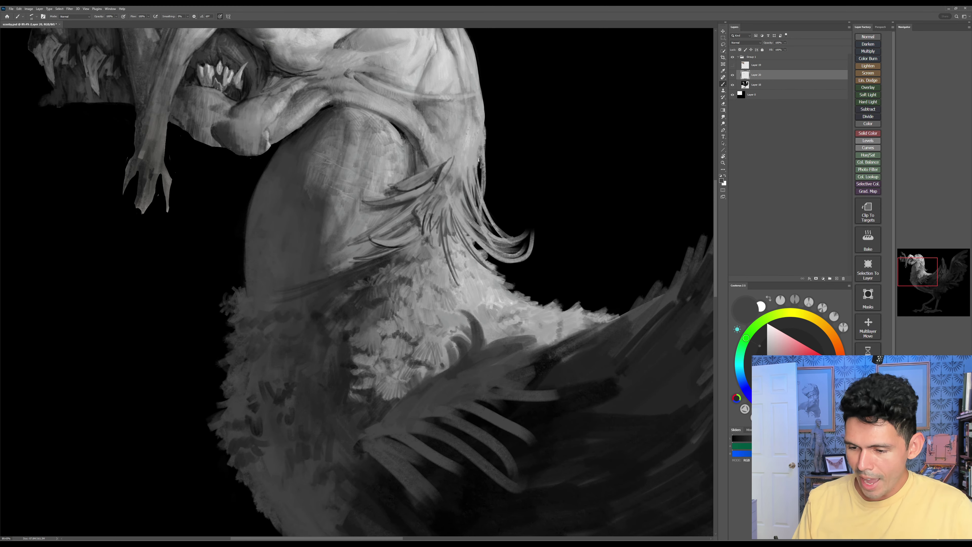
{"action": "left_click_drag", "start_coordinate": [479, 160], "coordinate": [484, 188]}
{"action": "left_click", "coordinate": [477, 153], "text": "alt"}
{"action": "key", "text": "]"}
{"action": "left_click_drag", "start_coordinate": [481, 165], "coordinate": [479, 202]}
Step: Paint broader light-grey feathers from the neck down over the top of the chest fluff
{"action": "left_click_drag", "start_coordinate": [505, 332], "coordinate": [483, 320]}
{"action": "key", "text": "]"}
{"action": "key", "text": "]"}
{"action": "key", "text": "]"}
{"action": "key", "text": "]"}
{"action": "mouse_move", "coordinate": [467, 244]}
{"action": "left_mouse_down"}
{"action": "mouse_move", "coordinate": [495, 254]}
{"action": "mouse_move", "coordinate": [489, 260]}
{"action": "left_mouse_up"}
{"action": "key", "text": "["}
{"action": "key", "text": "["}
{"action": "left_click_drag", "start_coordinate": [432, 220], "coordinate": [469, 282]}
{"action": "mouse_move", "coordinate": [426, 209]}
{"action": "left_mouse_down"}
{"action": "mouse_move", "coordinate": [443, 263]}
{"action": "mouse_move", "coordinate": [426, 270]}
{"action": "left_mouse_up"}
{"action": "key", "text": "["}
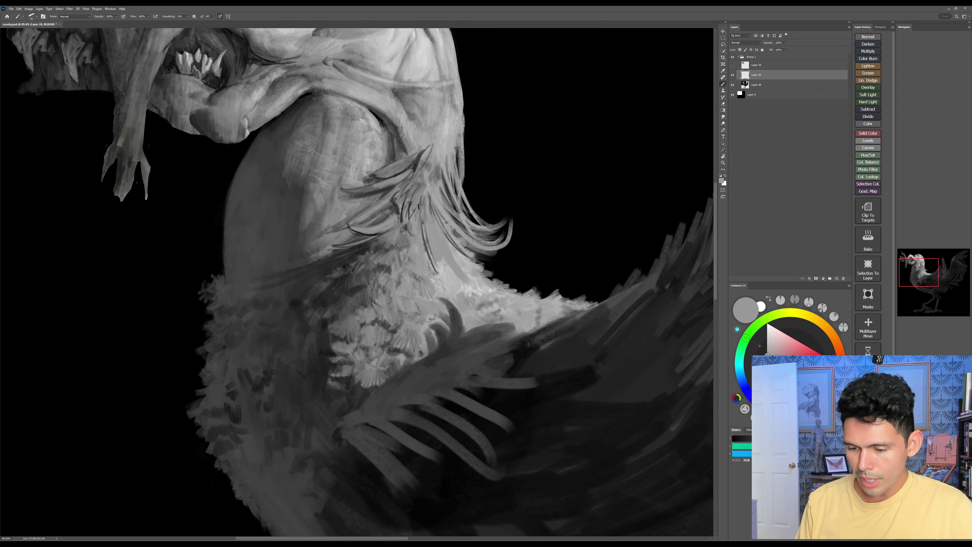
Step: Separate the long neck feathers into strands with sampled dark-grey strokes running down to the chest fluff
{"action": "left_click_drag", "start_coordinate": [531, 365], "coordinate": [529, 349]}
{"action": "left_click", "coordinate": [679, 319], "text": "alt"}
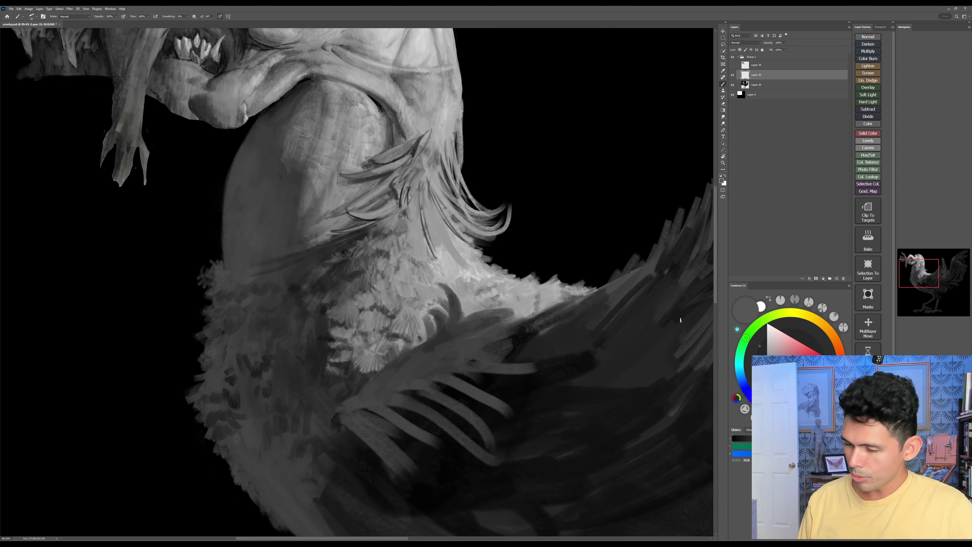
{"action": "key", "text": "["}
{"action": "key", "text": "["}
{"action": "key", "text": "["}
{"action": "left_click_drag", "start_coordinate": [409, 220], "coordinate": [424, 267]}
{"action": "key", "text": "]"}
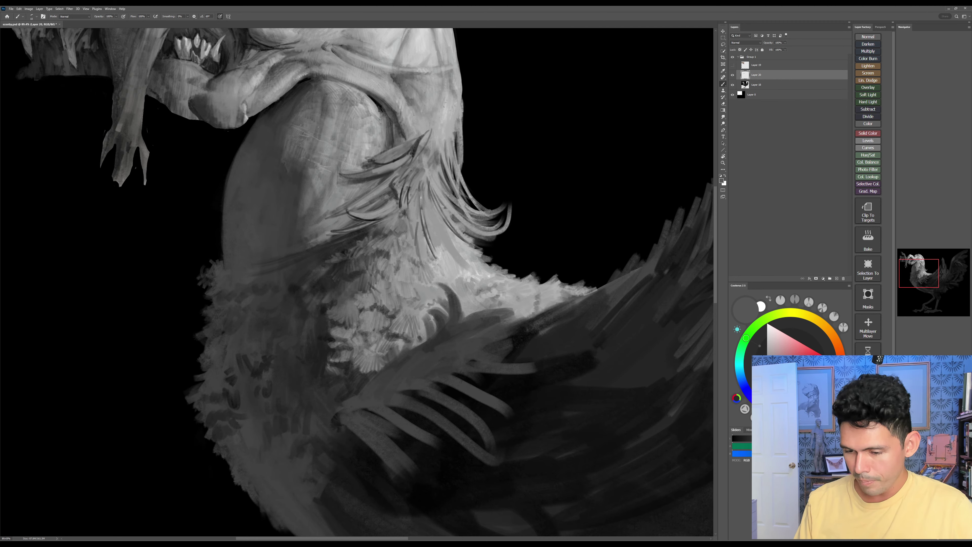
{"action": "mouse_move", "coordinate": [418, 203]}
{"action": "left_mouse_down"}
{"action": "mouse_move", "coordinate": [426, 270]}
{"action": "mouse_move", "coordinate": [429, 258]}
{"action": "left_mouse_up"}
{"action": "left_click_drag", "start_coordinate": [431, 200], "coordinate": [469, 269]}
{"action": "mouse_move", "coordinate": [436, 221]}
{"action": "left_mouse_down"}
{"action": "mouse_move", "coordinate": [461, 265]}
{"action": "mouse_move", "coordinate": [437, 248]}
{"action": "mouse_move", "coordinate": [464, 265]}
{"action": "left_mouse_up"}
{"action": "key", "text": "]"}
{"action": "left_click_drag", "start_coordinate": [448, 222], "coordinate": [465, 258]}
{"action": "left_click_drag", "start_coordinate": [436, 206], "coordinate": [445, 224]}
{"action": "left_click_drag", "start_coordinate": [428, 197], "coordinate": [446, 230]}
{"action": "left_click_drag", "start_coordinate": [451, 232], "coordinate": [469, 253]}
{"action": "left_click_drag", "start_coordinate": [576, 395], "coordinate": [565, 454]}
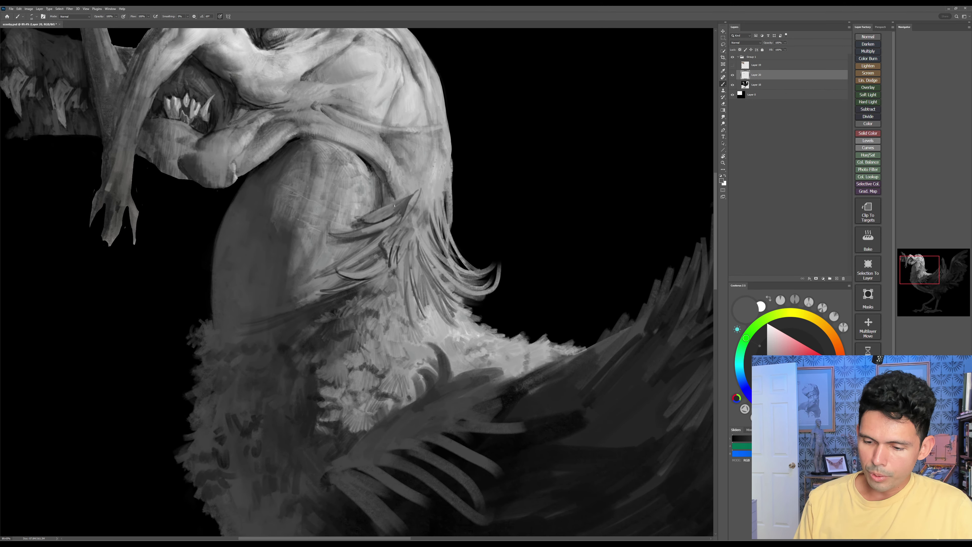
Step: Rework the upper pointed feather over the bulge with dark strokes and sampled mid-grey touches
{"action": "left_click_drag", "start_coordinate": [410, 190], "coordinate": [373, 209]}
{"action": "left_click", "coordinate": [394, 188], "text": "alt"}
{"action": "key", "text": "bracketright"}
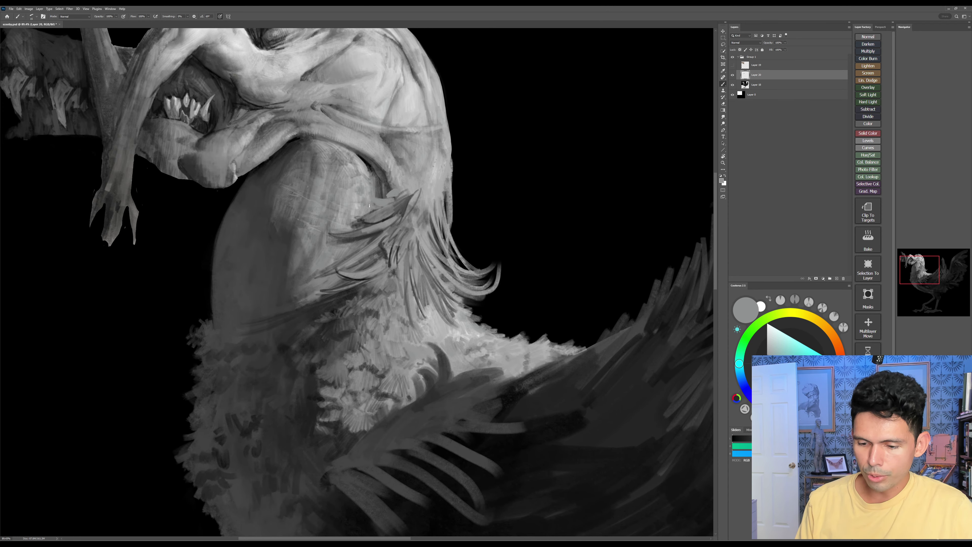
{"action": "left_click", "coordinate": [401, 196], "text": "alt"}
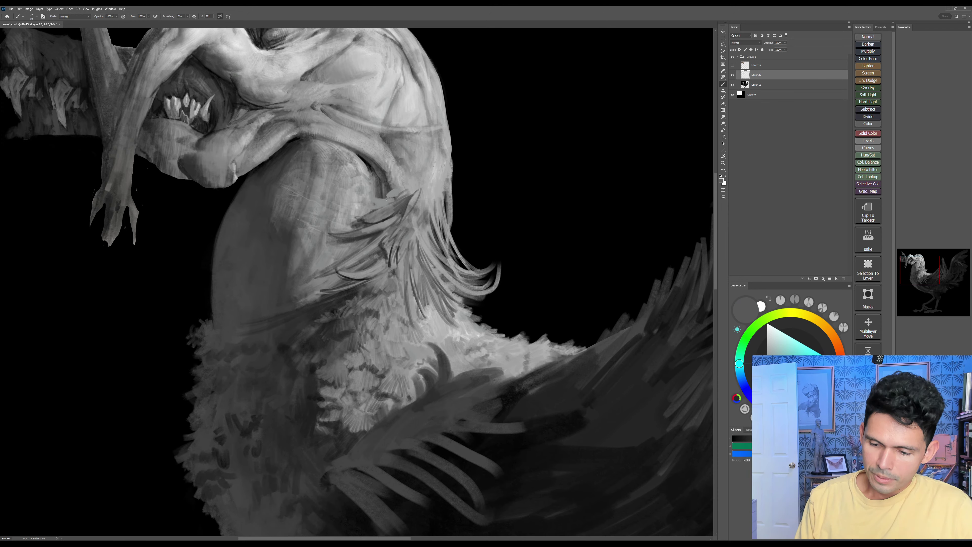
{"action": "mouse_move", "coordinate": [371, 200]}
{"action": "left_mouse_down"}
{"action": "mouse_move", "coordinate": [381, 206]}
{"action": "mouse_move", "coordinate": [362, 211]}
{"action": "left_mouse_up"}
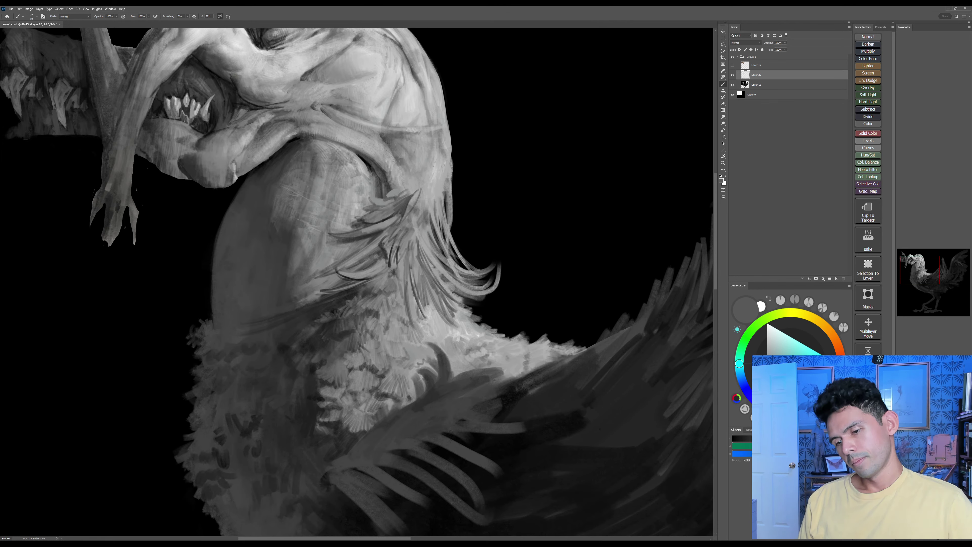
Step: Add loose light-grey wisps along the back contour of the neck with a sampled tone and larger brush
{"action": "left_click", "coordinate": [449, 177], "text": "alt"}
{"action": "key", "text": "bracketright"}
{"action": "mouse_move", "coordinate": [452, 173]}
{"action": "left_mouse_down"}
{"action": "mouse_move", "coordinate": [455, 222]}
{"action": "mouse_move", "coordinate": [455, 212]}
{"action": "left_mouse_up"}
{"action": "left_click_drag", "start_coordinate": [451, 155], "coordinate": [456, 187]}
{"action": "left_click_drag", "start_coordinate": [452, 152], "coordinate": [447, 212]}
{"action": "left_click_drag", "start_coordinate": [447, 191], "coordinate": [448, 217]}
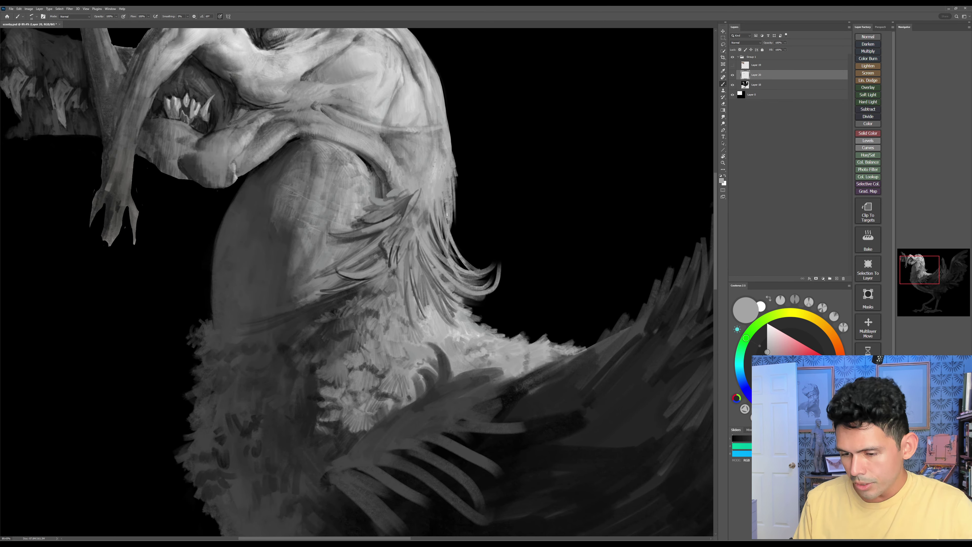
Step: Choose a dark grey and paint shadow strokes between the long feathers at the back of the neck
{"action": "left_click_drag", "start_coordinate": [524, 386], "coordinate": [528, 364]}
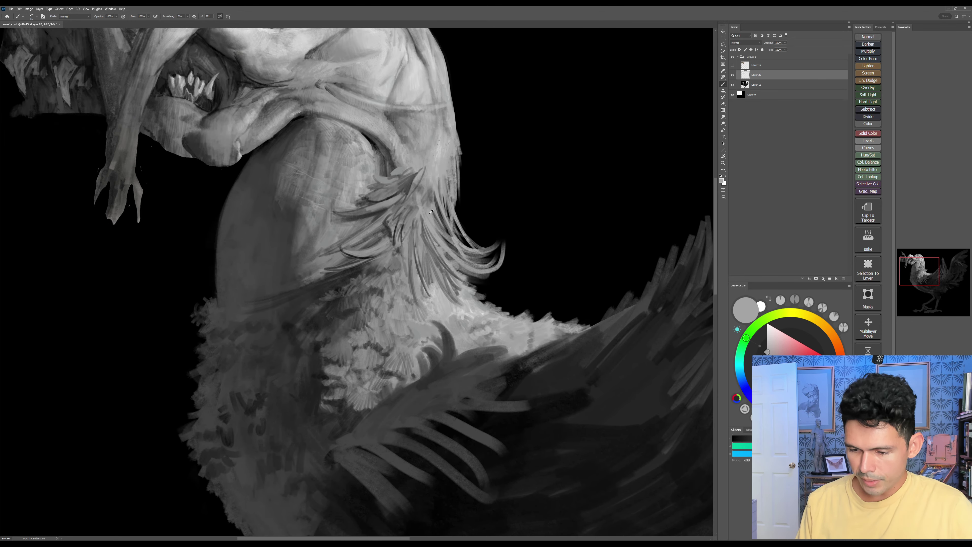
{"action": "left_click", "coordinate": [768, 382]}
{"action": "key", "text": "alt+w"}
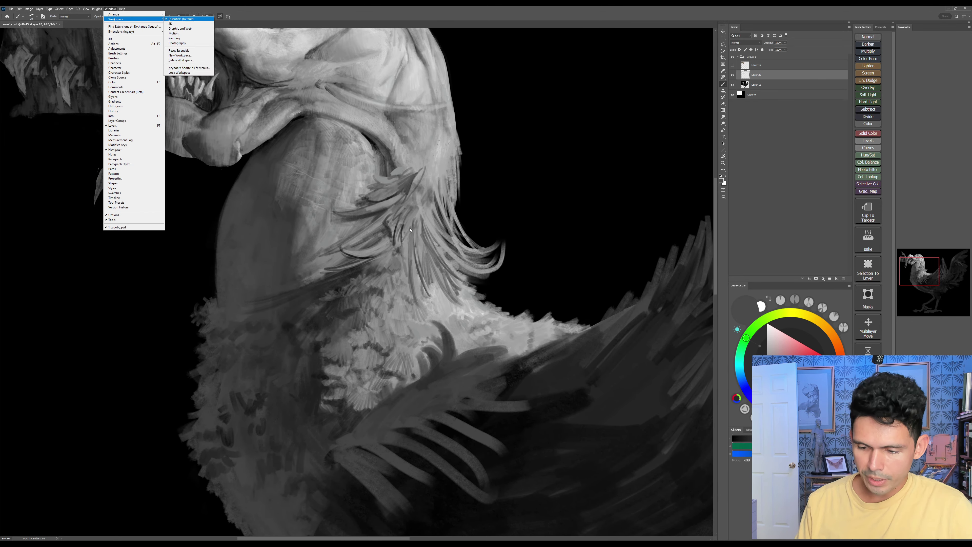
{"action": "key", "text": "Escape"}
{"action": "key", "text": "bracketright"}
{"action": "mouse_move", "coordinate": [419, 218]}
{"action": "left_mouse_down"}
{"action": "mouse_move", "coordinate": [422, 270]}
{"action": "mouse_move", "coordinate": [447, 249]}
{"action": "mouse_move", "coordinate": [435, 227]}
{"action": "mouse_move", "coordinate": [455, 247]}
{"action": "left_mouse_up"}
{"action": "key", "text": "bracketleft"}
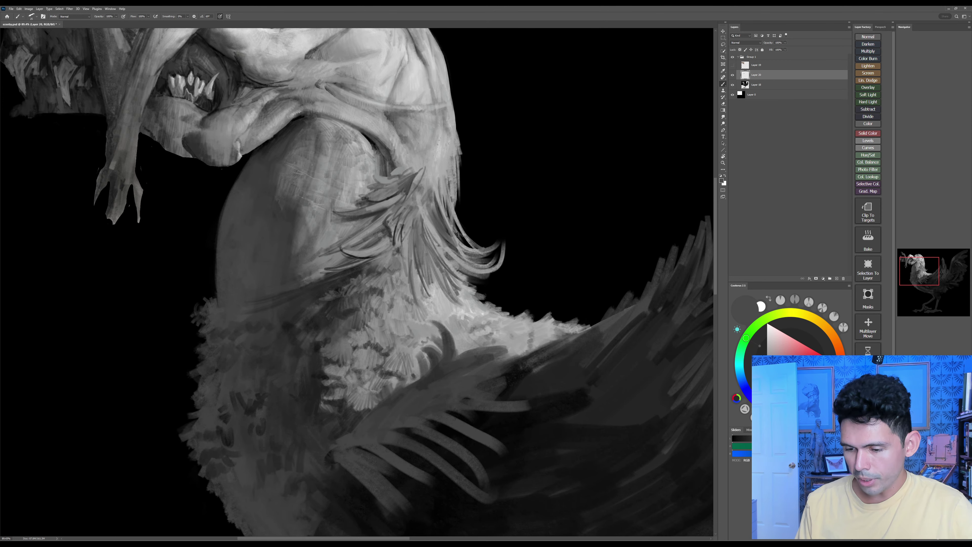
{"action": "left_click_drag", "start_coordinate": [442, 196], "coordinate": [459, 236]}
{"action": "mouse_move", "coordinate": [442, 201]}
{"action": "left_mouse_down"}
{"action": "mouse_move", "coordinate": [454, 233]}
{"action": "mouse_move", "coordinate": [438, 293]}
{"action": "left_mouse_up"}
{"action": "mouse_move", "coordinate": [426, 251]}
{"action": "left_mouse_down"}
{"action": "mouse_move", "coordinate": [437, 299]}
{"action": "mouse_move", "coordinate": [421, 306]}
{"action": "left_mouse_up"}
Step: Shade the front group of hanging neck feathers above the chest fluff with a larger brush
{"action": "key", "text": "bracketright"}
{"action": "left_click_drag", "start_coordinate": [406, 242], "coordinate": [407, 301]}
{"action": "mouse_move", "coordinate": [400, 247]}
{"action": "left_mouse_down"}
{"action": "mouse_move", "coordinate": [398, 304]}
{"action": "mouse_move", "coordinate": [390, 290]}
{"action": "left_mouse_up"}
{"action": "mouse_move", "coordinate": [391, 258]}
{"action": "left_mouse_down"}
{"action": "mouse_move", "coordinate": [380, 289]}
{"action": "mouse_move", "coordinate": [371, 283]}
{"action": "left_mouse_up"}
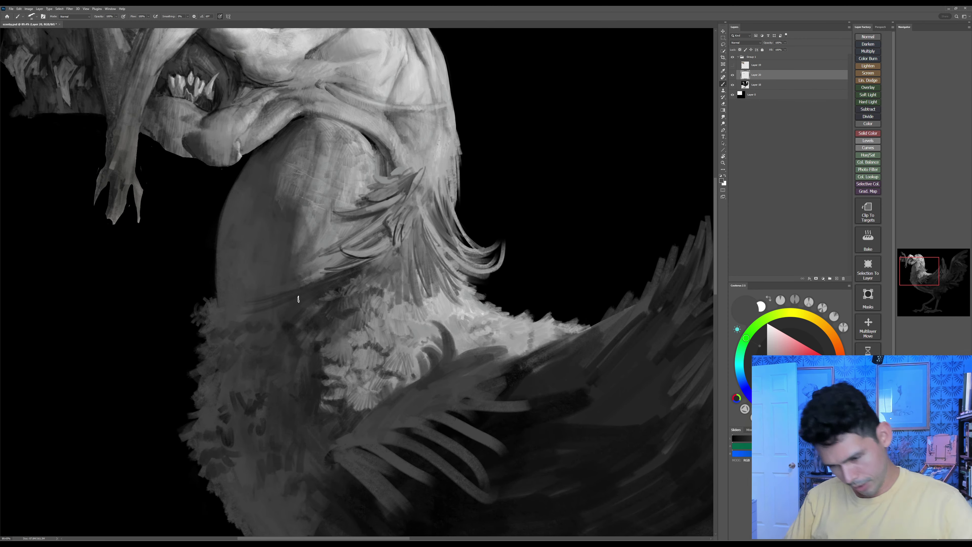
Step: Paint light-grey tufts between the hanging feather tips, using a tone sampled from the chest fluff
{"action": "left_click", "coordinate": [444, 301], "text": "alt"}
{"action": "key", "text": "bracketleft"}
{"action": "left_click_drag", "start_coordinate": [425, 280], "coordinate": [418, 300]}
{"action": "left_click_drag", "start_coordinate": [422, 280], "coordinate": [415, 311]}
{"action": "left_click_drag", "start_coordinate": [414, 286], "coordinate": [405, 314]}
{"action": "left_click_drag", "start_coordinate": [403, 293], "coordinate": [390, 308]}
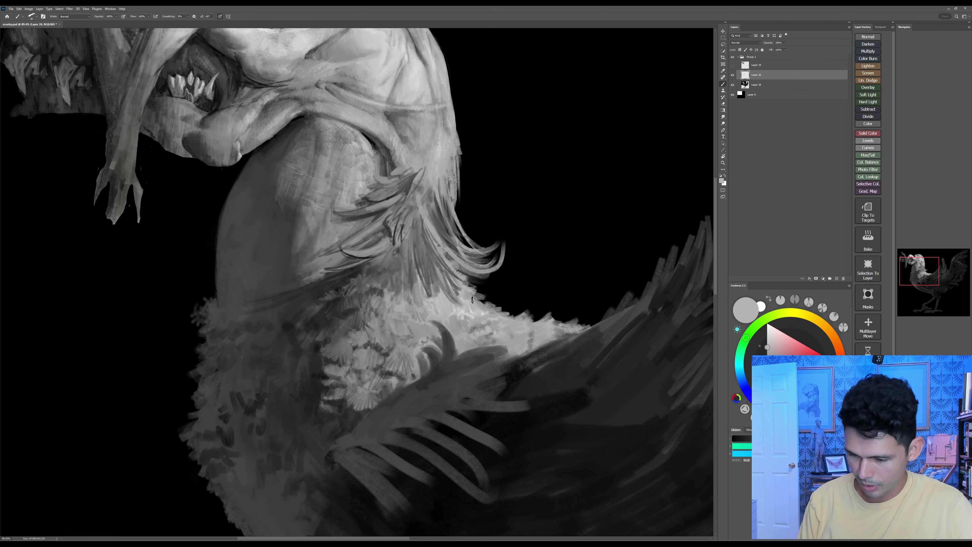
Step: Brighten the lower-back fluff with light-grey strokes and larger strokes in a newly picked near-white
{"action": "left_click_drag", "start_coordinate": [473, 300], "coordinate": [492, 339]}
{"action": "mouse_move", "coordinate": [508, 329]}
{"action": "left_mouse_down"}
{"action": "mouse_move", "coordinate": [487, 333]}
{"action": "mouse_move", "coordinate": [471, 318]}
{"action": "left_mouse_up"}
{"action": "left_click", "coordinate": [767, 336]}
{"action": "key", "text": "bracketright"}
{"action": "mouse_move", "coordinate": [450, 313]}
{"action": "left_mouse_down"}
{"action": "mouse_move", "coordinate": [453, 329]}
{"action": "mouse_move", "coordinate": [511, 318]}
{"action": "left_mouse_up"}
{"action": "left_click_drag", "start_coordinate": [502, 324], "coordinate": [518, 331]}
{"action": "mouse_move", "coordinate": [520, 317]}
{"action": "left_mouse_down"}
{"action": "mouse_move", "coordinate": [527, 337]}
{"action": "mouse_move", "coordinate": [515, 353]}
{"action": "mouse_move", "coordinate": [541, 342]}
{"action": "left_mouse_up"}
{"action": "key", "text": "bracketright"}
{"action": "left_click_drag", "start_coordinate": [548, 320], "coordinate": [537, 339]}
{"action": "left_click_drag", "start_coordinate": [516, 315], "coordinate": [507, 318]}
{"action": "mouse_move", "coordinate": [502, 312]}
{"action": "left_mouse_down"}
{"action": "mouse_move", "coordinate": [491, 318]}
{"action": "mouse_move", "coordinate": [512, 323]}
{"action": "left_mouse_up"}
{"action": "left_click_drag", "start_coordinate": [549, 326], "coordinate": [552, 333]}
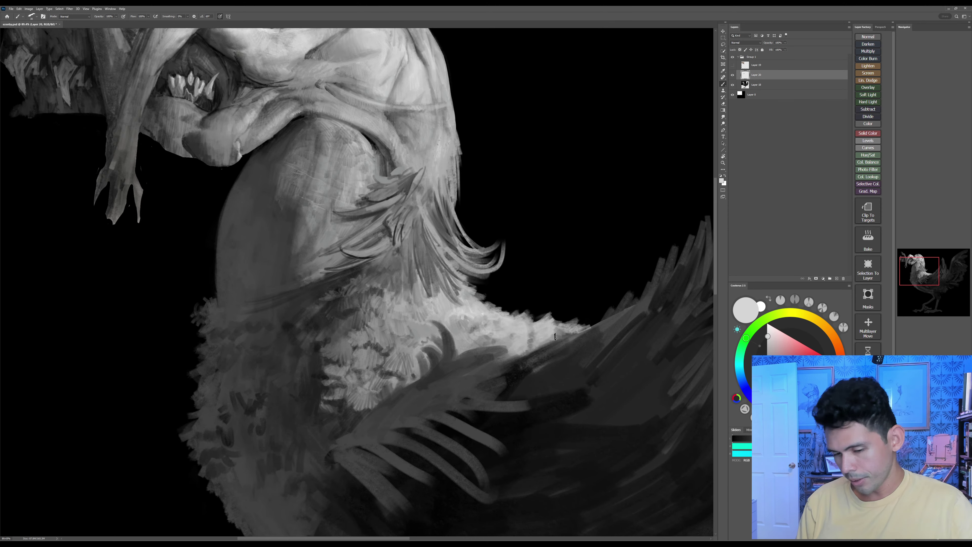
Step: Sample a dark grey from the edge of the chest fluff and paint strokes below its light tufts
{"action": "left_click", "coordinate": [325, 377], "text": "alt"}
{"action": "left_click_drag", "start_coordinate": [399, 413], "coordinate": [429, 350]}
{"action": "key", "text": "]"}
{"action": "left_click_drag", "start_coordinate": [339, 362], "coordinate": [338, 376]}
{"action": "left_click_drag", "start_coordinate": [349, 371], "coordinate": [335, 415]}
{"action": "mouse_move", "coordinate": [337, 391]}
{"action": "left_mouse_down"}
{"action": "mouse_move", "coordinate": [340, 368]}
{"action": "mouse_move", "coordinate": [321, 384]}
{"action": "mouse_move", "coordinate": [337, 428]}
{"action": "mouse_move", "coordinate": [298, 431]}
{"action": "left_mouse_up"}
Step: Paint short dark-grey feather strokes over the front of the lower chest with a larger brush
{"action": "key", "text": "]"}
{"action": "left_click_drag", "start_coordinate": [311, 415], "coordinate": [301, 449]}
{"action": "left_click_drag", "start_coordinate": [311, 434], "coordinate": [309, 450]}
{"action": "mouse_move", "coordinate": [322, 434]}
{"action": "left_mouse_down"}
{"action": "mouse_move", "coordinate": [318, 450]}
{"action": "mouse_move", "coordinate": [329, 452]}
{"action": "left_mouse_up"}
{"action": "left_click_drag", "start_coordinate": [317, 462], "coordinate": [304, 478]}
{"action": "left_click_drag", "start_coordinate": [295, 442], "coordinate": [285, 453]}
{"action": "left_click_drag", "start_coordinate": [280, 433], "coordinate": [276, 452]}
{"action": "mouse_move", "coordinate": [273, 403]}
{"action": "left_mouse_down"}
{"action": "mouse_move", "coordinate": [268, 425]}
{"action": "mouse_move", "coordinate": [264, 413]}
{"action": "left_mouse_up"}
{"action": "left_click_drag", "start_coordinate": [283, 373], "coordinate": [277, 393]}
{"action": "left_click_drag", "start_coordinate": [436, 347], "coordinate": [478, 403]}
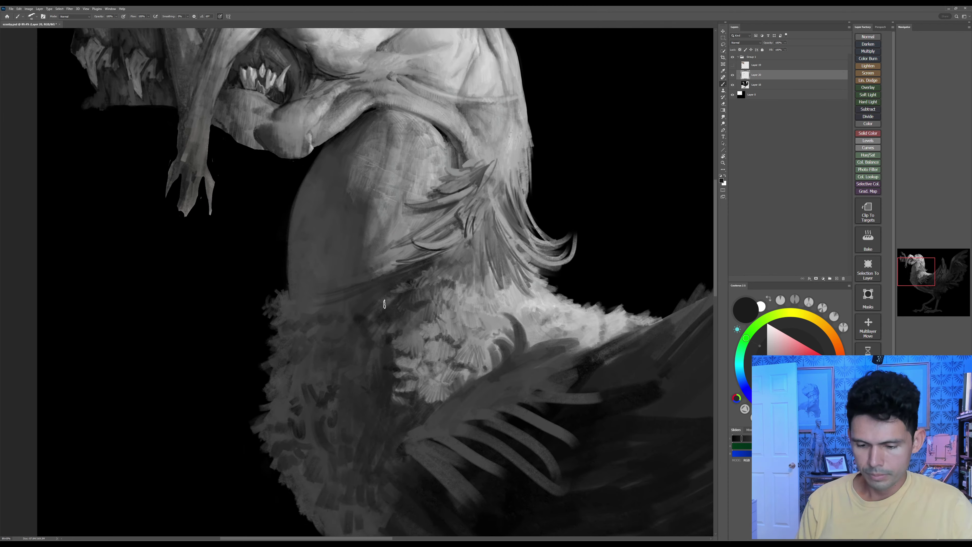
Step: Sample a dark grey from the base of the neck and paint thin feather tips at its front edge with a smaller brush
{"action": "left_click", "coordinate": [333, 302], "text": "alt"}
{"action": "key", "text": "["}
{"action": "key", "text": "["}
{"action": "key", "text": "["}
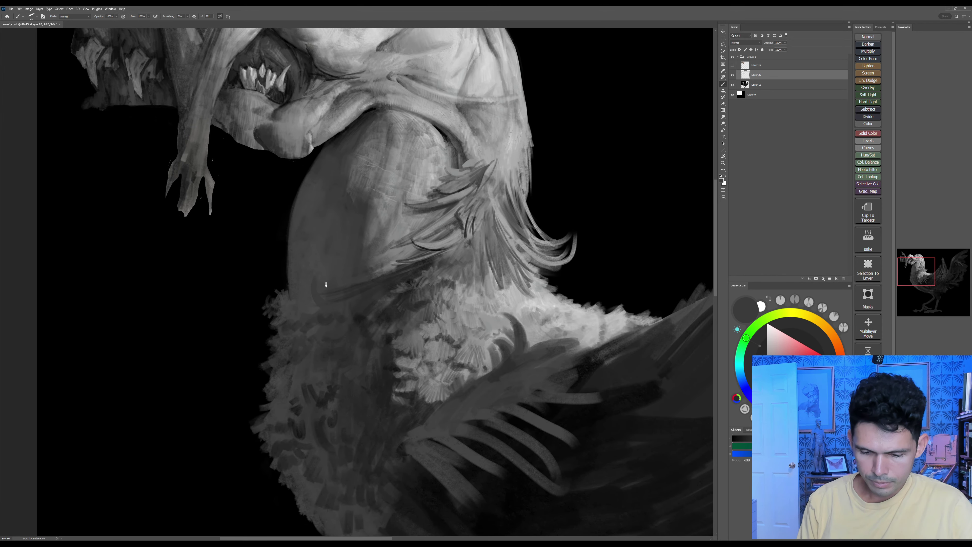
{"action": "left_click_drag", "start_coordinate": [281, 276], "coordinate": [284, 291]}
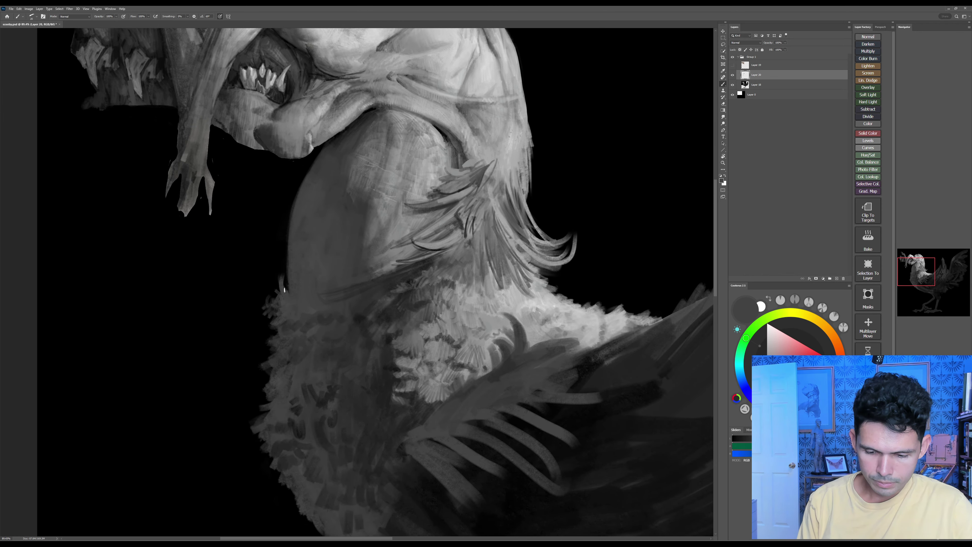
Step: Save the file and paint mid-grey tufts around the base of the neck and upper chest, using a tone sampled from the plumage
{"action": "left_click", "coordinate": [400, 286], "text": "alt"}
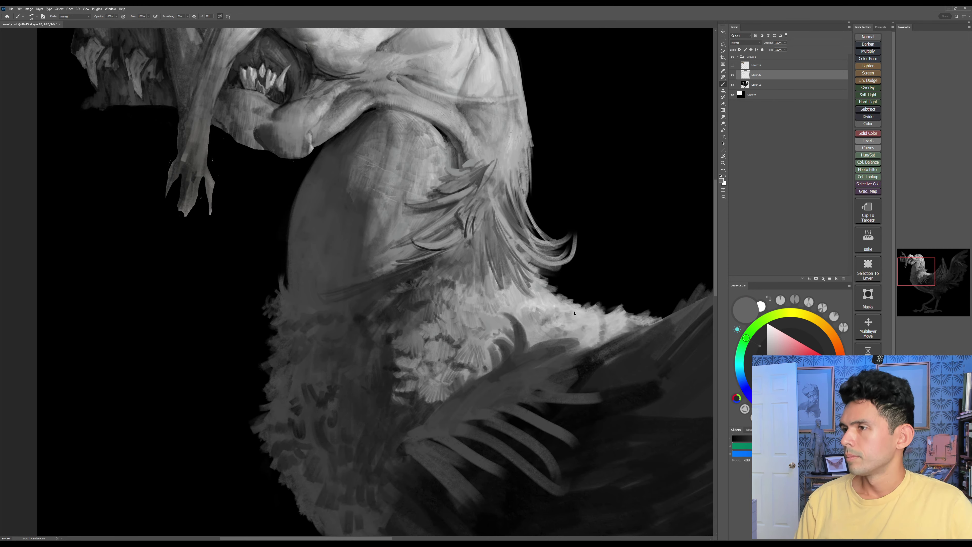
{"action": "key", "text": "ctrl+s"}
{"action": "left_click_drag", "start_coordinate": [553, 318], "coordinate": [568, 274]}
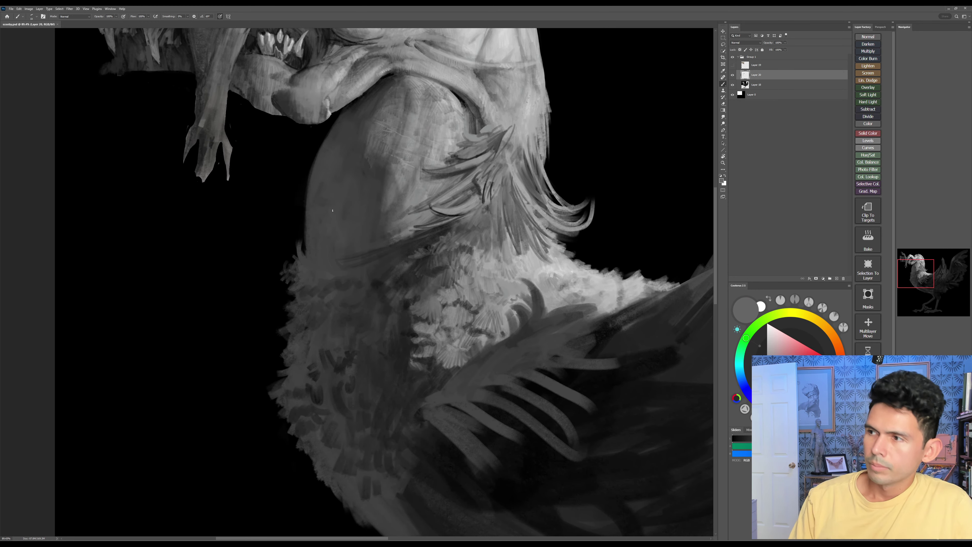
{"action": "mouse_move", "coordinate": [297, 248]}
{"action": "left_mouse_down"}
{"action": "mouse_move", "coordinate": [314, 277]}
{"action": "mouse_move", "coordinate": [295, 271]}
{"action": "mouse_move", "coordinate": [316, 284]}
{"action": "mouse_move", "coordinate": [316, 233]}
{"action": "mouse_move", "coordinate": [323, 288]}
{"action": "mouse_move", "coordinate": [336, 263]}
{"action": "mouse_move", "coordinate": [311, 256]}
{"action": "mouse_move", "coordinate": [320, 258]}
{"action": "mouse_move", "coordinate": [288, 293]}
{"action": "left_mouse_up"}
{"action": "key", "text": "bracketright"}
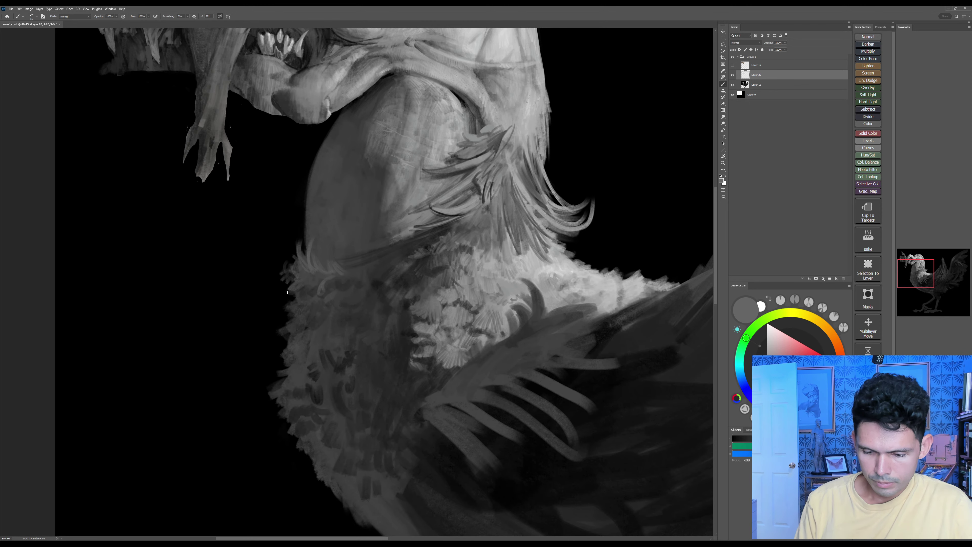
{"action": "mouse_move", "coordinate": [346, 262]}
{"action": "left_mouse_down"}
{"action": "mouse_move", "coordinate": [363, 275]}
{"action": "mouse_move", "coordinate": [341, 307]}
{"action": "left_mouse_up"}
{"action": "mouse_move", "coordinate": [355, 303]}
{"action": "left_mouse_down"}
{"action": "mouse_move", "coordinate": [334, 302]}
{"action": "mouse_move", "coordinate": [305, 338]}
{"action": "left_mouse_up"}
Step: Add short mid-grey feather strokes down the front of the chest with a larger brush, and save the file
{"action": "key", "text": "bracketright"}
{"action": "left_click_drag", "start_coordinate": [320, 325], "coordinate": [316, 347]}
{"action": "left_click_drag", "start_coordinate": [324, 334], "coordinate": [325, 346]}
{"action": "left_click_drag", "start_coordinate": [308, 335], "coordinate": [299, 355]}
{"action": "left_click_drag", "start_coordinate": [295, 344], "coordinate": [293, 358]}
{"action": "left_click_drag", "start_coordinate": [312, 361], "coordinate": [310, 368]}
{"action": "left_click_drag", "start_coordinate": [318, 349], "coordinate": [315, 366]}
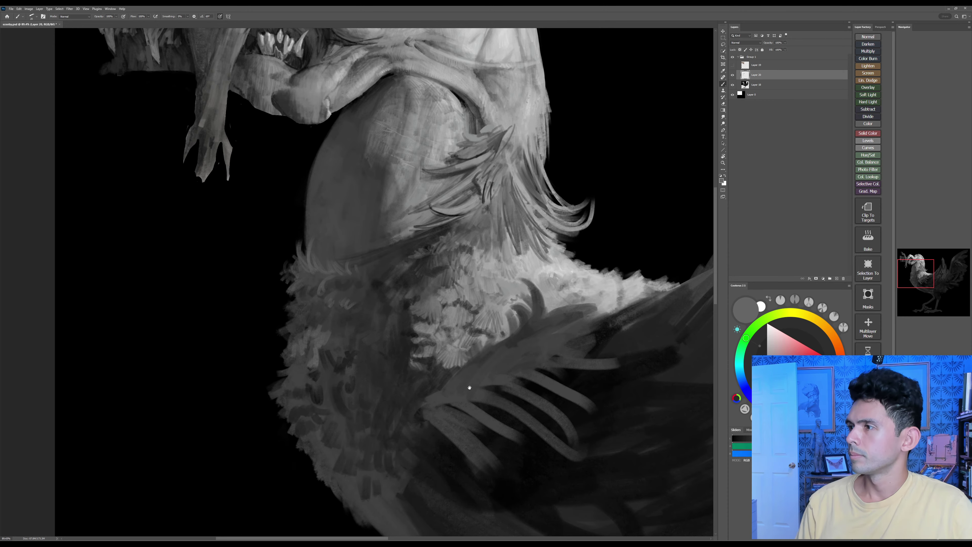
{"action": "left_click_drag", "start_coordinate": [470, 388], "coordinate": [454, 348]}
{"action": "key", "text": "ctrl+s"}
{"action": "left_click_drag", "start_coordinate": [479, 383], "coordinate": [445, 364]}
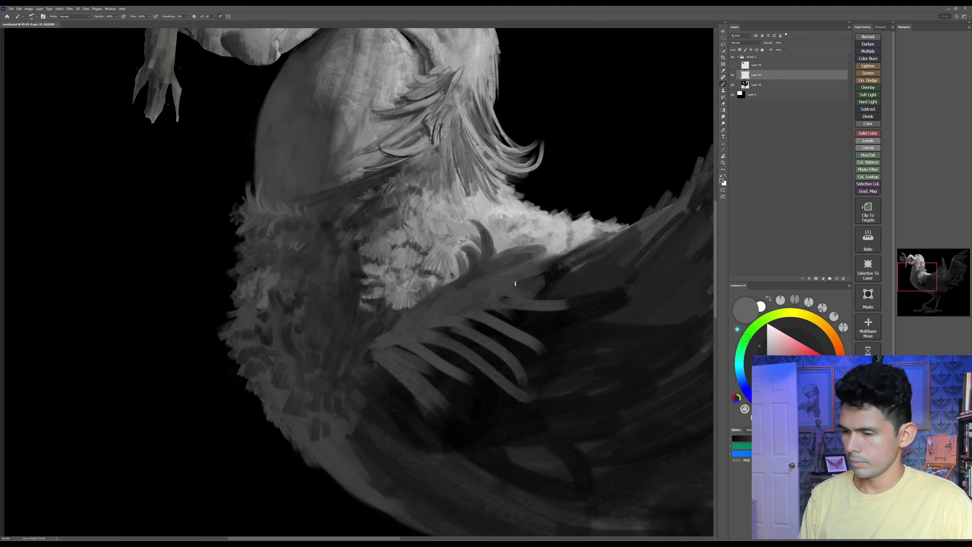
Step: Refine the tufts of the light chest fluff with short strokes in grey tones sampled from it
{"action": "left_click", "coordinate": [403, 257], "text": "alt"}
{"action": "left_click_drag", "start_coordinate": [409, 251], "coordinate": [408, 263]}
{"action": "mouse_move", "coordinate": [417, 248]}
{"action": "left_mouse_down"}
{"action": "mouse_move", "coordinate": [412, 257]}
{"action": "mouse_move", "coordinate": [387, 234]}
{"action": "mouse_move", "coordinate": [399, 229]}
{"action": "left_mouse_up"}
{"action": "left_click", "coordinate": [394, 223], "text": "alt"}
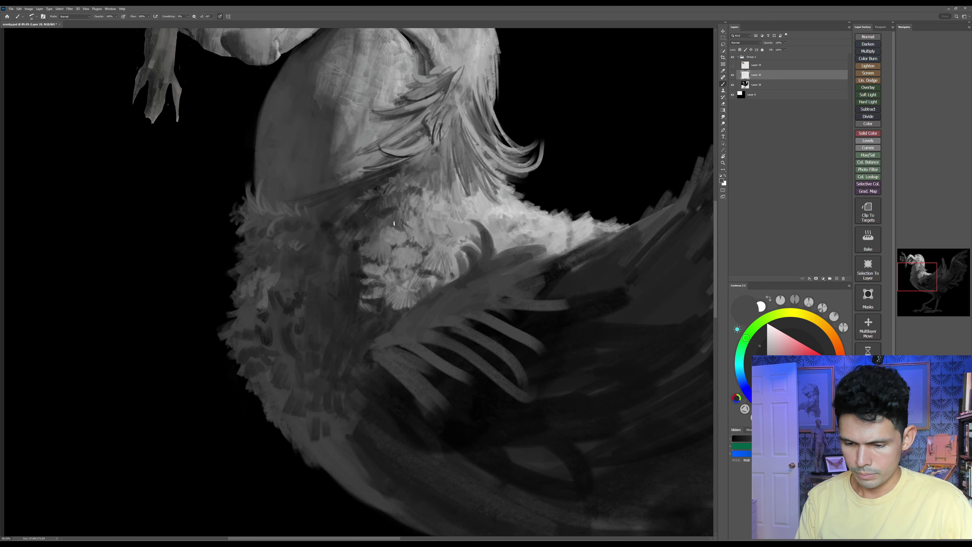
{"action": "left_click", "coordinate": [413, 235], "text": "alt"}
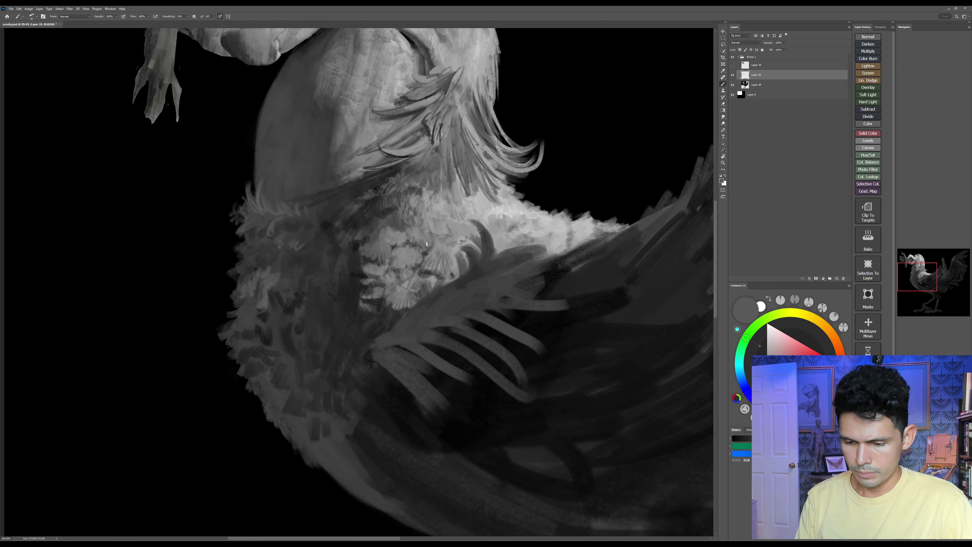
{"action": "mouse_move", "coordinate": [429, 253]}
{"action": "left_mouse_down"}
{"action": "mouse_move", "coordinate": [434, 232]}
{"action": "mouse_move", "coordinate": [466, 226]}
{"action": "left_mouse_up"}
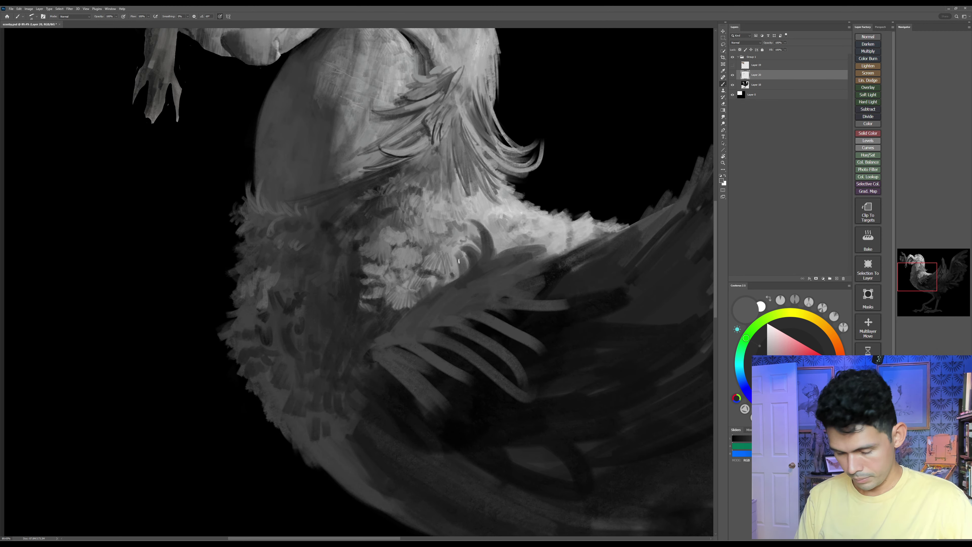
Step: Sample a near-black and paint strokes along the upper edge of the wing's shoulder with a larger brush
{"action": "key", "text": "ctrl+space"}
{"action": "left_click_drag", "start_coordinate": [524, 336], "coordinate": [478, 357]}
{"action": "key", "text": "space"}
{"action": "mouse_move", "coordinate": [478, 357]}
{"action": "left_mouse_down"}
{"action": "mouse_move", "coordinate": [394, 329]}
{"action": "mouse_move", "coordinate": [403, 301]}
{"action": "left_mouse_up"}
{"action": "left_click", "coordinate": [409, 328], "text": "alt"}
{"action": "key", "text": "bracketright"}
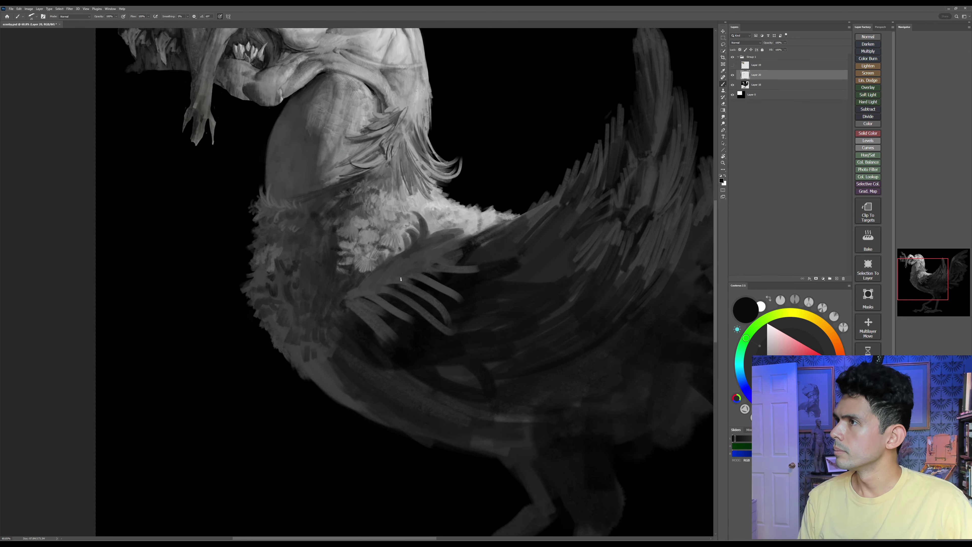
{"action": "key", "text": "bracketright"}
{"action": "key", "text": "bracketright"}
{"action": "key", "text": "bracketright"}
{"action": "key", "text": "bracketright"}
{"action": "left_click_drag", "start_coordinate": [364, 281], "coordinate": [383, 271]}
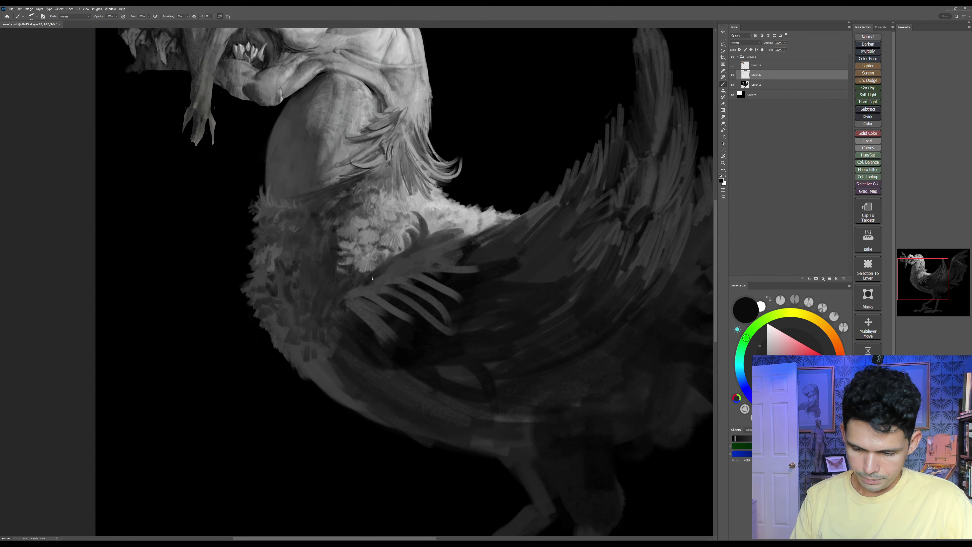
{"action": "mouse_move", "coordinate": [379, 279]}
{"action": "left_mouse_down"}
{"action": "mouse_move", "coordinate": [380, 232]}
{"action": "mouse_move", "coordinate": [384, 273]}
{"action": "mouse_move", "coordinate": [393, 277]}
{"action": "mouse_move", "coordinate": [419, 265]}
{"action": "left_mouse_up"}
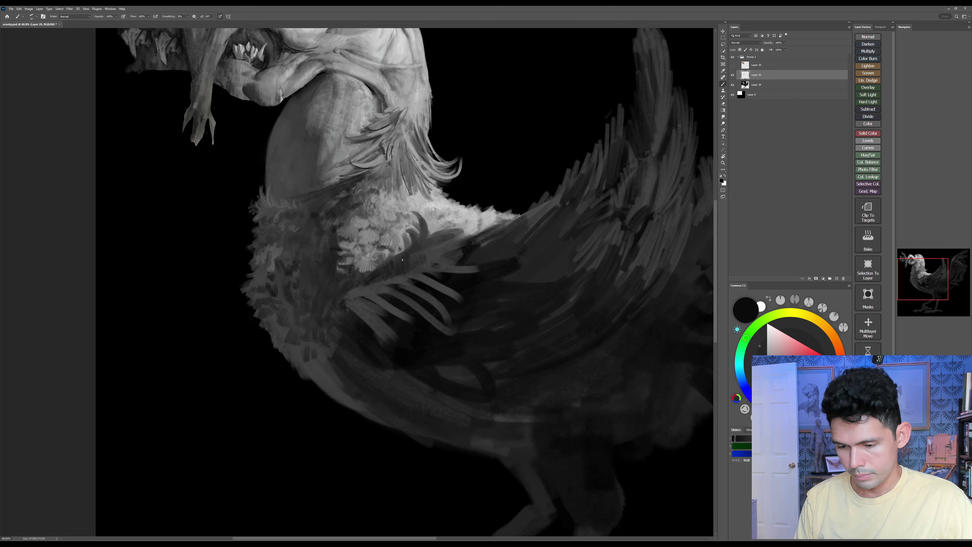
Step: Paint near-black strokes over the base of the striped wing feathers, reducing the brush size along the way
{"action": "key", "text": "x"}
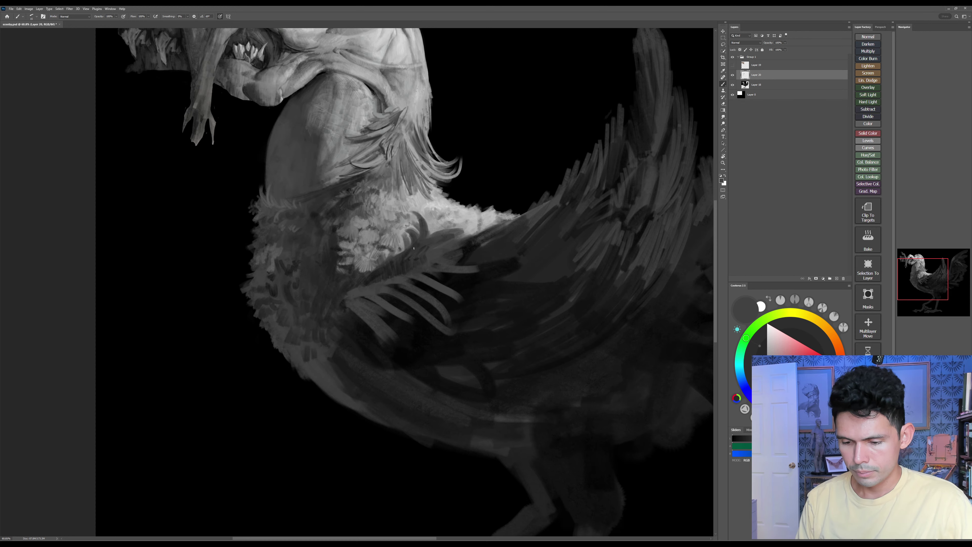
{"action": "left_click_drag", "start_coordinate": [444, 280], "coordinate": [441, 260]}
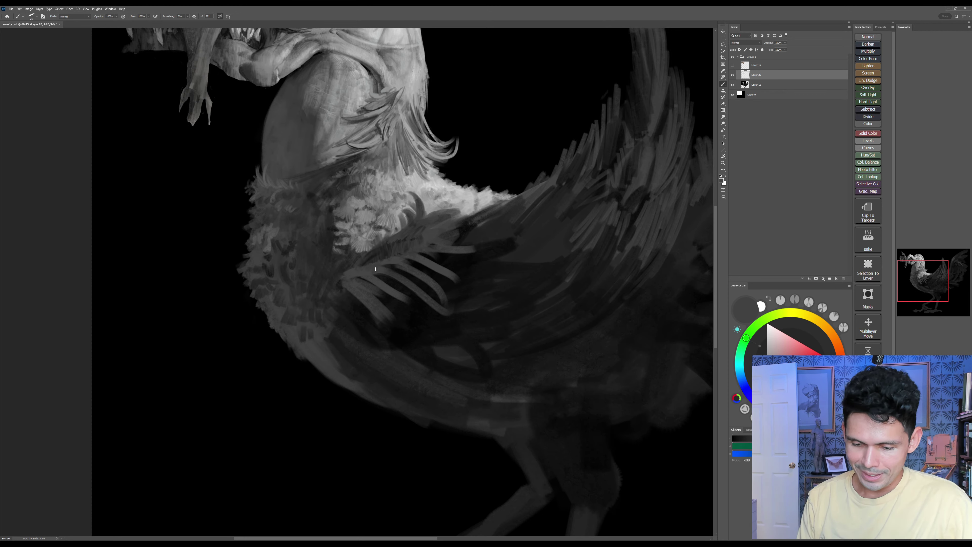
{"action": "left_click", "coordinate": [365, 270], "text": "alt"}
{"action": "left_click_drag", "start_coordinate": [345, 280], "coordinate": [356, 299]}
{"action": "mouse_move", "coordinate": [364, 263]}
{"action": "left_mouse_down"}
{"action": "mouse_move", "coordinate": [343, 283]}
{"action": "mouse_move", "coordinate": [356, 272]}
{"action": "mouse_move", "coordinate": [363, 290]}
{"action": "mouse_move", "coordinate": [354, 294]}
{"action": "mouse_move", "coordinate": [364, 261]}
{"action": "mouse_move", "coordinate": [343, 278]}
{"action": "mouse_move", "coordinate": [369, 297]}
{"action": "left_mouse_up"}
{"action": "key", "text": "["}
{"action": "mouse_move", "coordinate": [380, 262]}
{"action": "left_mouse_down"}
{"action": "mouse_move", "coordinate": [373, 291]}
{"action": "mouse_move", "coordinate": [375, 267]}
{"action": "mouse_move", "coordinate": [397, 266]}
{"action": "left_mouse_up"}
{"action": "key", "text": "["}
{"action": "left_click_drag", "start_coordinate": [409, 262], "coordinate": [402, 268]}
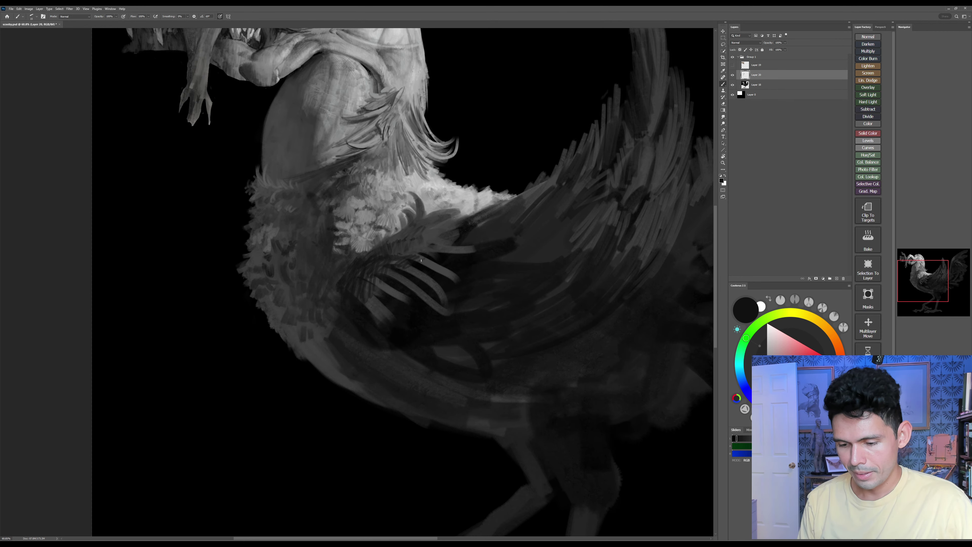
Step: Blend the wing's upper edge into the lower-back fluff with dark and light-grey strokes sampled nearby
{"action": "left_click", "coordinate": [398, 261], "text": "alt"}
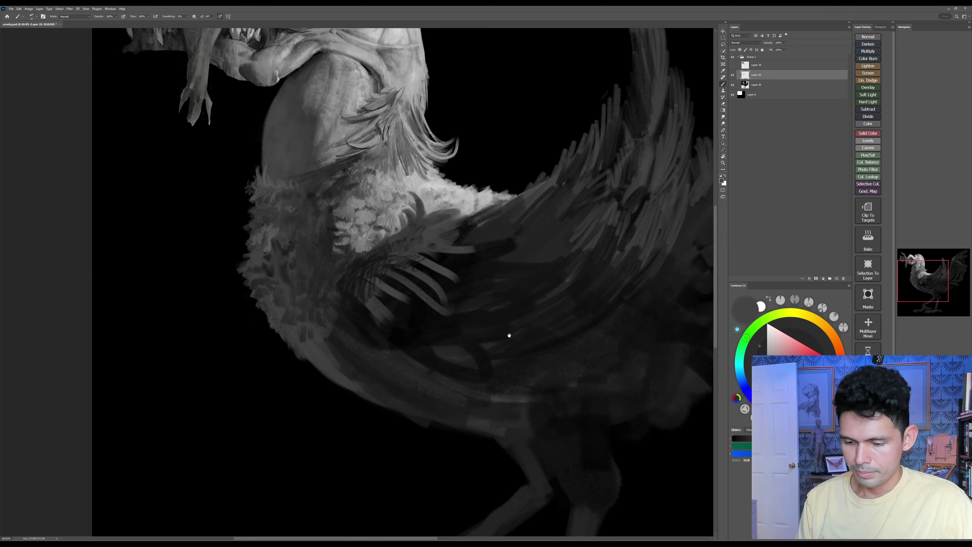
{"action": "left_click_drag", "start_coordinate": [509, 335], "coordinate": [459, 331]}
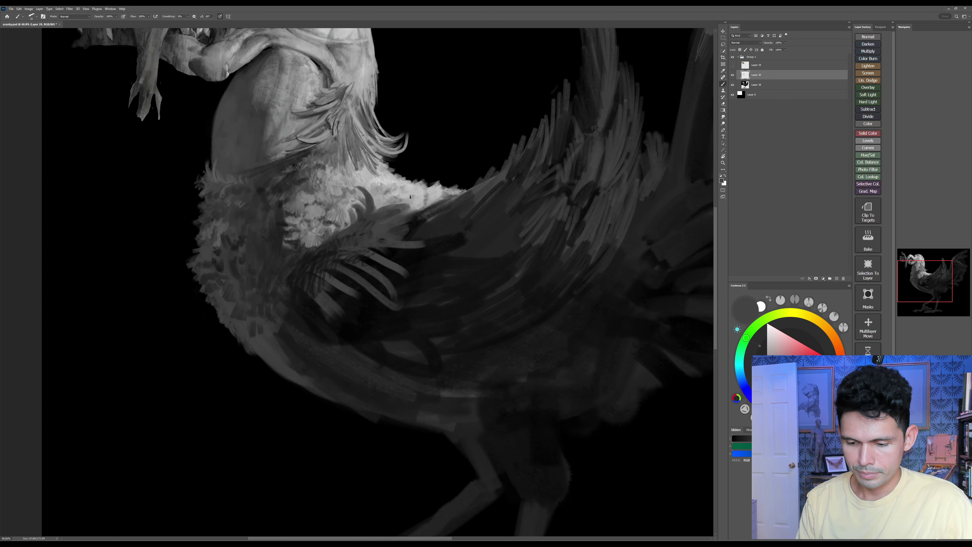
{"action": "left_click", "coordinate": [386, 225], "text": "alt"}
{"action": "left_click_drag", "start_coordinate": [405, 207], "coordinate": [424, 198]}
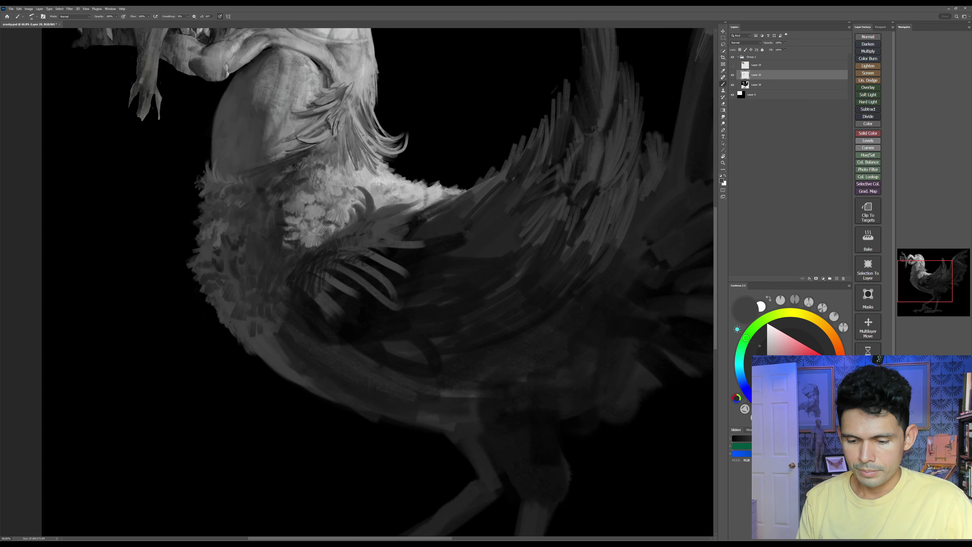
{"action": "left_click", "coordinate": [405, 196], "text": "alt"}
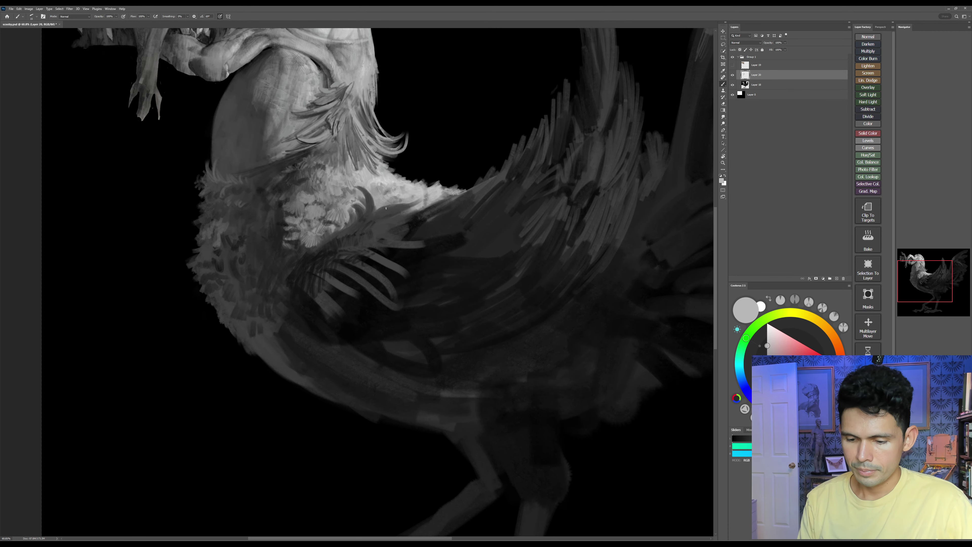
{"action": "left_click_drag", "start_coordinate": [399, 209], "coordinate": [417, 203]}
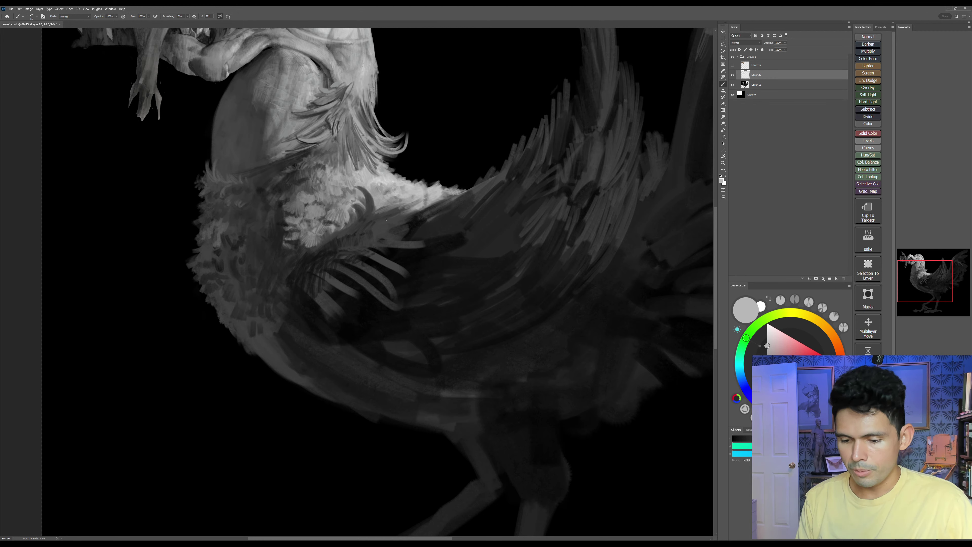
{"action": "mouse_move", "coordinate": [376, 227]}
{"action": "left_mouse_down"}
{"action": "mouse_move", "coordinate": [419, 210]}
{"action": "mouse_move", "coordinate": [442, 218]}
{"action": "mouse_move", "coordinate": [396, 218]}
{"action": "mouse_move", "coordinate": [429, 209]}
{"action": "mouse_move", "coordinate": [384, 218]}
{"action": "mouse_move", "coordinate": [423, 214]}
{"action": "left_mouse_up"}
Step: Paint short grey feathers on the upper wing below the back fluff, using a sampled tone and a larger brush
{"action": "left_click", "coordinate": [395, 221], "text": "alt"}
{"action": "mouse_move", "coordinate": [390, 216]}
{"action": "left_mouse_down"}
{"action": "mouse_move", "coordinate": [428, 211]}
{"action": "mouse_move", "coordinate": [411, 234]}
{"action": "mouse_move", "coordinate": [384, 230]}
{"action": "mouse_move", "coordinate": [432, 227]}
{"action": "left_mouse_up"}
{"action": "key", "text": "]"}
{"action": "left_click_drag", "start_coordinate": [409, 231], "coordinate": [426, 232]}
{"action": "mouse_move", "coordinate": [403, 240]}
{"action": "left_mouse_down"}
{"action": "mouse_move", "coordinate": [434, 236]}
{"action": "mouse_move", "coordinate": [437, 271]}
{"action": "left_mouse_up"}
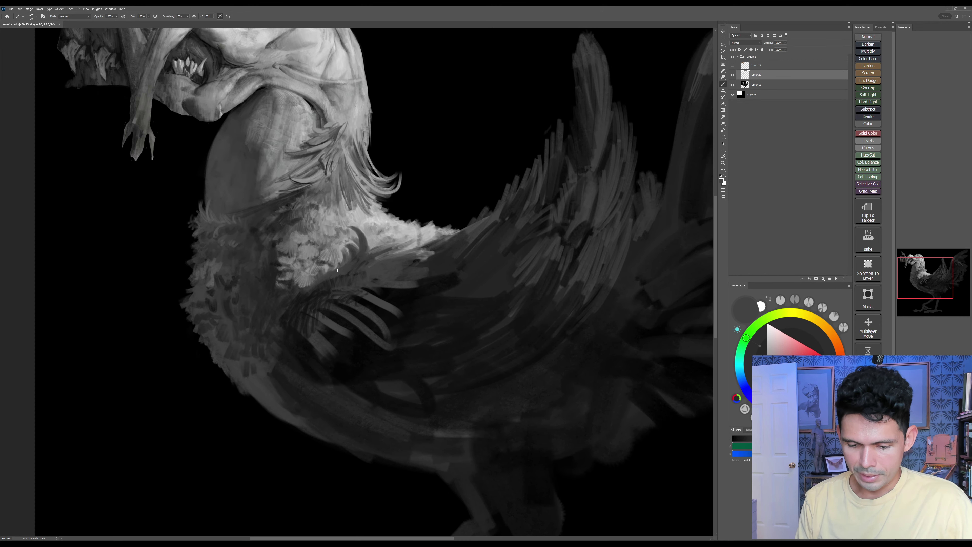
Step: Deepen the shadow where the wing's shoulder meets the chest, using dark greys sampled from the wing
{"action": "left_click", "coordinate": [314, 293], "text": "alt"}
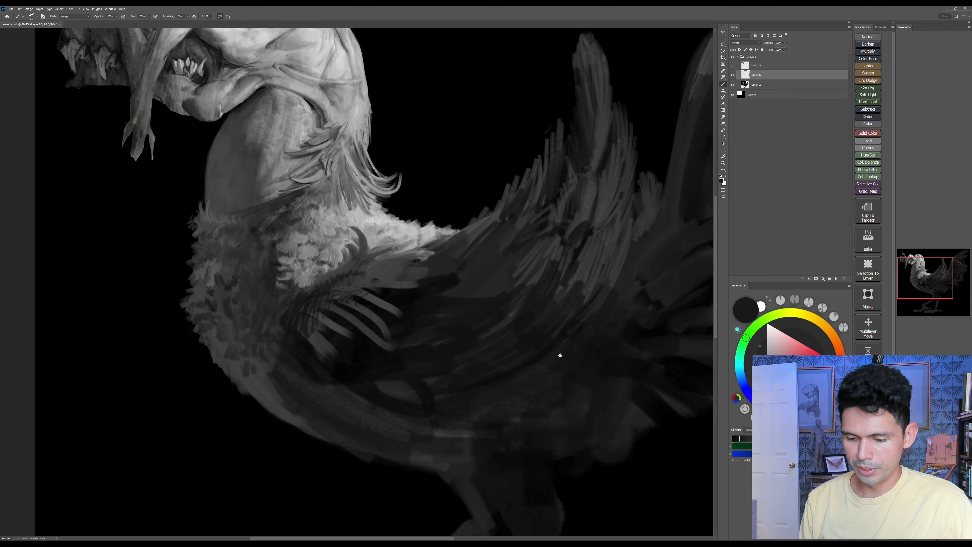
{"action": "left_click_drag", "start_coordinate": [560, 355], "coordinate": [585, 346]}
{"action": "left_click", "coordinate": [388, 260], "text": "alt"}
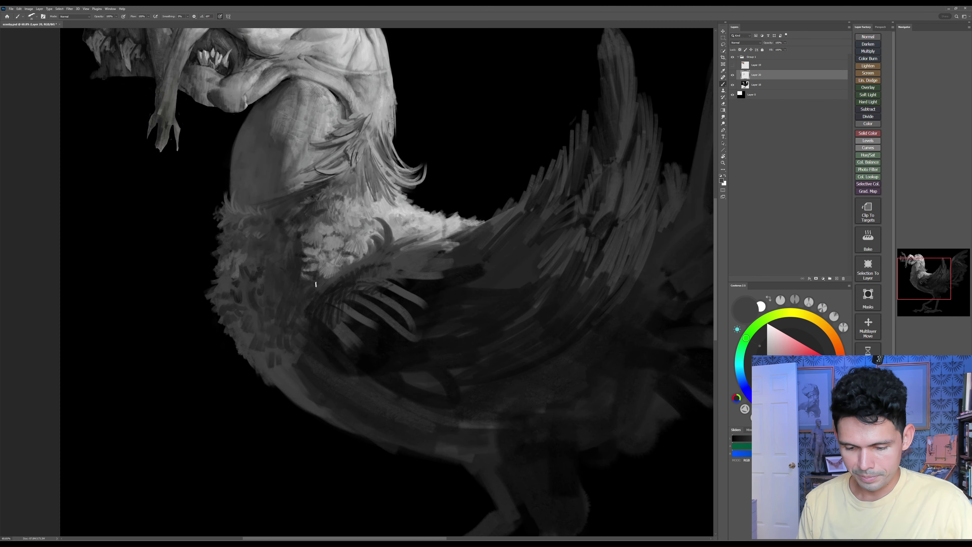
{"action": "left_click", "coordinate": [336, 287], "text": "alt"}
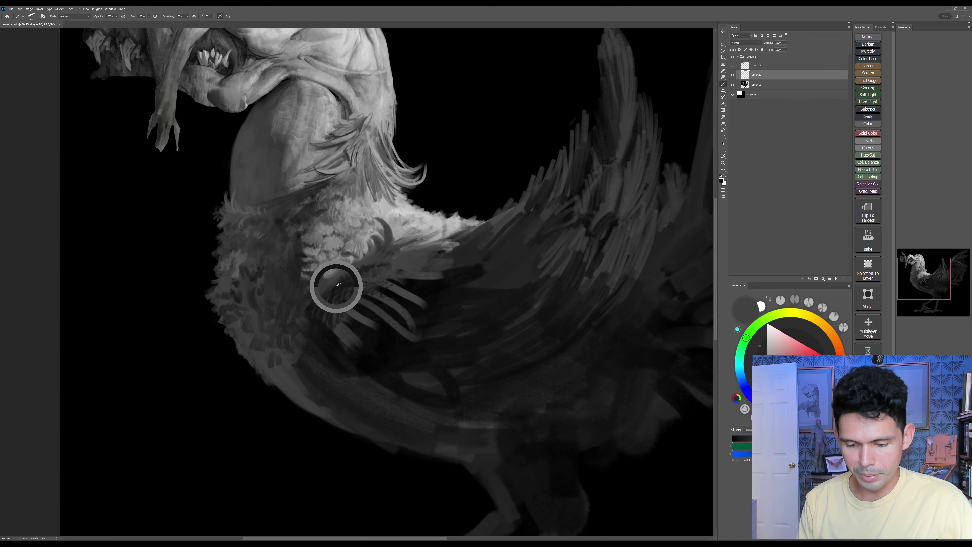
{"action": "key", "text": "]"}
{"action": "left_click_drag", "start_coordinate": [310, 302], "coordinate": [301, 346]}
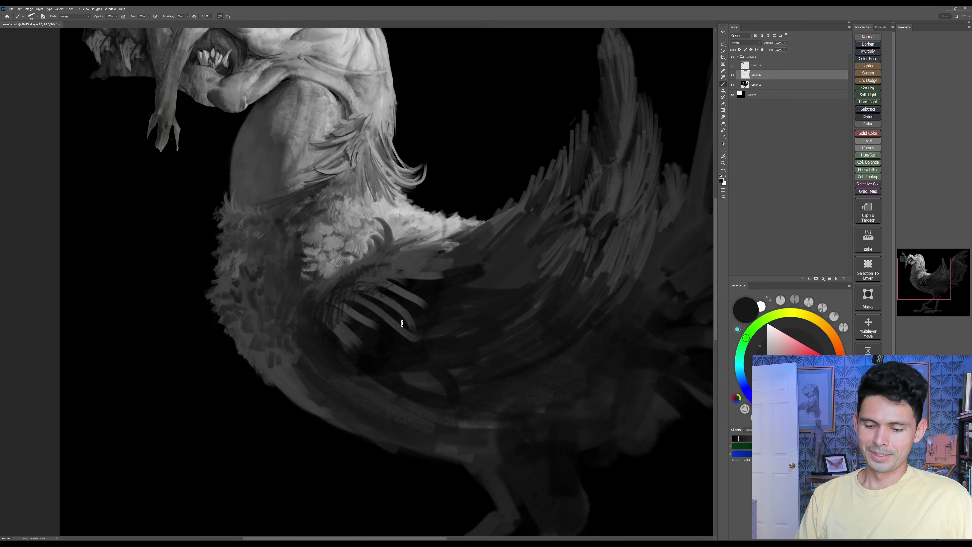
Step: Darken the lower part of the wing with long strokes in a sampled near-black and progressively larger brushes
{"action": "left_click", "coordinate": [366, 359], "text": "alt"}
{"action": "key", "text": "]"}
{"action": "key", "text": "]"}
{"action": "key", "text": "]"}
{"action": "key", "text": "]"}
{"action": "left_click_drag", "start_coordinate": [339, 374], "coordinate": [427, 372]}
{"action": "left_click_drag", "start_coordinate": [327, 383], "coordinate": [467, 375]}
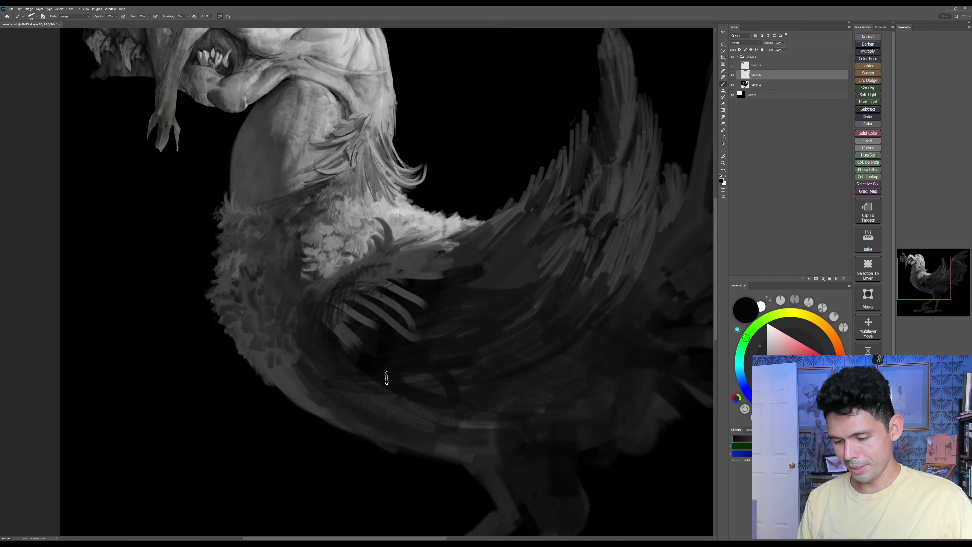
{"action": "left_click_drag", "start_coordinate": [391, 380], "coordinate": [482, 370]}
{"action": "mouse_move", "coordinate": [407, 395]}
{"action": "left_mouse_down"}
{"action": "mouse_move", "coordinate": [542, 357]}
{"action": "mouse_move", "coordinate": [528, 377]}
{"action": "left_mouse_up"}
{"action": "key", "text": "]"}
{"action": "key", "text": "]"}
{"action": "left_click_drag", "start_coordinate": [439, 397], "coordinate": [521, 387]}
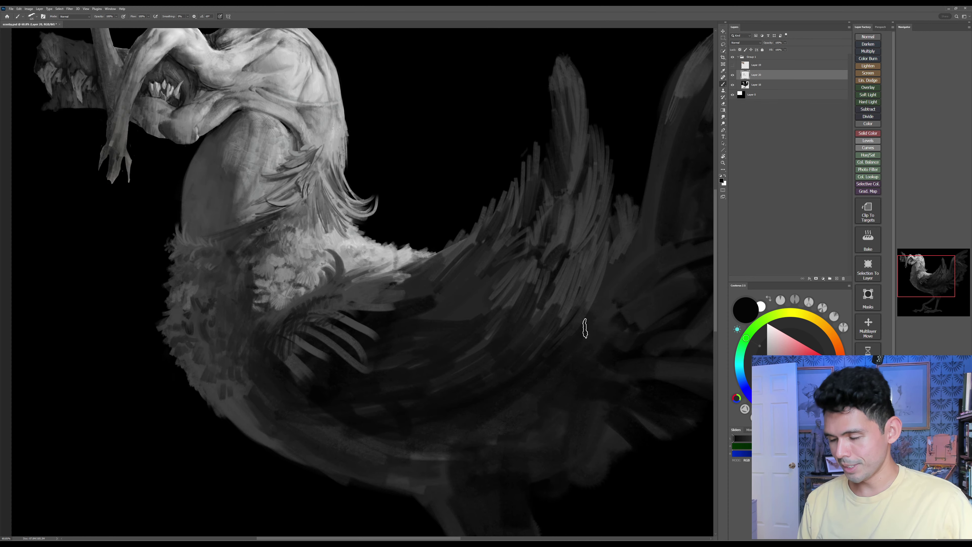
{"action": "mouse_move", "coordinate": [555, 424]}
{"action": "left_mouse_down"}
{"action": "mouse_move", "coordinate": [543, 394]}
{"action": "mouse_move", "coordinate": [510, 391]}
{"action": "left_mouse_up"}
Step: Sample a dark grey from the middle of the wing and paint over its centre with an adjusted brush size
{"action": "left_click", "coordinate": [424, 278], "text": "alt"}
{"action": "key", "text": "]"}
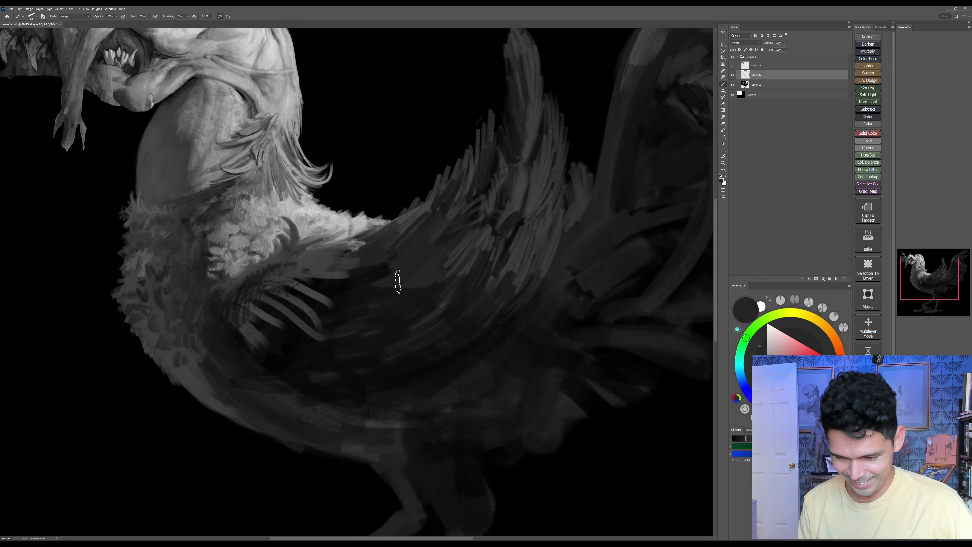
{"action": "key", "text": "["}
{"action": "key", "text": "["}
{"action": "key", "text": "["}
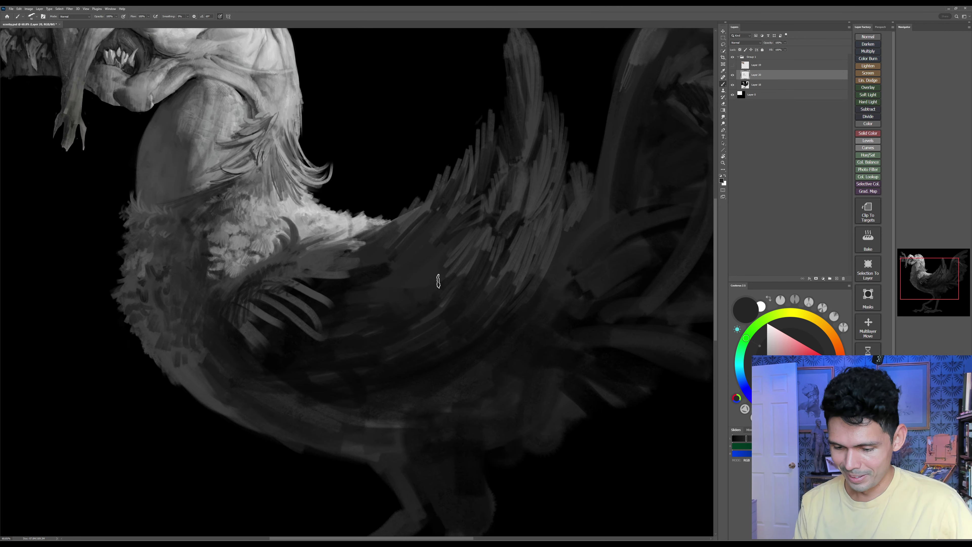
{"action": "mouse_move", "coordinate": [454, 301]}
{"action": "left_mouse_down"}
{"action": "mouse_move", "coordinate": [436, 346]}
{"action": "mouse_move", "coordinate": [441, 315]}
{"action": "left_mouse_up"}
Step: Paint dark-grey feather strokes along the wing's upper edge behind the back fluff with a smaller brush
{"action": "key", "text": "["}
{"action": "key", "text": "["}
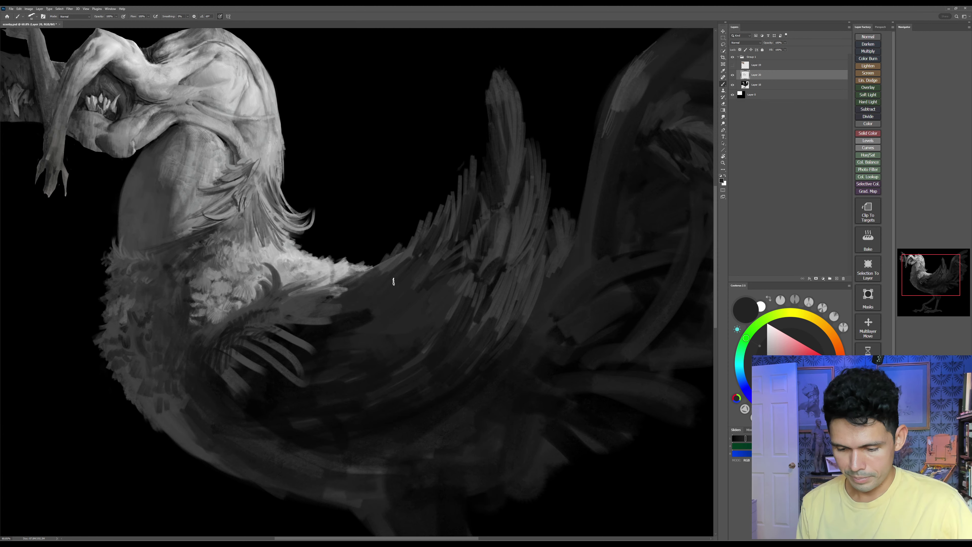
{"action": "key", "text": "["}
{"action": "left_click", "coordinate": [346, 282], "text": "alt"}
{"action": "left_click_drag", "start_coordinate": [344, 282], "coordinate": [404, 247]}
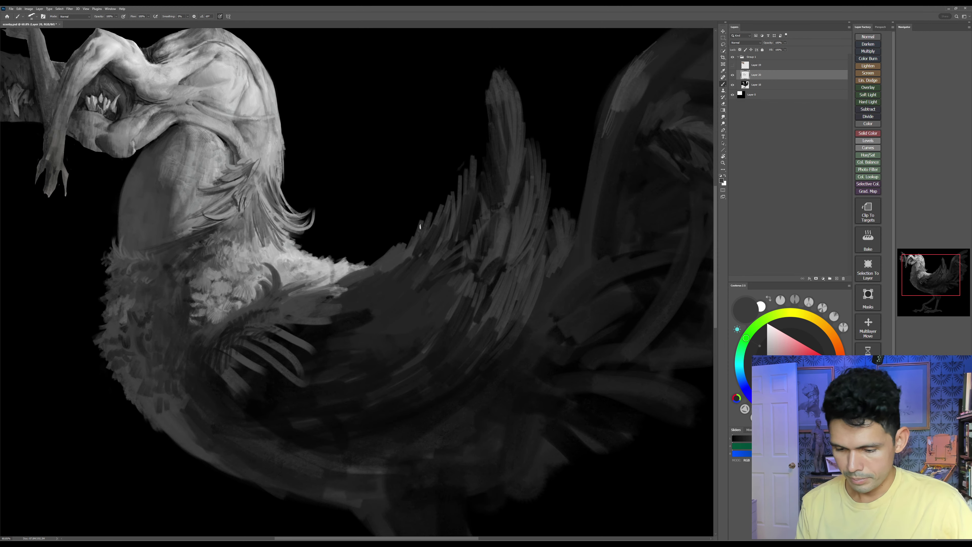
{"action": "key", "text": "["}
{"action": "key", "text": "["}
{"action": "mouse_move", "coordinate": [487, 294]}
{"action": "left_mouse_down"}
{"action": "mouse_move", "coordinate": [465, 294]}
{"action": "mouse_move", "coordinate": [473, 300]}
{"action": "left_mouse_up"}
Step: Sample a near-black from the wing and paint shadow strokes between the feathers on its upper shoulder
{"action": "left_click", "coordinate": [342, 315], "text": "alt"}
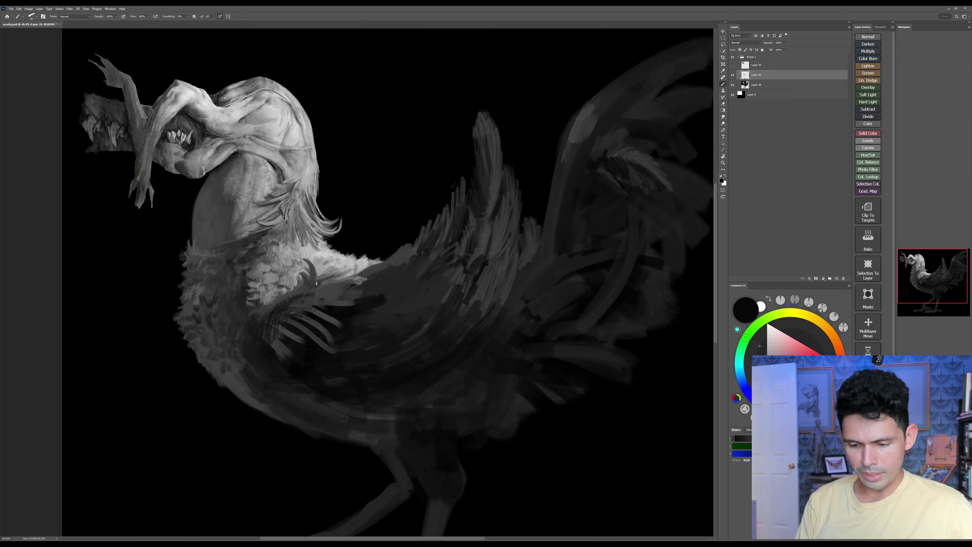
{"action": "mouse_move", "coordinate": [311, 272]}
{"action": "left_mouse_down"}
{"action": "mouse_move", "coordinate": [314, 284]}
{"action": "mouse_move", "coordinate": [296, 291]}
{"action": "mouse_move", "coordinate": [329, 284]}
{"action": "mouse_move", "coordinate": [319, 299]}
{"action": "mouse_move", "coordinate": [330, 299]}
{"action": "mouse_move", "coordinate": [300, 294]}
{"action": "left_mouse_up"}
{"action": "key", "text": "]"}
{"action": "left_click_drag", "start_coordinate": [340, 286], "coordinate": [322, 293]}
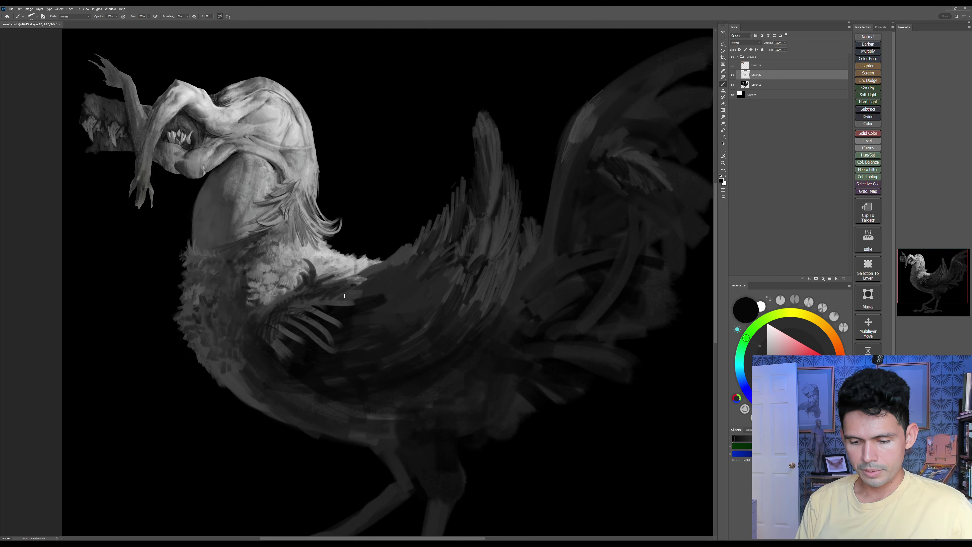
Step: Paint near-black shadow strokes between the feathers across the wing's upper and middle area with a gradually larger brush
{"action": "mouse_move", "coordinate": [395, 281]}
{"action": "left_mouse_down"}
{"action": "mouse_move", "coordinate": [512, 254]}
{"action": "mouse_move", "coordinate": [469, 300]}
{"action": "left_mouse_up"}
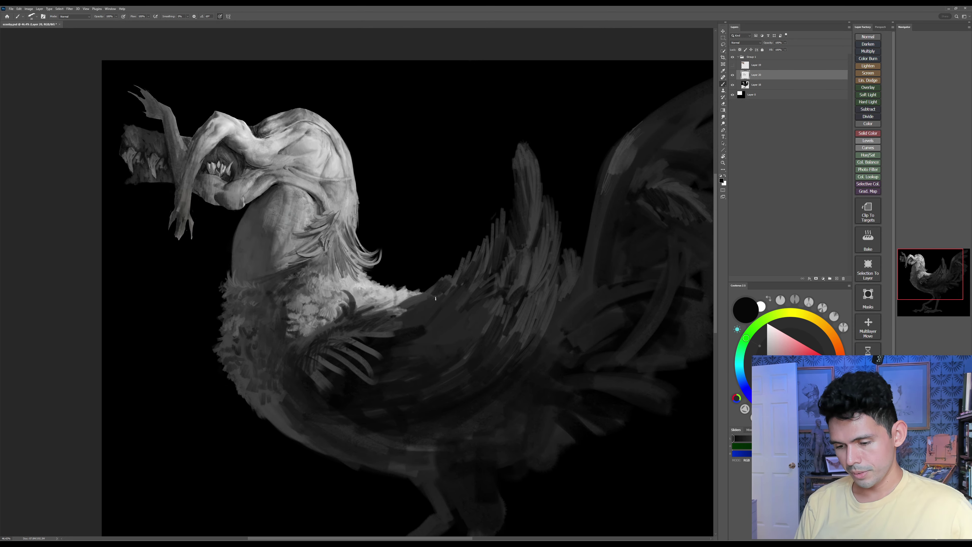
{"action": "left_click_drag", "start_coordinate": [483, 338], "coordinate": [471, 323]}
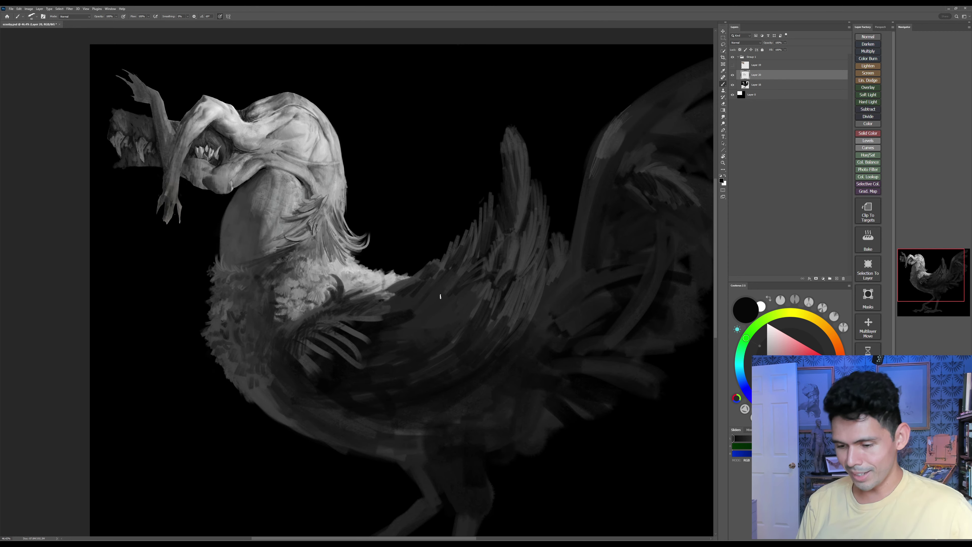
{"action": "key", "text": "]"}
{"action": "mouse_move", "coordinate": [444, 271]}
{"action": "left_mouse_down"}
{"action": "mouse_move", "coordinate": [425, 294]}
{"action": "mouse_move", "coordinate": [438, 306]}
{"action": "left_mouse_up"}
{"action": "left_click_drag", "start_coordinate": [467, 288], "coordinate": [446, 309]}
{"action": "left_click_drag", "start_coordinate": [485, 264], "coordinate": [474, 301]}
{"action": "left_click_drag", "start_coordinate": [488, 287], "coordinate": [456, 323]}
{"action": "left_click_drag", "start_coordinate": [467, 300], "coordinate": [423, 337]}
{"action": "key", "text": "]"}
{"action": "key", "text": "]"}
{"action": "key", "text": "]"}
{"action": "mouse_move", "coordinate": [462, 317]}
{"action": "left_mouse_down"}
{"action": "mouse_move", "coordinate": [446, 331]}
{"action": "mouse_move", "coordinate": [456, 331]}
{"action": "left_mouse_up"}
{"action": "mouse_move", "coordinate": [487, 301]}
{"action": "left_mouse_down"}
{"action": "mouse_move", "coordinate": [454, 348]}
{"action": "mouse_move", "coordinate": [474, 334]}
{"action": "mouse_move", "coordinate": [436, 318]}
{"action": "mouse_move", "coordinate": [394, 349]}
{"action": "mouse_move", "coordinate": [450, 315]}
{"action": "left_mouse_up"}
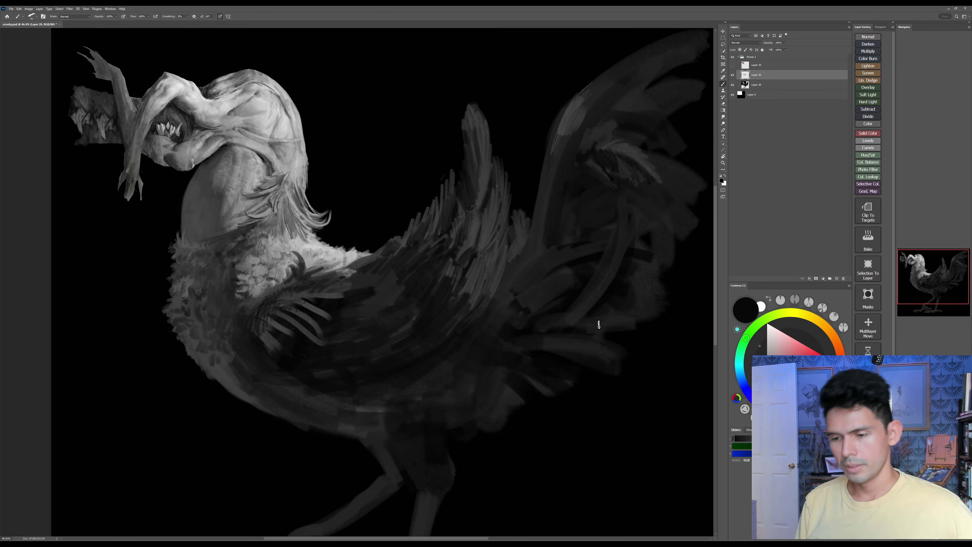
{"action": "key", "text": "["}
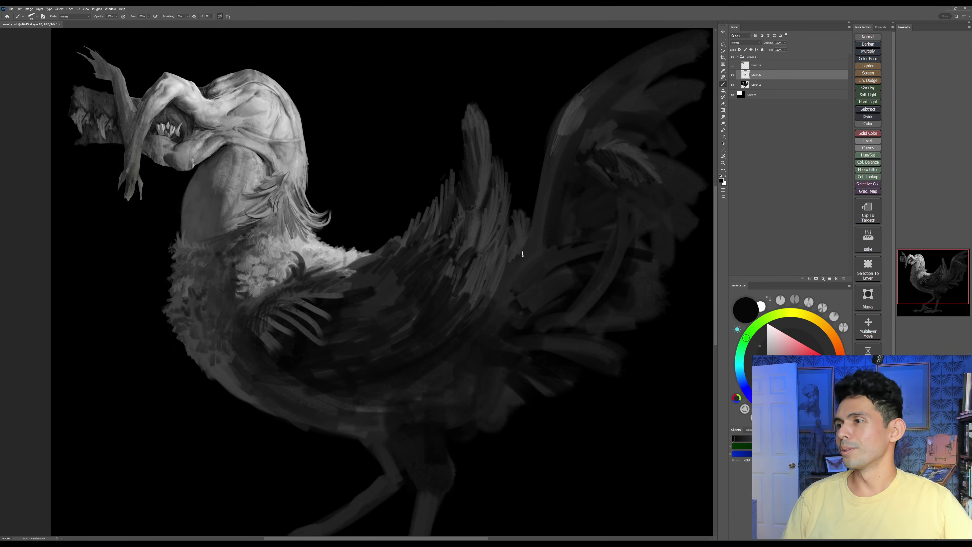
Step: Sample a grey from the lower chest and paint feather strokes along the chest's edge below the wing's front
{"action": "left_click_drag", "start_coordinate": [420, 322], "coordinate": [446, 284]}
{"action": "left_click", "coordinate": [249, 336], "text": "alt"}
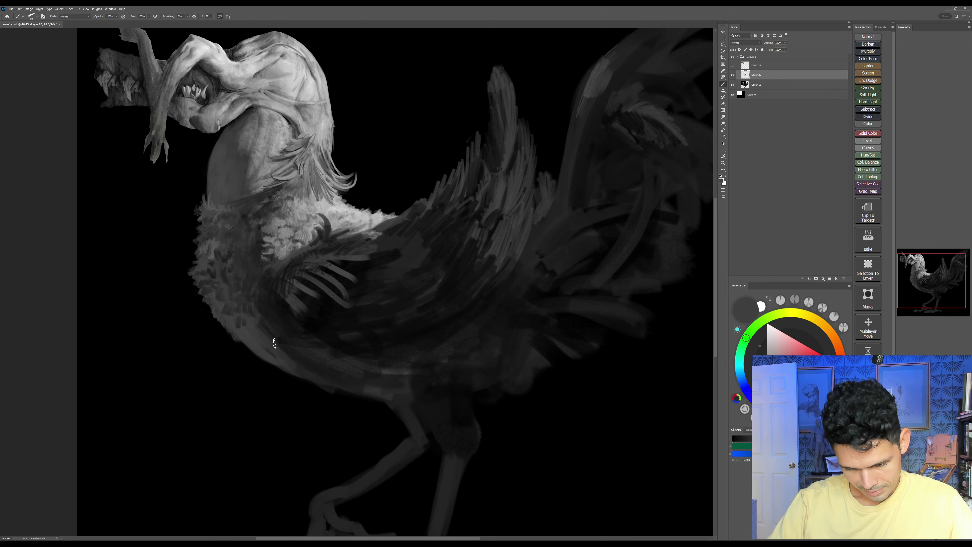
{"action": "mouse_move", "coordinate": [268, 335]}
{"action": "left_mouse_down"}
{"action": "mouse_move", "coordinate": [313, 371]}
{"action": "mouse_move", "coordinate": [311, 352]}
{"action": "left_mouse_up"}
{"action": "key", "text": "bracketleft"}
{"action": "key", "text": "bracketleft"}
{"action": "key", "text": "bracketleft"}
{"action": "left_click_drag", "start_coordinate": [278, 337], "coordinate": [316, 354]}
{"action": "left_click_drag", "start_coordinate": [260, 312], "coordinate": [285, 335]}
{"action": "left_click_drag", "start_coordinate": [269, 309], "coordinate": [288, 337]}
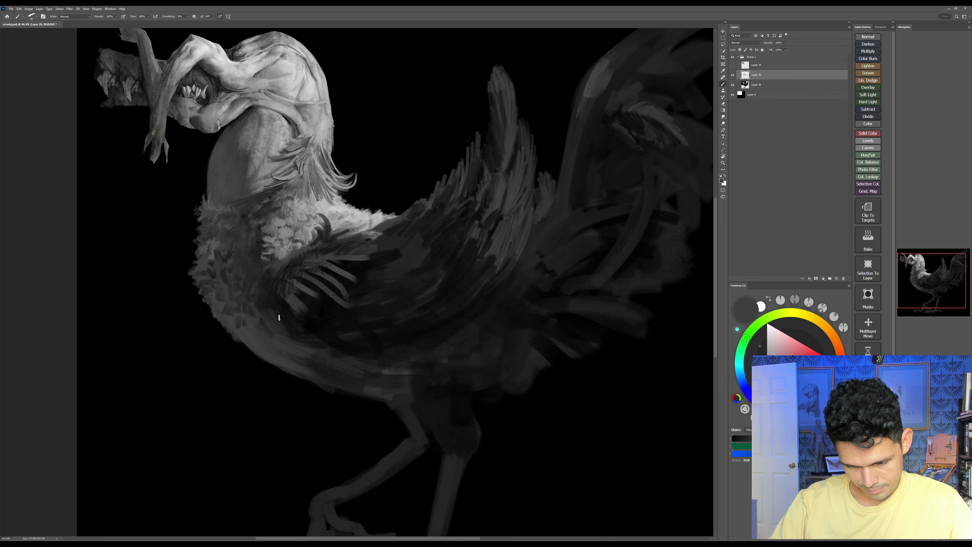
Step: Paint grey feather strokes along the belly's underside and beneath the lower edge of the wing
{"action": "mouse_move", "coordinate": [326, 379]}
{"action": "left_mouse_down"}
{"action": "mouse_move", "coordinate": [345, 381]}
{"action": "mouse_move", "coordinate": [332, 390]}
{"action": "mouse_move", "coordinate": [364, 390]}
{"action": "mouse_move", "coordinate": [333, 376]}
{"action": "mouse_move", "coordinate": [350, 360]}
{"action": "mouse_move", "coordinate": [364, 383]}
{"action": "mouse_move", "coordinate": [377, 384]}
{"action": "left_mouse_up"}
{"action": "mouse_move", "coordinate": [359, 372]}
{"action": "left_mouse_down"}
{"action": "mouse_move", "coordinate": [390, 379]}
{"action": "mouse_move", "coordinate": [306, 322]}
{"action": "mouse_move", "coordinate": [307, 349]}
{"action": "mouse_move", "coordinate": [314, 347]}
{"action": "left_mouse_up"}
{"action": "key", "text": "["}
{"action": "mouse_move", "coordinate": [313, 341]}
{"action": "left_mouse_down"}
{"action": "mouse_move", "coordinate": [337, 347]}
{"action": "mouse_move", "coordinate": [359, 326]}
{"action": "mouse_move", "coordinate": [357, 343]}
{"action": "left_mouse_up"}
Step: Sample a near-black from the standing leg's thigh and paint over the thigh down to the shank with a larger brush
{"action": "left_click_drag", "start_coordinate": [508, 345], "coordinate": [523, 308]}
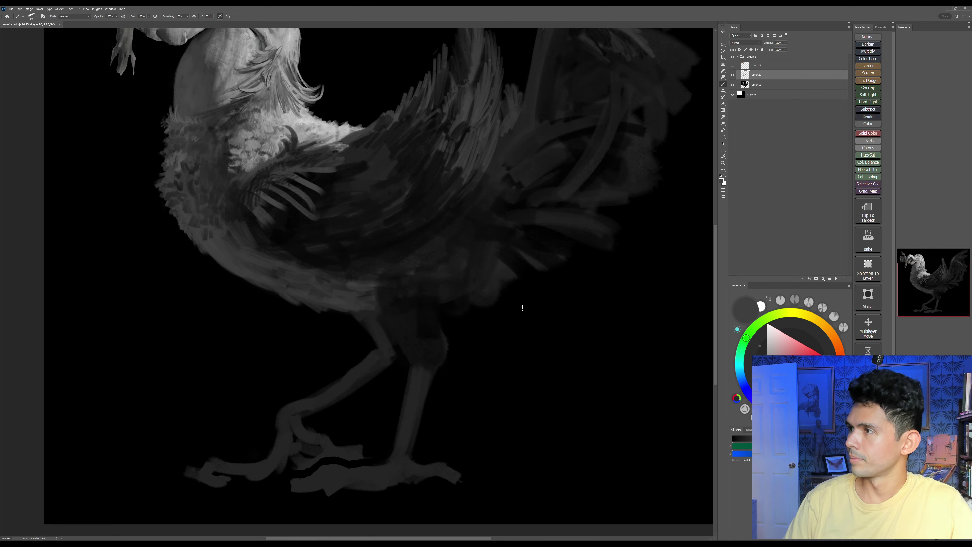
{"action": "left_click", "coordinate": [403, 328], "text": "alt"}
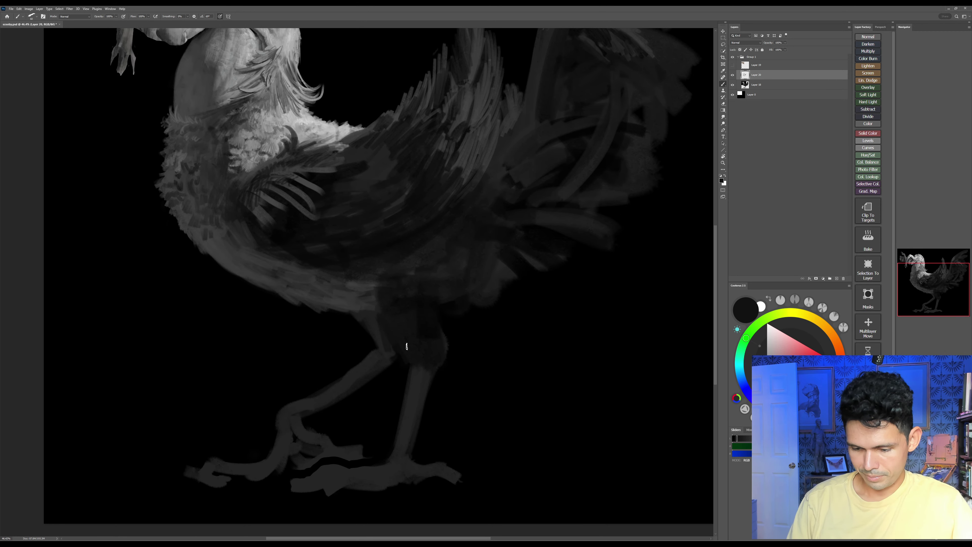
{"action": "key", "text": "["}
{"action": "left_click_drag", "start_coordinate": [439, 366], "coordinate": [434, 383]}
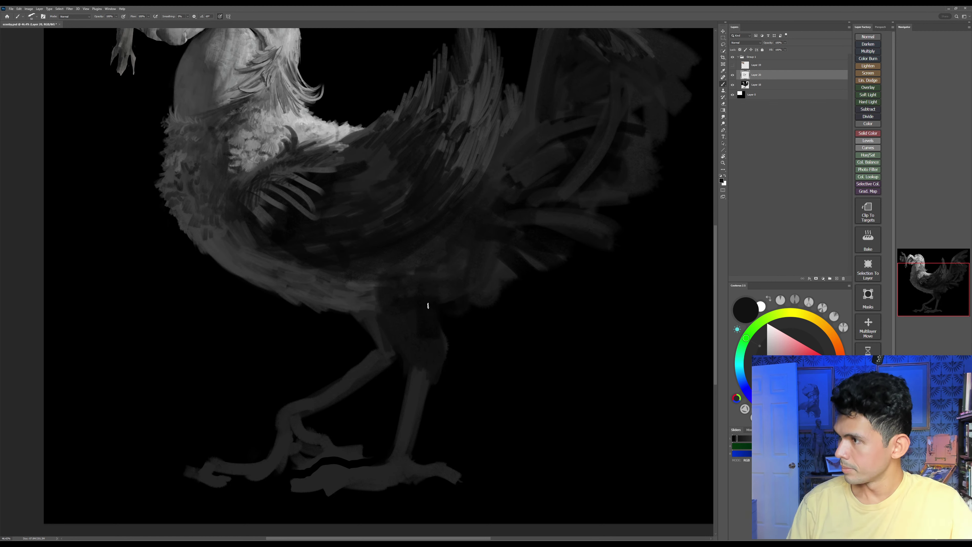
{"action": "key", "text": "]"}
{"action": "key", "text": "]"}
{"action": "mouse_move", "coordinate": [442, 307]}
{"action": "left_mouse_down"}
{"action": "mouse_move", "coordinate": [450, 361]}
{"action": "mouse_move", "coordinate": [446, 300]}
{"action": "mouse_move", "coordinate": [420, 354]}
{"action": "mouse_move", "coordinate": [445, 354]}
{"action": "mouse_move", "coordinate": [452, 369]}
{"action": "mouse_move", "coordinate": [437, 382]}
{"action": "mouse_move", "coordinate": [412, 377]}
{"action": "mouse_move", "coordinate": [400, 432]}
{"action": "left_mouse_up"}
Step: Sample greys from the standing leg to widen the thigh's back edge, and shape the foot's rear toes
{"action": "left_click", "coordinate": [433, 324], "text": "alt"}
{"action": "key", "text": "["}
{"action": "left_click", "coordinate": [420, 387], "text": "alt"}
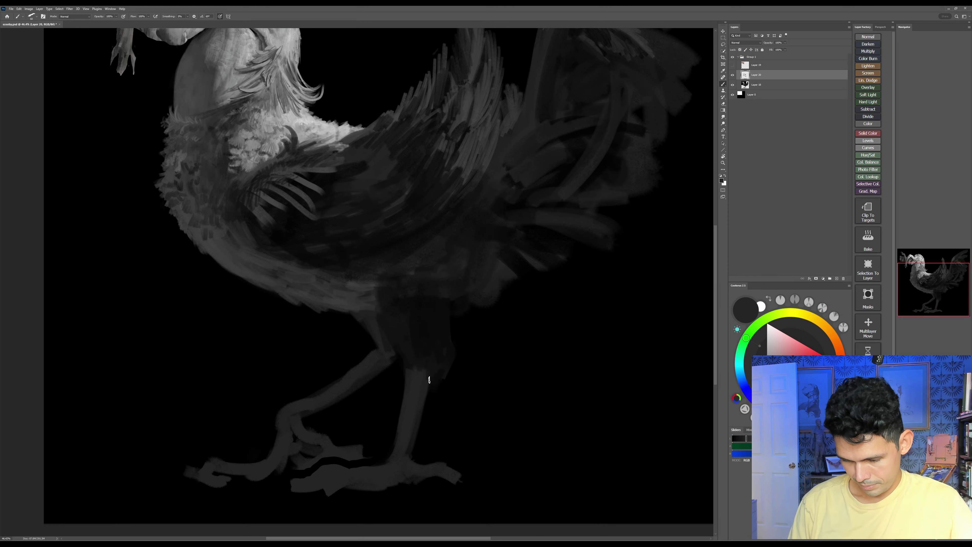
{"action": "mouse_move", "coordinate": [429, 378]}
{"action": "left_mouse_down"}
{"action": "mouse_move", "coordinate": [421, 415]}
{"action": "mouse_move", "coordinate": [459, 329]}
{"action": "left_mouse_up"}
{"action": "key", "text": "["}
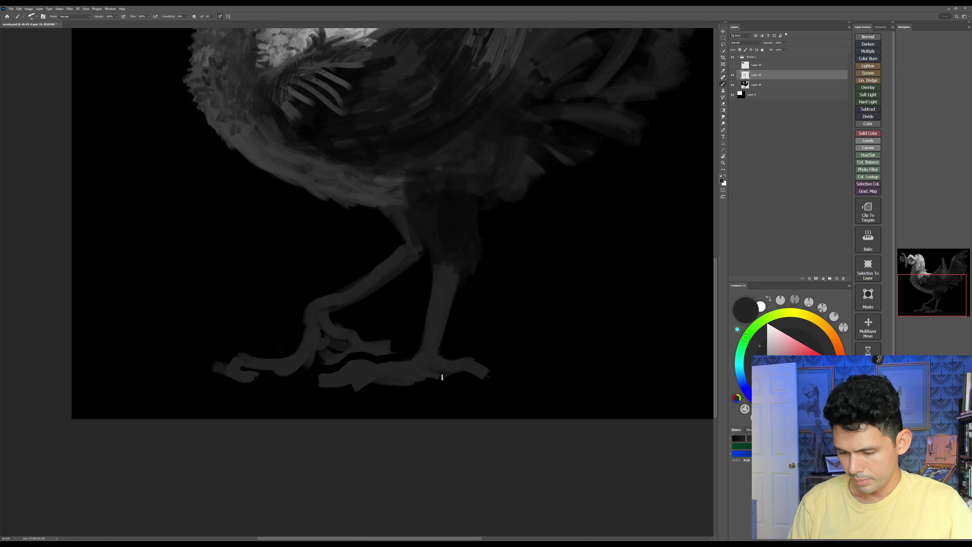
{"action": "key", "text": "]"}
{"action": "left_click_drag", "start_coordinate": [449, 378], "coordinate": [499, 379]}
Step: Try a near-white claw stroke on the standing foot's rear toe with a smaller brush
{"action": "left_click", "coordinate": [767, 334]}
{"action": "key", "text": "["}
{"action": "key", "text": "["}
{"action": "key", "text": "["}
{"action": "key", "text": "["}
{"action": "key", "text": "["}
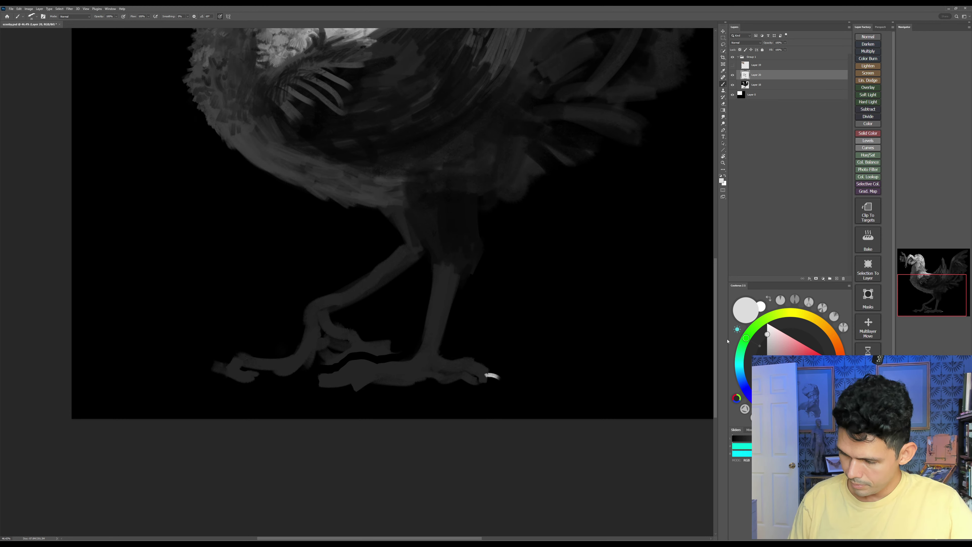
Step: Choose a mid grey, undo the near-white claw, and paint thin claws on the standing foot's rear and front toes
{"action": "left_click", "coordinate": [768, 366]}
{"action": "key", "text": "ctrl+z"}
{"action": "key", "text": "["}
{"action": "key", "text": "["}
{"action": "left_click_drag", "start_coordinate": [489, 373], "coordinate": [502, 377]}
{"action": "left_click_drag", "start_coordinate": [370, 375], "coordinate": [347, 367]}
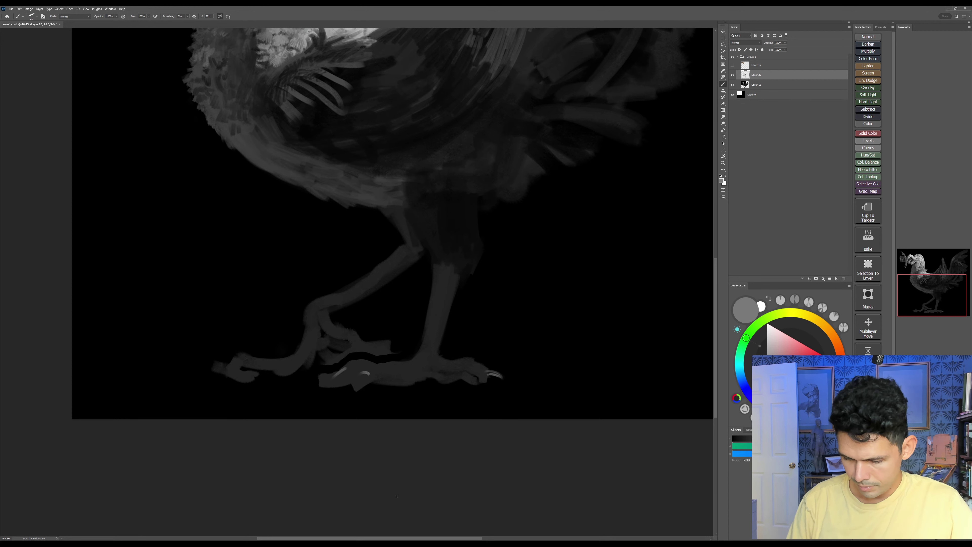
Step: Choose black and paint around the standing foot's claws with a slightly larger brush to define their edges
{"action": "left_click", "coordinate": [768, 402]}
{"action": "key", "text": "]"}
{"action": "key", "text": "]"}
{"action": "mouse_move", "coordinate": [482, 368]}
{"action": "left_mouse_down"}
{"action": "mouse_move", "coordinate": [478, 382]}
{"action": "mouse_move", "coordinate": [501, 376]}
{"action": "left_mouse_up"}
{"action": "left_click_drag", "start_coordinate": [339, 385], "coordinate": [355, 377]}
Step: Sample a dark grey from the wing and cover its middle and lower front with broad strokes of an enlarged brush
{"action": "key", "text": "space"}
{"action": "left_click_drag", "start_coordinate": [526, 307], "coordinate": [512, 347]}
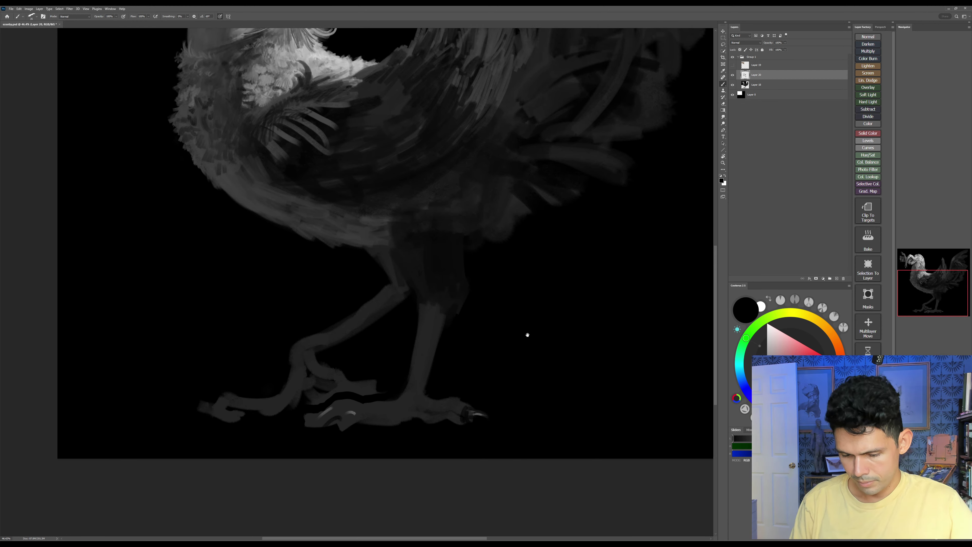
{"action": "left_click_drag", "start_coordinate": [544, 291], "coordinate": [523, 362]}
{"action": "left_click_drag", "start_coordinate": [475, 332], "coordinate": [492, 381]}
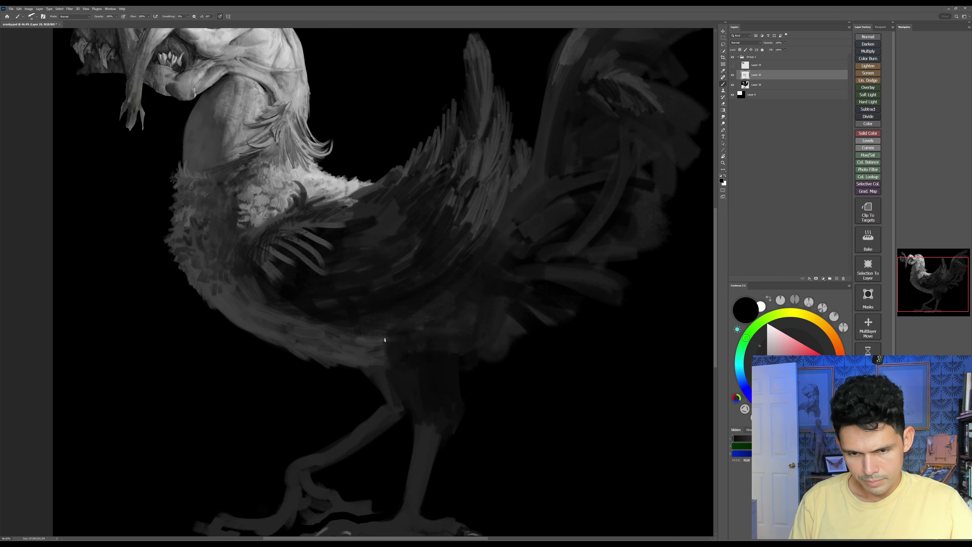
{"action": "left_click", "coordinate": [375, 360], "text": "alt"}
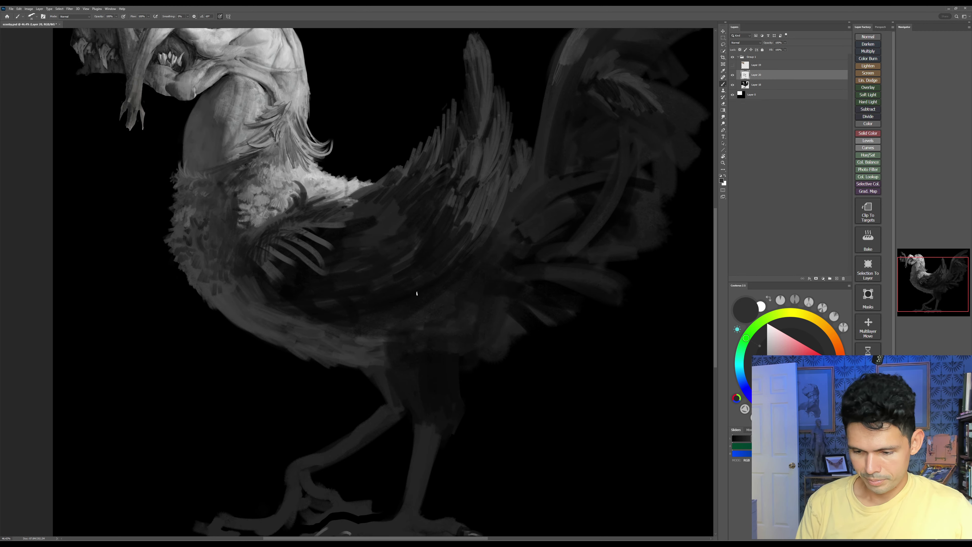
{"action": "left_click", "coordinate": [391, 217], "text": "alt"}
{"action": "key", "text": "bracketright"}
{"action": "key", "text": "bracketright"}
{"action": "key", "text": "bracketright"}
{"action": "key", "text": "bracketright"}
{"action": "mouse_move", "coordinate": [401, 197]}
{"action": "left_mouse_down"}
{"action": "mouse_move", "coordinate": [379, 259]}
{"action": "mouse_move", "coordinate": [391, 229]}
{"action": "mouse_move", "coordinate": [364, 237]}
{"action": "mouse_move", "coordinate": [387, 247]}
{"action": "mouse_move", "coordinate": [393, 266]}
{"action": "mouse_move", "coordinate": [385, 272]}
{"action": "mouse_move", "coordinate": [390, 261]}
{"action": "mouse_move", "coordinate": [377, 255]}
{"action": "mouse_move", "coordinate": [377, 278]}
{"action": "mouse_move", "coordinate": [366, 278]}
{"action": "mouse_move", "coordinate": [368, 264]}
{"action": "mouse_move", "coordinate": [337, 252]}
{"action": "left_mouse_up"}
{"action": "key", "text": "bracketright"}
{"action": "mouse_move", "coordinate": [396, 291]}
{"action": "left_mouse_down"}
{"action": "mouse_move", "coordinate": [336, 298]}
{"action": "mouse_move", "coordinate": [343, 293]}
{"action": "mouse_move", "coordinate": [319, 321]}
{"action": "mouse_move", "coordinate": [333, 292]}
{"action": "mouse_move", "coordinate": [306, 298]}
{"action": "mouse_move", "coordinate": [304, 276]}
{"action": "mouse_move", "coordinate": [256, 279]}
{"action": "mouse_move", "coordinate": [311, 273]}
{"action": "mouse_move", "coordinate": [302, 266]}
{"action": "left_mouse_up"}
{"action": "left_click_drag", "start_coordinate": [350, 286], "coordinate": [345, 299]}
Step: Paint dark-grey strokes over the wing's upper middle, adjusting the brush size between strokes
{"action": "key", "text": "bracketleft"}
{"action": "key", "text": "bracketleft"}
{"action": "key", "text": "bracketleft"}
{"action": "left_click_drag", "start_coordinate": [412, 248], "coordinate": [395, 262]}
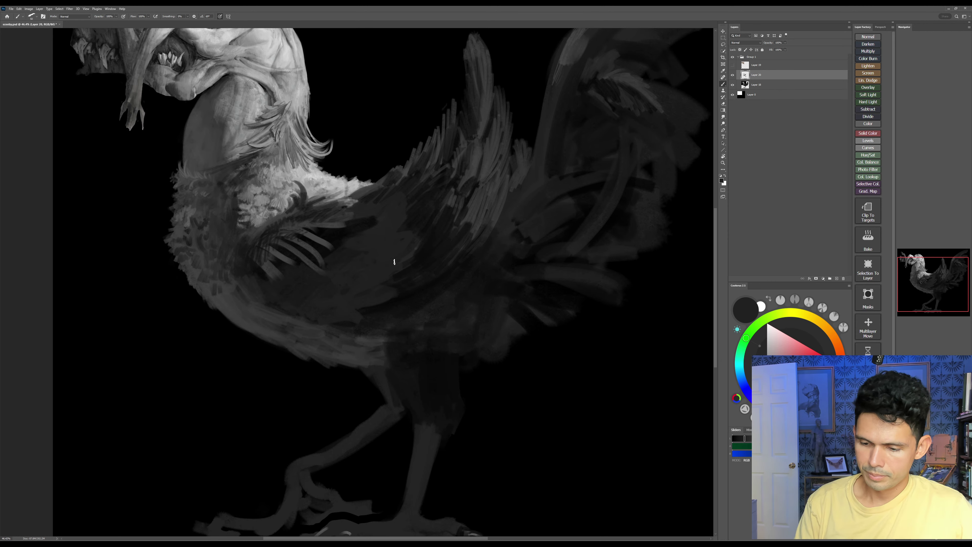
{"action": "key", "text": "bracketright"}
{"action": "mouse_move", "coordinate": [418, 226]}
{"action": "left_mouse_down"}
{"action": "mouse_move", "coordinate": [395, 226]}
{"action": "mouse_move", "coordinate": [397, 196]}
{"action": "mouse_move", "coordinate": [342, 196]}
{"action": "mouse_move", "coordinate": [363, 186]}
{"action": "mouse_move", "coordinate": [357, 210]}
{"action": "left_mouse_up"}
Step: Sample a tone at the back fluff and paint short feather strokes along the wing's upper edge with a smaller brush
{"action": "key", "text": "bracketleft"}
{"action": "left_click", "coordinate": [367, 188], "text": "alt"}
{"action": "key", "text": "bracketleft"}
{"action": "left_click_drag", "start_coordinate": [386, 199], "coordinate": [374, 215]}
{"action": "left_click_drag", "start_coordinate": [402, 199], "coordinate": [388, 210]}
Step: Sample near-black tones and darken the wing's centre below the shoulder feathers with a much larger brush
{"action": "left_click", "coordinate": [497, 337], "text": "alt"}
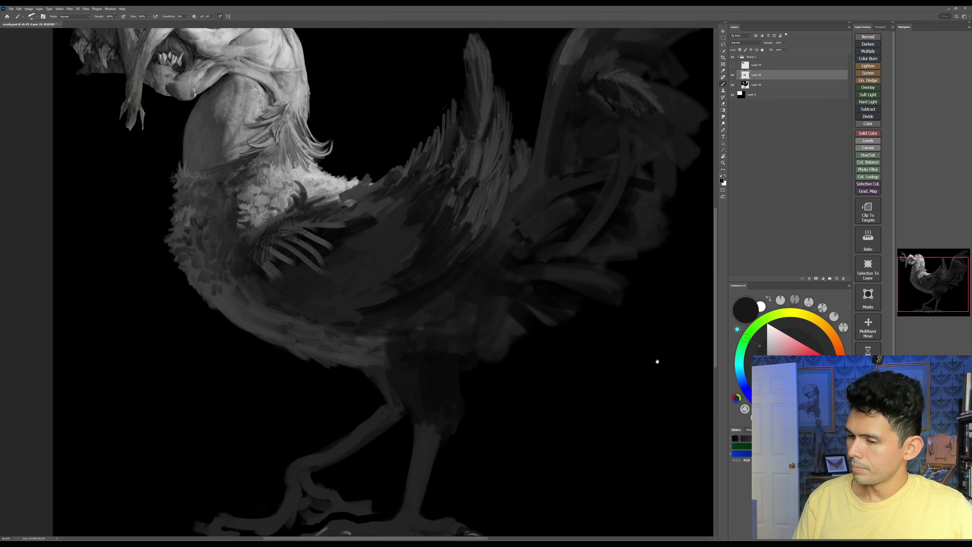
{"action": "left_click_drag", "start_coordinate": [658, 360], "coordinate": [673, 382]}
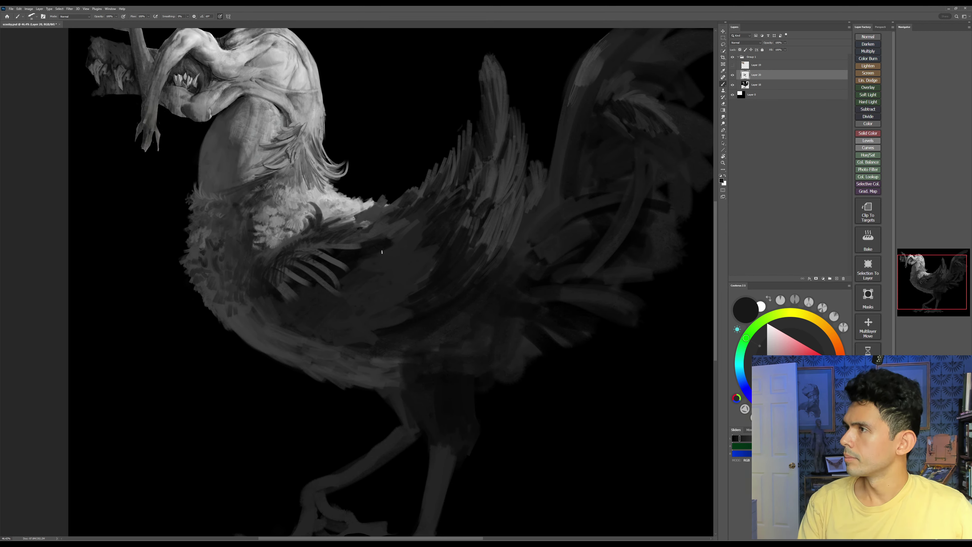
{"action": "key", "text": "bracketright"}
{"action": "key", "text": "bracketright"}
{"action": "key", "text": "bracketright"}
{"action": "key", "text": "bracketright"}
{"action": "key", "text": "bracketright"}
{"action": "key", "text": "bracketright"}
{"action": "key", "text": "bracketright"}
{"action": "key", "text": "bracketright"}
{"action": "key", "text": "bracketright"}
{"action": "key", "text": "bracketright"}
{"action": "key", "text": "bracketright"}
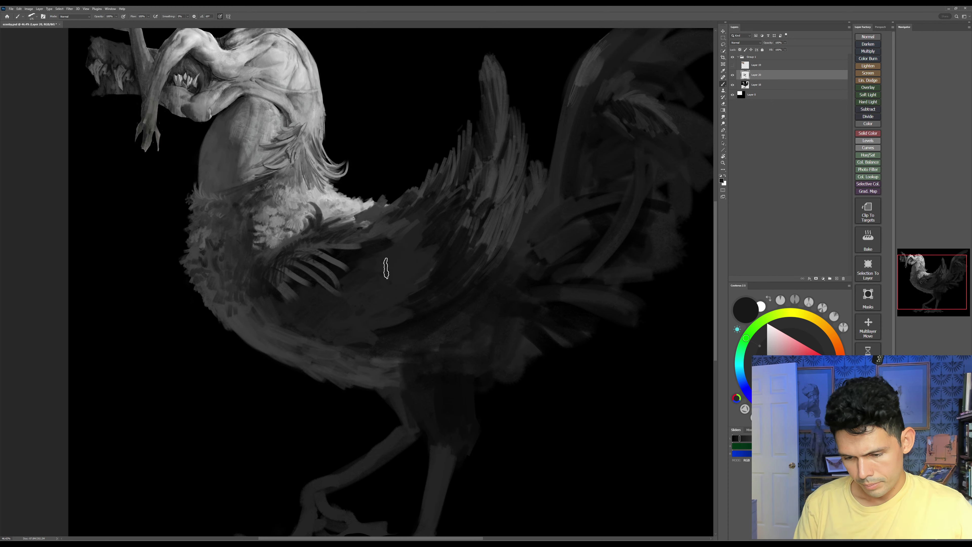
{"action": "mouse_move", "coordinate": [408, 229]}
{"action": "left_mouse_down"}
{"action": "mouse_move", "coordinate": [386, 251]}
{"action": "mouse_move", "coordinate": [369, 236]}
{"action": "mouse_move", "coordinate": [391, 271]}
{"action": "mouse_move", "coordinate": [384, 263]}
{"action": "left_mouse_up"}
{"action": "left_click", "coordinate": [372, 251], "text": "alt"}
{"action": "key", "text": "bracketleft"}
{"action": "left_click_drag", "start_coordinate": [346, 306], "coordinate": [377, 290]}
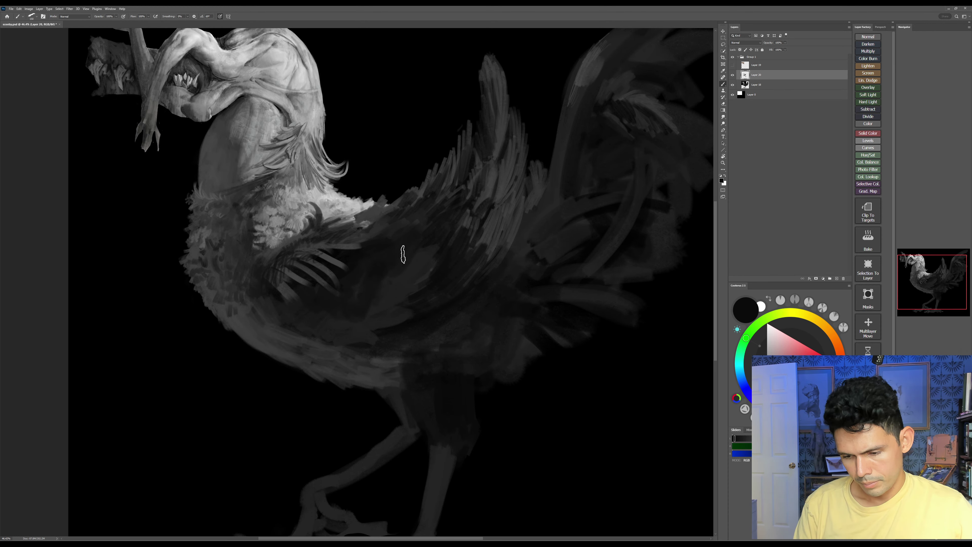
{"action": "left_click", "coordinate": [385, 301], "text": "alt"}
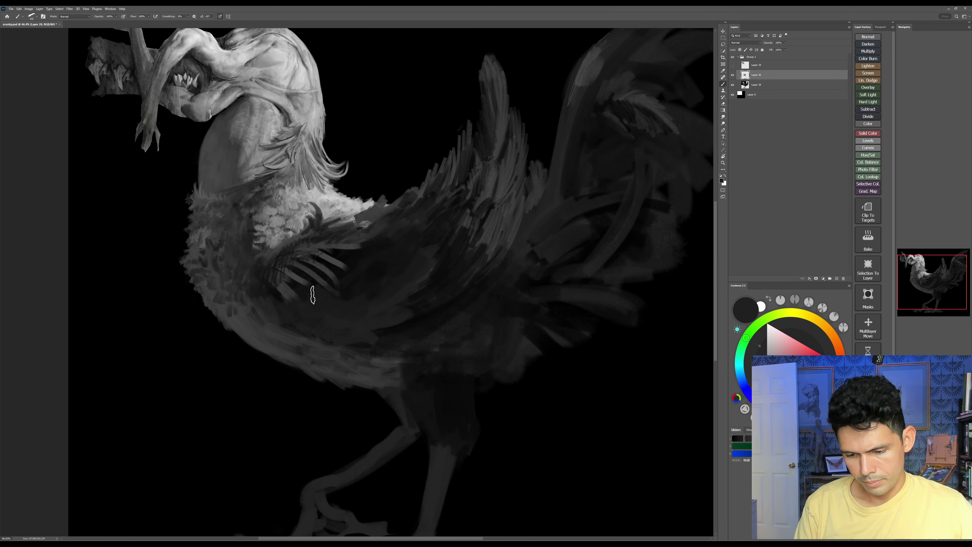
Step: Paint thin, curved grey feathers below the wing's front shoulder with a much smaller brush, adding near-black strokes between them
{"action": "key", "text": "z"}
{"action": "left_click_drag", "start_coordinate": [294, 277], "coordinate": [350, 279]}
{"action": "key", "text": "b"}
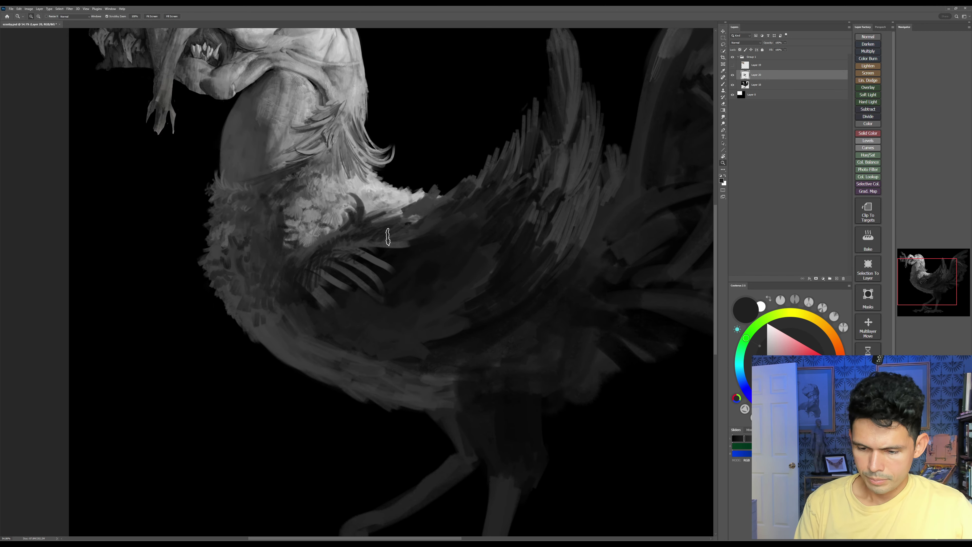
{"action": "left_click", "coordinate": [371, 258], "text": "alt"}
{"action": "key", "text": "bracketleft"}
{"action": "key", "text": "bracketleft"}
{"action": "key", "text": "bracketleft"}
{"action": "key", "text": "bracketleft"}
{"action": "key", "text": "bracketleft"}
{"action": "key", "text": "bracketleft"}
{"action": "key", "text": "bracketleft"}
{"action": "key", "text": "bracketleft"}
{"action": "key", "text": "bracketleft"}
{"action": "key", "text": "bracketleft"}
{"action": "key", "text": "bracketleft"}
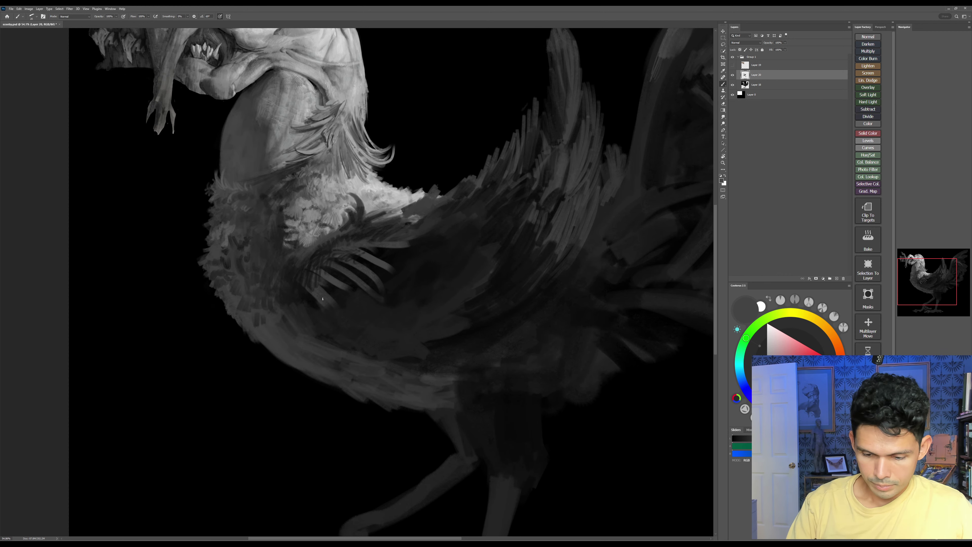
{"action": "mouse_move", "coordinate": [308, 286]}
{"action": "left_mouse_down"}
{"action": "mouse_move", "coordinate": [337, 327]}
{"action": "mouse_move", "coordinate": [339, 299]}
{"action": "left_mouse_up"}
{"action": "mouse_move", "coordinate": [322, 283]}
{"action": "left_mouse_down"}
{"action": "mouse_move", "coordinate": [371, 294]}
{"action": "mouse_move", "coordinate": [359, 291]}
{"action": "left_mouse_up"}
{"action": "mouse_move", "coordinate": [347, 284]}
{"action": "left_mouse_down"}
{"action": "mouse_move", "coordinate": [372, 295]}
{"action": "mouse_move", "coordinate": [345, 296]}
{"action": "mouse_move", "coordinate": [317, 277]}
{"action": "mouse_move", "coordinate": [341, 312]}
{"action": "left_mouse_up"}
{"action": "left_click", "coordinate": [345, 296], "text": "alt"}
{"action": "left_click_drag", "start_coordinate": [317, 284], "coordinate": [335, 327]}
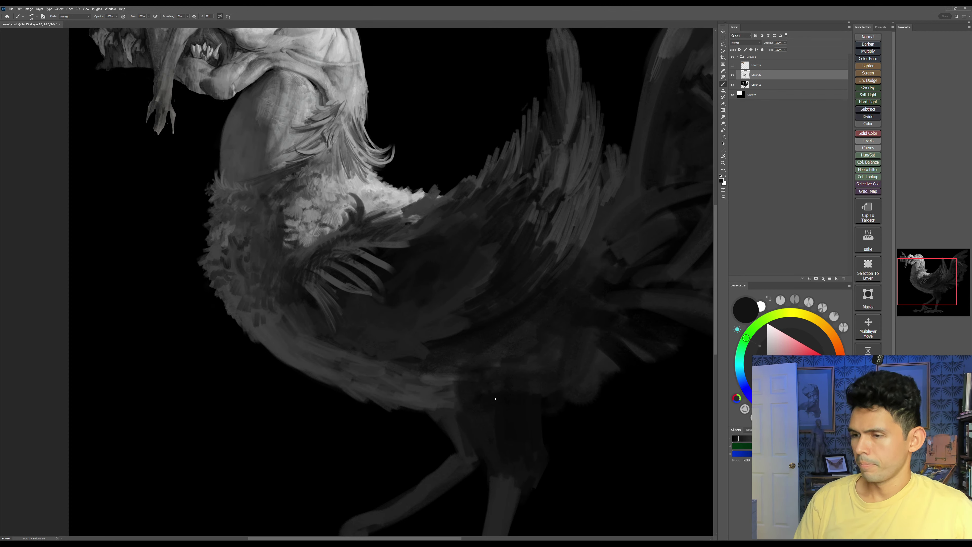
Step: Rotate the canvas, sample a grey from the shoulder feathers, and fill the gaps above them with additional feather strokes
{"action": "key", "text": "r"}
{"action": "mouse_move", "coordinate": [465, 234]}
{"action": "left_mouse_down"}
{"action": "mouse_move", "coordinate": [452, 209]}
{"action": "mouse_move", "coordinate": [409, 177]}
{"action": "left_mouse_up"}
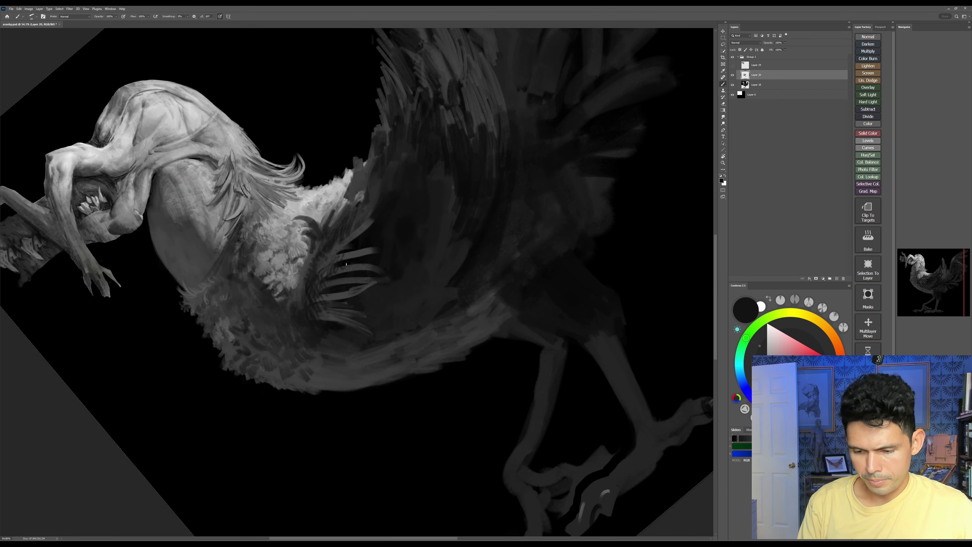
{"action": "left_click", "coordinate": [353, 255], "text": "alt"}
{"action": "key", "text": "]"}
{"action": "left_click_drag", "start_coordinate": [339, 261], "coordinate": [385, 242]}
{"action": "mouse_move", "coordinate": [339, 262]}
{"action": "left_mouse_down"}
{"action": "mouse_move", "coordinate": [319, 277]}
{"action": "mouse_move", "coordinate": [379, 262]}
{"action": "left_mouse_up"}
{"action": "key", "text": "]"}
{"action": "mouse_move", "coordinate": [359, 259]}
{"action": "left_mouse_down"}
{"action": "mouse_move", "coordinate": [379, 255]}
{"action": "mouse_move", "coordinate": [362, 242]}
{"action": "mouse_move", "coordinate": [379, 239]}
{"action": "left_mouse_up"}
{"action": "left_click", "coordinate": [378, 220], "text": "alt"}
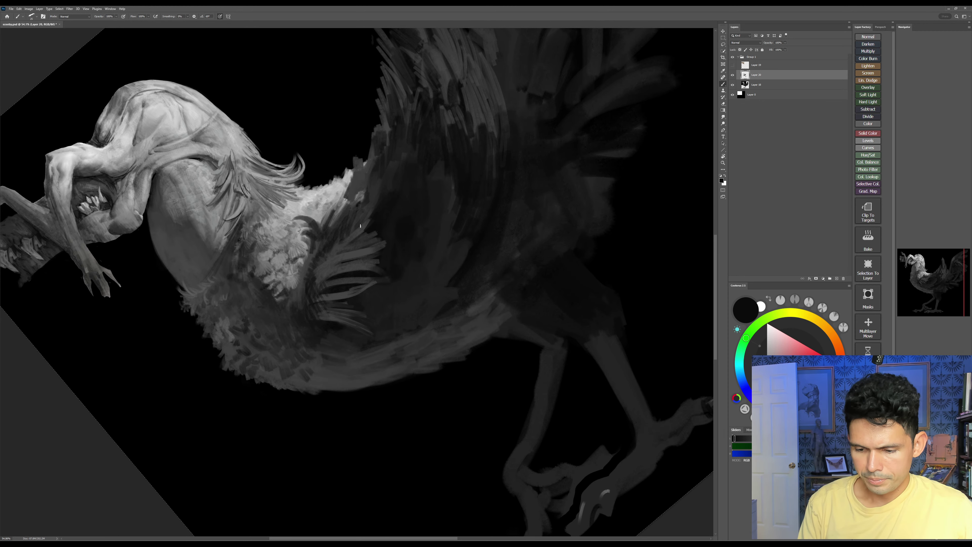
Step: Sample a shoulder grey, paint long curved feathers sweeping back over the upper wing, and reset the canvas rotation
{"action": "left_click", "coordinate": [340, 261], "text": "alt"}
{"action": "mouse_move", "coordinate": [328, 258]}
{"action": "left_mouse_down"}
{"action": "mouse_move", "coordinate": [353, 227]}
{"action": "mouse_move", "coordinate": [408, 192]}
{"action": "left_mouse_up"}
{"action": "key", "text": "]"}
{"action": "key", "text": "]"}
{"action": "left_click_drag", "start_coordinate": [341, 241], "coordinate": [434, 191]}
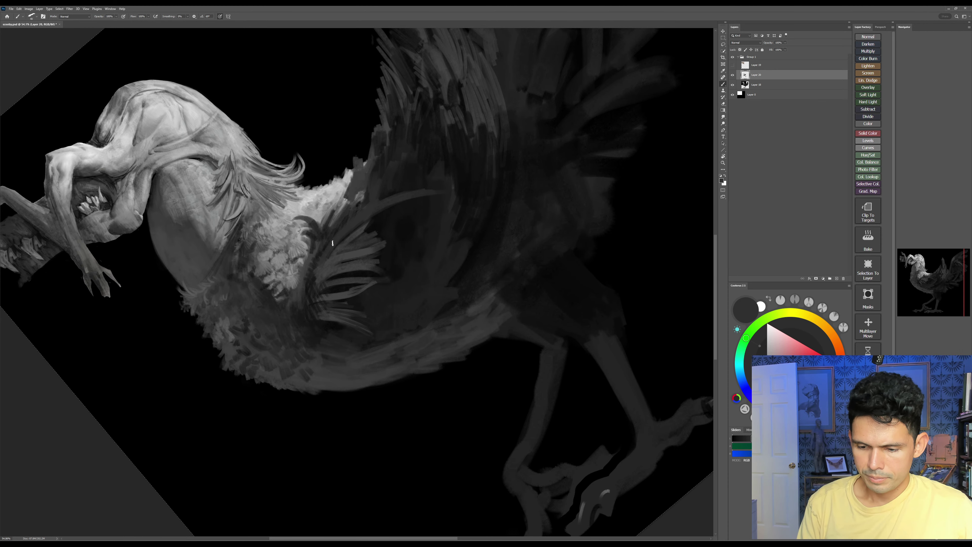
{"action": "left_click_drag", "start_coordinate": [333, 243], "coordinate": [417, 209]}
{"action": "mouse_move", "coordinate": [330, 260]}
{"action": "left_mouse_down"}
{"action": "mouse_move", "coordinate": [354, 245]}
{"action": "mouse_move", "coordinate": [402, 179]}
{"action": "left_mouse_up"}
{"action": "left_click", "coordinate": [418, 177], "text": "alt"}
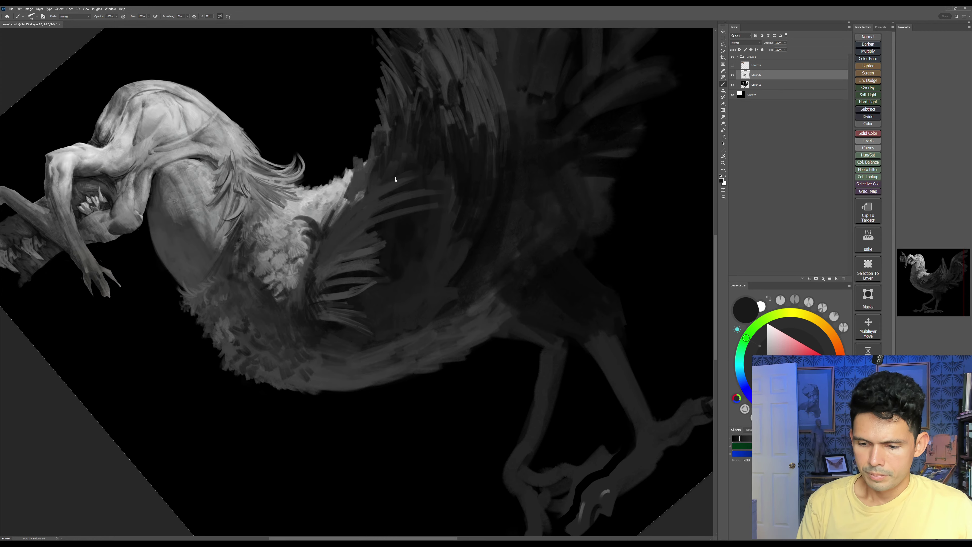
{"action": "key", "text": "Escape"}
{"action": "left_click_drag", "start_coordinate": [454, 380], "coordinate": [454, 360]}
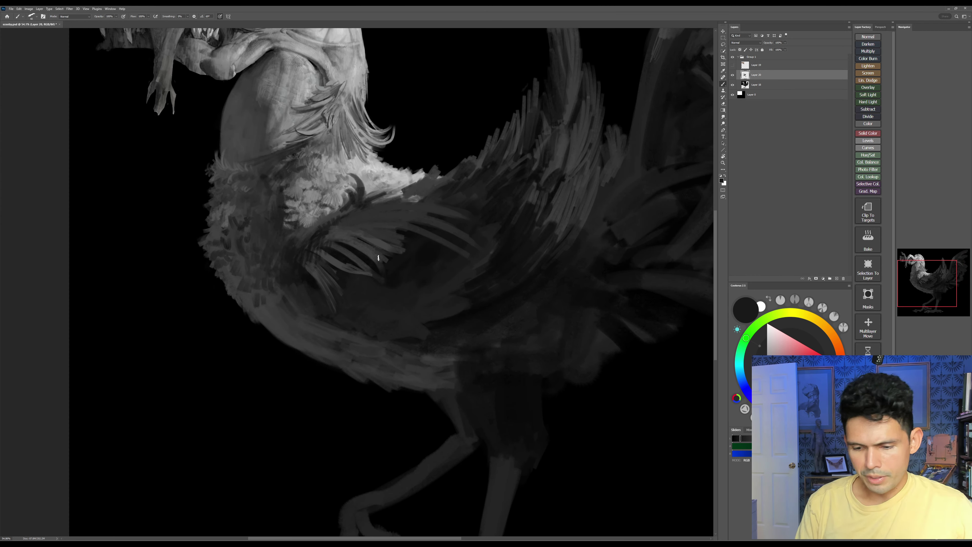
Step: Paint thin, curved feather strokes from the wing's front edge down into the chest, sampling greys near the shoulder
{"action": "left_click", "coordinate": [340, 233], "text": "alt"}
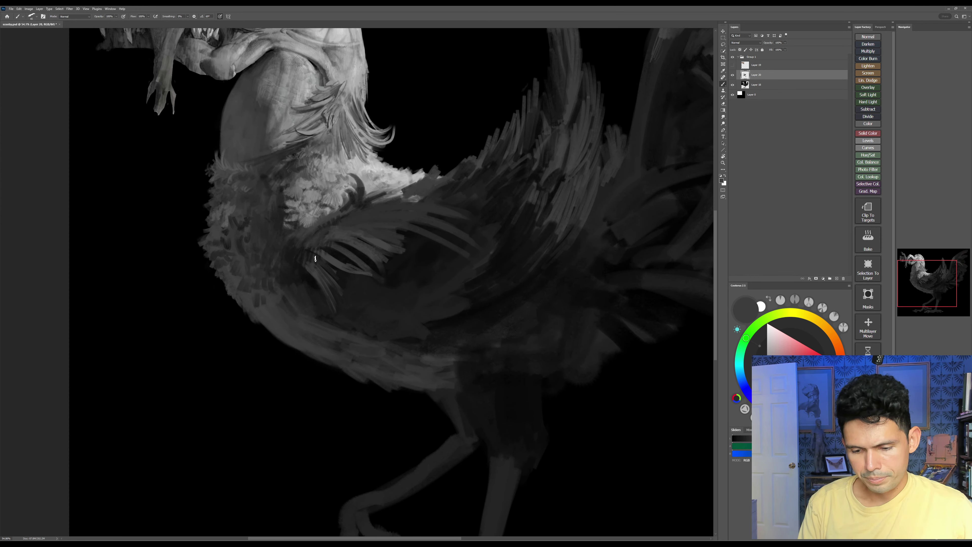
{"action": "mouse_move", "coordinate": [300, 251]}
{"action": "left_mouse_down"}
{"action": "mouse_move", "coordinate": [287, 260]}
{"action": "mouse_move", "coordinate": [281, 297]}
{"action": "left_mouse_up"}
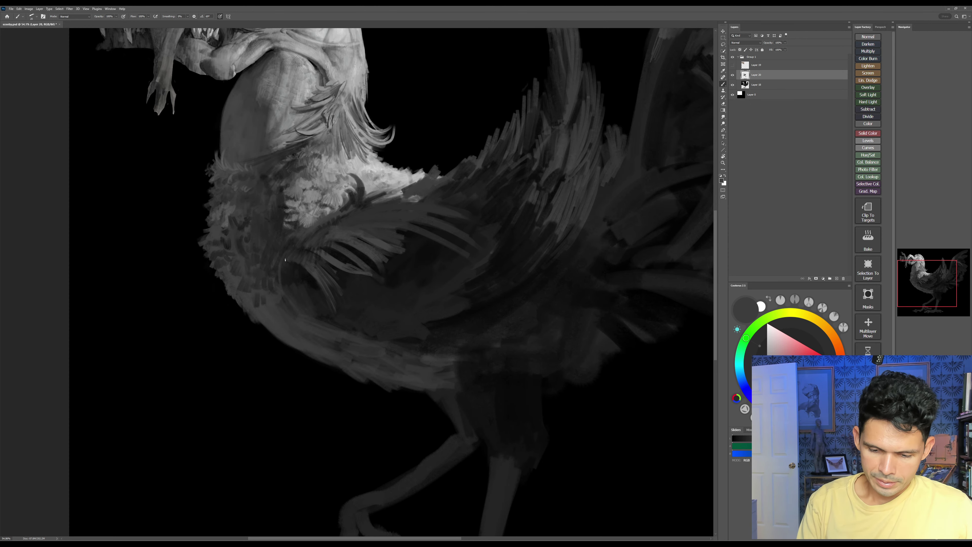
{"action": "key", "text": "bracketright"}
{"action": "left_click_drag", "start_coordinate": [290, 251], "coordinate": [294, 315]}
{"action": "mouse_move", "coordinate": [293, 249]}
{"action": "left_mouse_down"}
{"action": "mouse_move", "coordinate": [267, 266]}
{"action": "mouse_move", "coordinate": [284, 248]}
{"action": "mouse_move", "coordinate": [283, 275]}
{"action": "mouse_move", "coordinate": [292, 244]}
{"action": "mouse_move", "coordinate": [313, 253]}
{"action": "mouse_move", "coordinate": [299, 233]}
{"action": "mouse_move", "coordinate": [323, 199]}
{"action": "mouse_move", "coordinate": [319, 230]}
{"action": "mouse_move", "coordinate": [288, 253]}
{"action": "mouse_move", "coordinate": [304, 235]}
{"action": "mouse_move", "coordinate": [277, 239]}
{"action": "mouse_move", "coordinate": [307, 226]}
{"action": "mouse_move", "coordinate": [298, 283]}
{"action": "mouse_move", "coordinate": [292, 239]}
{"action": "mouse_move", "coordinate": [312, 240]}
{"action": "mouse_move", "coordinate": [288, 246]}
{"action": "left_mouse_up"}
{"action": "key", "text": "bracketleft"}
{"action": "left_click", "coordinate": [312, 260], "text": "alt"}
{"action": "key", "text": "bracketleft"}
{"action": "mouse_move", "coordinate": [300, 237]}
{"action": "left_mouse_down"}
{"action": "mouse_move", "coordinate": [284, 266]}
{"action": "mouse_move", "coordinate": [345, 281]}
{"action": "left_mouse_up"}
{"action": "key", "text": "bracketleft"}
Step: Paint fine near-black strokes along the upper edge of the wing, below the pale back feathers, with a much smaller brush
{"action": "left_click_drag", "start_coordinate": [537, 273], "coordinate": [513, 289]}
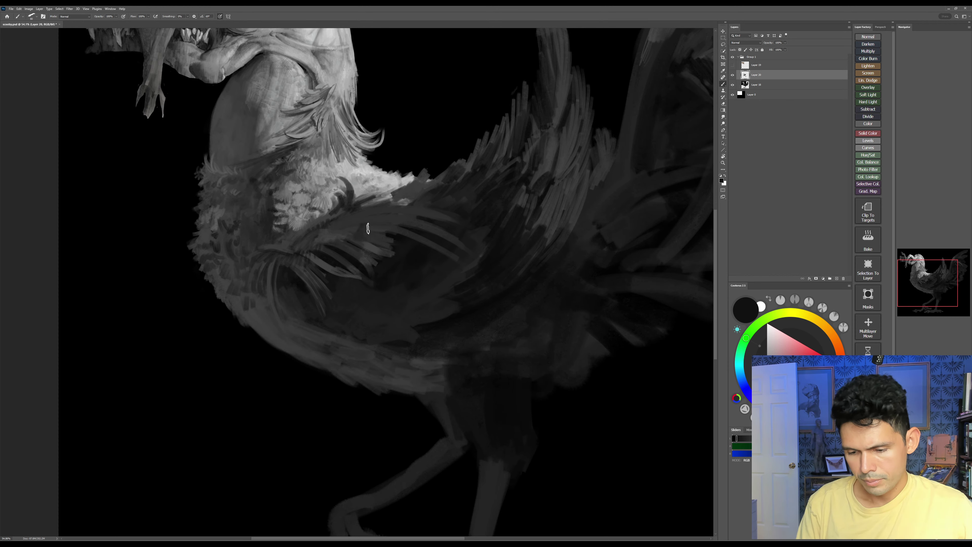
{"action": "key", "text": "bracketleft"}
{"action": "key", "text": "bracketleft"}
{"action": "key", "text": "bracketleft"}
{"action": "key", "text": "bracketleft"}
{"action": "key", "text": "bracketleft"}
{"action": "key", "text": "bracketleft"}
{"action": "key", "text": "bracketleft"}
{"action": "key", "text": "bracketleft"}
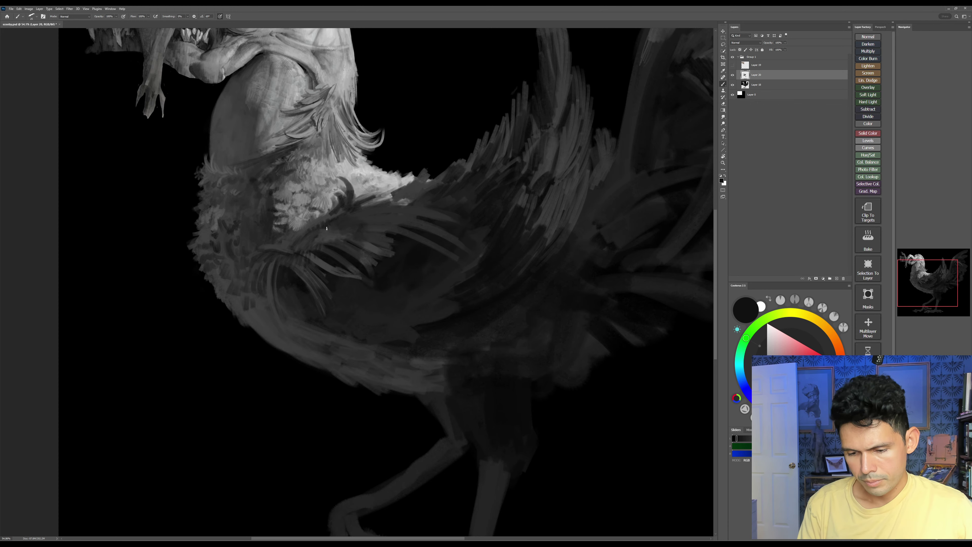
{"action": "left_click_drag", "start_coordinate": [347, 215], "coordinate": [341, 231]}
{"action": "mouse_move", "coordinate": [351, 214]}
{"action": "left_mouse_down"}
{"action": "mouse_move", "coordinate": [344, 230]}
{"action": "mouse_move", "coordinate": [364, 221]}
{"action": "left_mouse_up"}
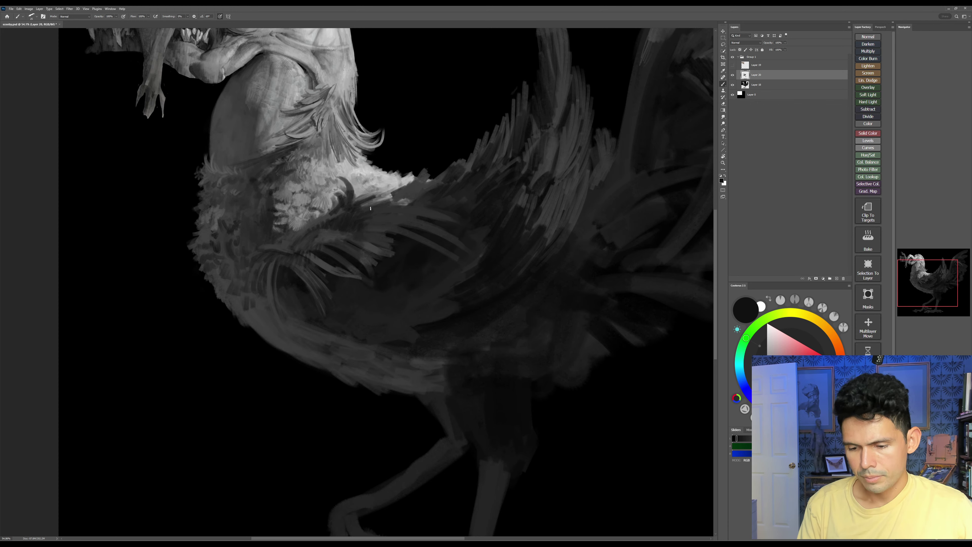
{"action": "left_click_drag", "start_coordinate": [488, 286], "coordinate": [484, 276]}
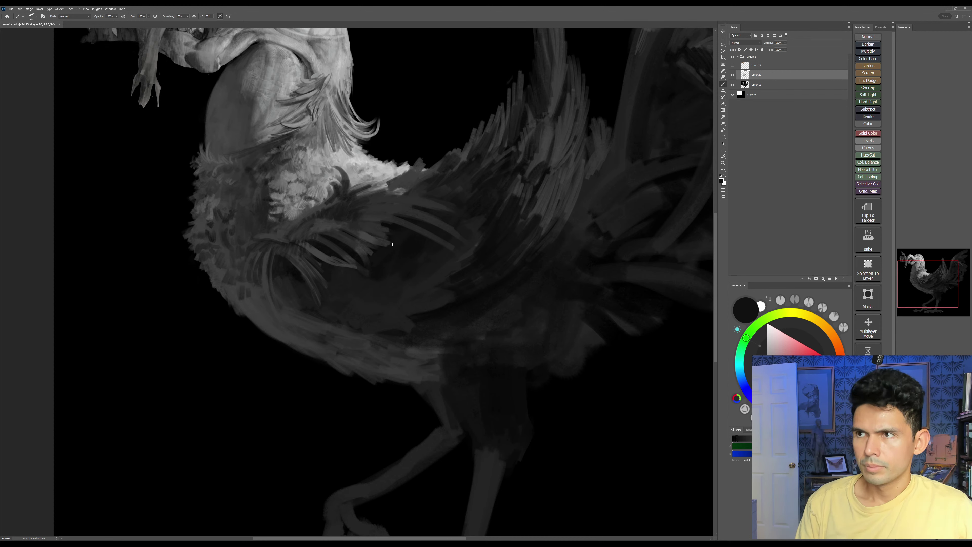
Step: Sample a light grey and paint small highlights on the raised wing feather tips and the short tuft behind them
{"action": "left_click_drag", "start_coordinate": [419, 342], "coordinate": [380, 379]}
{"action": "left_click", "coordinate": [347, 202], "text": "alt"}
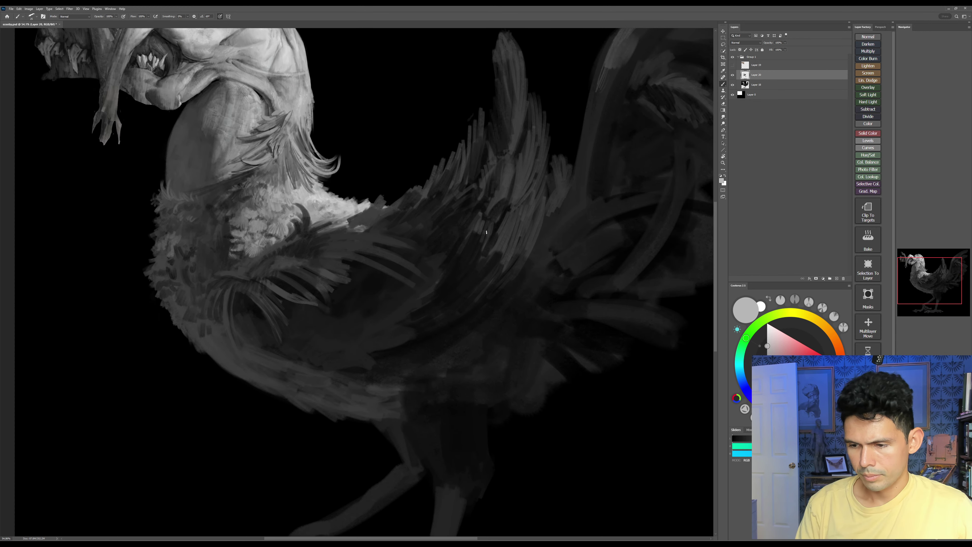
{"action": "left_click_drag", "start_coordinate": [590, 224], "coordinate": [560, 276]}
{"action": "key", "text": "bracketleft"}
{"action": "key", "text": "bracketleft"}
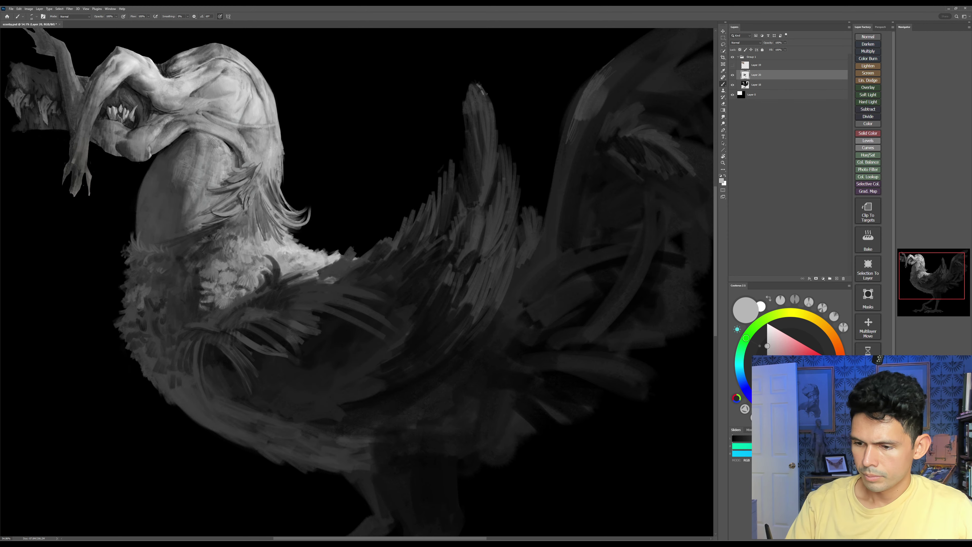
{"action": "left_click_drag", "start_coordinate": [496, 125], "coordinate": [498, 140]}
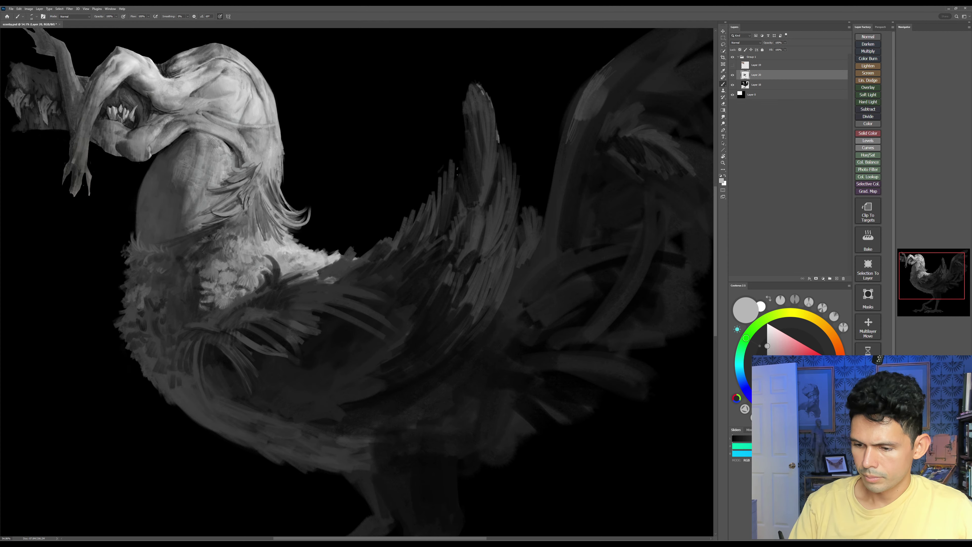
{"action": "mouse_move", "coordinate": [457, 166]}
{"action": "left_mouse_down"}
{"action": "mouse_move", "coordinate": [459, 187]}
{"action": "mouse_move", "coordinate": [436, 203]}
{"action": "left_mouse_up"}
{"action": "left_click_drag", "start_coordinate": [526, 208], "coordinate": [531, 205]}
Step: Paint light grey highlight strokes along the top edge of the second upper tail feather
{"action": "mouse_move", "coordinate": [589, 287]}
{"action": "left_mouse_down"}
{"action": "mouse_move", "coordinate": [484, 339]}
{"action": "mouse_move", "coordinate": [441, 400]}
{"action": "left_mouse_up"}
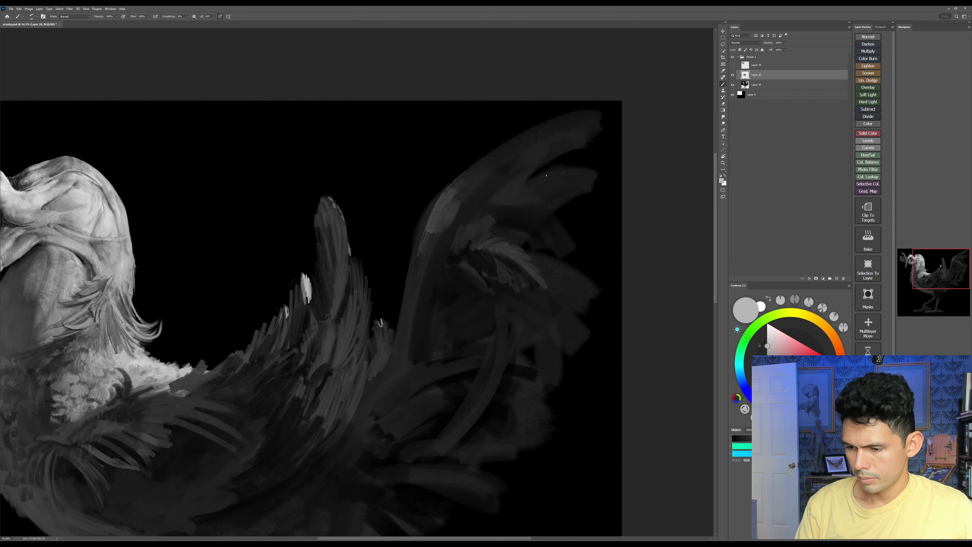
{"action": "mouse_move", "coordinate": [547, 175]}
{"action": "left_mouse_down"}
{"action": "mouse_move", "coordinate": [529, 184]}
{"action": "mouse_move", "coordinate": [564, 173]}
{"action": "left_mouse_up"}
{"action": "left_click_drag", "start_coordinate": [545, 175], "coordinate": [568, 168]}
{"action": "left_click_drag", "start_coordinate": [552, 170], "coordinate": [587, 171]}
{"action": "left_click_drag", "start_coordinate": [559, 221], "coordinate": [593, 151]}
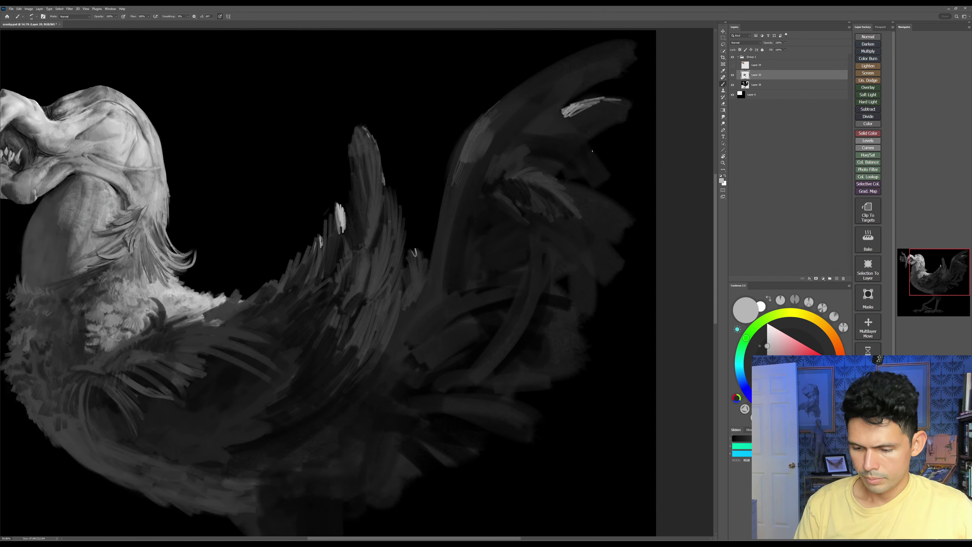
Step: Erase the short tuft between wing and tail, and paint a light patch at its base with sampled greys
{"action": "left_click", "coordinate": [419, 293], "text": "alt"}
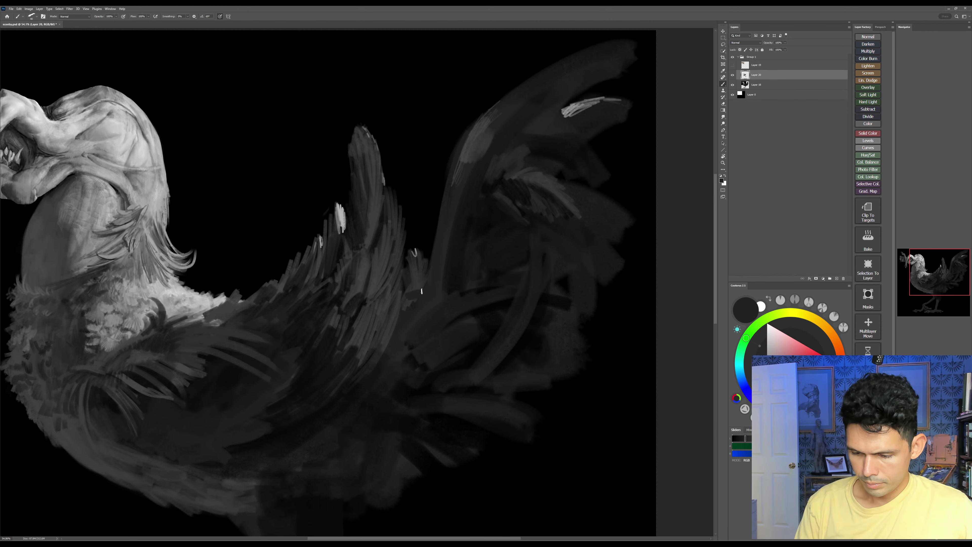
{"action": "key", "text": "e"}
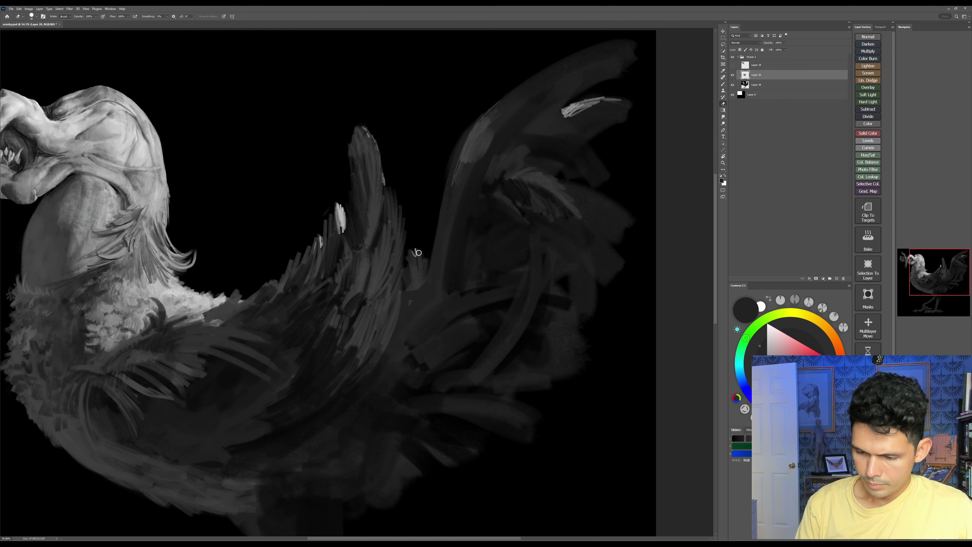
{"action": "key", "text": "b"}
{"action": "left_click", "coordinate": [419, 245], "text": "alt"}
{"action": "mouse_move", "coordinate": [415, 252]}
{"action": "left_mouse_down"}
{"action": "mouse_move", "coordinate": [428, 265]}
{"action": "mouse_move", "coordinate": [438, 226]}
{"action": "mouse_move", "coordinate": [458, 217]}
{"action": "left_mouse_up"}
{"action": "left_click", "coordinate": [340, 218], "text": "alt"}
{"action": "key", "text": "bracketleft"}
{"action": "key", "text": "bracketleft"}
{"action": "key", "text": "bracketleft"}
{"action": "key", "text": "bracketleft"}
{"action": "key", "text": "bracketleft"}
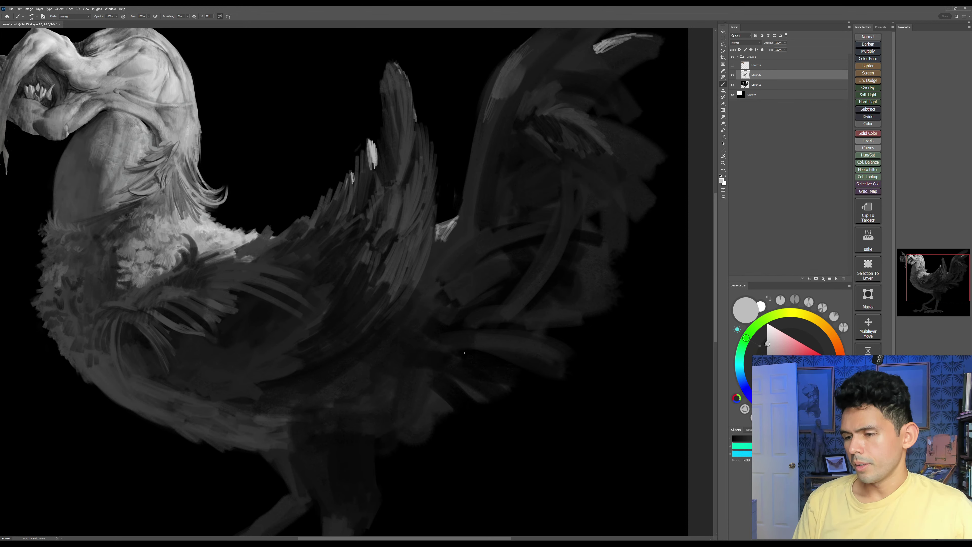
Step: Sample a dark grey and block in the upper thigh of the near leg with a much larger brush
{"action": "left_click_drag", "start_coordinate": [465, 353], "coordinate": [539, 180]}
{"action": "left_click", "coordinate": [432, 254], "text": "alt"}
{"action": "key", "text": "bracketright"}
{"action": "key", "text": "bracketright"}
{"action": "key", "text": "bracketright"}
{"action": "key", "text": "bracketright"}
{"action": "key", "text": "bracketright"}
{"action": "key", "text": "bracketright"}
{"action": "key", "text": "bracketright"}
{"action": "key", "text": "bracketright"}
{"action": "key", "text": "bracketright"}
{"action": "key", "text": "bracketright"}
{"action": "key", "text": "bracketright"}
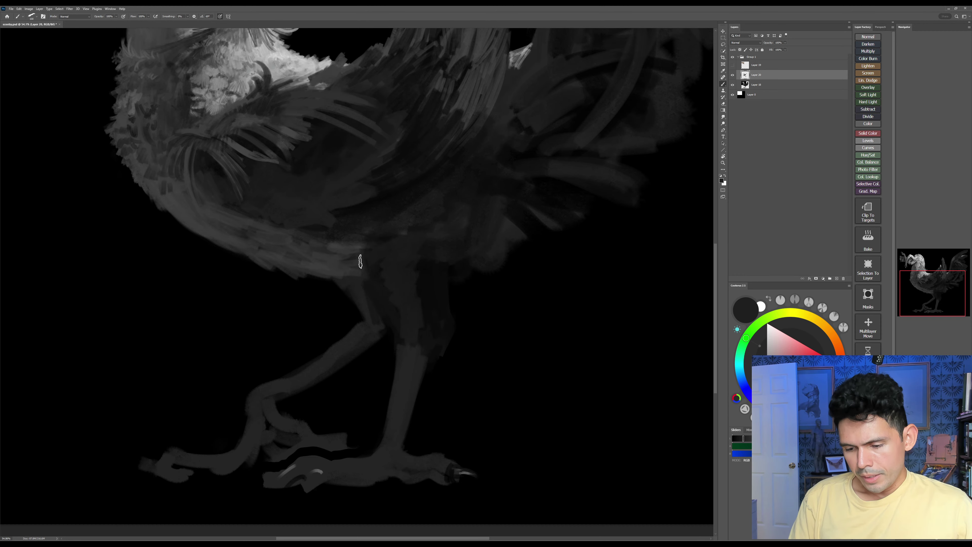
{"action": "key", "text": "bracketright"}
{"action": "key", "text": "bracketright"}
{"action": "mouse_move", "coordinate": [407, 256]}
{"action": "left_mouse_down"}
{"action": "mouse_move", "coordinate": [424, 277]}
{"action": "mouse_move", "coordinate": [390, 279]}
{"action": "mouse_move", "coordinate": [424, 309]}
{"action": "mouse_move", "coordinate": [432, 284]}
{"action": "left_mouse_up"}
Step: Sample the lower belly's grey and paint vertical feather strokes down the near thigh with a smaller brush
{"action": "left_click", "coordinate": [351, 245], "text": "alt"}
{"action": "key", "text": "bracketleft"}
{"action": "key", "text": "bracketleft"}
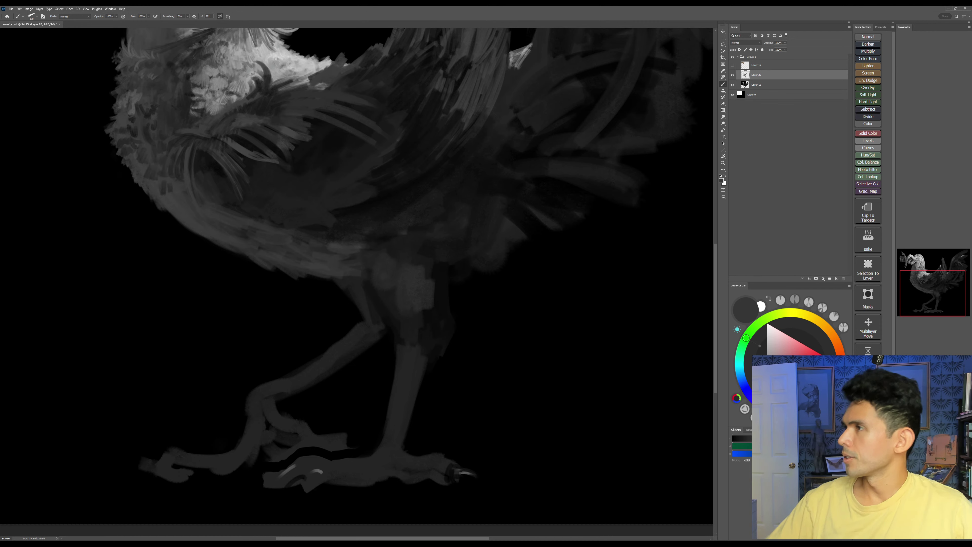
{"action": "key", "text": "bracketleft"}
{"action": "key", "text": "bracketleft"}
{"action": "left_click_drag", "start_coordinate": [429, 281], "coordinate": [435, 328]}
{"action": "left_click_drag", "start_coordinate": [427, 303], "coordinate": [416, 342]}
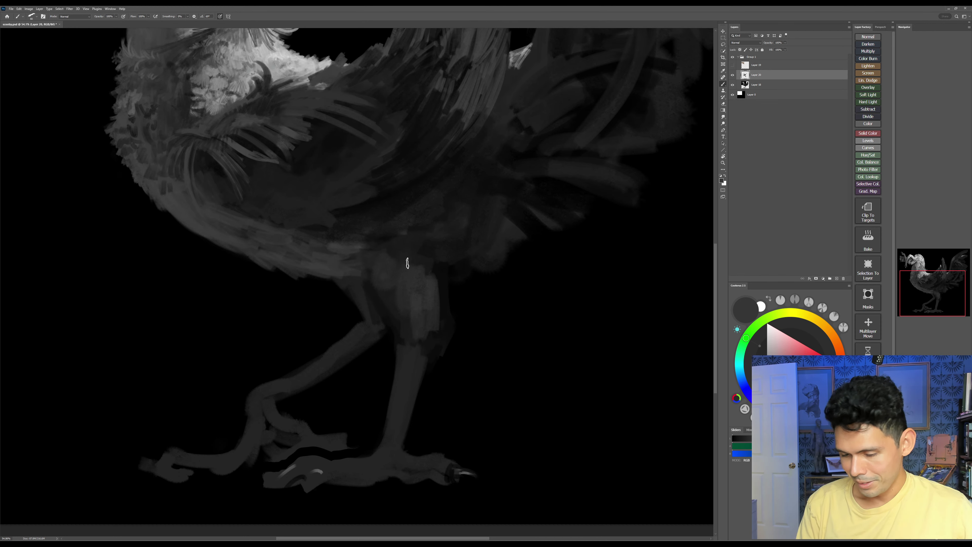
{"action": "left_click_drag", "start_coordinate": [394, 289], "coordinate": [400, 322]}
{"action": "key", "text": "bracketleft"}
{"action": "key", "text": "bracketleft"}
{"action": "left_click_drag", "start_coordinate": [379, 283], "coordinate": [387, 317]}
{"action": "left_click_drag", "start_coordinate": [377, 287], "coordinate": [392, 328]}
{"action": "left_click_drag", "start_coordinate": [394, 313], "coordinate": [395, 336]}
Step: Sample a near-black and paint dark strokes across the upper thigh to break up the feathers
{"action": "left_click", "coordinate": [442, 282], "text": "alt"}
{"action": "left_click_drag", "start_coordinate": [377, 291], "coordinate": [424, 293]}
{"action": "key", "text": "bracketright"}
{"action": "key", "text": "bracketright"}
{"action": "key", "text": "bracketright"}
{"action": "mouse_move", "coordinate": [423, 295]}
{"action": "left_mouse_down"}
{"action": "mouse_move", "coordinate": [433, 299]}
{"action": "mouse_move", "coordinate": [431, 326]}
{"action": "mouse_move", "coordinate": [420, 333]}
{"action": "left_mouse_up"}
{"action": "left_click_drag", "start_coordinate": [419, 274], "coordinate": [416, 312]}
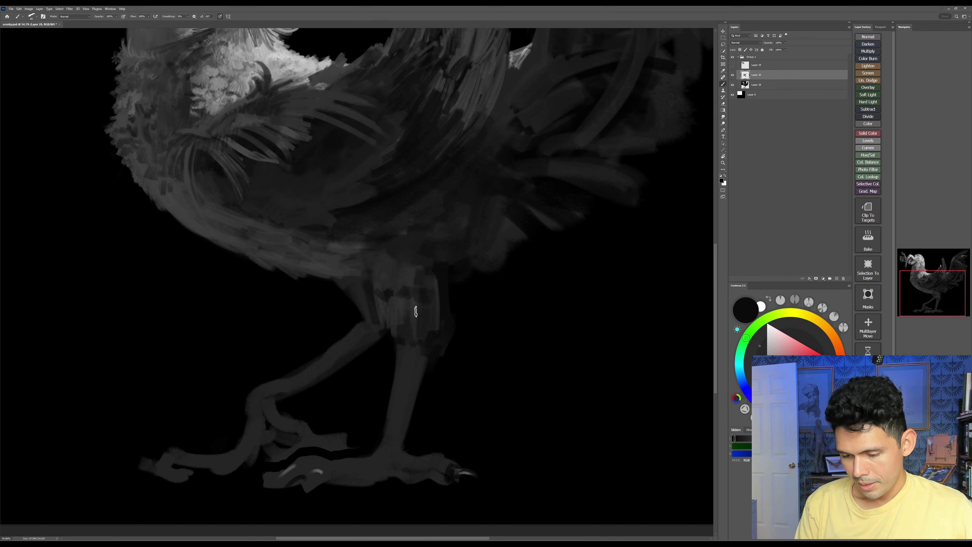
Step: Sample the thigh's mid grey and paint feather strokes along its lower edge above the shin
{"action": "left_click", "coordinate": [411, 317], "text": "alt"}
{"action": "left_click_drag", "start_coordinate": [396, 330], "coordinate": [391, 346]}
{"action": "mouse_move", "coordinate": [400, 325]}
{"action": "left_mouse_down"}
{"action": "mouse_move", "coordinate": [401, 348]}
{"action": "mouse_move", "coordinate": [416, 344]}
{"action": "left_mouse_up"}
{"action": "key", "text": "["}
{"action": "left_click_drag", "start_coordinate": [429, 300], "coordinate": [432, 335]}
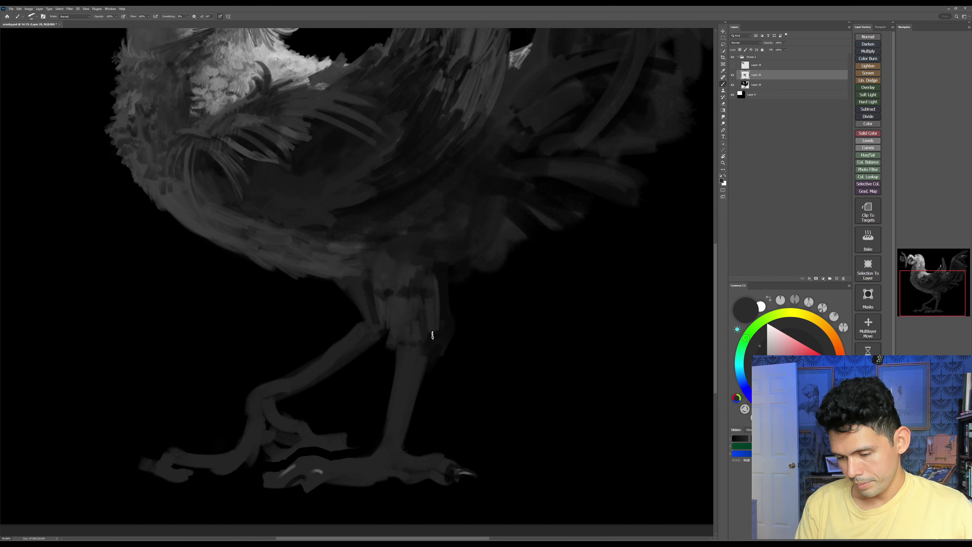
Step: Sample a dark grey near the thigh and paint long hanging feathers along its rear and lower edges
{"action": "left_click", "coordinate": [435, 278], "text": "alt"}
{"action": "mouse_move", "coordinate": [436, 281]}
{"action": "left_mouse_down"}
{"action": "mouse_move", "coordinate": [437, 312]}
{"action": "mouse_move", "coordinate": [458, 269]}
{"action": "mouse_move", "coordinate": [448, 319]}
{"action": "left_mouse_up"}
{"action": "key", "text": "]"}
{"action": "mouse_move", "coordinate": [457, 267]}
{"action": "left_mouse_down"}
{"action": "mouse_move", "coordinate": [444, 346]}
{"action": "mouse_move", "coordinate": [457, 321]}
{"action": "mouse_move", "coordinate": [439, 285]}
{"action": "mouse_move", "coordinate": [461, 303]}
{"action": "left_mouse_up"}
{"action": "key", "text": "["}
{"action": "key", "text": "["}
{"action": "key", "text": "["}
{"action": "left_click_drag", "start_coordinate": [464, 263], "coordinate": [464, 298]}
{"action": "left_click_drag", "start_coordinate": [440, 341], "coordinate": [437, 354]}
{"action": "left_click_drag", "start_coordinate": [433, 334], "coordinate": [429, 356]}
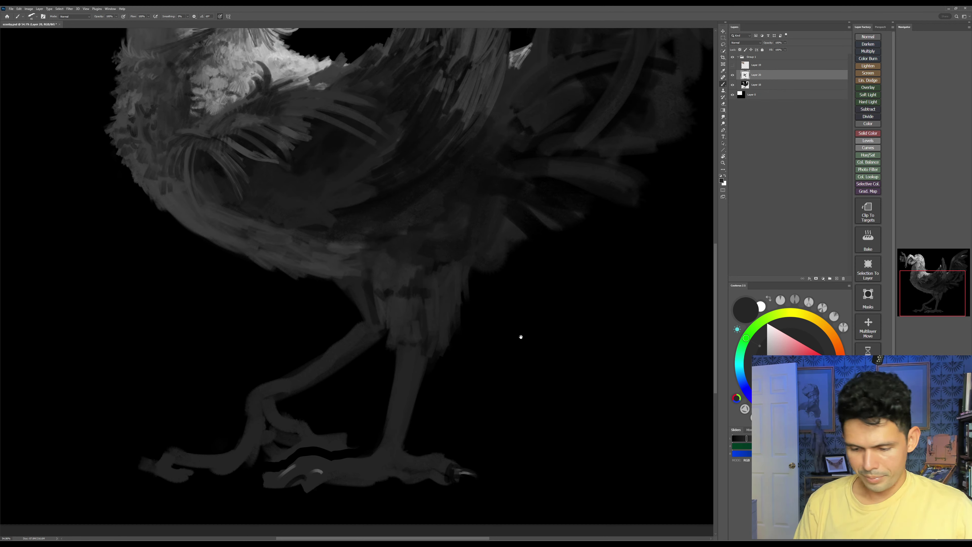
{"action": "left_click_drag", "start_coordinate": [522, 337], "coordinate": [522, 364]}
Step: Sample a near-black from the body and paint small shadow strokes above the belly edge and across the thigh feathers
{"action": "key", "text": "]"}
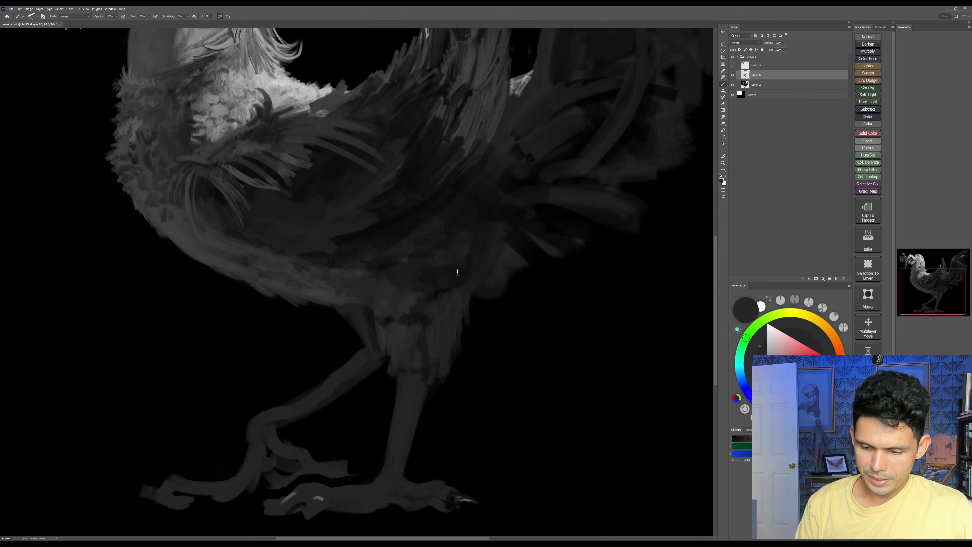
{"action": "left_click", "coordinate": [345, 238], "text": "alt"}
{"action": "mouse_move", "coordinate": [343, 268]}
{"action": "left_mouse_down"}
{"action": "mouse_move", "coordinate": [338, 281]}
{"action": "mouse_move", "coordinate": [351, 279]}
{"action": "left_mouse_up"}
{"action": "left_click_drag", "start_coordinate": [369, 268], "coordinate": [362, 282]}
{"action": "key", "text": "["}
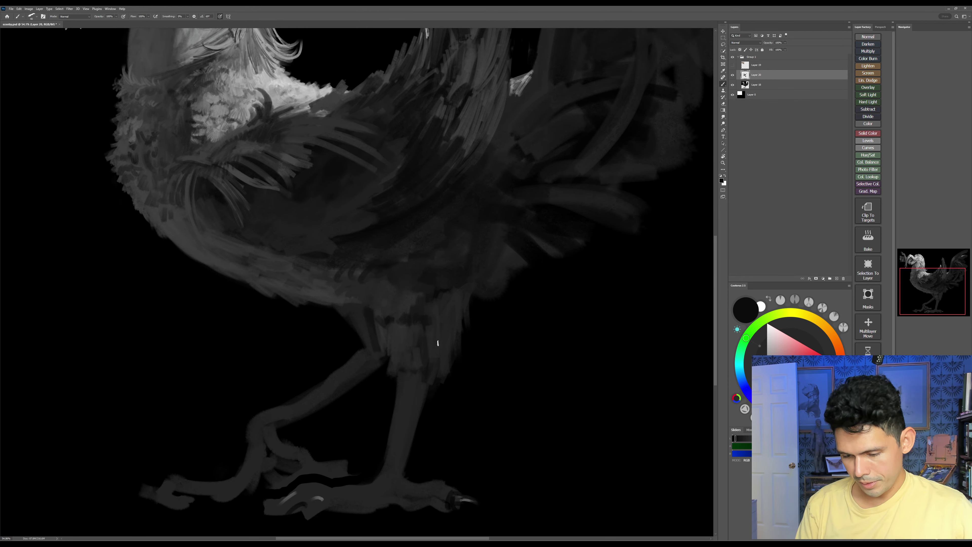
{"action": "left_click_drag", "start_coordinate": [410, 323], "coordinate": [403, 332]}
{"action": "left_click_drag", "start_coordinate": [399, 320], "coordinate": [395, 325]}
{"action": "left_click_drag", "start_coordinate": [443, 351], "coordinate": [450, 296]}
{"action": "key", "text": "["}
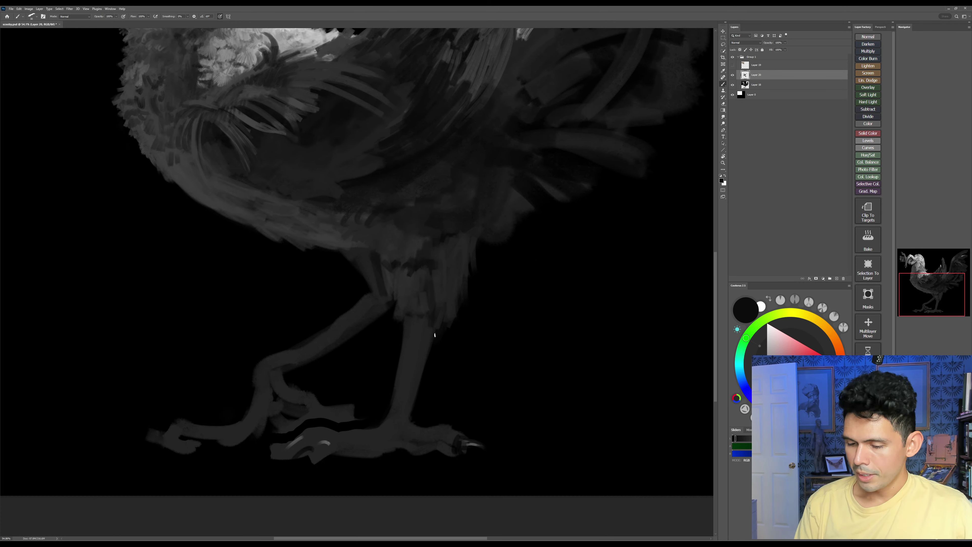
Step: Sample the shin's grey, lighten it, and paint a column of scales down the front of the near shin
{"action": "left_click", "coordinate": [418, 367], "text": "alt"}
{"action": "left_click_drag", "start_coordinate": [767, 390], "coordinate": [768, 380]}
{"action": "key", "text": "]"}
{"action": "key", "text": "]"}
{"action": "mouse_move", "coordinate": [421, 323]}
{"action": "left_mouse_down"}
{"action": "mouse_move", "coordinate": [406, 334]}
{"action": "mouse_move", "coordinate": [401, 356]}
{"action": "mouse_move", "coordinate": [412, 356]}
{"action": "mouse_move", "coordinate": [399, 372]}
{"action": "left_mouse_up"}
{"action": "key", "text": "["}
{"action": "mouse_move", "coordinate": [400, 370]}
{"action": "left_mouse_down"}
{"action": "mouse_move", "coordinate": [395, 379]}
{"action": "mouse_move", "coordinate": [414, 373]}
{"action": "mouse_move", "coordinate": [407, 390]}
{"action": "left_mouse_up"}
{"action": "key", "text": "]"}
{"action": "left_click_drag", "start_coordinate": [401, 383], "coordinate": [401, 396]}
{"action": "left_click_drag", "start_coordinate": [399, 386], "coordinate": [388, 419]}
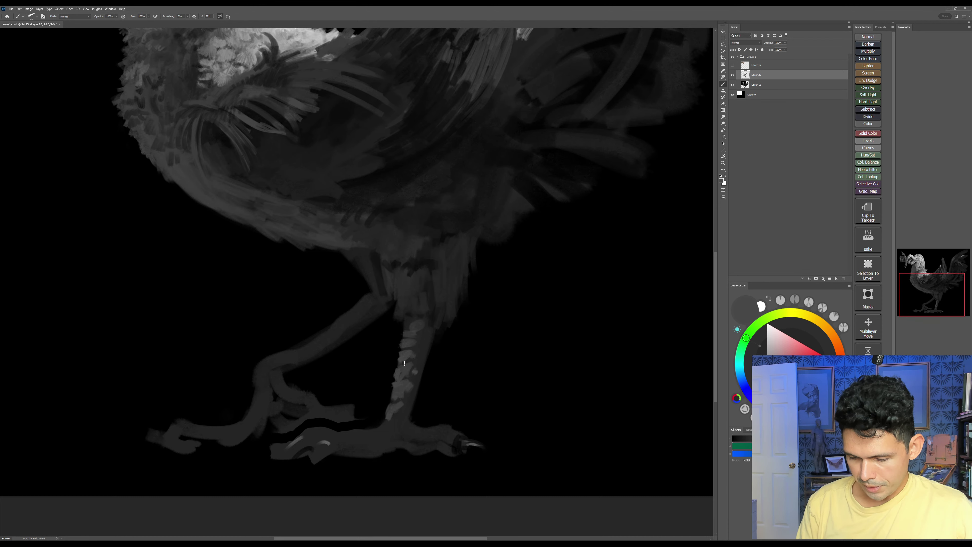
Step: Continue the lighter grey scales over the ankle and top of the near foot, and fill the rear of the shin
{"action": "key", "text": "["}
{"action": "left_click_drag", "start_coordinate": [407, 321], "coordinate": [407, 325]}
{"action": "left_click_drag", "start_coordinate": [392, 419], "coordinate": [379, 429]}
{"action": "mouse_move", "coordinate": [380, 426]}
{"action": "left_mouse_down"}
{"action": "mouse_move", "coordinate": [387, 435]}
{"action": "mouse_move", "coordinate": [377, 440]}
{"action": "left_mouse_up"}
{"action": "mouse_move", "coordinate": [371, 427]}
{"action": "left_mouse_down"}
{"action": "mouse_move", "coordinate": [378, 447]}
{"action": "mouse_move", "coordinate": [373, 429]}
{"action": "mouse_move", "coordinate": [384, 421]}
{"action": "mouse_move", "coordinate": [358, 435]}
{"action": "left_mouse_up"}
{"action": "left_click_drag", "start_coordinate": [359, 435], "coordinate": [386, 443]}
{"action": "left_click_drag", "start_coordinate": [386, 429], "coordinate": [386, 440]}
{"action": "key", "text": "]"}
{"action": "left_click_drag", "start_coordinate": [412, 395], "coordinate": [418, 341]}
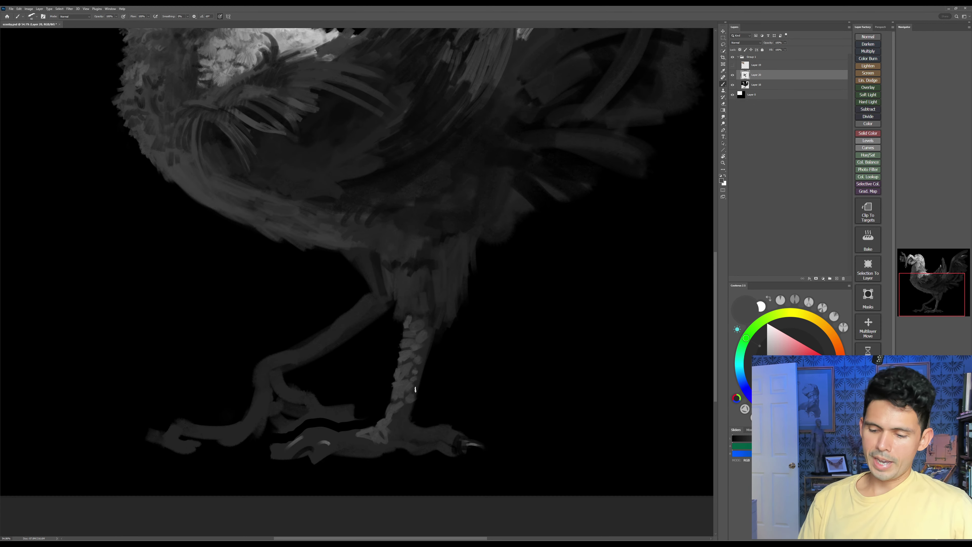
{"action": "left_click_drag", "start_coordinate": [405, 411], "coordinate": [392, 433]}
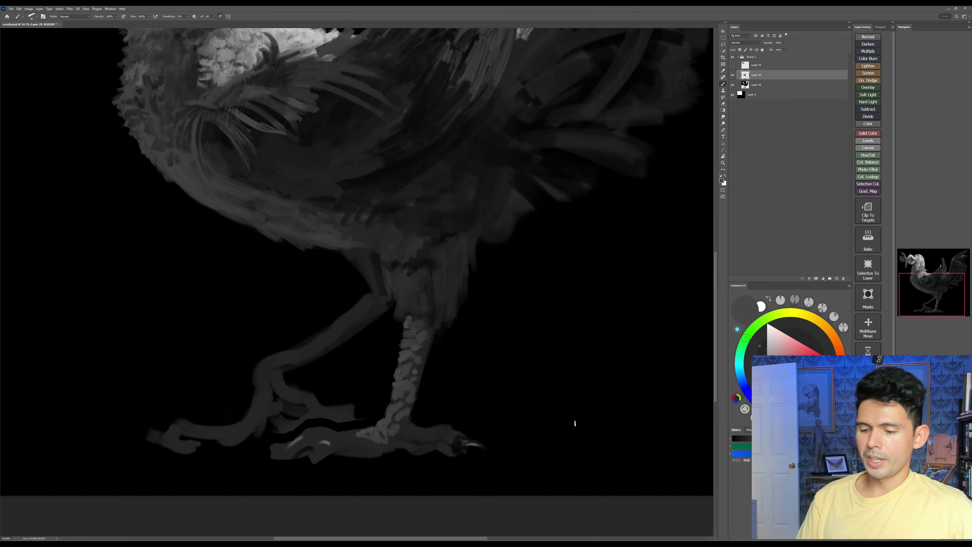
Step: Choose a near-black and paint dark gaps between the near shin's scales and along its rear edge
{"action": "left_click", "coordinate": [767, 403]}
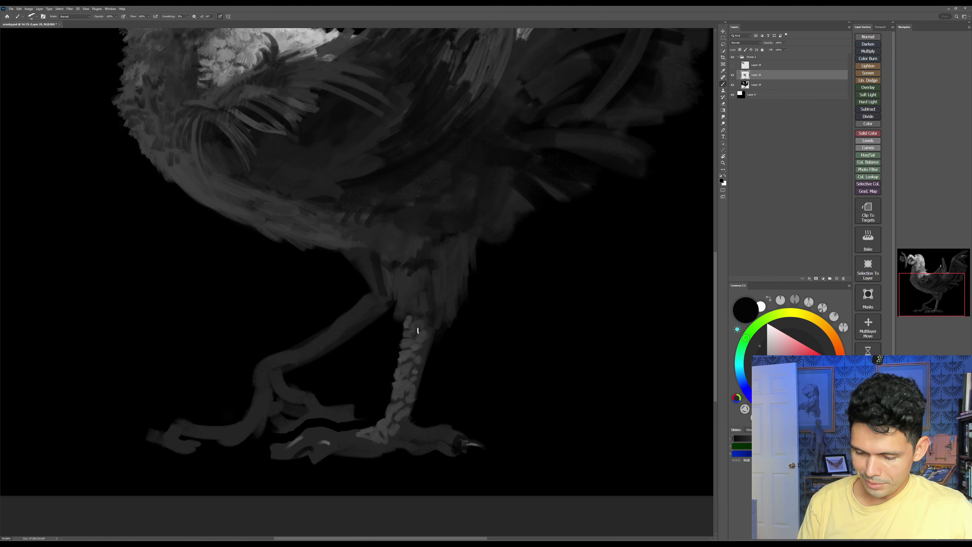
{"action": "mouse_move", "coordinate": [414, 337]}
{"action": "left_mouse_down"}
{"action": "mouse_move", "coordinate": [406, 369]}
{"action": "mouse_move", "coordinate": [425, 345]}
{"action": "mouse_move", "coordinate": [422, 362]}
{"action": "mouse_move", "coordinate": [425, 340]}
{"action": "mouse_move", "coordinate": [414, 386]}
{"action": "mouse_move", "coordinate": [403, 369]}
{"action": "mouse_move", "coordinate": [404, 428]}
{"action": "left_mouse_up"}
{"action": "key", "text": "]"}
{"action": "key", "text": "["}
{"action": "left_click_drag", "start_coordinate": [425, 354], "coordinate": [428, 333]}
{"action": "key", "text": "z"}
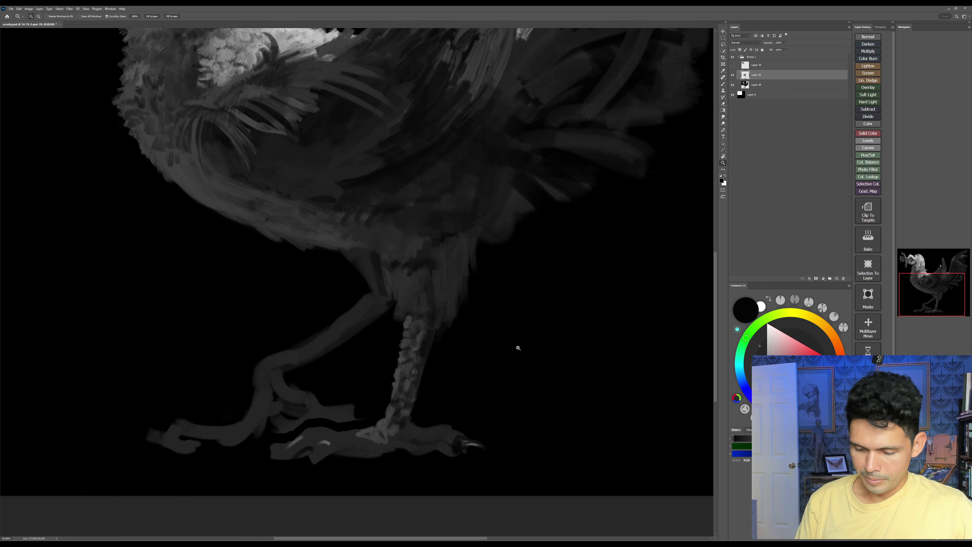
{"action": "mouse_move", "coordinate": [516, 348]}
{"action": "left_mouse_down"}
{"action": "mouse_move", "coordinate": [495, 369]}
{"action": "mouse_move", "coordinate": [519, 370]}
{"action": "mouse_move", "coordinate": [487, 343]}
{"action": "left_mouse_up"}
{"action": "key", "text": "b"}
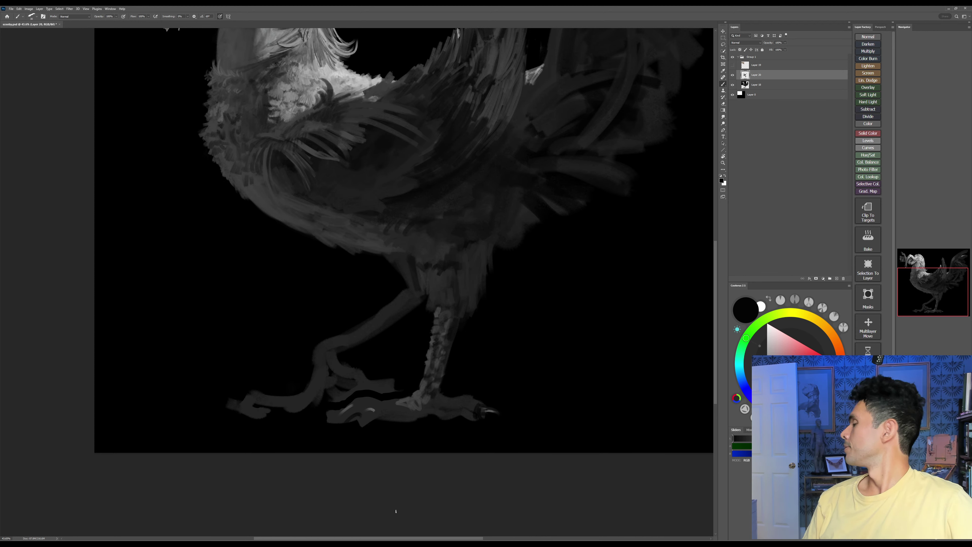
Step: Sample dark greys and paint shadow strokes on the near foot, upper thigh and rear thigh edge
{"action": "left_click", "coordinate": [434, 394], "text": "alt"}
{"action": "left_click_drag", "start_coordinate": [426, 409], "coordinate": [403, 409]}
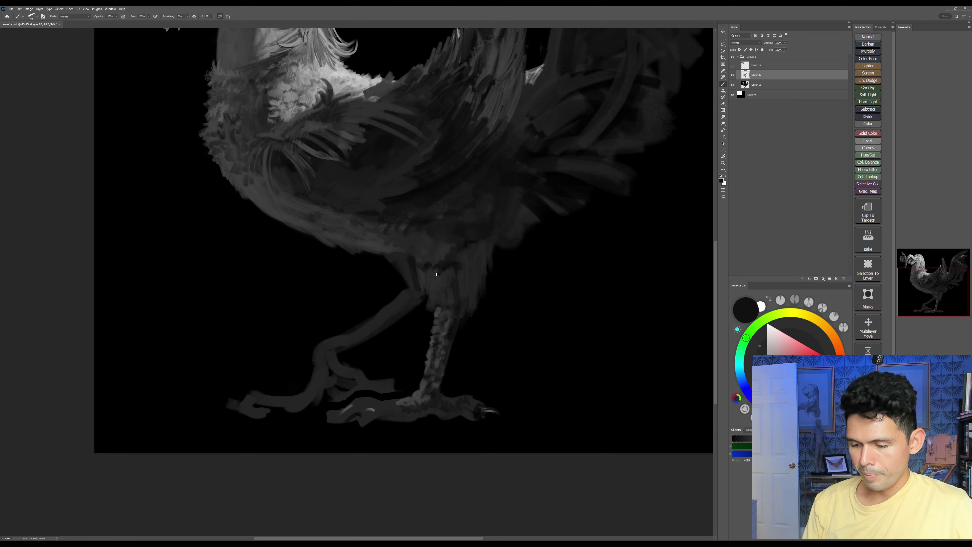
{"action": "key", "text": "bracketright"}
{"action": "left_click_drag", "start_coordinate": [439, 274], "coordinate": [451, 281]}
{"action": "left_click", "coordinate": [475, 272], "text": "alt"}
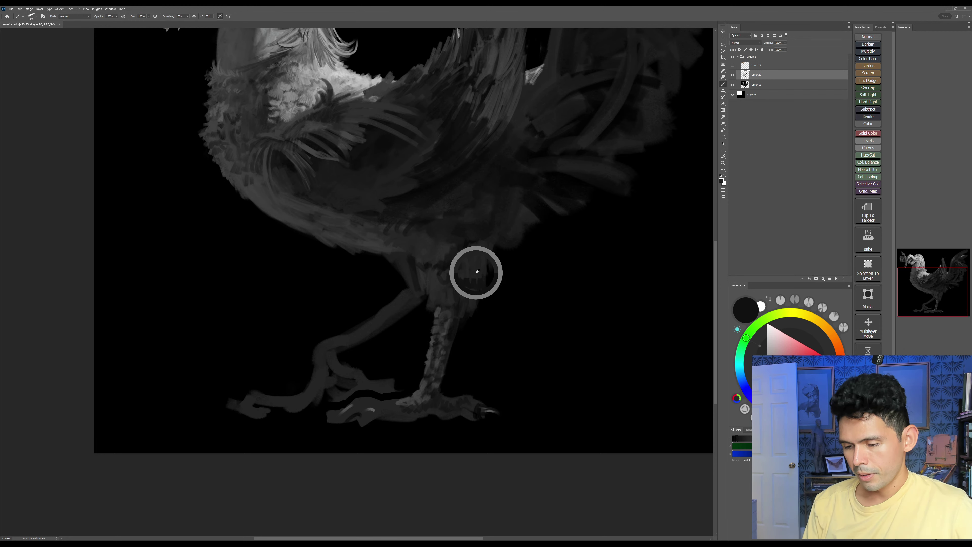
{"action": "key", "text": "bracketleft"}
{"action": "mouse_move", "coordinate": [501, 272]}
{"action": "left_mouse_down"}
{"action": "mouse_move", "coordinate": [499, 286]}
{"action": "mouse_move", "coordinate": [485, 286]}
{"action": "mouse_move", "coordinate": [512, 285]}
{"action": "mouse_move", "coordinate": [487, 330]}
{"action": "left_mouse_up"}
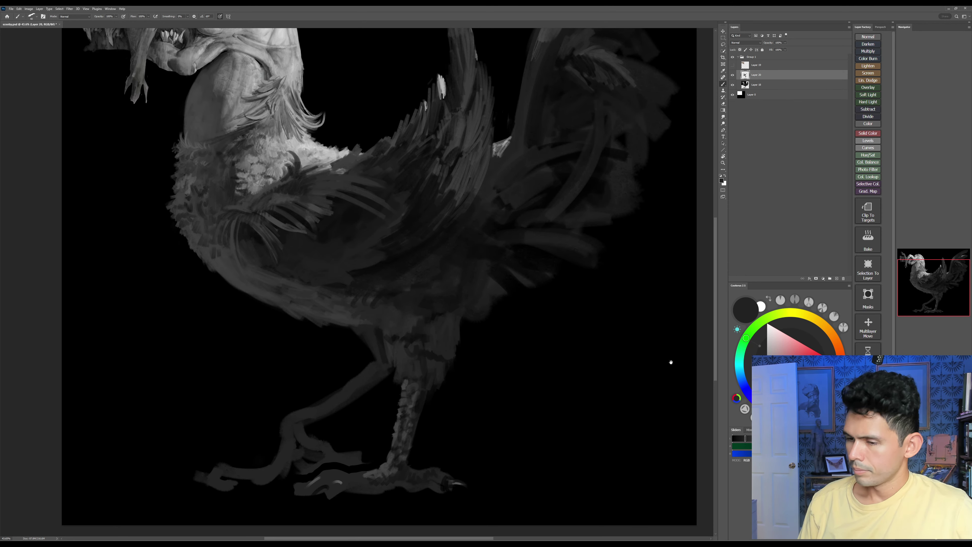
Step: Choose a near-black and paint thin shadow strokes between the upper tail feathers and around the small inner plume
{"action": "mouse_move", "coordinate": [671, 363]}
{"action": "left_mouse_down"}
{"action": "mouse_move", "coordinate": [499, 446]}
{"action": "mouse_move", "coordinate": [541, 469]}
{"action": "left_mouse_up"}
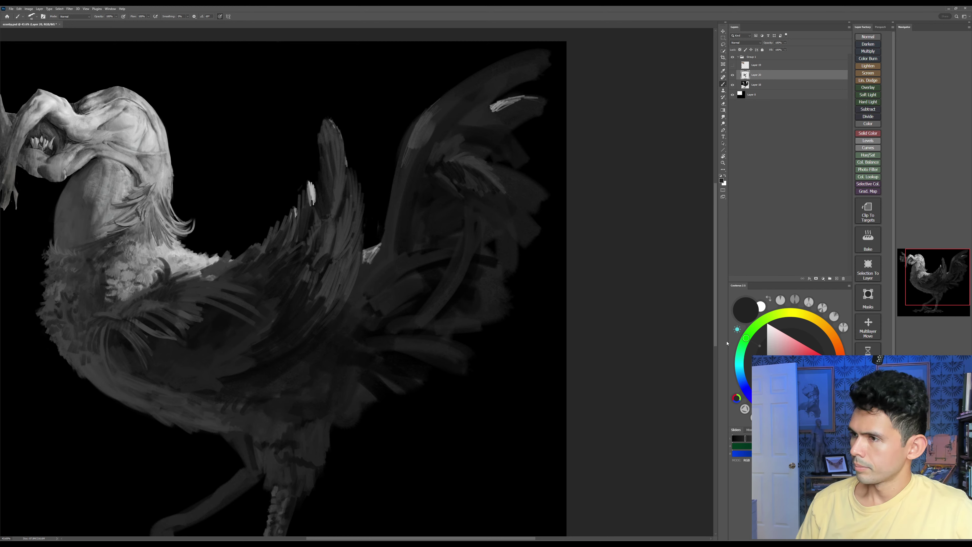
{"action": "left_click", "coordinate": [739, 438]}
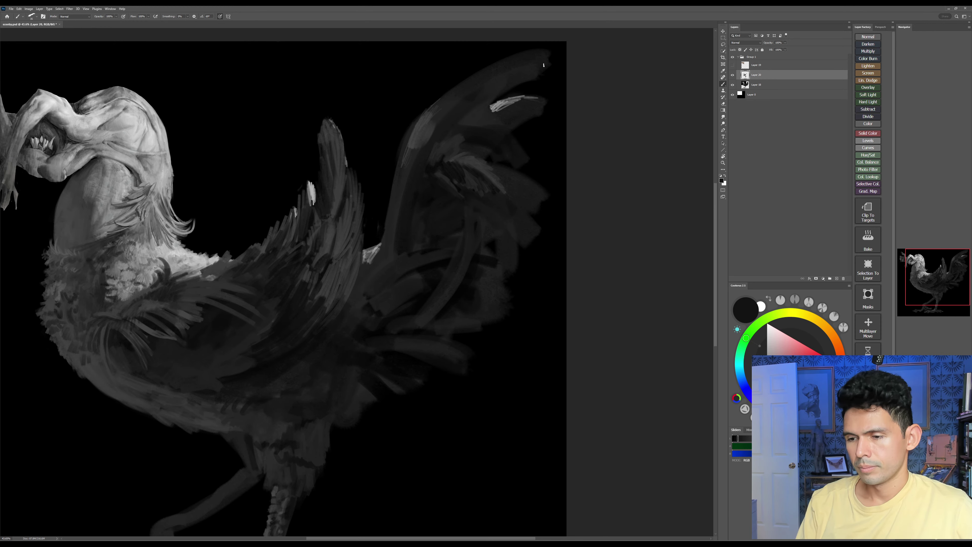
{"action": "left_click_drag", "start_coordinate": [436, 144], "coordinate": [432, 156]}
{"action": "mouse_move", "coordinate": [443, 144]}
{"action": "left_mouse_down"}
{"action": "mouse_move", "coordinate": [436, 159]}
{"action": "mouse_move", "coordinate": [482, 194]}
{"action": "left_mouse_up"}
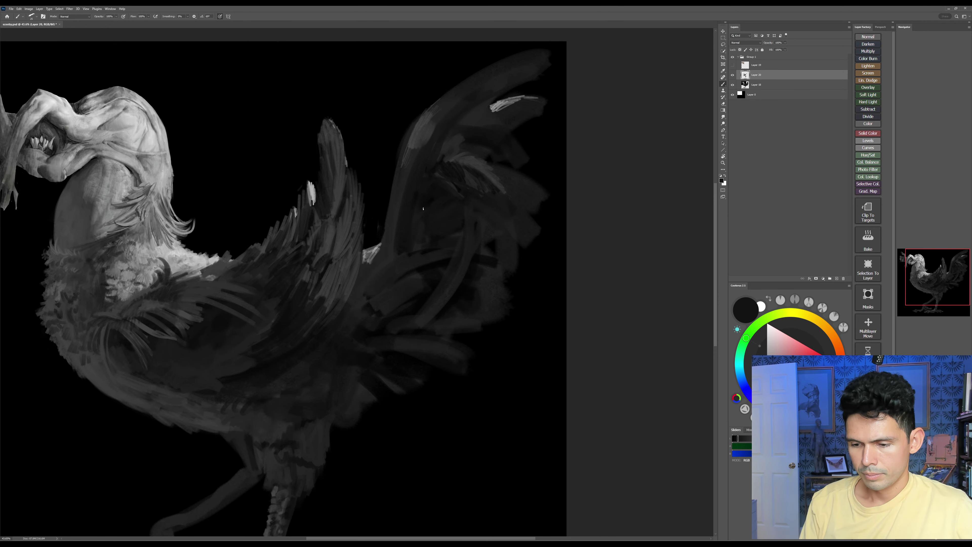
{"action": "mouse_move", "coordinate": [446, 160]}
{"action": "left_mouse_down"}
{"action": "mouse_move", "coordinate": [462, 150]}
{"action": "mouse_move", "coordinate": [521, 161]}
{"action": "mouse_move", "coordinate": [502, 133]}
{"action": "mouse_move", "coordinate": [442, 160]}
{"action": "left_mouse_up"}
Step: Sample a grey from the inner plume and paint long curved strokes along the second upper tail feather with a larger brush
{"action": "left_click", "coordinate": [475, 158], "text": "alt"}
{"action": "key", "text": "bracketright"}
{"action": "key", "text": "bracketright"}
{"action": "key", "text": "bracketright"}
{"action": "key", "text": "bracketright"}
{"action": "key", "text": "bracketright"}
{"action": "key", "text": "bracketright"}
{"action": "key", "text": "bracketright"}
{"action": "left_click_drag", "start_coordinate": [448, 134], "coordinate": [533, 101]}
{"action": "left_click_drag", "start_coordinate": [437, 139], "coordinate": [498, 108]}
Step: Sample a darker grey and paint along the inner side of the tall outer tail feather with a slightly smaller brush
{"action": "key", "text": "bracketleft"}
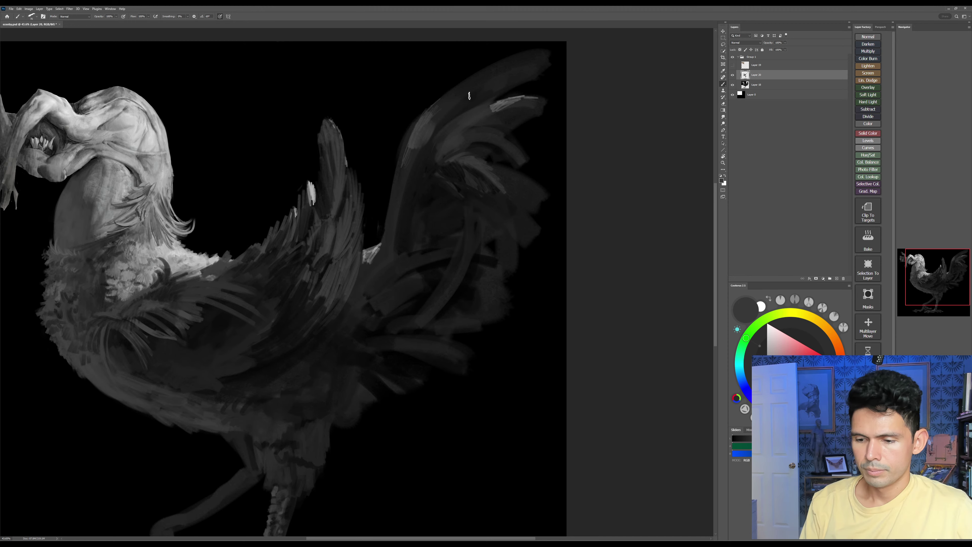
{"action": "left_click", "coordinate": [421, 165], "text": "alt"}
{"action": "mouse_move", "coordinate": [408, 190]}
{"action": "left_mouse_down"}
{"action": "mouse_move", "coordinate": [401, 251]}
{"action": "mouse_move", "coordinate": [425, 161]}
{"action": "left_mouse_up"}
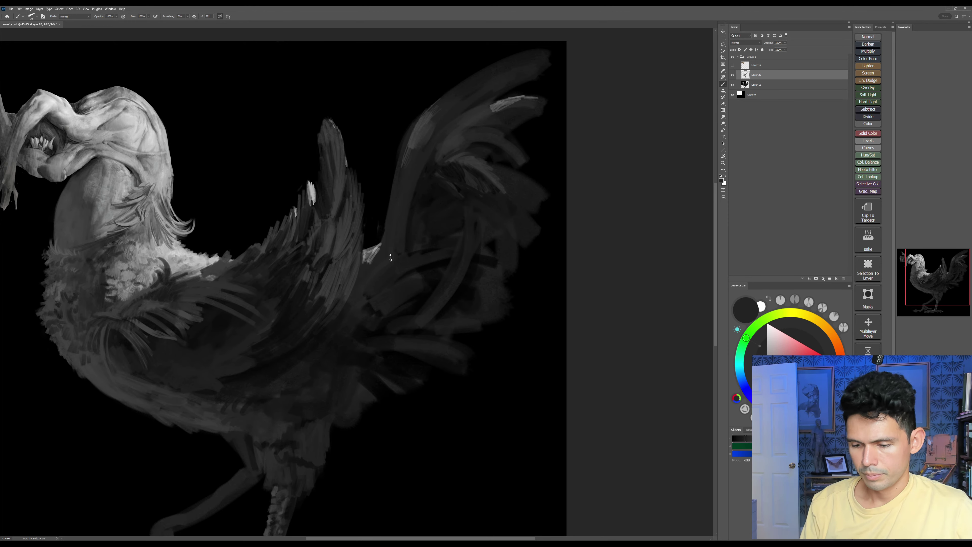
Step: Sample a dark grey and paint over the pale patch between the raised wing and the tail base with a smaller brush
{"action": "left_click_drag", "start_coordinate": [434, 286], "coordinate": [438, 268]}
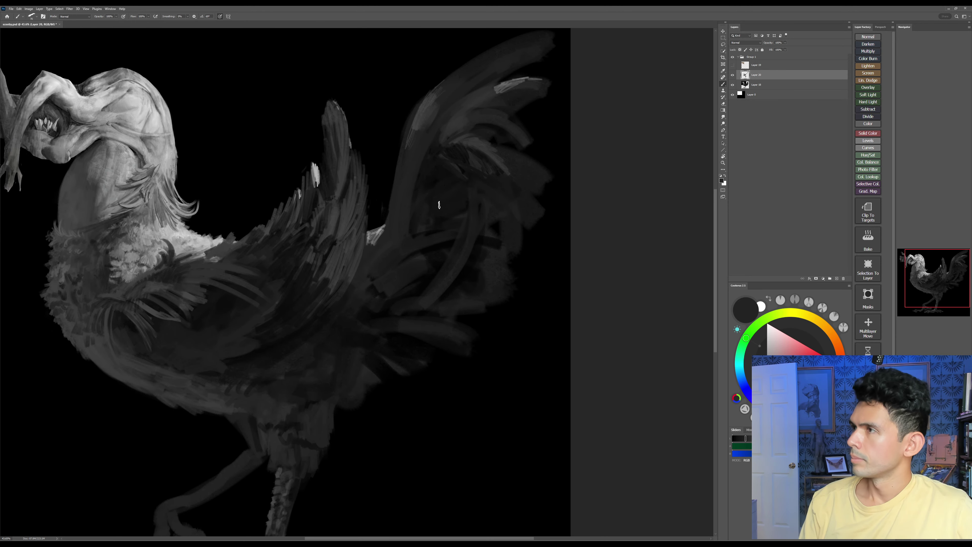
{"action": "left_click", "coordinate": [369, 250], "text": "alt"}
{"action": "key", "text": "bracketleft"}
{"action": "left_click_drag", "start_coordinate": [368, 248], "coordinate": [382, 234]}
Step: Sample the dark wing grey and paint broad sweeping strokes from the lower wing up toward the raised flight feathers
{"action": "left_click_drag", "start_coordinate": [429, 255], "coordinate": [438, 242]}
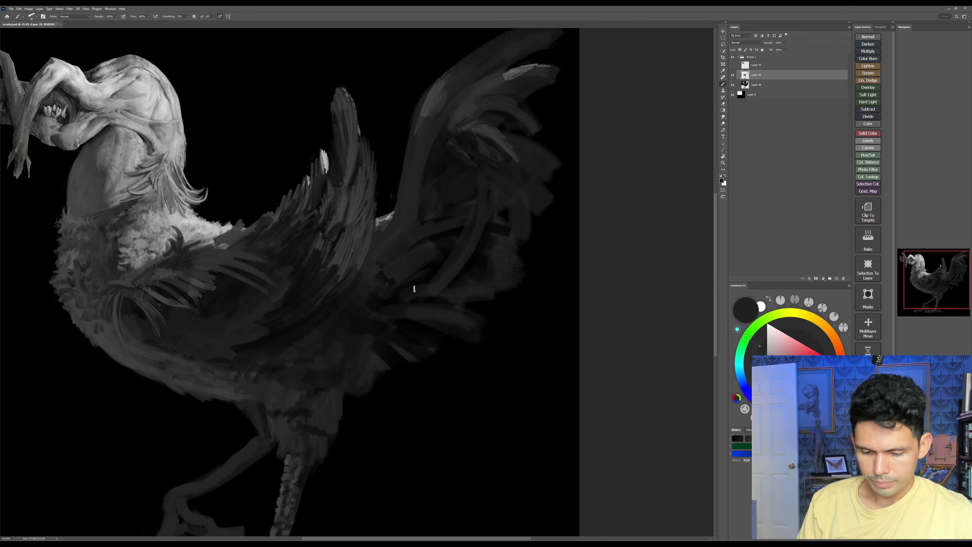
{"action": "left_click", "coordinate": [246, 318], "text": "alt"}
{"action": "key", "text": "bracketright"}
{"action": "key", "text": "bracketright"}
{"action": "key", "text": "bracketright"}
{"action": "mouse_move", "coordinate": [249, 329]}
{"action": "left_mouse_down"}
{"action": "mouse_move", "coordinate": [274, 341]}
{"action": "mouse_move", "coordinate": [251, 317]}
{"action": "left_mouse_up"}
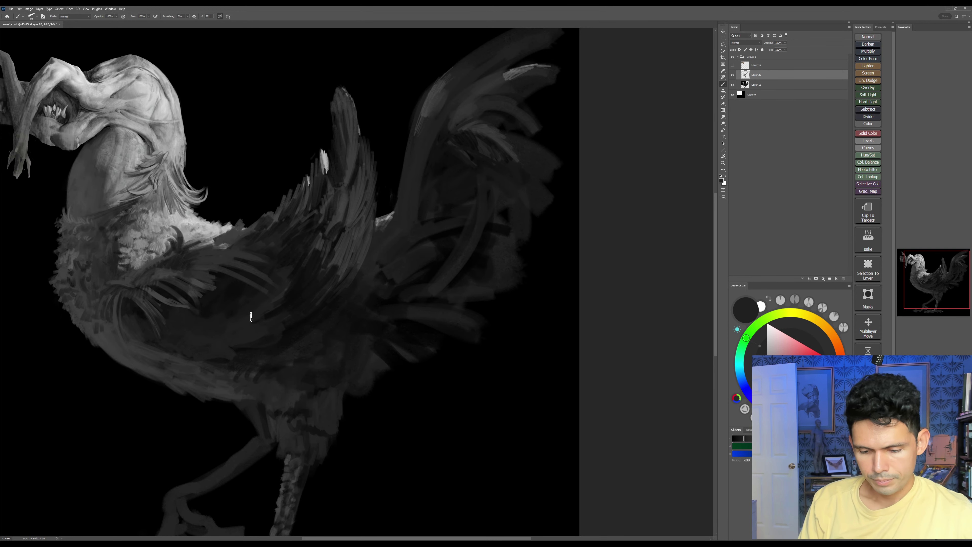
{"action": "mouse_move", "coordinate": [297, 296]}
{"action": "left_mouse_down"}
{"action": "mouse_move", "coordinate": [268, 322]}
{"action": "mouse_move", "coordinate": [324, 288]}
{"action": "mouse_move", "coordinate": [335, 259]}
{"action": "mouse_move", "coordinate": [328, 251]}
{"action": "left_mouse_up"}
{"action": "key", "text": "bracketright"}
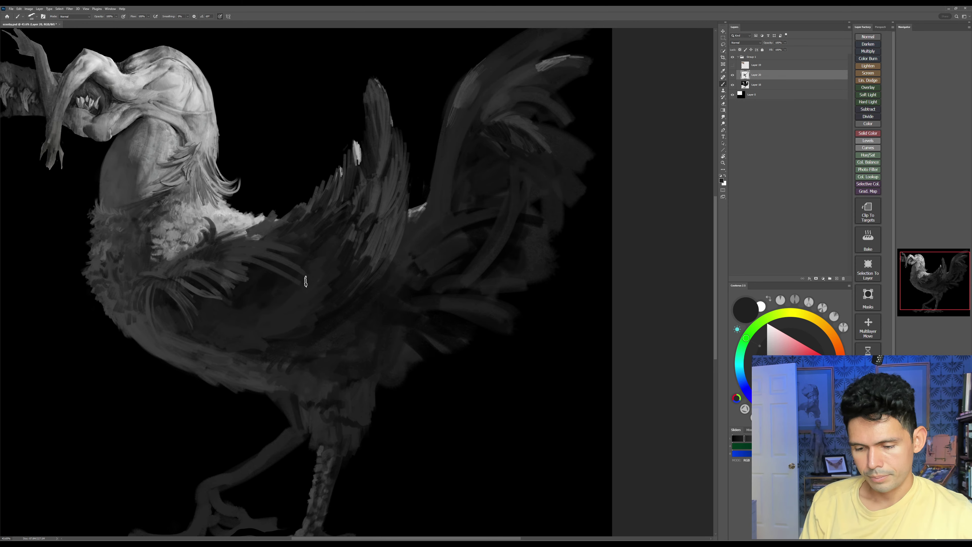
{"action": "left_click_drag", "start_coordinate": [421, 289], "coordinate": [478, 271]}
{"action": "key", "text": "bracketleft"}
{"action": "left_click_drag", "start_coordinate": [345, 306], "coordinate": [432, 240]}
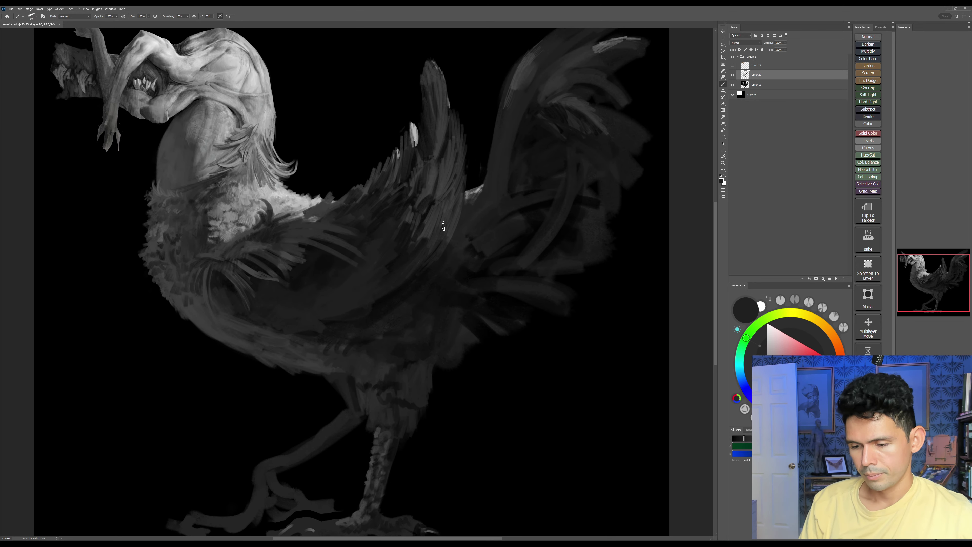
Step: Paint long dark grey strokes down the raised wing-tip feathers with a slightly larger brush
{"action": "key", "text": "bracketright"}
{"action": "left_click_drag", "start_coordinate": [433, 194], "coordinate": [421, 234]}
{"action": "left_click_drag", "start_coordinate": [441, 199], "coordinate": [432, 234]}
{"action": "left_click_drag", "start_coordinate": [438, 143], "coordinate": [426, 188]}
{"action": "left_click_drag", "start_coordinate": [434, 132], "coordinate": [435, 196]}
Step: Sample greys near the shoulder plume and paint small feather strokes over the lower edge of the pale neck ruff
{"action": "left_click_drag", "start_coordinate": [440, 286], "coordinate": [436, 319]}
{"action": "left_click", "coordinate": [266, 252], "text": "alt"}
{"action": "key", "text": "bracketleft"}
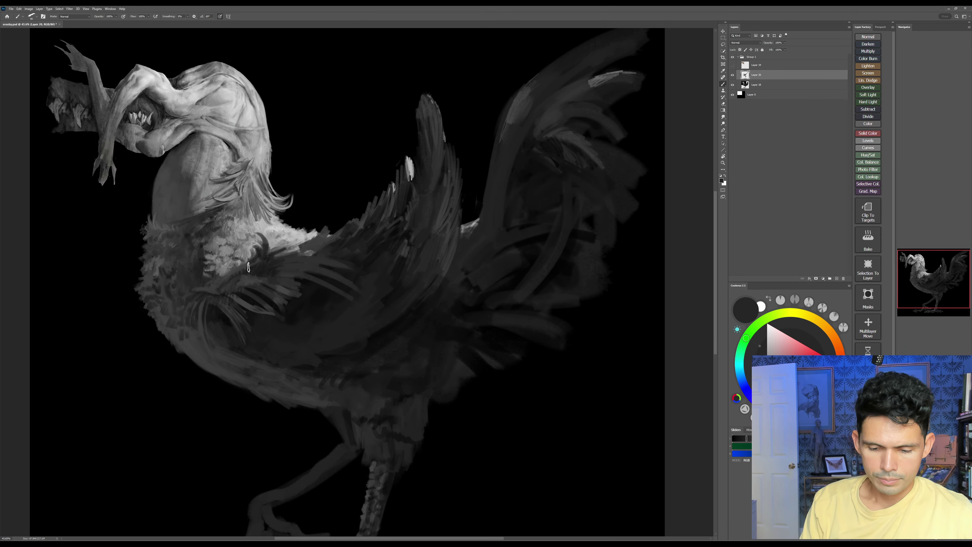
{"action": "left_click_drag", "start_coordinate": [240, 259], "coordinate": [225, 276]}
{"action": "left_click", "coordinate": [234, 273], "text": "alt"}
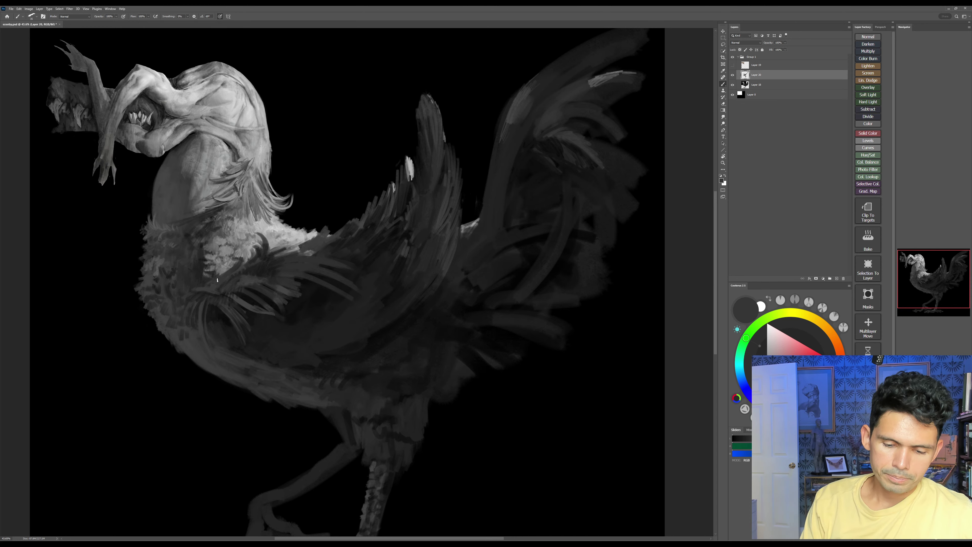
{"action": "left_click_drag", "start_coordinate": [220, 275], "coordinate": [252, 256]}
{"action": "key", "text": "["}
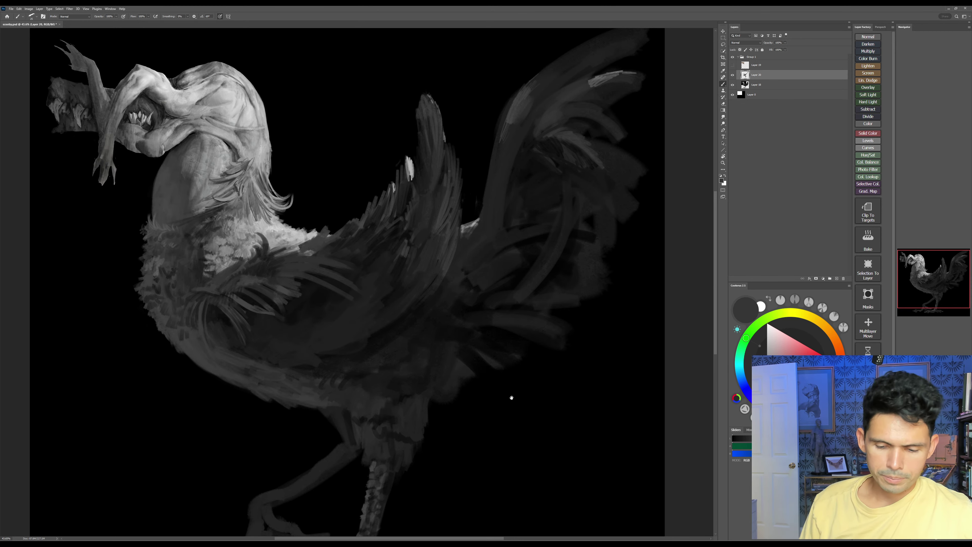
Step: Sample a grey from the shoulder feathers and paint strokes along the shoulder plume and the wing's upper edge
{"action": "left_click_drag", "start_coordinate": [511, 398], "coordinate": [514, 381]}
{"action": "left_click", "coordinate": [283, 269], "text": "alt"}
{"action": "left_click_drag", "start_coordinate": [287, 271], "coordinate": [348, 277]}
{"action": "key", "text": "]"}
{"action": "key", "text": "]"}
{"action": "key", "text": "]"}
{"action": "left_click_drag", "start_coordinate": [332, 257], "coordinate": [354, 269]}
{"action": "mouse_move", "coordinate": [278, 246]}
{"action": "left_mouse_down"}
{"action": "mouse_move", "coordinate": [306, 238]}
{"action": "mouse_move", "coordinate": [290, 237]}
{"action": "mouse_move", "coordinate": [305, 228]}
{"action": "left_mouse_up"}
{"action": "left_click_drag", "start_coordinate": [287, 233], "coordinate": [338, 226]}
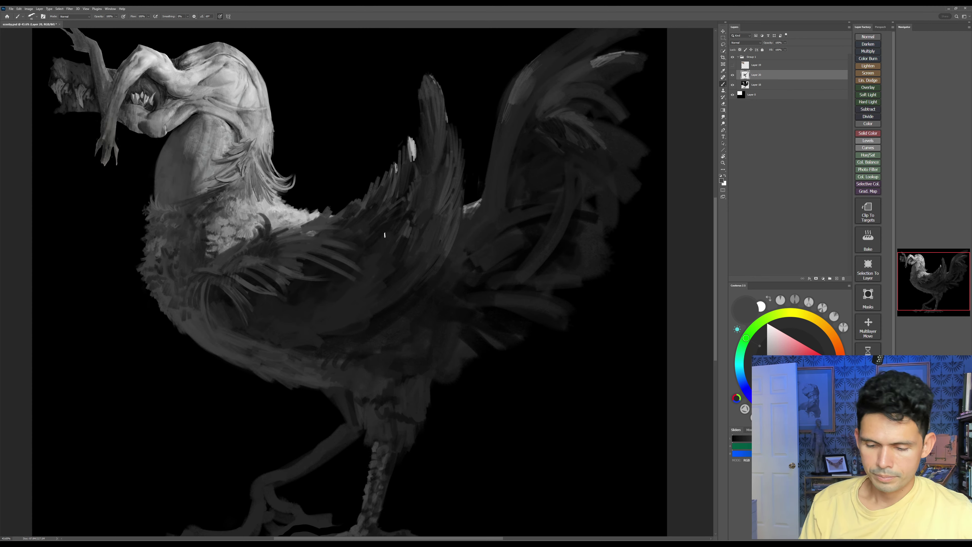
{"action": "key", "text": "alt+w"}
{"action": "key", "text": "Escape"}
Step: Sample a near-black between the shoulder feathers and paint dark separation strokes through them with a larger brush
{"action": "left_click", "coordinate": [311, 265], "text": "alt"}
{"action": "key", "text": "]"}
{"action": "key", "text": "]"}
{"action": "mouse_move", "coordinate": [285, 262]}
{"action": "left_mouse_down"}
{"action": "mouse_move", "coordinate": [304, 273]}
{"action": "mouse_move", "coordinate": [314, 253]}
{"action": "mouse_move", "coordinate": [342, 248]}
{"action": "left_mouse_up"}
{"action": "key", "text": "["}
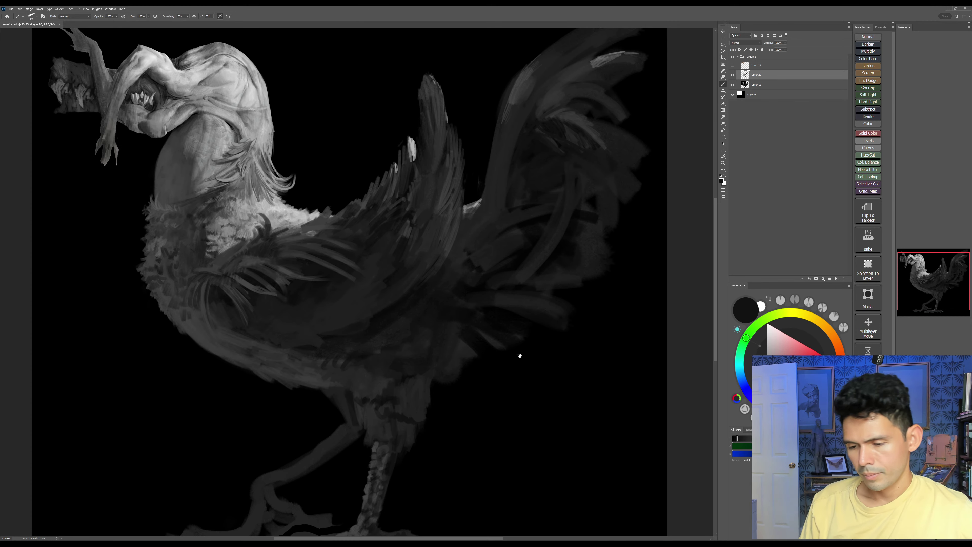
Step: Paint dark shadow strokes over the upper thigh and across the rear belly with a larger brush, then sample the thigh grey
{"action": "left_click_drag", "start_coordinate": [520, 355], "coordinate": [499, 337]}
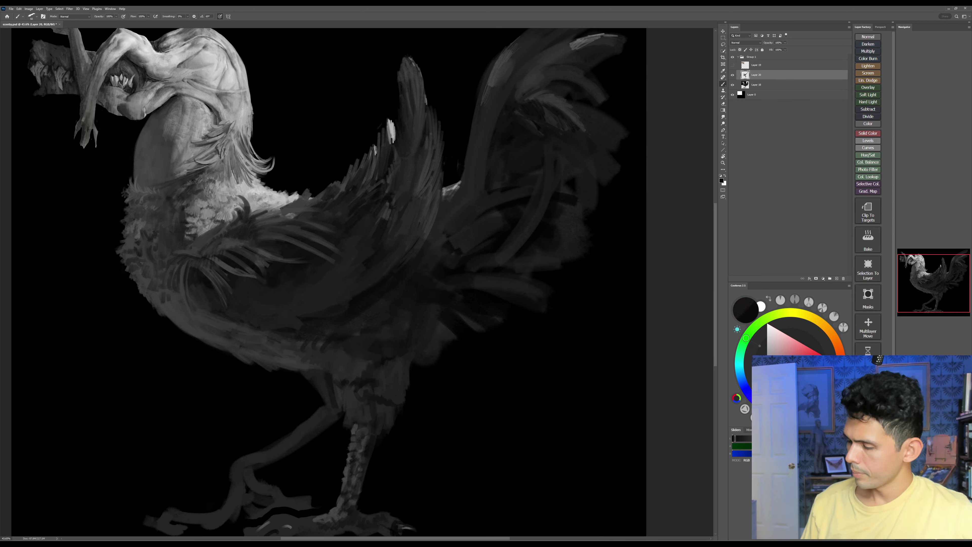
{"action": "left_click_drag", "start_coordinate": [545, 449], "coordinate": [550, 426]}
{"action": "key", "text": "]"}
{"action": "key", "text": "]"}
{"action": "mouse_move", "coordinate": [334, 327]}
{"action": "left_mouse_down"}
{"action": "mouse_move", "coordinate": [373, 350]}
{"action": "mouse_move", "coordinate": [382, 340]}
{"action": "mouse_move", "coordinate": [404, 366]}
{"action": "mouse_move", "coordinate": [380, 366]}
{"action": "mouse_move", "coordinate": [368, 396]}
{"action": "left_mouse_up"}
{"action": "key", "text": "]"}
{"action": "mouse_move", "coordinate": [403, 337]}
{"action": "left_mouse_down"}
{"action": "mouse_move", "coordinate": [350, 342]}
{"action": "mouse_move", "coordinate": [377, 319]}
{"action": "mouse_move", "coordinate": [337, 356]}
{"action": "left_mouse_up"}
{"action": "left_click", "coordinate": [337, 349], "text": "alt"}
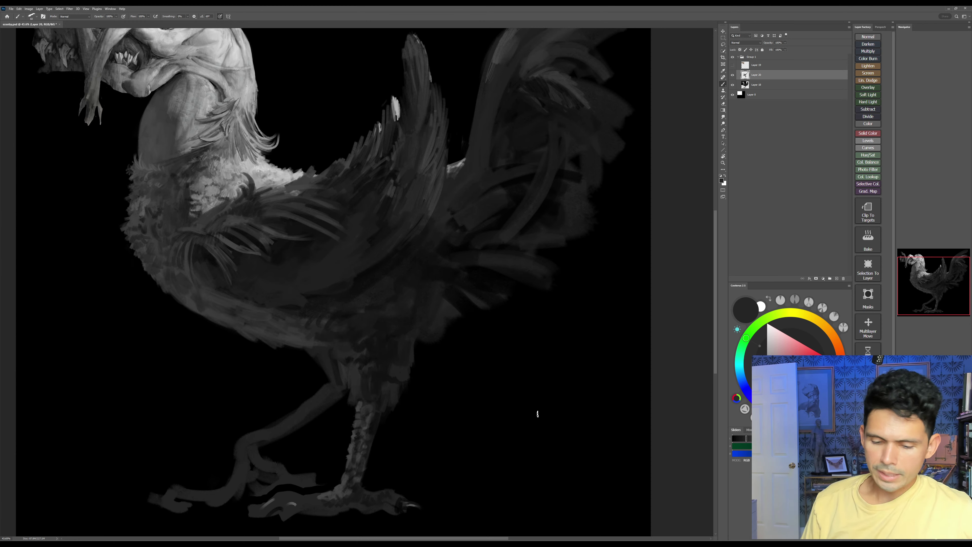
Step: Sample a near-black and paint shadow strokes along the long curved feather in the lower inner tail
{"action": "left_click_drag", "start_coordinate": [532, 341], "coordinate": [471, 347]}
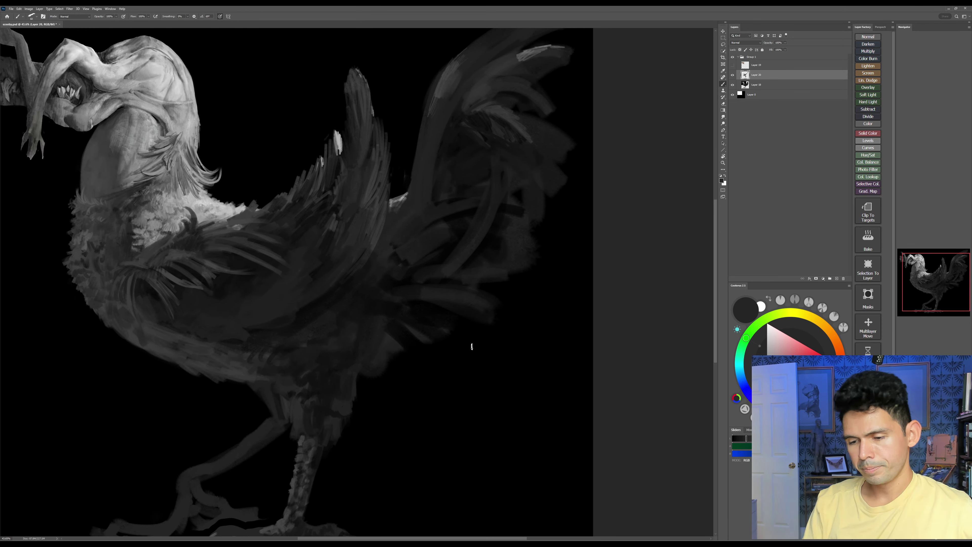
{"action": "left_click", "coordinate": [433, 316], "text": "alt"}
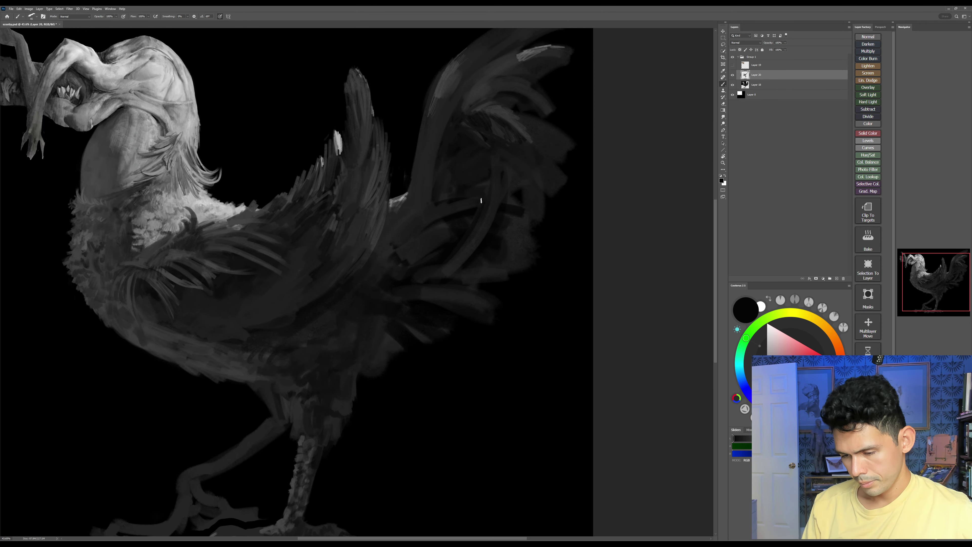
{"action": "left_click_drag", "start_coordinate": [490, 160], "coordinate": [429, 281]}
{"action": "left_click_drag", "start_coordinate": [492, 203], "coordinate": [455, 279]}
{"action": "key", "text": "]"}
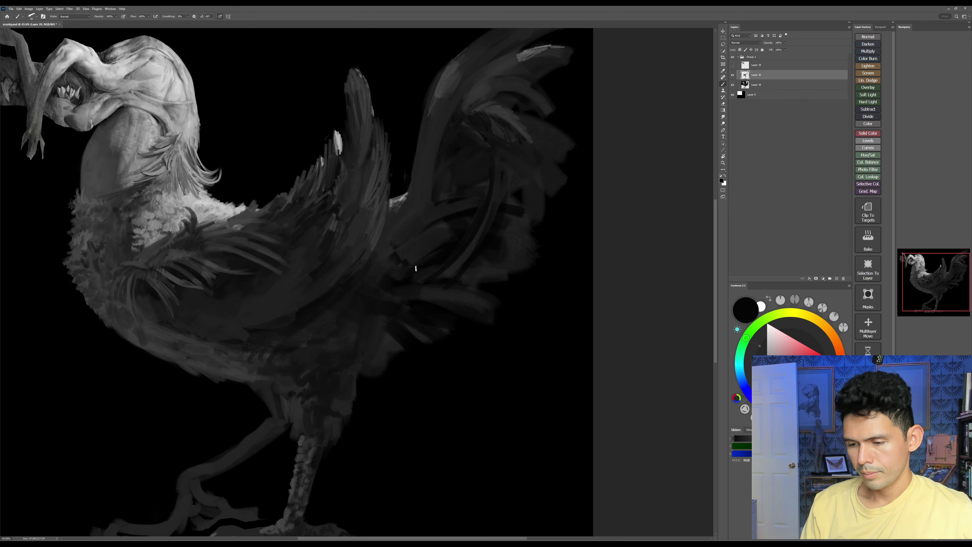
Step: Enlarge the brush and trim the tail's outer rear edge with black strokes to reshape the feather silhouette
{"action": "left_click_drag", "start_coordinate": [524, 194], "coordinate": [506, 223]}
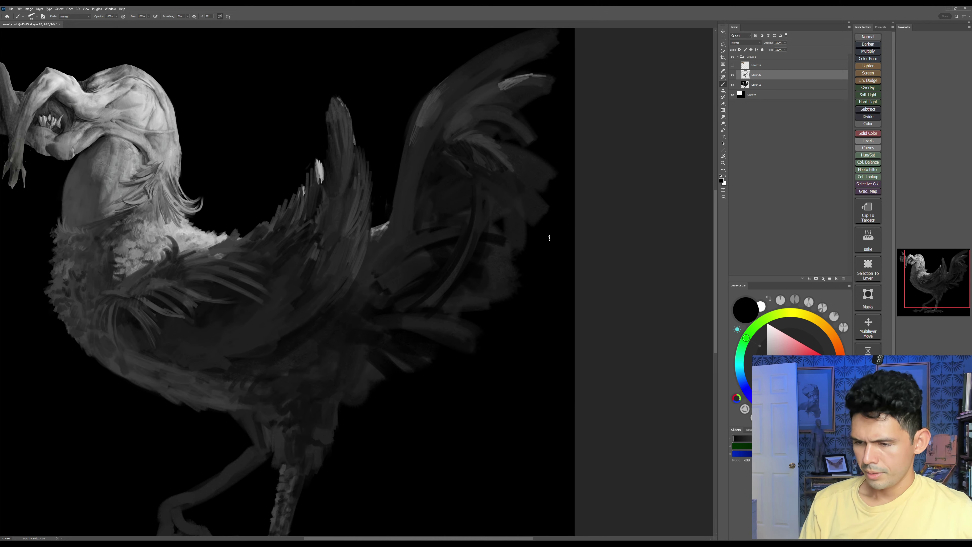
{"action": "key", "text": "]"}
{"action": "key", "text": "]"}
{"action": "key", "text": "]"}
{"action": "key", "text": "]"}
{"action": "key", "text": "]"}
{"action": "key", "text": "]"}
{"action": "mouse_move", "coordinate": [547, 157]}
{"action": "left_mouse_down"}
{"action": "mouse_move", "coordinate": [561, 186]}
{"action": "mouse_move", "coordinate": [529, 190]}
{"action": "mouse_move", "coordinate": [533, 226]}
{"action": "left_mouse_up"}
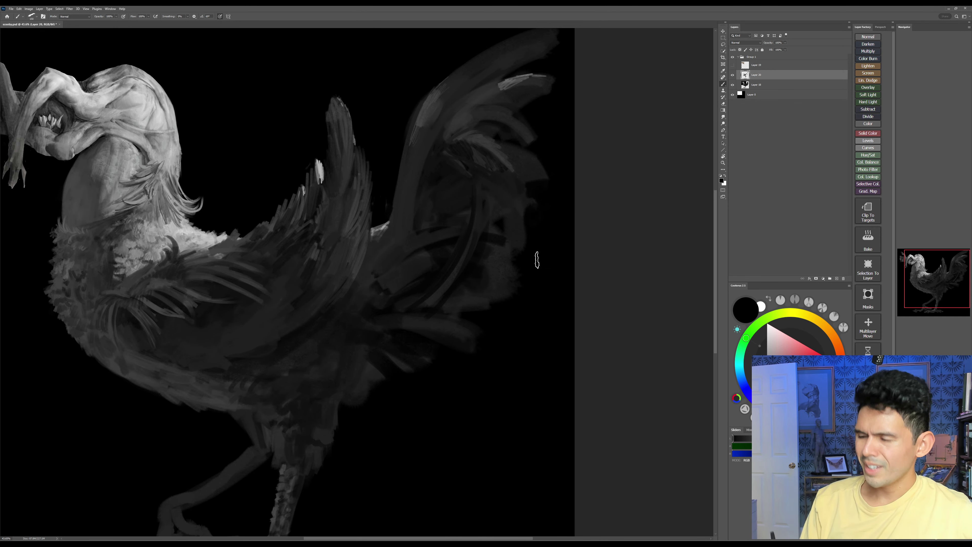
{"action": "left_click_drag", "start_coordinate": [513, 272], "coordinate": [519, 260]}
{"action": "key", "text": "]"}
{"action": "left_click_drag", "start_coordinate": [525, 188], "coordinate": [521, 231]}
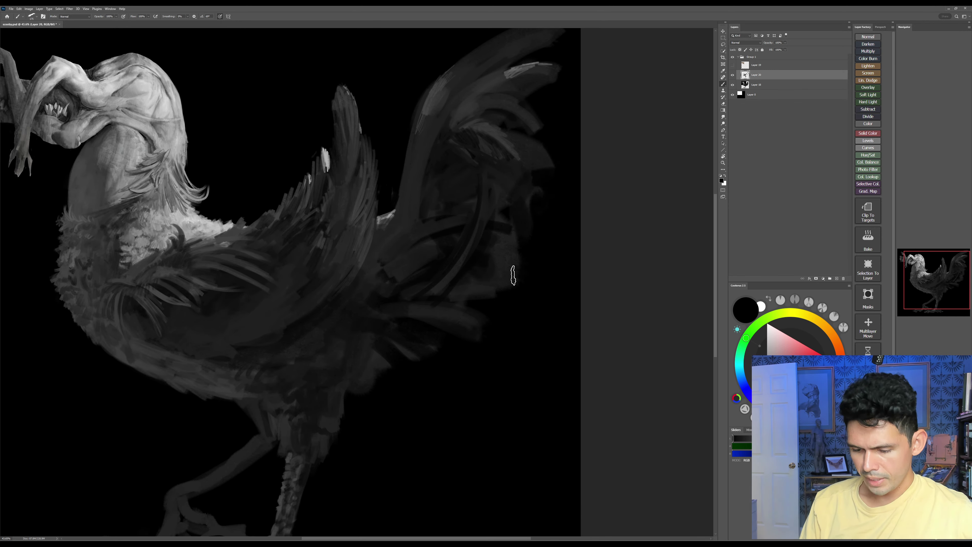
Step: Sample dark greys to fill out the fluffy feathers behind the thigh and paint an arched stroke across the inner tail
{"action": "mouse_move", "coordinate": [381, 357]}
{"action": "left_mouse_down"}
{"action": "mouse_move", "coordinate": [387, 392]}
{"action": "mouse_move", "coordinate": [351, 382]}
{"action": "mouse_move", "coordinate": [344, 402]}
{"action": "mouse_move", "coordinate": [363, 390]}
{"action": "mouse_move", "coordinate": [375, 400]}
{"action": "mouse_move", "coordinate": [373, 385]}
{"action": "mouse_move", "coordinate": [337, 394]}
{"action": "mouse_move", "coordinate": [343, 412]}
{"action": "mouse_move", "coordinate": [377, 373]}
{"action": "mouse_move", "coordinate": [377, 404]}
{"action": "mouse_move", "coordinate": [365, 376]}
{"action": "mouse_move", "coordinate": [402, 348]}
{"action": "left_mouse_up"}
{"action": "left_click", "coordinate": [343, 402], "text": "alt"}
{"action": "key", "text": "["}
{"action": "left_click", "coordinate": [343, 411], "text": "alt"}
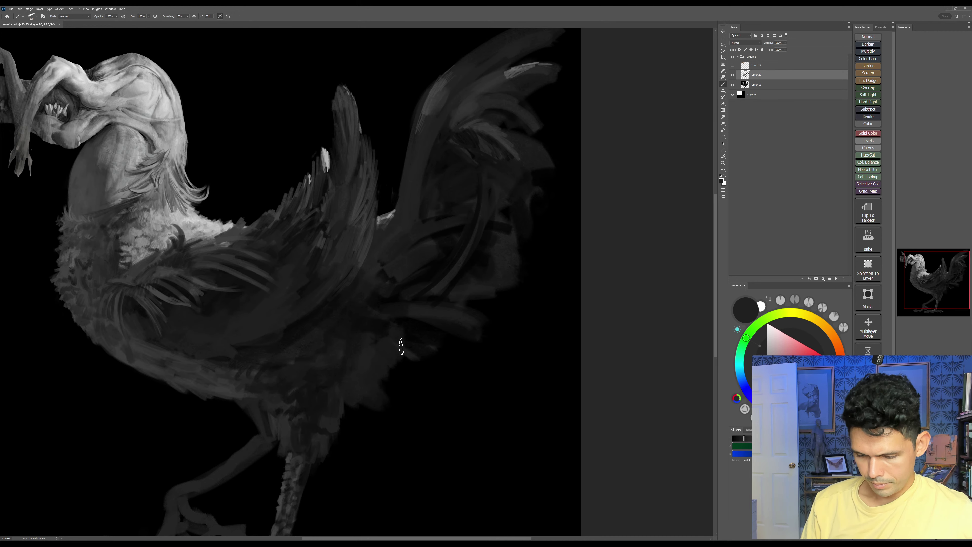
{"action": "left_click_drag", "start_coordinate": [488, 328], "coordinate": [488, 342]}
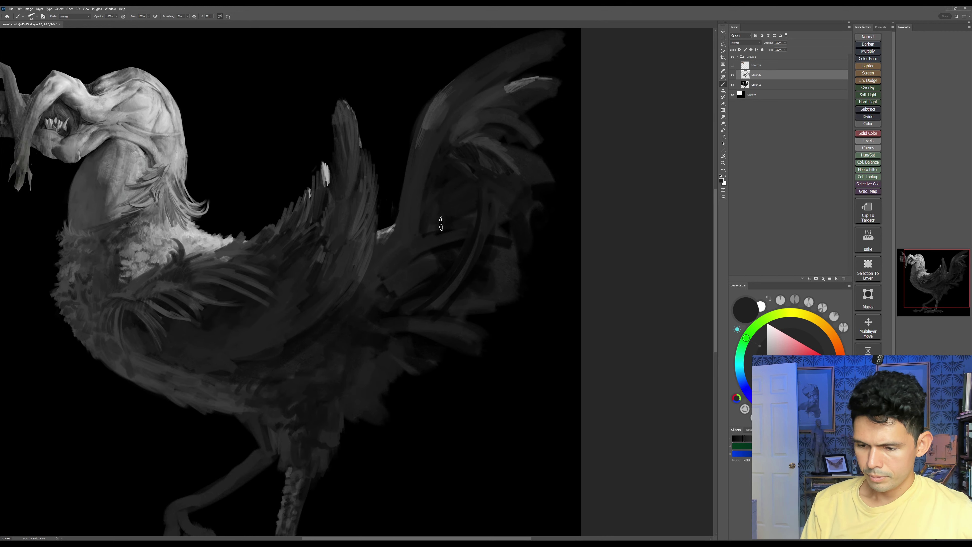
{"action": "mouse_move", "coordinate": [423, 197]}
{"action": "left_mouse_down"}
{"action": "mouse_move", "coordinate": [513, 174]}
{"action": "mouse_move", "coordinate": [530, 200]}
{"action": "left_mouse_up"}
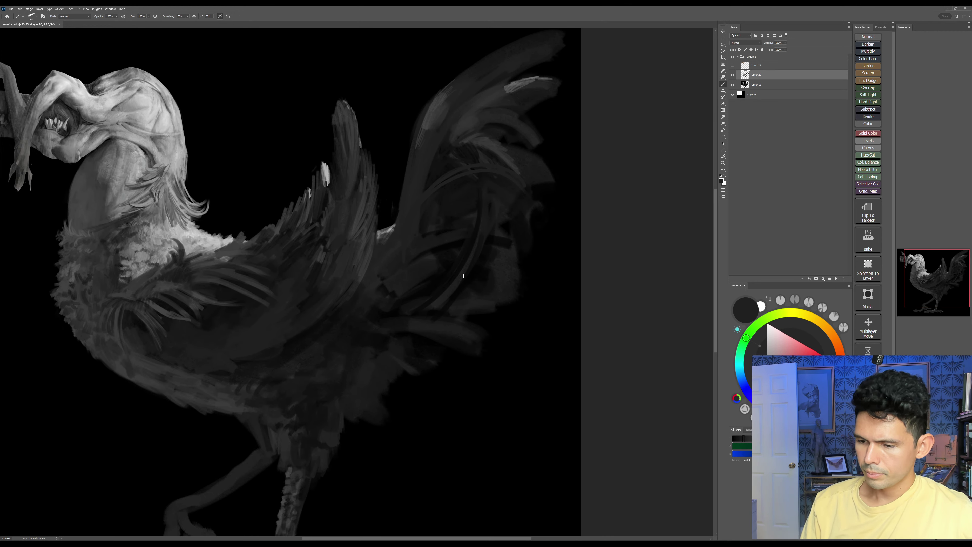
Step: Switch to a different brush preset and choose a slightly lighter grey for the tail feathers
{"action": "right_click", "coordinate": [525, 300]}
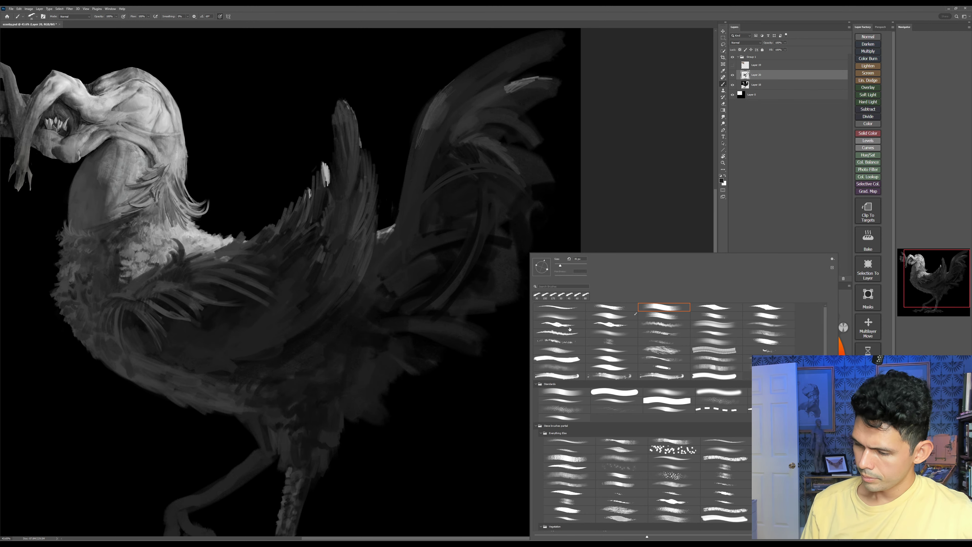
{"action": "double_click", "coordinate": [569, 329]}
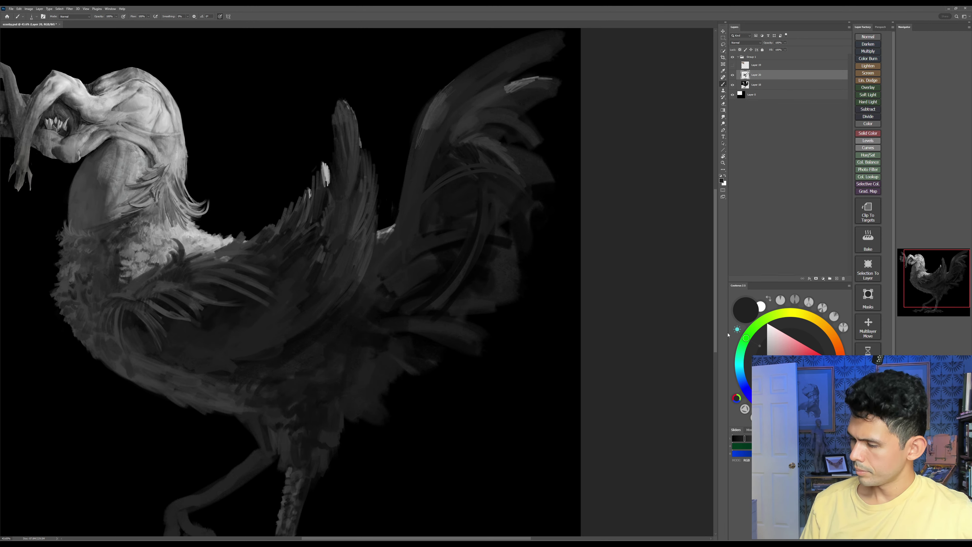
{"action": "left_click_drag", "start_coordinate": [767, 389], "coordinate": [768, 380]}
{"action": "left_click_drag", "start_coordinate": [460, 272], "coordinate": [456, 313]}
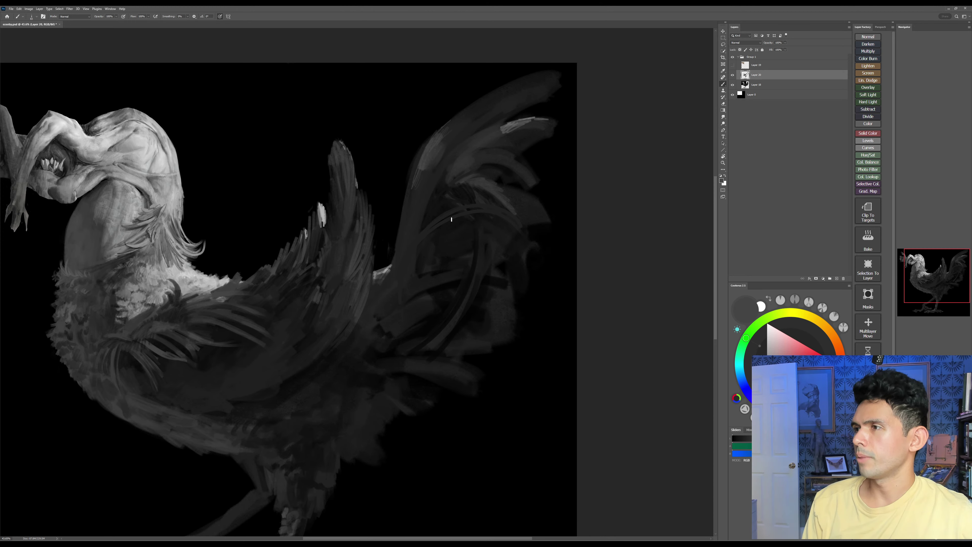
{"action": "mouse_move", "coordinate": [460, 218]}
{"action": "left_mouse_down"}
{"action": "mouse_move", "coordinate": [415, 282]}
{"action": "mouse_move", "coordinate": [461, 214]}
{"action": "mouse_move", "coordinate": [510, 217]}
{"action": "mouse_move", "coordinate": [452, 219]}
{"action": "mouse_move", "coordinate": [415, 272]}
{"action": "mouse_move", "coordinate": [526, 226]}
{"action": "mouse_move", "coordinate": [471, 217]}
{"action": "mouse_move", "coordinate": [413, 281]}
{"action": "left_mouse_up"}
{"action": "key", "text": "ctrl+z"}
{"action": "key", "text": "]"}
{"action": "key", "text": "ctrl+z"}
{"action": "key", "text": "ctrl+z"}
Step: Paint thin, curved light grey strands fanning out through the inner tail and along the tall outer tail feathers
{"action": "left_click_drag", "start_coordinate": [411, 286], "coordinate": [483, 262]}
{"action": "key", "text": "["}
{"action": "mouse_move", "coordinate": [401, 304]}
{"action": "left_mouse_down"}
{"action": "mouse_move", "coordinate": [496, 293]}
{"action": "mouse_move", "coordinate": [510, 329]}
{"action": "left_mouse_up"}
{"action": "left_click_drag", "start_coordinate": [418, 288], "coordinate": [494, 305]}
{"action": "left_click_drag", "start_coordinate": [414, 239], "coordinate": [497, 163]}
{"action": "mouse_move", "coordinate": [512, 157]}
{"action": "left_mouse_down"}
{"action": "mouse_move", "coordinate": [466, 160]}
{"action": "mouse_move", "coordinate": [402, 274]}
{"action": "left_mouse_up"}
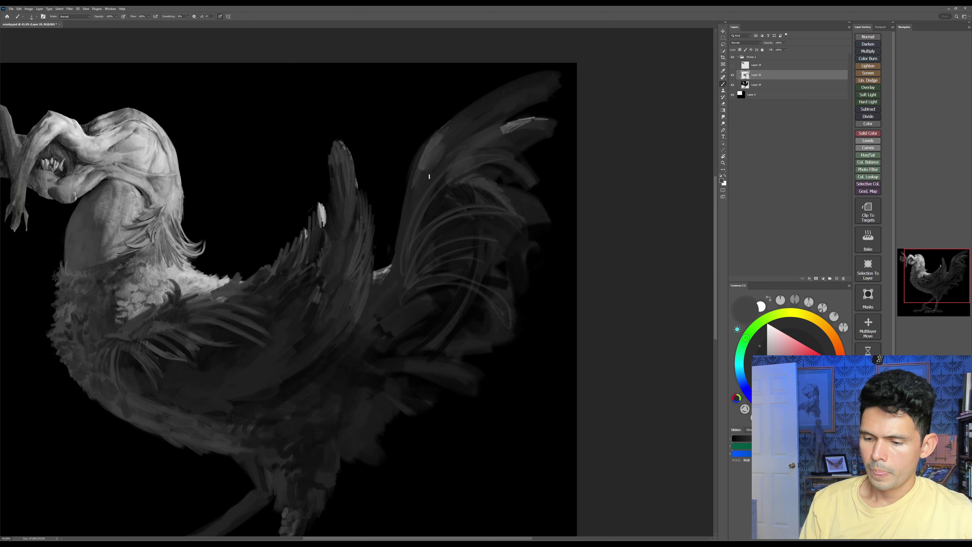
{"action": "left_click_drag", "start_coordinate": [435, 167], "coordinate": [404, 242]}
{"action": "left_click_drag", "start_coordinate": [443, 158], "coordinate": [498, 122]}
Step: Sample black and paint curved dark gaps between the tail feathers, from the upper plumes down to the lower tail
{"action": "left_click", "coordinate": [545, 325], "text": "alt"}
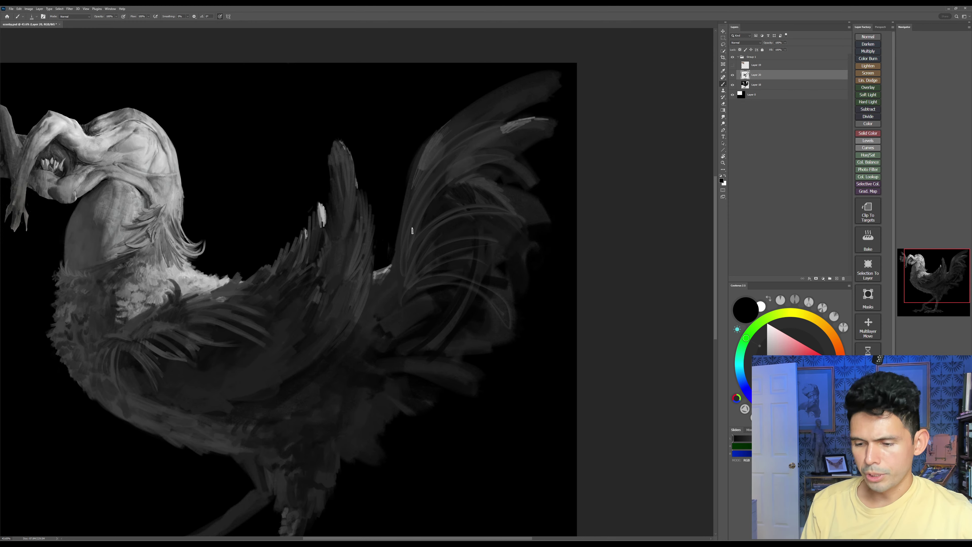
{"action": "key", "text": "]"}
{"action": "left_click_drag", "start_coordinate": [413, 242], "coordinate": [514, 159]}
{"action": "mouse_move", "coordinate": [410, 239]}
{"action": "left_mouse_down"}
{"action": "mouse_move", "coordinate": [506, 133]}
{"action": "mouse_move", "coordinate": [405, 236]}
{"action": "left_mouse_up"}
{"action": "mouse_move", "coordinate": [435, 165]}
{"action": "left_mouse_down"}
{"action": "mouse_move", "coordinate": [510, 114]}
{"action": "mouse_move", "coordinate": [414, 190]}
{"action": "mouse_move", "coordinate": [530, 232]}
{"action": "left_mouse_up"}
{"action": "key", "text": "]"}
{"action": "key", "text": "]"}
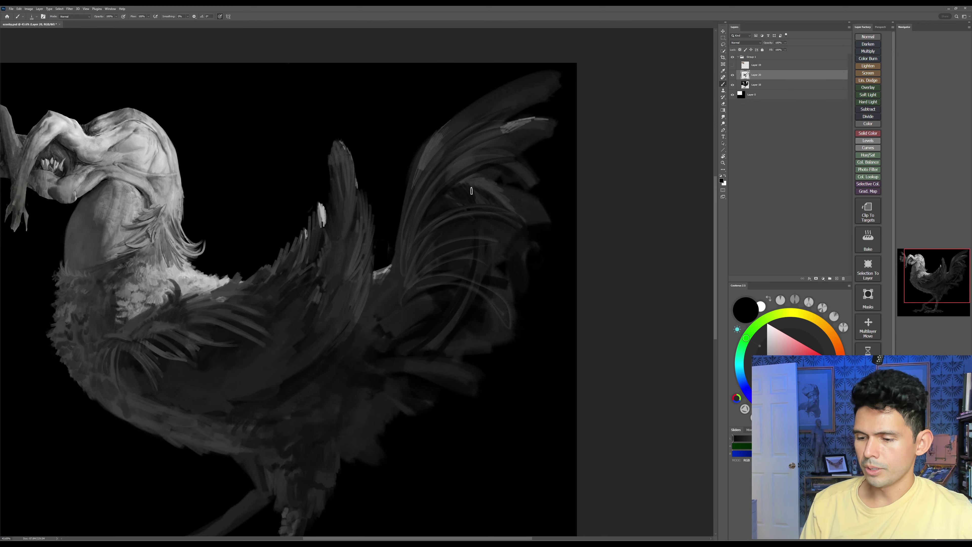
{"action": "left_click_drag", "start_coordinate": [474, 191], "coordinate": [548, 219]}
{"action": "left_click_drag", "start_coordinate": [478, 330], "coordinate": [495, 300]}
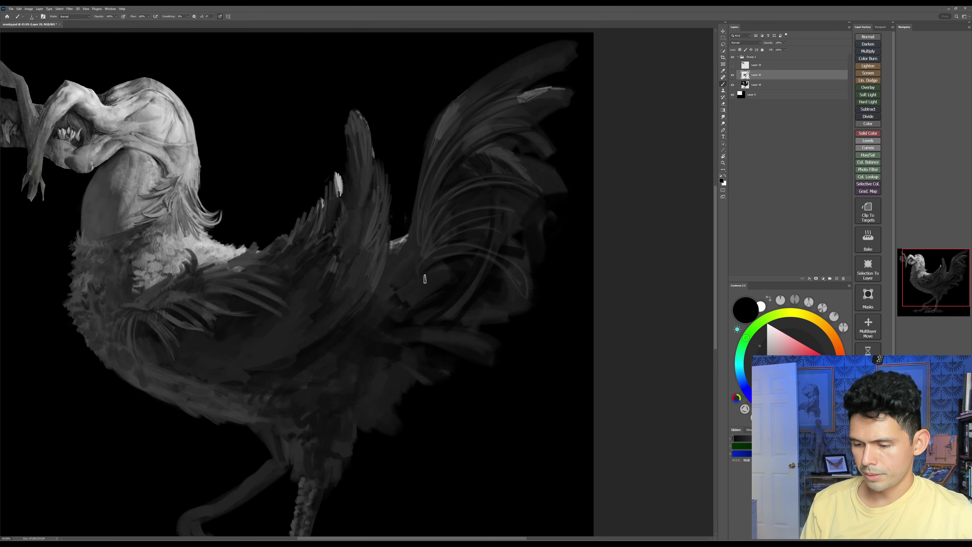
{"action": "mouse_move", "coordinate": [424, 279]}
{"action": "left_mouse_down"}
{"action": "mouse_move", "coordinate": [502, 303]}
{"action": "mouse_move", "coordinate": [508, 317]}
{"action": "mouse_move", "coordinate": [523, 312]}
{"action": "left_mouse_up"}
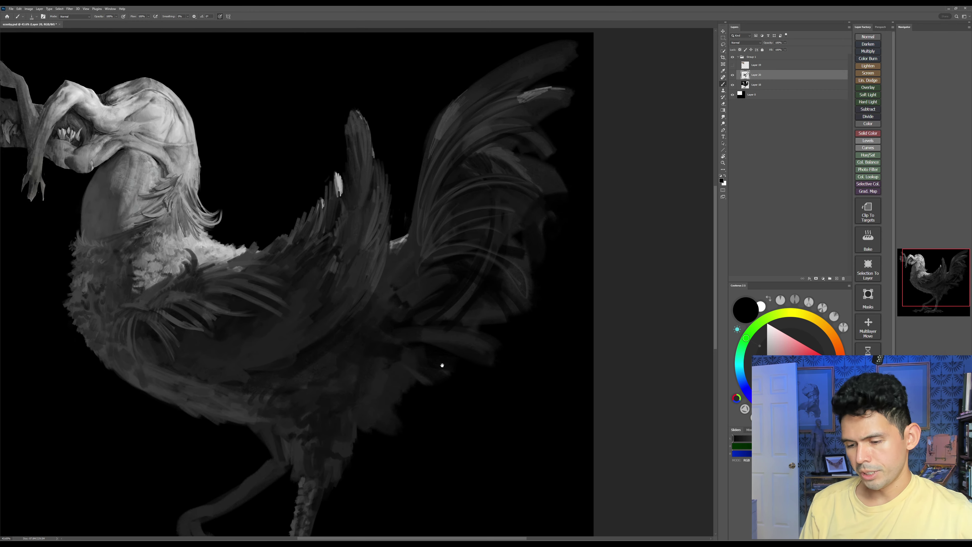
Step: Sample dark greys and paint over the dark marks at the tail base and along the lower rear wing
{"action": "left_click_drag", "start_coordinate": [442, 366], "coordinate": [462, 344]}
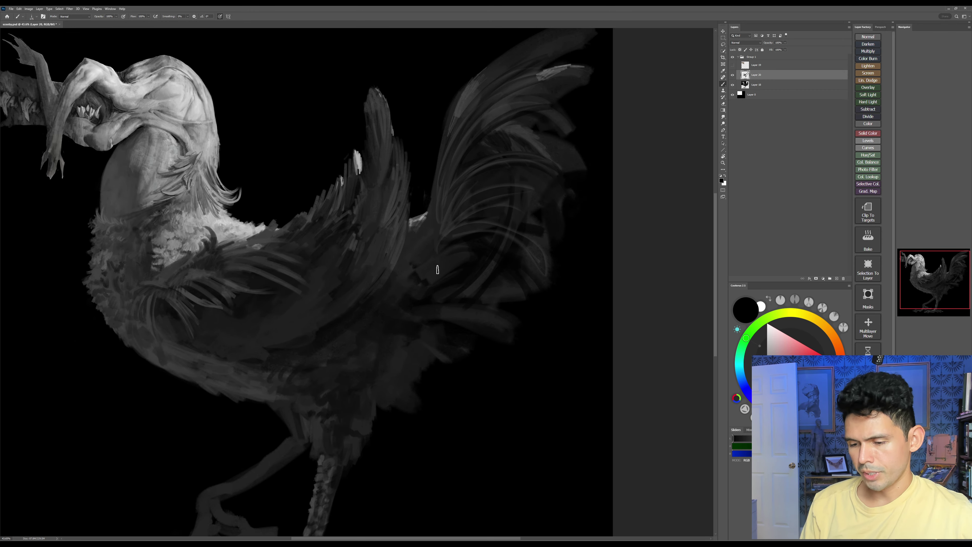
{"action": "left_click", "coordinate": [405, 252], "text": "alt"}
{"action": "mouse_move", "coordinate": [413, 282]}
{"action": "left_mouse_down"}
{"action": "mouse_move", "coordinate": [400, 319]}
{"action": "mouse_move", "coordinate": [385, 320]}
{"action": "mouse_move", "coordinate": [409, 307]}
{"action": "mouse_move", "coordinate": [394, 274]}
{"action": "left_mouse_up"}
{"action": "left_click", "coordinate": [391, 281], "text": "alt"}
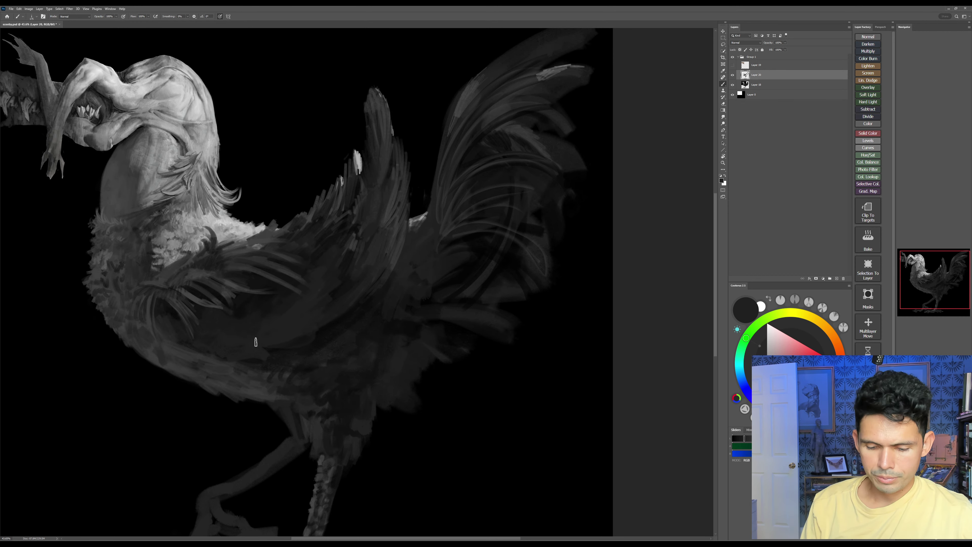
{"action": "left_click_drag", "start_coordinate": [317, 332], "coordinate": [372, 300]}
{"action": "left_click_drag", "start_coordinate": [435, 306], "coordinate": [448, 279]}
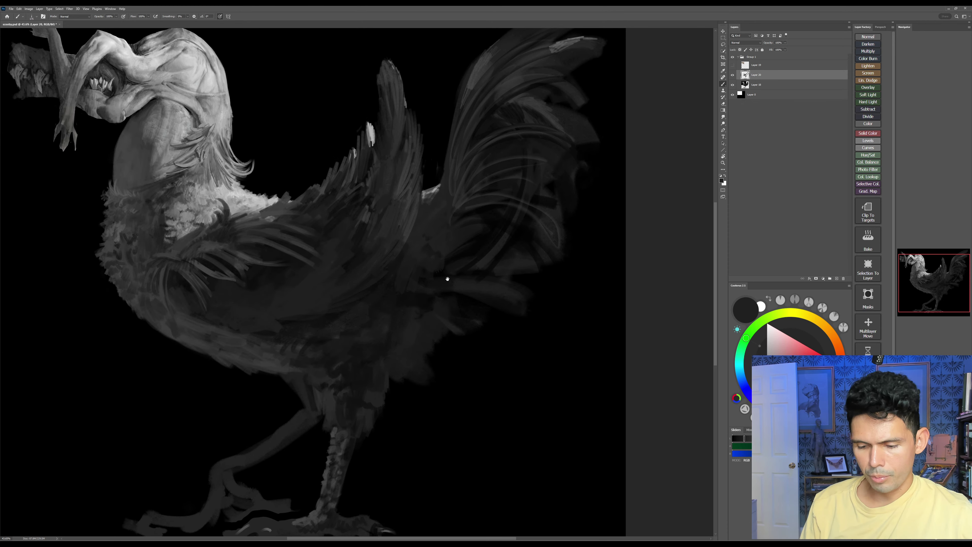
{"action": "left_click_drag", "start_coordinate": [505, 383], "coordinate": [512, 349]}
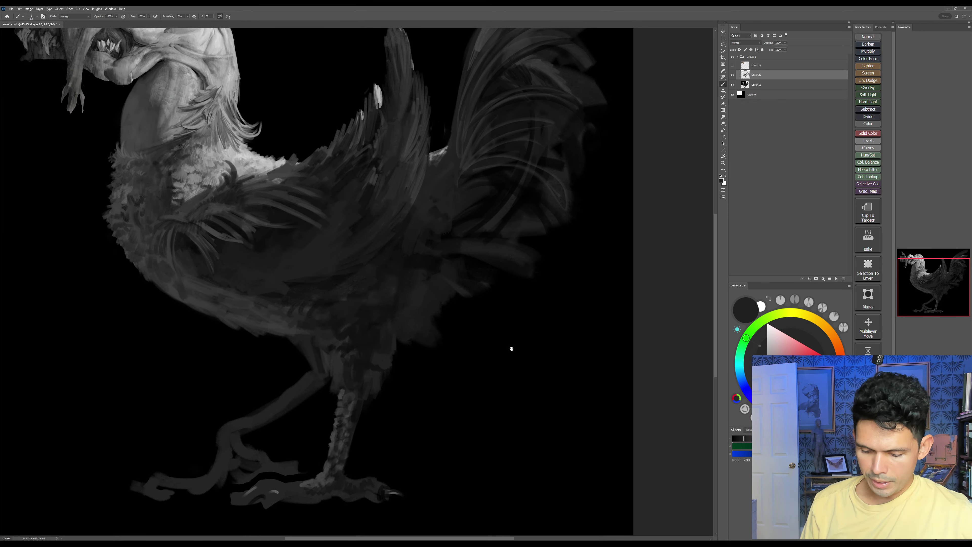
{"action": "left_click_drag", "start_coordinate": [480, 404], "coordinate": [496, 366]}
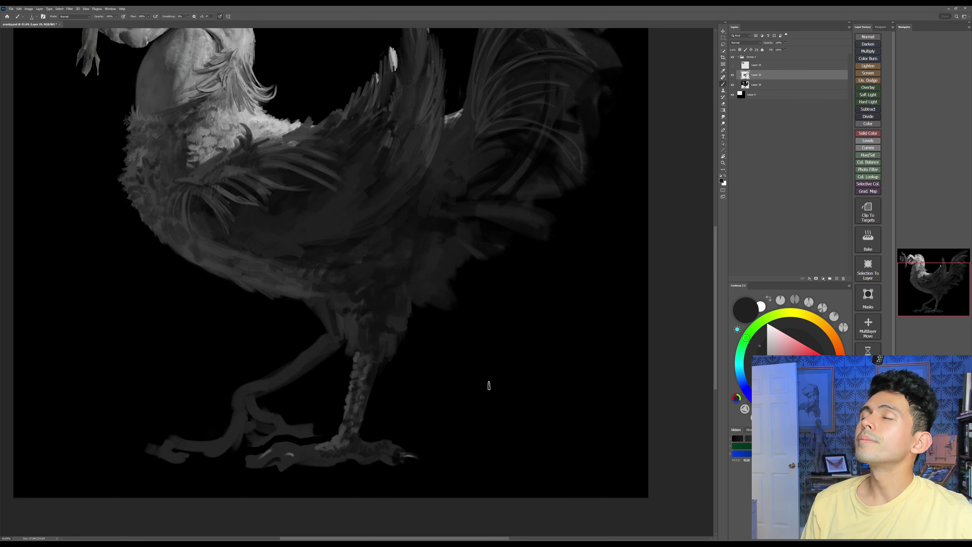
{"action": "left_click_drag", "start_coordinate": [483, 387], "coordinate": [462, 472]}
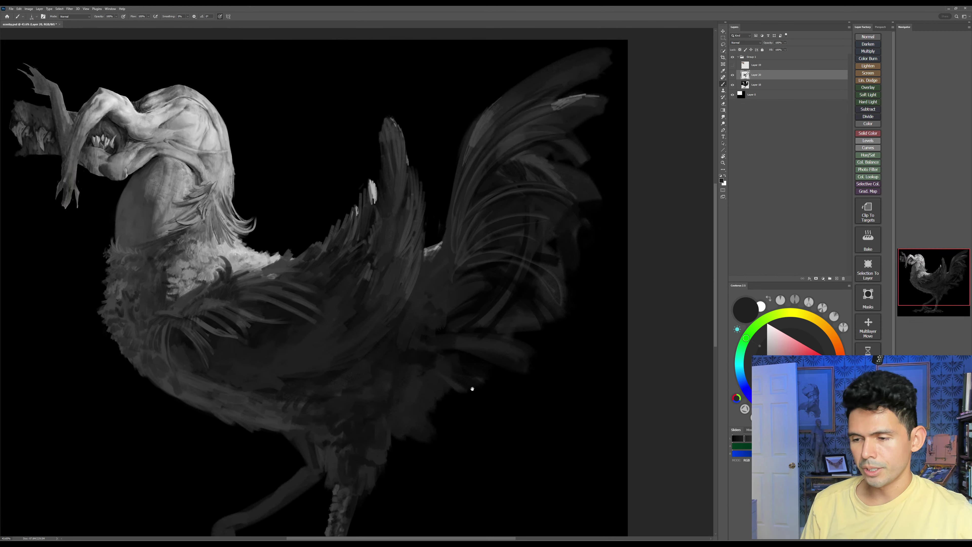
Step: Switch to a different brush preset and paint black over the tip of the topmost tail feather to reshape it
{"action": "right_click", "coordinate": [569, 120]}
{"action": "double_click", "coordinate": [695, 180]}
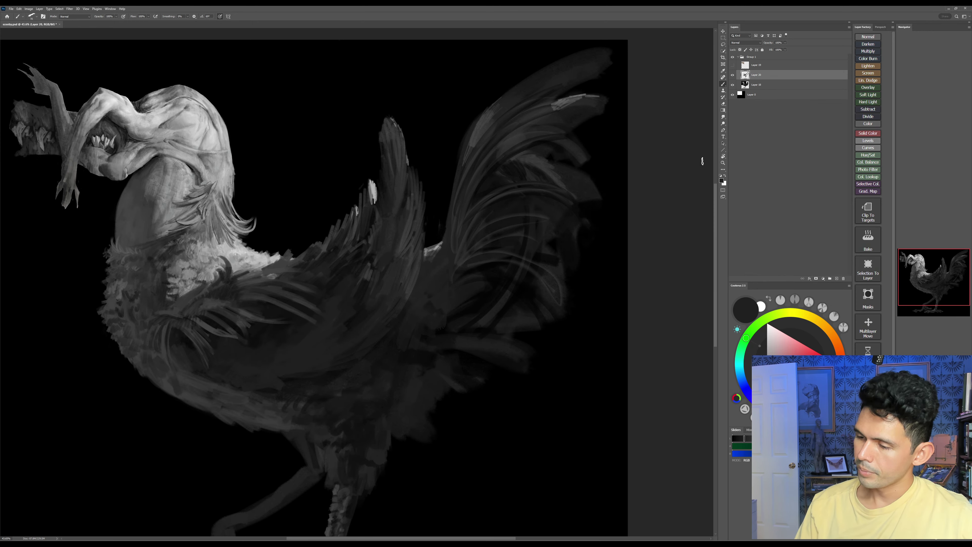
{"action": "left_click_drag", "start_coordinate": [604, 66], "coordinate": [578, 85]}
{"action": "left_click_drag", "start_coordinate": [620, 104], "coordinate": [551, 188]}
{"action": "left_click_drag", "start_coordinate": [540, 139], "coordinate": [496, 168]}
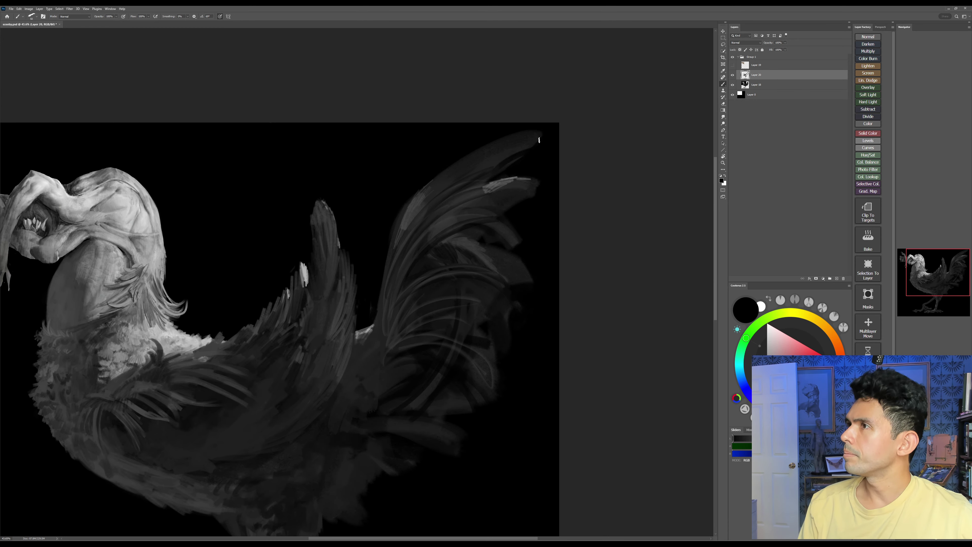
{"action": "key", "text": "ctrl+z"}
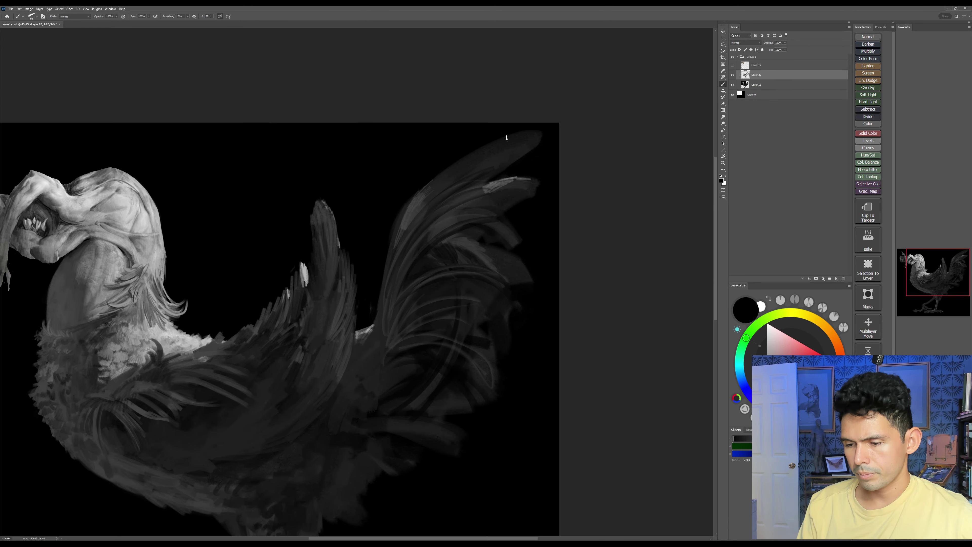
{"action": "left_click_drag", "start_coordinate": [475, 146], "coordinate": [558, 160]}
{"action": "mouse_move", "coordinate": [476, 141]}
{"action": "left_mouse_down"}
{"action": "mouse_move", "coordinate": [543, 144]}
{"action": "mouse_move", "coordinate": [530, 140]}
{"action": "left_mouse_up"}
Step: Sample dark grey and extend the topmost tail feather into a long plume that arches over and droops at its end
{"action": "left_click", "coordinate": [464, 161], "text": "alt"}
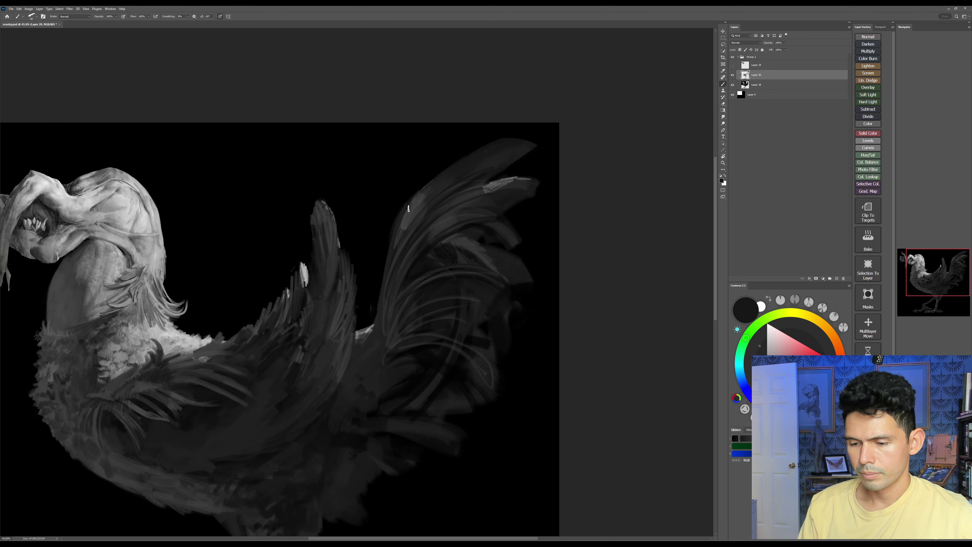
{"action": "left_click_drag", "start_coordinate": [409, 209], "coordinate": [484, 148]}
{"action": "key", "text": "["}
{"action": "mouse_move", "coordinate": [431, 177]}
{"action": "left_mouse_down"}
{"action": "mouse_move", "coordinate": [551, 178]}
{"action": "mouse_move", "coordinate": [547, 221]}
{"action": "left_mouse_up"}
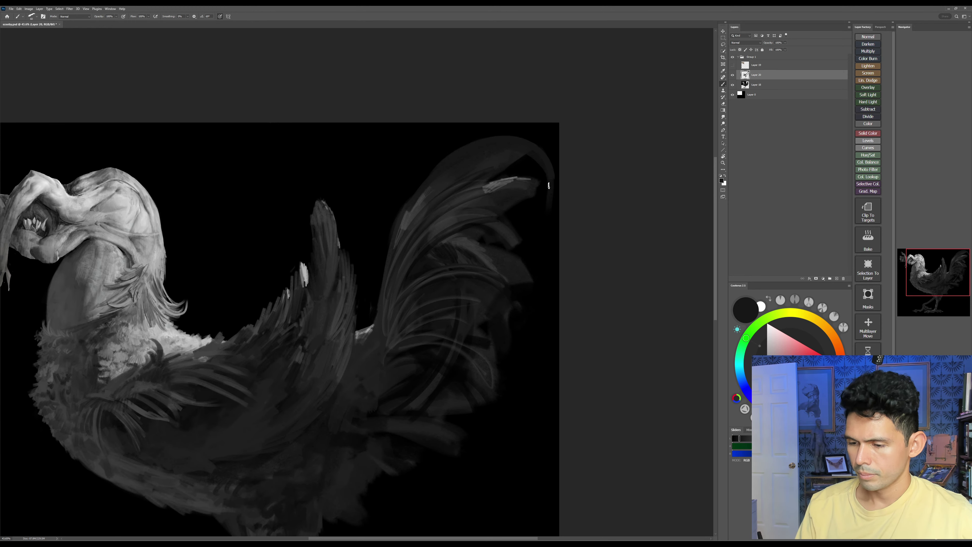
{"action": "key", "text": "]"}
{"action": "mouse_move", "coordinate": [522, 158]}
{"action": "left_mouse_down"}
{"action": "mouse_move", "coordinate": [537, 177]}
{"action": "mouse_move", "coordinate": [540, 170]}
{"action": "mouse_move", "coordinate": [540, 212]}
{"action": "left_mouse_up"}
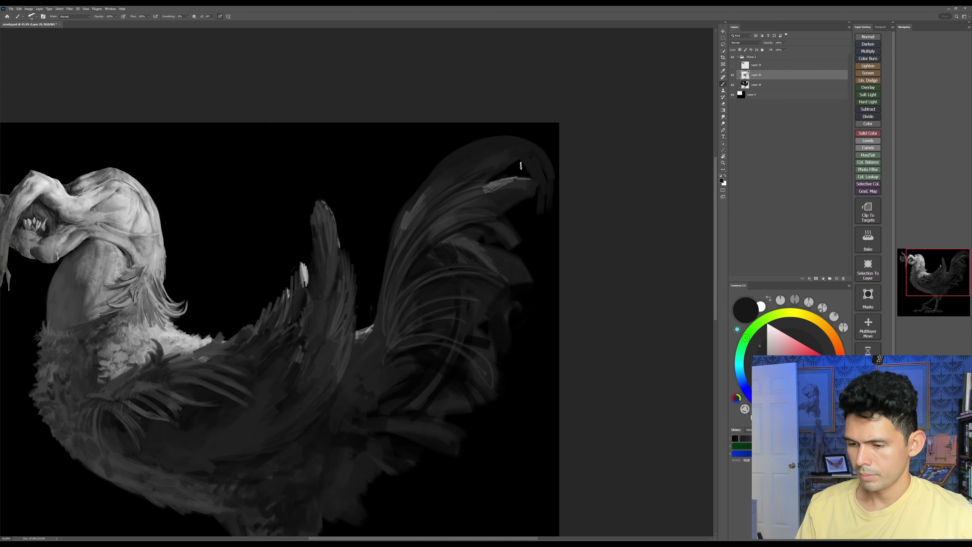
Step: Sample black to paint a gap beneath the arched plume, and sample dark grey to paint strands along that gap
{"action": "left_click", "coordinate": [513, 164], "text": "alt"}
{"action": "left_click_drag", "start_coordinate": [477, 171], "coordinate": [516, 178]}
{"action": "left_click", "coordinate": [507, 147], "text": "alt"}
{"action": "left_click_drag", "start_coordinate": [447, 194], "coordinate": [510, 175]}
Step: Sample dark greys and darken the outer edge of the tall tail feathers below the arch
{"action": "left_click_drag", "start_coordinate": [532, 241], "coordinate": [547, 201]}
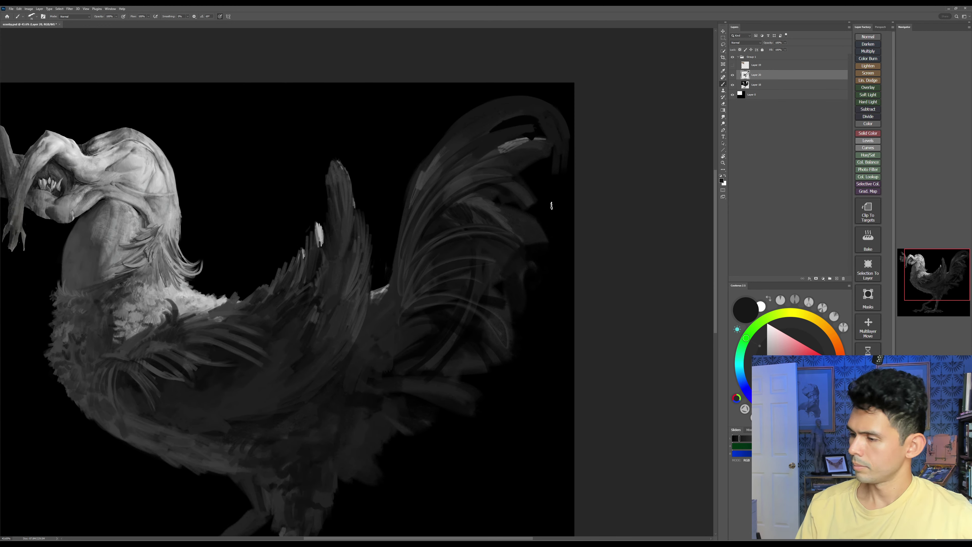
{"action": "left_click_drag", "start_coordinate": [492, 318], "coordinate": [497, 310]}
{"action": "left_click", "coordinate": [436, 161], "text": "alt"}
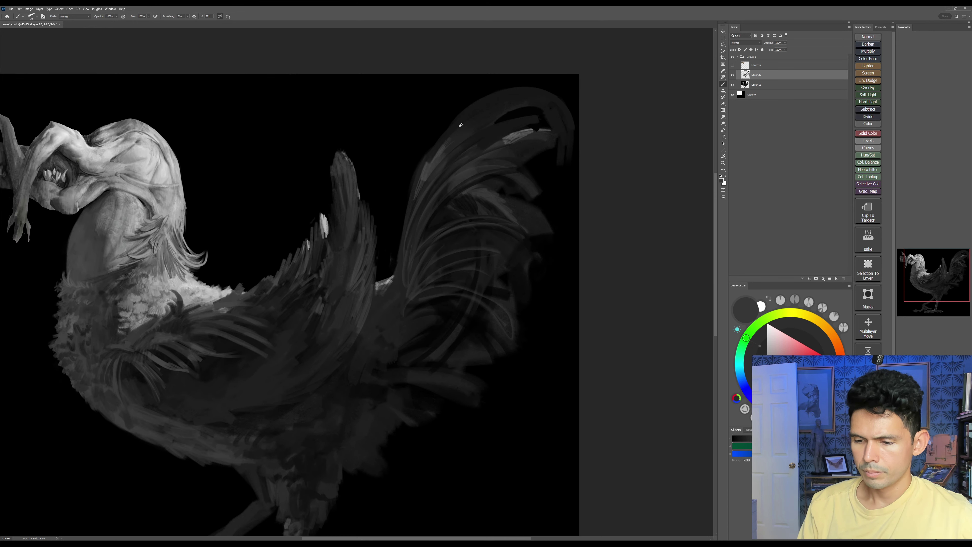
{"action": "left_click", "coordinate": [459, 124], "text": "alt"}
{"action": "left_click_drag", "start_coordinate": [455, 117], "coordinate": [418, 191]}
{"action": "left_click_drag", "start_coordinate": [432, 149], "coordinate": [421, 186]}
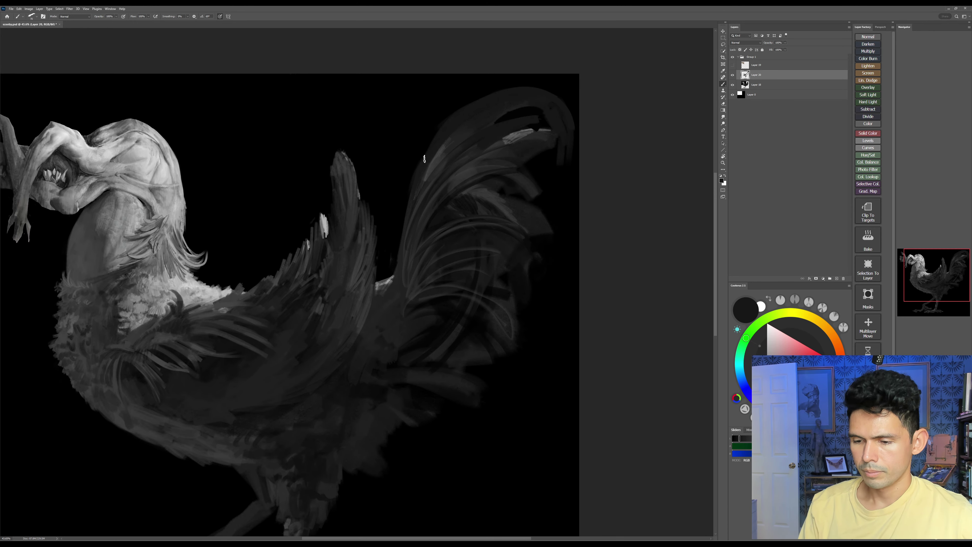
Step: Sample a lighter grey, reduce the brush size and paint thin strands along the outer edge of the tall tail feathers
{"action": "left_click", "coordinate": [438, 158], "text": "alt"}
{"action": "key", "text": "bracketleft"}
{"action": "key", "text": "bracketleft"}
{"action": "key", "text": "bracketleft"}
{"action": "key", "text": "bracketleft"}
{"action": "key", "text": "bracketleft"}
{"action": "left_click_drag", "start_coordinate": [451, 116], "coordinate": [414, 182]}
{"action": "left_click_drag", "start_coordinate": [437, 141], "coordinate": [425, 167]}
{"action": "mouse_move", "coordinate": [437, 138]}
{"action": "left_mouse_down"}
{"action": "mouse_move", "coordinate": [500, 95]}
{"action": "mouse_move", "coordinate": [441, 122]}
{"action": "left_mouse_up"}
Step: Reduce the brush size further, sample grey from the plume and paint fine strands along its upper curve
{"action": "key", "text": "bracketleft"}
{"action": "left_click", "coordinate": [481, 110], "text": "alt"}
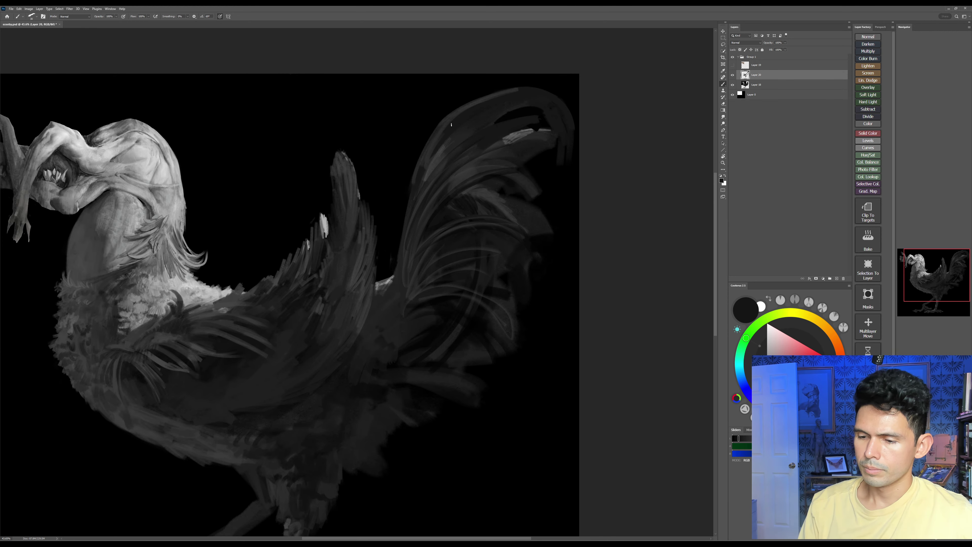
{"action": "left_click_drag", "start_coordinate": [515, 91], "coordinate": [477, 103]}
{"action": "left_click_drag", "start_coordinate": [447, 127], "coordinate": [481, 101]}
Step: Sample a grey from the tail feathers and choose a lighter mid grey as the painting colour
{"action": "left_click", "coordinate": [467, 173], "text": "alt"}
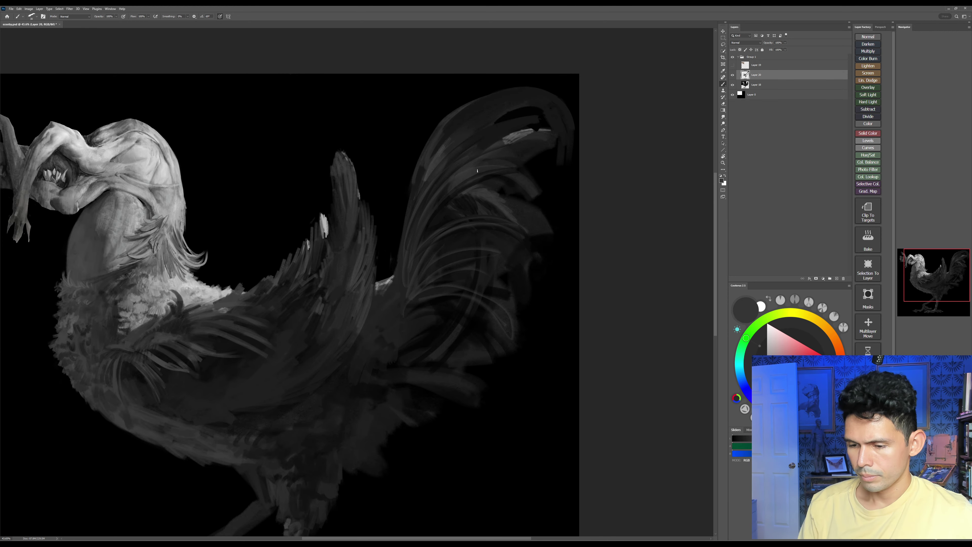
{"action": "left_click", "coordinate": [769, 370]}
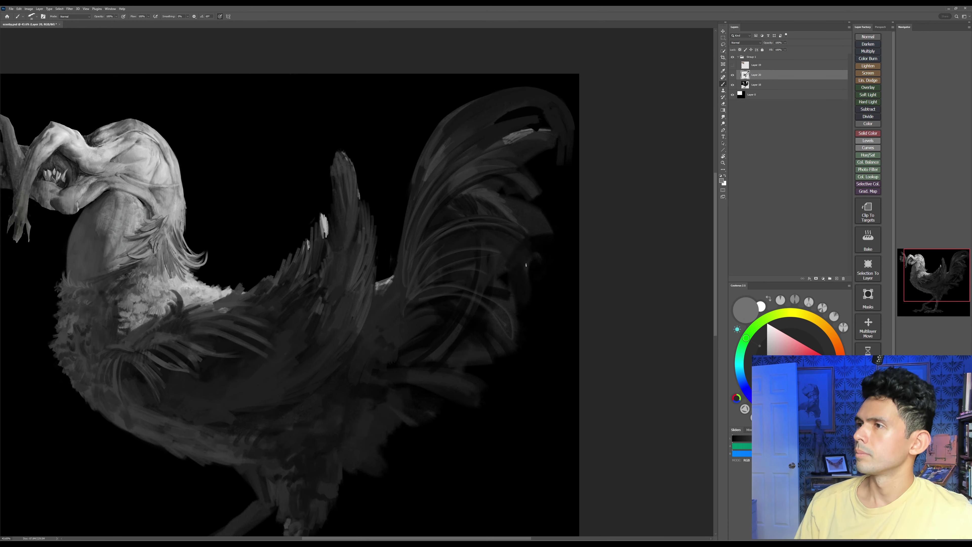
{"action": "left_click_drag", "start_coordinate": [506, 300], "coordinate": [503, 291]}
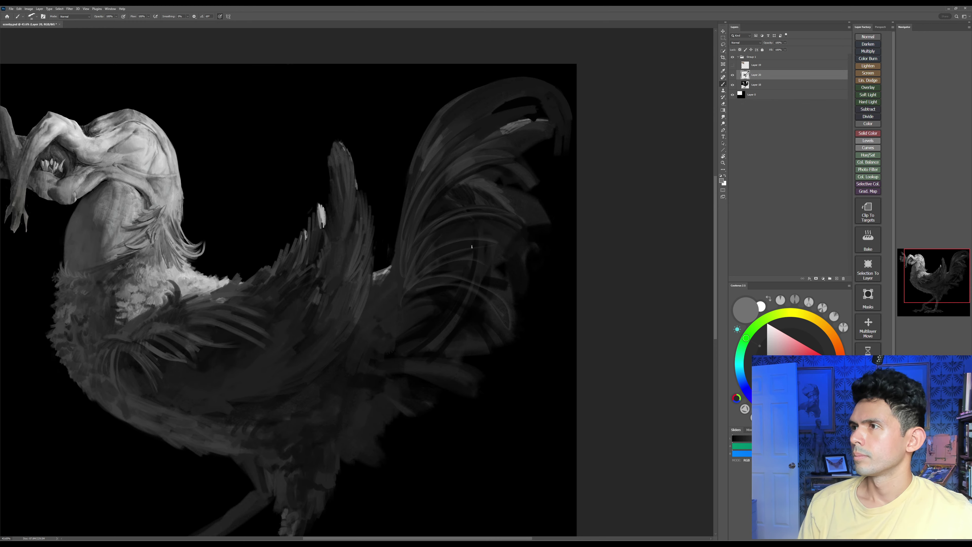
Step: Brush lighter grey strokes along the upper arching tail feathers
{"action": "mouse_move", "coordinate": [452, 174]}
{"action": "left_mouse_down"}
{"action": "mouse_move", "coordinate": [459, 165]}
{"action": "mouse_move", "coordinate": [439, 160]}
{"action": "mouse_move", "coordinate": [444, 138]}
{"action": "left_mouse_up"}
{"action": "key", "text": "["}
{"action": "mouse_move", "coordinate": [429, 150]}
{"action": "left_mouse_down"}
{"action": "mouse_move", "coordinate": [456, 123]}
{"action": "mouse_move", "coordinate": [530, 93]}
{"action": "left_mouse_up"}
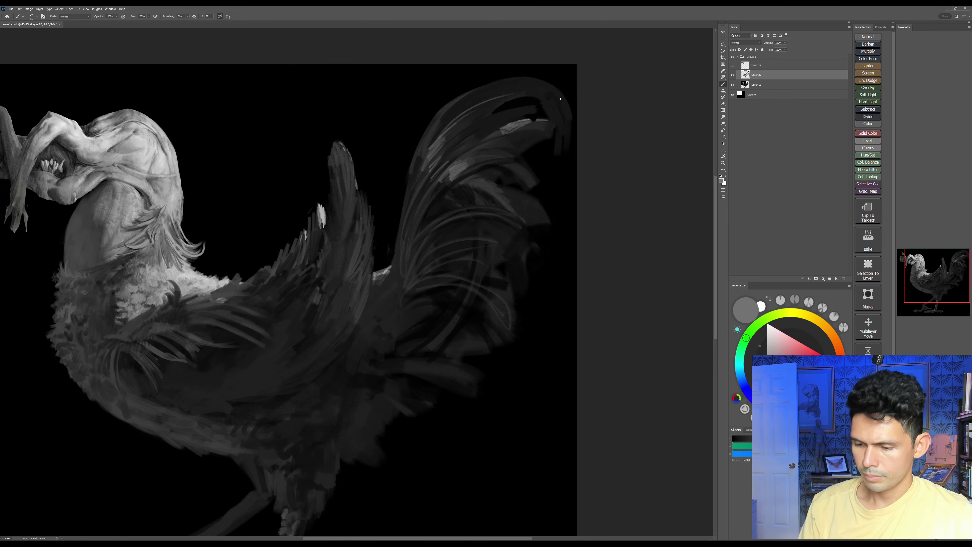
Step: Paint thin light feather strokes across the inner tail and around the tail's base
{"action": "left_click_drag", "start_coordinate": [428, 235], "coordinate": [467, 216]}
{"action": "left_click_drag", "start_coordinate": [434, 224], "coordinate": [471, 215]}
{"action": "left_click_drag", "start_coordinate": [438, 252], "coordinate": [457, 247]}
{"action": "left_click_drag", "start_coordinate": [419, 284], "coordinate": [437, 279]}
{"action": "mouse_move", "coordinate": [412, 293]}
{"action": "left_mouse_down"}
{"action": "mouse_move", "coordinate": [432, 280]}
{"action": "mouse_move", "coordinate": [415, 302]}
{"action": "left_mouse_up"}
{"action": "left_click_drag", "start_coordinate": [398, 316], "coordinate": [412, 311]}
{"action": "left_click_drag", "start_coordinate": [400, 321], "coordinate": [421, 323]}
{"action": "mouse_move", "coordinate": [402, 326]}
{"action": "left_mouse_down"}
{"action": "mouse_move", "coordinate": [417, 322]}
{"action": "mouse_move", "coordinate": [414, 307]}
{"action": "mouse_move", "coordinate": [441, 269]}
{"action": "left_mouse_up"}
Step: Darken the underside of the body with a larger brush in sampled black, and save the document
{"action": "left_click", "coordinate": [424, 321], "text": "alt"}
{"action": "key", "text": "bracketright"}
{"action": "key", "text": "bracketright"}
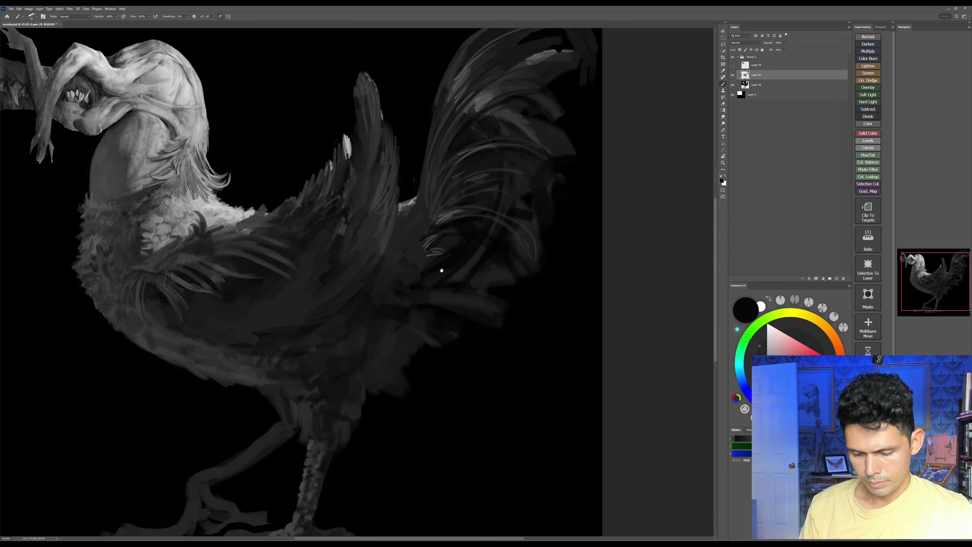
{"action": "key", "text": "bracketright"}
{"action": "key", "text": "bracketright"}
{"action": "left_click_drag", "start_coordinate": [232, 346], "coordinate": [297, 340]}
{"action": "left_click_drag", "start_coordinate": [365, 332], "coordinate": [435, 302]}
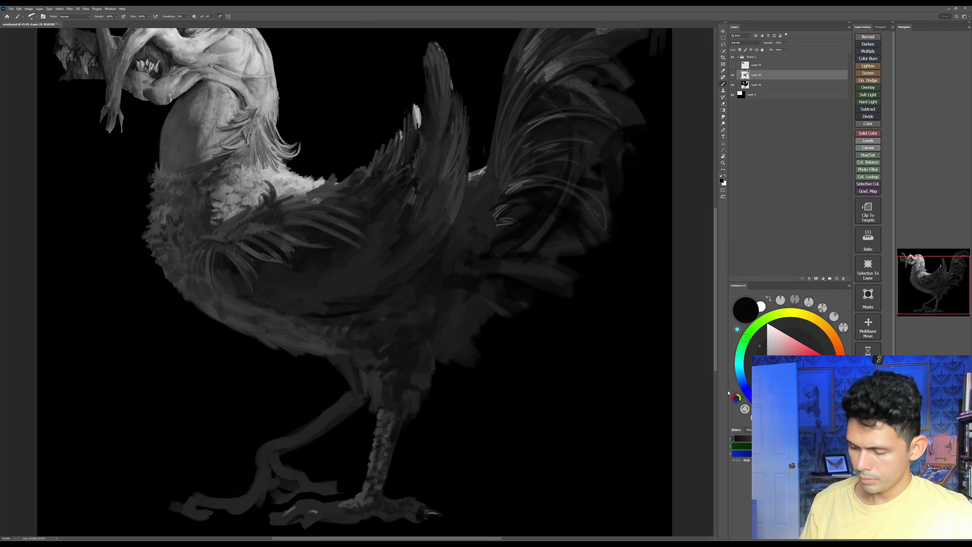
{"action": "key", "text": "r"}
{"action": "left_click_drag", "start_coordinate": [534, 246], "coordinate": [469, 415]}
{"action": "key", "text": "ctrl+s"}
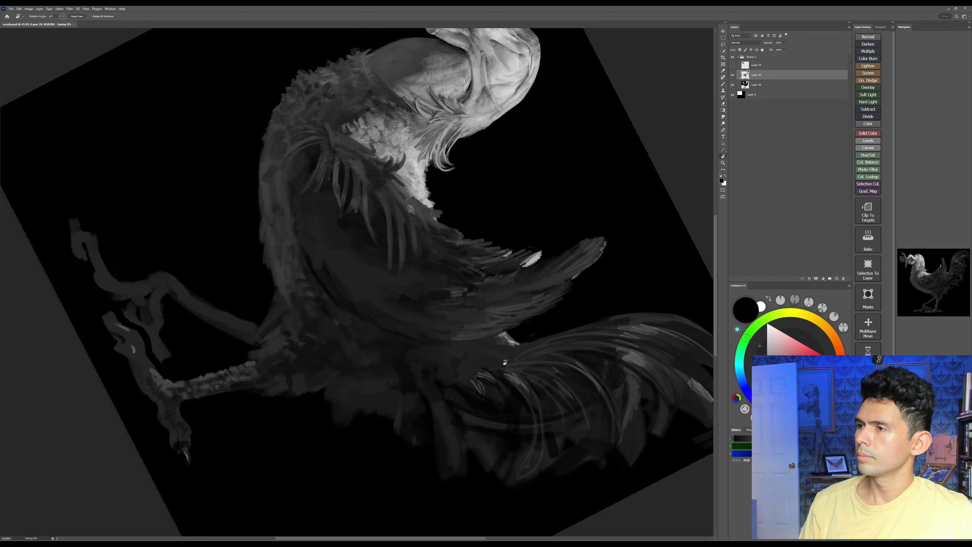
Step: Brush broad dark strokes along the boundary between wing and belly on the rotated canvas, and restore the upright view
{"action": "left_click_drag", "start_coordinate": [613, 241], "coordinate": [525, 379]}
{"action": "key", "text": "b"}
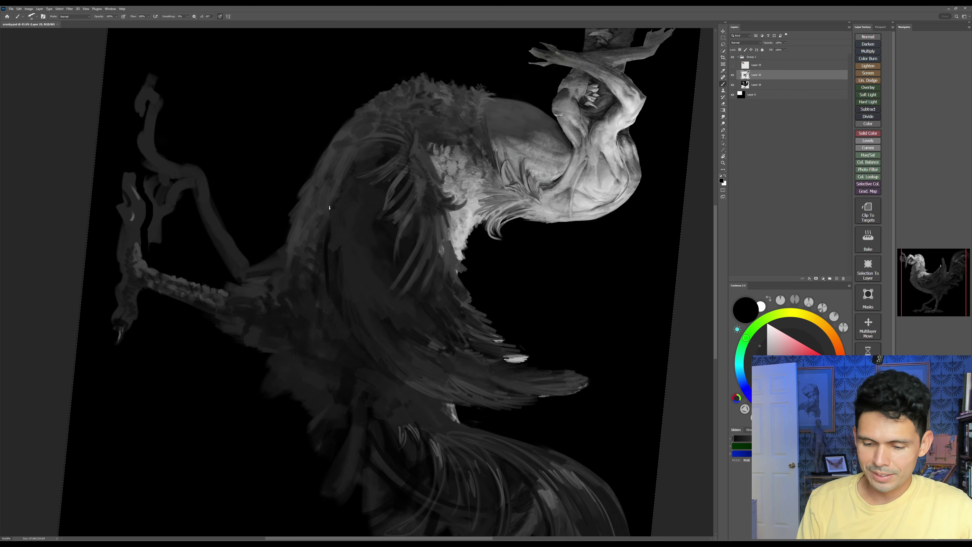
{"action": "left_click_drag", "start_coordinate": [322, 225], "coordinate": [317, 264]}
{"action": "key", "text": "]"}
{"action": "key", "text": "]"}
{"action": "key", "text": "]"}
{"action": "key", "text": "]"}
{"action": "key", "text": "]"}
{"action": "left_click_drag", "start_coordinate": [317, 230], "coordinate": [307, 313]}
{"action": "left_click_drag", "start_coordinate": [343, 175], "coordinate": [317, 267]}
{"action": "left_click_drag", "start_coordinate": [324, 211], "coordinate": [330, 315]}
{"action": "key", "text": "Escape"}
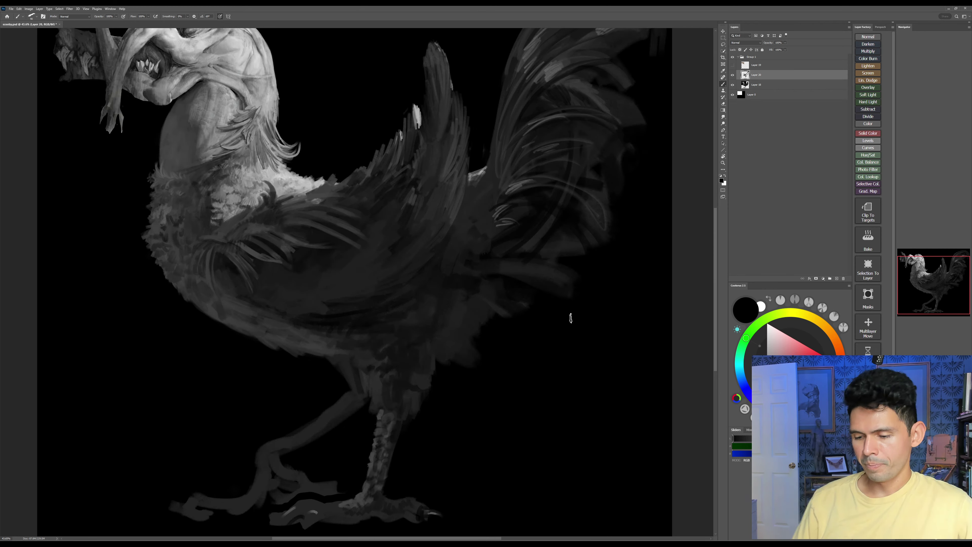
Step: Darken the area above the thigh and the lower tail feathers with an enlarged black brush
{"action": "mouse_move", "coordinate": [437, 317]}
{"action": "left_mouse_down"}
{"action": "mouse_move", "coordinate": [487, 318]}
{"action": "mouse_move", "coordinate": [339, 325]}
{"action": "mouse_move", "coordinate": [379, 319]}
{"action": "mouse_move", "coordinate": [456, 331]}
{"action": "left_mouse_up"}
{"action": "key", "text": "]"}
{"action": "key", "text": "]"}
{"action": "key", "text": "]"}
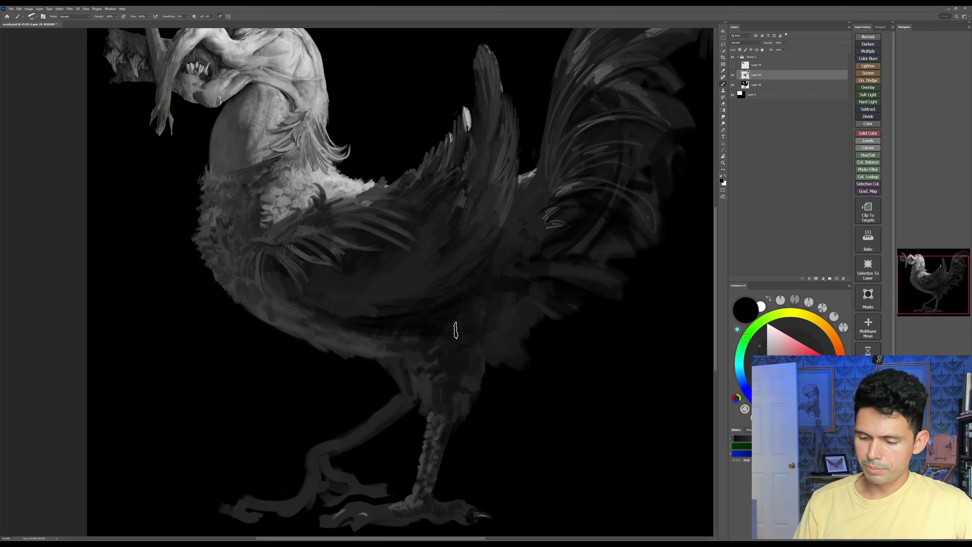
{"action": "left_click_drag", "start_coordinate": [609, 263], "coordinate": [568, 251]}
Step: Brush sampled dark grey from the rear belly into the upper thigh, and reduce the brush size
{"action": "left_click", "coordinate": [356, 343], "text": "alt"}
{"action": "mouse_move", "coordinate": [352, 334]}
{"action": "left_mouse_down"}
{"action": "mouse_move", "coordinate": [434, 325]}
{"action": "mouse_move", "coordinate": [417, 350]}
{"action": "mouse_move", "coordinate": [429, 367]}
{"action": "left_mouse_up"}
{"action": "key", "text": "["}
{"action": "key", "text": "["}
{"action": "key", "text": "["}
{"action": "key", "text": "["}
{"action": "key", "text": "["}
{"action": "key", "text": "["}
{"action": "key", "text": "["}
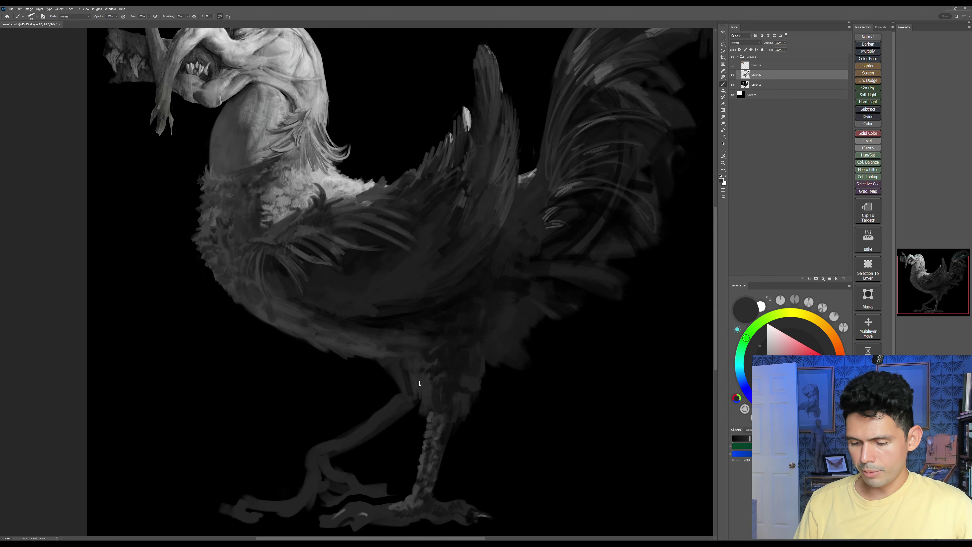
Step: Paint darker sampled feather strokes along the front and back edges of the thigh
{"action": "left_click", "coordinate": [429, 348], "text": "alt"}
{"action": "key", "text": "bracketright"}
{"action": "mouse_move", "coordinate": [396, 360]}
{"action": "left_mouse_down"}
{"action": "mouse_move", "coordinate": [397, 387]}
{"action": "mouse_move", "coordinate": [384, 400]}
{"action": "mouse_move", "coordinate": [397, 404]}
{"action": "left_mouse_up"}
{"action": "left_click_drag", "start_coordinate": [410, 391], "coordinate": [411, 415]}
{"action": "mouse_move", "coordinate": [469, 395]}
{"action": "left_mouse_down"}
{"action": "mouse_move", "coordinate": [463, 329]}
{"action": "mouse_move", "coordinate": [478, 375]}
{"action": "left_mouse_up"}
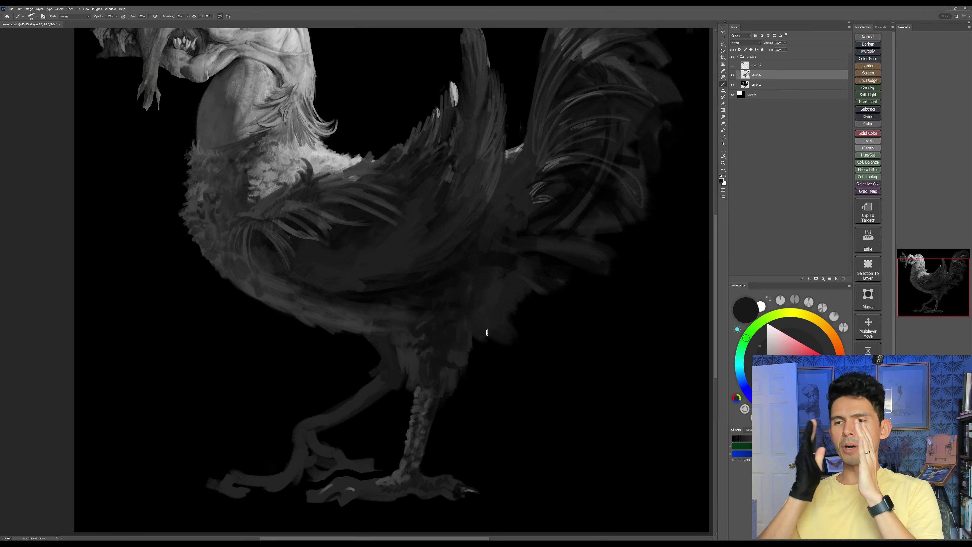
Step: Paint a small dark feather tuft on the back, where the light plumage meets the wing
{"action": "left_click_drag", "start_coordinate": [513, 302], "coordinate": [524, 356]}
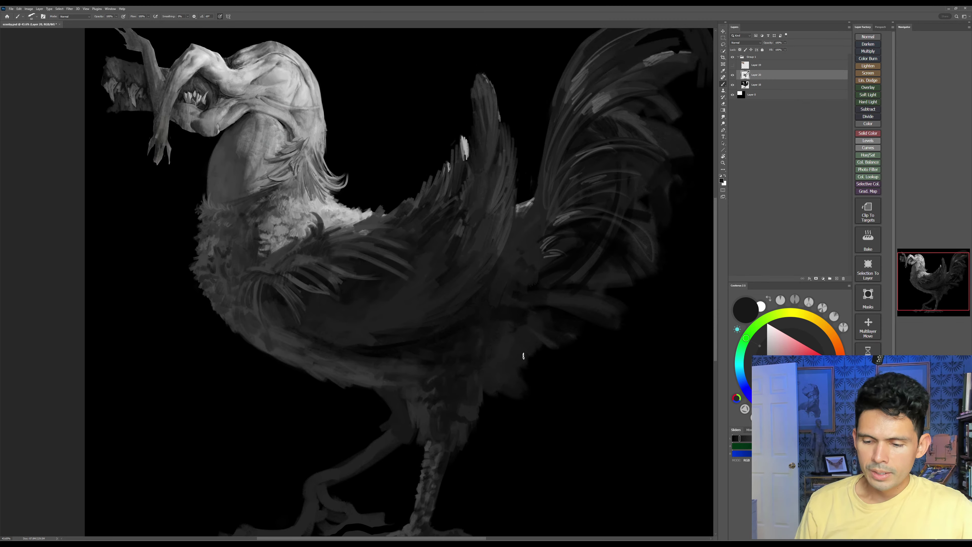
{"action": "left_click", "coordinate": [368, 218], "text": "alt"}
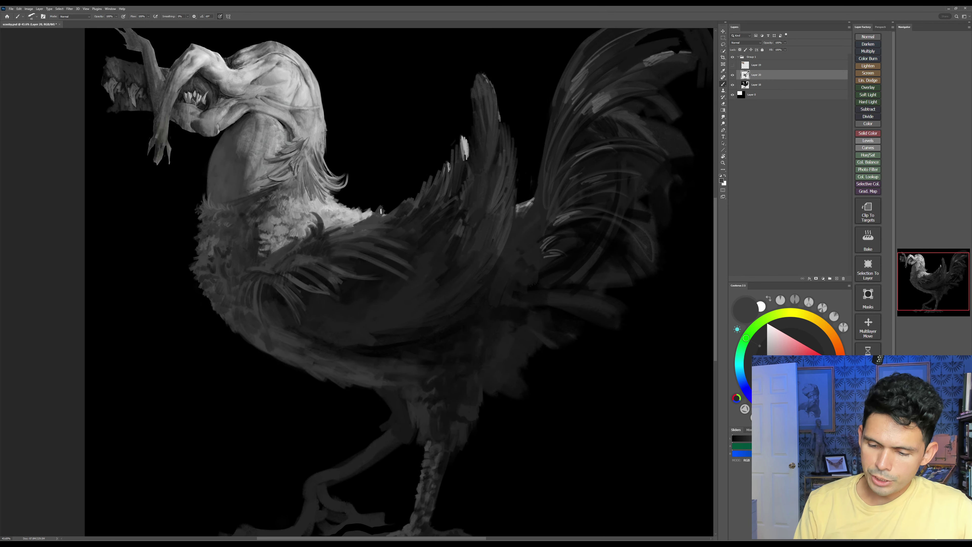
{"action": "mouse_move", "coordinate": [382, 197]}
{"action": "left_mouse_down"}
{"action": "mouse_move", "coordinate": [382, 215]}
{"action": "mouse_move", "coordinate": [343, 229]}
{"action": "mouse_move", "coordinate": [351, 226]}
{"action": "left_mouse_up"}
{"action": "key", "text": "bracketleft"}
{"action": "key", "text": "bracketleft"}
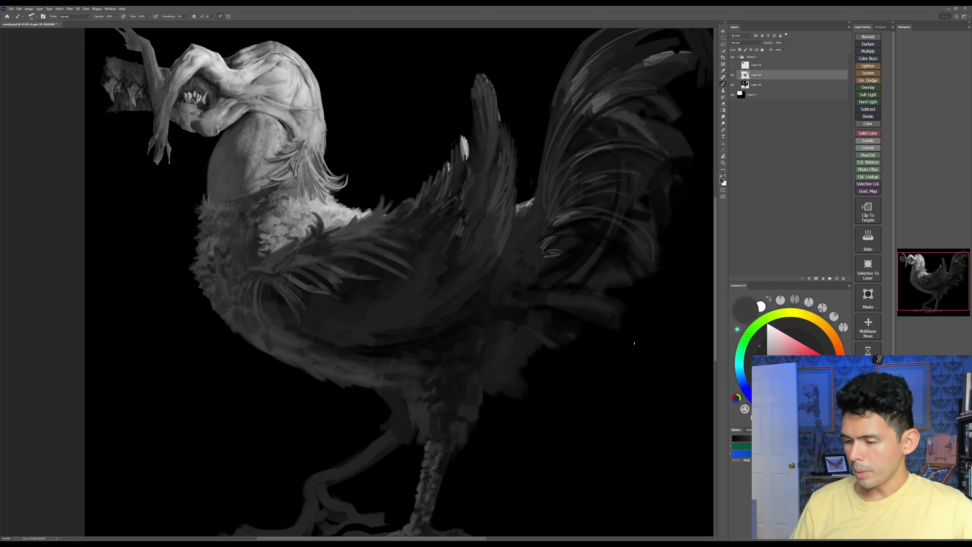
Step: Extend the canvas beyond its top and left edges with the Crop tool
{"action": "left_click_drag", "start_coordinate": [648, 354], "coordinate": [638, 367]}
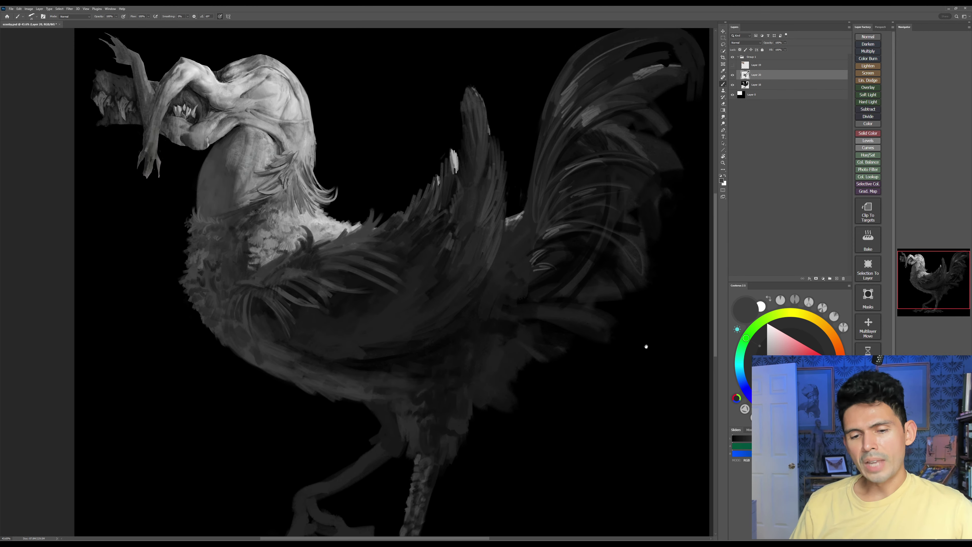
{"action": "left_click_drag", "start_coordinate": [665, 326], "coordinate": [627, 375]}
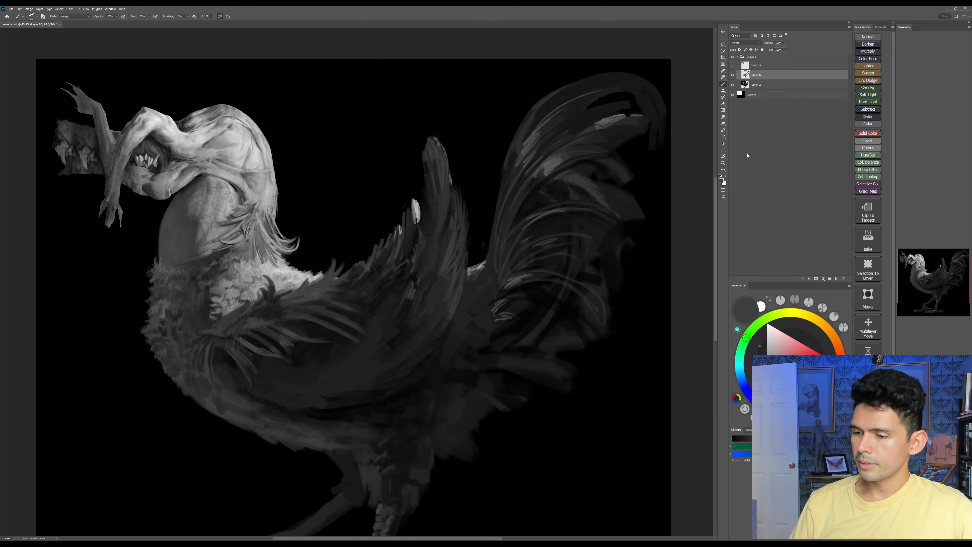
{"action": "mouse_move", "coordinate": [689, 142]}
{"action": "left_mouse_down"}
{"action": "mouse_move", "coordinate": [672, 163]}
{"action": "mouse_move", "coordinate": [675, 138]}
{"action": "left_mouse_up"}
{"action": "key", "text": "c"}
{"action": "left_click_drag", "start_coordinate": [655, 48], "coordinate": [666, 42]}
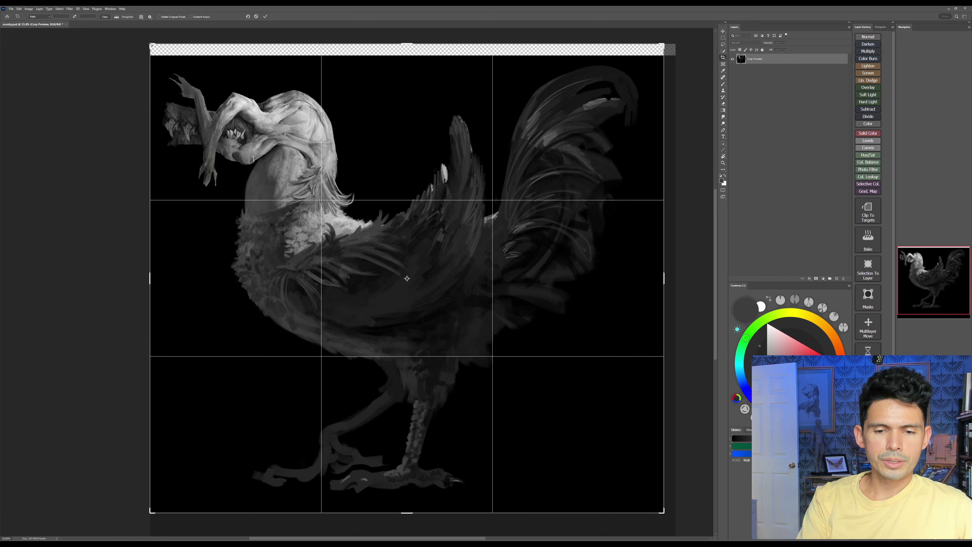
{"action": "left_click_drag", "start_coordinate": [152, 45], "coordinate": [144, 44]}
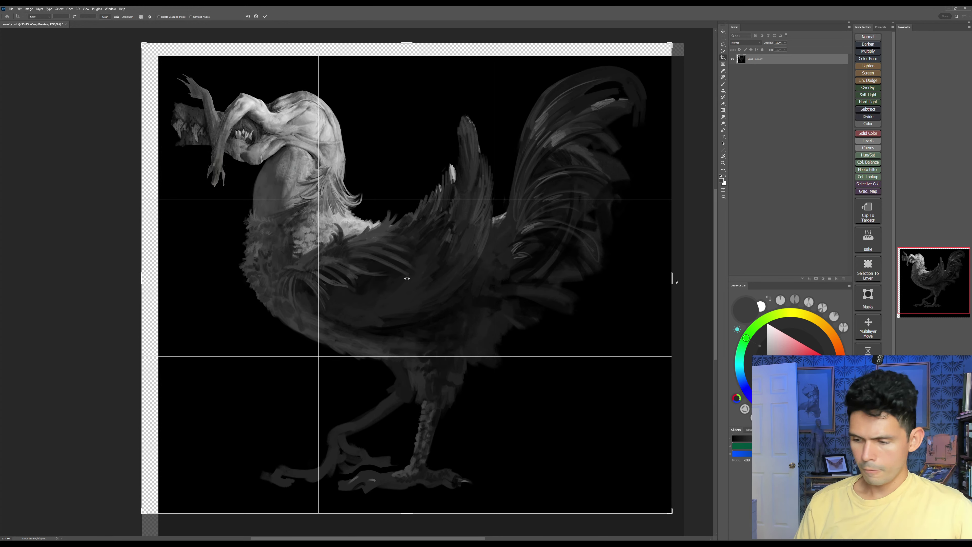
{"action": "mouse_move", "coordinate": [673, 280]}
{"action": "left_mouse_down"}
{"action": "mouse_move", "coordinate": [693, 274]}
{"action": "mouse_move", "coordinate": [685, 276]}
{"action": "left_mouse_up"}
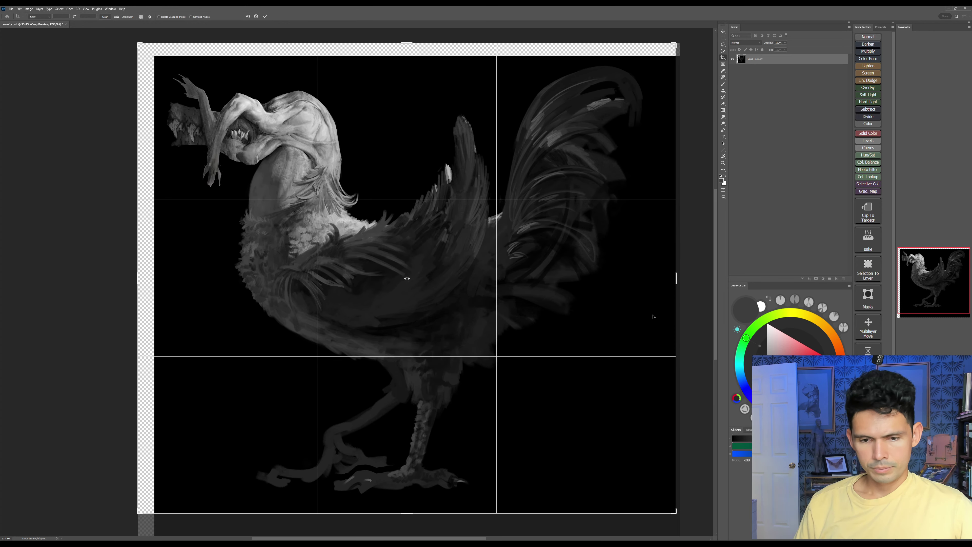
{"action": "key", "text": "Return"}
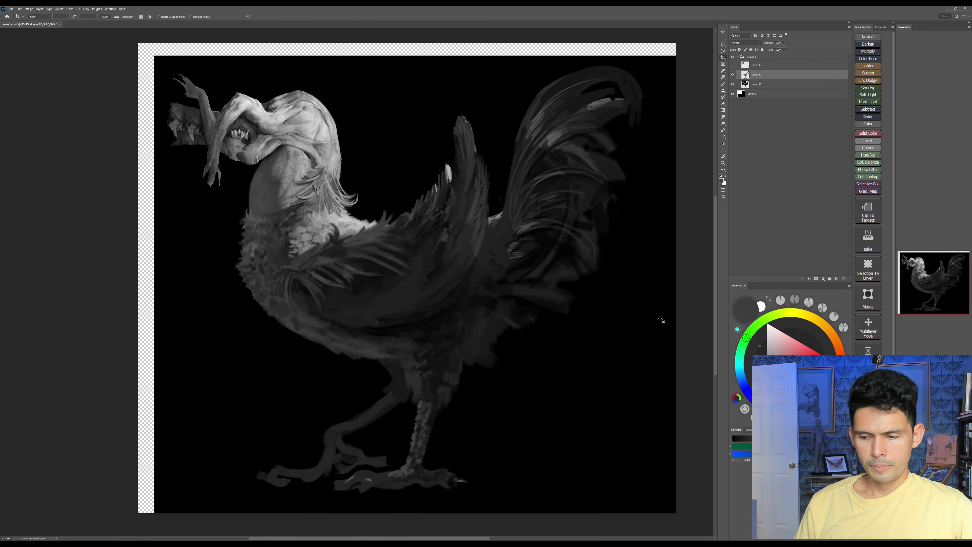
Step: Select the black background layer and choose the hard square brush at a reduced size
{"action": "left_click", "coordinate": [767, 94]}
{"action": "key", "text": "g"}
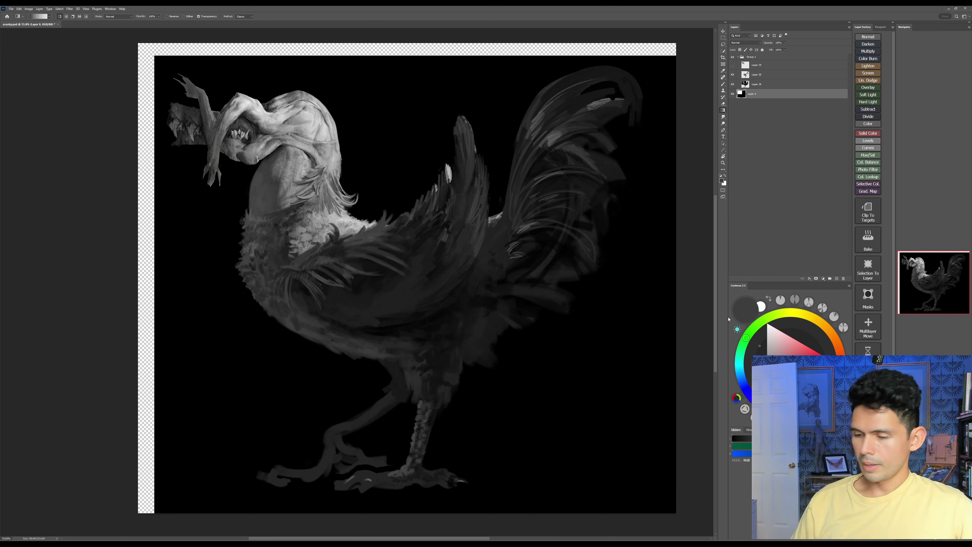
{"action": "key", "text": "b"}
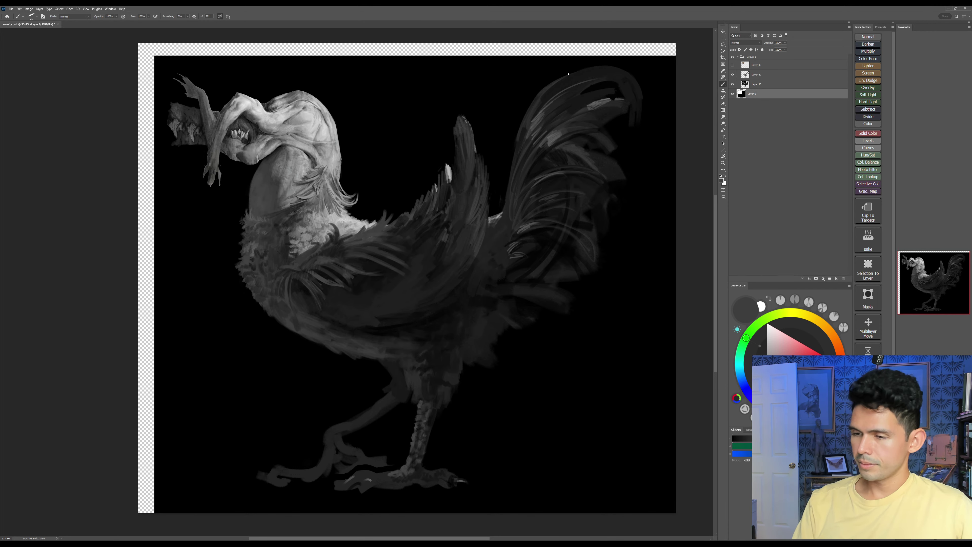
{"action": "right_click", "coordinate": [573, 84]}
{"action": "double_click", "coordinate": [706, 225]}
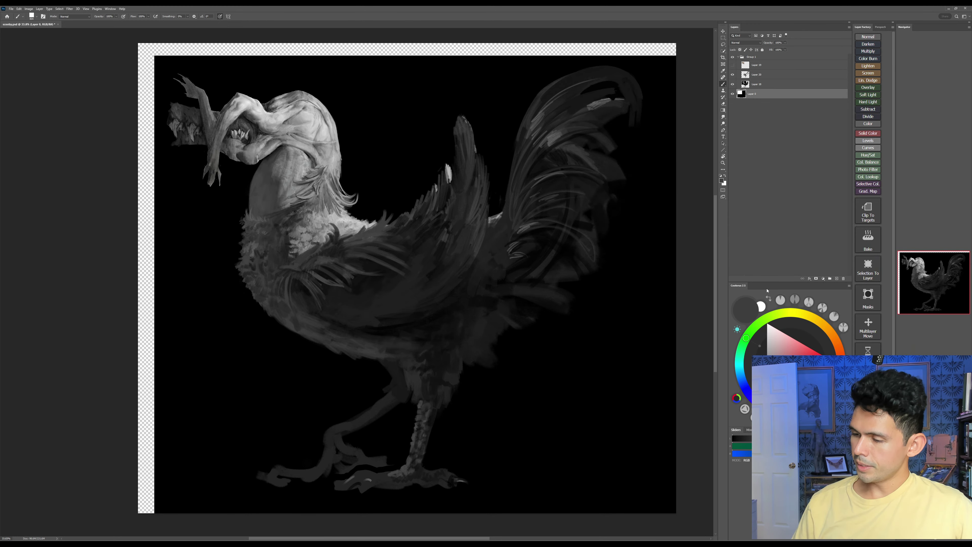
{"action": "key", "text": "bracketleft"}
{"action": "key", "text": "bracketleft"}
{"action": "key", "text": "bracketleft"}
{"action": "key", "text": "bracketleft"}
{"action": "key", "text": "bracketleft"}
{"action": "key", "text": "bracketleft"}
{"action": "key", "text": "bracketleft"}
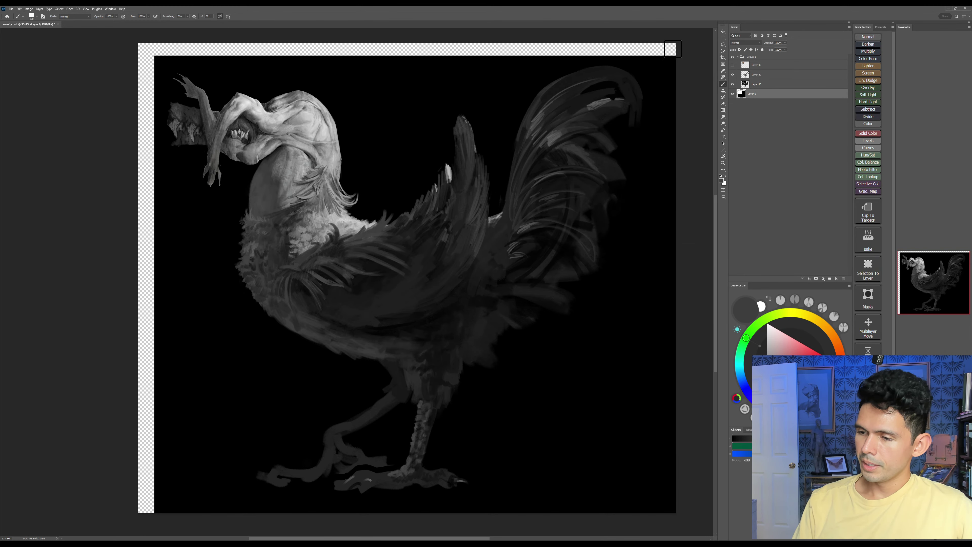
Step: Try to paint over the transparent top strip with the current grey
{"action": "key", "text": "bracketright"}
{"action": "left_click_drag", "start_coordinate": [675, 49], "coordinate": [630, 58]}
{"action": "key", "text": "ctrl+z"}
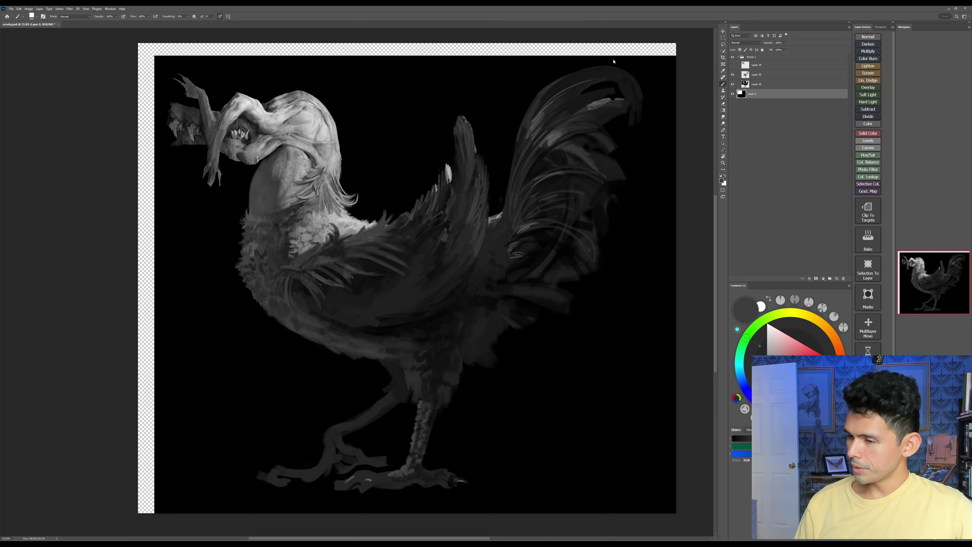
Step: Reset the foreground colour to black and paint over the transparent strips along the canvas's top and left edges
{"action": "key", "text": "d"}
{"action": "left_click_drag", "start_coordinate": [681, 45], "coordinate": [527, 84]}
{"action": "key", "text": "ctrl+z"}
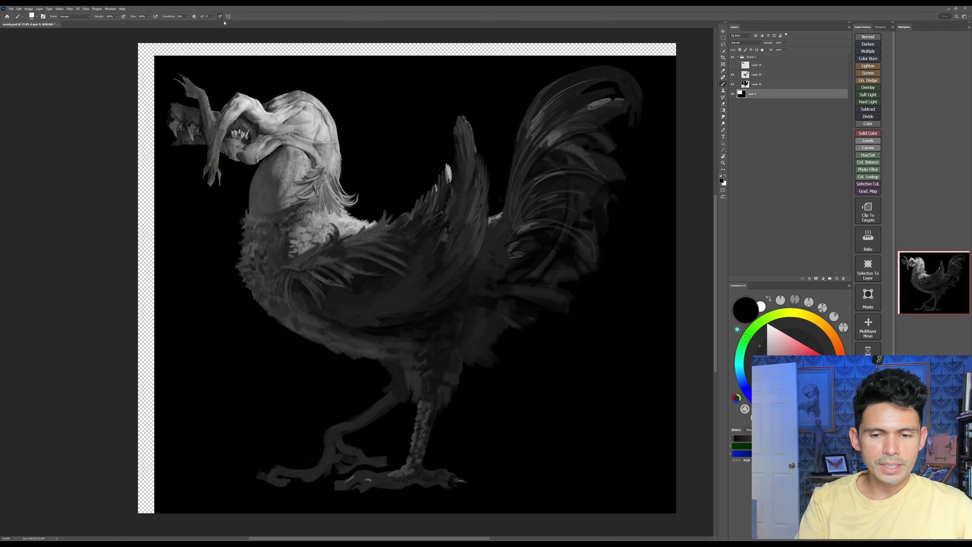
{"action": "left_click_drag", "start_coordinate": [235, 47], "coordinate": [145, 47]}
{"action": "left_click_drag", "start_coordinate": [231, 49], "coordinate": [682, 52]}
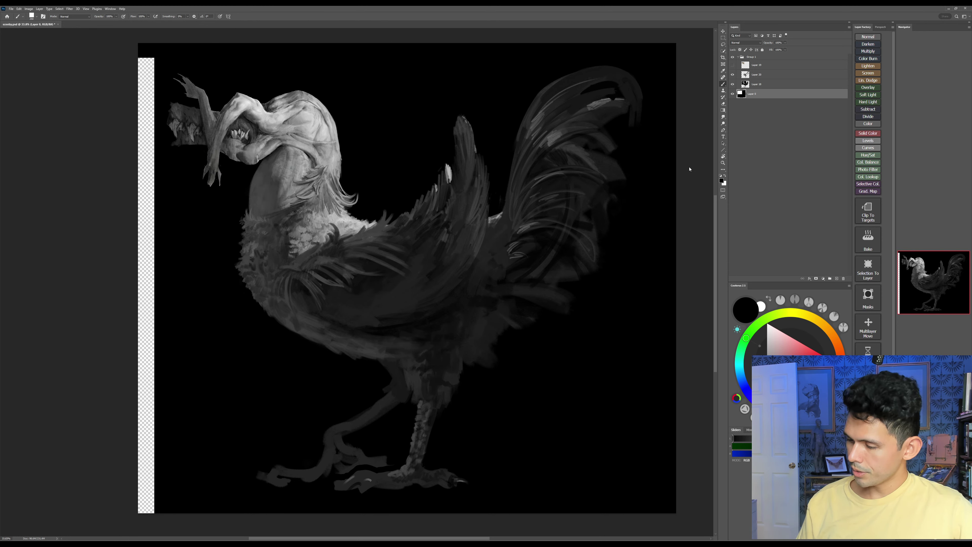
{"action": "key", "text": "]"}
{"action": "left_click_drag", "start_coordinate": [144, 59], "coordinate": [152, 534]}
{"action": "left_click_drag", "start_coordinate": [643, 289], "coordinate": [644, 311]}
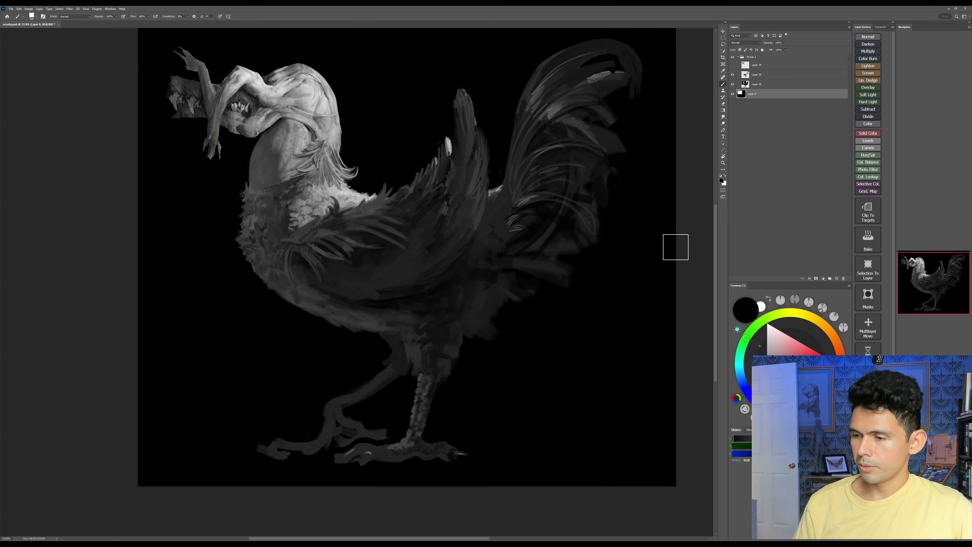
Step: Make the layer just below the hidden one active and switch back to the textured painting brush
{"action": "left_click", "coordinate": [758, 65]}
{"action": "left_click", "coordinate": [732, 65]}
{"action": "left_click", "coordinate": [733, 65]}
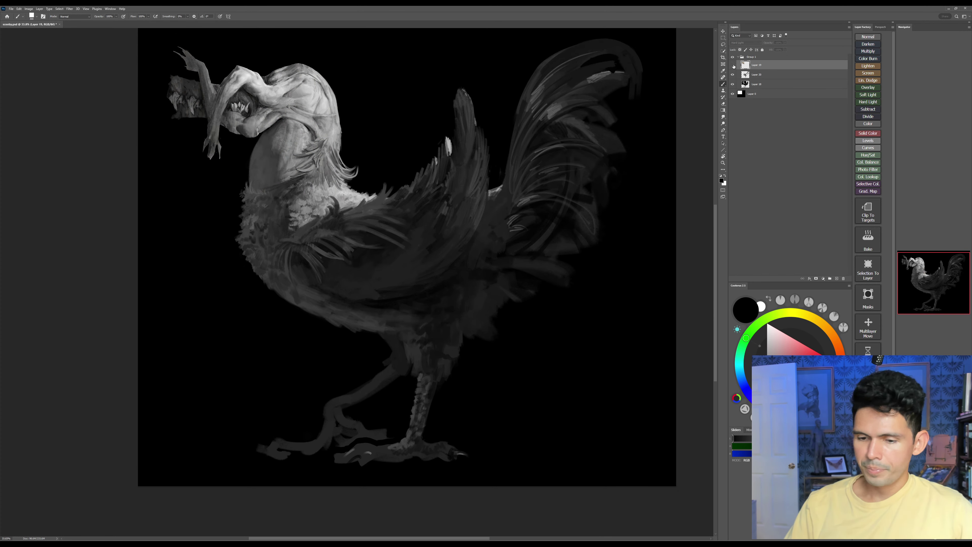
{"action": "left_click", "coordinate": [749, 76]}
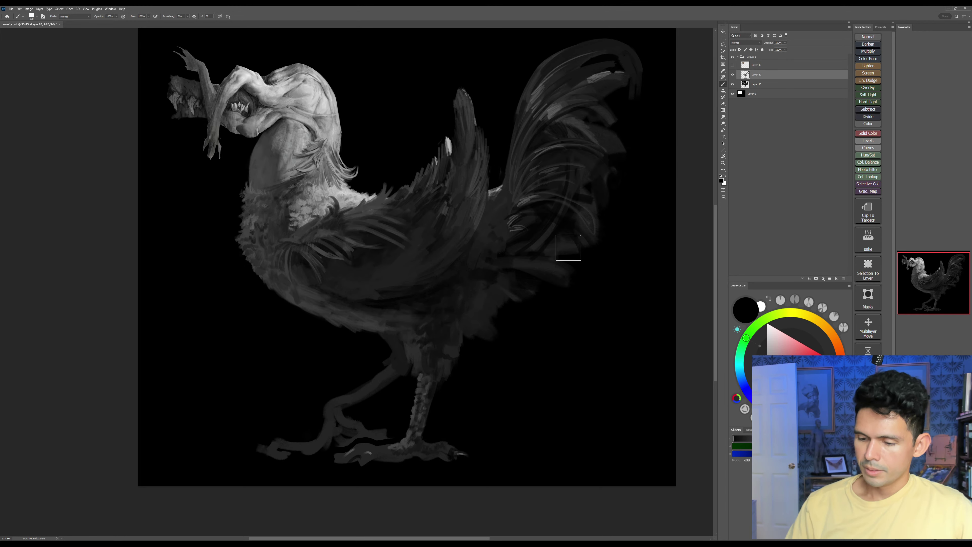
{"action": "key", "text": "ctrl+space"}
{"action": "left_click_drag", "start_coordinate": [469, 344], "coordinate": [485, 341]}
{"action": "right_click", "coordinate": [487, 346]}
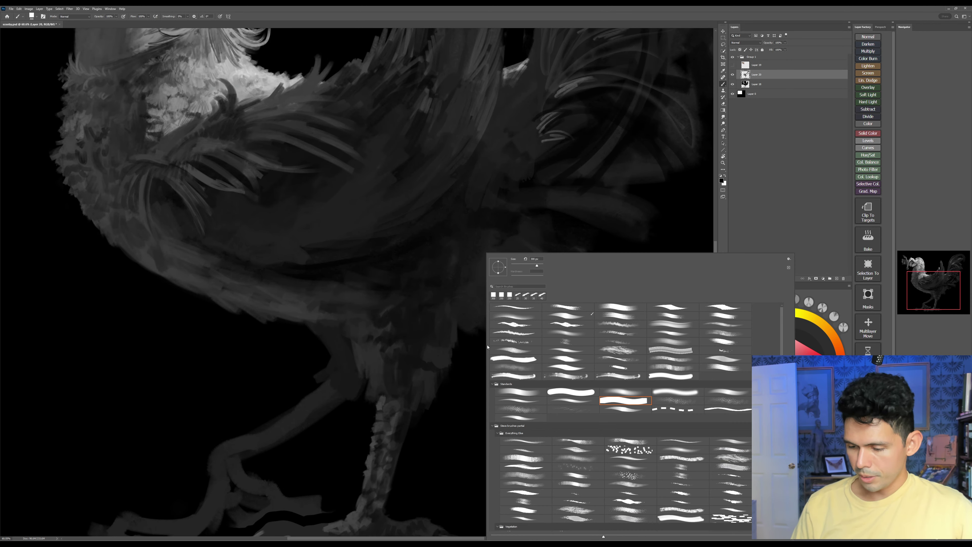
{"action": "double_click", "coordinate": [633, 308]}
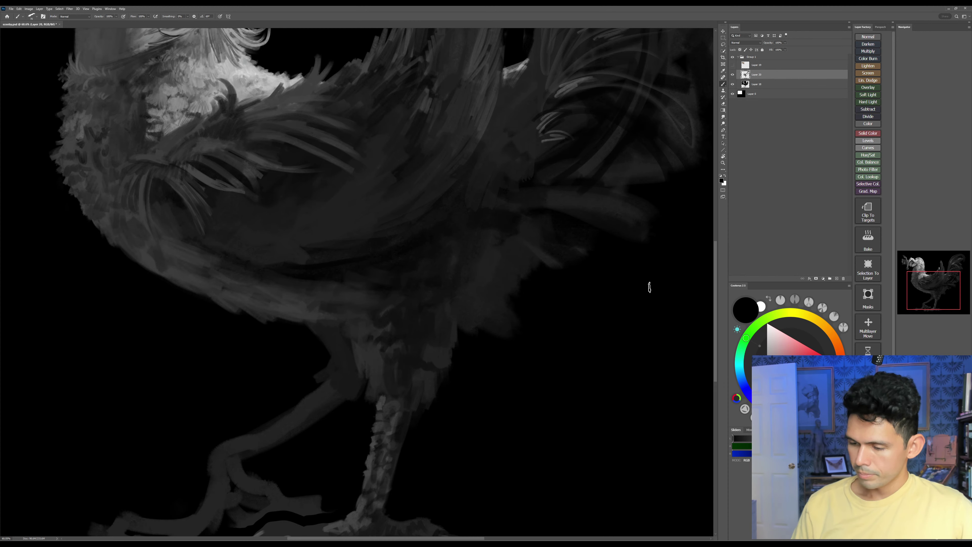
Step: Darken the feathers where the thigh meets the belly with sampled dark tones and a larger brush
{"action": "mouse_move", "coordinate": [350, 305]}
{"action": "left_mouse_down"}
{"action": "mouse_move", "coordinate": [383, 323]}
{"action": "mouse_move", "coordinate": [347, 320]}
{"action": "mouse_move", "coordinate": [344, 336]}
{"action": "mouse_move", "coordinate": [381, 344]}
{"action": "mouse_move", "coordinate": [374, 330]}
{"action": "mouse_move", "coordinate": [404, 343]}
{"action": "mouse_move", "coordinate": [370, 345]}
{"action": "mouse_move", "coordinate": [382, 356]}
{"action": "mouse_move", "coordinate": [424, 355]}
{"action": "left_mouse_up"}
{"action": "left_click", "coordinate": [373, 330], "text": "alt"}
{"action": "key", "text": "]"}
{"action": "key", "text": "]"}
{"action": "left_click", "coordinate": [383, 335], "text": "alt"}
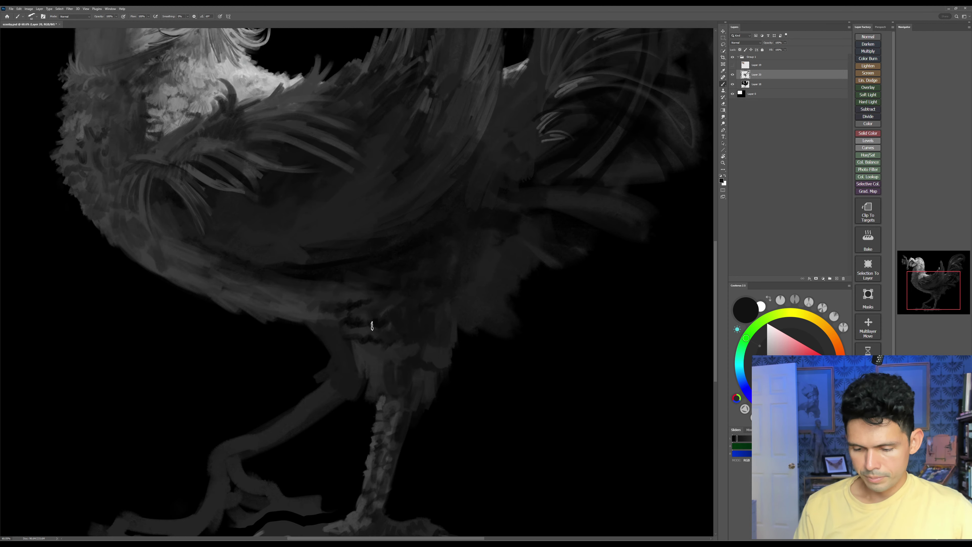
{"action": "key", "text": "]"}
{"action": "left_click_drag", "start_coordinate": [369, 328], "coordinate": [357, 330]}
{"action": "mouse_move", "coordinate": [394, 348]}
{"action": "left_mouse_down"}
{"action": "mouse_move", "coordinate": [399, 362]}
{"action": "mouse_move", "coordinate": [380, 382]}
{"action": "left_mouse_up"}
Step: Brush finer strokes of sampled mid grey down the thigh feathers and save the document
{"action": "left_click", "coordinate": [369, 341], "text": "alt"}
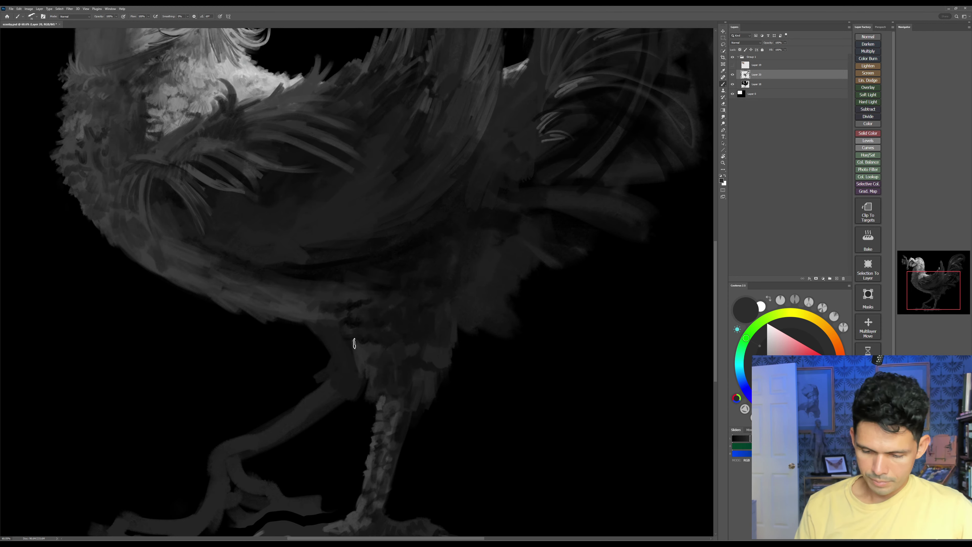
{"action": "key", "text": "["}
{"action": "key", "text": "["}
{"action": "key", "text": "["}
{"action": "key", "text": "["}
{"action": "mouse_move", "coordinate": [400, 347]}
{"action": "left_mouse_down"}
{"action": "mouse_move", "coordinate": [353, 336]}
{"action": "mouse_move", "coordinate": [366, 347]}
{"action": "mouse_move", "coordinate": [376, 388]}
{"action": "left_mouse_up"}
{"action": "key", "text": "ctrl+s"}
Step: Paint near-black shadow strokes between the feathers from the upper thigh down to the leg
{"action": "left_click", "coordinate": [359, 313], "text": "alt"}
{"action": "key", "text": "]"}
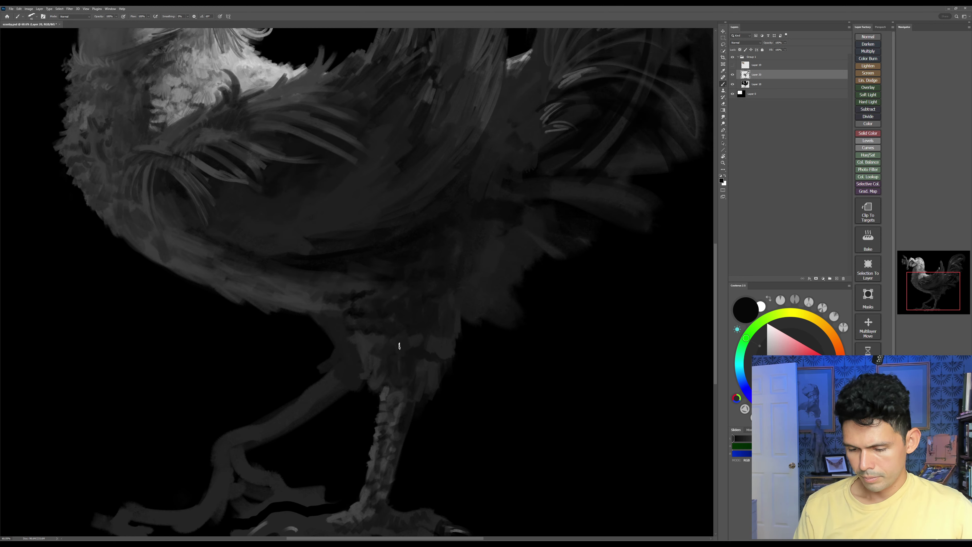
{"action": "mouse_move", "coordinate": [400, 350]}
{"action": "left_mouse_down"}
{"action": "mouse_move", "coordinate": [360, 354]}
{"action": "mouse_move", "coordinate": [380, 347]}
{"action": "mouse_move", "coordinate": [372, 341]}
{"action": "mouse_move", "coordinate": [412, 347]}
{"action": "mouse_move", "coordinate": [376, 335]}
{"action": "mouse_move", "coordinate": [405, 311]}
{"action": "mouse_move", "coordinate": [365, 297]}
{"action": "left_mouse_up"}
{"action": "left_click_drag", "start_coordinate": [413, 335], "coordinate": [409, 342]}
{"action": "mouse_move", "coordinate": [401, 363]}
{"action": "left_mouse_down"}
{"action": "mouse_move", "coordinate": [377, 362]}
{"action": "mouse_move", "coordinate": [381, 377]}
{"action": "mouse_move", "coordinate": [400, 385]}
{"action": "mouse_move", "coordinate": [417, 372]}
{"action": "mouse_move", "coordinate": [390, 379]}
{"action": "left_mouse_up"}
{"action": "left_click_drag", "start_coordinate": [468, 289], "coordinate": [471, 310]}
Step: Sample grey tones from the belly and brush a fine stroke into the feathers of the lower chest
{"action": "left_click", "coordinate": [300, 321], "text": "alt"}
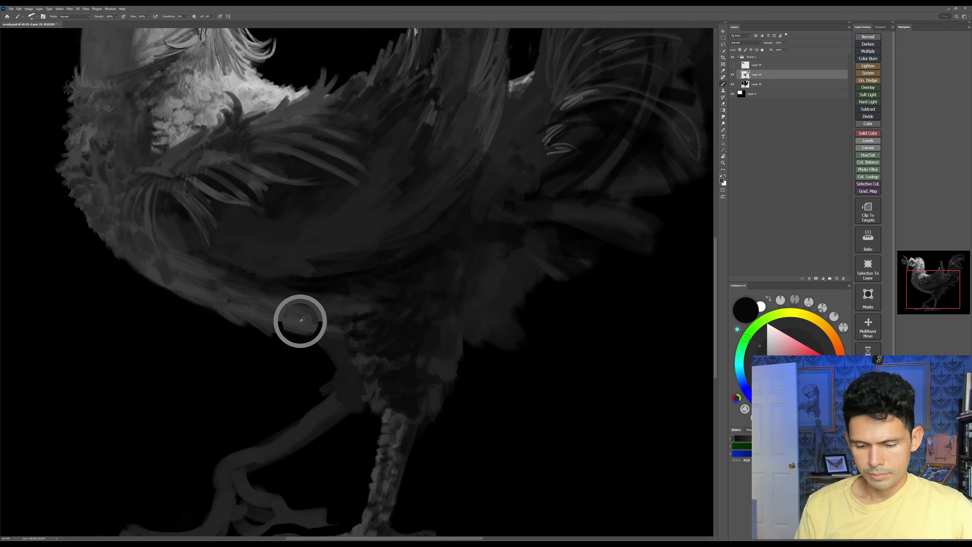
{"action": "key", "text": "bracketleft"}
{"action": "key", "text": "bracketleft"}
{"action": "key", "text": "bracketleft"}
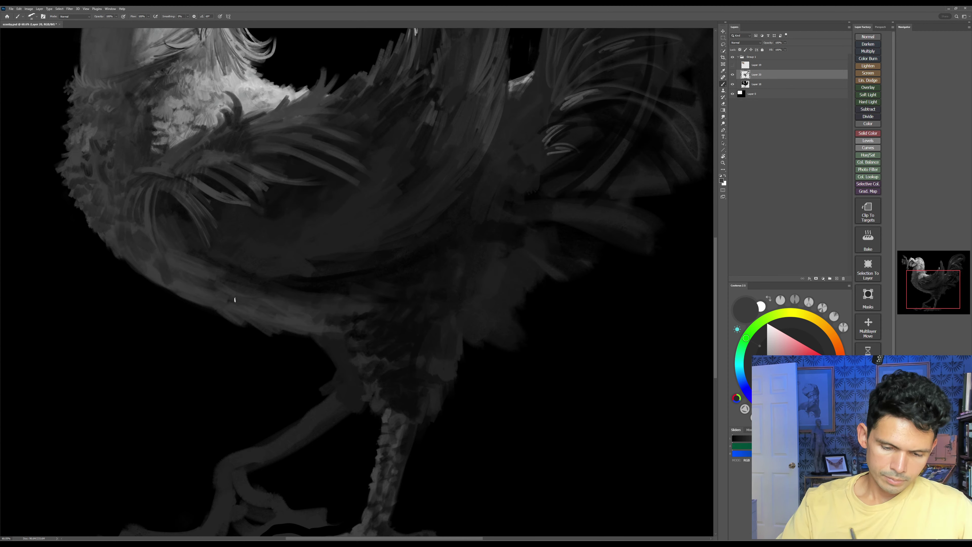
{"action": "left_click", "coordinate": [282, 262], "text": "alt"}
{"action": "key", "text": "bracketleft"}
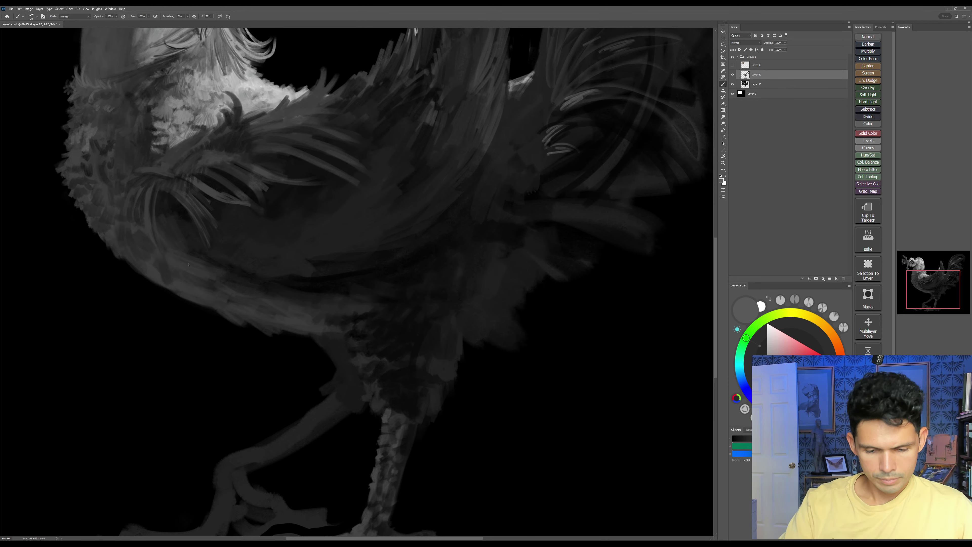
{"action": "left_click_drag", "start_coordinate": [179, 263], "coordinate": [187, 276]}
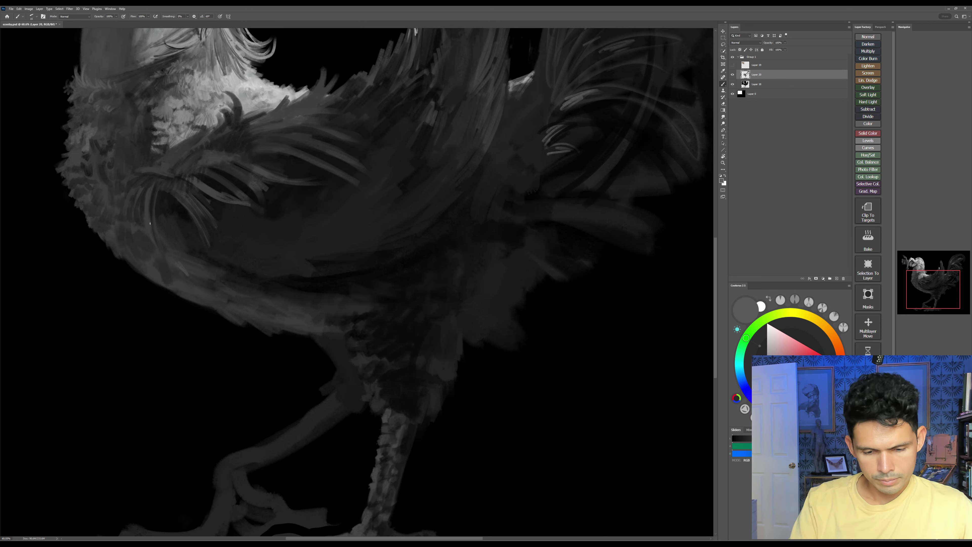
Step: Paint sampled dark strokes along the lower edge of the wing above the belly with a larger brush and save the document
{"action": "left_click", "coordinate": [309, 265], "text": "alt"}
{"action": "key", "text": "r"}
{"action": "left_click_drag", "start_coordinate": [539, 242], "coordinate": [484, 151]}
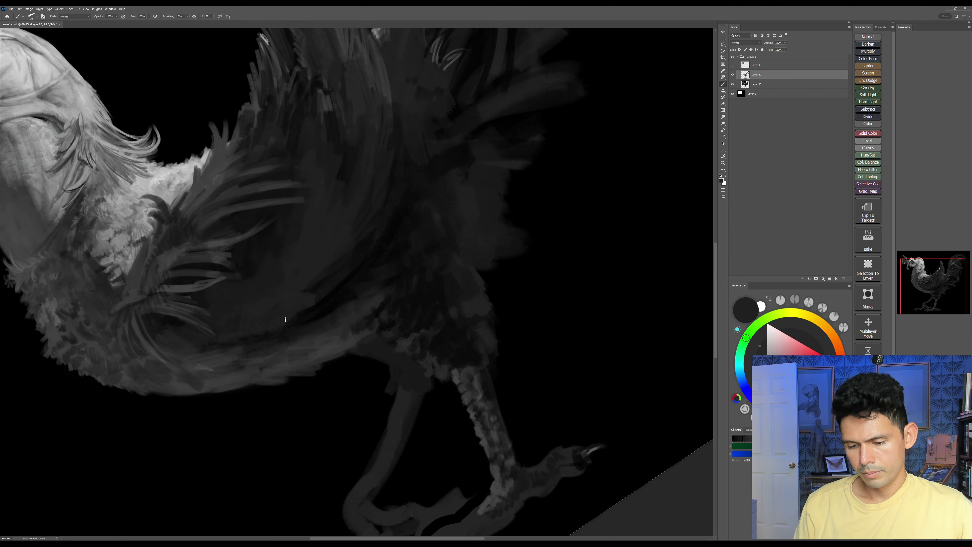
{"action": "left_click_drag", "start_coordinate": [291, 321], "coordinate": [361, 277]}
{"action": "key", "text": "bracketright"}
{"action": "key", "text": "bracketright"}
{"action": "mouse_move", "coordinate": [317, 300]}
{"action": "left_mouse_down"}
{"action": "mouse_move", "coordinate": [366, 271]}
{"action": "mouse_move", "coordinate": [341, 273]}
{"action": "mouse_move", "coordinate": [395, 204]}
{"action": "left_mouse_up"}
{"action": "key", "text": "Escape"}
{"action": "left_click_drag", "start_coordinate": [450, 297], "coordinate": [466, 313]}
{"action": "key", "text": "ctrl+s"}
{"action": "left_click_drag", "start_coordinate": [466, 313], "coordinate": [462, 335]}
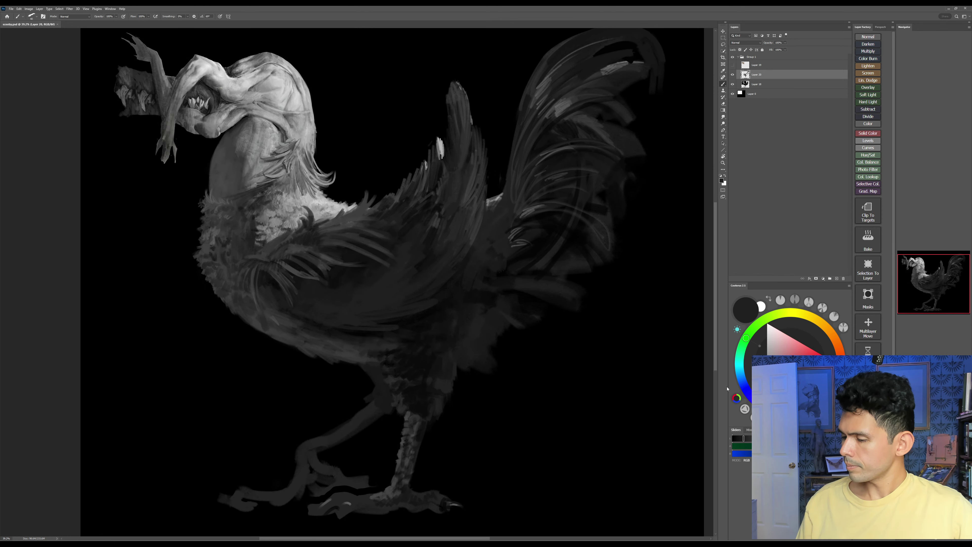
Step: Deepen the shadow under the wing's shoulder feathers with strokes of a sampled near-black tone
{"action": "left_click", "coordinate": [458, 284], "text": "alt"}
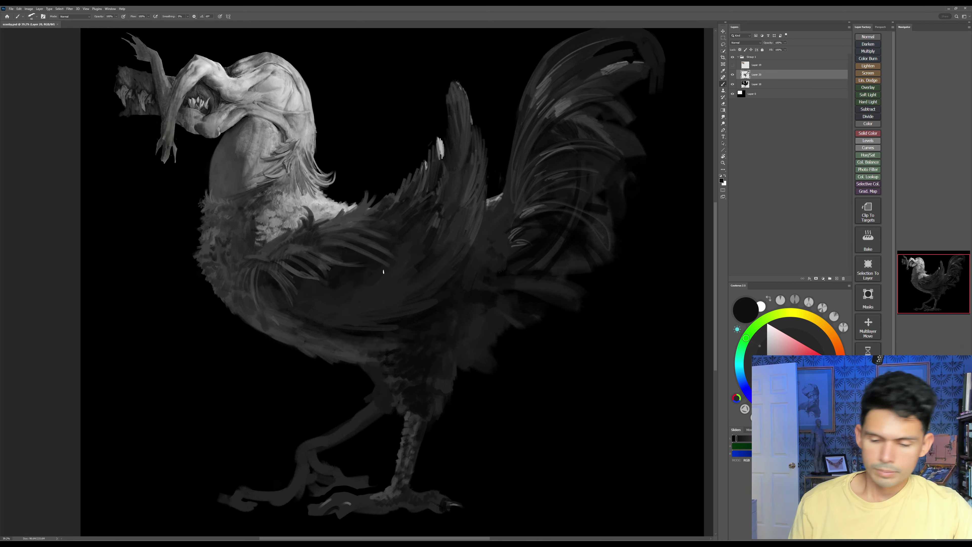
{"action": "key", "text": "r"}
{"action": "mouse_move", "coordinate": [509, 302]}
{"action": "left_mouse_down"}
{"action": "mouse_move", "coordinate": [508, 319]}
{"action": "mouse_move", "coordinate": [362, 376]}
{"action": "left_mouse_up"}
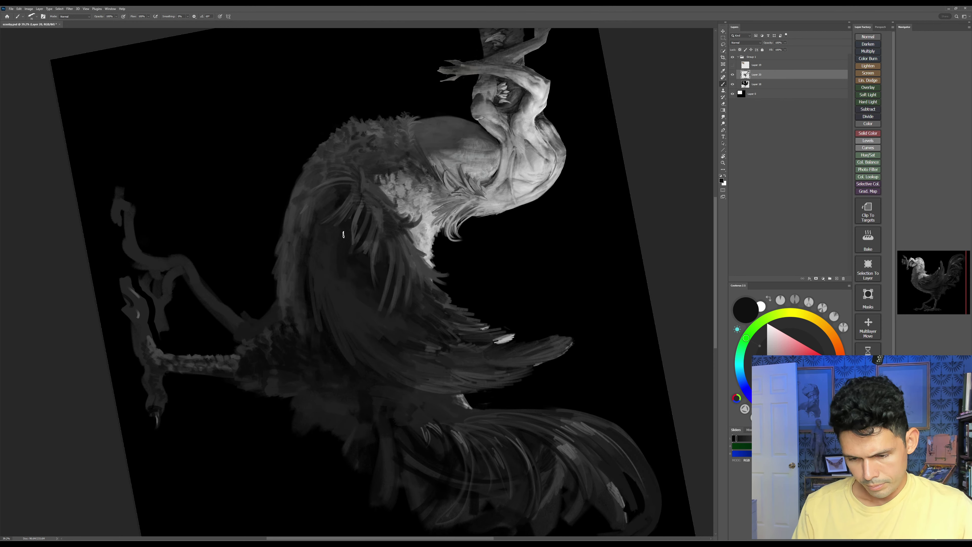
{"action": "left_click_drag", "start_coordinate": [345, 232], "coordinate": [329, 252]}
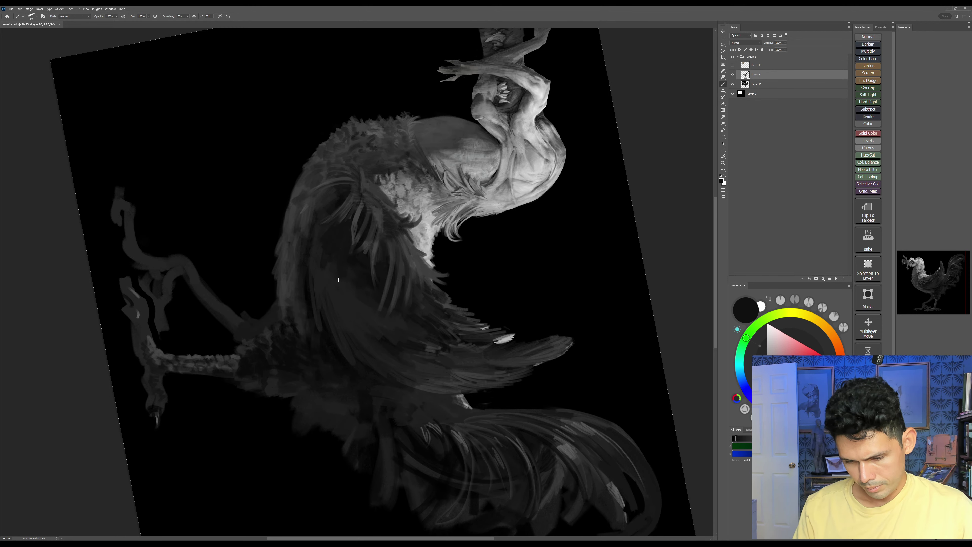
{"action": "mouse_move", "coordinate": [330, 269]}
{"action": "left_mouse_down"}
{"action": "mouse_move", "coordinate": [332, 291]}
{"action": "mouse_move", "coordinate": [339, 260]}
{"action": "mouse_move", "coordinate": [331, 289]}
{"action": "mouse_move", "coordinate": [358, 295]}
{"action": "left_mouse_up"}
{"action": "key", "text": "Escape"}
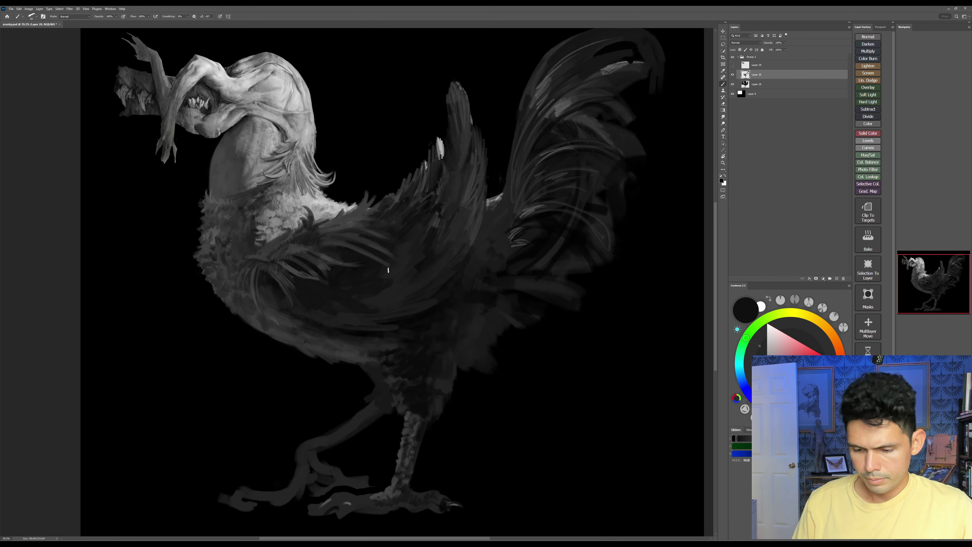
Step: Sketch small scalloped feather outlines in pure black with a thin brush in the middle of the wing
{"action": "key", "text": "d"}
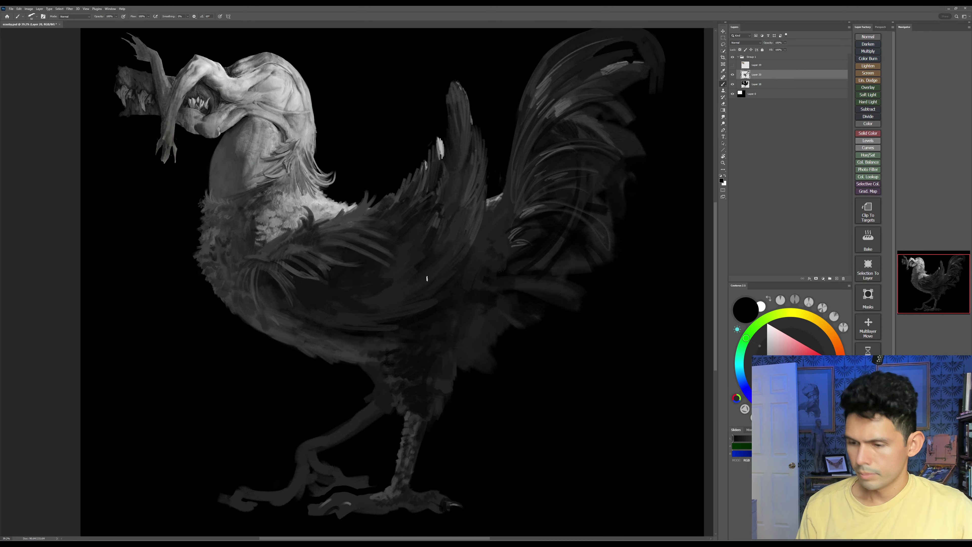
{"action": "key", "text": "bracketleft"}
{"action": "key", "text": "bracketleft"}
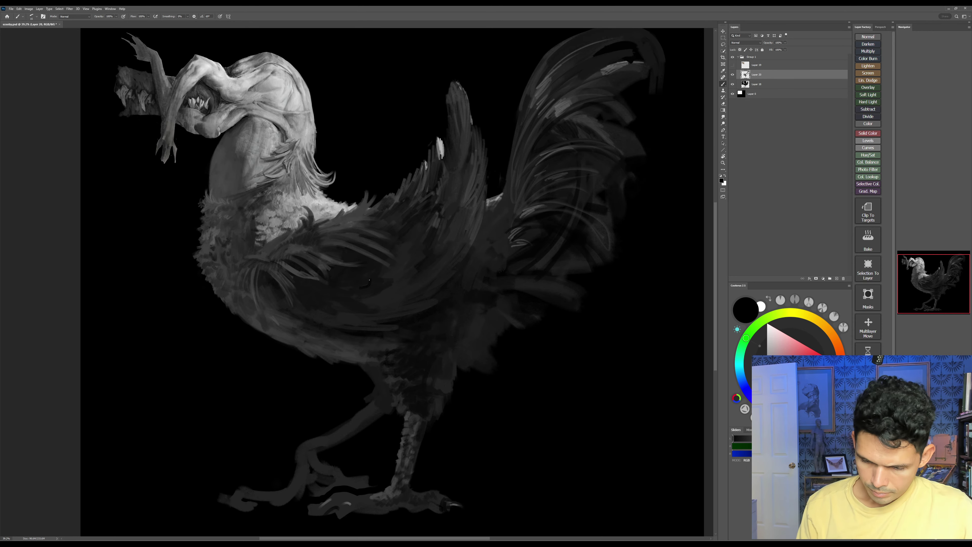
{"action": "left_click_drag", "start_coordinate": [366, 276], "coordinate": [356, 290]}
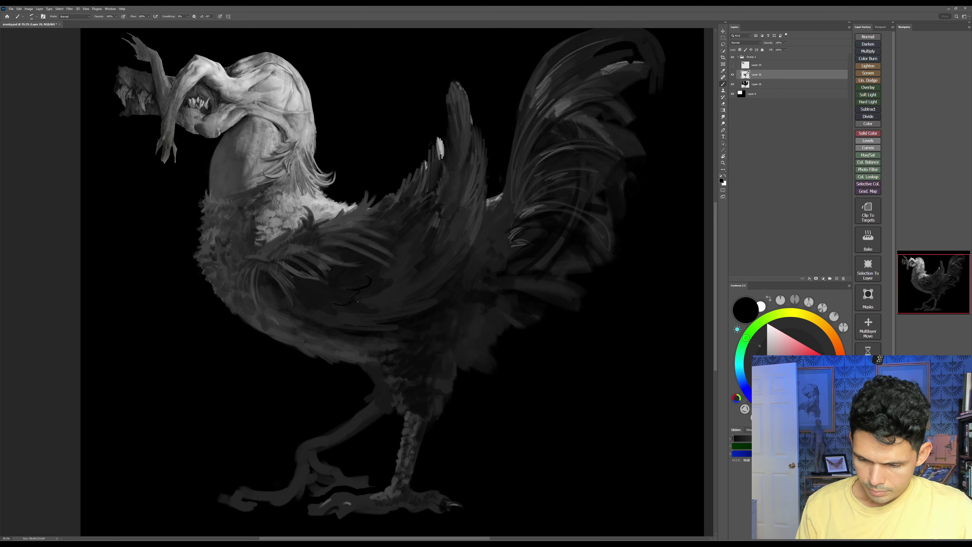
{"action": "key", "text": "bracketright"}
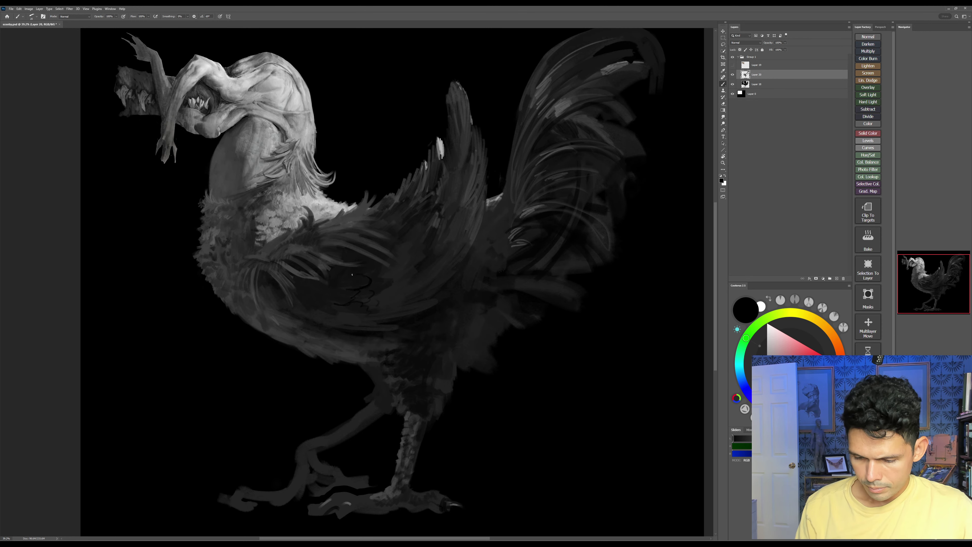
{"action": "mouse_move", "coordinate": [356, 277]}
{"action": "left_mouse_down"}
{"action": "mouse_move", "coordinate": [348, 297]}
{"action": "mouse_move", "coordinate": [380, 269]}
{"action": "left_mouse_up"}
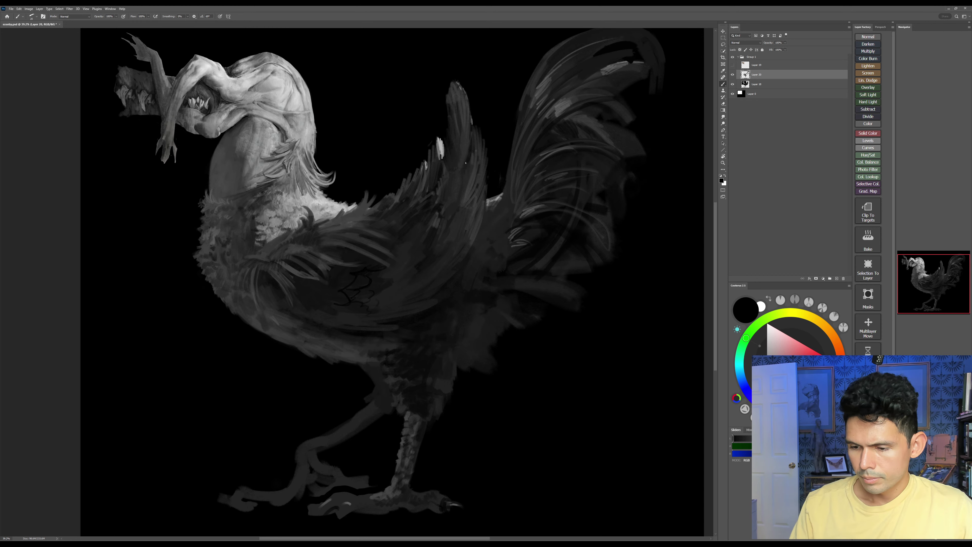
Step: Outline the long flight feathers at the rear of the wing with curved black lines
{"action": "mouse_move", "coordinate": [424, 226]}
{"action": "left_mouse_down"}
{"action": "mouse_move", "coordinate": [437, 244]}
{"action": "mouse_move", "coordinate": [470, 137]}
{"action": "mouse_move", "coordinate": [425, 277]}
{"action": "left_mouse_up"}
{"action": "mouse_move", "coordinate": [426, 275]}
{"action": "left_mouse_down"}
{"action": "mouse_move", "coordinate": [461, 230]}
{"action": "mouse_move", "coordinate": [485, 164]}
{"action": "left_mouse_up"}
{"action": "left_click_drag", "start_coordinate": [483, 186], "coordinate": [404, 293]}
{"action": "mouse_move", "coordinate": [406, 293]}
{"action": "left_mouse_down"}
{"action": "mouse_move", "coordinate": [447, 265]}
{"action": "mouse_move", "coordinate": [479, 216]}
{"action": "mouse_move", "coordinate": [392, 310]}
{"action": "left_mouse_up"}
{"action": "mouse_move", "coordinate": [458, 265]}
{"action": "left_mouse_down"}
{"action": "mouse_move", "coordinate": [421, 297]}
{"action": "mouse_move", "coordinate": [473, 245]}
{"action": "left_mouse_up"}
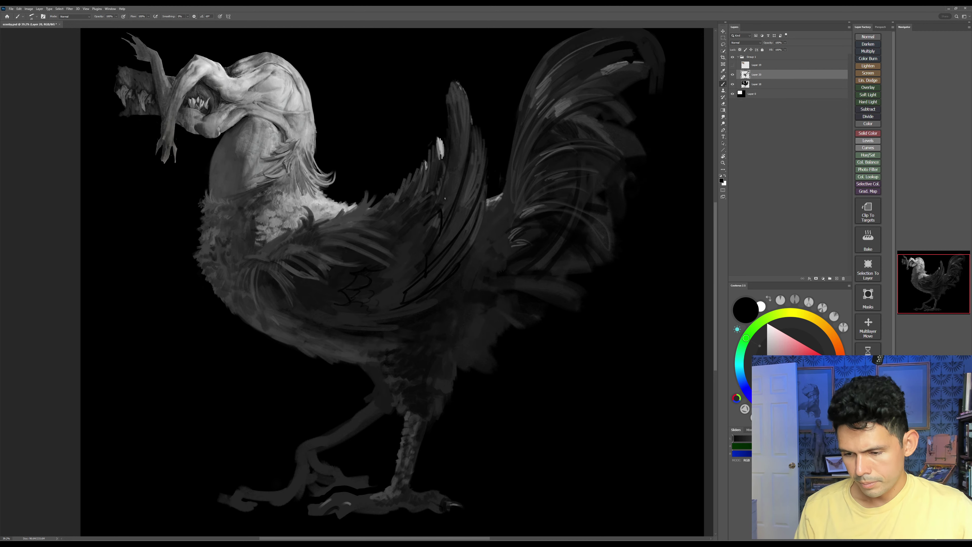
Step: Draw more black feather outlines across the wing's central and lower feathers and up to its upper edge
{"action": "left_click_drag", "start_coordinate": [442, 177], "coordinate": [373, 287]}
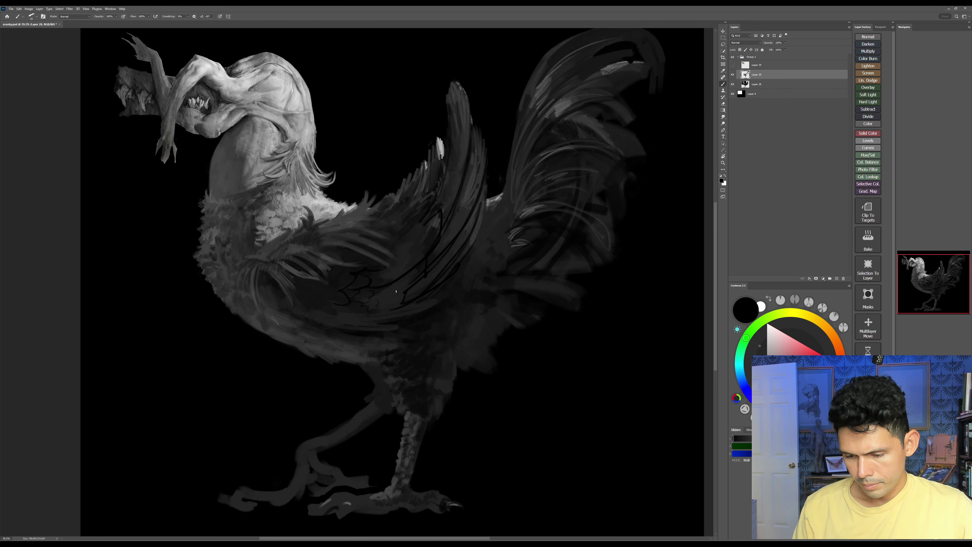
{"action": "mouse_move", "coordinate": [419, 267]}
{"action": "left_mouse_down"}
{"action": "mouse_move", "coordinate": [406, 288]}
{"action": "mouse_move", "coordinate": [371, 303]}
{"action": "mouse_move", "coordinate": [382, 308]}
{"action": "left_mouse_up"}
{"action": "mouse_move", "coordinate": [393, 307]}
{"action": "left_mouse_down"}
{"action": "mouse_move", "coordinate": [375, 314]}
{"action": "mouse_move", "coordinate": [432, 299]}
{"action": "left_mouse_up"}
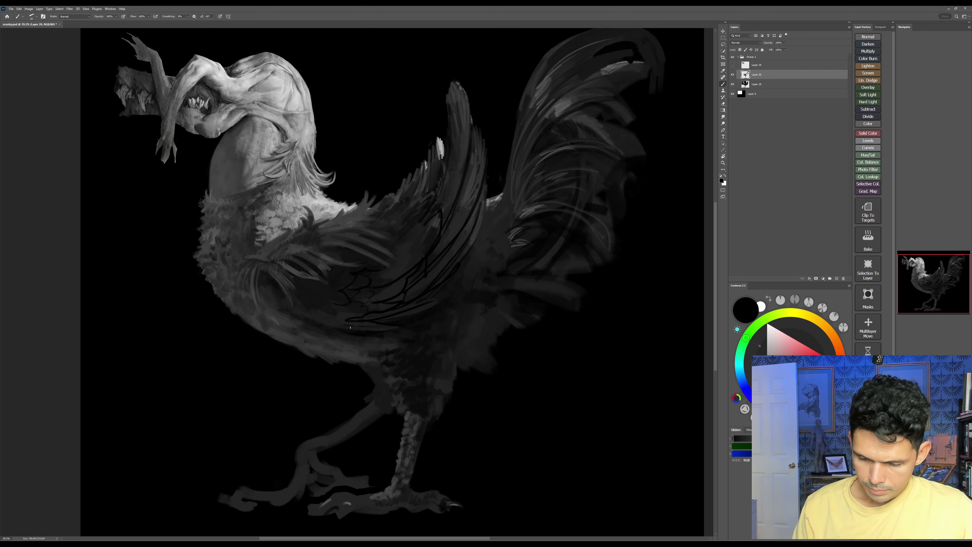
{"action": "left_click_drag", "start_coordinate": [428, 213], "coordinate": [382, 283]}
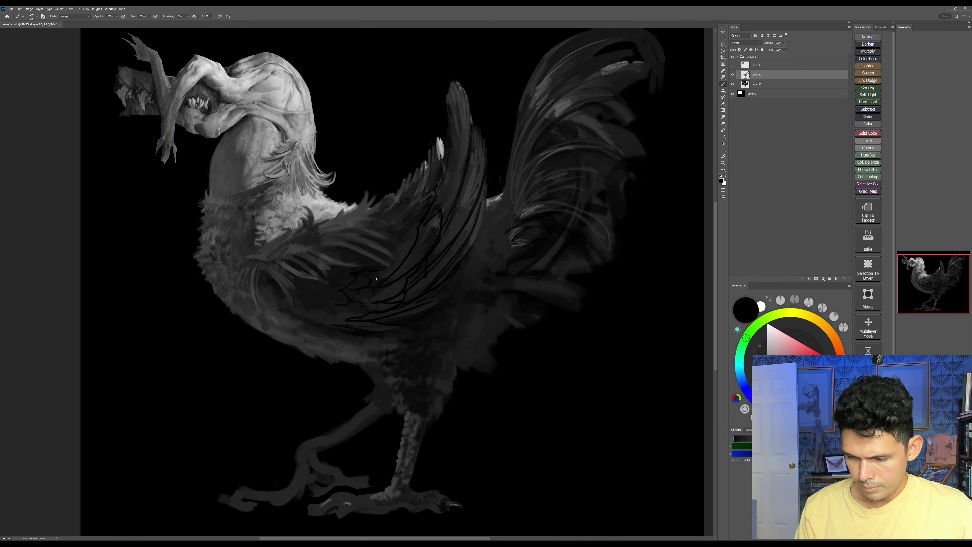
{"action": "mouse_move", "coordinate": [425, 199]}
{"action": "left_mouse_down"}
{"action": "mouse_move", "coordinate": [393, 230]}
{"action": "mouse_move", "coordinate": [427, 173]}
{"action": "mouse_move", "coordinate": [373, 223]}
{"action": "mouse_move", "coordinate": [405, 179]}
{"action": "left_mouse_up"}
{"action": "left_click_drag", "start_coordinate": [397, 206], "coordinate": [407, 168]}
Step: Brush sampled grey over the upper wing feathers with a larger brush and save the document
{"action": "left_click", "coordinate": [408, 200], "text": "alt"}
{"action": "key", "text": "bracketright"}
{"action": "key", "text": "bracketright"}
{"action": "left_click", "coordinate": [420, 186], "text": "alt"}
{"action": "mouse_move", "coordinate": [396, 201]}
{"action": "left_mouse_down"}
{"action": "mouse_move", "coordinate": [410, 155]}
{"action": "mouse_move", "coordinate": [407, 178]}
{"action": "left_mouse_up"}
{"action": "key", "text": "ctrl+s"}
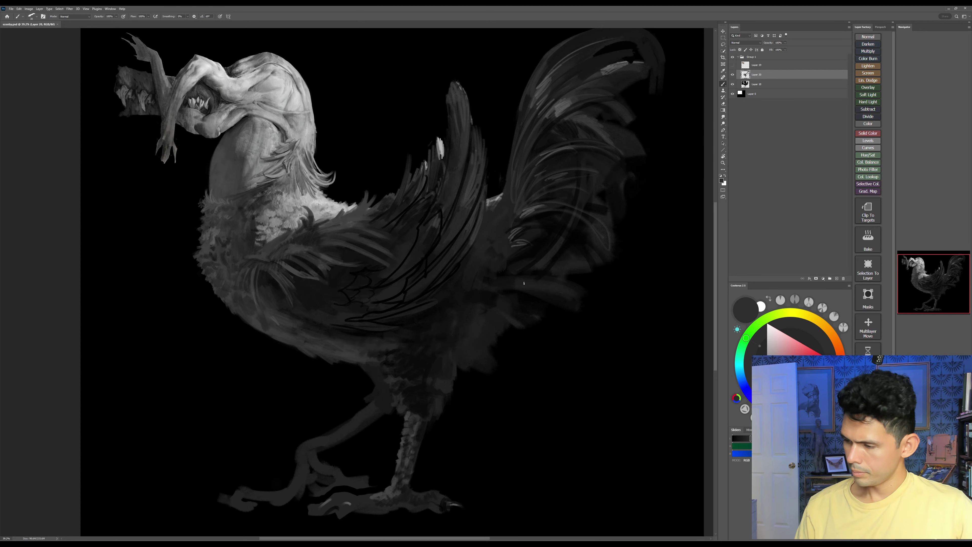
{"action": "left_click_drag", "start_coordinate": [517, 295], "coordinate": [499, 324]}
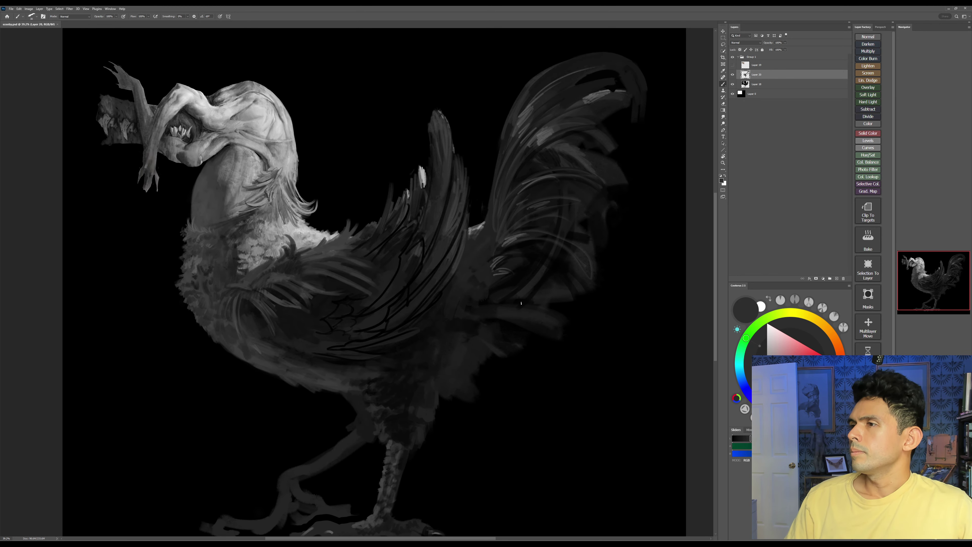
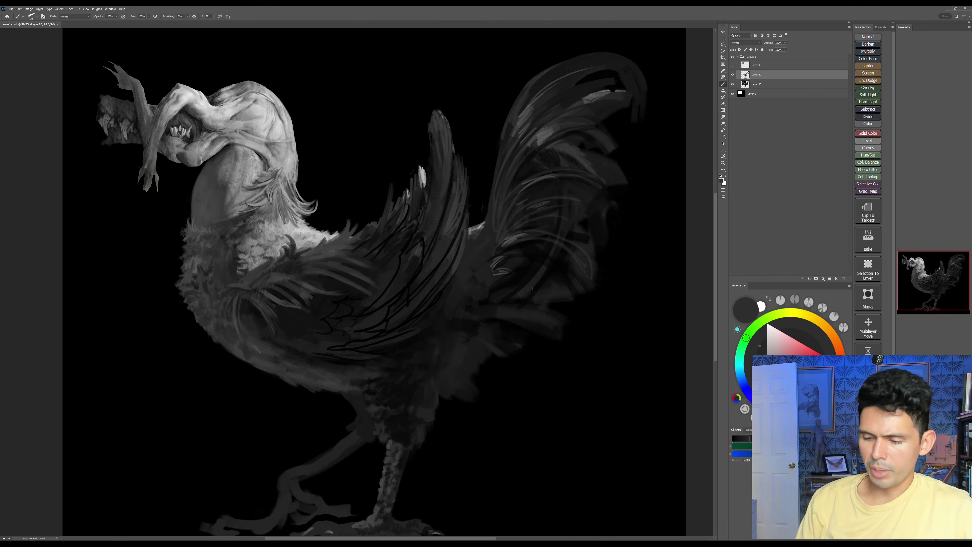
Step: Fill the tip of the outlined feather in the upper middle of the wing with strokes of sampled grey
{"action": "left_click_drag", "start_coordinate": [411, 278], "coordinate": [440, 306]}
{"action": "left_click", "coordinate": [439, 229], "text": "alt"}
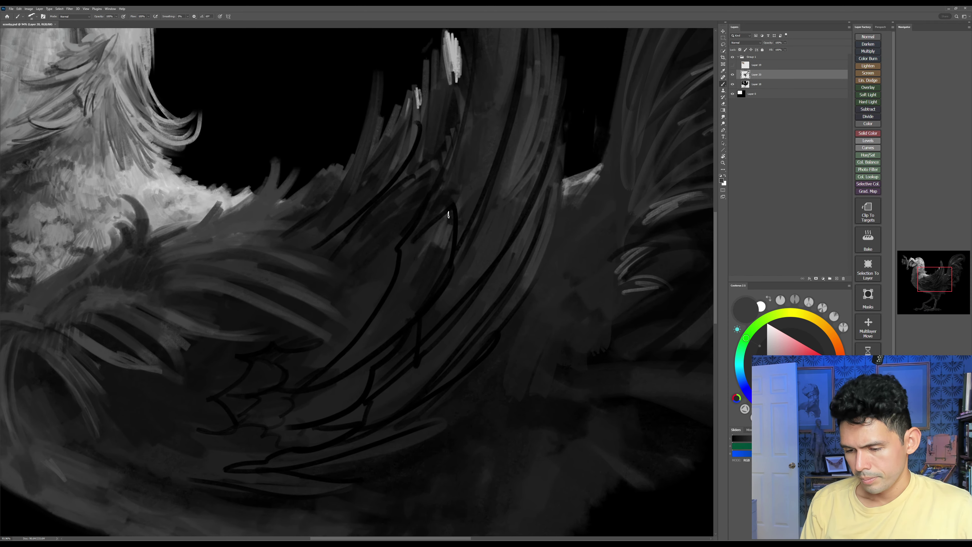
{"action": "left_click_drag", "start_coordinate": [449, 215], "coordinate": [417, 247]}
{"action": "mouse_move", "coordinate": [428, 226]}
{"action": "left_mouse_down"}
{"action": "mouse_move", "coordinate": [450, 224]}
{"action": "mouse_move", "coordinate": [444, 268]}
{"action": "left_mouse_up"}
{"action": "mouse_move", "coordinate": [440, 247]}
{"action": "left_mouse_down"}
{"action": "mouse_move", "coordinate": [432, 274]}
{"action": "mouse_move", "coordinate": [419, 270]}
{"action": "mouse_move", "coordinate": [400, 298]}
{"action": "left_mouse_up"}
Step: Extend the grey down that feather's length along its outline with finer brush strokes
{"action": "key", "text": "bracketleft"}
{"action": "key", "text": "bracketleft"}
{"action": "key", "text": "bracketleft"}
{"action": "mouse_move", "coordinate": [418, 255]}
{"action": "left_mouse_down"}
{"action": "mouse_move", "coordinate": [399, 289]}
{"action": "mouse_move", "coordinate": [401, 280]}
{"action": "left_mouse_up"}
{"action": "mouse_move", "coordinate": [412, 249]}
{"action": "left_mouse_down"}
{"action": "mouse_move", "coordinate": [402, 274]}
{"action": "mouse_move", "coordinate": [402, 265]}
{"action": "left_mouse_up"}
{"action": "mouse_move", "coordinate": [399, 251]}
{"action": "left_mouse_down"}
{"action": "mouse_move", "coordinate": [421, 238]}
{"action": "mouse_move", "coordinate": [412, 276]}
{"action": "mouse_move", "coordinate": [392, 292]}
{"action": "mouse_move", "coordinate": [404, 256]}
{"action": "mouse_move", "coordinate": [384, 308]}
{"action": "left_mouse_up"}
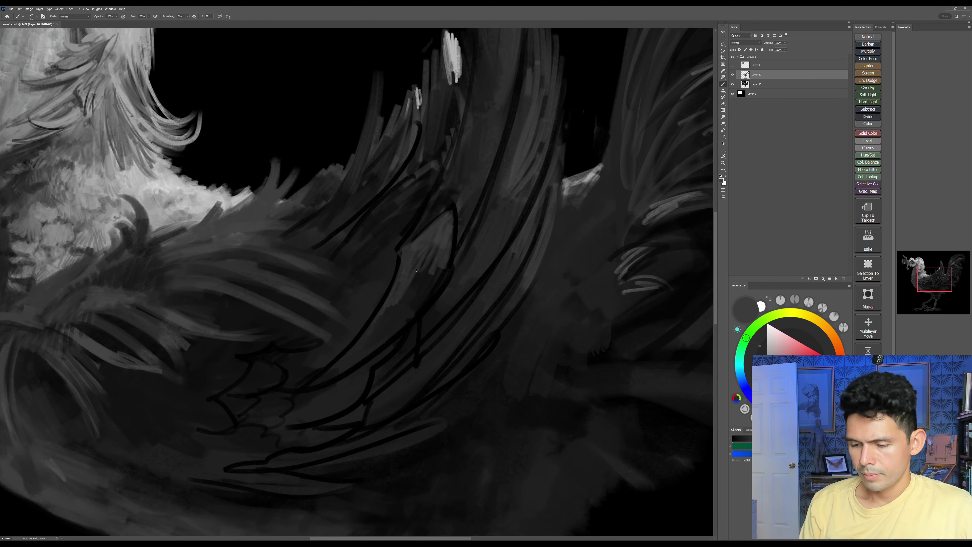
{"action": "left_click_drag", "start_coordinate": [431, 248], "coordinate": [383, 311]}
Step: Add thin barb strokes across the grey feather and its tip with newly sampled tones and a smaller brush
{"action": "left_click", "coordinate": [422, 276], "text": "alt"}
{"action": "left_click_drag", "start_coordinate": [420, 265], "coordinate": [408, 278]}
{"action": "left_click_drag", "start_coordinate": [398, 289], "coordinate": [380, 316]}
{"action": "key", "text": "bracketleft"}
{"action": "mouse_move", "coordinate": [436, 241]}
{"action": "left_mouse_down"}
{"action": "mouse_move", "coordinate": [450, 210]}
{"action": "mouse_move", "coordinate": [403, 282]}
{"action": "left_mouse_up"}
{"action": "mouse_move", "coordinate": [416, 240]}
{"action": "left_mouse_down"}
{"action": "mouse_move", "coordinate": [409, 276]}
{"action": "mouse_move", "coordinate": [419, 263]}
{"action": "left_mouse_up"}
{"action": "mouse_move", "coordinate": [433, 228]}
{"action": "left_mouse_down"}
{"action": "mouse_move", "coordinate": [425, 257]}
{"action": "mouse_move", "coordinate": [435, 254]}
{"action": "left_mouse_up"}
{"action": "mouse_move", "coordinate": [443, 217]}
{"action": "left_mouse_down"}
{"action": "mouse_move", "coordinate": [439, 234]}
{"action": "mouse_move", "coordinate": [447, 227]}
{"action": "left_mouse_up"}
{"action": "left_click", "coordinate": [430, 227], "text": "alt"}
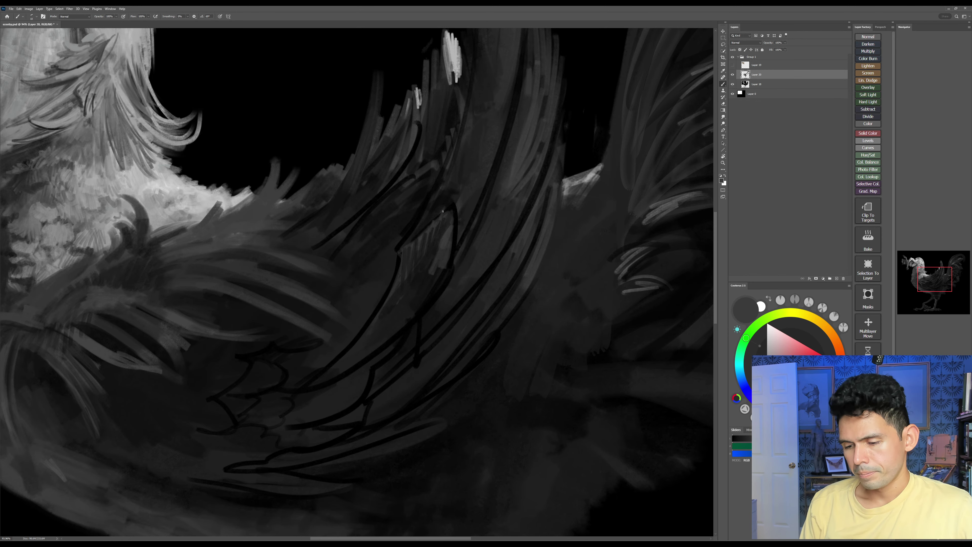
Step: Sample grey tones from the freshly painted feather and enlarge the brush slightly
{"action": "left_click_drag", "start_coordinate": [401, 262], "coordinate": [389, 314]}
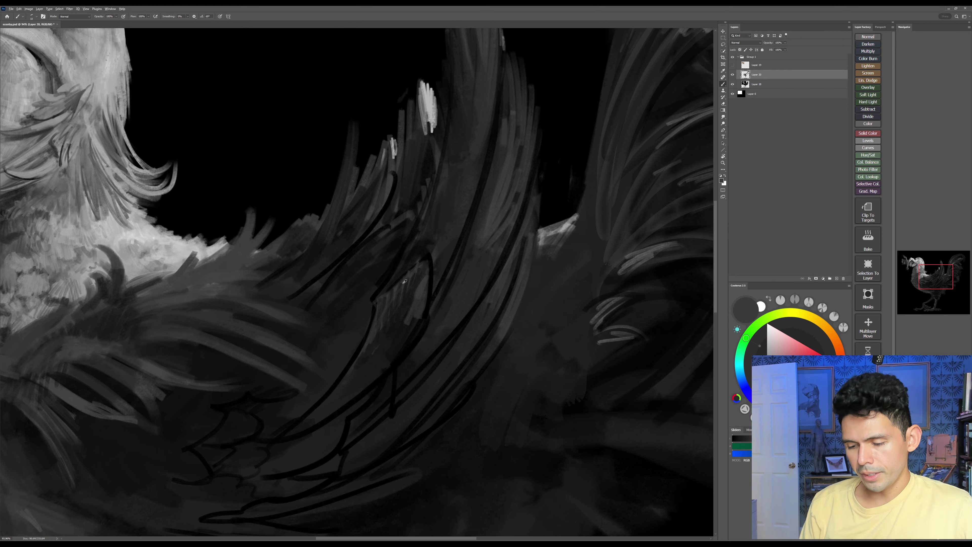
{"action": "left_click", "coordinate": [388, 313], "text": "alt"}
{"action": "key", "text": "bracketright"}
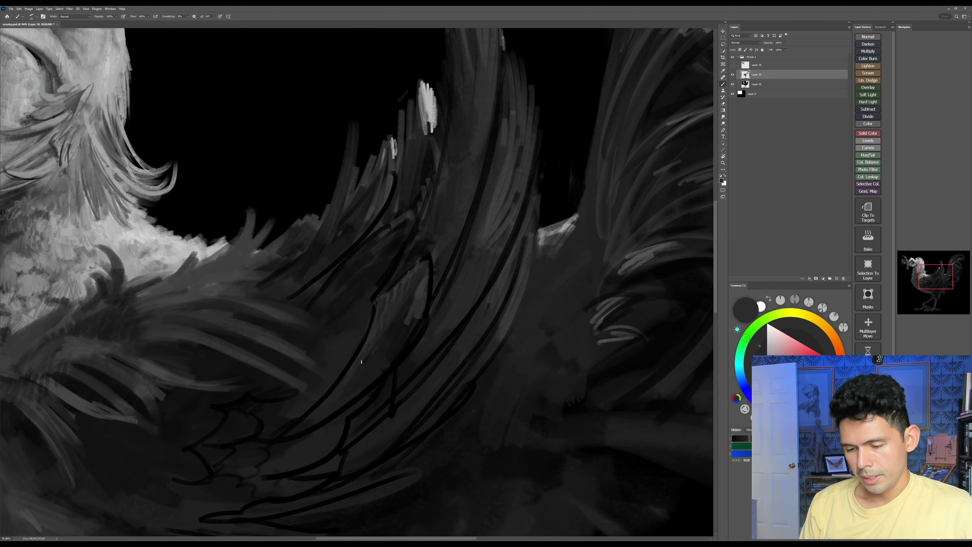
{"action": "mouse_move", "coordinate": [447, 255]}
{"action": "left_mouse_down"}
{"action": "mouse_move", "coordinate": [395, 281]}
{"action": "mouse_move", "coordinate": [411, 272]}
{"action": "left_mouse_up"}
{"action": "left_click", "coordinate": [407, 304], "text": "alt"}
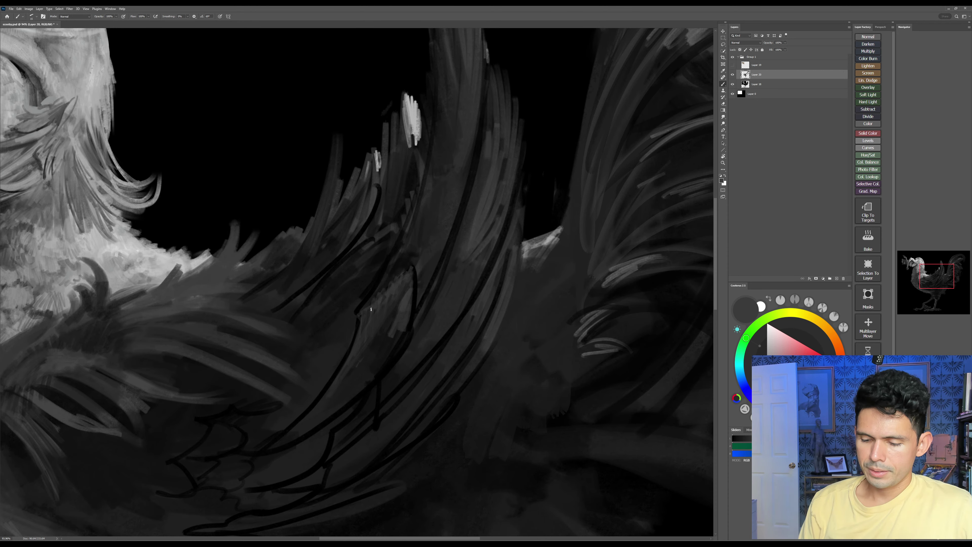
{"action": "key", "text": "r"}
{"action": "left_click_drag", "start_coordinate": [535, 228], "coordinate": [449, 397]}
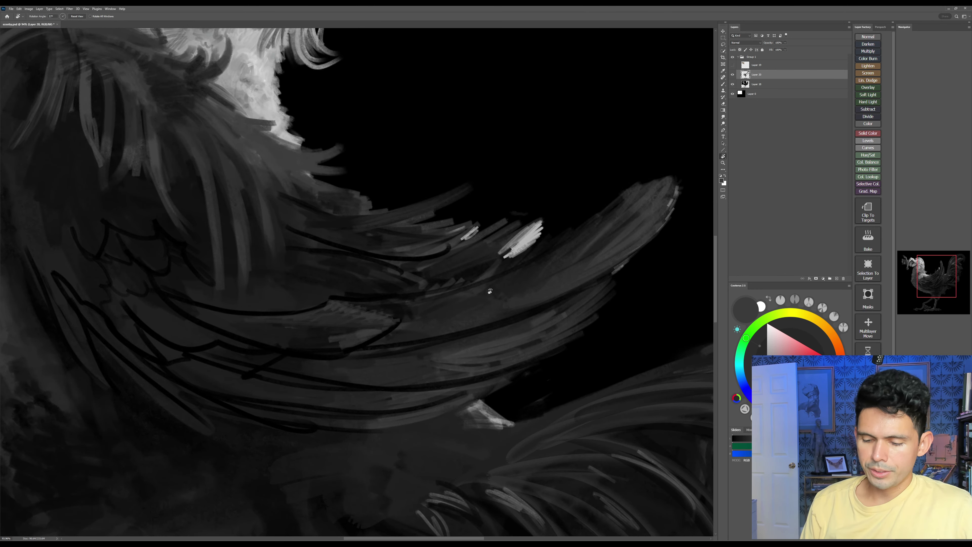
{"action": "mouse_move", "coordinate": [555, 264]}
{"action": "left_mouse_down"}
{"action": "mouse_move", "coordinate": [569, 244]}
{"action": "mouse_move", "coordinate": [544, 178]}
{"action": "left_mouse_up"}
{"action": "key", "text": "b"}
{"action": "key", "text": "r"}
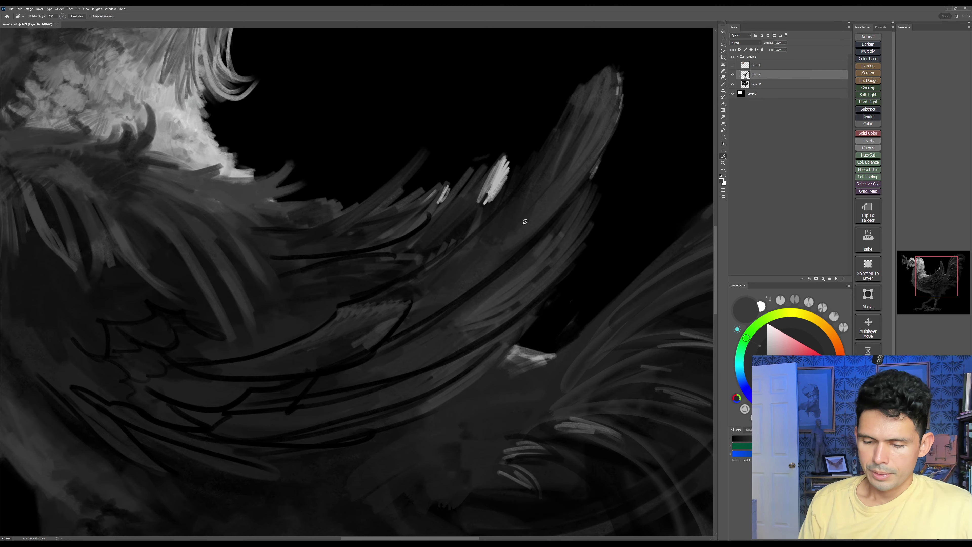
{"action": "mouse_move", "coordinate": [411, 260]}
{"action": "left_mouse_down"}
{"action": "mouse_move", "coordinate": [371, 250]}
{"action": "mouse_move", "coordinate": [332, 299]}
{"action": "left_mouse_up"}
{"action": "key", "text": "b"}
Step: Start brushing grey strokes down the neighbouring feather toward the wing's front and undo the last two strokes
{"action": "key", "text": "bracketleft"}
{"action": "left_click_drag", "start_coordinate": [371, 236], "coordinate": [320, 299]}
{"action": "left_click_drag", "start_coordinate": [353, 245], "coordinate": [296, 336]}
{"action": "left_click_drag", "start_coordinate": [336, 268], "coordinate": [299, 327]}
{"action": "key", "text": "ctrl+z"}
{"action": "key", "text": "ctrl+z"}
Step: Fill the neighbouring feather with finer overlapping grey strokes from its tip down to its base
{"action": "key", "text": "bracketleft"}
{"action": "left_click_drag", "start_coordinate": [322, 284], "coordinate": [296, 325]}
{"action": "mouse_move", "coordinate": [330, 265]}
{"action": "left_mouse_down"}
{"action": "mouse_move", "coordinate": [298, 315]}
{"action": "mouse_move", "coordinate": [311, 304]}
{"action": "left_mouse_up"}
{"action": "mouse_move", "coordinate": [384, 233]}
{"action": "left_mouse_down"}
{"action": "mouse_move", "coordinate": [321, 285]}
{"action": "mouse_move", "coordinate": [311, 312]}
{"action": "left_mouse_up"}
{"action": "mouse_move", "coordinate": [390, 234]}
{"action": "left_mouse_down"}
{"action": "mouse_move", "coordinate": [333, 284]}
{"action": "mouse_move", "coordinate": [306, 330]}
{"action": "mouse_move", "coordinate": [312, 311]}
{"action": "mouse_move", "coordinate": [296, 329]}
{"action": "left_mouse_up"}
{"action": "mouse_move", "coordinate": [307, 298]}
{"action": "left_mouse_down"}
{"action": "mouse_move", "coordinate": [293, 326]}
{"action": "mouse_move", "coordinate": [310, 330]}
{"action": "left_mouse_up"}
{"action": "left_click_drag", "start_coordinate": [335, 286], "coordinate": [304, 335]}
{"action": "left_click_drag", "start_coordinate": [362, 264], "coordinate": [314, 327]}
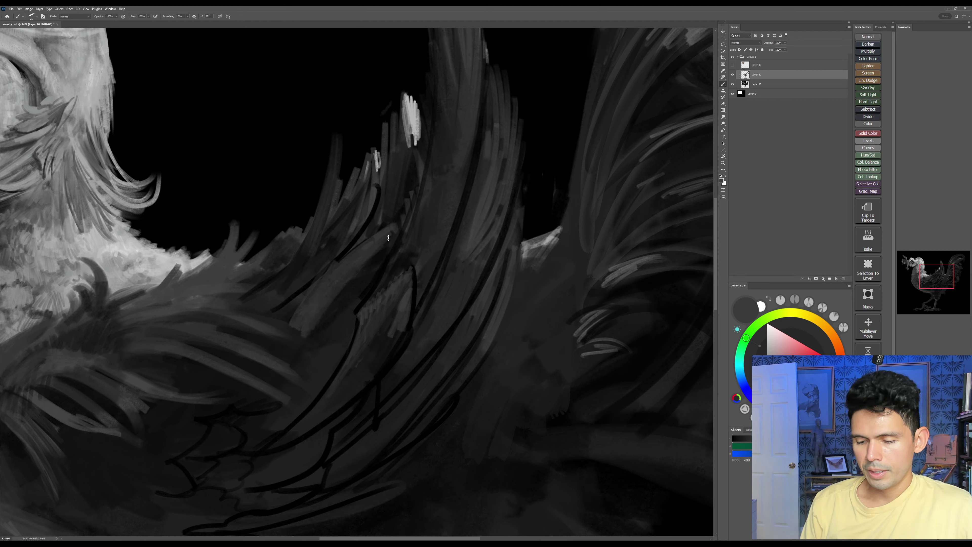
Step: Paint sampled dark strokes along the underside of the newly filled grey feather to shade it
{"action": "left_click_drag", "start_coordinate": [386, 238], "coordinate": [331, 308]}
{"action": "left_click", "coordinate": [375, 266], "text": "alt"}
{"action": "left_click_drag", "start_coordinate": [389, 234], "coordinate": [309, 330]}
{"action": "mouse_move", "coordinate": [389, 233]}
{"action": "left_mouse_down"}
{"action": "mouse_move", "coordinate": [321, 308]}
{"action": "mouse_move", "coordinate": [323, 328]}
{"action": "left_mouse_up"}
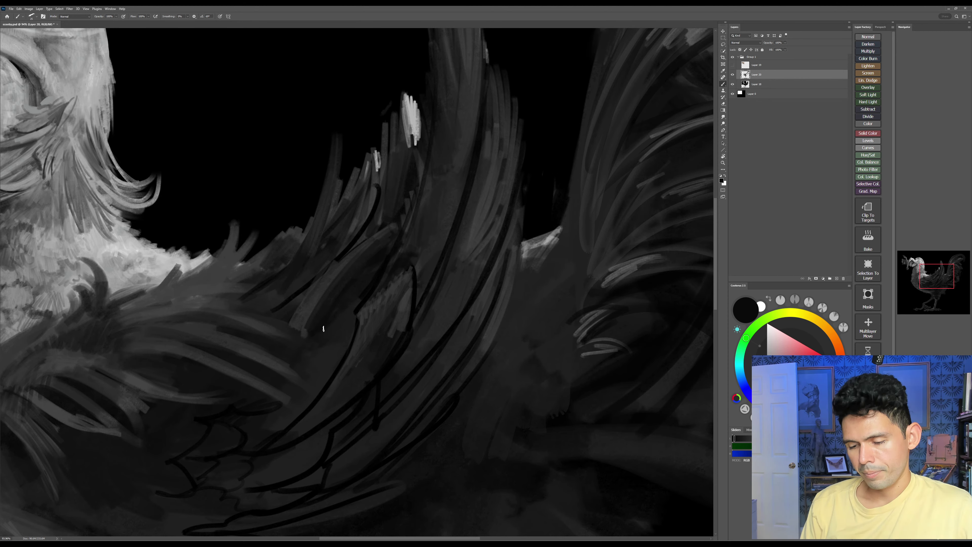
{"action": "left_click_drag", "start_coordinate": [358, 300], "coordinate": [323, 365]}
{"action": "mouse_move", "coordinate": [354, 319]}
{"action": "left_mouse_down"}
{"action": "mouse_move", "coordinate": [339, 348]}
{"action": "mouse_move", "coordinate": [431, 268]}
{"action": "left_mouse_up"}
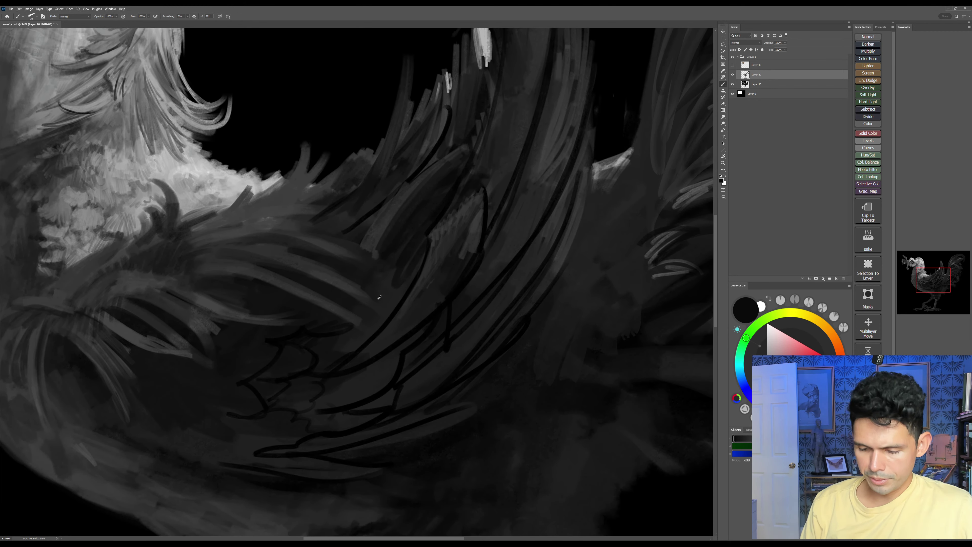
Step: Brush a sampled dark grey with a larger brush diagonally up the shaded part of the feather toward its tip
{"action": "left_click", "coordinate": [379, 297], "text": "alt"}
{"action": "key", "text": "]"}
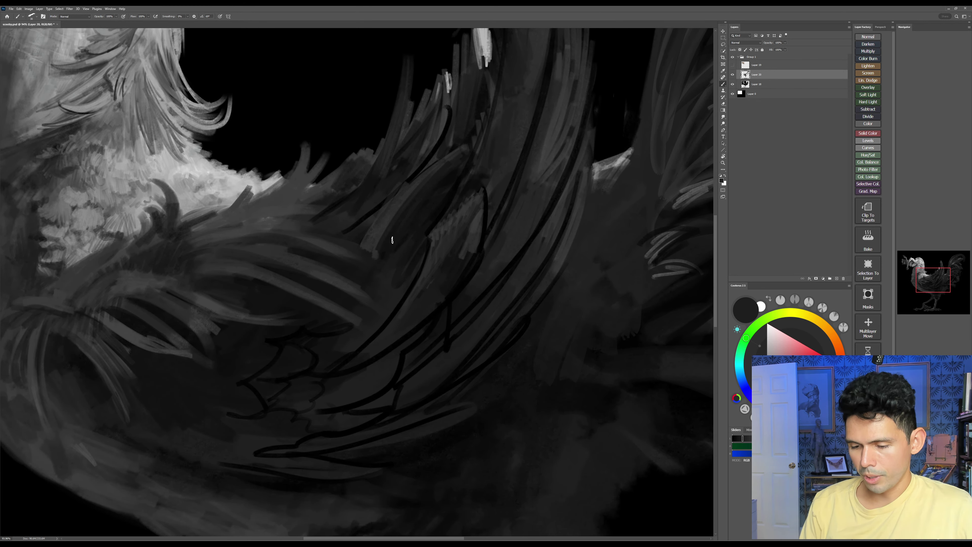
{"action": "left_click_drag", "start_coordinate": [410, 229], "coordinate": [436, 216]}
{"action": "left_click_drag", "start_coordinate": [408, 226], "coordinate": [451, 193]}
{"action": "left_click_drag", "start_coordinate": [424, 203], "coordinate": [462, 176]}
{"action": "left_click_drag", "start_coordinate": [444, 180], "coordinate": [472, 162]}
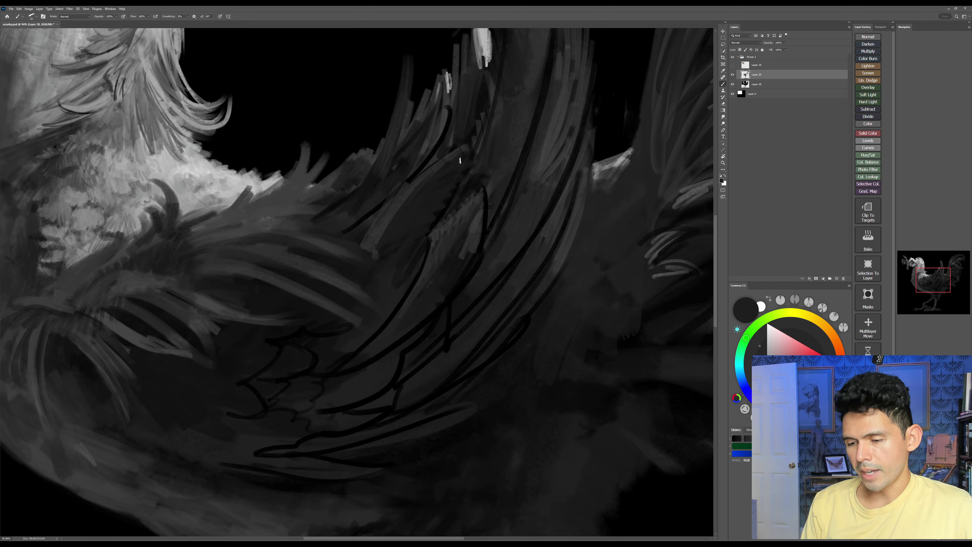
Step: Brush short dark strokes with a smaller brush along the upper edge of the shaded front wing feather, from base to tip
{"action": "key", "text": "["}
{"action": "left_click_drag", "start_coordinate": [375, 232], "coordinate": [376, 246]}
{"action": "left_click_drag", "start_coordinate": [388, 216], "coordinate": [381, 236]}
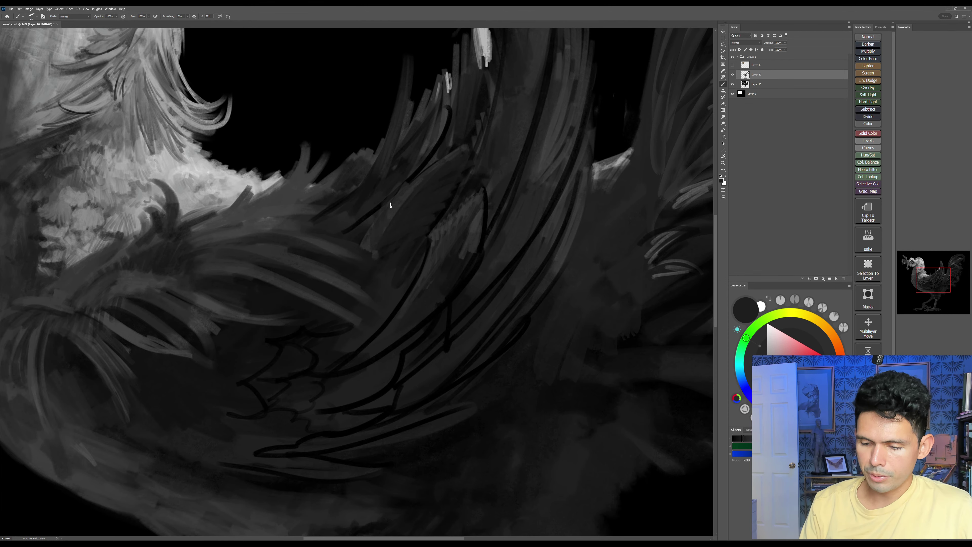
{"action": "left_click_drag", "start_coordinate": [400, 201], "coordinate": [390, 214]}
{"action": "left_click_drag", "start_coordinate": [411, 187], "coordinate": [402, 203]}
{"action": "left_click_drag", "start_coordinate": [442, 160], "coordinate": [431, 173]}
{"action": "left_click_drag", "start_coordinate": [507, 245], "coordinate": [489, 291]}
Step: Paint fine barbs in a sampled lighter grey along the lower side of the shaded front wing feather
{"action": "left_click", "coordinate": [432, 260], "text": "alt"}
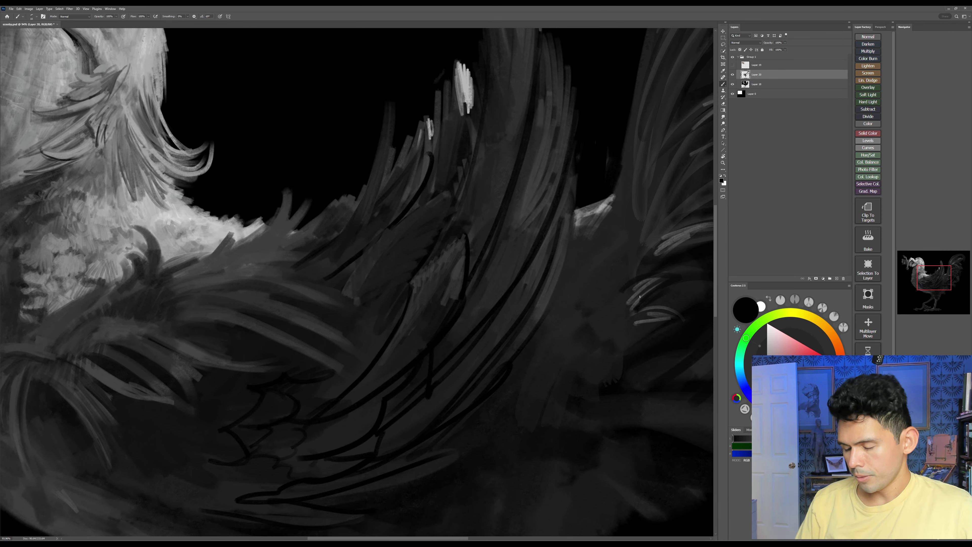
{"action": "left_click", "coordinate": [421, 135], "text": "alt"}
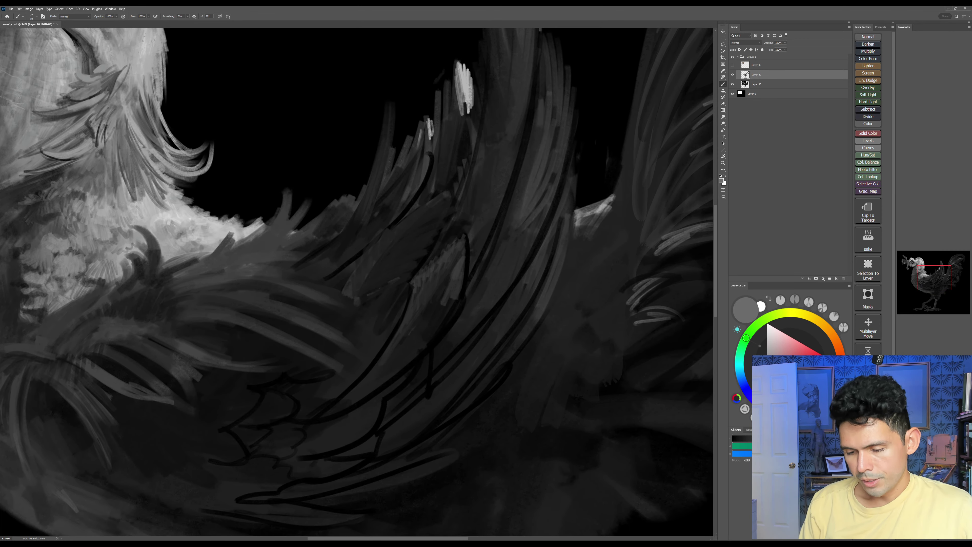
{"action": "left_click_drag", "start_coordinate": [399, 274], "coordinate": [373, 291]}
{"action": "mouse_move", "coordinate": [399, 272]}
{"action": "left_mouse_down"}
{"action": "mouse_move", "coordinate": [375, 288]}
{"action": "mouse_move", "coordinate": [382, 279]}
{"action": "left_mouse_up"}
{"action": "mouse_move", "coordinate": [403, 264]}
{"action": "left_mouse_down"}
{"action": "mouse_move", "coordinate": [385, 274]}
{"action": "mouse_move", "coordinate": [391, 268]}
{"action": "left_mouse_up"}
{"action": "left_click_drag", "start_coordinate": [418, 253], "coordinate": [398, 259]}
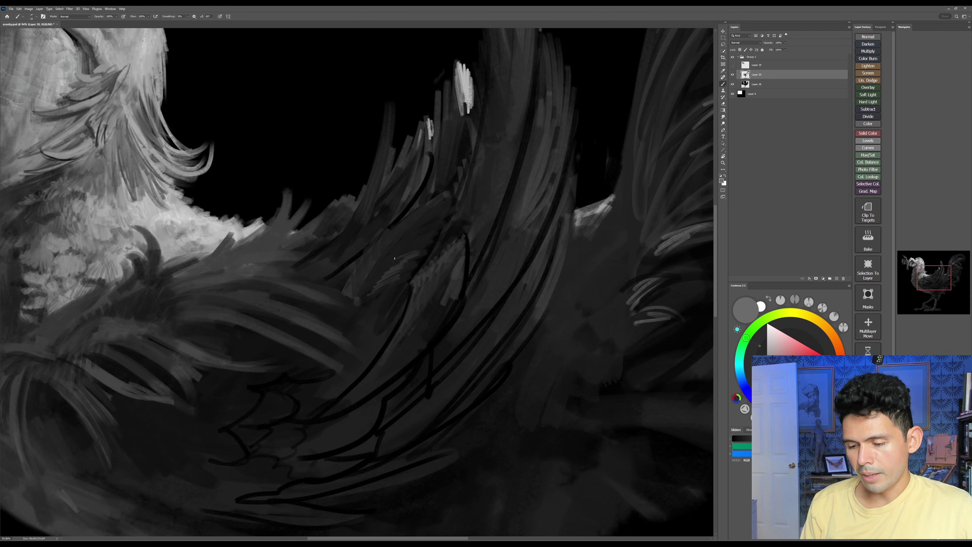
Step: Draw the feather's long central shaft, add light grey barbs along its upper side, and save the painting
{"action": "left_click_drag", "start_coordinate": [360, 294], "coordinate": [446, 196]}
{"action": "left_click_drag", "start_coordinate": [383, 240], "coordinate": [376, 261]}
{"action": "left_click_drag", "start_coordinate": [377, 246], "coordinate": [371, 263]}
{"action": "left_click_drag", "start_coordinate": [371, 256], "coordinate": [368, 266]}
{"action": "left_click_drag", "start_coordinate": [393, 230], "coordinate": [386, 244]}
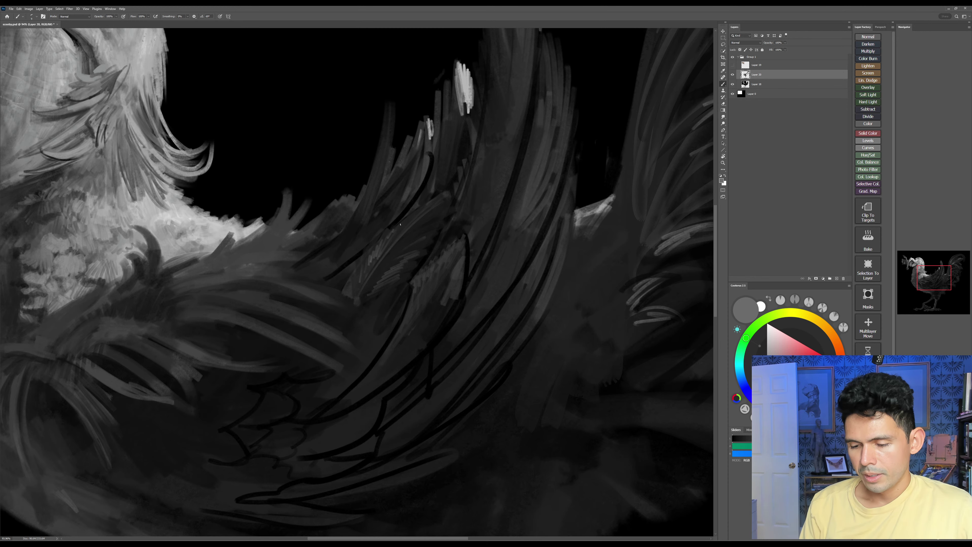
{"action": "left_click_drag", "start_coordinate": [496, 395], "coordinate": [485, 420]}
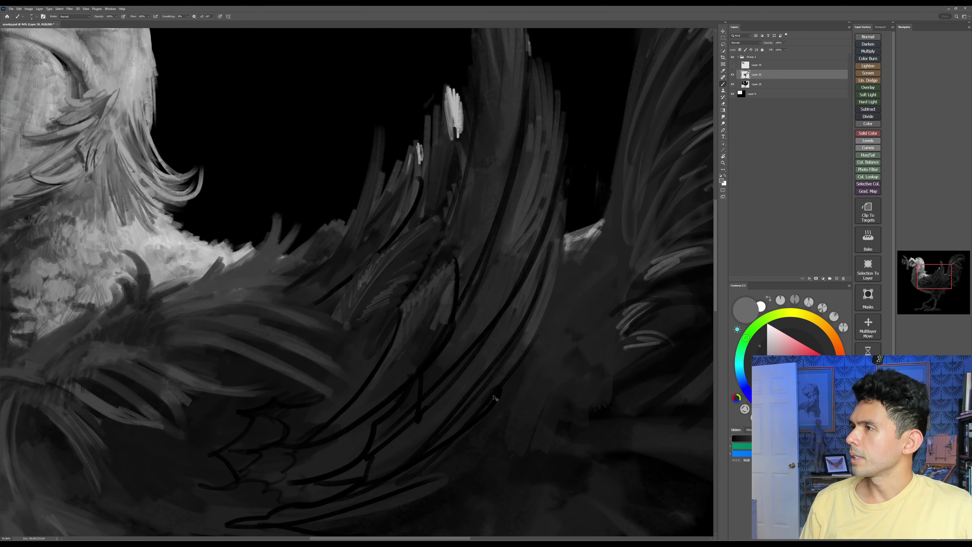
{"action": "key", "text": "ctrl+s"}
Step: Add thin sampled dark strokes between the light barbs near the base of the same front wing feather
{"action": "left_click_drag", "start_coordinate": [515, 367], "coordinate": [499, 397]}
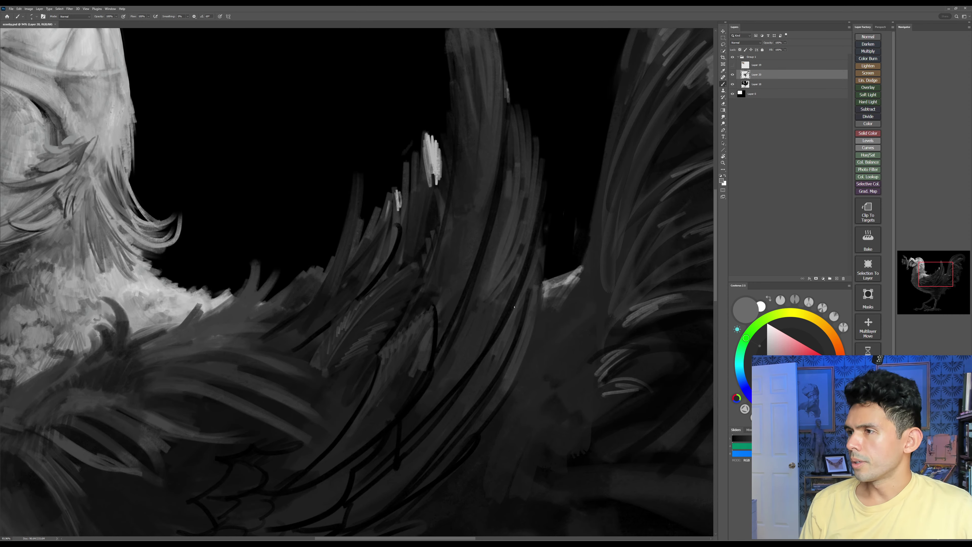
{"action": "left_click_drag", "start_coordinate": [503, 303], "coordinate": [498, 351]}
{"action": "left_click", "coordinate": [430, 371], "text": "alt"}
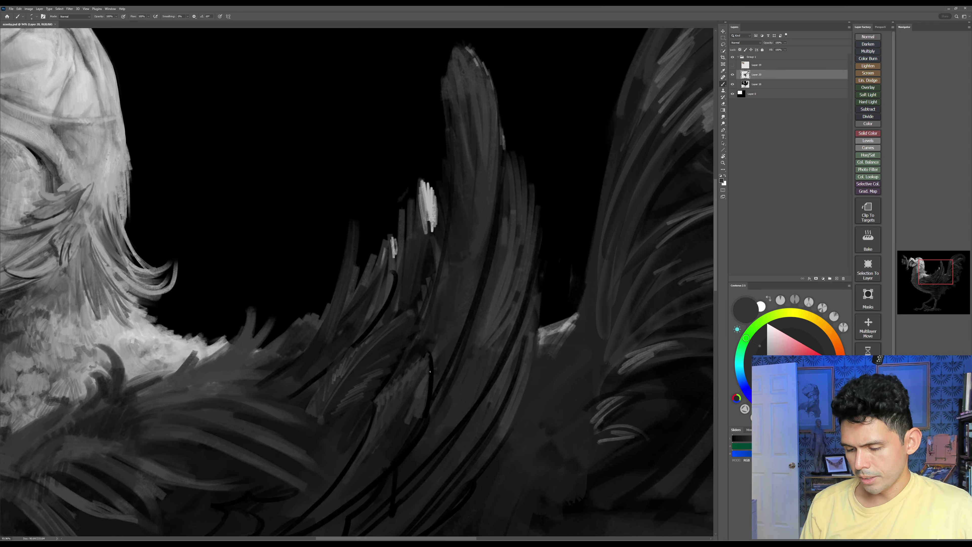
{"action": "left_click", "coordinate": [372, 389], "text": "alt"}
{"action": "left_click_drag", "start_coordinate": [387, 384], "coordinate": [406, 346]}
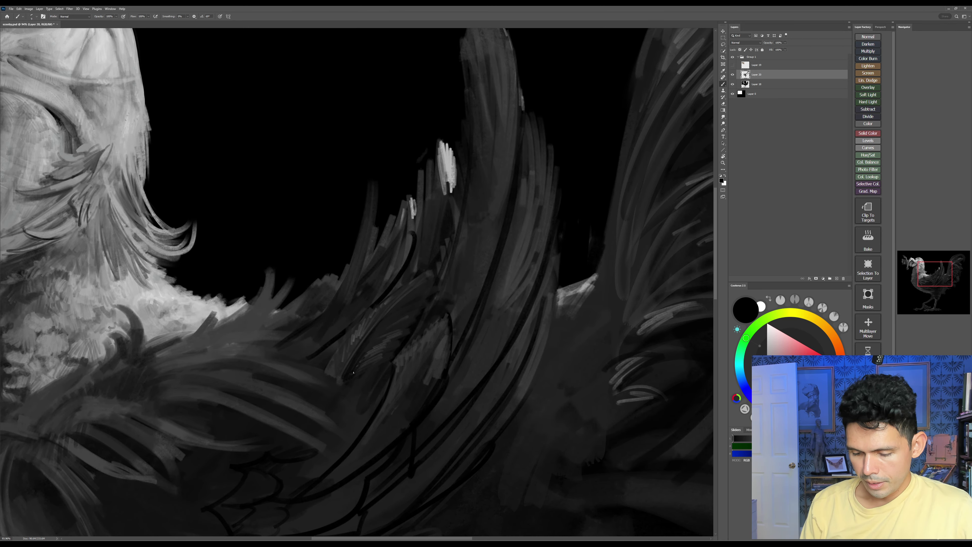
{"action": "mouse_move", "coordinate": [355, 364]}
{"action": "left_mouse_down"}
{"action": "mouse_move", "coordinate": [403, 328]}
{"action": "mouse_move", "coordinate": [345, 358]}
{"action": "left_mouse_up"}
{"action": "left_click_drag", "start_coordinate": [364, 317], "coordinate": [340, 377]}
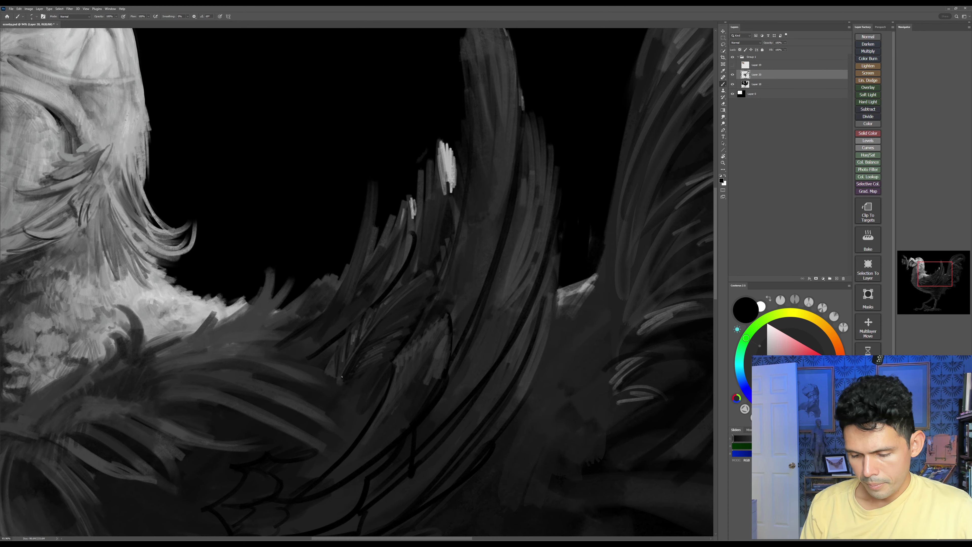
Step: Paint sampled dark strokes up the small feathers at the wing's front edge, enlarging the brush for the last one
{"action": "left_click_drag", "start_coordinate": [557, 296], "coordinate": [526, 287]}
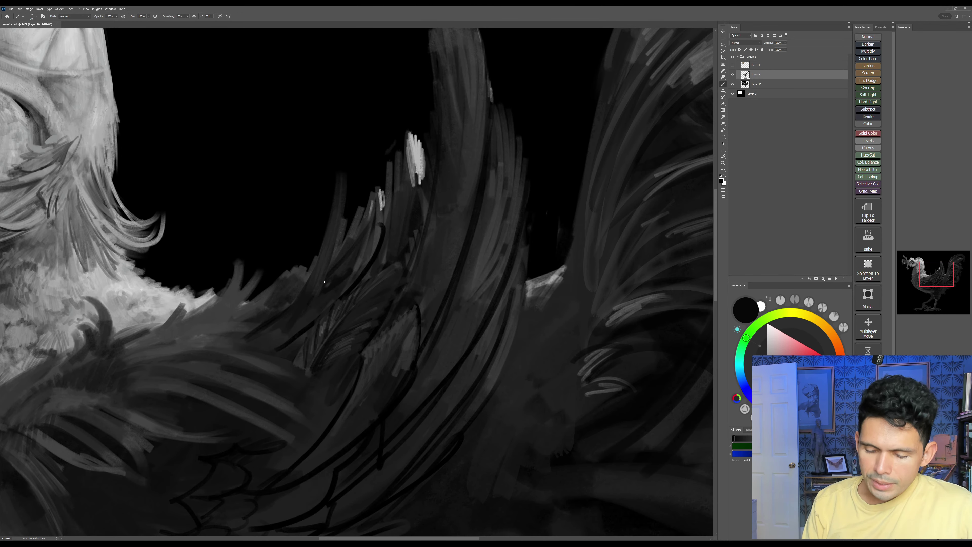
{"action": "left_click_drag", "start_coordinate": [336, 274], "coordinate": [373, 215]}
{"action": "left_click_drag", "start_coordinate": [359, 260], "coordinate": [371, 225]}
{"action": "key", "text": "]"}
{"action": "left_click_drag", "start_coordinate": [347, 263], "coordinate": [378, 191]}
{"action": "left_click_drag", "start_coordinate": [494, 181], "coordinate": [467, 232]}
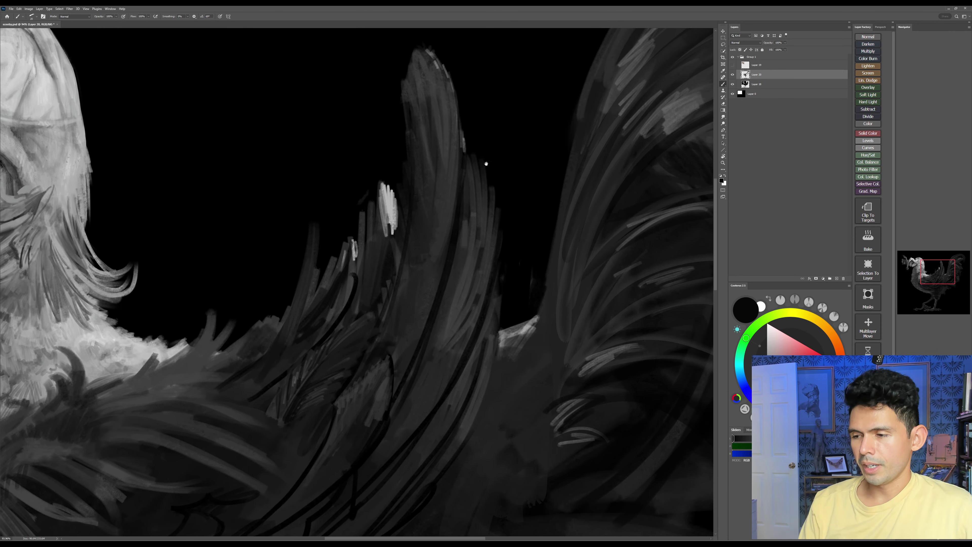
{"action": "left_click_drag", "start_coordinate": [486, 163], "coordinate": [478, 196]}
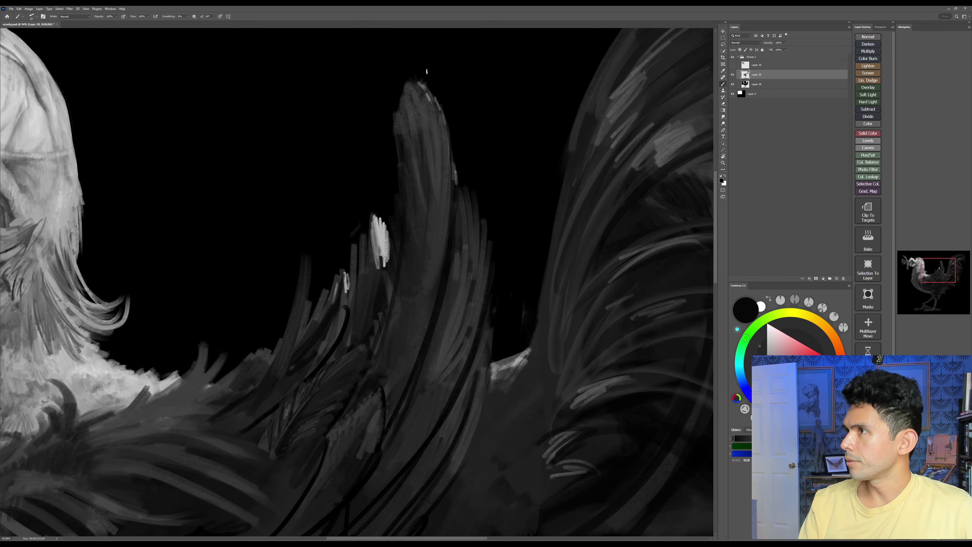
Step: Trim the rough outline and tip of the tallest wing feather with a larger brush in sampled background black
{"action": "left_click", "coordinate": [395, 91], "text": "alt"}
{"action": "key", "text": "bracketright"}
{"action": "key", "text": "bracketright"}
{"action": "key", "text": "bracketright"}
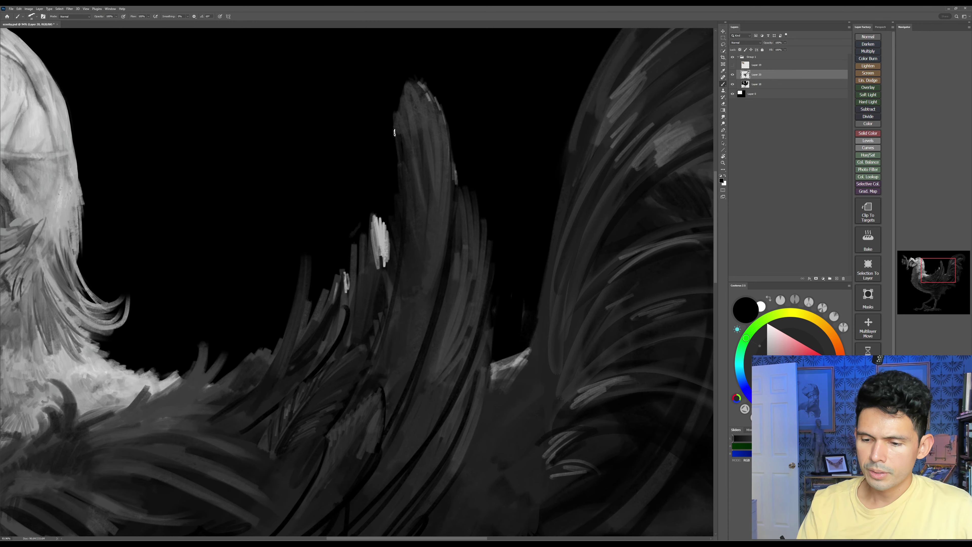
{"action": "mouse_move", "coordinate": [395, 135]}
{"action": "left_mouse_down"}
{"action": "mouse_move", "coordinate": [421, 80]}
{"action": "mouse_move", "coordinate": [452, 138]}
{"action": "left_mouse_up"}
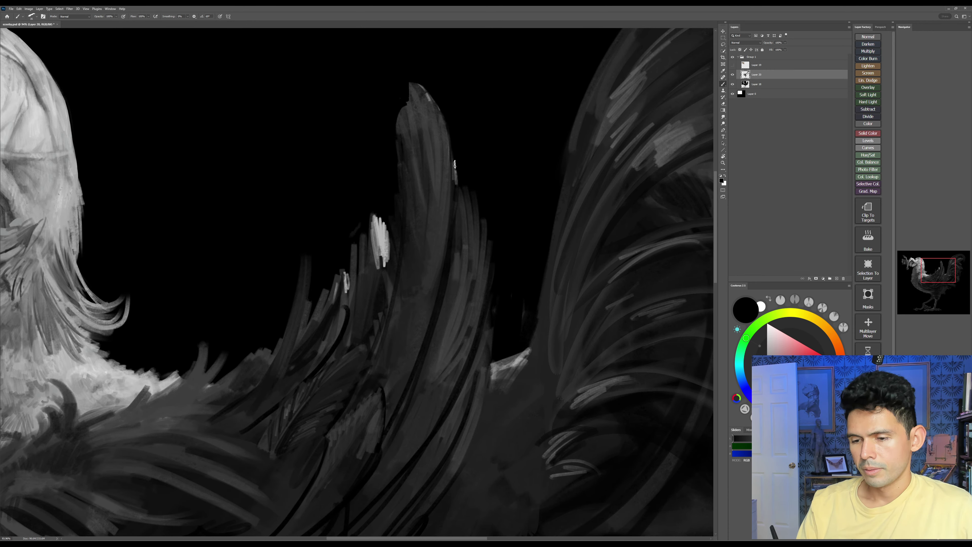
Step: Brush long strokes of a sampled dark grey from the tallest feather's tip down through its middle
{"action": "left_click", "coordinate": [415, 245], "text": "alt"}
{"action": "key", "text": "bracketright"}
{"action": "left_click_drag", "start_coordinate": [413, 90], "coordinate": [416, 189]}
{"action": "left_click_drag", "start_coordinate": [404, 109], "coordinate": [418, 192]}
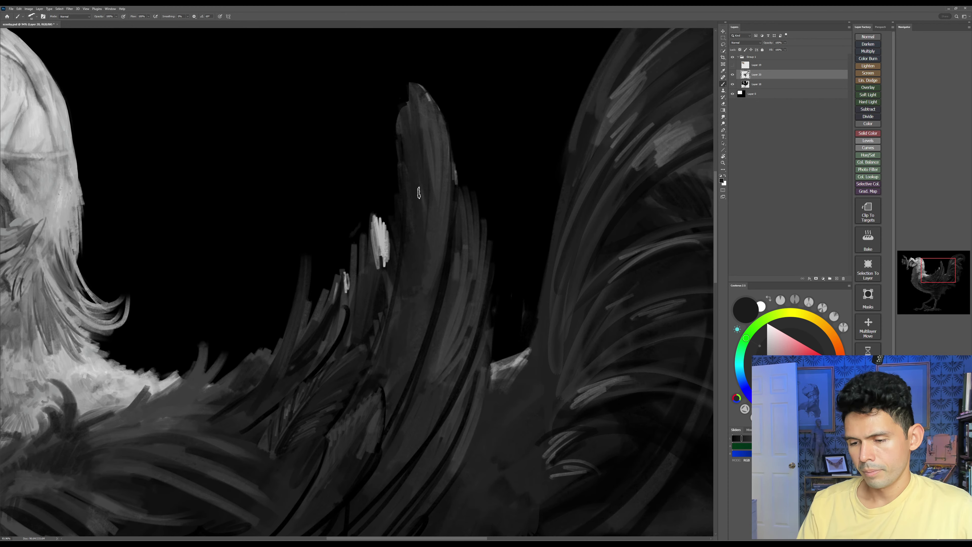
{"action": "left_click_drag", "start_coordinate": [437, 129], "coordinate": [420, 292]}
Step: Rotate the canvas so the tallest feather lies diagonally and brush long dark grey strokes along its length
{"action": "key", "text": "r"}
{"action": "mouse_move", "coordinate": [554, 236]}
{"action": "left_mouse_down"}
{"action": "mouse_move", "coordinate": [557, 292]}
{"action": "mouse_move", "coordinate": [523, 394]}
{"action": "left_mouse_up"}
{"action": "left_click_drag", "start_coordinate": [330, 376], "coordinate": [438, 318]}
{"action": "left_click_drag", "start_coordinate": [303, 396], "coordinate": [464, 297]}
{"action": "left_click_drag", "start_coordinate": [302, 377], "coordinate": [454, 285]}
{"action": "left_click_drag", "start_coordinate": [428, 326], "coordinate": [487, 278]}
{"action": "left_click_drag", "start_coordinate": [454, 309], "coordinate": [525, 241]}
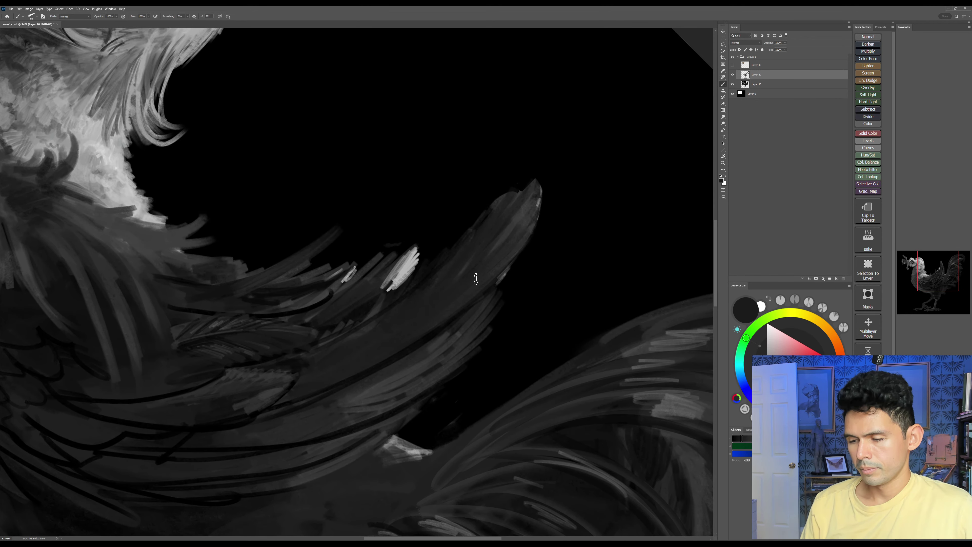
Step: Layer progressively finer strokes of a sampled lighter grey along the tallest feather from its tip toward its base
{"action": "left_click", "coordinate": [517, 218], "text": "alt"}
{"action": "key", "text": "bracketleft"}
{"action": "mouse_move", "coordinate": [538, 183]}
{"action": "left_mouse_down"}
{"action": "mouse_move", "coordinate": [442, 304]}
{"action": "mouse_move", "coordinate": [383, 337]}
{"action": "left_mouse_up"}
{"action": "key", "text": "bracketleft"}
{"action": "key", "text": "bracketleft"}
{"action": "left_click_drag", "start_coordinate": [523, 199], "coordinate": [343, 363]}
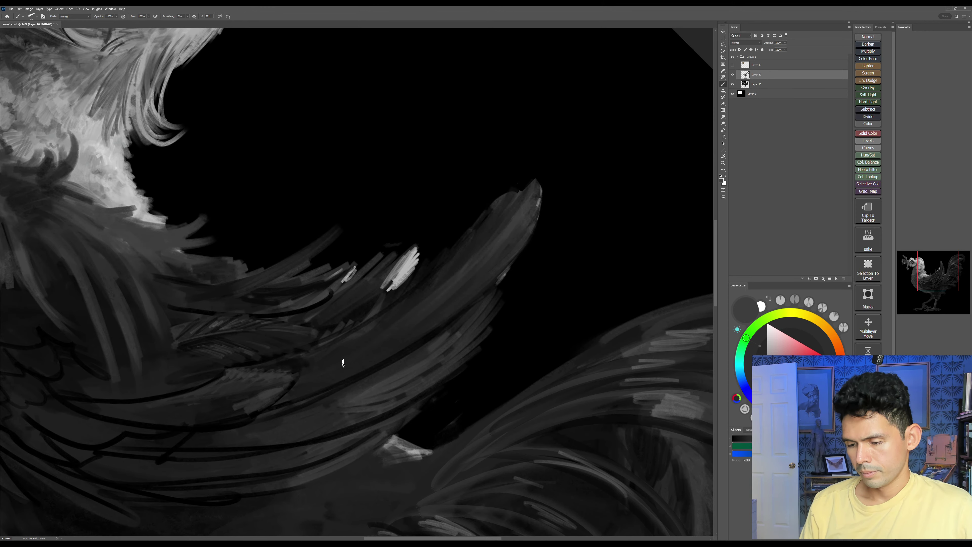
{"action": "left_click_drag", "start_coordinate": [482, 244], "coordinate": [378, 335]}
{"action": "left_click_drag", "start_coordinate": [436, 284], "coordinate": [360, 340]}
{"action": "mouse_move", "coordinate": [360, 340]}
{"action": "left_mouse_down"}
{"action": "mouse_move", "coordinate": [462, 252]}
{"action": "mouse_move", "coordinate": [326, 350]}
{"action": "left_mouse_up"}
{"action": "left_click_drag", "start_coordinate": [475, 234], "coordinate": [385, 307]}
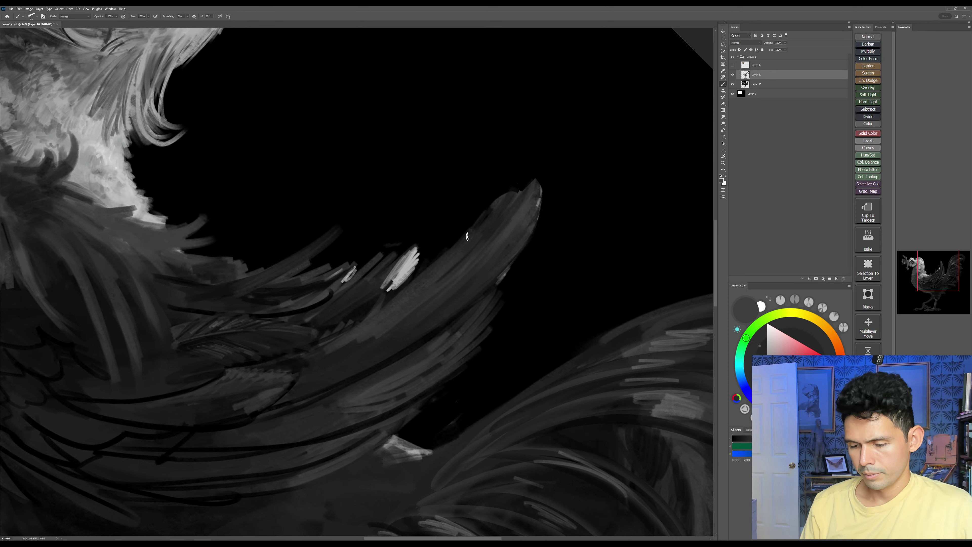
Step: Reset the canvas rotation and draw thin sampled strokes down the tallest feather's centre to define its shaft
{"action": "key", "text": "Escape"}
{"action": "left_click", "coordinate": [416, 291], "text": "alt"}
{"action": "key", "text": "bracketleft"}
{"action": "mouse_move", "coordinate": [420, 109]}
{"action": "left_mouse_down"}
{"action": "mouse_move", "coordinate": [408, 306]}
{"action": "mouse_move", "coordinate": [372, 377]}
{"action": "left_mouse_up"}
{"action": "left_click", "coordinate": [404, 289], "text": "alt"}
{"action": "left_click_drag", "start_coordinate": [396, 328], "coordinate": [384, 409]}
{"action": "left_click", "coordinate": [515, 255], "text": "alt"}
{"action": "key", "text": "bracketleft"}
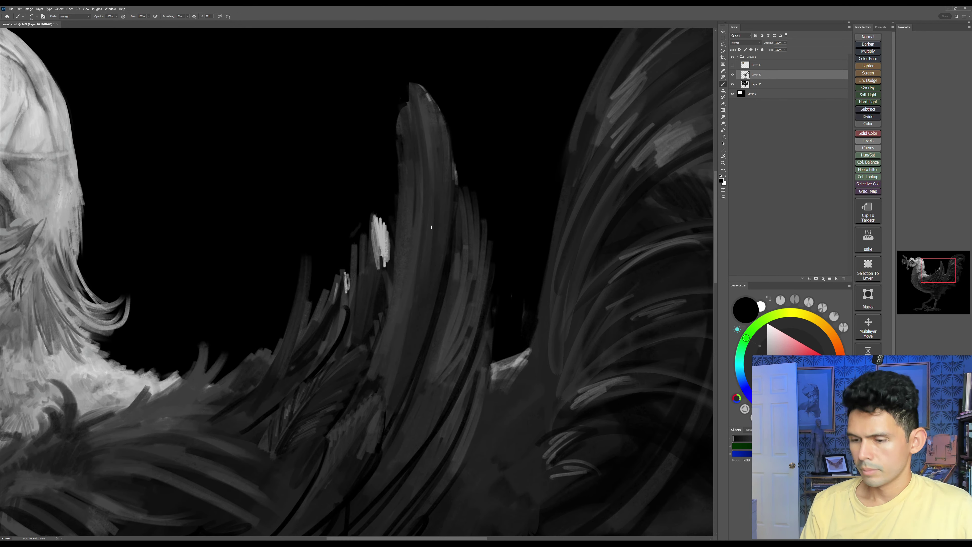
Step: Paint slanted dark marks with a larger brush across the middle of the tallest feather
{"action": "key", "text": "bracketright"}
{"action": "key", "text": "bracketright"}
{"action": "key", "text": "bracketright"}
{"action": "left_click_drag", "start_coordinate": [399, 251], "coordinate": [410, 276]}
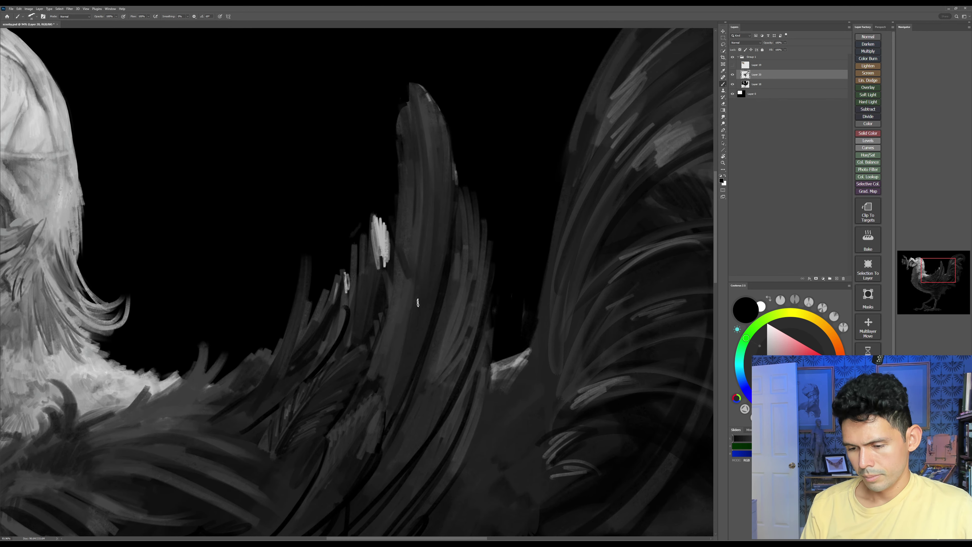
{"action": "mouse_move", "coordinate": [447, 236]}
{"action": "left_mouse_down"}
{"action": "mouse_move", "coordinate": [420, 269]}
{"action": "mouse_move", "coordinate": [421, 259]}
{"action": "left_mouse_up"}
{"action": "left_click_drag", "start_coordinate": [448, 222], "coordinate": [419, 248]}
{"action": "left_click_drag", "start_coordinate": [445, 207], "coordinate": [429, 229]}
Step: Continue the slanted dark markings with a smaller brush up the rear half of the tallest feather toward its tip
{"action": "key", "text": "bracketleft"}
{"action": "key", "text": "bracketleft"}
{"action": "left_click_drag", "start_coordinate": [425, 165], "coordinate": [428, 229]}
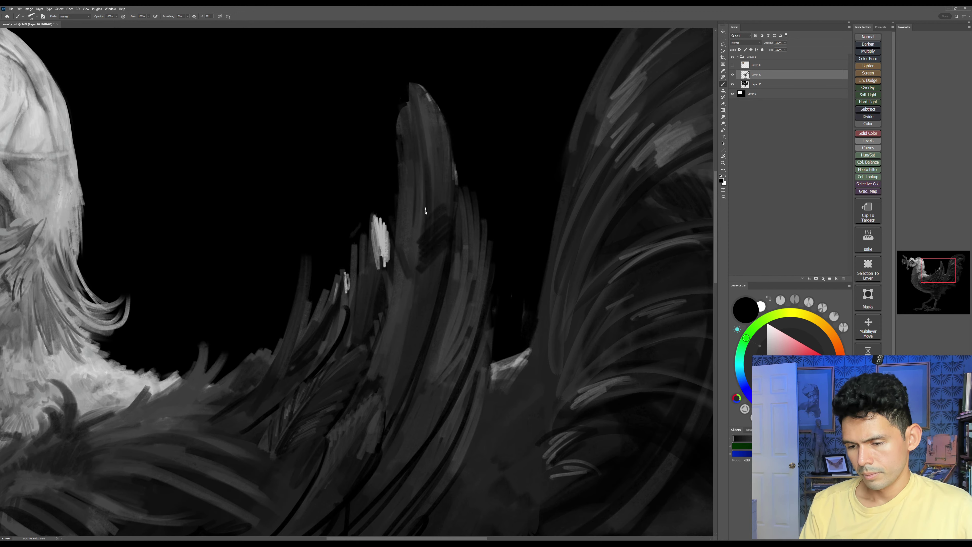
{"action": "left_click_drag", "start_coordinate": [444, 175], "coordinate": [429, 197]}
{"action": "mouse_move", "coordinate": [446, 168]}
{"action": "left_mouse_down"}
{"action": "mouse_move", "coordinate": [428, 189]}
{"action": "mouse_move", "coordinate": [427, 181]}
{"action": "left_mouse_up"}
{"action": "left_click_drag", "start_coordinate": [444, 141], "coordinate": [425, 160]}
Step: Brush two long dark strokes with a larger brush down the tallest feather's lower part and save the painting
{"action": "key", "text": "bracketright"}
{"action": "key", "text": "bracketright"}
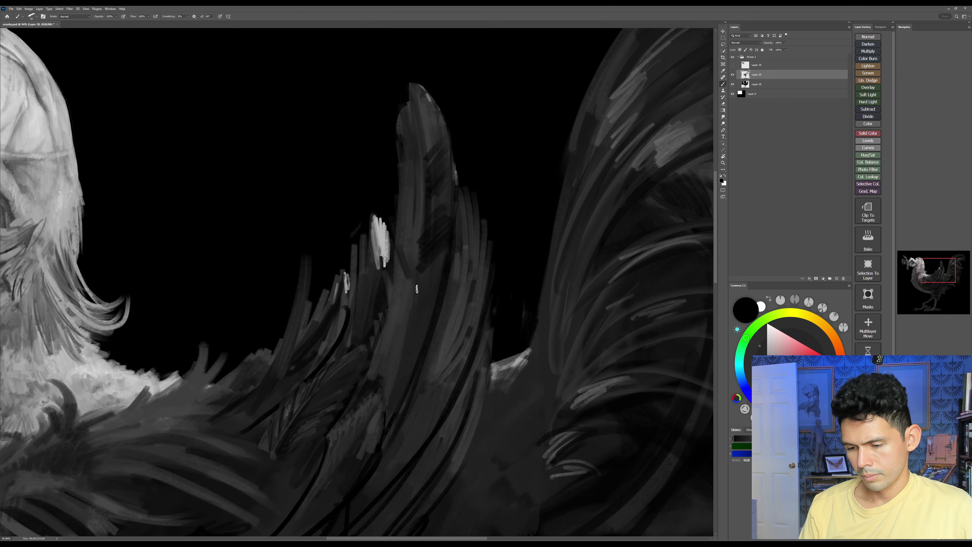
{"action": "left_click_drag", "start_coordinate": [419, 284], "coordinate": [403, 351]}
{"action": "left_click_drag", "start_coordinate": [426, 272], "coordinate": [408, 363]}
{"action": "key", "text": "z"}
{"action": "mouse_move", "coordinate": [477, 343]}
{"action": "left_mouse_down"}
{"action": "mouse_move", "coordinate": [454, 367]}
{"action": "mouse_move", "coordinate": [484, 276]}
{"action": "left_mouse_up"}
{"action": "key", "text": "ctrl+s"}
{"action": "key", "text": "b"}
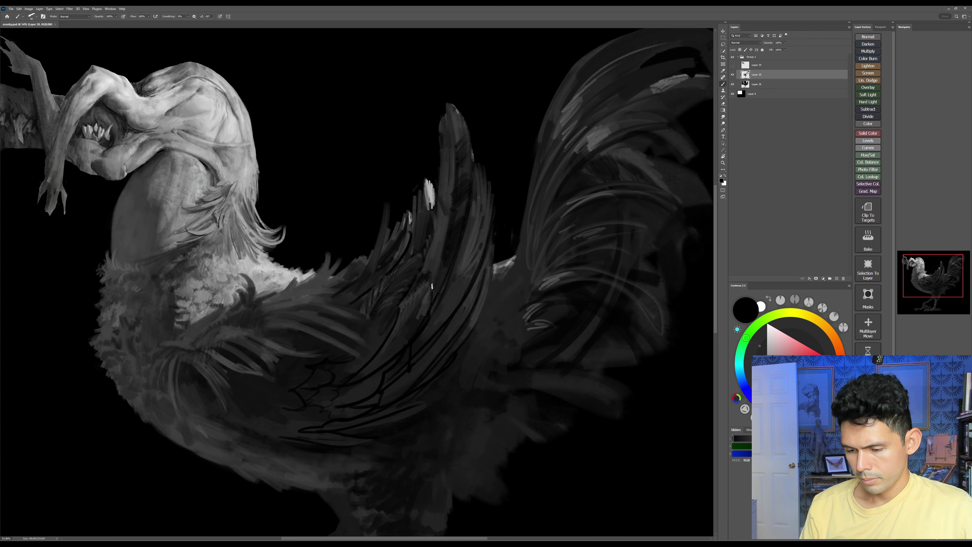
Step: Soften the dark markings on the tallest feather with sampled grey strokes, using progressively smaller brush sizes
{"action": "left_click", "coordinate": [467, 267], "text": "alt"}
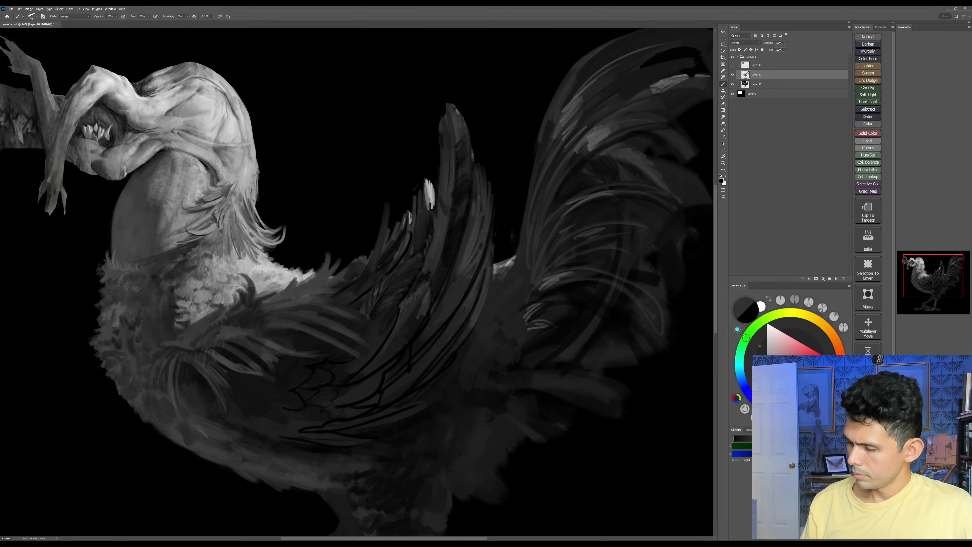
{"action": "key", "text": "bracketleft"}
{"action": "left_click_drag", "start_coordinate": [462, 219], "coordinate": [445, 265]}
{"action": "left_click_drag", "start_coordinate": [449, 239], "coordinate": [438, 274]}
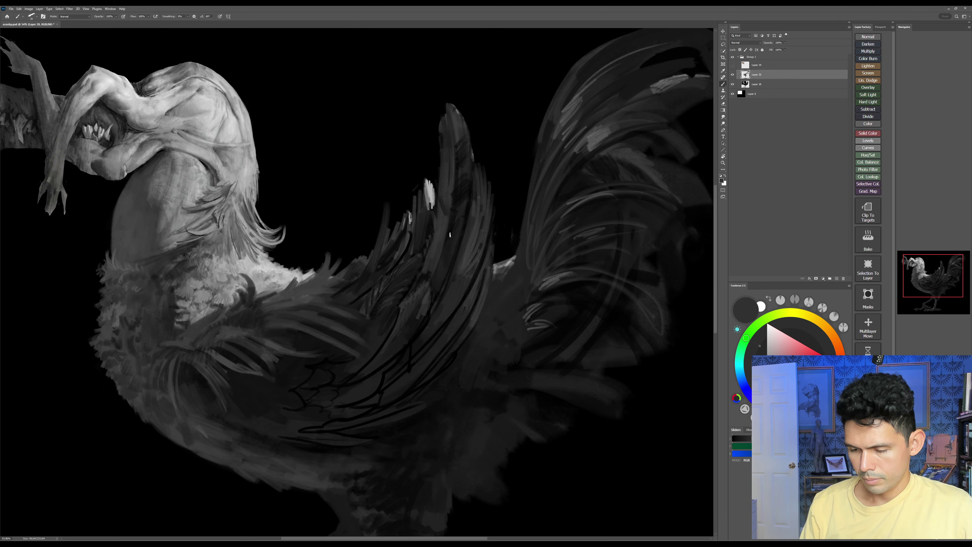
{"action": "key", "text": "bracketleft"}
{"action": "key", "text": "bracketleft"}
{"action": "left_click_drag", "start_coordinate": [462, 184], "coordinate": [461, 200]}
{"action": "left_click_drag", "start_coordinate": [469, 177], "coordinate": [465, 198]}
{"action": "left_click_drag", "start_coordinate": [461, 148], "coordinate": [446, 282]}
Step: Add longer grey and sampled dark strokes down the tallest feather, undo the last stroke, and save the painting
{"action": "key", "text": "bracketright"}
{"action": "mouse_move", "coordinate": [454, 227]}
{"action": "left_mouse_down"}
{"action": "mouse_move", "coordinate": [446, 261]}
{"action": "mouse_move", "coordinate": [451, 232]}
{"action": "left_mouse_up"}
{"action": "left_click_drag", "start_coordinate": [454, 210], "coordinate": [436, 296]}
{"action": "left_click_drag", "start_coordinate": [448, 230], "coordinate": [442, 261]}
{"action": "left_click", "coordinate": [471, 196], "text": "alt"}
{"action": "left_click_drag", "start_coordinate": [454, 163], "coordinate": [451, 190]}
{"action": "left_click_drag", "start_coordinate": [443, 236], "coordinate": [434, 275]}
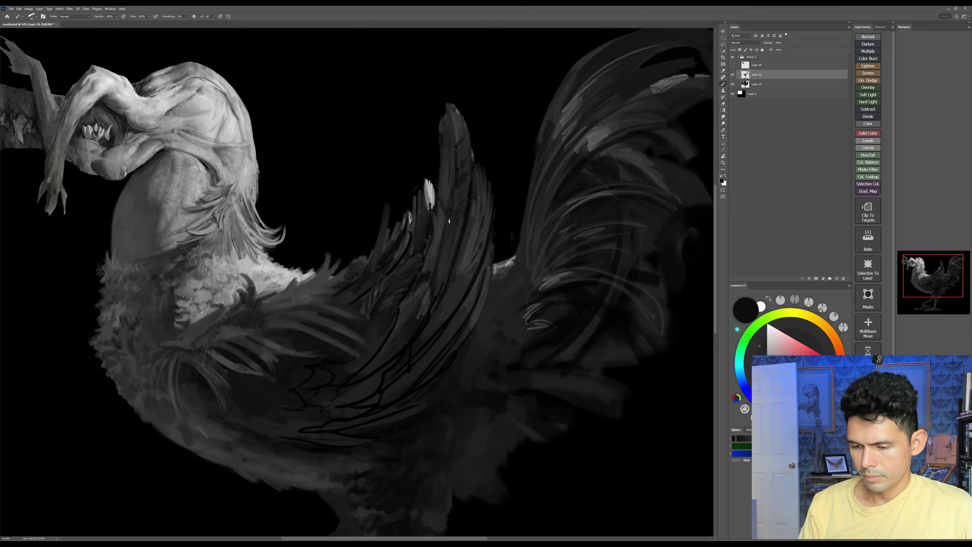
{"action": "key", "text": "ctrl+z"}
{"action": "key", "text": "ctrl+s"}
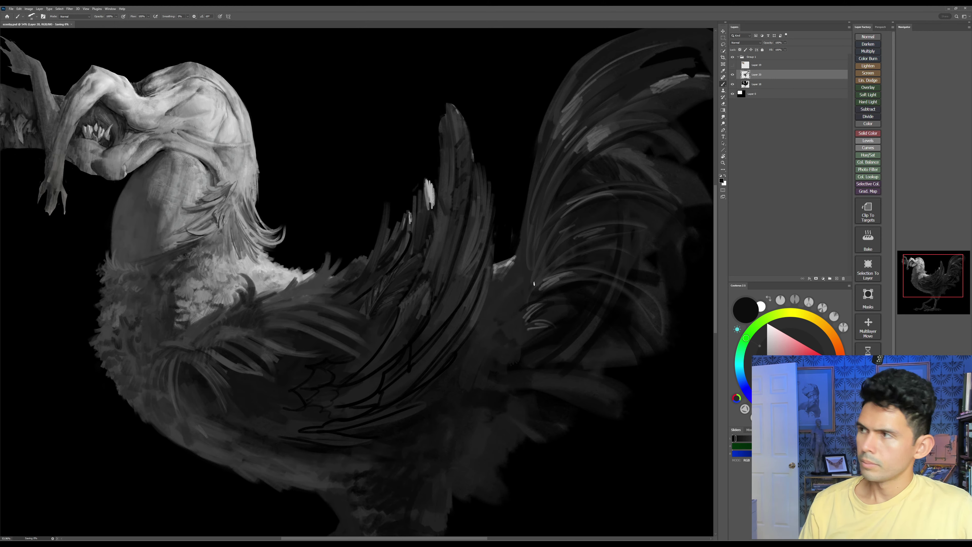
Step: Extend the front contour of the creature's bulging neck outward with strokes of a grey sampled from its edge
{"action": "left_click_drag", "start_coordinate": [520, 329], "coordinate": [518, 296]}
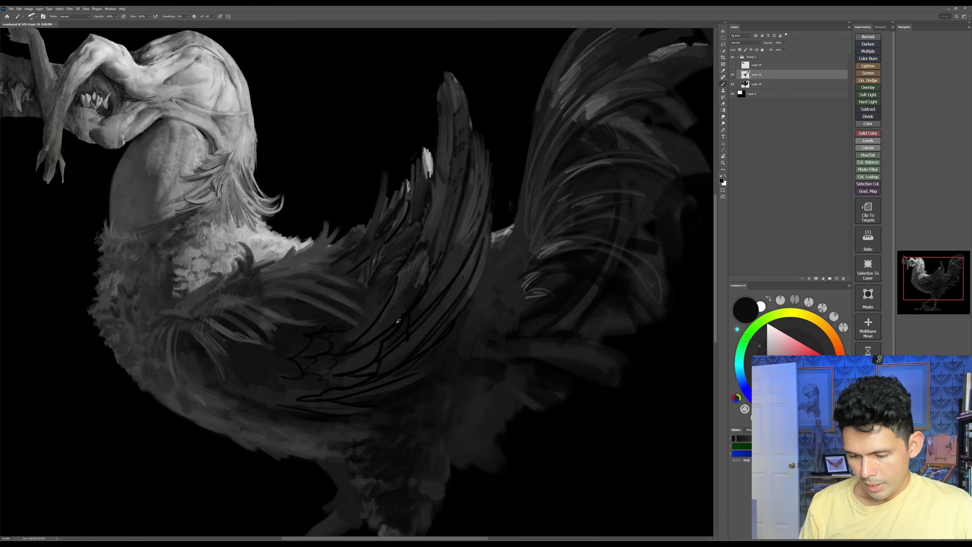
{"action": "key", "text": "ctrl+space"}
{"action": "left_click_drag", "start_coordinate": [338, 339], "coordinate": [423, 331]}
{"action": "key", "text": "r"}
{"action": "left_click_drag", "start_coordinate": [458, 282], "coordinate": [664, 359]}
{"action": "key", "text": "space"}
{"action": "key", "text": "Escape"}
{"action": "key", "text": "ctrl+space"}
{"action": "key", "text": "space"}
{"action": "key", "text": "r"}
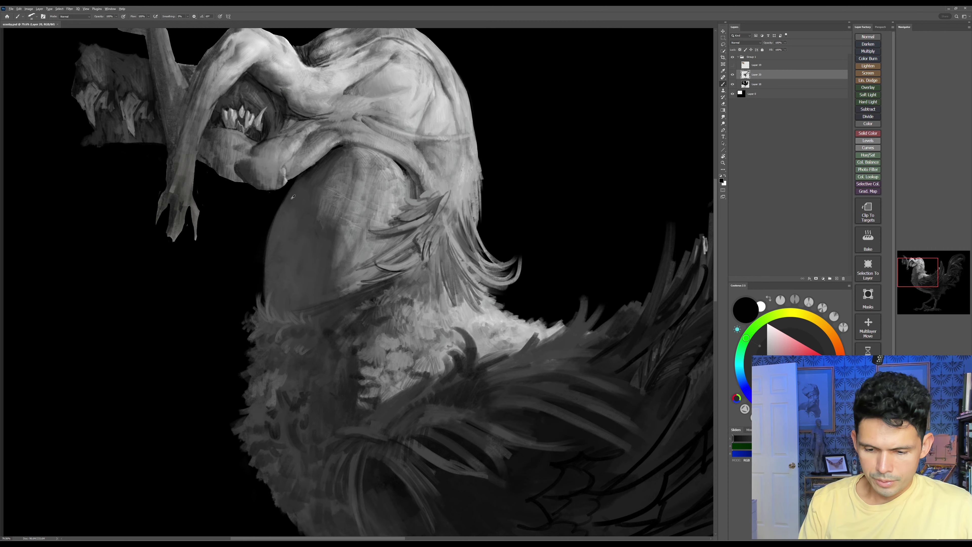
{"action": "left_click", "coordinate": [293, 197], "text": "alt"}
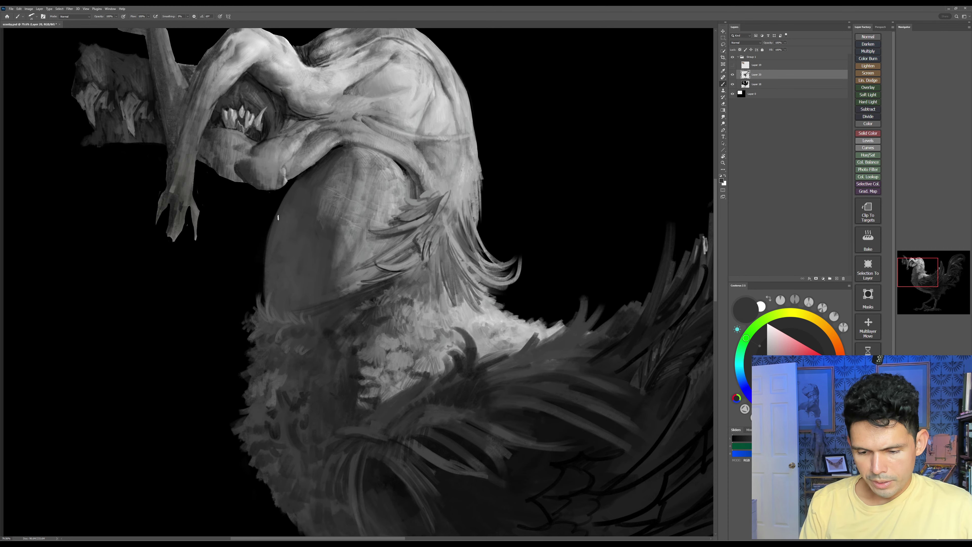
{"action": "mouse_move", "coordinate": [280, 209]}
{"action": "left_mouse_down"}
{"action": "mouse_move", "coordinate": [267, 293]}
{"action": "mouse_move", "coordinate": [280, 201]}
{"action": "mouse_move", "coordinate": [296, 178]}
{"action": "left_mouse_up"}
{"action": "left_click_drag", "start_coordinate": [269, 229], "coordinate": [293, 183]}
{"action": "left_click_drag", "start_coordinate": [264, 282], "coordinate": [262, 244]}
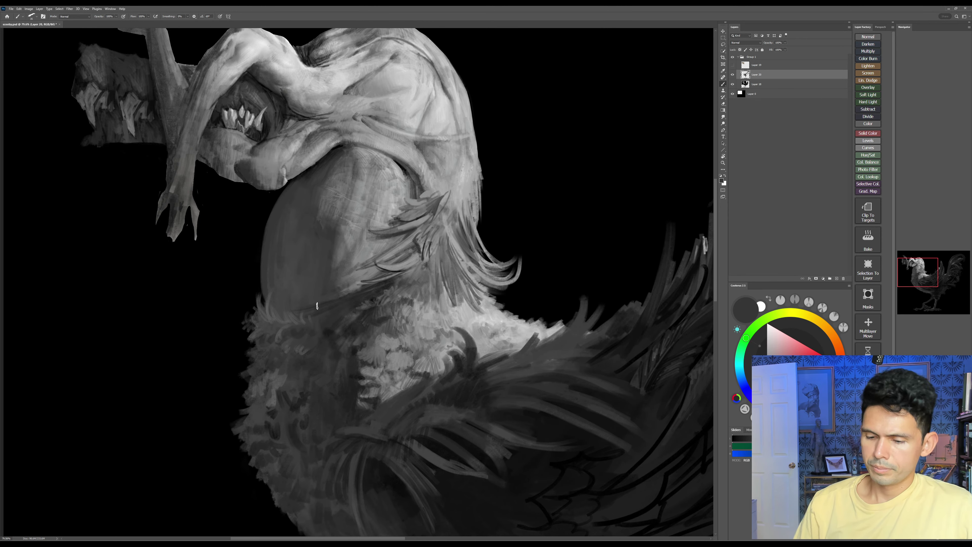
Step: Darken the shaded front side of the bulging neck with overlapping strokes of a darker grey, using a smaller brush
{"action": "left_click_drag", "start_coordinate": [767, 388], "coordinate": [768, 396]}
{"action": "key", "text": "["}
{"action": "key", "text": "["}
{"action": "key", "text": "["}
{"action": "key", "text": "["}
{"action": "key", "text": "["}
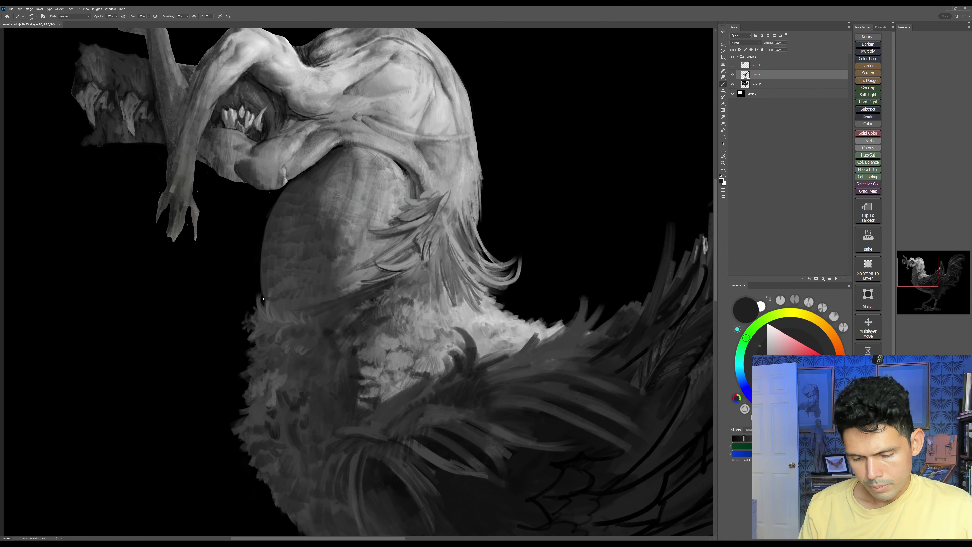
Step: Refine the upper front contour of the bulging neck with a short dark stroke, sampling the background black and the neck's edge grey
{"action": "key", "text": "r"}
{"action": "left_click_drag", "start_coordinate": [534, 170], "coordinate": [429, 86]}
{"action": "key", "text": "Escape"}
{"action": "key", "text": "z"}
{"action": "left_click_drag", "start_coordinate": [298, 243], "coordinate": [393, 252]}
{"action": "key", "text": "b"}
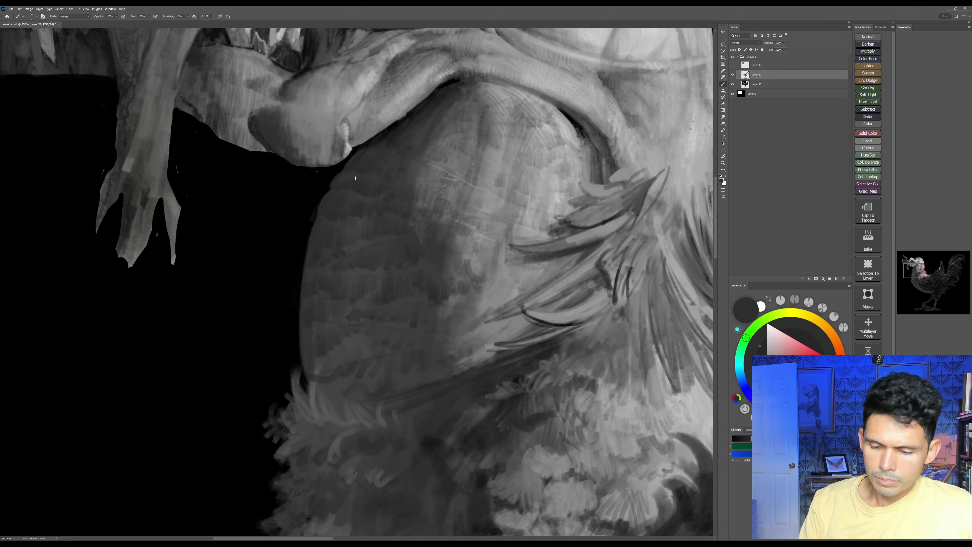
{"action": "left_click_drag", "start_coordinate": [314, 223], "coordinate": [308, 248]}
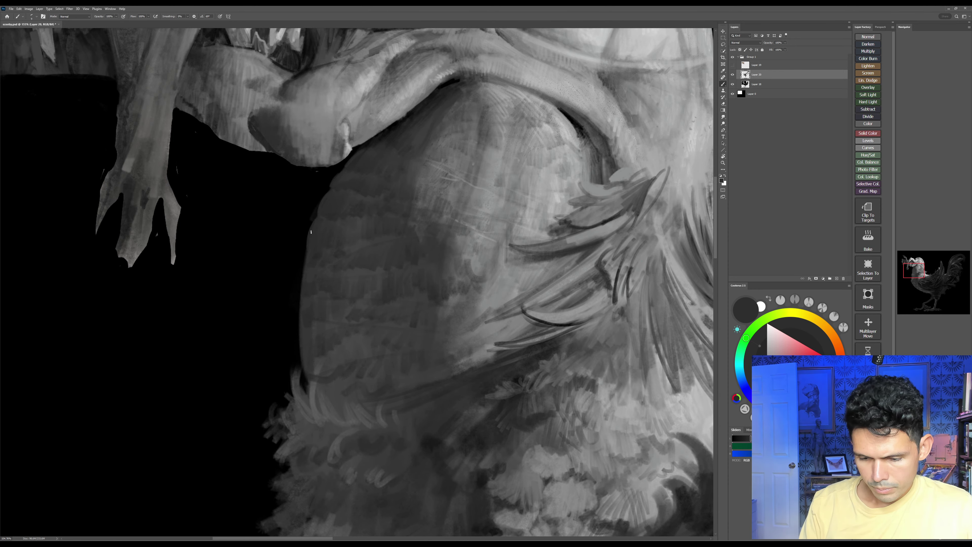
{"action": "left_click", "coordinate": [305, 251], "text": "alt"}
{"action": "left_click", "coordinate": [316, 248], "text": "alt"}
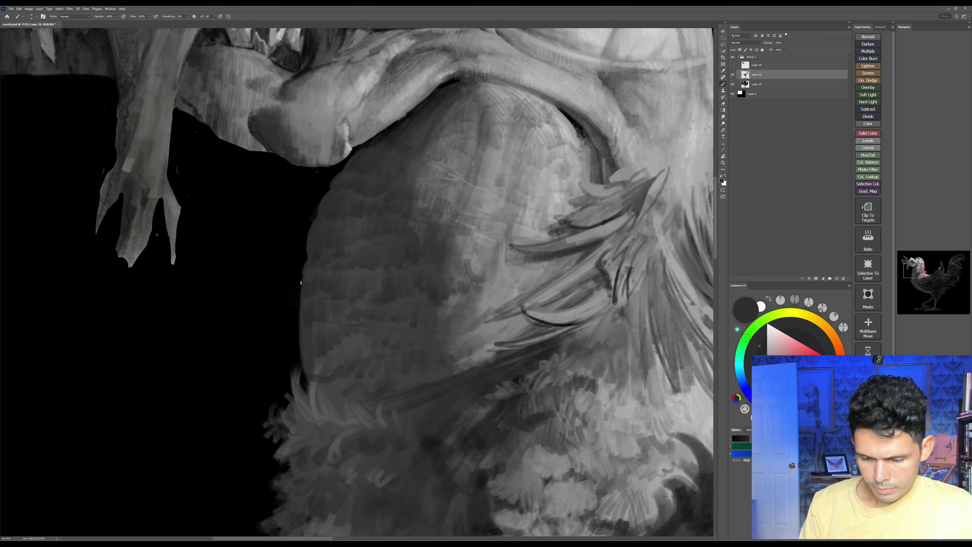
Step: Reshape the lower front contour of the neck into uneven folds, alternating between sampled background black and neck grey
{"action": "mouse_move", "coordinate": [304, 268]}
{"action": "left_mouse_down"}
{"action": "mouse_move", "coordinate": [307, 383]}
{"action": "mouse_move", "coordinate": [343, 394]}
{"action": "left_mouse_up"}
{"action": "left_click", "coordinate": [297, 304], "text": "alt"}
{"action": "left_click", "coordinate": [305, 321], "text": "alt"}
{"action": "left_click", "coordinate": [295, 329], "text": "alt"}
{"action": "left_click", "coordinate": [307, 348], "text": "alt"}
{"action": "key", "text": "r"}
{"action": "left_click", "coordinate": [384, 284], "text": "alt"}
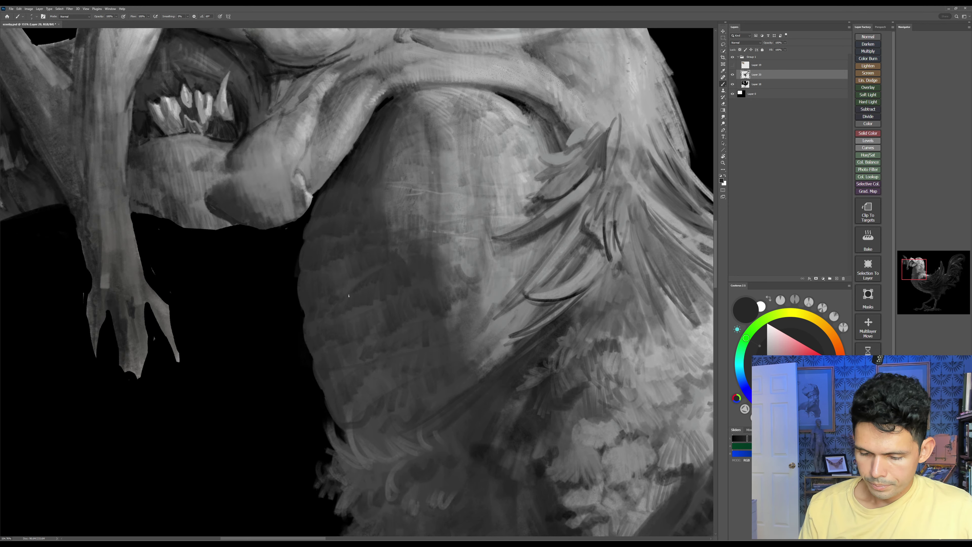
Step: Paint dark wrinkles across the shaded side of the neck, blend them with a larger brush in sampled greys, and save the painting
{"action": "left_click", "coordinate": [302, 322], "text": "alt"}
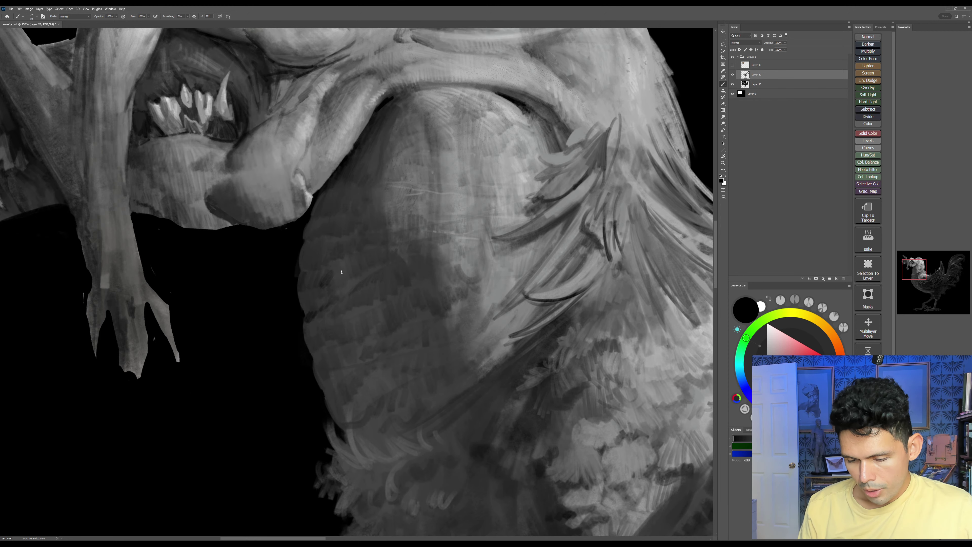
{"action": "key", "text": "Escape"}
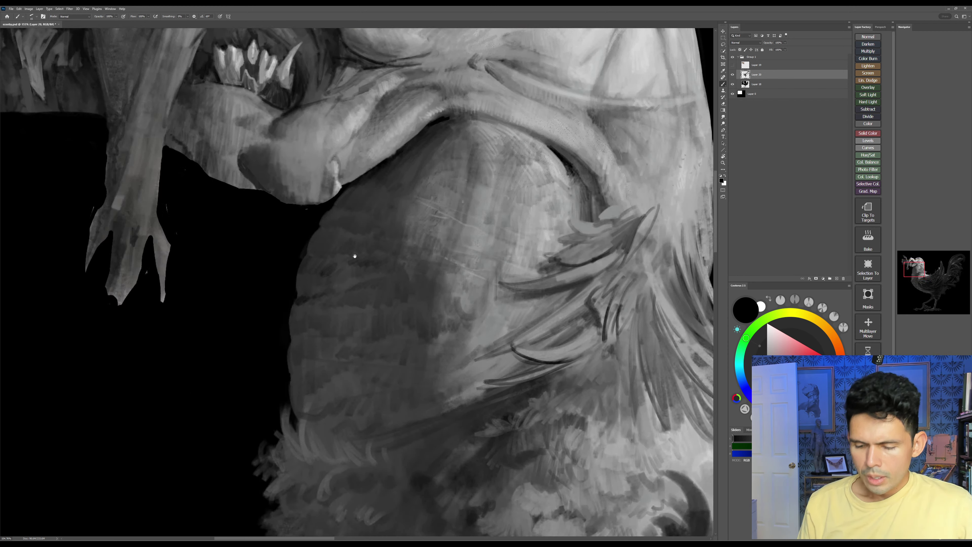
{"action": "left_click_drag", "start_coordinate": [470, 311], "coordinate": [483, 274]}
{"action": "key", "text": "bracketright"}
{"action": "key", "text": "bracketright"}
{"action": "key", "text": "bracketright"}
{"action": "mouse_move", "coordinate": [365, 284]}
{"action": "left_mouse_down"}
{"action": "mouse_move", "coordinate": [332, 287]}
{"action": "mouse_move", "coordinate": [351, 287]}
{"action": "mouse_move", "coordinate": [347, 296]}
{"action": "mouse_move", "coordinate": [356, 281]}
{"action": "mouse_move", "coordinate": [332, 283]}
{"action": "mouse_move", "coordinate": [358, 279]}
{"action": "left_mouse_up"}
{"action": "left_click", "coordinate": [348, 294], "text": "alt"}
{"action": "key", "text": "bracketleft"}
{"action": "left_click", "coordinate": [380, 251], "text": "alt"}
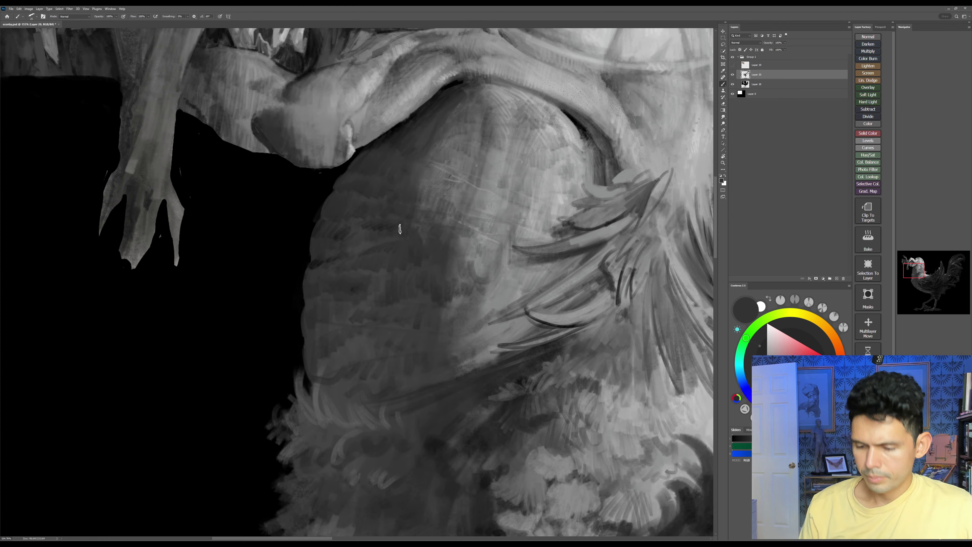
{"action": "left_click_drag", "start_coordinate": [570, 299], "coordinate": [504, 313]}
{"action": "key", "text": "ctrl+s"}
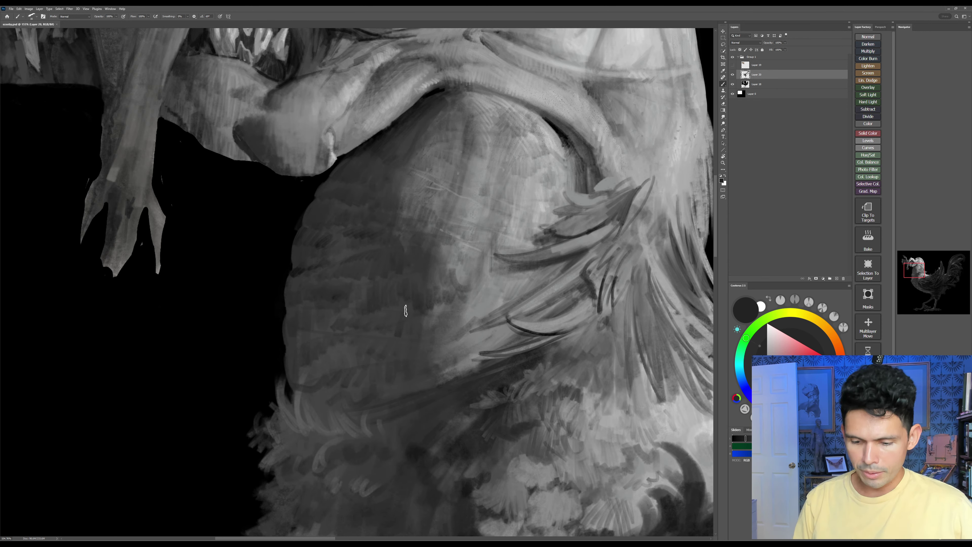
Step: Add thin dark fold lines across the front of the neck with a much smaller brush in the sampled background black
{"action": "key", "text": "["}
{"action": "key", "text": "["}
{"action": "key", "text": "["}
{"action": "key", "text": "["}
{"action": "key", "text": "["}
{"action": "left_click_drag", "start_coordinate": [334, 300], "coordinate": [338, 300]}
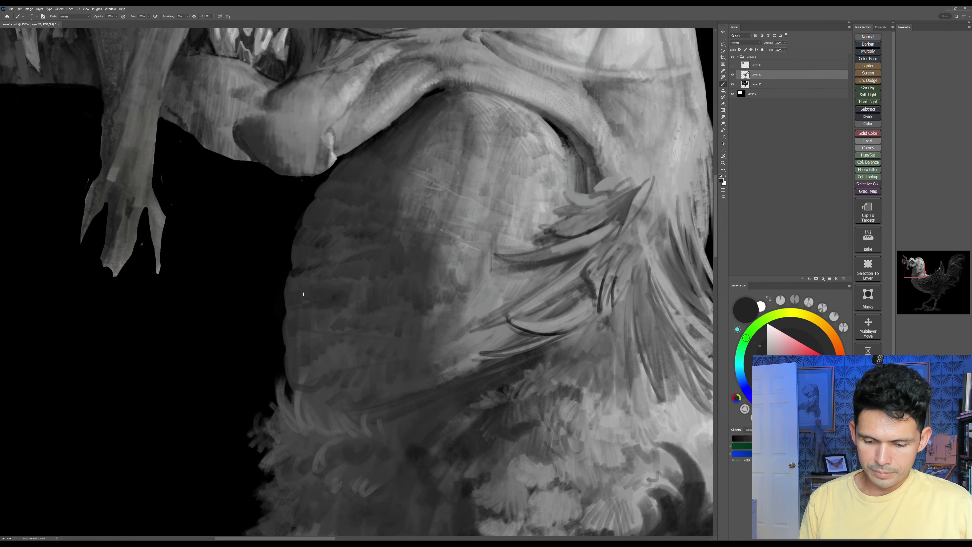
{"action": "left_click", "coordinate": [273, 302], "text": "alt"}
{"action": "mouse_move", "coordinate": [293, 290]}
{"action": "left_mouse_down"}
{"action": "mouse_move", "coordinate": [308, 283]}
{"action": "mouse_move", "coordinate": [299, 280]}
{"action": "mouse_move", "coordinate": [344, 285]}
{"action": "mouse_move", "coordinate": [334, 270]}
{"action": "left_mouse_up"}
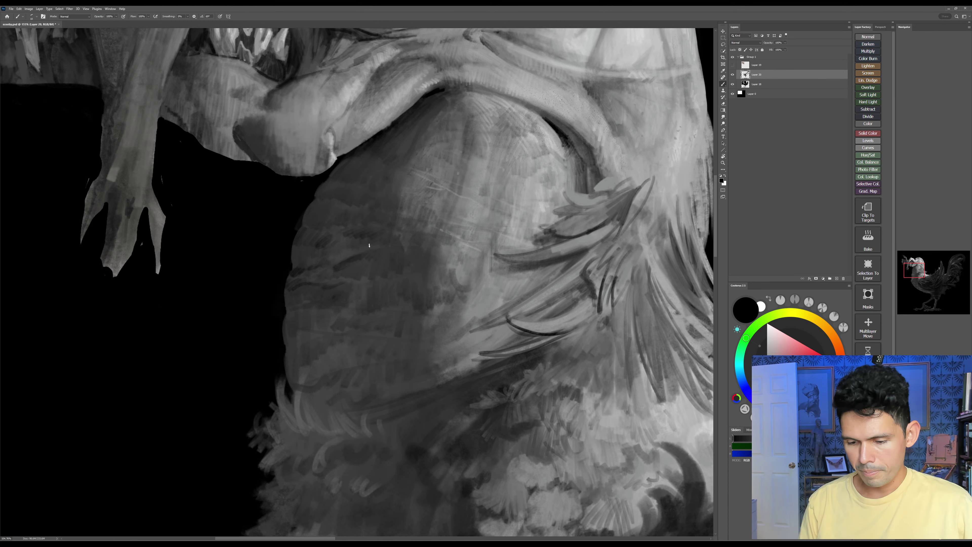
Step: Darken the upper shaded part of the neck below the jaw with black strokes and sampled grey, using a slightly larger brush
{"action": "mouse_move", "coordinate": [322, 209]}
{"action": "left_mouse_down"}
{"action": "mouse_move", "coordinate": [307, 218]}
{"action": "mouse_move", "coordinate": [374, 211]}
{"action": "mouse_move", "coordinate": [324, 185]}
{"action": "left_mouse_up"}
{"action": "key", "text": "]"}
{"action": "left_click_drag", "start_coordinate": [402, 202], "coordinate": [398, 243]}
{"action": "key", "text": "]"}
{"action": "mouse_move", "coordinate": [346, 206]}
{"action": "left_mouse_down"}
{"action": "mouse_move", "coordinate": [370, 199]}
{"action": "mouse_move", "coordinate": [347, 212]}
{"action": "left_mouse_up"}
{"action": "mouse_move", "coordinate": [370, 200]}
{"action": "left_mouse_down"}
{"action": "mouse_move", "coordinate": [357, 215]}
{"action": "mouse_move", "coordinate": [390, 218]}
{"action": "left_mouse_up"}
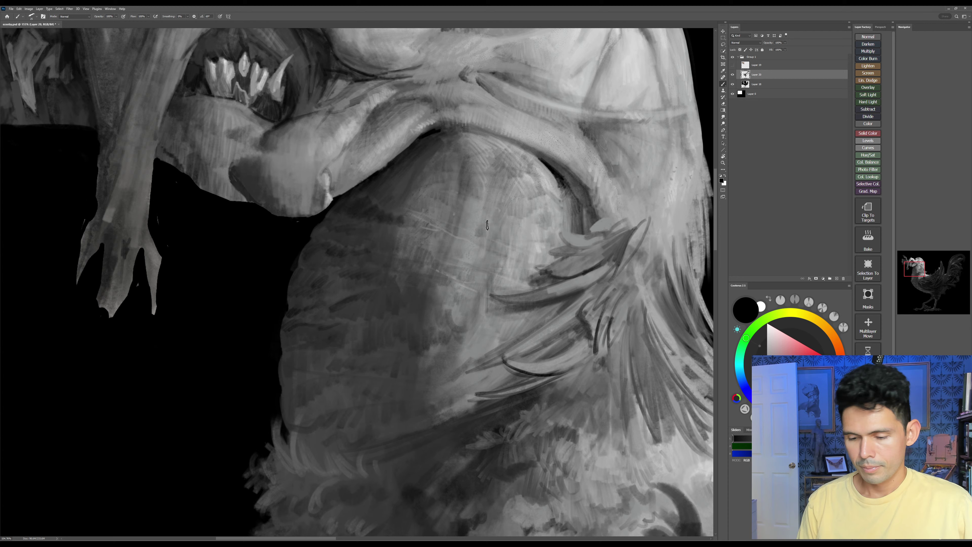
{"action": "left_click", "coordinate": [385, 226], "text": "alt"}
{"action": "mouse_move", "coordinate": [338, 216]}
{"action": "left_mouse_down"}
{"action": "mouse_move", "coordinate": [358, 216]}
{"action": "mouse_move", "coordinate": [359, 206]}
{"action": "mouse_move", "coordinate": [373, 216]}
{"action": "left_mouse_up"}
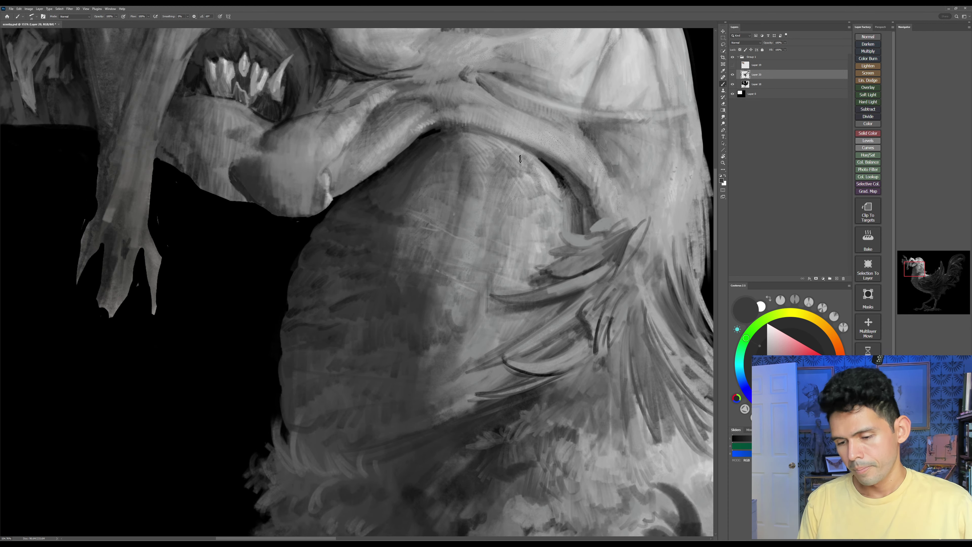
Step: Blend the folds and shadow edge on the front half of the neck with repeatedly sampled dark greys
{"action": "left_click_drag", "start_coordinate": [499, 335], "coordinate": [475, 311]}
{"action": "left_click", "coordinate": [344, 194], "text": "alt"}
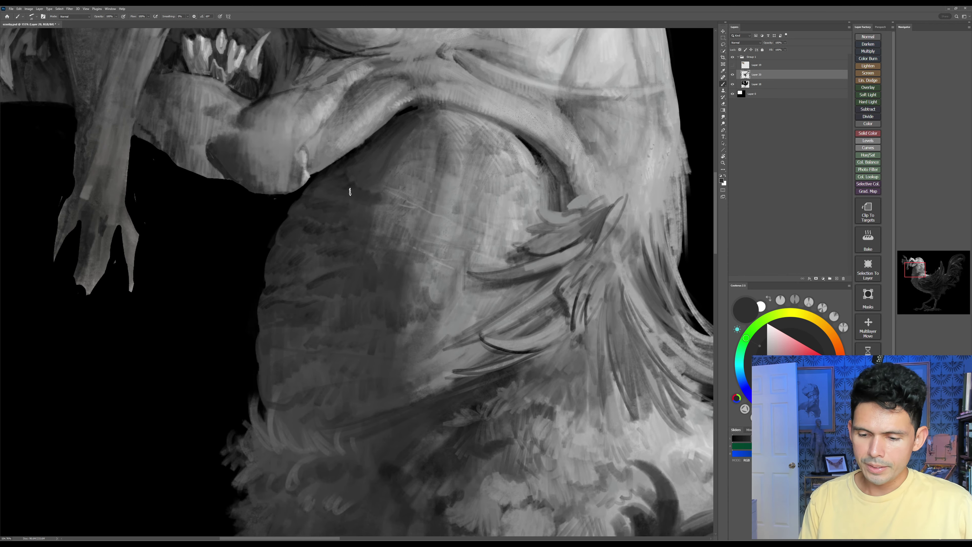
{"action": "left_click", "coordinate": [364, 186], "text": "alt"}
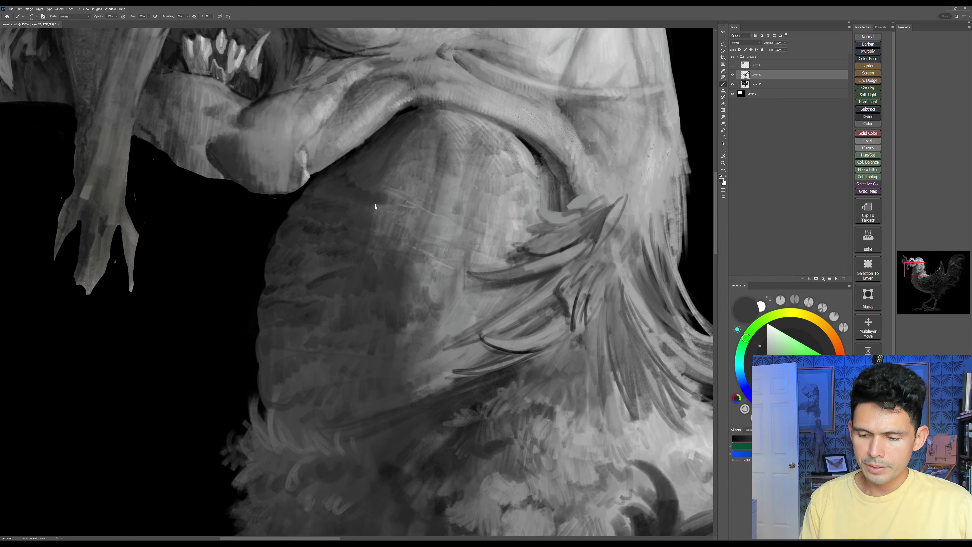
{"action": "key", "text": "z"}
{"action": "left_click_drag", "start_coordinate": [438, 288], "coordinate": [433, 254]}
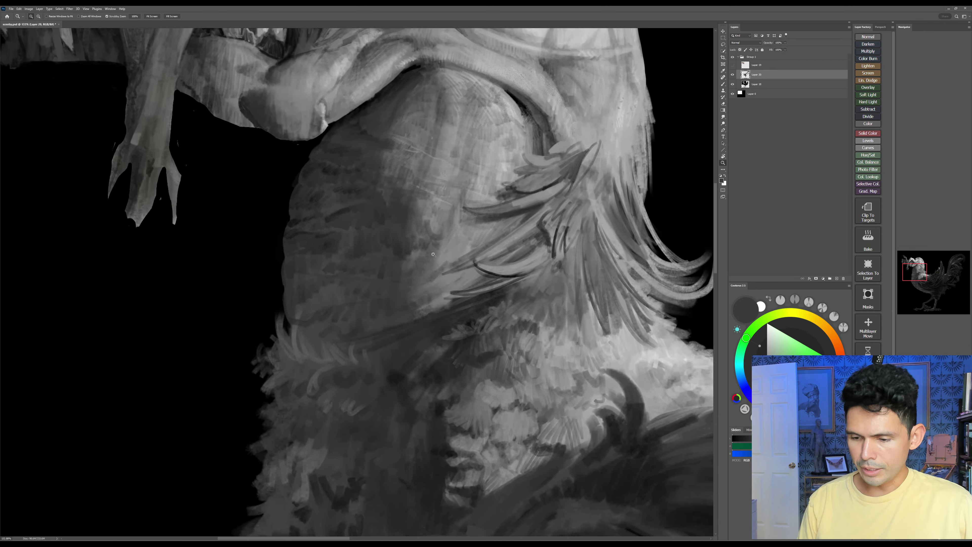
{"action": "key", "text": "b"}
{"action": "left_click", "coordinate": [348, 215], "text": "alt"}
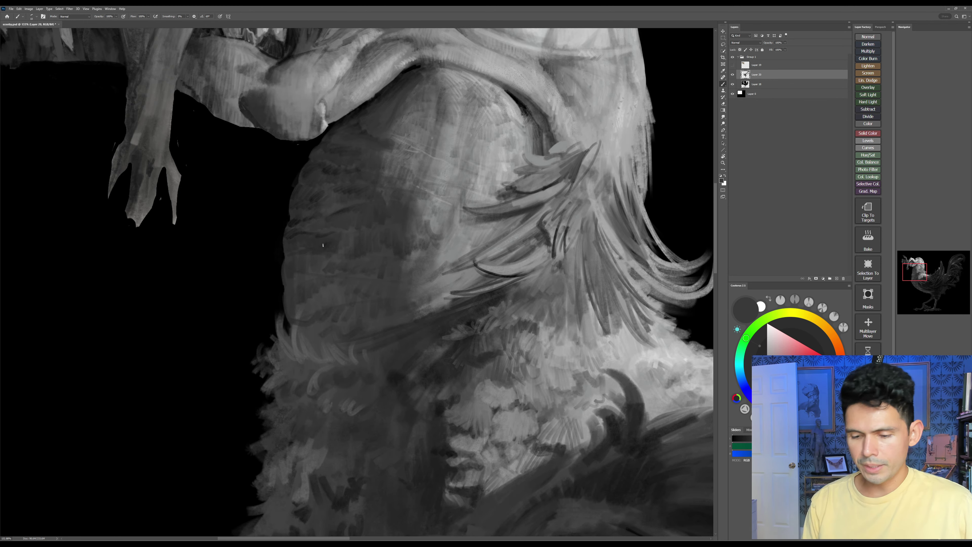
{"action": "left_click", "coordinate": [331, 235], "text": "alt"}
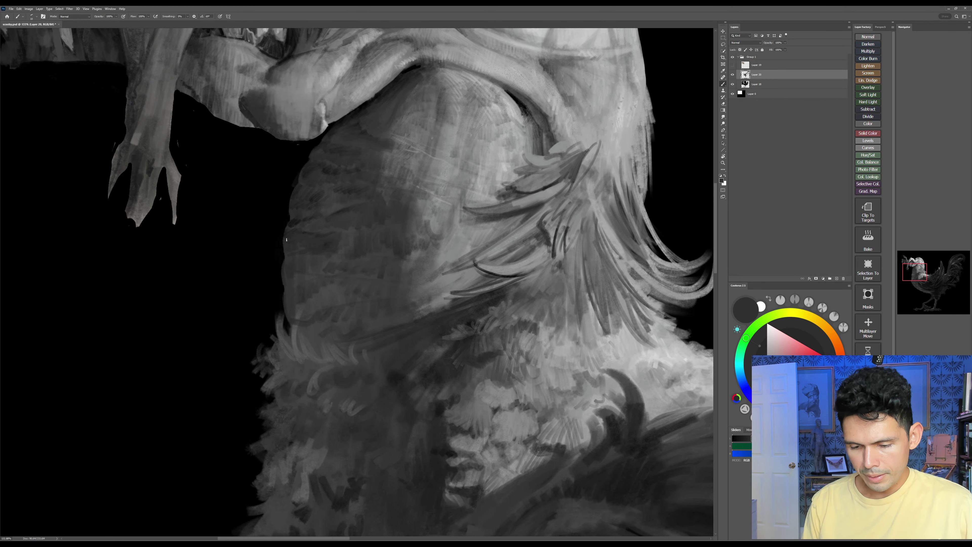
{"action": "left_click", "coordinate": [370, 255], "text": "alt"}
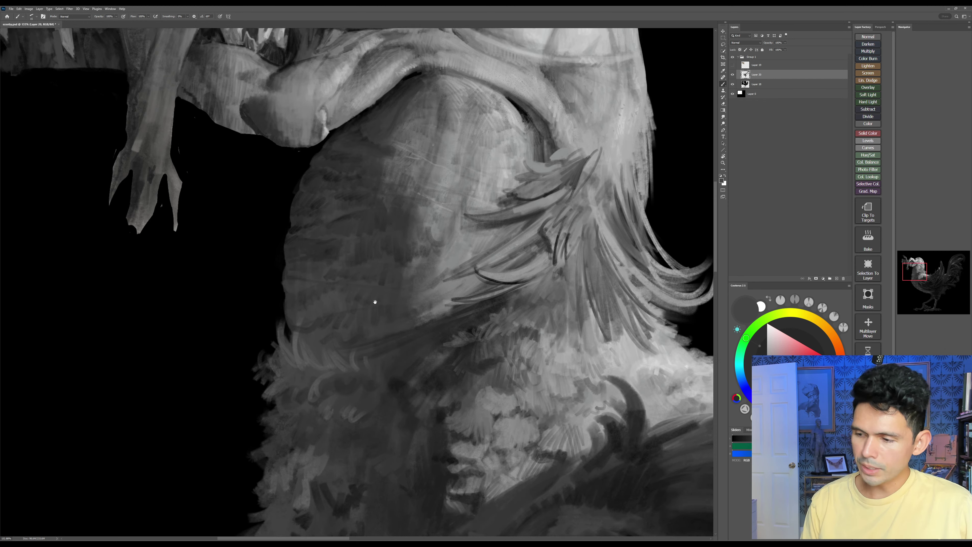
Step: Circle the creature's head and neck in red, compare that area with the whole figure, and undo the circle
{"action": "left_click_drag", "start_coordinate": [374, 299], "coordinate": [395, 366]}
{"action": "left_click_drag", "start_coordinate": [433, 269], "coordinate": [380, 309]}
{"action": "left_click", "coordinate": [829, 367]}
{"action": "key", "text": "b"}
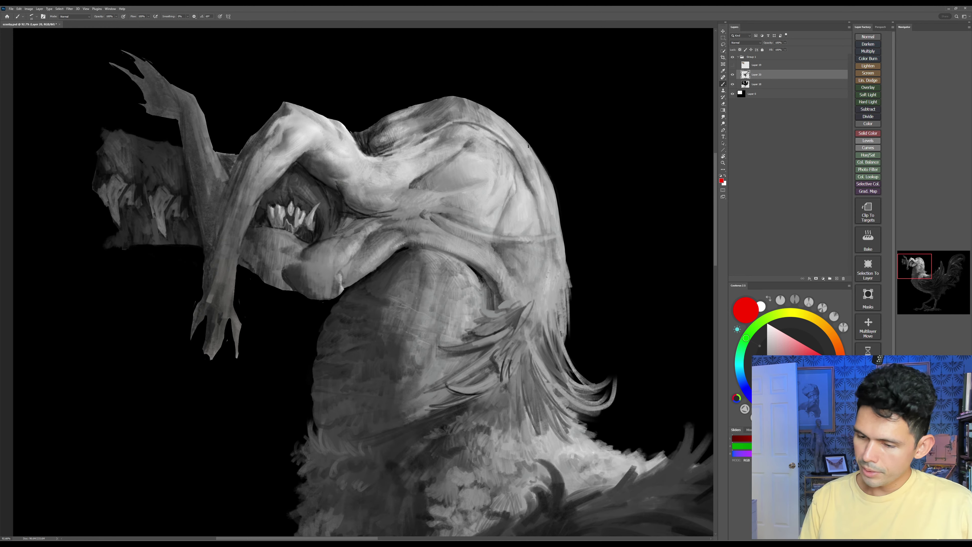
{"action": "mouse_move", "coordinate": [505, 96]}
{"action": "left_mouse_down"}
{"action": "mouse_move", "coordinate": [167, 89]}
{"action": "mouse_move", "coordinate": [445, 461]}
{"action": "mouse_move", "coordinate": [556, 115]}
{"action": "mouse_move", "coordinate": [448, 68]}
{"action": "left_mouse_up"}
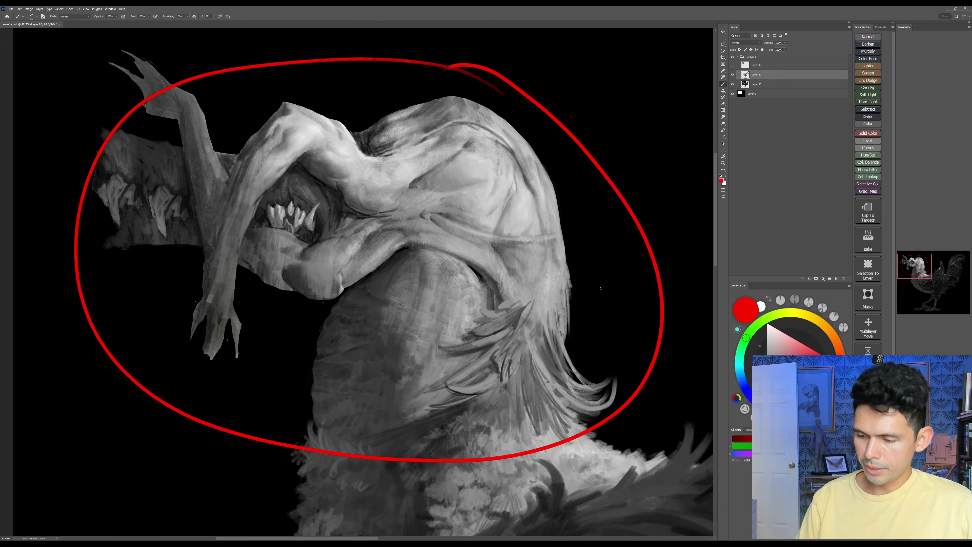
{"action": "key", "text": "z"}
{"action": "left_click_drag", "start_coordinate": [627, 385], "coordinate": [578, 383]}
{"action": "left_click_drag", "start_coordinate": [578, 383], "coordinate": [435, 330]}
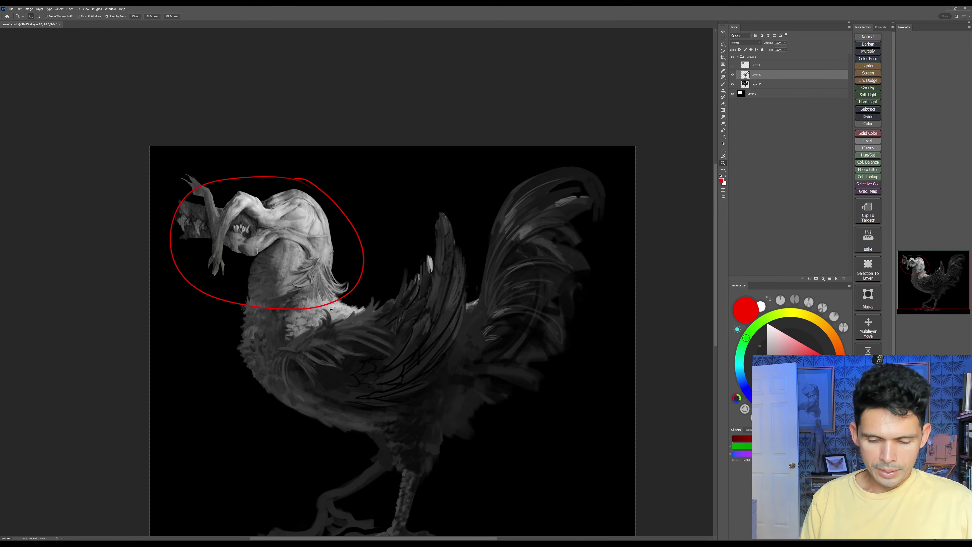
{"action": "left_click_drag", "start_coordinate": [290, 255], "coordinate": [334, 250]}
{"action": "left_click_drag", "start_coordinate": [332, 247], "coordinate": [483, 286]}
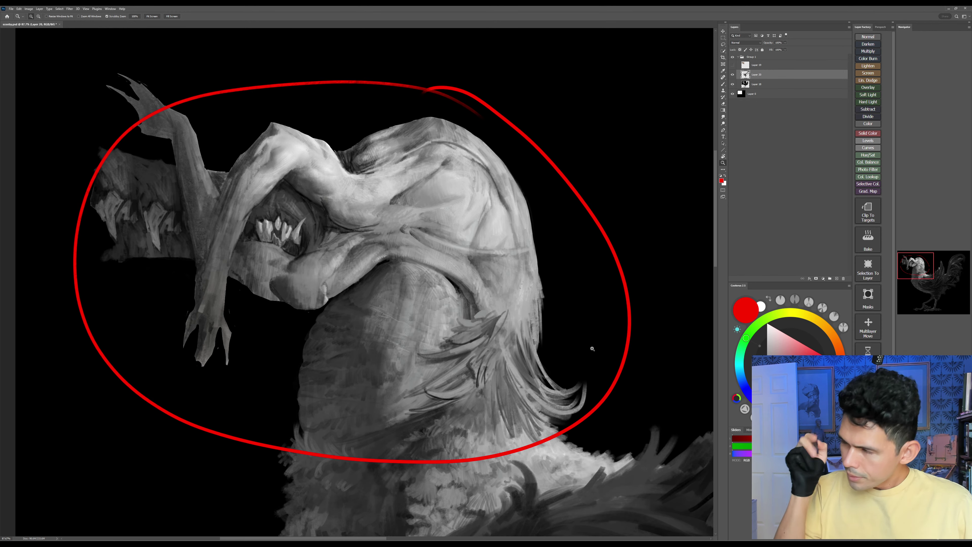
{"action": "key", "text": "ctrl+z"}
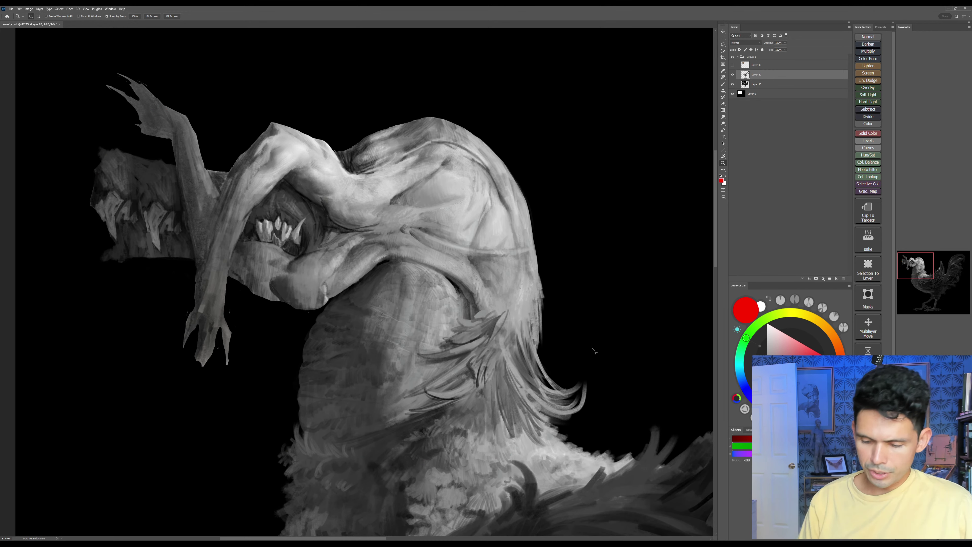
Step: Deepen the shadow line where the top of the bulging neck meets the jaw fold, using a near-black colour
{"action": "left_click_drag", "start_coordinate": [447, 353], "coordinate": [480, 345]}
{"action": "left_click_drag", "start_coordinate": [466, 318], "coordinate": [482, 291]}
{"action": "key", "text": "b"}
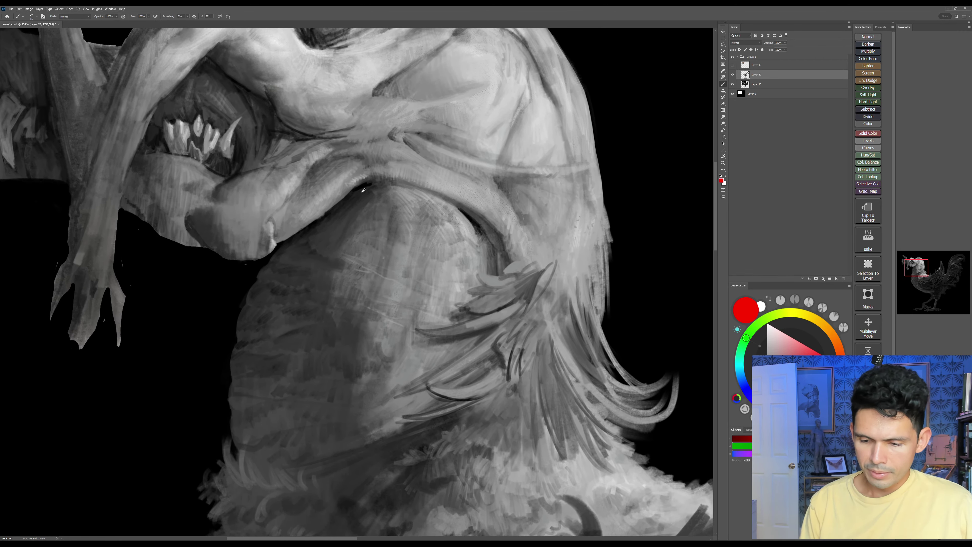
{"action": "key", "text": "d"}
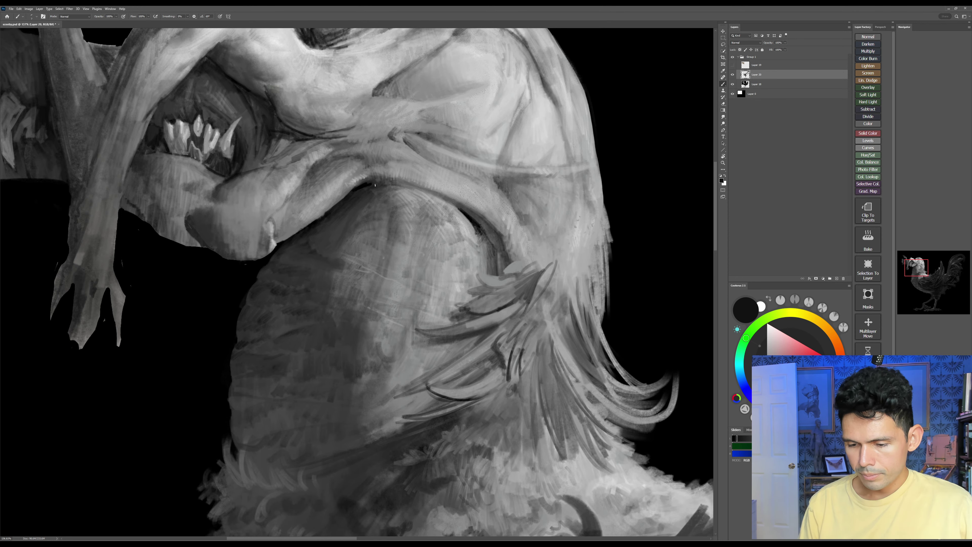
{"action": "left_click_drag", "start_coordinate": [394, 186], "coordinate": [413, 189]}
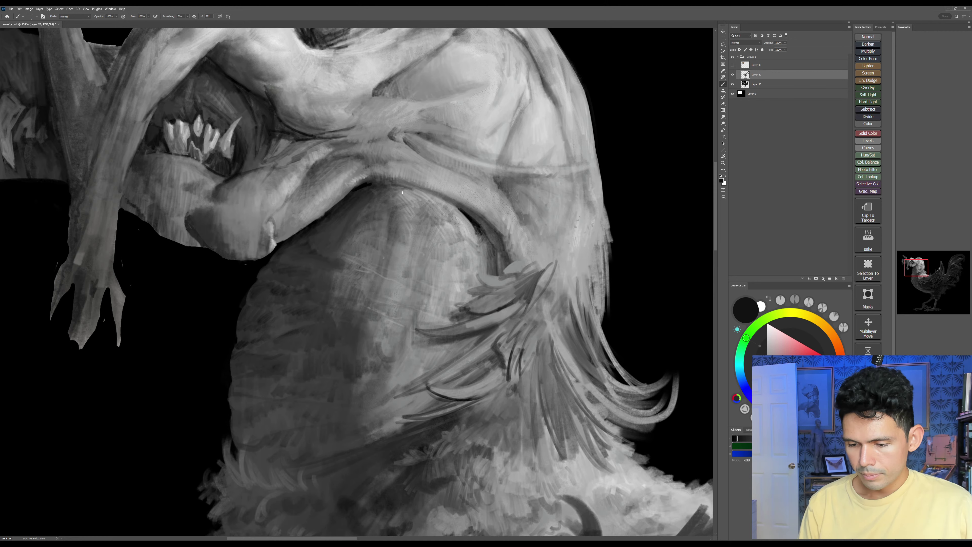
Step: Shade the hollow in the upper back with soft near-black strokes, undoing the first stroke and darkening the crease along its lower edge
{"action": "key", "text": "z"}
{"action": "left_click", "coordinate": [513, 127]}
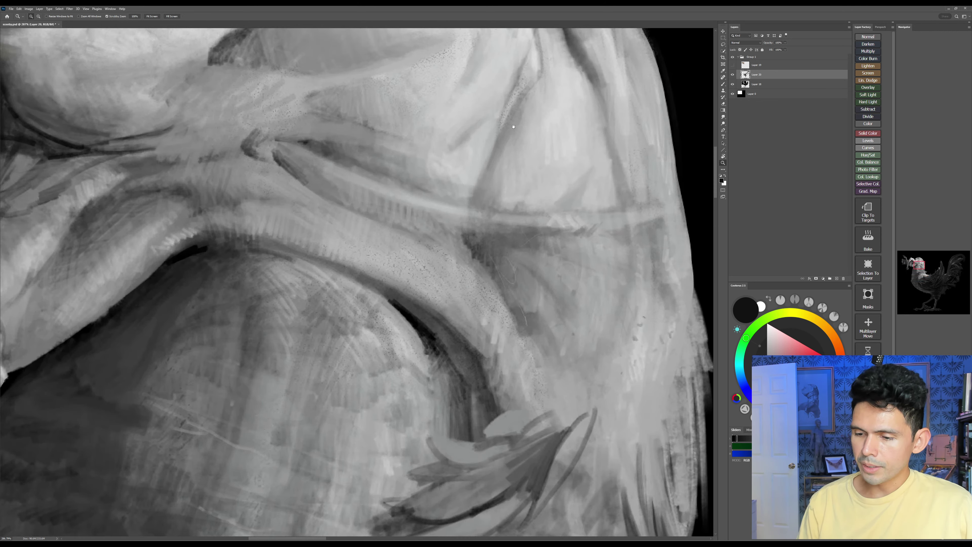
{"action": "mouse_move", "coordinate": [514, 127]}
{"action": "left_mouse_down"}
{"action": "mouse_move", "coordinate": [466, 250]}
{"action": "mouse_move", "coordinate": [505, 337]}
{"action": "left_mouse_up"}
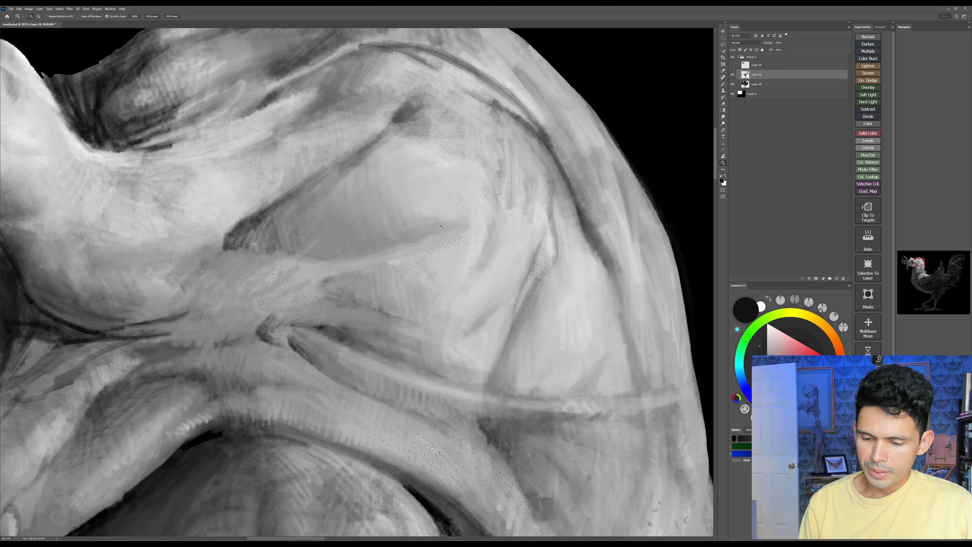
{"action": "key", "text": "b"}
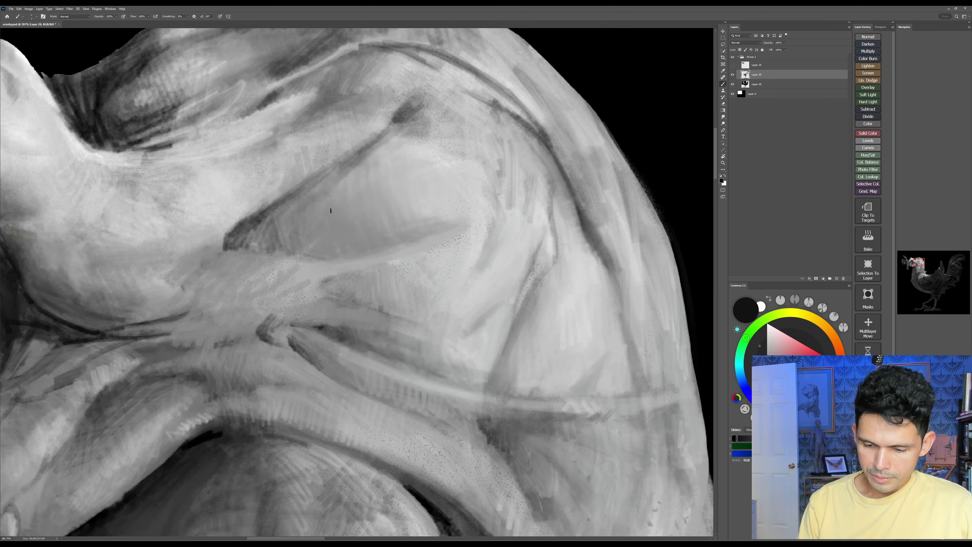
{"action": "mouse_move", "coordinate": [398, 179]}
{"action": "left_mouse_down"}
{"action": "mouse_move", "coordinate": [360, 169]}
{"action": "mouse_move", "coordinate": [436, 190]}
{"action": "mouse_move", "coordinate": [406, 252]}
{"action": "mouse_move", "coordinate": [375, 269]}
{"action": "mouse_move", "coordinate": [442, 211]}
{"action": "left_mouse_up"}
{"action": "key", "text": "ctrl+z"}
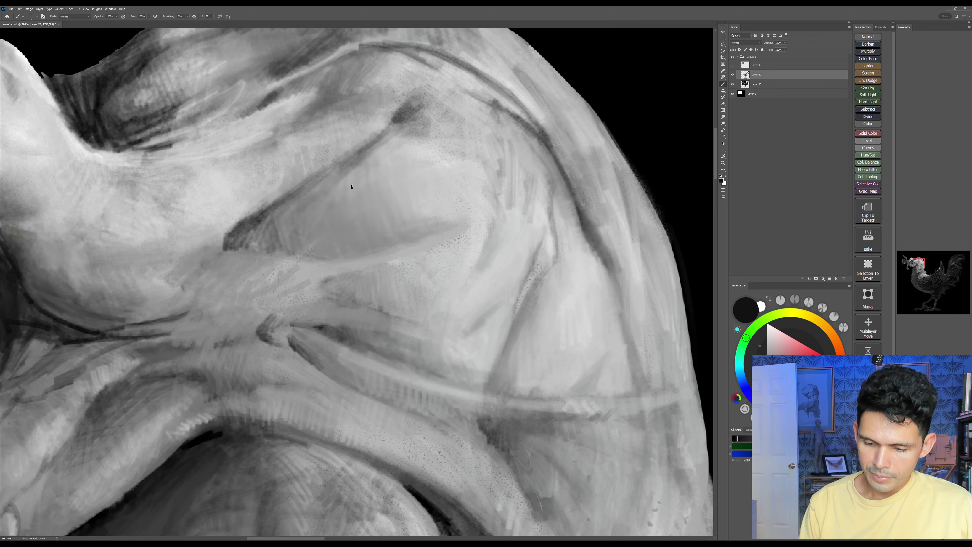
{"action": "left_click_drag", "start_coordinate": [360, 205], "coordinate": [368, 191]}
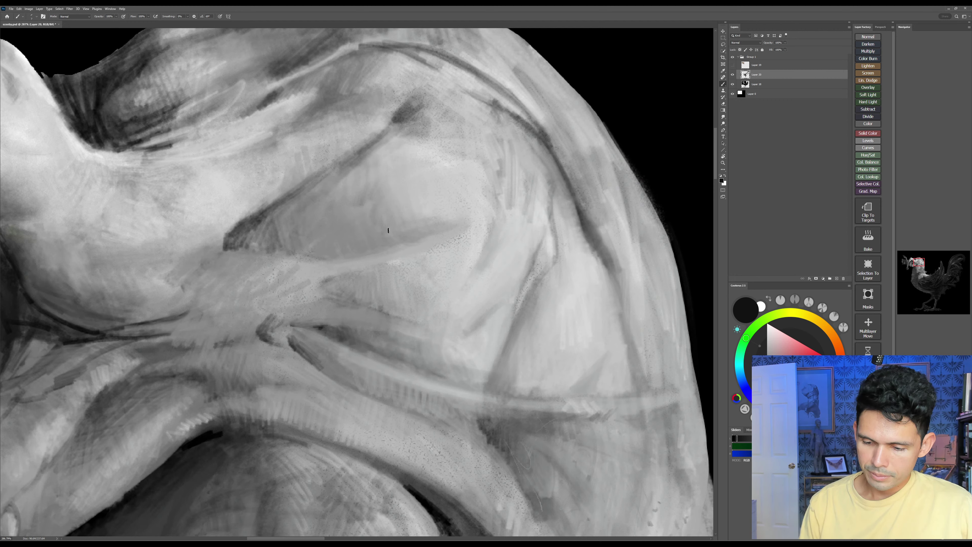
{"action": "mouse_move", "coordinate": [391, 230]}
{"action": "left_mouse_down"}
{"action": "mouse_move", "coordinate": [396, 219]}
{"action": "mouse_move", "coordinate": [430, 216]}
{"action": "left_mouse_up"}
{"action": "mouse_move", "coordinate": [432, 226]}
{"action": "left_mouse_down"}
{"action": "mouse_move", "coordinate": [438, 217]}
{"action": "mouse_move", "coordinate": [453, 224]}
{"action": "left_mouse_up"}
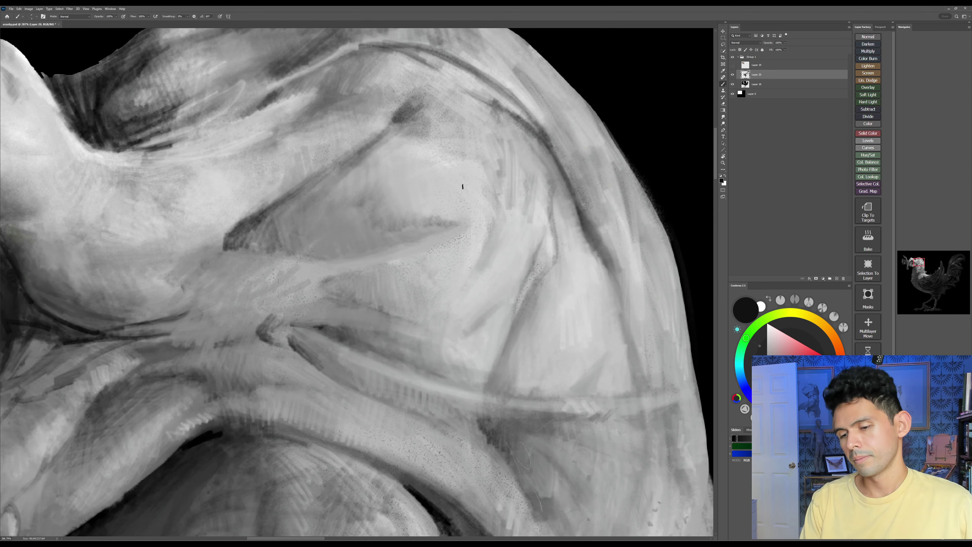
Step: Shade the upper part of the bulging throat below the jaw fold with short strokes of sampled mid and dark greys
{"action": "key", "text": "ctrl+space"}
{"action": "mouse_move", "coordinate": [505, 255]}
{"action": "left_mouse_down"}
{"action": "mouse_move", "coordinate": [484, 296]}
{"action": "mouse_move", "coordinate": [466, 190]}
{"action": "left_mouse_up"}
{"action": "key", "text": "ctrl+space"}
{"action": "left_click_drag", "start_coordinate": [450, 263], "coordinate": [479, 226]}
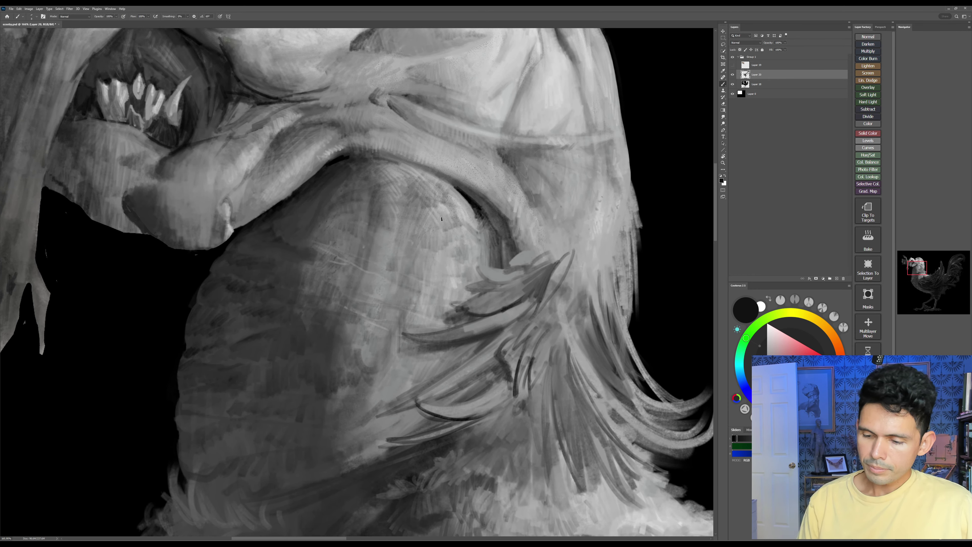
{"action": "left_click", "coordinate": [409, 191], "text": "alt"}
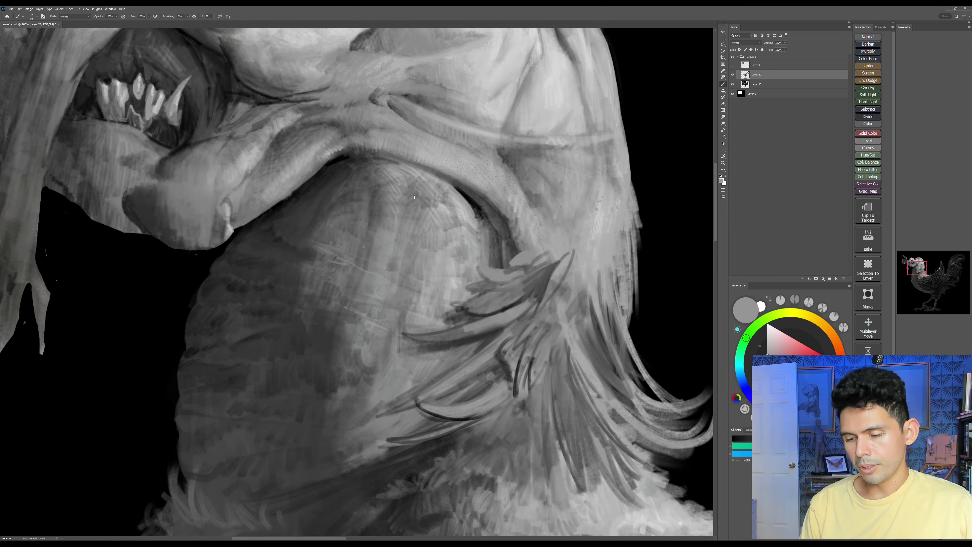
{"action": "left_click", "coordinate": [399, 240], "text": "alt"}
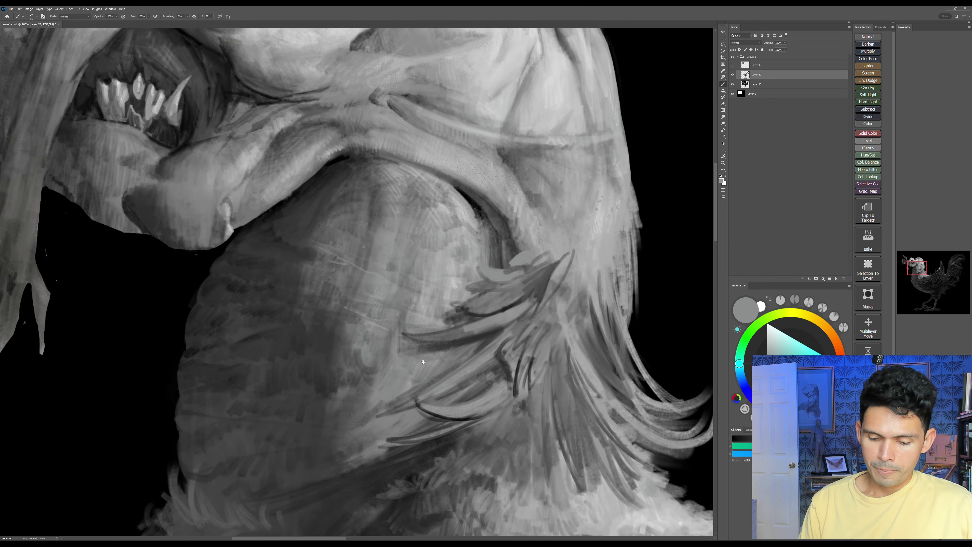
{"action": "left_click_drag", "start_coordinate": [423, 361], "coordinate": [419, 311]}
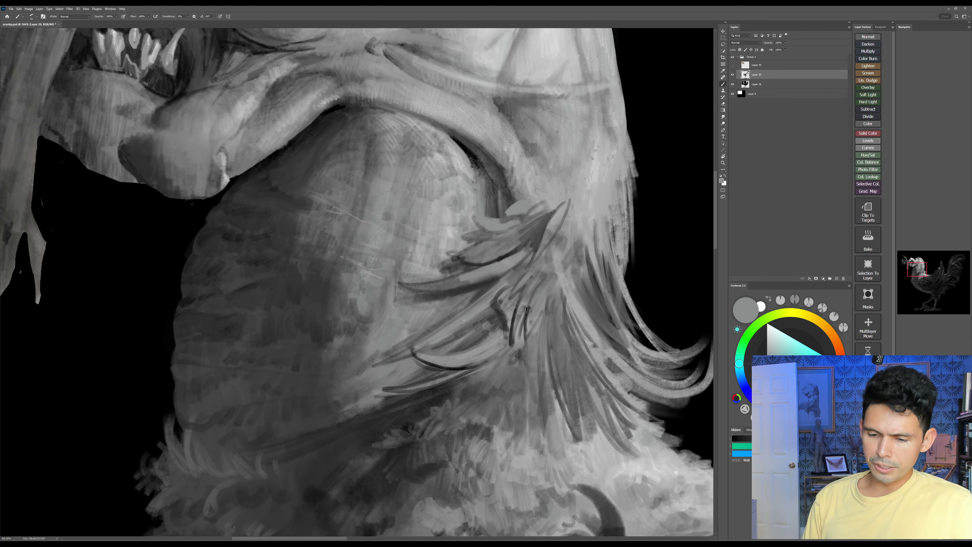
{"action": "left_click", "coordinate": [297, 180], "text": "alt"}
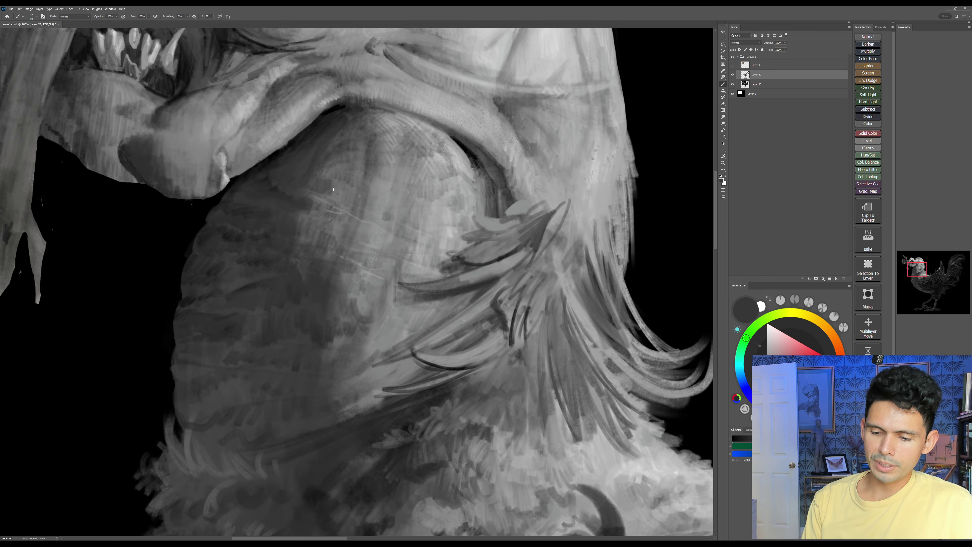
{"action": "left_click_drag", "start_coordinate": [334, 189], "coordinate": [345, 198]}
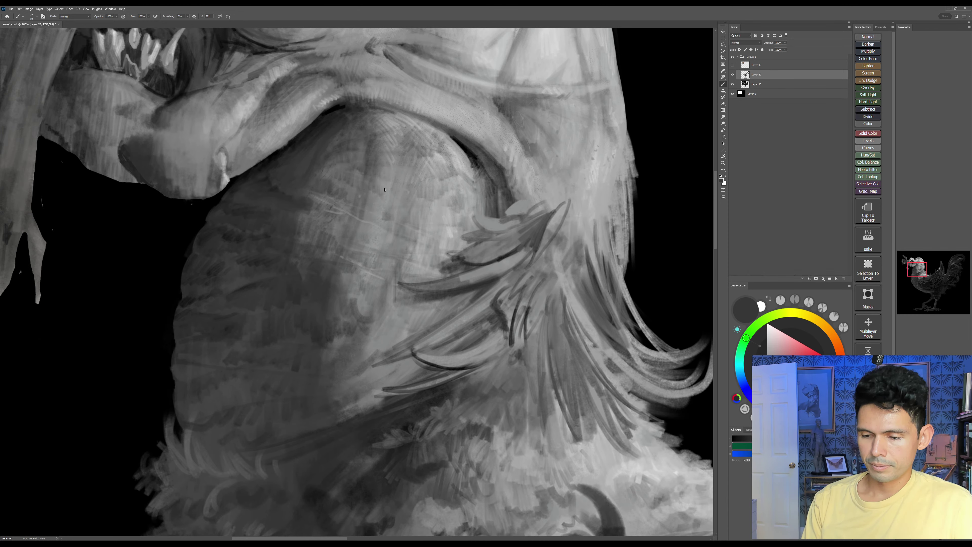
{"action": "left_click_drag", "start_coordinate": [384, 194], "coordinate": [384, 204]}
{"action": "left_click_drag", "start_coordinate": [387, 192], "coordinate": [388, 209]}
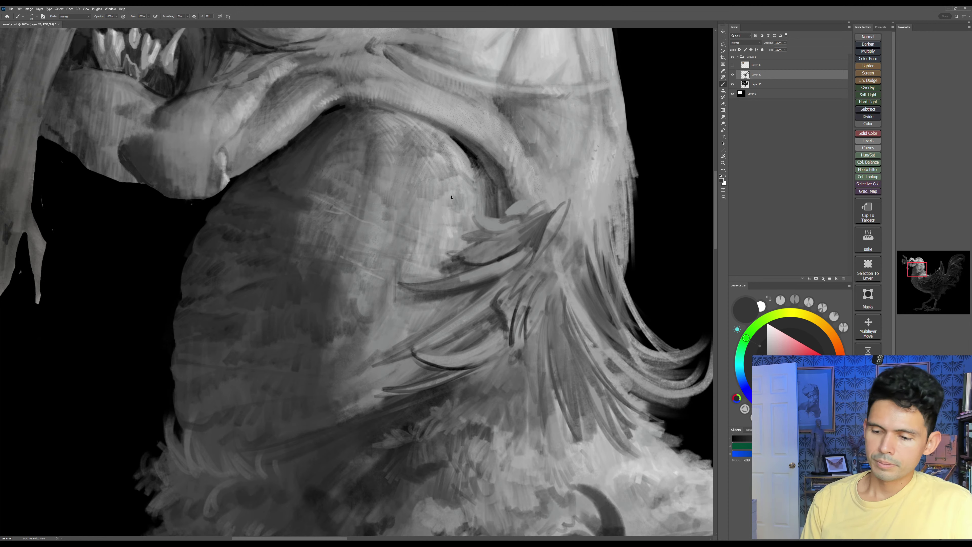
Step: Add a light grey stroke on the lit side of the bulging throat, then choose a lighter grey and a smaller brush
{"action": "left_click", "coordinate": [452, 197], "text": "alt"}
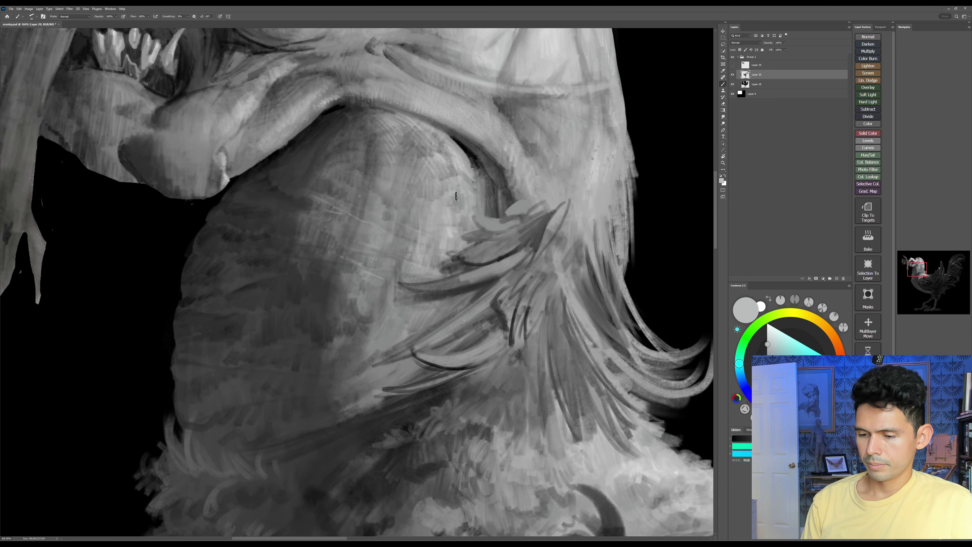
{"action": "mouse_move", "coordinate": [442, 194]}
{"action": "left_mouse_down"}
{"action": "mouse_move", "coordinate": [441, 208]}
{"action": "mouse_move", "coordinate": [431, 207]}
{"action": "left_mouse_up"}
{"action": "left_click", "coordinate": [768, 336]}
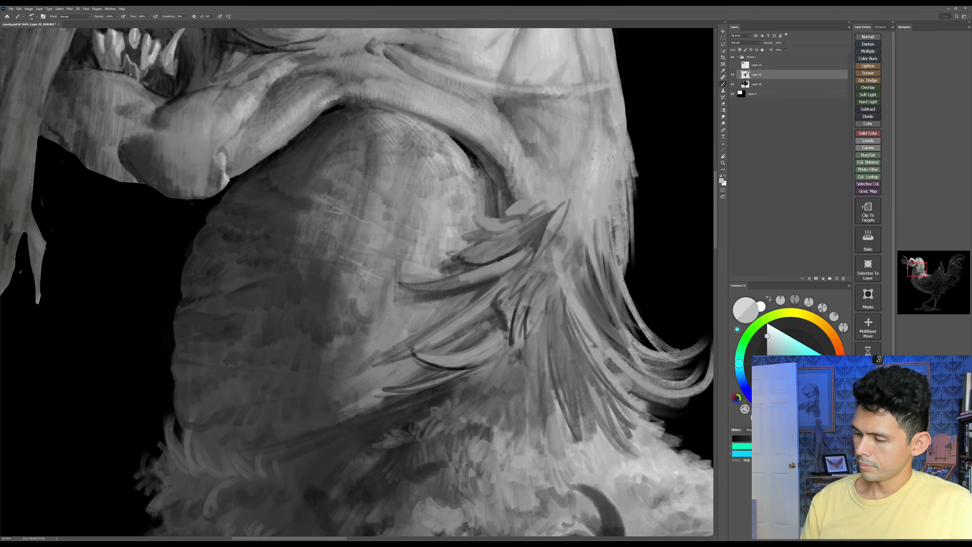
{"action": "left_click_drag", "start_coordinate": [768, 336], "coordinate": [767, 334]}
{"action": "key", "text": "bracketleft"}
{"action": "key", "text": "bracketleft"}
{"action": "key", "text": "bracketleft"}
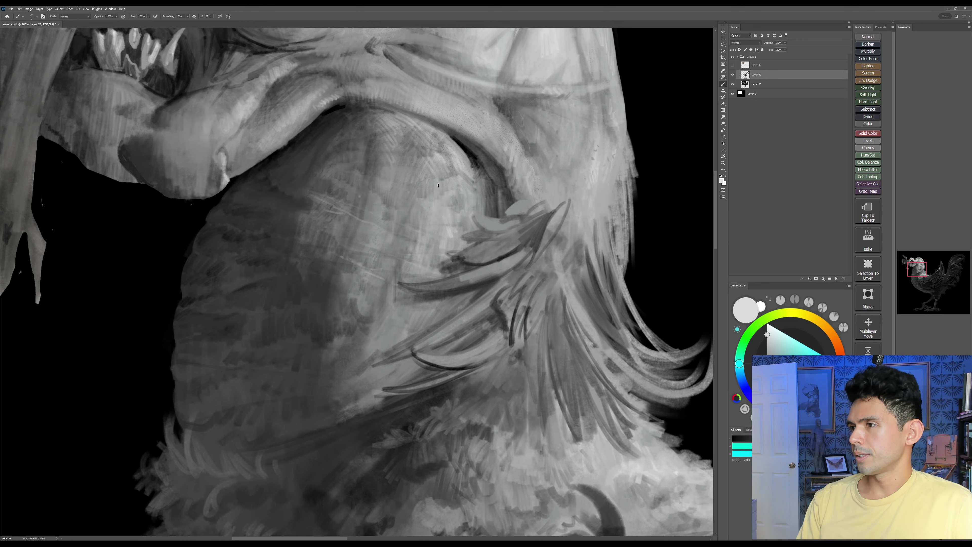
{"action": "key", "text": "ctrl+space"}
{"action": "left_click_drag", "start_coordinate": [457, 189], "coordinate": [425, 185]}
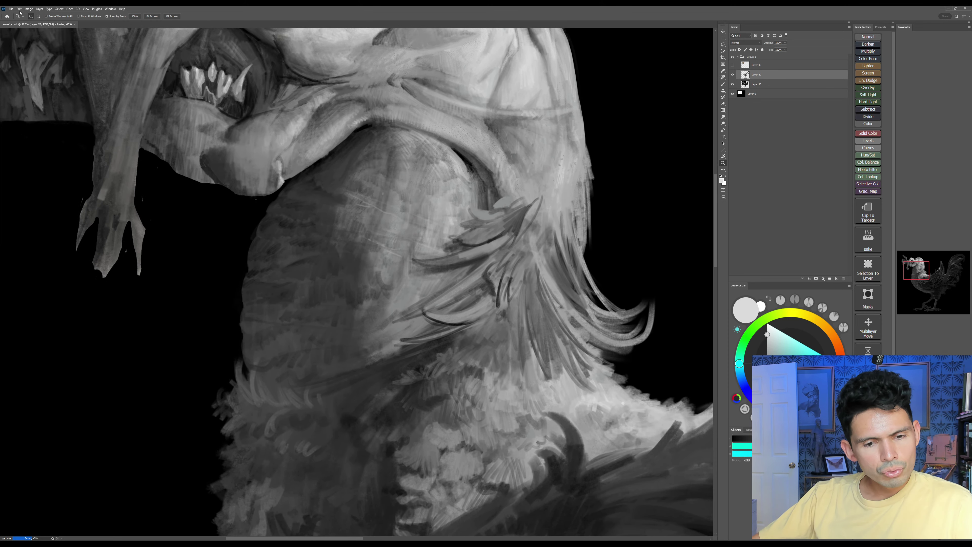
Step: Open the recent file cent.psd and look closely at the centaur's upper body
{"action": "left_click", "coordinate": [11, 9]}
{"action": "mouse_move", "coordinate": [34, 42]}
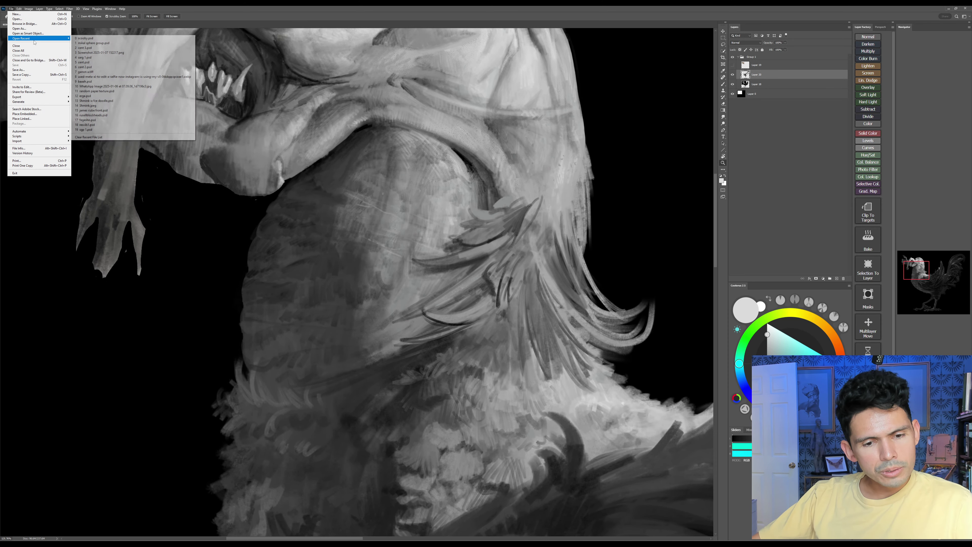
{"action": "left_click", "coordinate": [121, 63]}
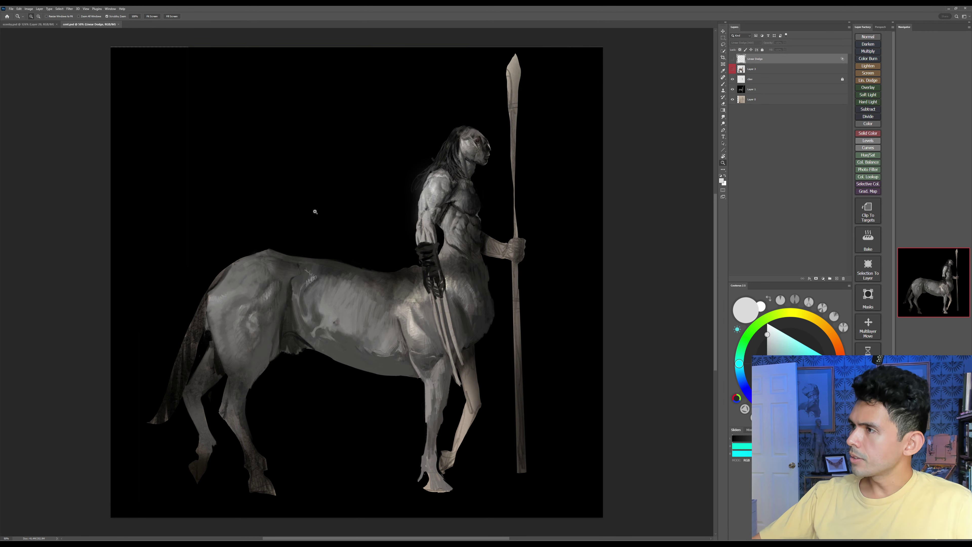
{"action": "left_click_drag", "start_coordinate": [315, 211], "coordinate": [326, 214]}
{"action": "left_click_drag", "start_coordinate": [432, 157], "coordinate": [382, 173]}
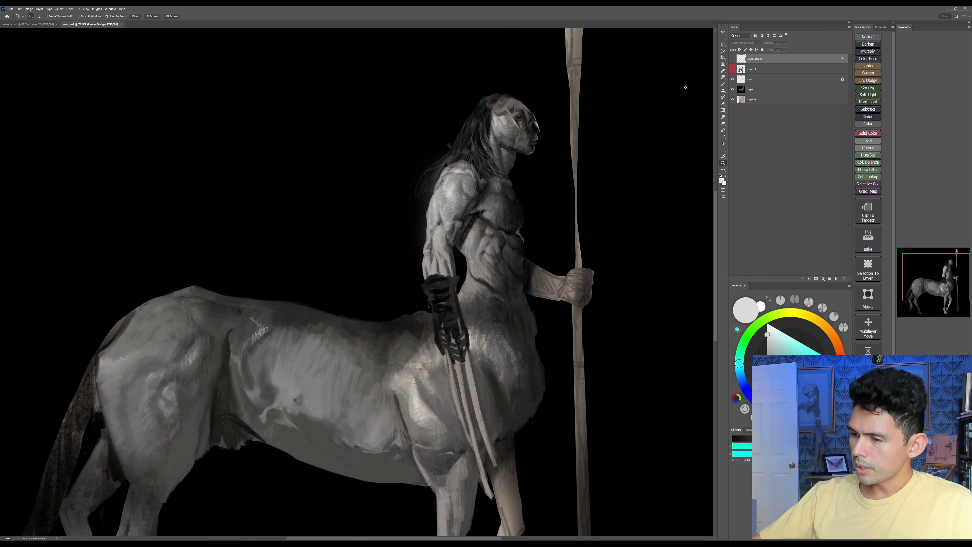
Step: Hide the centaur's painted layers to examine the original pencil sketch underneath
{"action": "left_click_drag", "start_coordinate": [733, 89], "coordinate": [733, 79]}
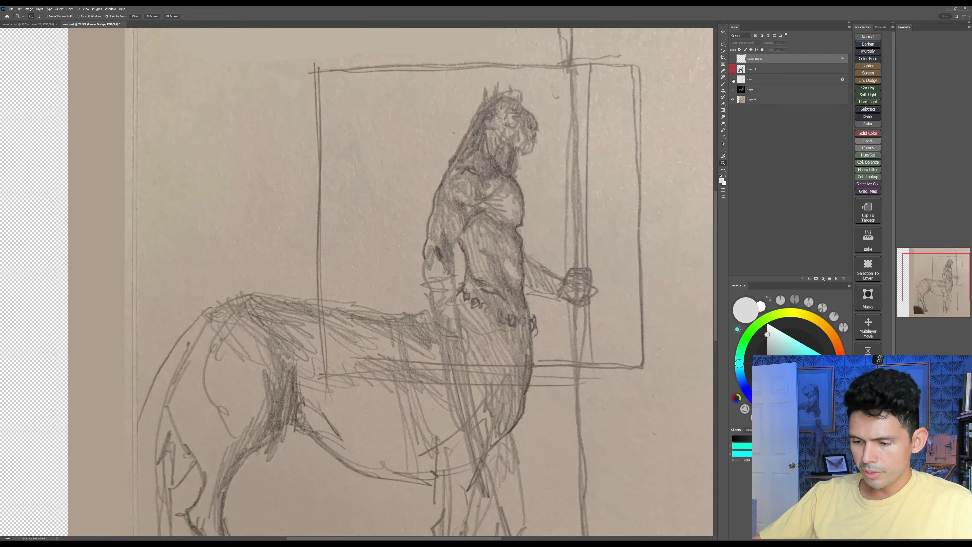
{"action": "left_click_drag", "start_coordinate": [603, 222], "coordinate": [529, 264]}
{"action": "left_click_drag", "start_coordinate": [527, 218], "coordinate": [535, 208]}
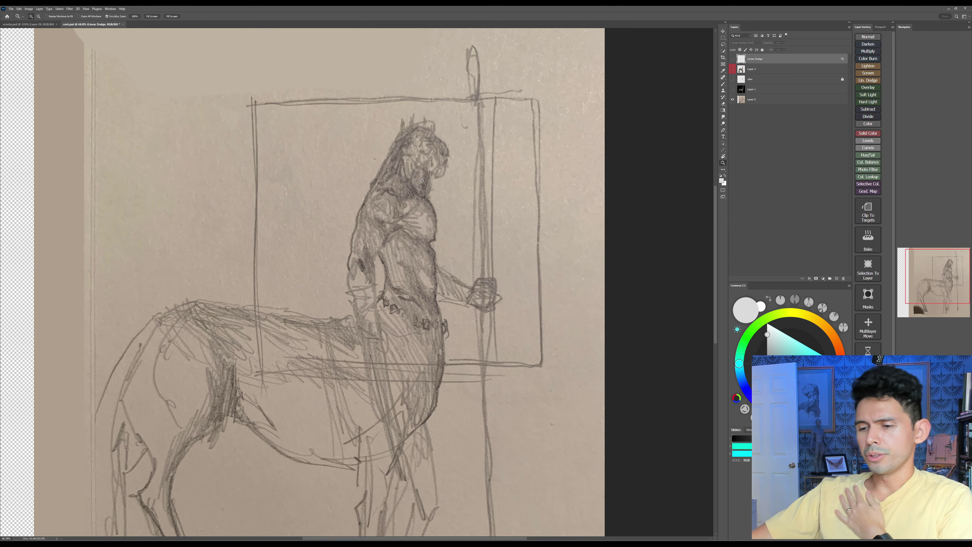
{"action": "left_click_drag", "start_coordinate": [437, 160], "coordinate": [431, 159]}
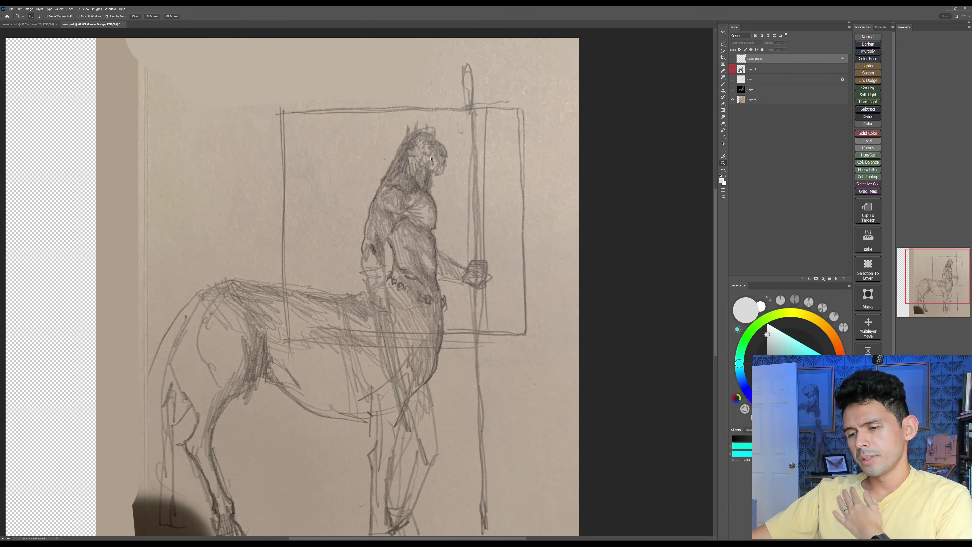
Step: Show the centaur's greyscale painting, its colour layer and the clawed-hand layer over the sketch for comparison
{"action": "left_click", "coordinate": [733, 89]}
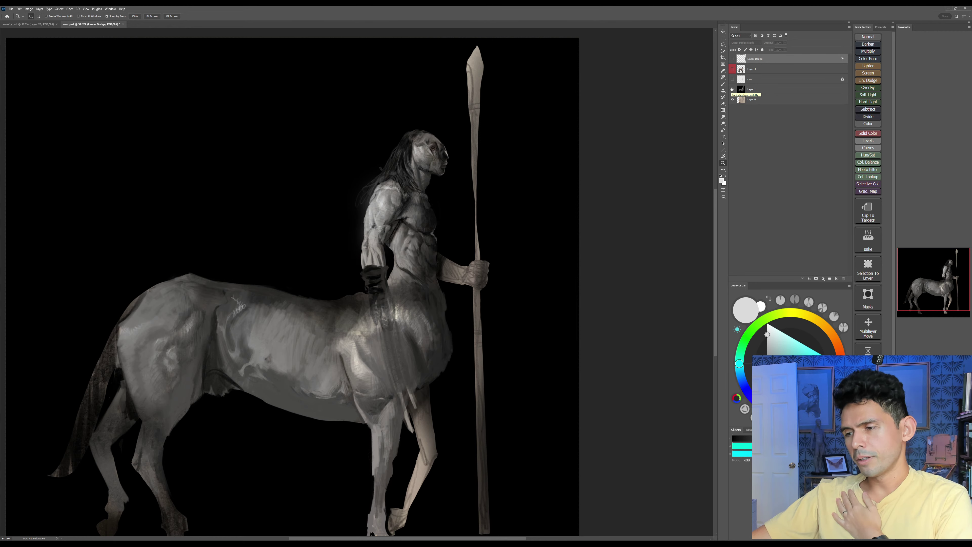
{"action": "left_click", "coordinate": [732, 69]}
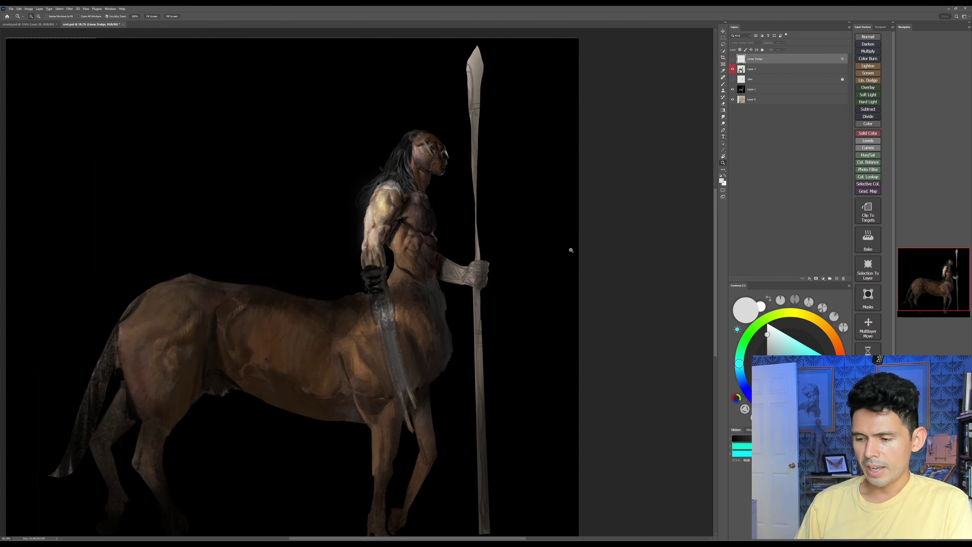
{"action": "left_click", "coordinate": [732, 79]}
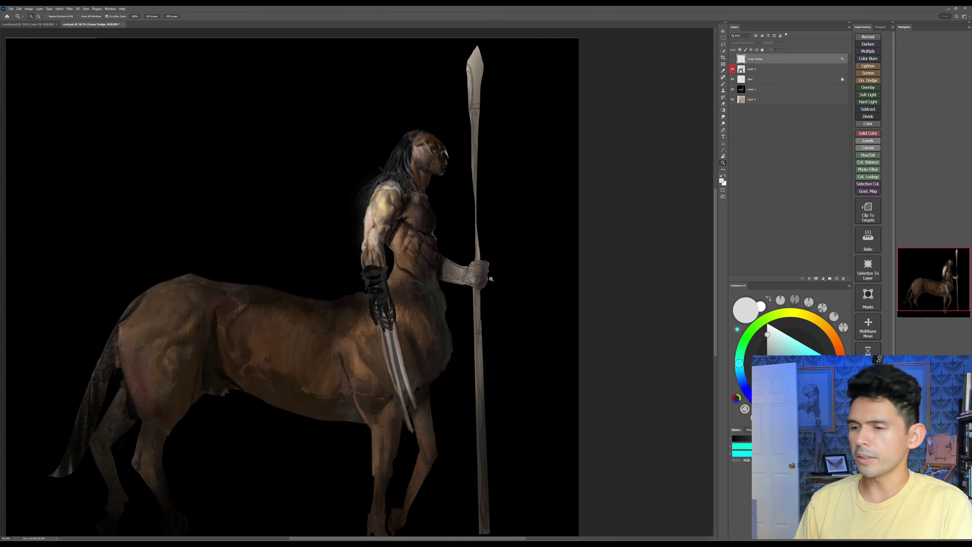
Step: Return to the rooster painting and add thin light grey highlights along the upper feathers overlapping the bulging throat
{"action": "left_click", "coordinate": [46, 24]}
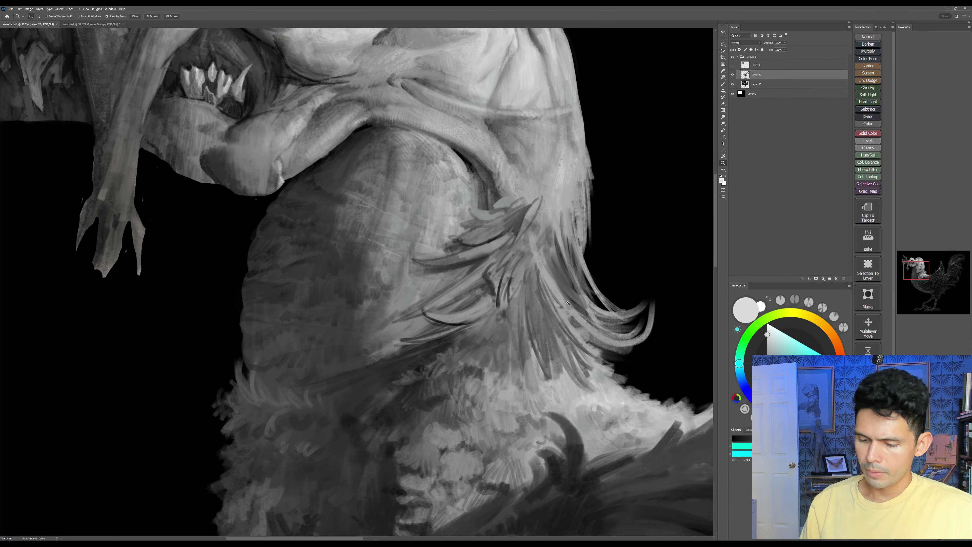
{"action": "mouse_move", "coordinate": [509, 253]}
{"action": "left_mouse_down"}
{"action": "mouse_move", "coordinate": [551, 251]}
{"action": "mouse_move", "coordinate": [511, 230]}
{"action": "left_mouse_up"}
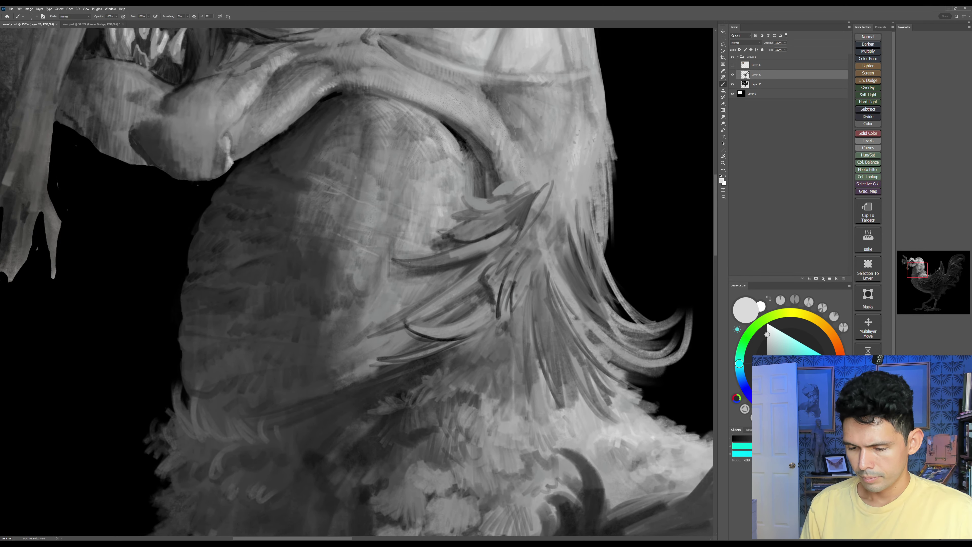
{"action": "mouse_move", "coordinate": [406, 263]}
{"action": "left_mouse_down"}
{"action": "mouse_move", "coordinate": [490, 251]}
{"action": "mouse_move", "coordinate": [466, 252]}
{"action": "mouse_move", "coordinate": [478, 243]}
{"action": "mouse_move", "coordinate": [456, 236]}
{"action": "mouse_move", "coordinate": [475, 239]}
{"action": "left_mouse_up"}
{"action": "key", "text": "["}
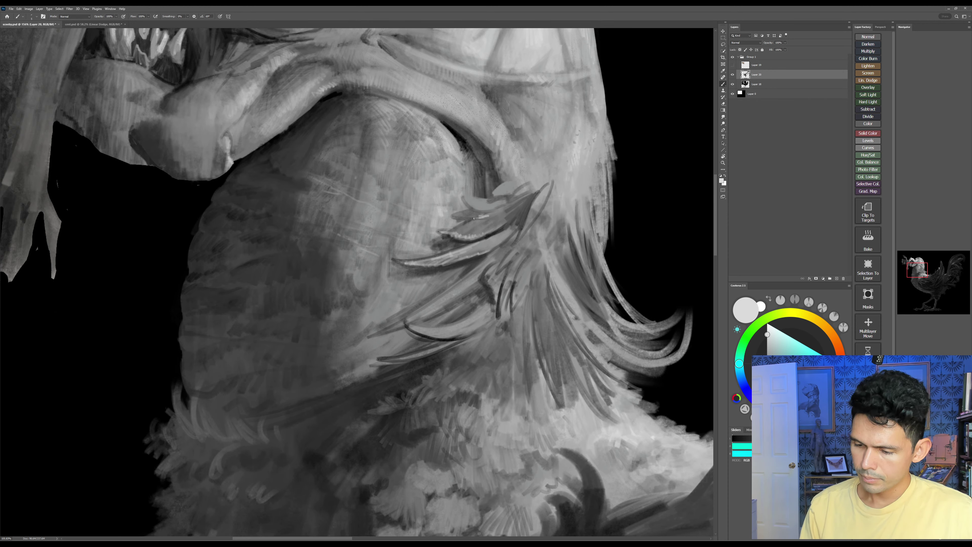
{"action": "left_click_drag", "start_coordinate": [464, 218], "coordinate": [489, 215]}
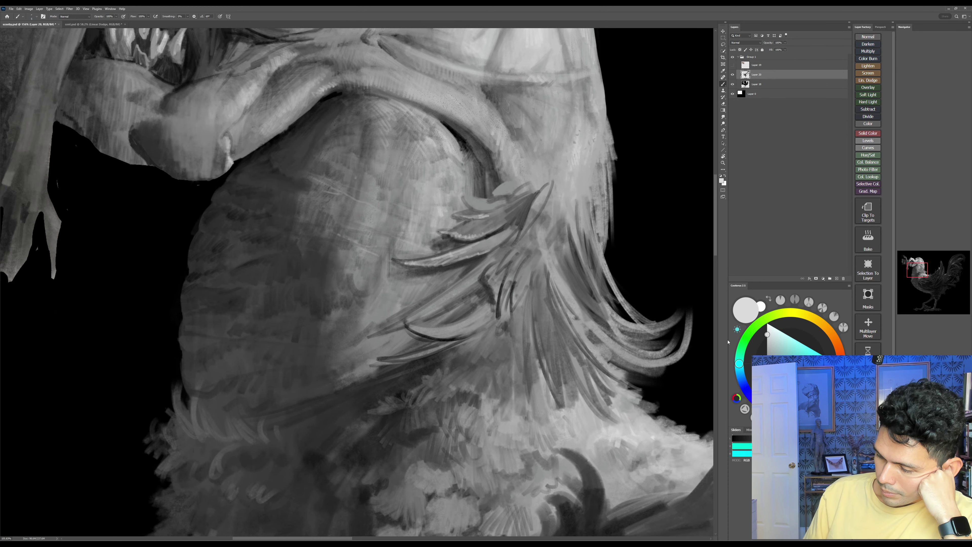
Step: Refine the dark gaps between the middle feathers beside the throat with near-black and sampled greys
{"action": "key", "text": "d"}
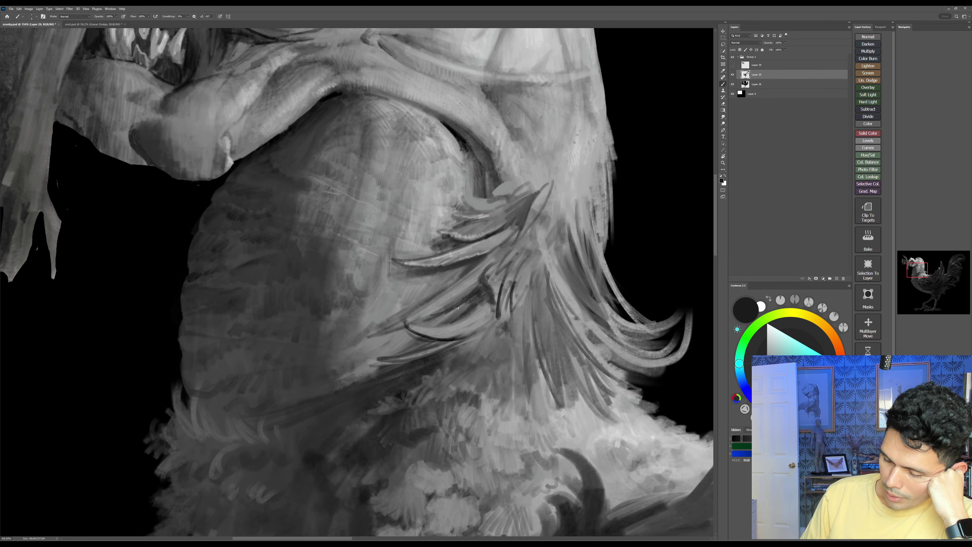
{"action": "left_click", "coordinate": [445, 313], "text": "alt"}
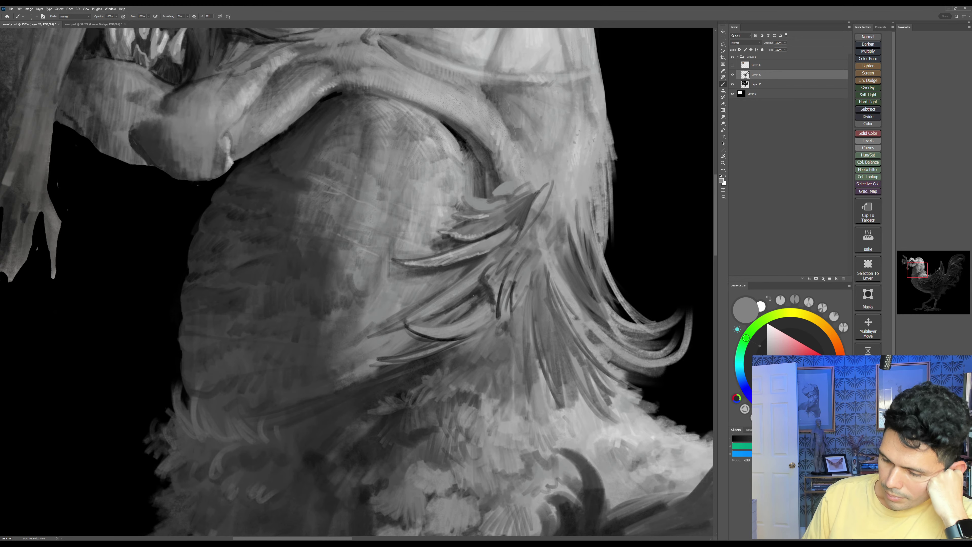
{"action": "right_click", "coordinate": [477, 291]}
{"action": "left_click", "coordinate": [478, 290]}
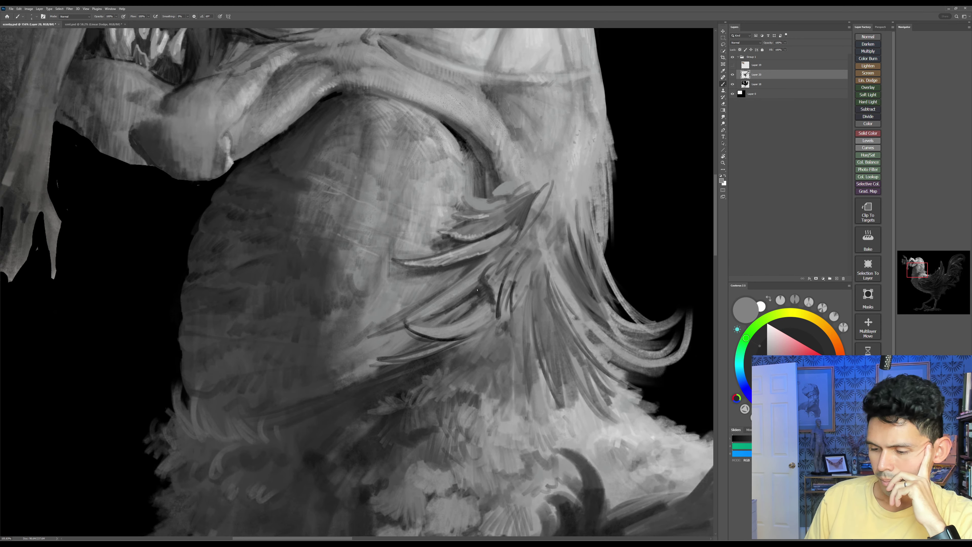
{"action": "left_click", "coordinate": [481, 290], "text": "alt"}
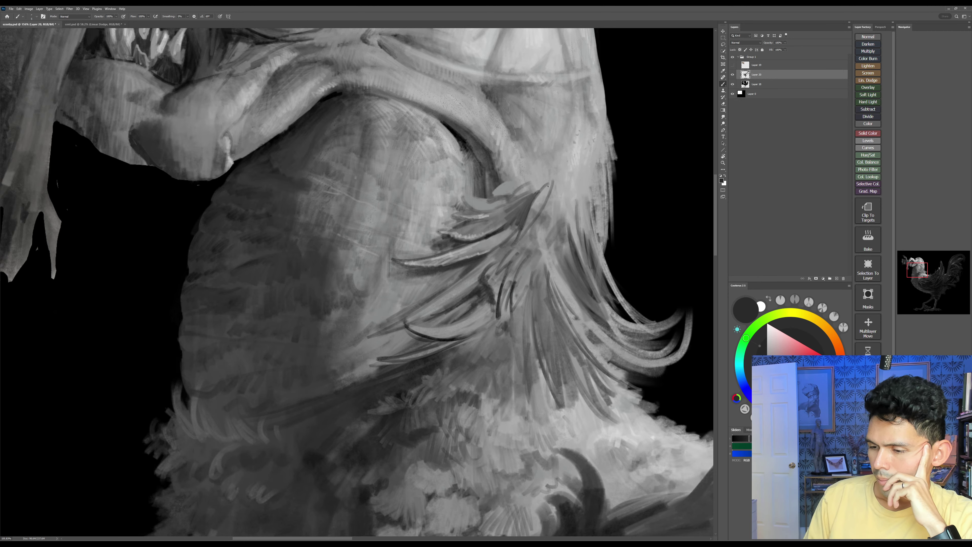
Step: Paint sampled light grey over the pointed root of the top feather tuft to blend it into the neck
{"action": "left_click", "coordinate": [539, 192], "text": "alt"}
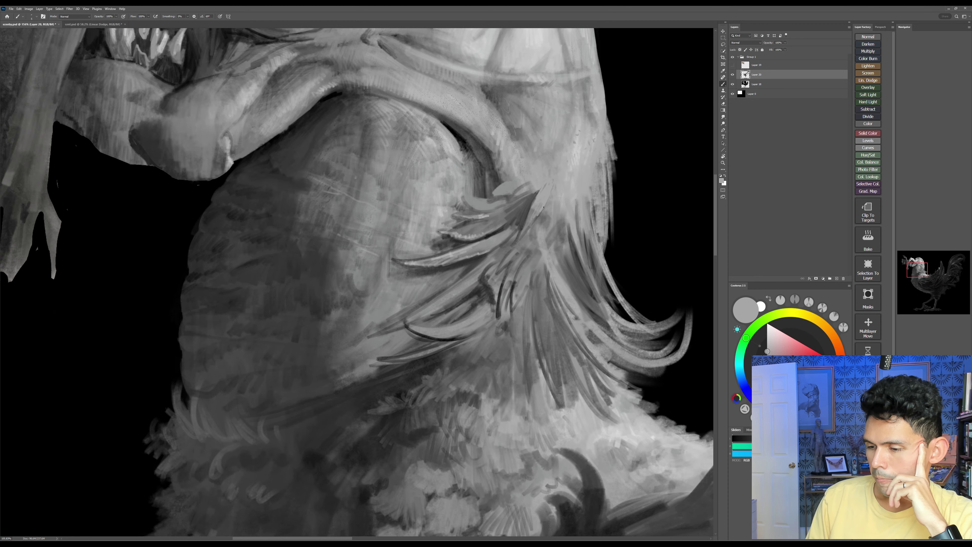
{"action": "mouse_move", "coordinate": [540, 189]}
{"action": "left_mouse_down"}
{"action": "mouse_move", "coordinate": [535, 201]}
{"action": "mouse_move", "coordinate": [508, 202]}
{"action": "left_mouse_up"}
{"action": "mouse_move", "coordinate": [509, 200]}
{"action": "left_mouse_down"}
{"action": "mouse_move", "coordinate": [530, 191]}
{"action": "mouse_move", "coordinate": [493, 191]}
{"action": "left_mouse_up"}
{"action": "left_click_drag", "start_coordinate": [505, 182], "coordinate": [492, 191]}
Step: Darken the small pocket beneath the top feather tuft with sampled dark grey and black
{"action": "left_click", "coordinate": [515, 180], "text": "alt"}
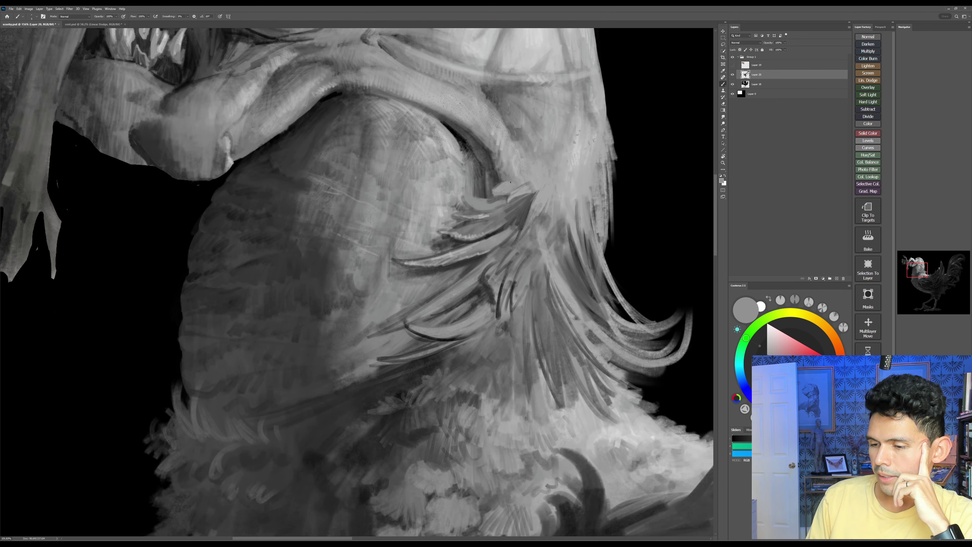
{"action": "left_click", "coordinate": [494, 184], "text": "alt"}
{"action": "left_click_drag", "start_coordinate": [496, 194], "coordinate": [506, 195]}
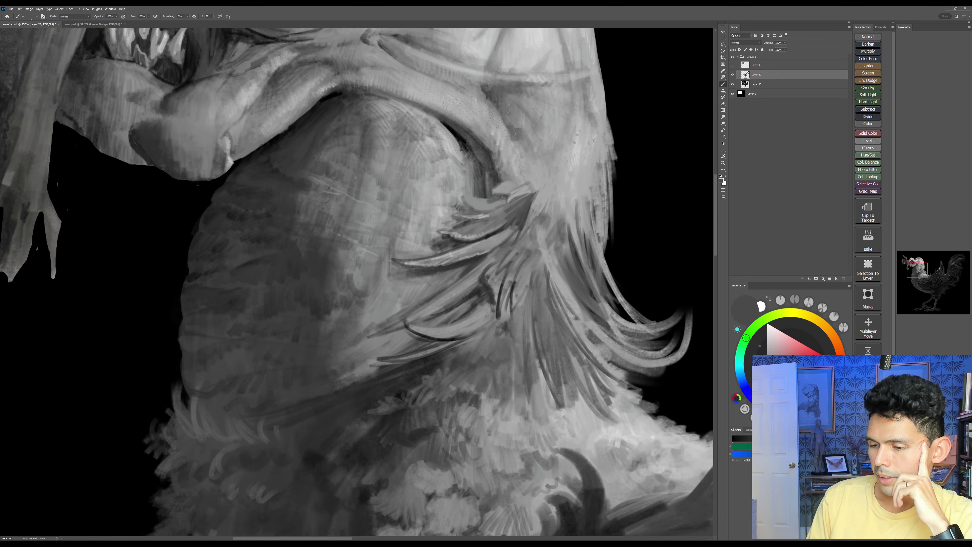
{"action": "left_click", "coordinate": [635, 178], "text": "alt"}
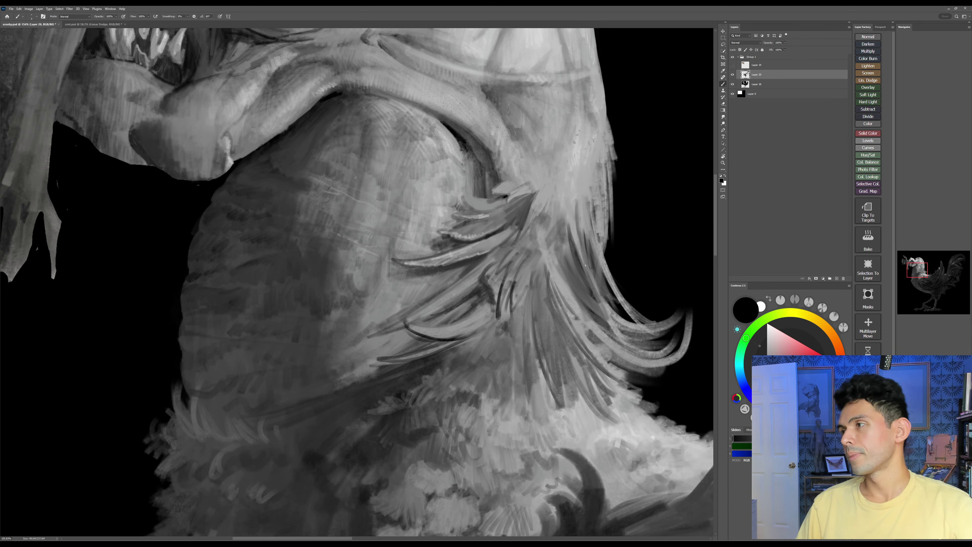
Step: Blend the shadowed side of the bulging throat into its mid-tones with sampled dark greys
{"action": "mouse_move", "coordinate": [582, 322]}
{"action": "left_mouse_down"}
{"action": "mouse_move", "coordinate": [568, 355]}
{"action": "mouse_move", "coordinate": [575, 349]}
{"action": "left_mouse_up"}
{"action": "key", "text": "r"}
{"action": "left_click_drag", "start_coordinate": [263, 314], "coordinate": [275, 337]}
{"action": "left_click_drag", "start_coordinate": [275, 337], "coordinate": [365, 289]}
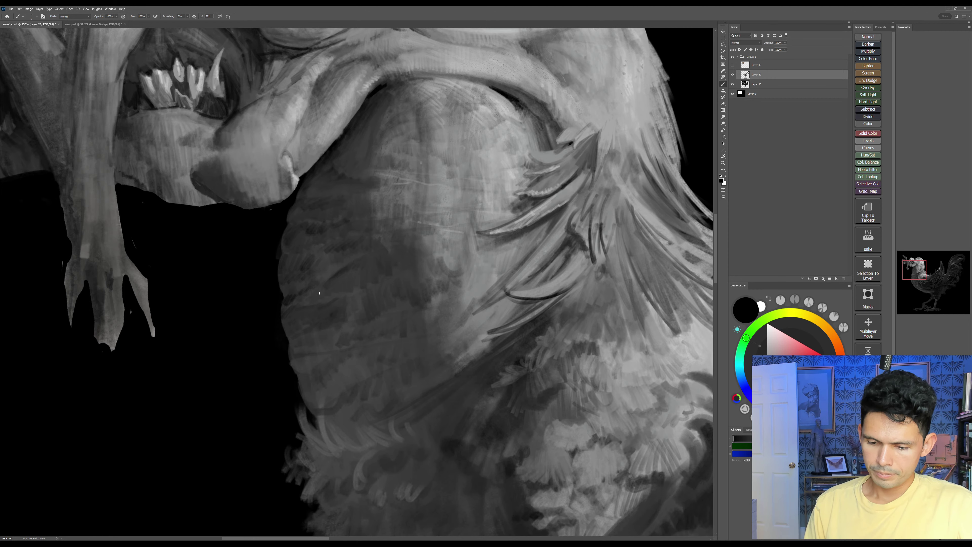
{"action": "key", "text": "Escape"}
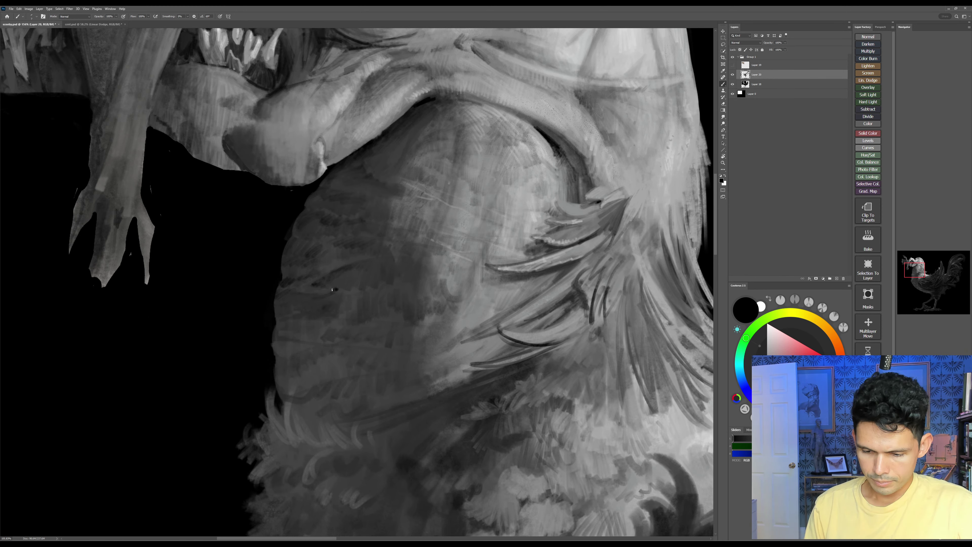
{"action": "left_click", "coordinate": [305, 302], "text": "alt"}
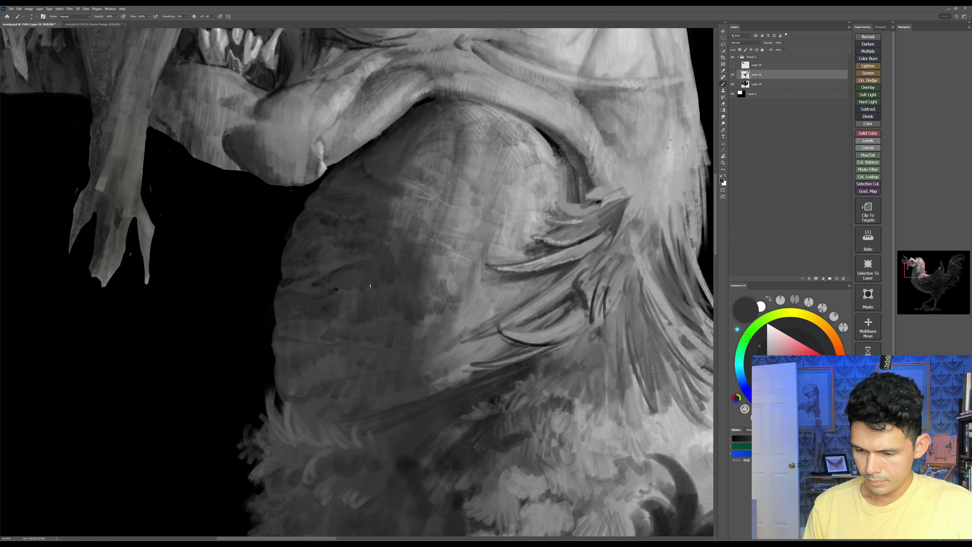
{"action": "left_click", "coordinate": [413, 254], "text": "alt"}
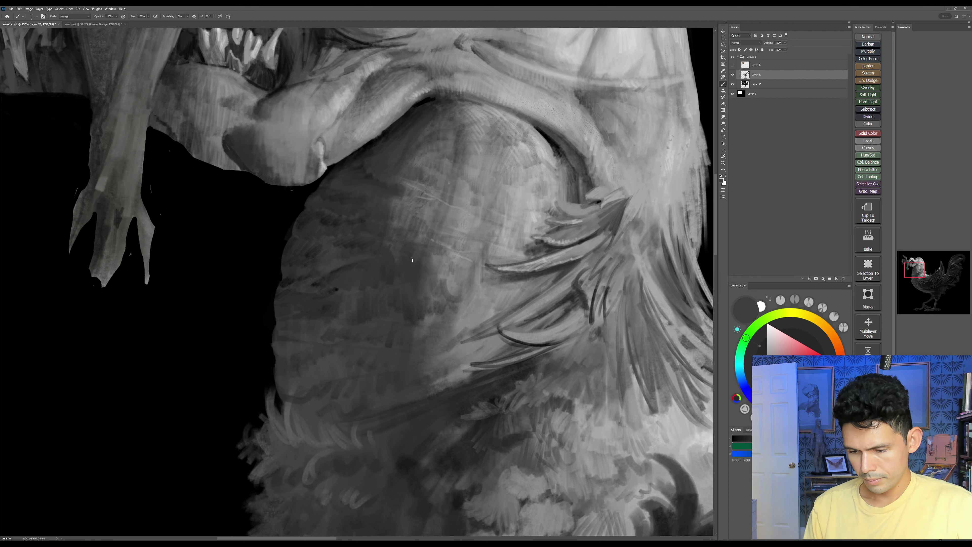
{"action": "left_click", "coordinate": [387, 246], "text": "alt"}
{"action": "key", "text": "bracketleft"}
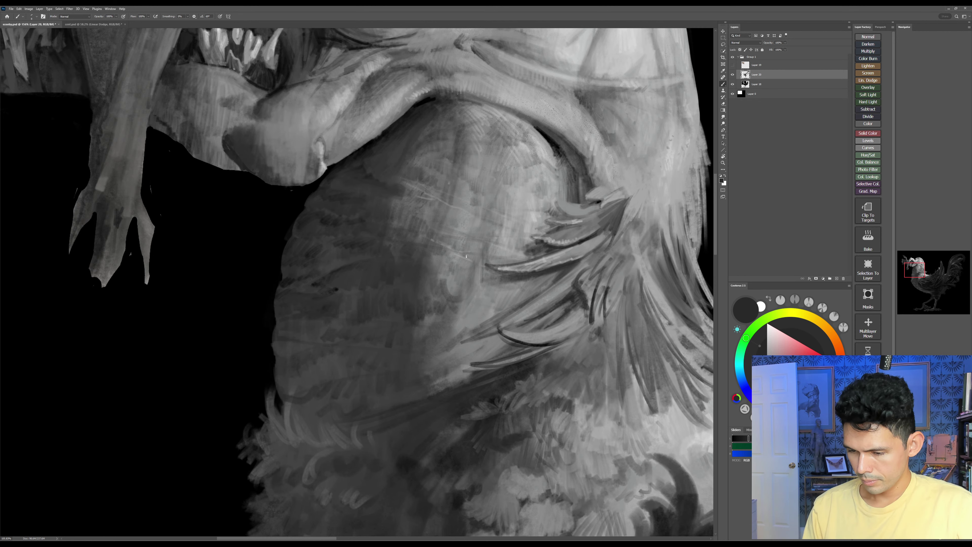
Step: Touch up the wrinkles on the lit side of the throat with small dark grey and sampled light grey strokes
{"action": "left_click_drag", "start_coordinate": [466, 256], "coordinate": [469, 256]}
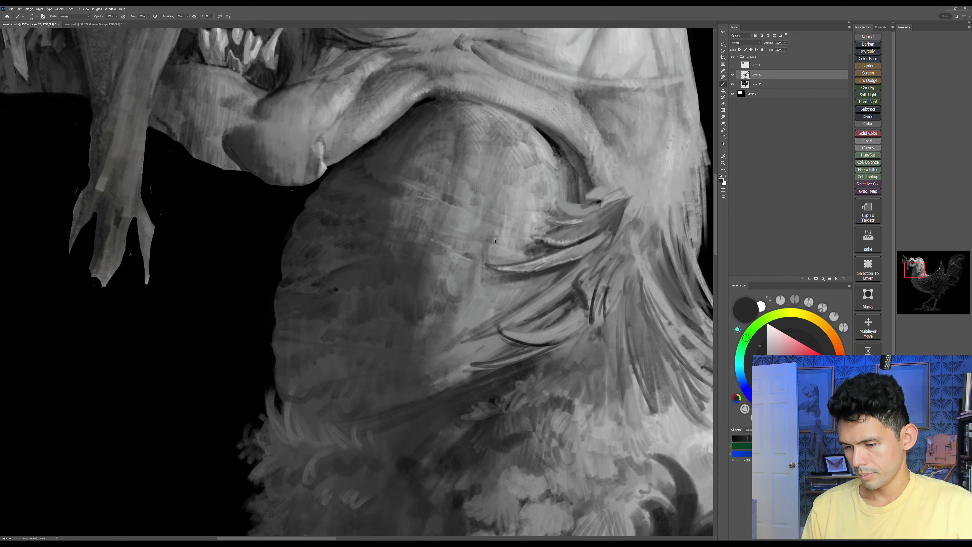
{"action": "left_click_drag", "start_coordinate": [556, 265], "coordinate": [477, 297]}
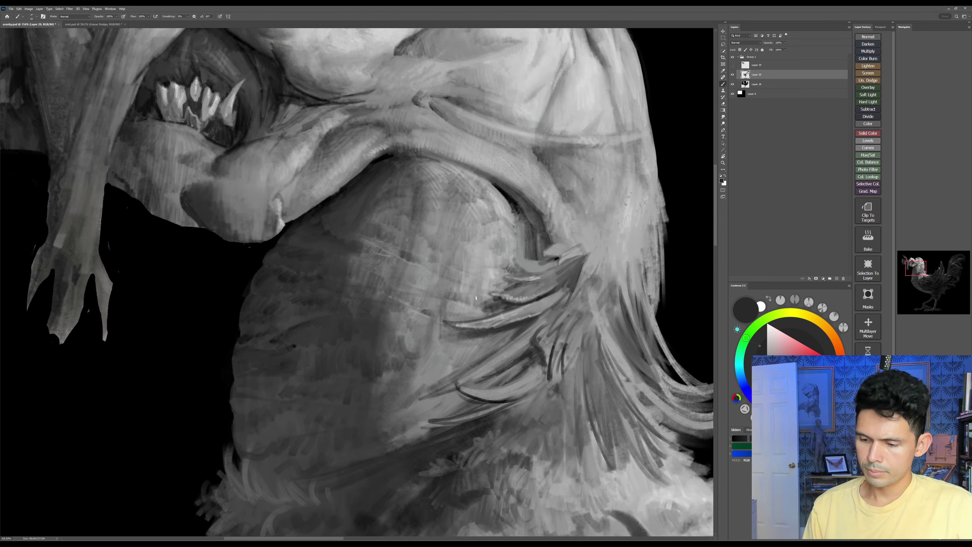
{"action": "left_click", "coordinate": [494, 276], "text": "alt"}
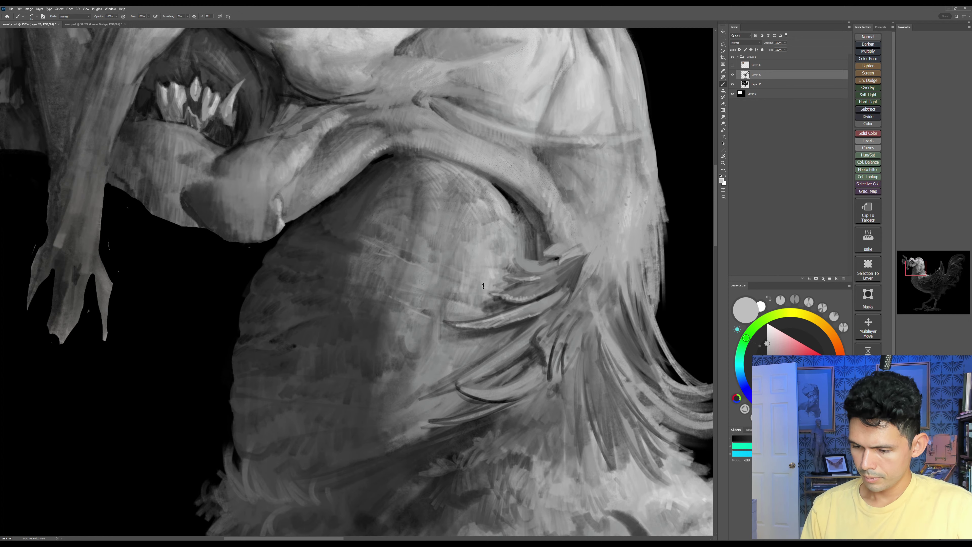
{"action": "mouse_move", "coordinate": [469, 252]}
{"action": "left_mouse_down"}
{"action": "mouse_move", "coordinate": [468, 272]}
{"action": "mouse_move", "coordinate": [458, 260]}
{"action": "left_mouse_up"}
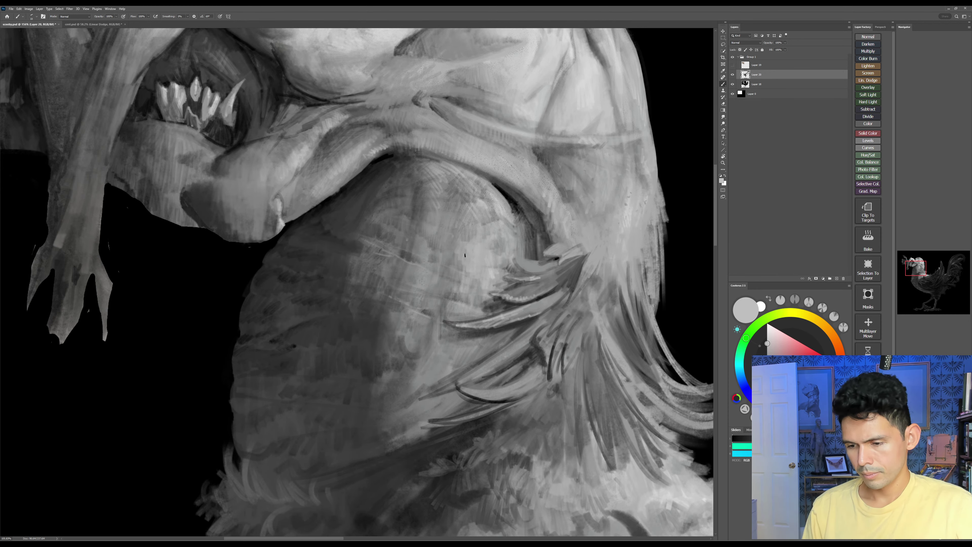
{"action": "key", "text": "bracketleft"}
{"action": "key", "text": "bracketleft"}
{"action": "key", "text": "bracketleft"}
{"action": "key", "text": "bracketleft"}
{"action": "key", "text": "bracketleft"}
{"action": "key", "text": "bracketleft"}
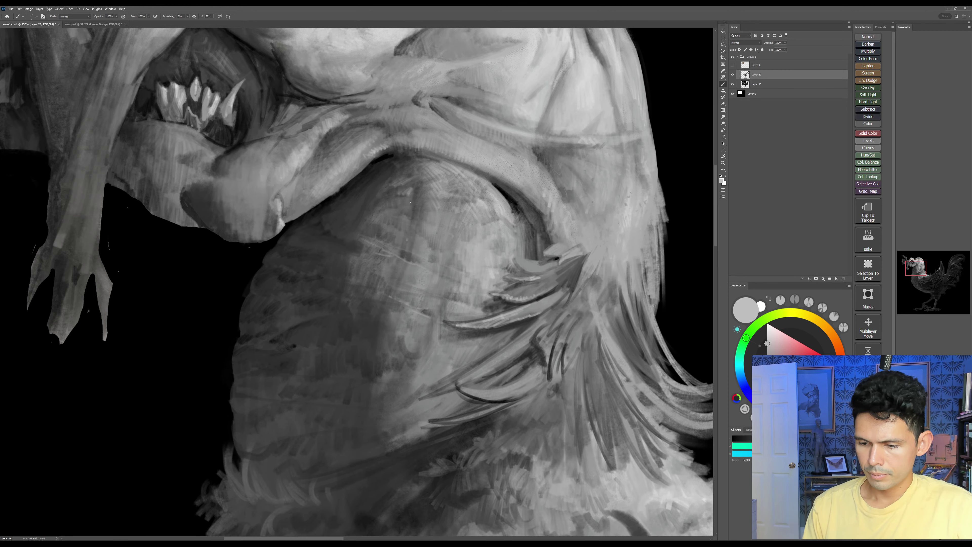
Step: Show the hidden colour layer above the greyscale painting and choose a brownish orange as the painting colour
{"action": "key", "text": "z"}
{"action": "left_click_drag", "start_coordinate": [460, 292], "coordinate": [413, 303]}
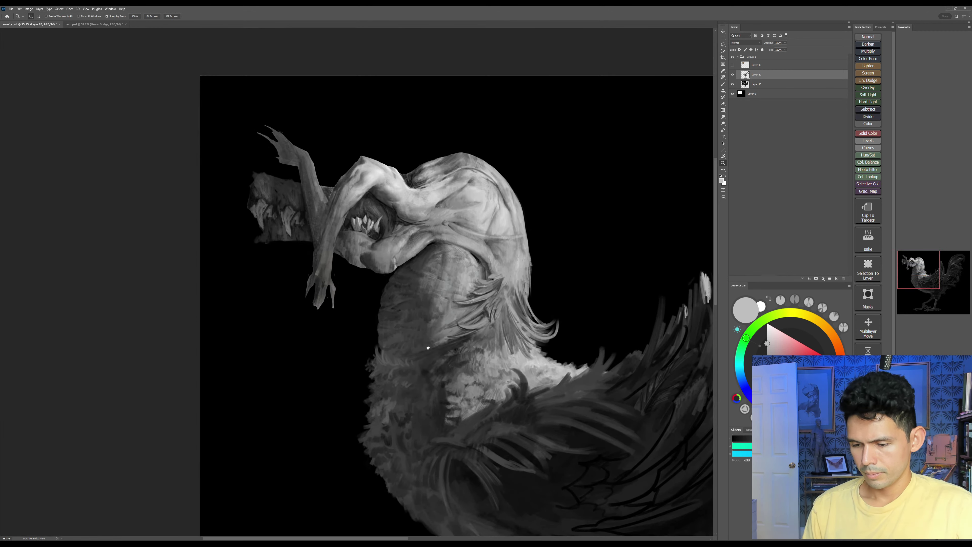
{"action": "left_click_drag", "start_coordinate": [429, 349], "coordinate": [414, 334]}
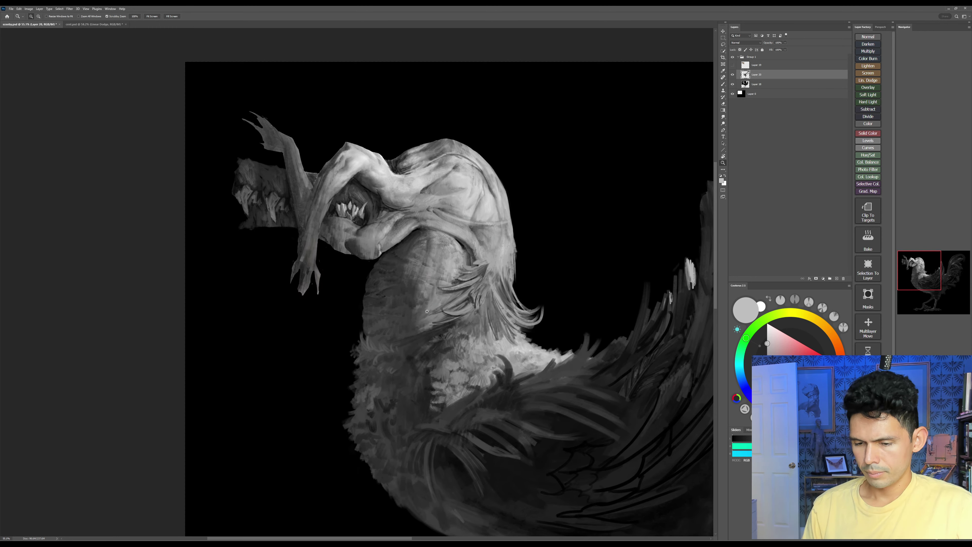
{"action": "left_click", "coordinate": [732, 66]}
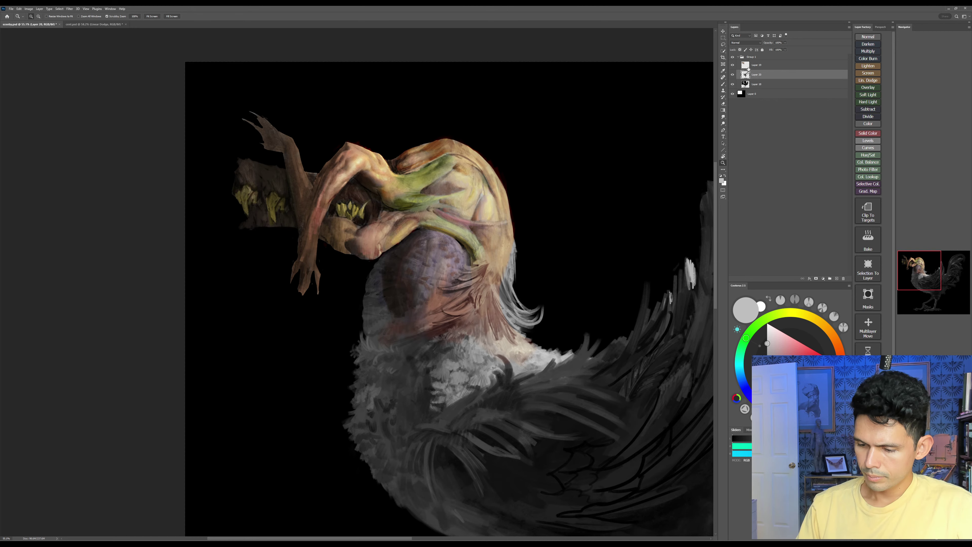
{"action": "left_click_drag", "start_coordinate": [570, 328], "coordinate": [554, 299]}
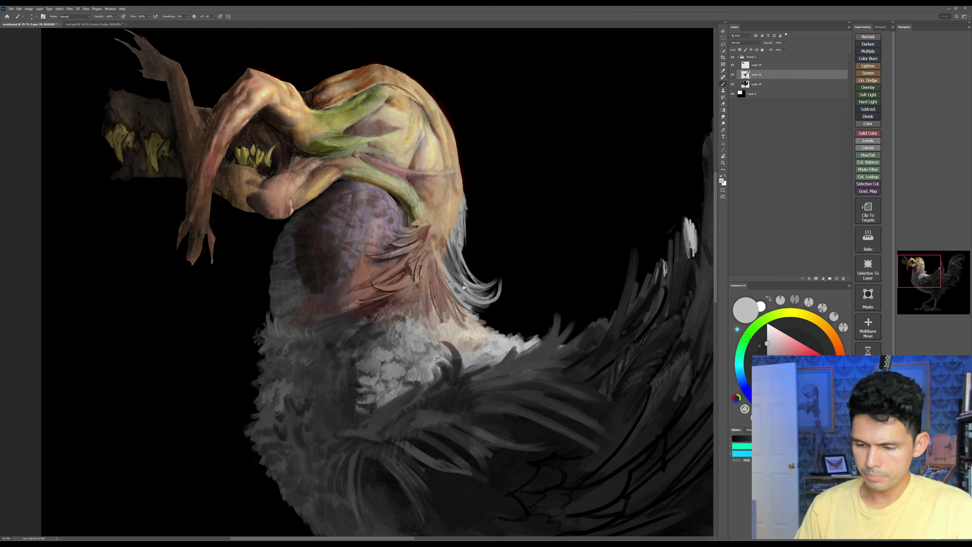
{"action": "left_click_drag", "start_coordinate": [788, 374], "coordinate": [785, 385]}
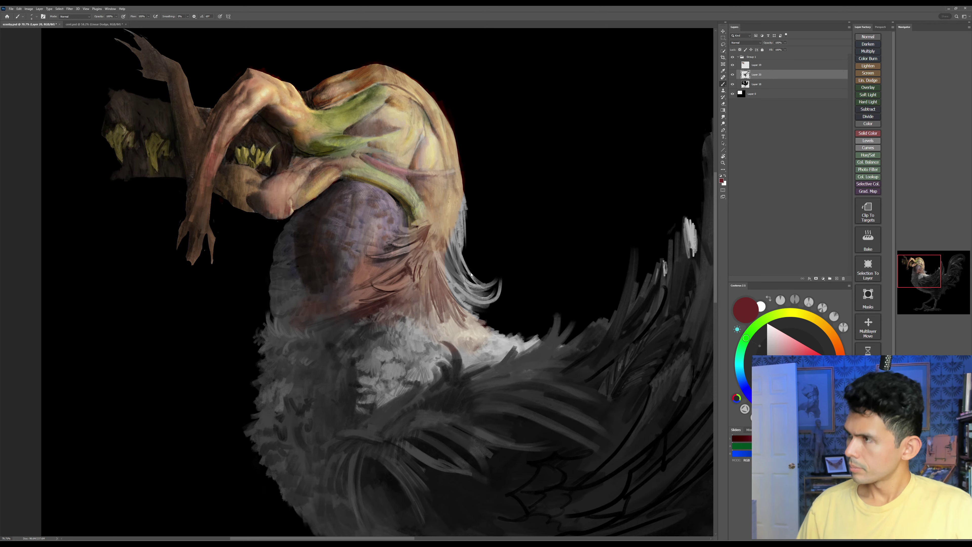
{"action": "left_click_drag", "start_coordinate": [835, 338], "coordinate": [831, 333]}
{"action": "left_click", "coordinate": [796, 379]}
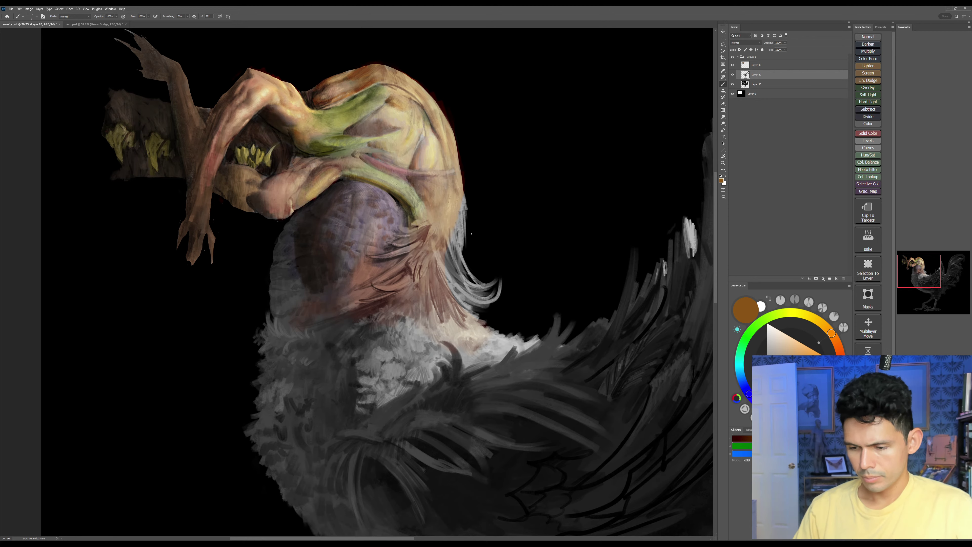
Step: Erase the reddish colour over the neck feathers and chest on the top colour layer with a much larger eraser
{"action": "key", "text": "e"}
{"action": "right_click", "coordinate": [477, 251]}
{"action": "double_click", "coordinate": [539, 380]}
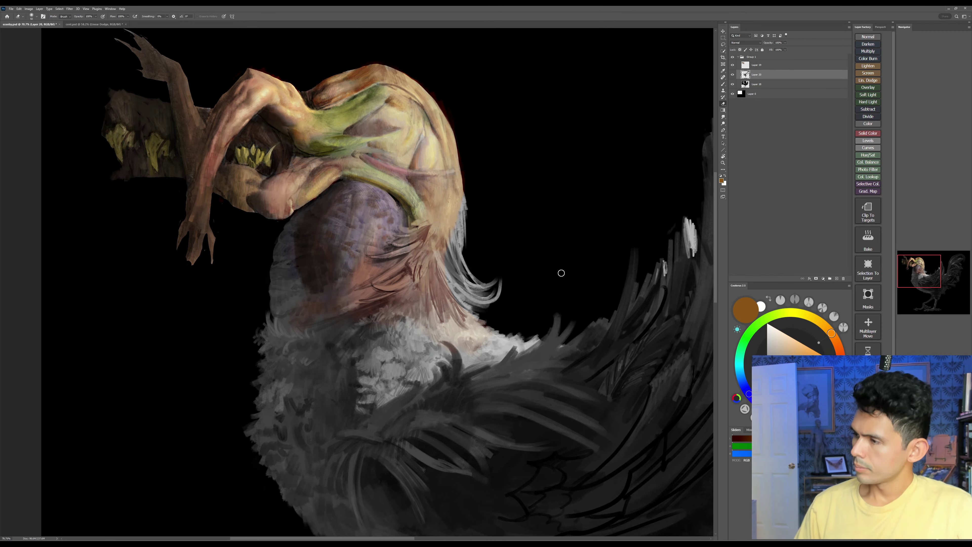
{"action": "key", "text": "bracketright"}
{"action": "key", "text": "bracketright"}
{"action": "key", "text": "bracketright"}
{"action": "key", "text": "bracketright"}
{"action": "key", "text": "bracketright"}
{"action": "key", "text": "bracketright"}
{"action": "key", "text": "bracketright"}
{"action": "key", "text": "bracketright"}
{"action": "key", "text": "bracketright"}
{"action": "key", "text": "bracketright"}
{"action": "key", "text": "bracketright"}
{"action": "key", "text": "bracketright"}
{"action": "key", "text": "bracketright"}
{"action": "key", "text": "bracketright"}
{"action": "key", "text": "bracketright"}
{"action": "mouse_move", "coordinate": [460, 265]}
{"action": "left_mouse_down"}
{"action": "mouse_move", "coordinate": [423, 280]}
{"action": "mouse_move", "coordinate": [437, 296]}
{"action": "mouse_move", "coordinate": [387, 300]}
{"action": "mouse_move", "coordinate": [449, 247]}
{"action": "mouse_move", "coordinate": [441, 271]}
{"action": "mouse_move", "coordinate": [450, 236]}
{"action": "mouse_move", "coordinate": [438, 276]}
{"action": "mouse_move", "coordinate": [470, 230]}
{"action": "mouse_move", "coordinate": [458, 257]}
{"action": "left_mouse_up"}
{"action": "key", "text": "ctrl+z"}
{"action": "left_click", "coordinate": [752, 67]}
{"action": "key", "text": "z"}
{"action": "left_click_drag", "start_coordinate": [465, 217], "coordinate": [515, 218]}
Step: Glaze brownish orange over the roots and upper strands of the neck feathers beside the throat
{"action": "key", "text": "b"}
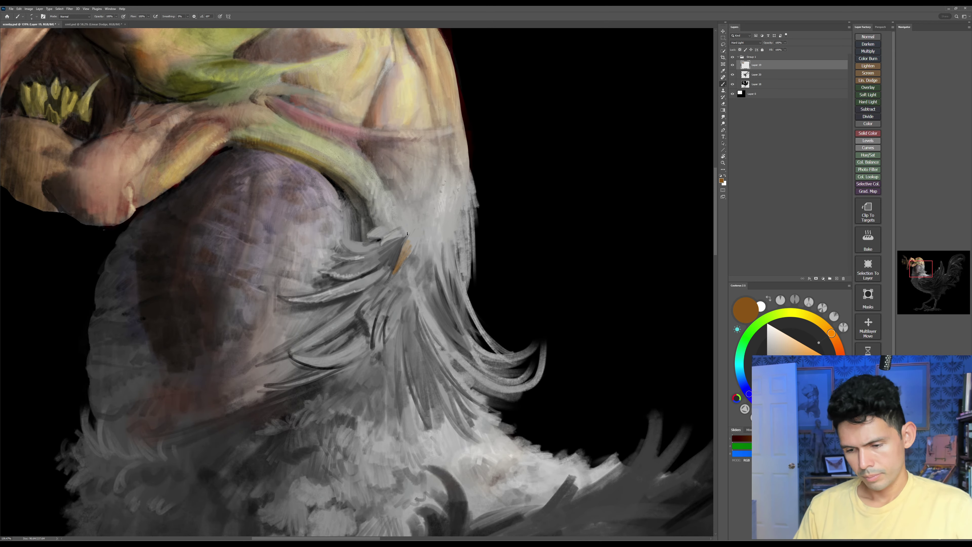
{"action": "mouse_move", "coordinate": [401, 235]}
{"action": "left_mouse_down"}
{"action": "mouse_move", "coordinate": [369, 235]}
{"action": "mouse_move", "coordinate": [376, 281]}
{"action": "left_mouse_up"}
{"action": "key", "text": "bracketright"}
{"action": "key", "text": "bracketright"}
{"action": "mouse_move", "coordinate": [402, 246]}
{"action": "left_mouse_down"}
{"action": "mouse_move", "coordinate": [392, 293]}
{"action": "mouse_move", "coordinate": [402, 309]}
{"action": "left_mouse_up"}
{"action": "mouse_move", "coordinate": [416, 242]}
{"action": "left_mouse_down"}
{"action": "mouse_move", "coordinate": [412, 264]}
{"action": "mouse_move", "coordinate": [433, 330]}
{"action": "left_mouse_up"}
{"action": "left_click_drag", "start_coordinate": [436, 261], "coordinate": [449, 302]}
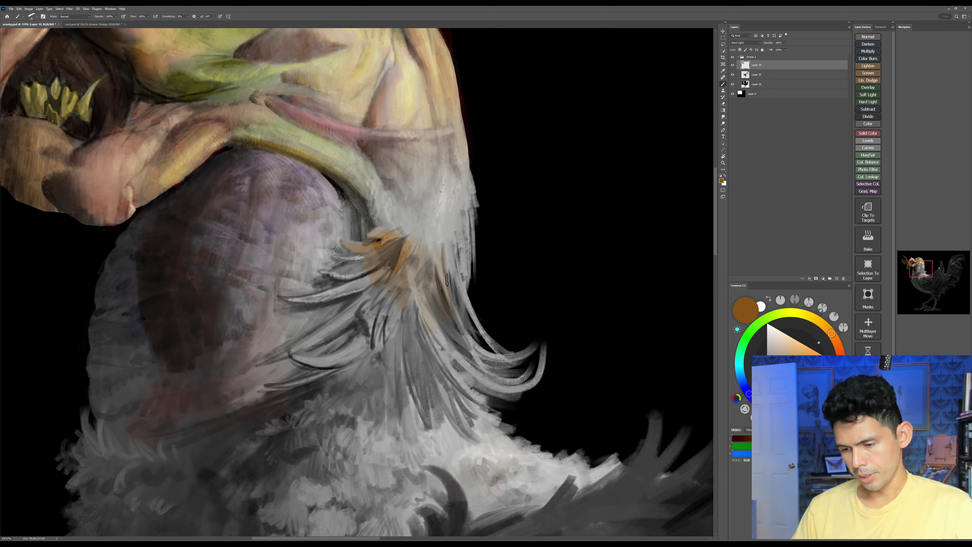
{"action": "left_click_drag", "start_coordinate": [447, 244], "coordinate": [458, 322]}
{"action": "left_click_drag", "start_coordinate": [455, 246], "coordinate": [468, 310]}
{"action": "mouse_move", "coordinate": [424, 262]}
{"action": "left_mouse_down"}
{"action": "mouse_move", "coordinate": [413, 299]}
{"action": "mouse_move", "coordinate": [379, 312]}
{"action": "left_mouse_up"}
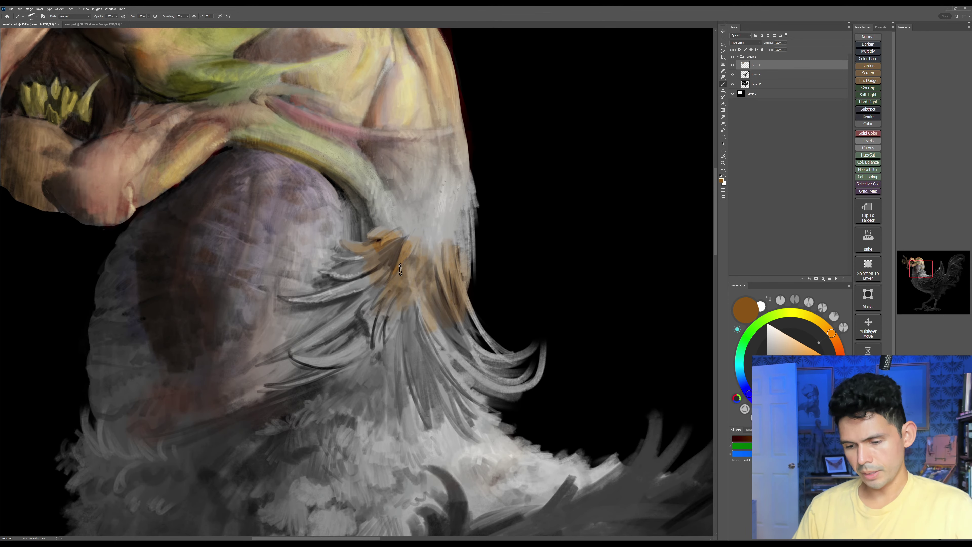
{"action": "left_click_drag", "start_coordinate": [400, 272], "coordinate": [372, 303]}
{"action": "mouse_move", "coordinate": [383, 265]}
{"action": "left_mouse_down"}
{"action": "mouse_move", "coordinate": [359, 290]}
{"action": "mouse_move", "coordinate": [331, 296]}
{"action": "left_mouse_up"}
Step: Extend the brownish orange over the curled feather tips and the upper chest plumage with a larger brush
{"action": "key", "text": "z"}
{"action": "left_click_drag", "start_coordinate": [549, 189], "coordinate": [517, 238]}
{"action": "left_click_drag", "start_coordinate": [530, 249], "coordinate": [495, 224]}
{"action": "key", "text": "b"}
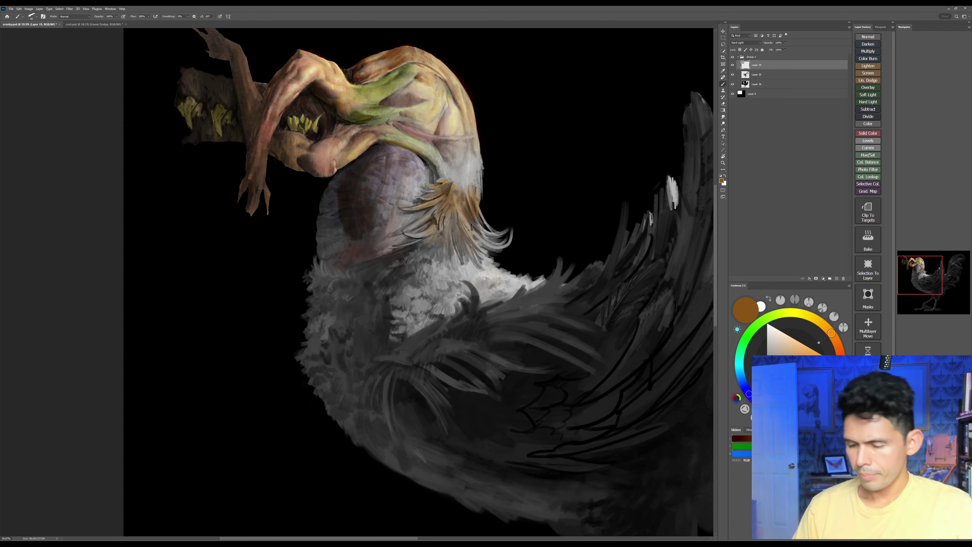
{"action": "mouse_move", "coordinate": [481, 224]}
{"action": "left_mouse_down"}
{"action": "mouse_move", "coordinate": [499, 243]}
{"action": "mouse_move", "coordinate": [507, 230]}
{"action": "left_mouse_up"}
{"action": "key", "text": "bracketright"}
{"action": "key", "text": "bracketright"}
{"action": "key", "text": "bracketright"}
{"action": "mouse_move", "coordinate": [440, 244]}
{"action": "left_mouse_down"}
{"action": "mouse_move", "coordinate": [400, 270]}
{"action": "mouse_move", "coordinate": [451, 272]}
{"action": "mouse_move", "coordinate": [477, 248]}
{"action": "mouse_move", "coordinate": [479, 276]}
{"action": "left_mouse_up"}
{"action": "left_click_drag", "start_coordinate": [477, 249], "coordinate": [493, 267]}
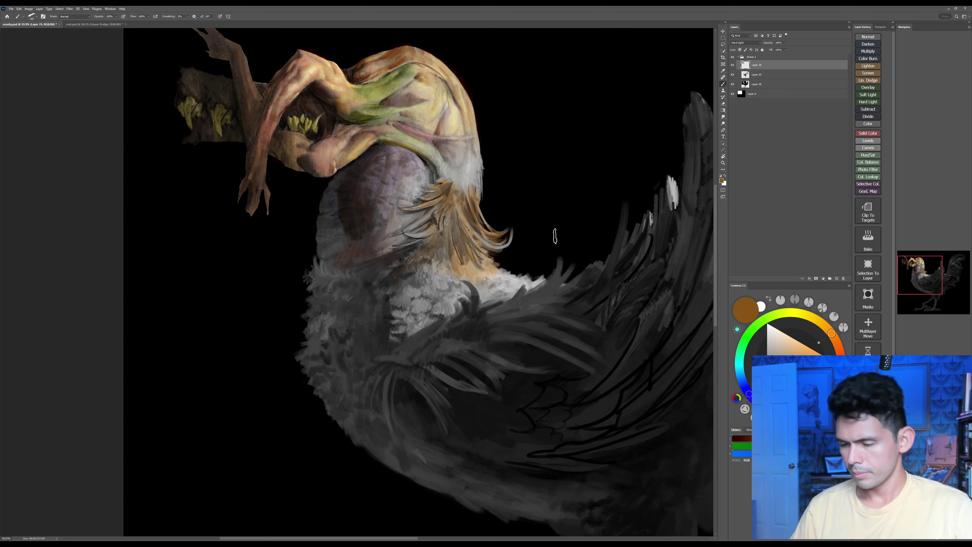
Step: Choose a golden yellow and glaze it over the pale fluffy chest feathers below the neck tuft
{"action": "key", "text": "Right"}
{"action": "key", "text": "Right"}
{"action": "key", "text": "Right"}
{"action": "left_click", "coordinate": [814, 364]}
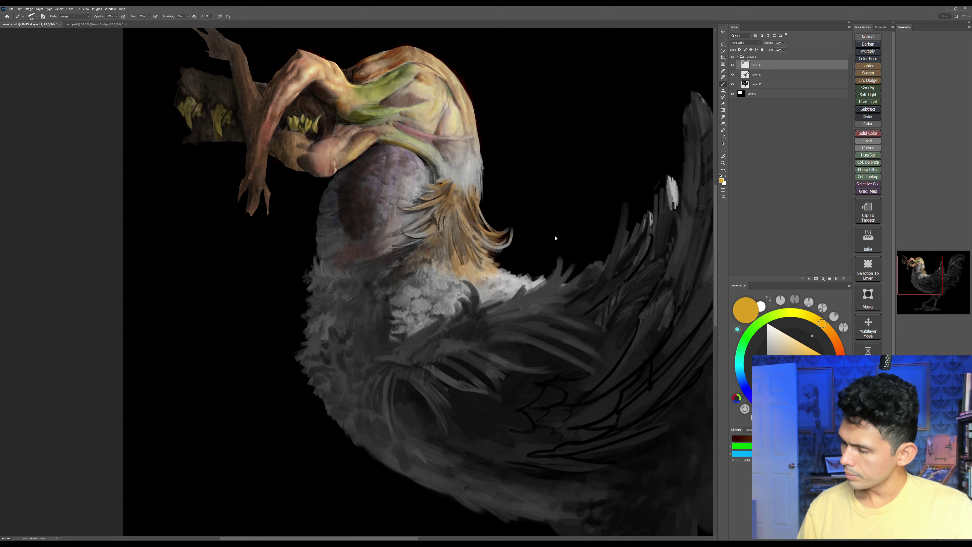
{"action": "key", "text": "bracketleft"}
{"action": "mouse_move", "coordinate": [441, 275]}
{"action": "left_mouse_down"}
{"action": "mouse_move", "coordinate": [408, 284]}
{"action": "mouse_move", "coordinate": [411, 318]}
{"action": "mouse_move", "coordinate": [391, 282]}
{"action": "mouse_move", "coordinate": [406, 329]}
{"action": "mouse_move", "coordinate": [445, 279]}
{"action": "mouse_move", "coordinate": [450, 289]}
{"action": "mouse_move", "coordinate": [437, 295]}
{"action": "mouse_move", "coordinate": [433, 248]}
{"action": "mouse_move", "coordinate": [453, 256]}
{"action": "mouse_move", "coordinate": [462, 296]}
{"action": "mouse_move", "coordinate": [469, 285]}
{"action": "mouse_move", "coordinate": [506, 294]}
{"action": "mouse_move", "coordinate": [470, 272]}
{"action": "mouse_move", "coordinate": [469, 252]}
{"action": "mouse_move", "coordinate": [513, 293]}
{"action": "left_mouse_up"}
{"action": "key", "text": "]"}
{"action": "mouse_move", "coordinate": [568, 254]}
{"action": "left_mouse_down"}
{"action": "mouse_move", "coordinate": [526, 248]}
{"action": "mouse_move", "coordinate": [501, 278]}
{"action": "mouse_move", "coordinate": [465, 276]}
{"action": "left_mouse_up"}
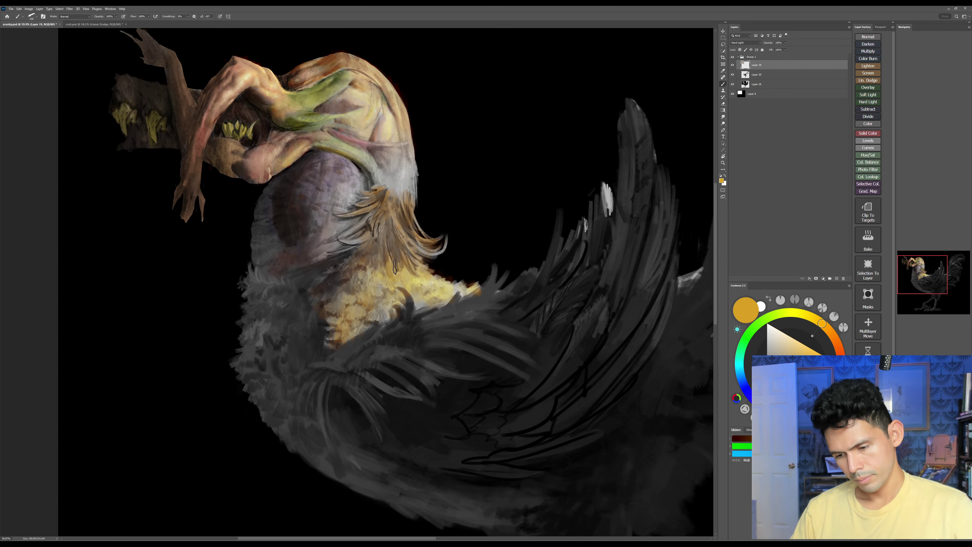
Step: Add thin golden yellow accents to the lower neck feathers and the feather overlapping the throat with a smaller brush
{"action": "key", "text": "bracketleft"}
{"action": "key", "text": "bracketleft"}
{"action": "key", "text": "bracketleft"}
{"action": "key", "text": "bracketleft"}
{"action": "key", "text": "bracketleft"}
{"action": "key", "text": "bracketleft"}
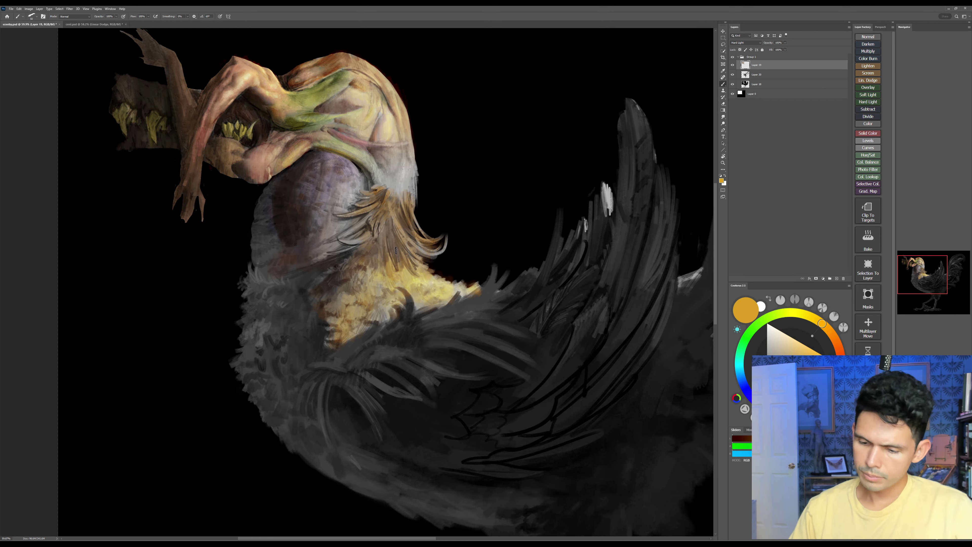
{"action": "left_click_drag", "start_coordinate": [394, 256], "coordinate": [398, 269]}
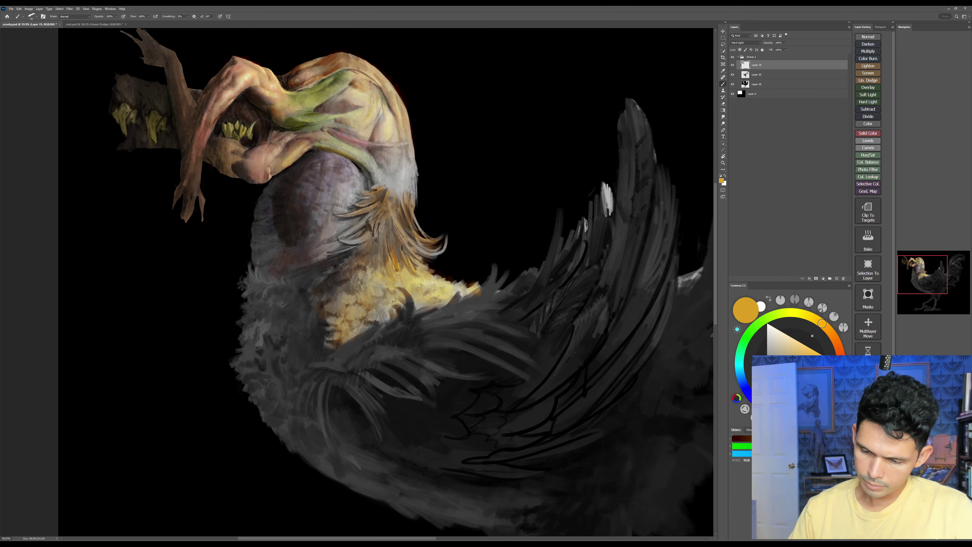
{"action": "left_click_drag", "start_coordinate": [339, 240], "coordinate": [362, 245]}
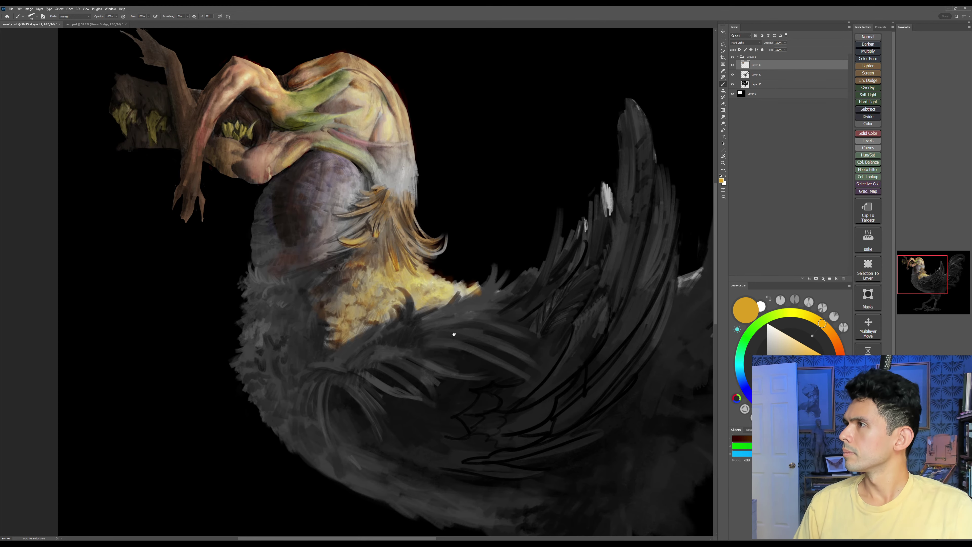
Step: Choose a dark red and tint the shadowed edge of the golden chest feathers
{"action": "scroll", "coordinate": [619, 251], "scroll_direction": "down", "scroll_amount": 2}
{"action": "left_click", "coordinate": [842, 370]}
{"action": "left_click_drag", "start_coordinate": [814, 366], "coordinate": [790, 386]}
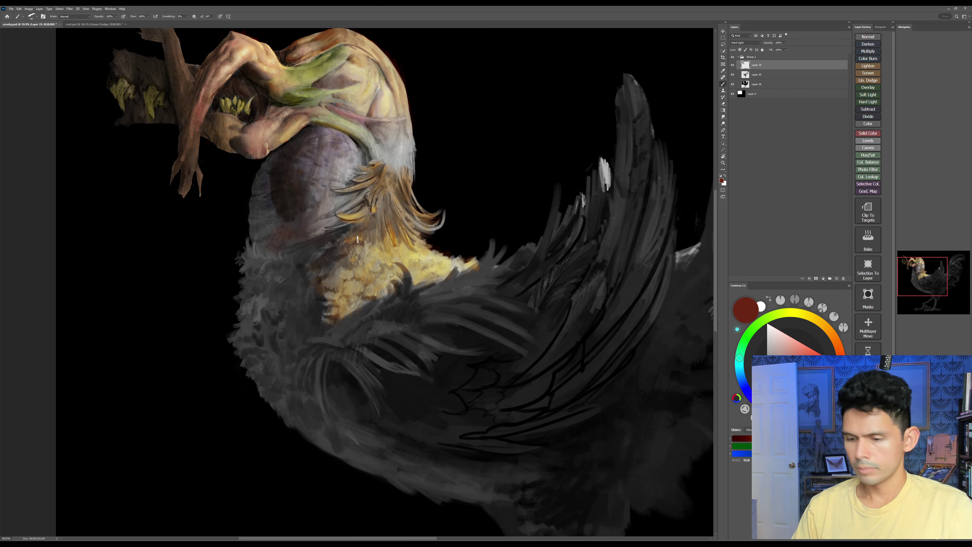
{"action": "key", "text": "bracketright"}
{"action": "key", "text": "bracketright"}
{"action": "left_click_drag", "start_coordinate": [326, 288], "coordinate": [345, 257]}
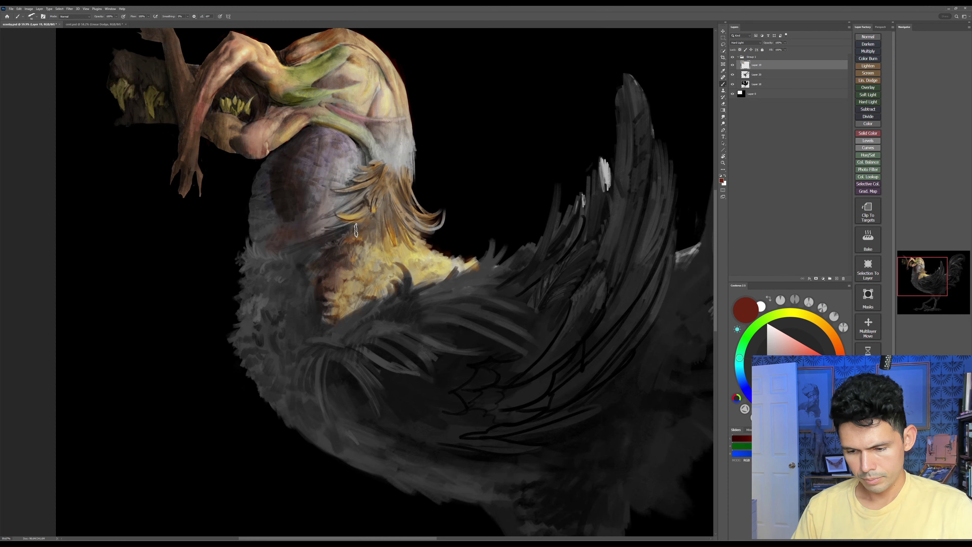
Step: Paint fine dark red accents between the neck feathers beside the throat
{"action": "key", "text": "bracketleft"}
{"action": "key", "text": "bracketleft"}
{"action": "key", "text": "bracketleft"}
{"action": "key", "text": "bracketleft"}
{"action": "key", "text": "bracketleft"}
{"action": "key", "text": "bracketleft"}
{"action": "left_click_drag", "start_coordinate": [323, 220], "coordinate": [362, 196]}
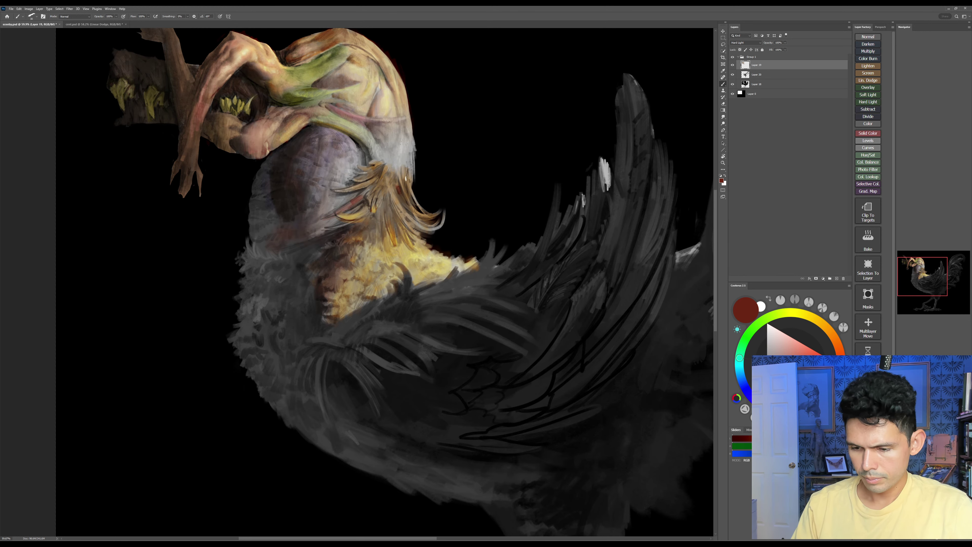
{"action": "left_click_drag", "start_coordinate": [426, 293], "coordinate": [474, 277]}
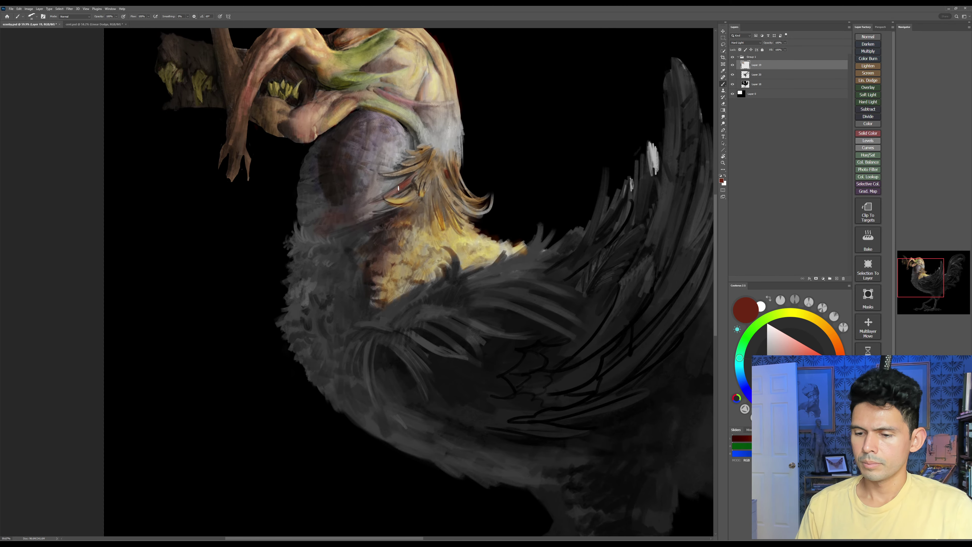
Step: Sample a dark brown from the shaded edge of the golden chest feathers for the brush
{"action": "key", "text": "z"}
{"action": "mouse_move", "coordinate": [461, 214]}
{"action": "left_mouse_down"}
{"action": "mouse_move", "coordinate": [415, 184]}
{"action": "mouse_move", "coordinate": [532, 188]}
{"action": "left_mouse_up"}
{"action": "key", "text": "b"}
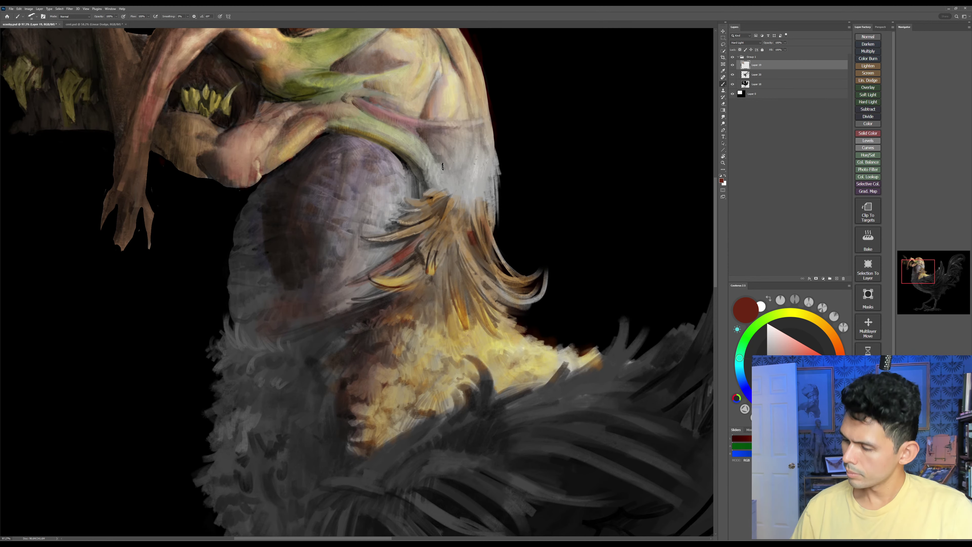
{"action": "left_click", "coordinate": [354, 356], "text": "alt"}
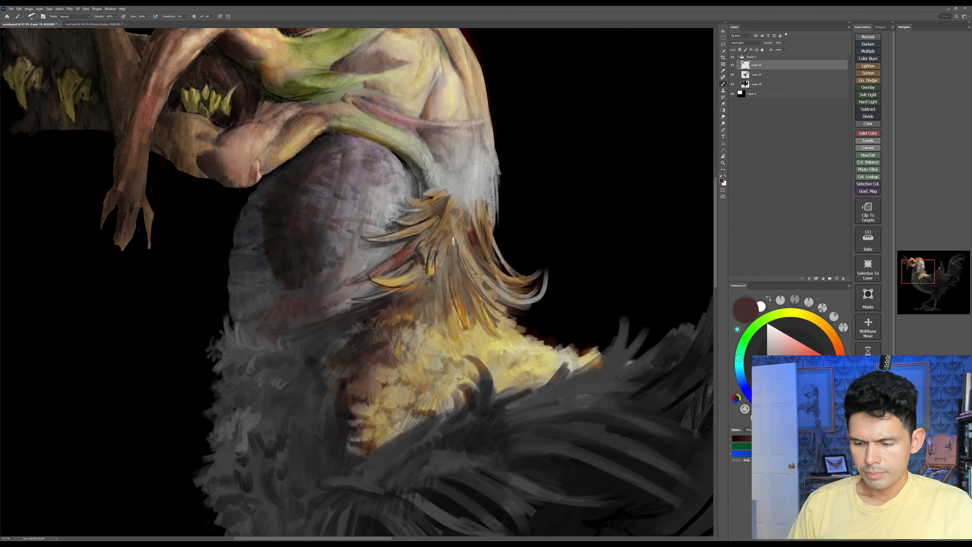
{"action": "scroll", "coordinate": [453, 198], "scroll_direction": "up", "scroll_amount": 2}
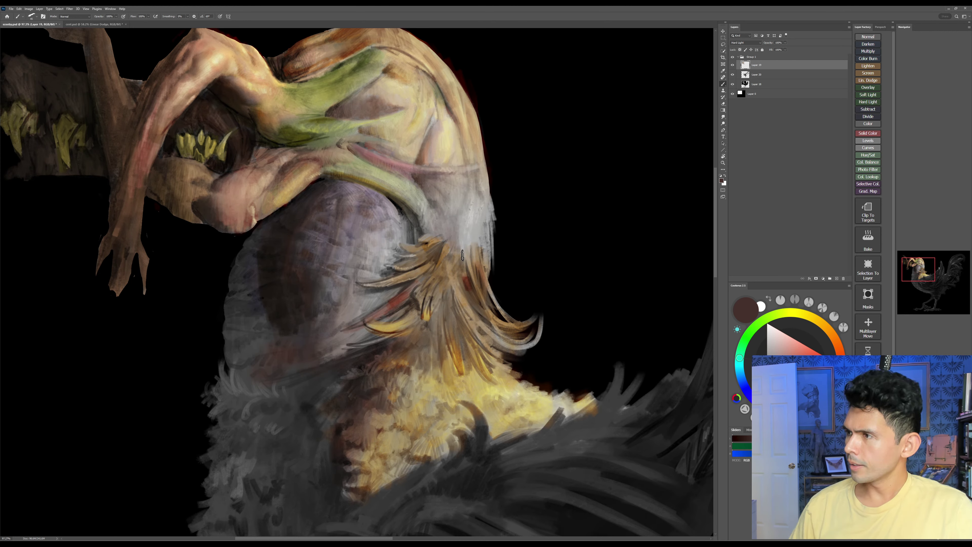
Step: Choose a dark greyish blue and glaze it down the pale lower neck just above the feather tuft
{"action": "left_click", "coordinate": [743, 382]}
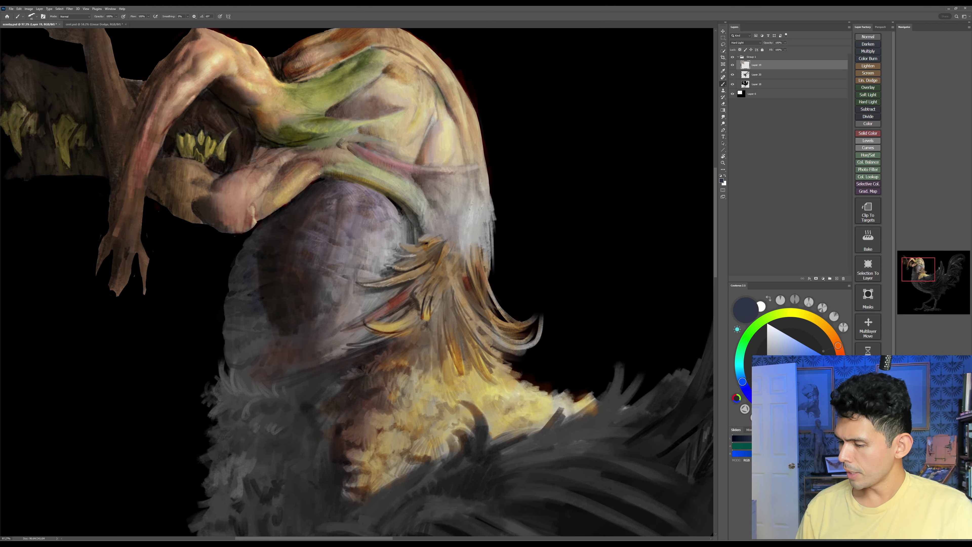
{"action": "left_click", "coordinate": [770, 392]}
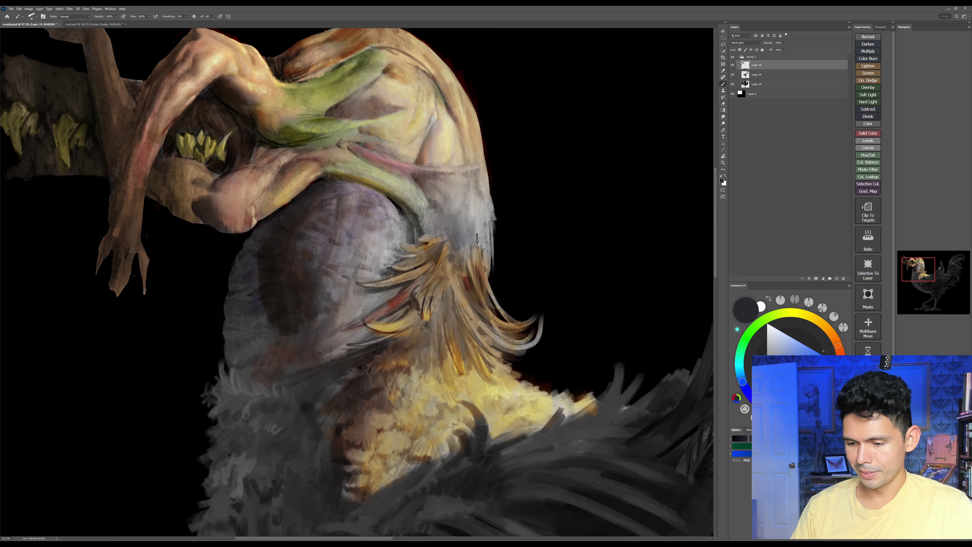
{"action": "left_click_drag", "start_coordinate": [469, 197], "coordinate": [471, 229]}
{"action": "mouse_move", "coordinate": [485, 197]}
{"action": "left_mouse_down"}
{"action": "mouse_move", "coordinate": [468, 210]}
{"action": "mouse_move", "coordinate": [457, 256]}
{"action": "left_mouse_up"}
{"action": "mouse_move", "coordinate": [463, 252]}
{"action": "left_mouse_down"}
{"action": "mouse_move", "coordinate": [460, 287]}
{"action": "mouse_move", "coordinate": [453, 274]}
{"action": "left_mouse_up"}
{"action": "left_click_drag", "start_coordinate": [468, 225], "coordinate": [471, 251]}
{"action": "left_click_drag", "start_coordinate": [478, 221], "coordinate": [487, 270]}
{"action": "left_click_drag", "start_coordinate": [489, 225], "coordinate": [489, 269]}
{"action": "left_click_drag", "start_coordinate": [443, 233], "coordinate": [441, 245]}
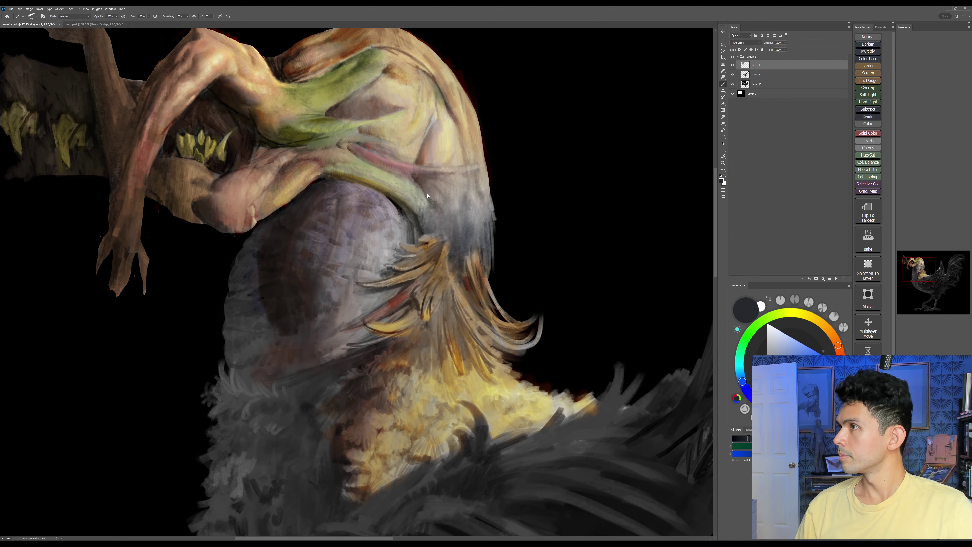
Step: Choose a muted brown and glaze it where the skin of the neck meets the bluish area above the tuft
{"action": "left_click_drag", "start_coordinate": [823, 325], "coordinate": [837, 344]}
{"action": "left_click", "coordinate": [784, 366]}
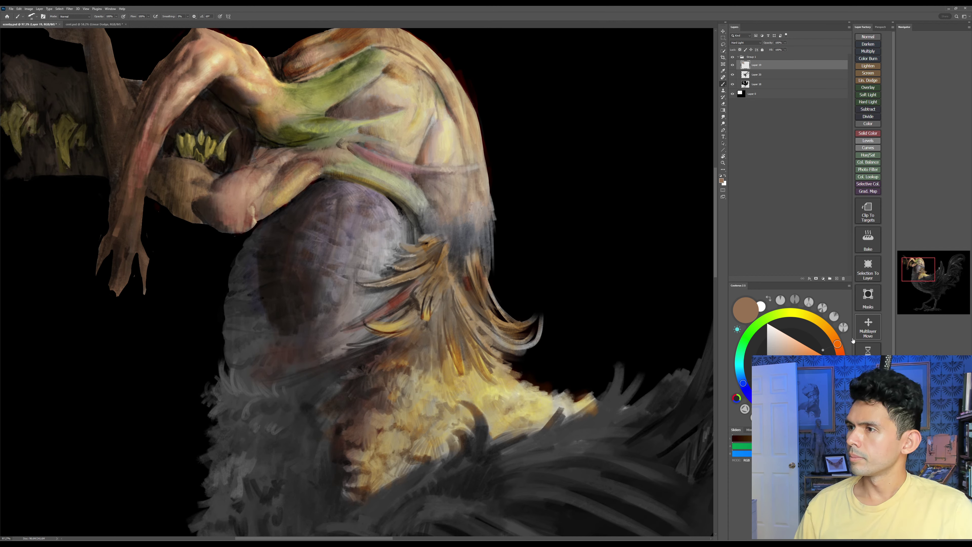
{"action": "left_click_drag", "start_coordinate": [784, 366], "coordinate": [782, 382]}
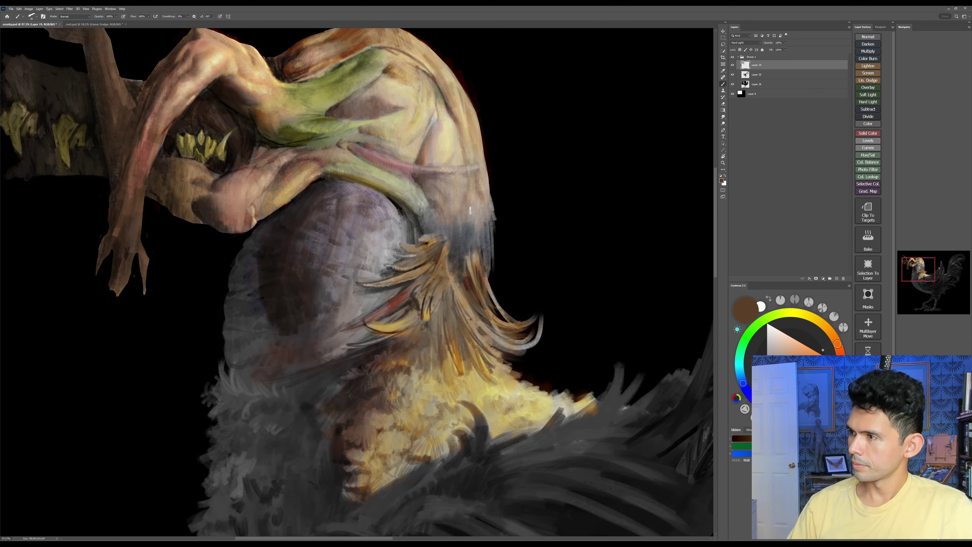
{"action": "mouse_move", "coordinate": [453, 201]}
{"action": "left_mouse_down"}
{"action": "mouse_move", "coordinate": [451, 220]}
{"action": "mouse_move", "coordinate": [490, 222]}
{"action": "mouse_move", "coordinate": [479, 228]}
{"action": "left_mouse_up"}
{"action": "left_click_drag", "start_coordinate": [476, 194], "coordinate": [475, 222]}
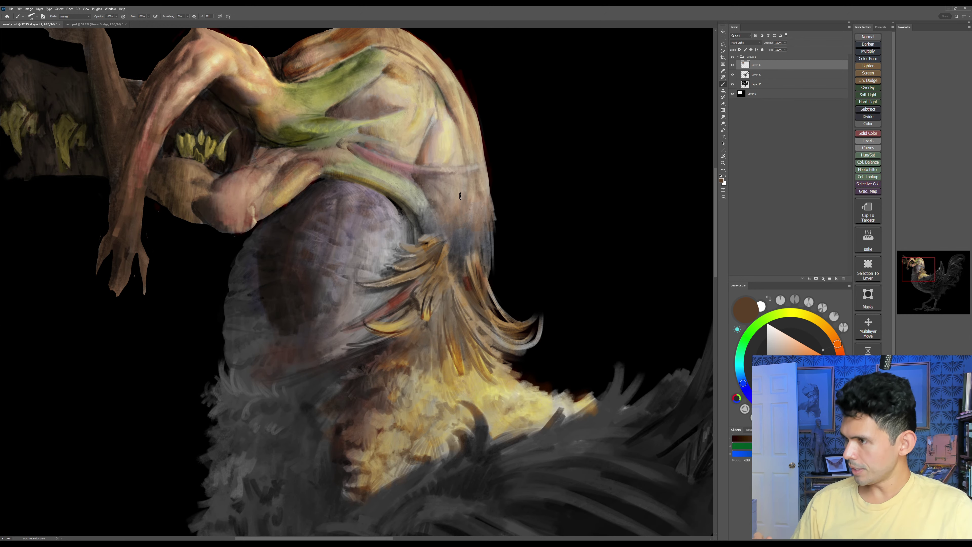
Step: Pick a darker brown and shade the base of the neck around the roots of the tuft with a slightly larger brush
{"action": "left_click", "coordinate": [779, 391]}
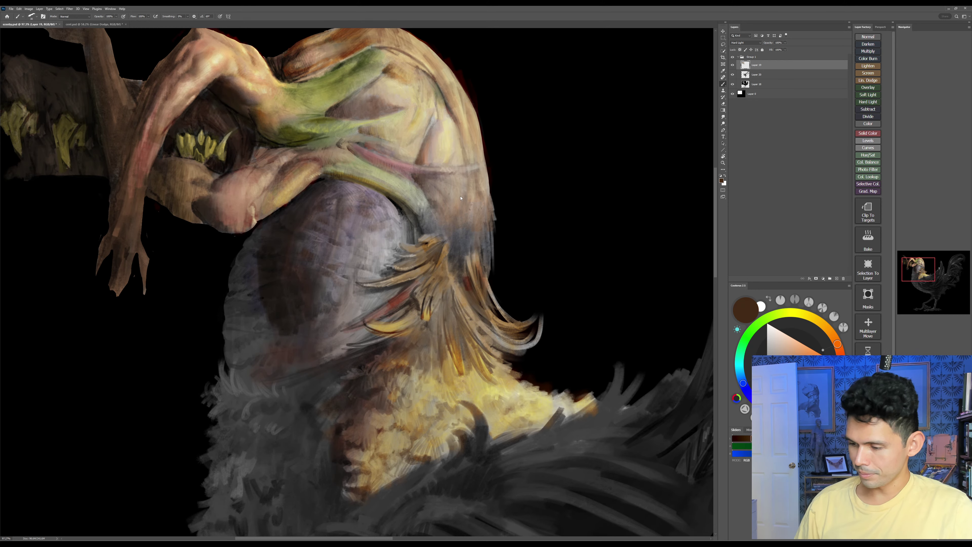
{"action": "key", "text": "bracketright"}
{"action": "left_click_drag", "start_coordinate": [440, 213], "coordinate": [451, 270]}
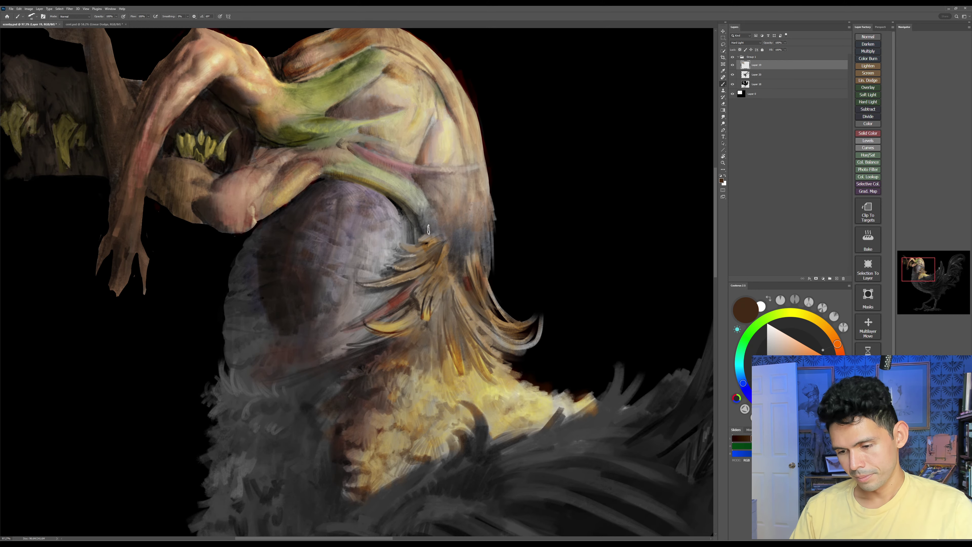
{"action": "mouse_move", "coordinate": [428, 217]}
{"action": "left_mouse_down"}
{"action": "mouse_move", "coordinate": [420, 234]}
{"action": "mouse_move", "coordinate": [417, 226]}
{"action": "left_mouse_up"}
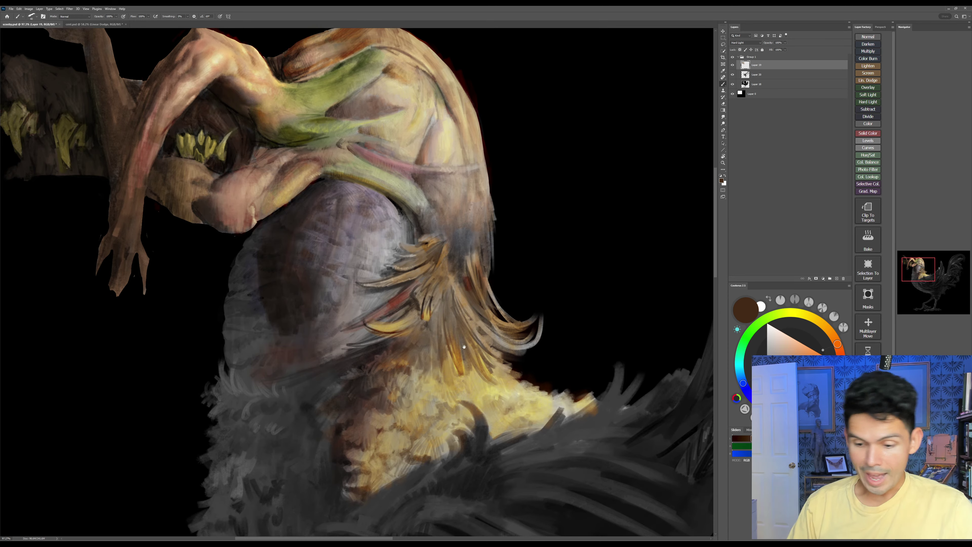
Step: Try glazing a muted violet over the lit side of the rounded throat with a larger brush
{"action": "left_click_drag", "start_coordinate": [580, 293], "coordinate": [592, 253]}
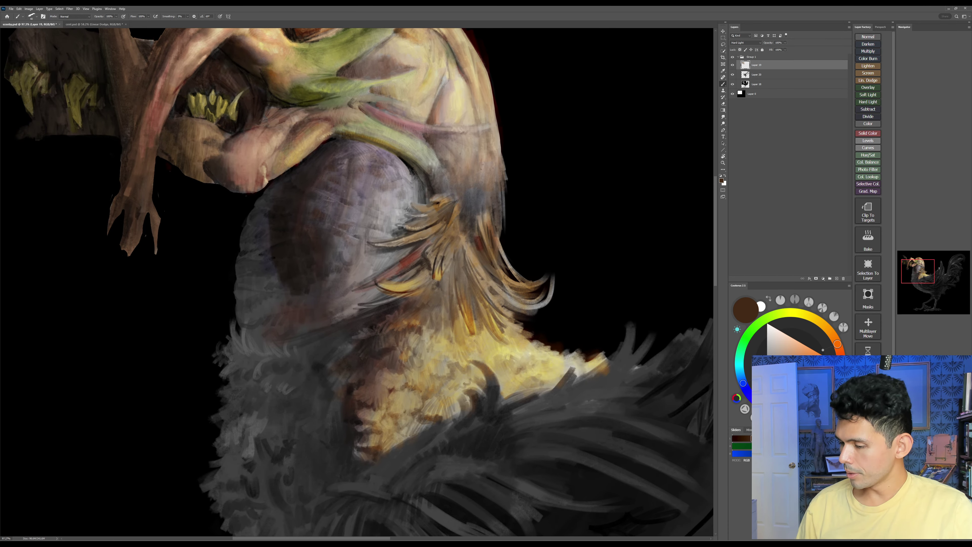
{"action": "left_click", "coordinate": [751, 396]}
{"action": "left_click", "coordinate": [781, 362]}
{"action": "key", "text": "bracketright"}
{"action": "key", "text": "bracketright"}
{"action": "key", "text": "bracketright"}
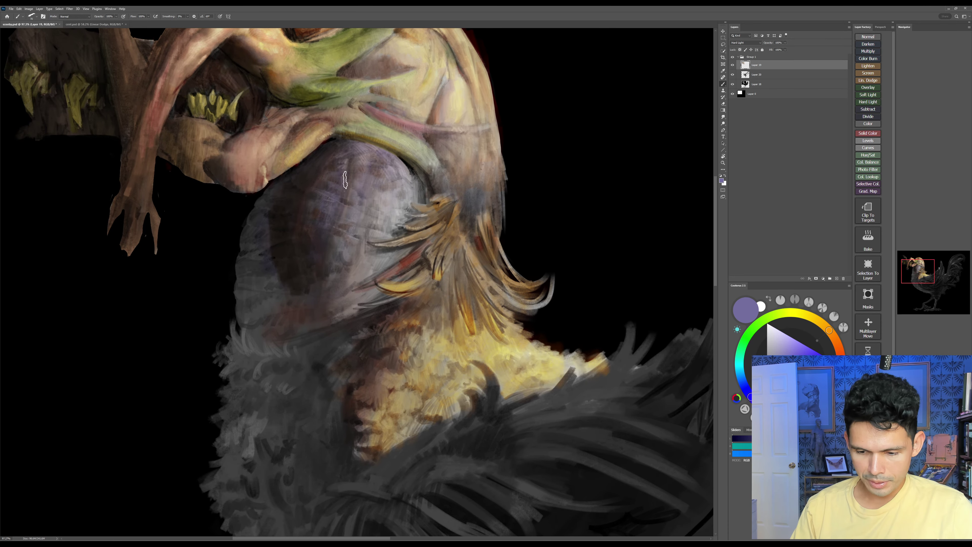
{"action": "mouse_move", "coordinate": [346, 180]}
{"action": "left_mouse_down"}
{"action": "mouse_move", "coordinate": [343, 208]}
{"action": "mouse_move", "coordinate": [354, 217]}
{"action": "mouse_move", "coordinate": [395, 205]}
{"action": "mouse_move", "coordinate": [399, 216]}
{"action": "mouse_move", "coordinate": [391, 214]}
{"action": "mouse_move", "coordinate": [397, 181]}
{"action": "mouse_move", "coordinate": [382, 159]}
{"action": "mouse_move", "coordinate": [349, 267]}
{"action": "mouse_move", "coordinate": [388, 256]}
{"action": "left_mouse_up"}
{"action": "key", "text": "bracketleft"}
{"action": "mouse_move", "coordinate": [348, 228]}
{"action": "left_mouse_down"}
{"action": "mouse_move", "coordinate": [353, 278]}
{"action": "mouse_move", "coordinate": [358, 255]}
{"action": "mouse_move", "coordinate": [350, 273]}
{"action": "left_mouse_up"}
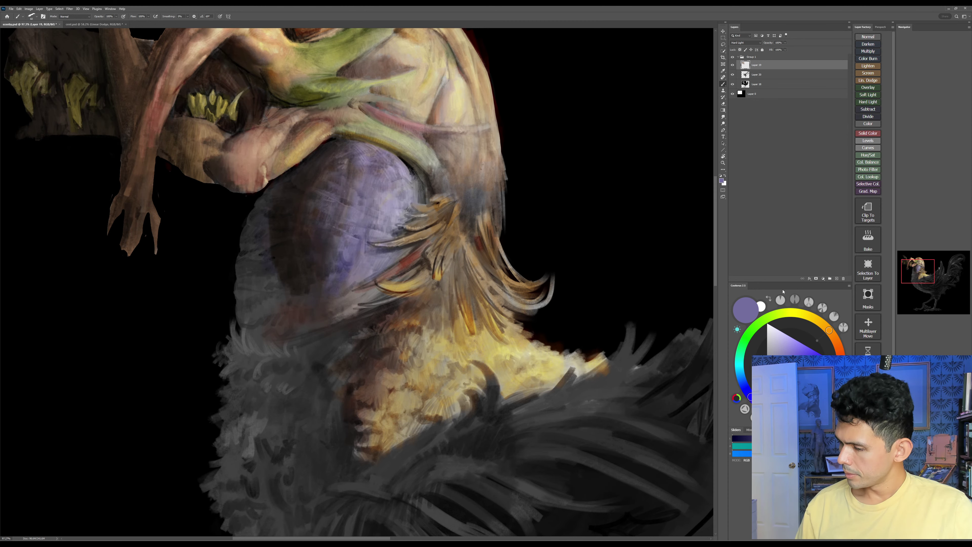
Step: Undo the violet glaze, choose a muted teal green, and glaze it over the lit side of the throat
{"action": "left_click_drag", "start_coordinate": [800, 313], "coordinate": [791, 312]}
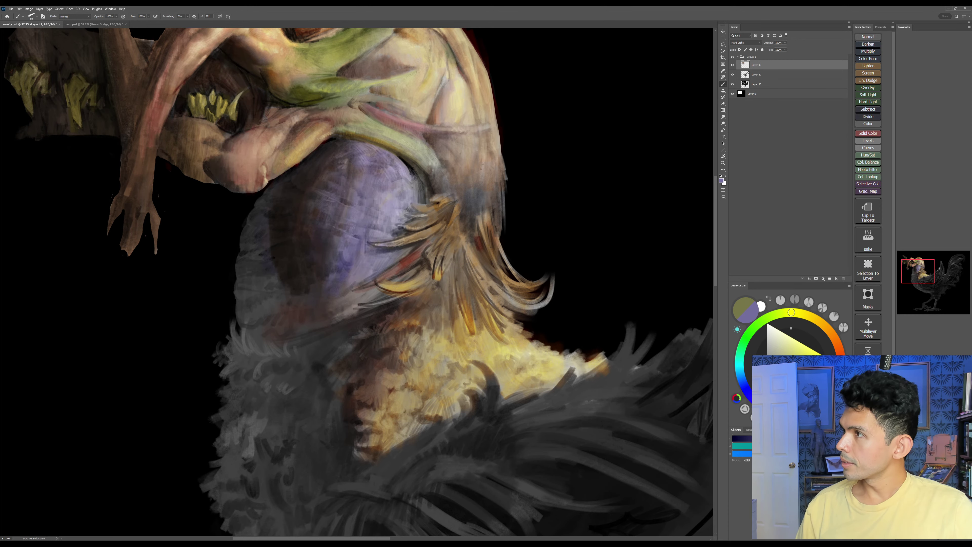
{"action": "left_click", "coordinate": [740, 356]}
{"action": "left_click", "coordinate": [778, 376]}
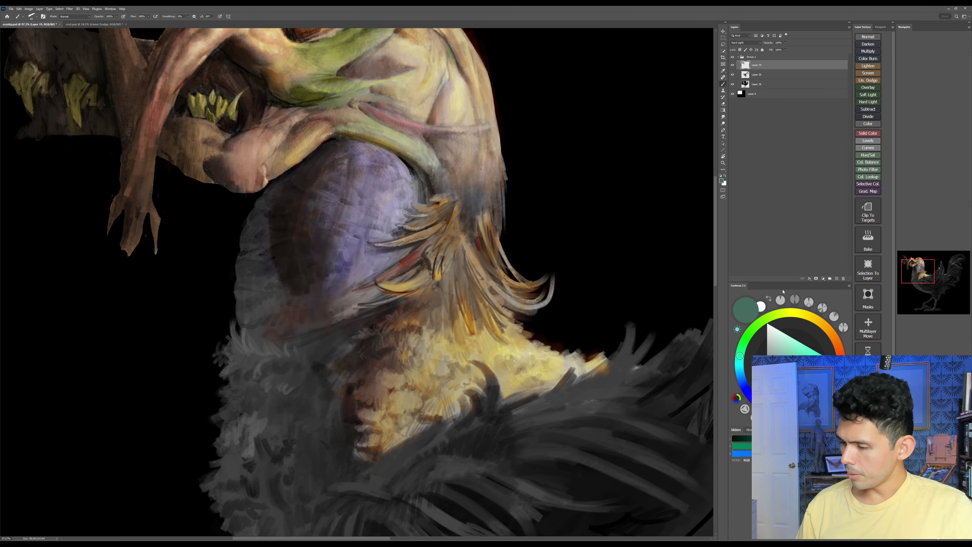
{"action": "key", "text": "e"}
{"action": "key", "text": "bracketleft"}
{"action": "key", "text": "bracketleft"}
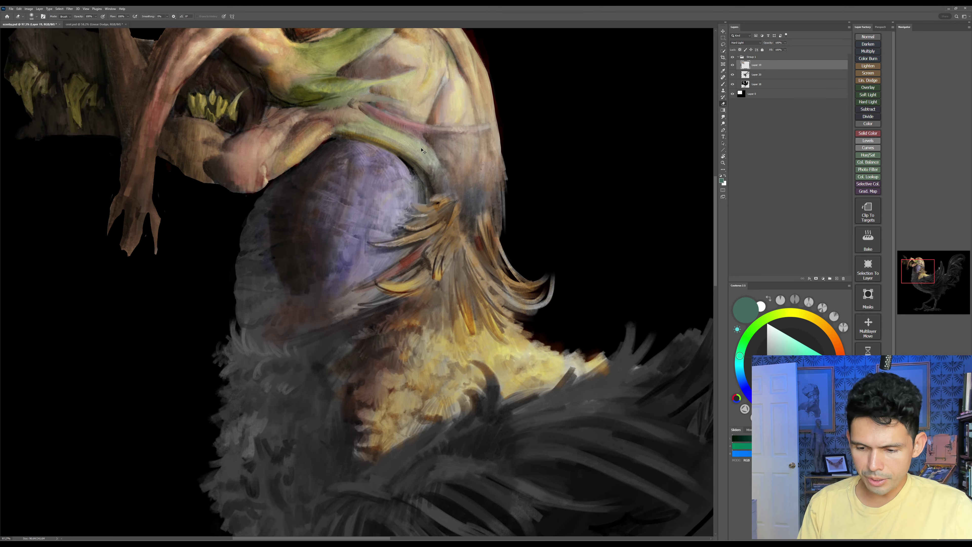
{"action": "key", "text": "b"}
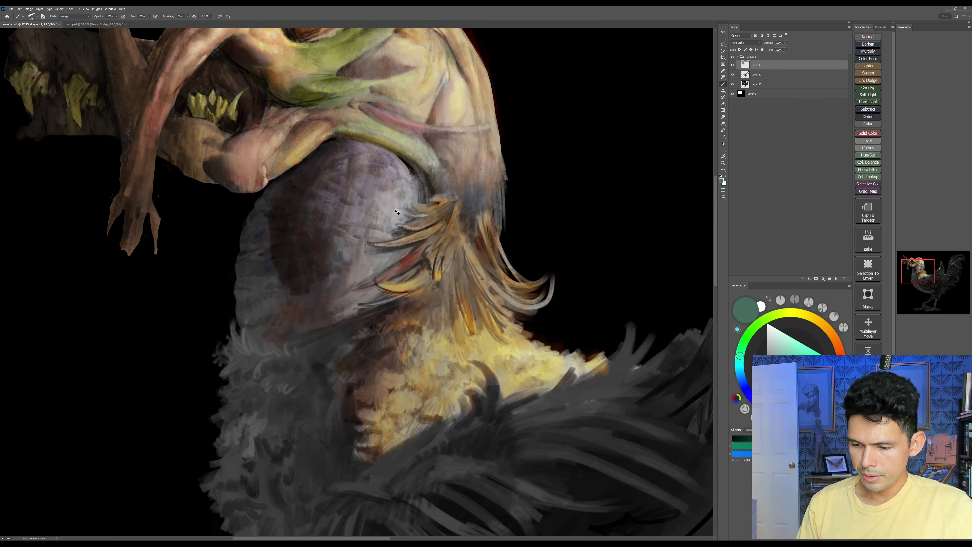
{"action": "key", "text": "bracketright"}
{"action": "mouse_move", "coordinate": [389, 187]}
{"action": "left_mouse_down"}
{"action": "mouse_move", "coordinate": [358, 229]}
{"action": "mouse_move", "coordinate": [369, 236]}
{"action": "mouse_move", "coordinate": [416, 198]}
{"action": "mouse_move", "coordinate": [401, 169]}
{"action": "mouse_move", "coordinate": [353, 201]}
{"action": "mouse_move", "coordinate": [336, 268]}
{"action": "mouse_move", "coordinate": [333, 178]}
{"action": "mouse_move", "coordinate": [345, 282]}
{"action": "mouse_move", "coordinate": [369, 272]}
{"action": "mouse_move", "coordinate": [349, 261]}
{"action": "mouse_move", "coordinate": [382, 211]}
{"action": "mouse_move", "coordinate": [389, 164]}
{"action": "mouse_move", "coordinate": [329, 178]}
{"action": "left_mouse_up"}
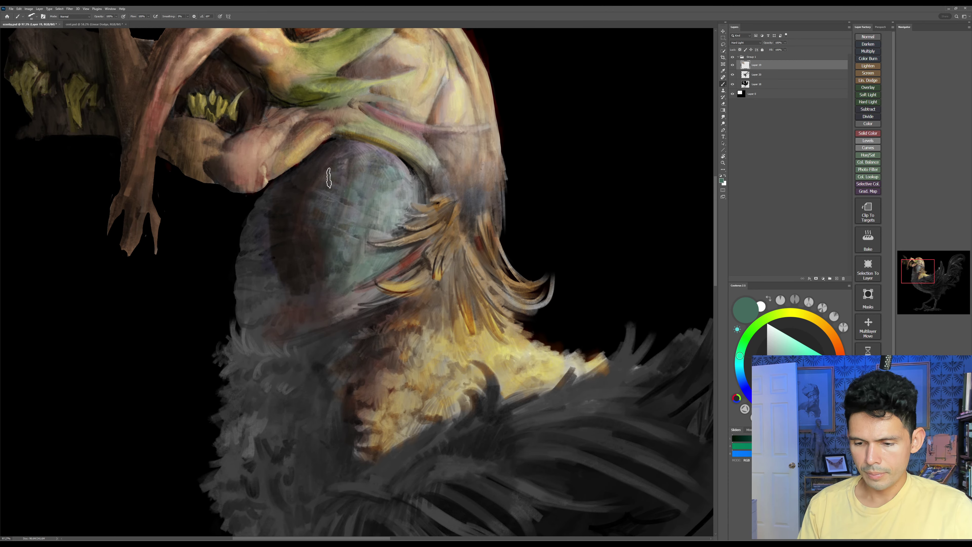
Step: Extend the teal over the throat's shadowed side and blend it with the Smudge tool
{"action": "mouse_move", "coordinate": [315, 291]}
{"action": "left_mouse_down"}
{"action": "mouse_move", "coordinate": [297, 324]}
{"action": "mouse_move", "coordinate": [358, 308]}
{"action": "mouse_move", "coordinate": [378, 287]}
{"action": "mouse_move", "coordinate": [319, 207]}
{"action": "mouse_move", "coordinate": [300, 206]}
{"action": "mouse_move", "coordinate": [284, 216]}
{"action": "mouse_move", "coordinate": [257, 282]}
{"action": "mouse_move", "coordinate": [279, 206]}
{"action": "left_mouse_up"}
{"action": "key", "text": "r"}
{"action": "mouse_move", "coordinate": [301, 257]}
{"action": "left_mouse_down"}
{"action": "mouse_move", "coordinate": [292, 229]}
{"action": "mouse_move", "coordinate": [275, 231]}
{"action": "mouse_move", "coordinate": [294, 200]}
{"action": "mouse_move", "coordinate": [315, 253]}
{"action": "left_mouse_up"}
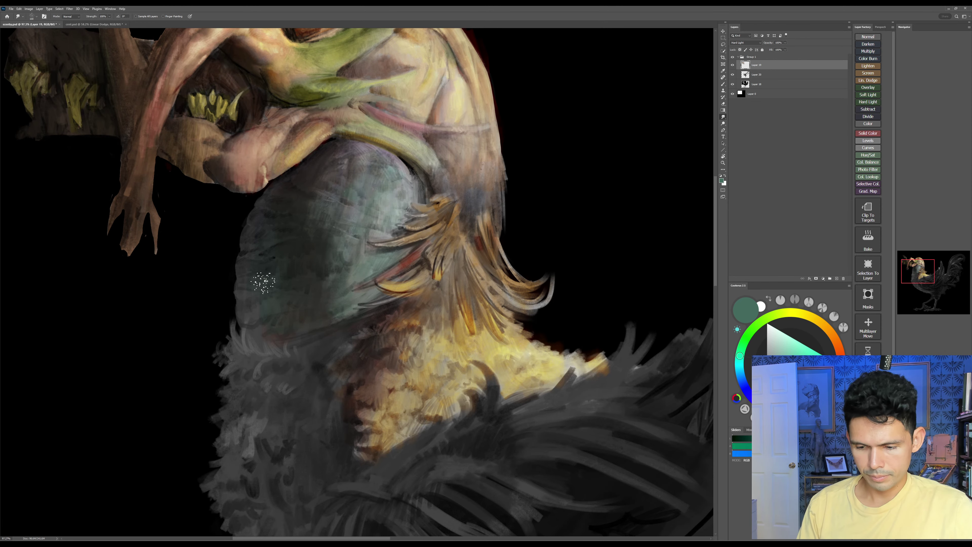
{"action": "key", "text": "b"}
{"action": "mouse_move", "coordinate": [387, 187]}
{"action": "left_mouse_down"}
{"action": "mouse_move", "coordinate": [317, 214]}
{"action": "mouse_move", "coordinate": [405, 178]}
{"action": "mouse_move", "coordinate": [385, 220]}
{"action": "mouse_move", "coordinate": [404, 204]}
{"action": "left_mouse_up"}
Step: Tint the throat's shadowed outer edge with a darker teal and touch up its lit edge near the tuft with the lighter teal
{"action": "left_click_drag", "start_coordinate": [407, 241], "coordinate": [441, 203]}
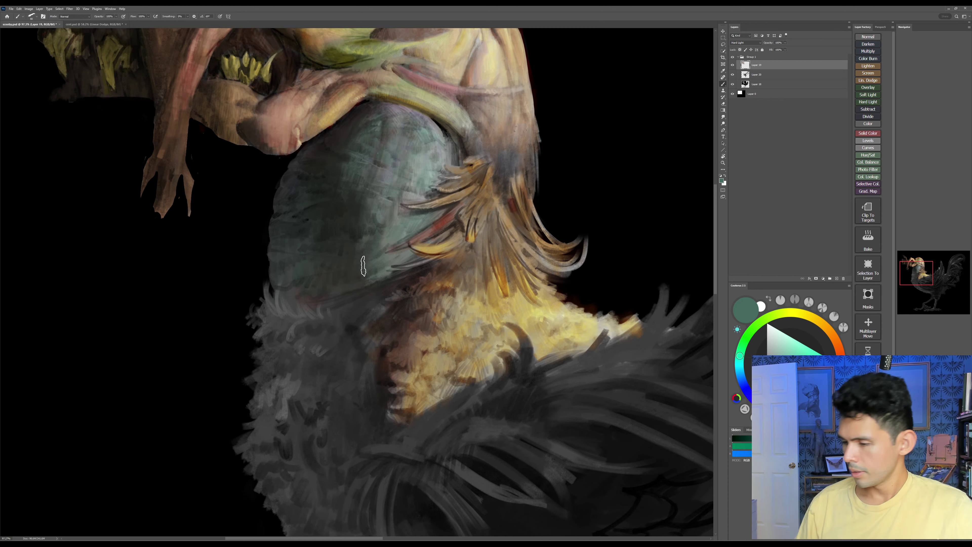
{"action": "left_click", "coordinate": [774, 384]}
{"action": "key", "text": "]"}
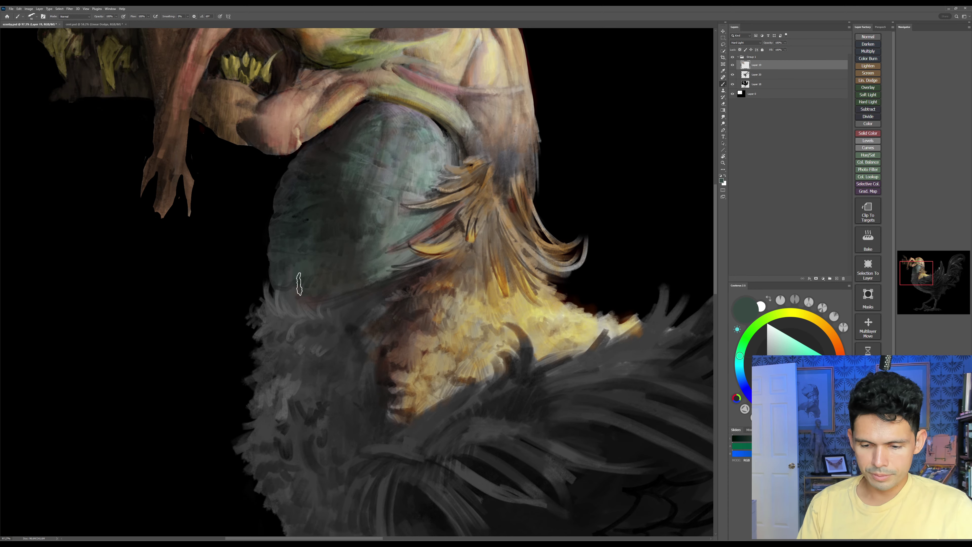
{"action": "left_click_drag", "start_coordinate": [295, 183], "coordinate": [296, 171]}
{"action": "left_click", "coordinate": [779, 376]}
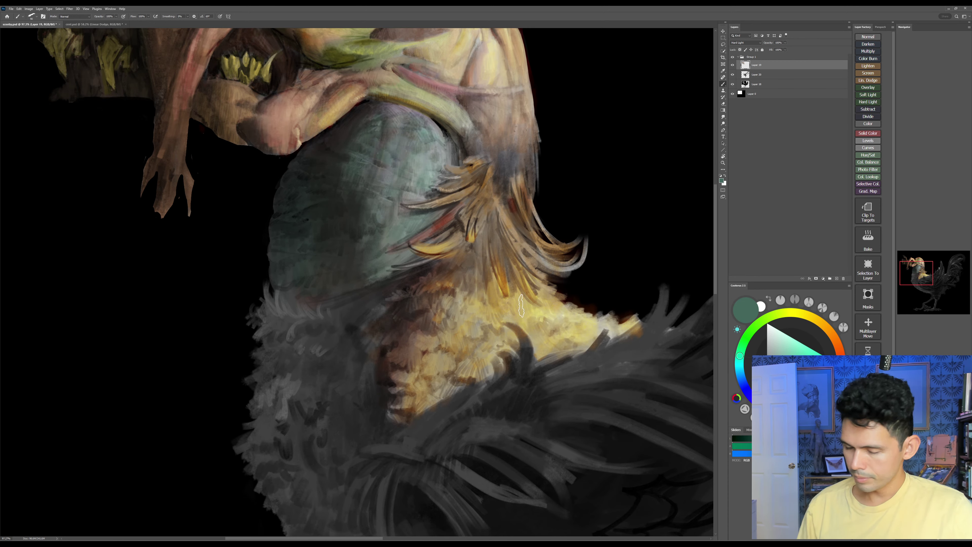
{"action": "key", "text": "]"}
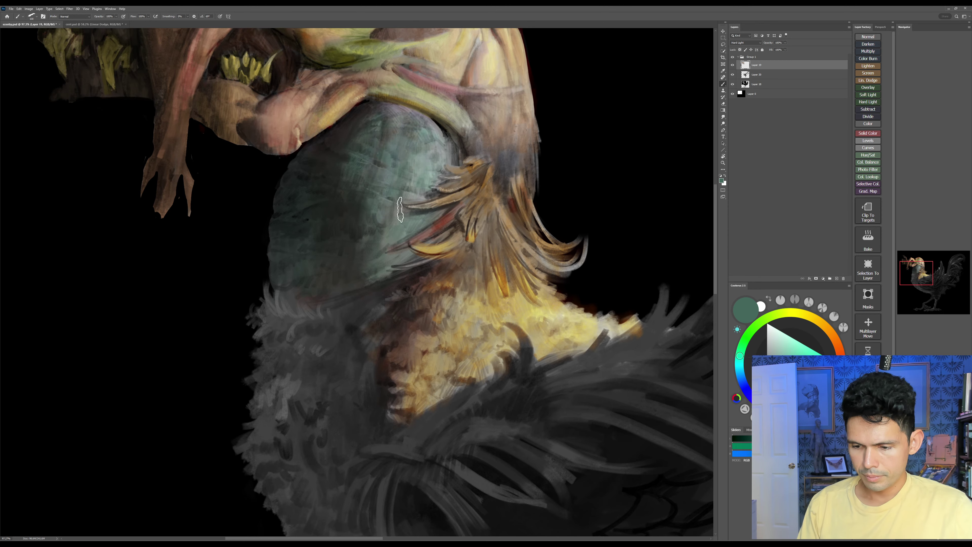
{"action": "left_click_drag", "start_coordinate": [440, 139], "coordinate": [448, 154]}
Step: Choose a dark muted blue and add small bluish accents to the upper throat with a much smaller brush
{"action": "key", "text": "["}
{"action": "key", "text": "["}
{"action": "key", "text": "["}
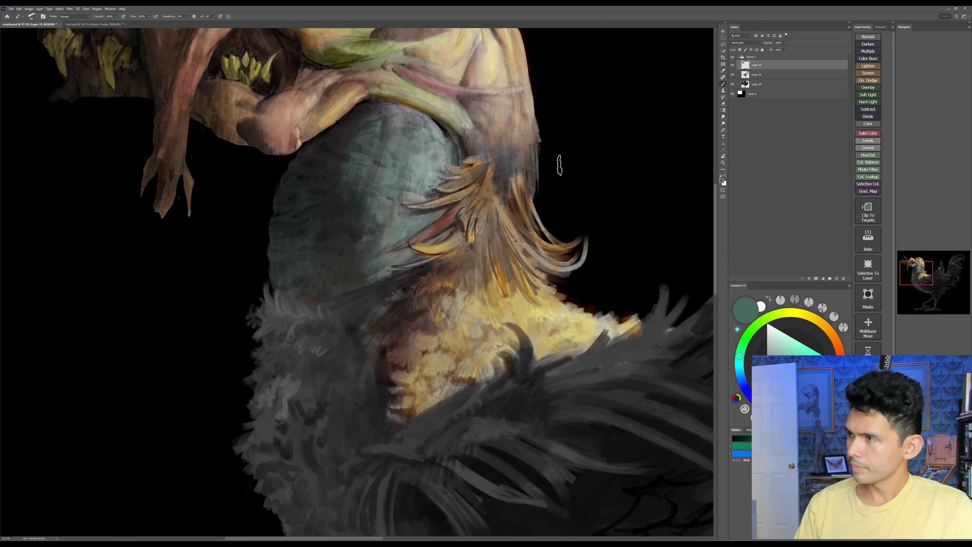
{"action": "left_click", "coordinate": [744, 385]}
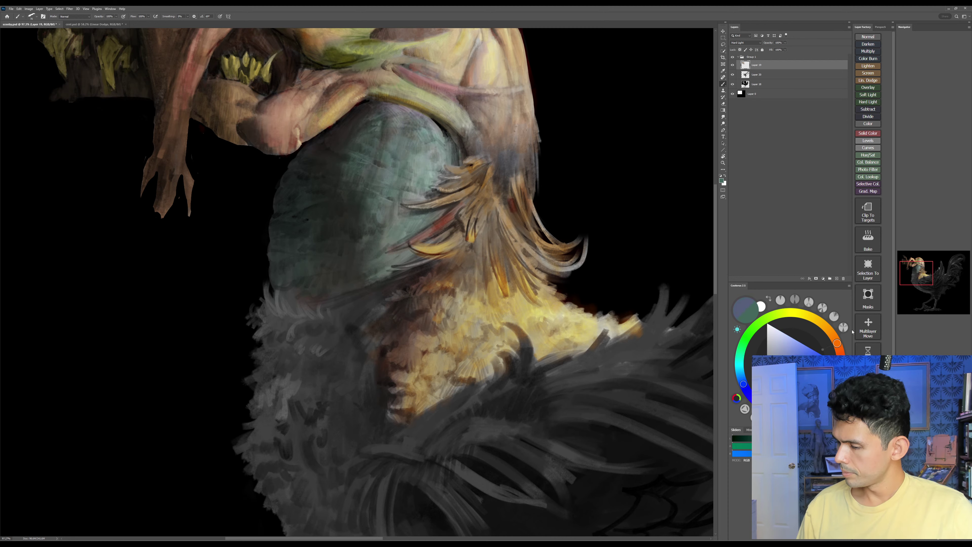
{"action": "left_click", "coordinate": [780, 382]}
{"action": "key", "text": "["}
{"action": "key", "text": "["}
{"action": "key", "text": "["}
{"action": "key", "text": "["}
{"action": "key", "text": "["}
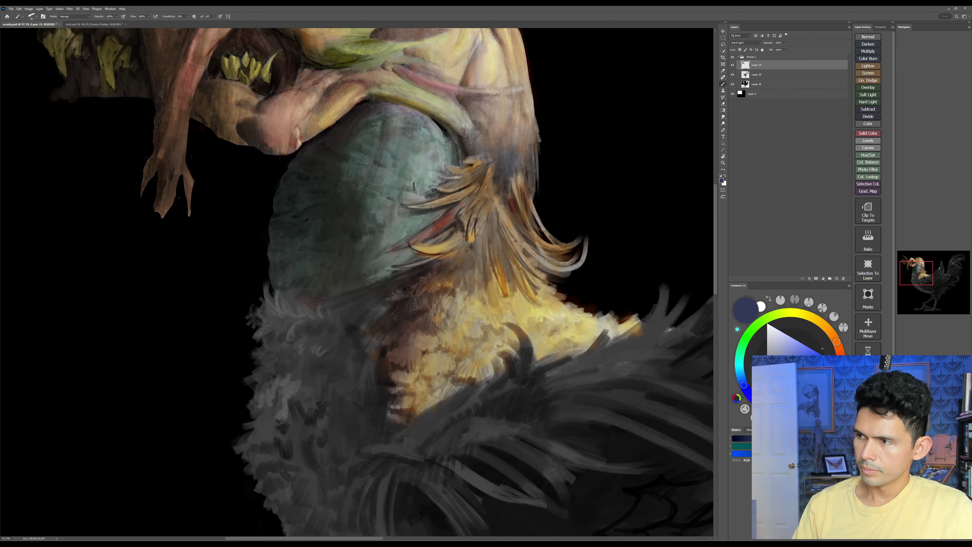
{"action": "mouse_move", "coordinate": [384, 174]}
{"action": "left_mouse_down"}
{"action": "mouse_move", "coordinate": [356, 148]}
{"action": "mouse_move", "coordinate": [387, 177]}
{"action": "left_mouse_up"}
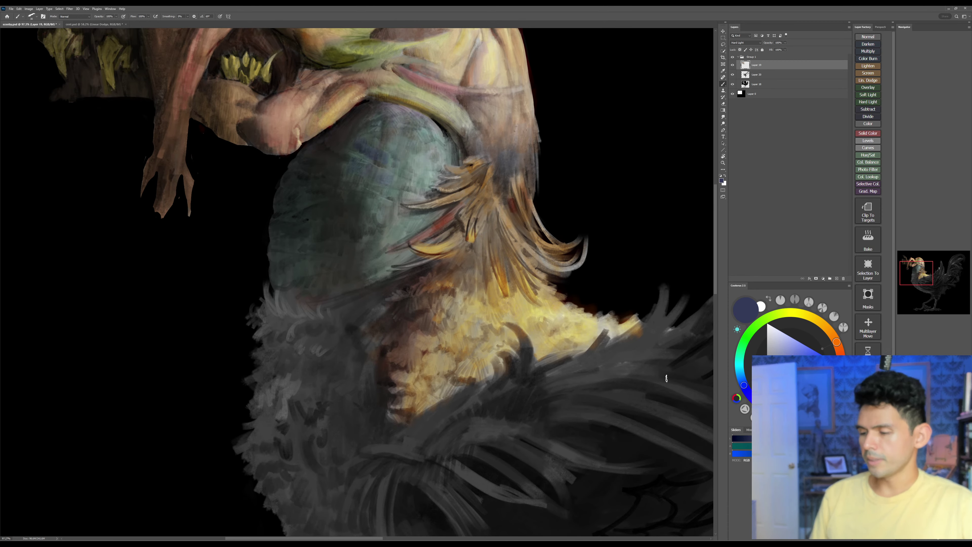
Step: Hide the colour layer and compare the whole creature with and without the greyscale detail layer
{"action": "left_click_drag", "start_coordinate": [677, 378], "coordinate": [653, 390]}
{"action": "left_click_drag", "start_coordinate": [627, 417], "coordinate": [399, 348]}
{"action": "left_click_drag", "start_coordinate": [556, 456], "coordinate": [500, 397]}
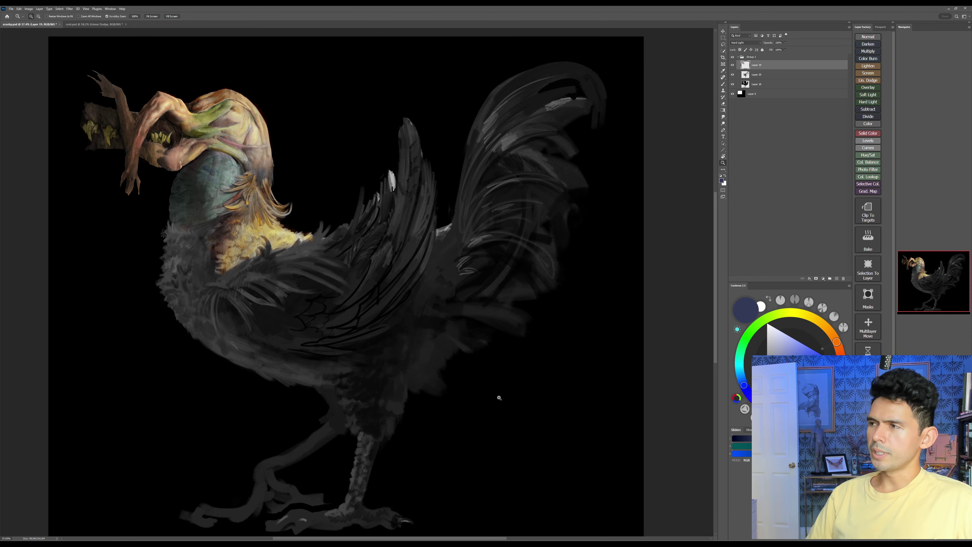
{"action": "left_click", "coordinate": [734, 66]}
{"action": "left_click", "coordinate": [734, 66]}
{"action": "left_click", "coordinate": [735, 66]}
{"action": "left_click", "coordinate": [734, 75]}
{"action": "left_click", "coordinate": [733, 75]}
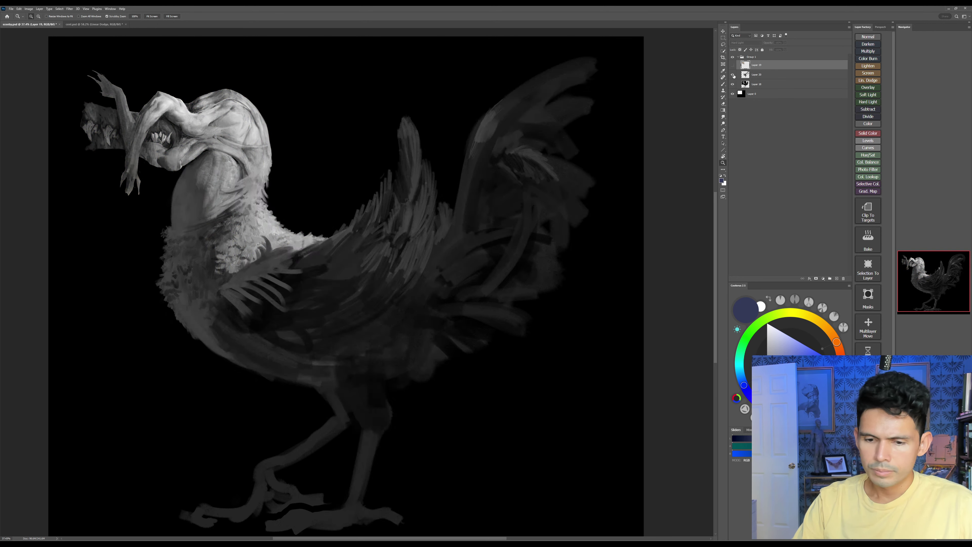
Step: Select the greyscale detail layer, sample a dark tone from the wing feathers, and reset the painting colour to black
{"action": "left_click", "coordinate": [772, 73]}
{"action": "left_click_drag", "start_coordinate": [228, 263], "coordinate": [262, 264]}
{"action": "mouse_move", "coordinate": [262, 263]}
{"action": "left_mouse_down"}
{"action": "mouse_move", "coordinate": [425, 332]}
{"action": "mouse_move", "coordinate": [415, 352]}
{"action": "mouse_move", "coordinate": [397, 337]}
{"action": "mouse_move", "coordinate": [409, 292]}
{"action": "left_mouse_up"}
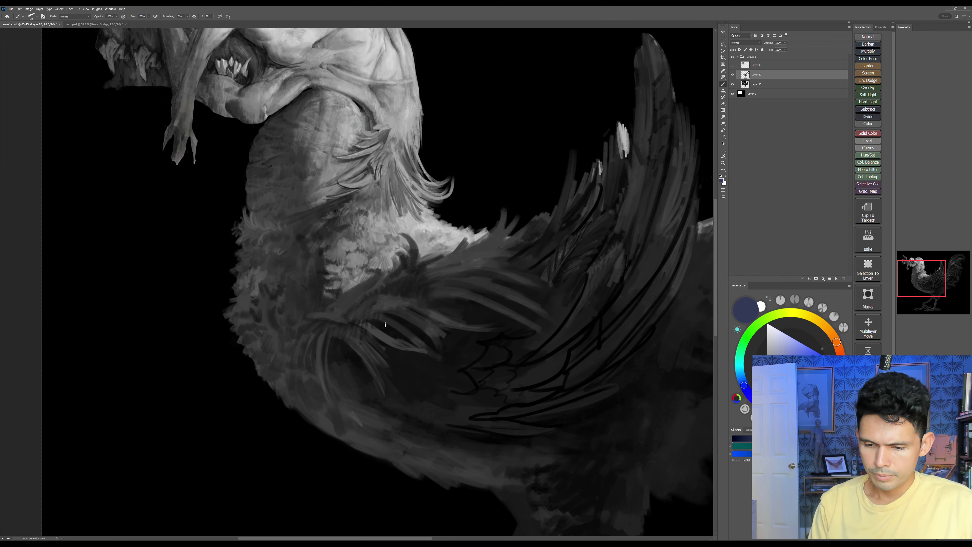
{"action": "left_click", "coordinate": [409, 338], "text": "alt"}
{"action": "left_click_drag", "start_coordinate": [329, 208], "coordinate": [388, 225]}
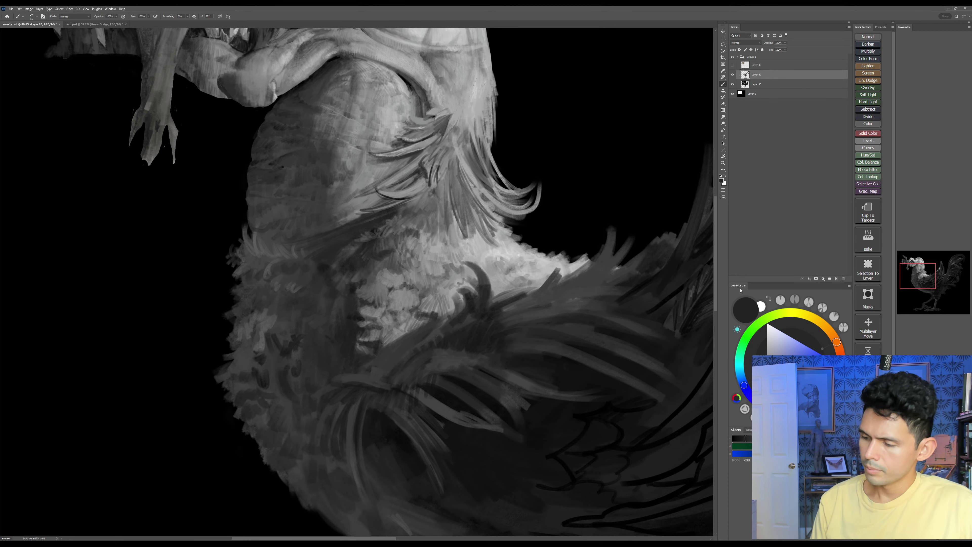
{"action": "key", "text": "d"}
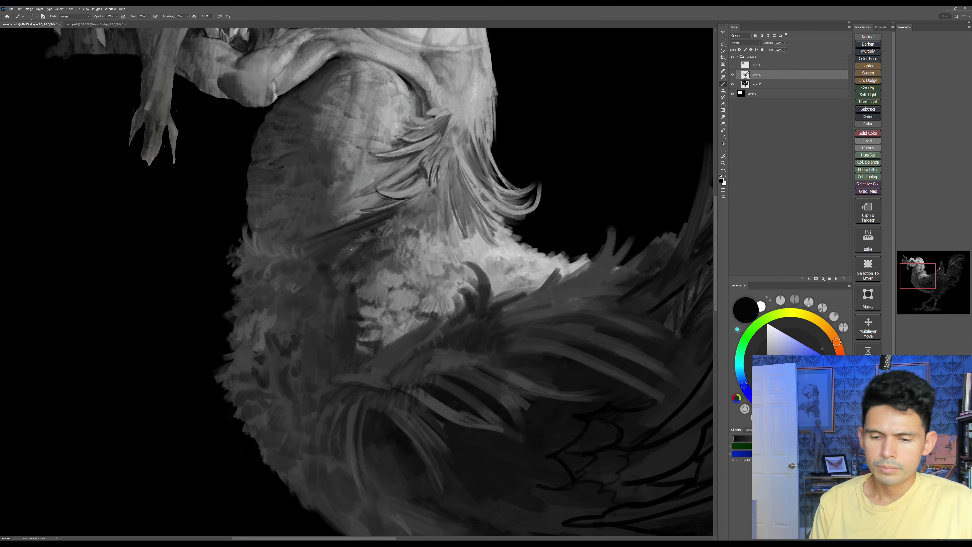
Step: Compare the chest with and without the greyscale detail layer and show the colour layer again
{"action": "left_click_drag", "start_coordinate": [512, 444], "coordinate": [508, 502]}
{"action": "left_click", "coordinate": [733, 75]}
{"action": "left_click", "coordinate": [732, 75]}
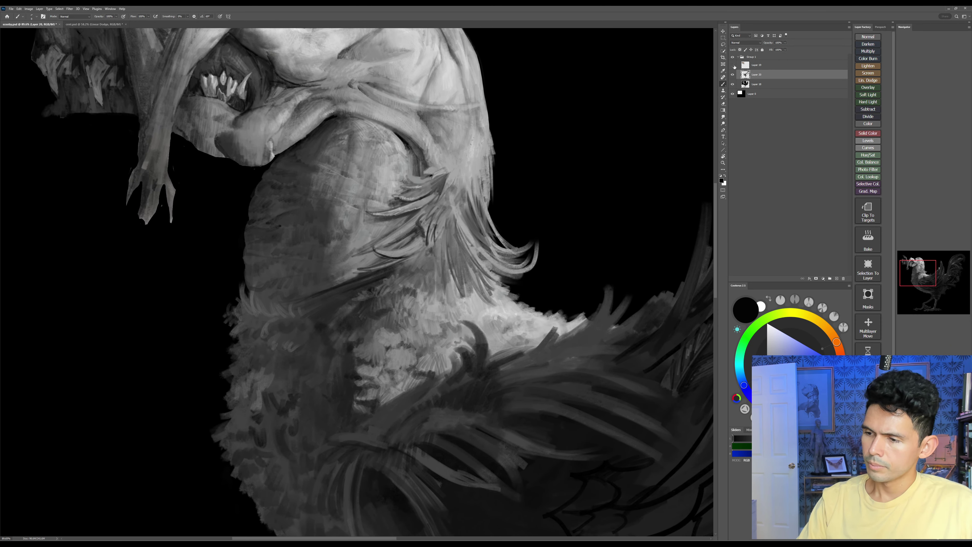
{"action": "left_click", "coordinate": [733, 65]}
{"action": "left_click_drag", "start_coordinate": [407, 391], "coordinate": [402, 351]}
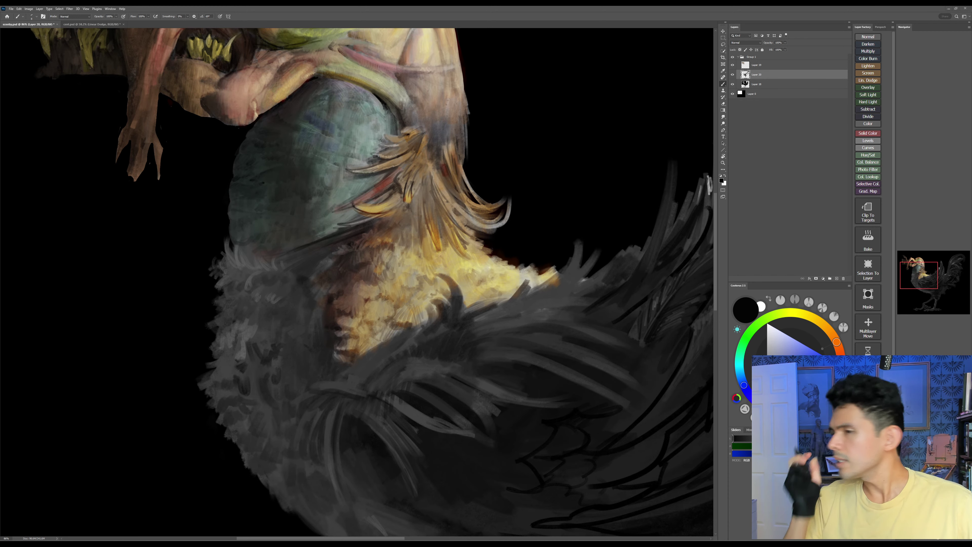
Step: Choose a dark muted purple and a larger brush for the chest feathers
{"action": "left_click", "coordinate": [822, 404]}
{"action": "left_click_drag", "start_coordinate": [770, 397], "coordinate": [772, 392]}
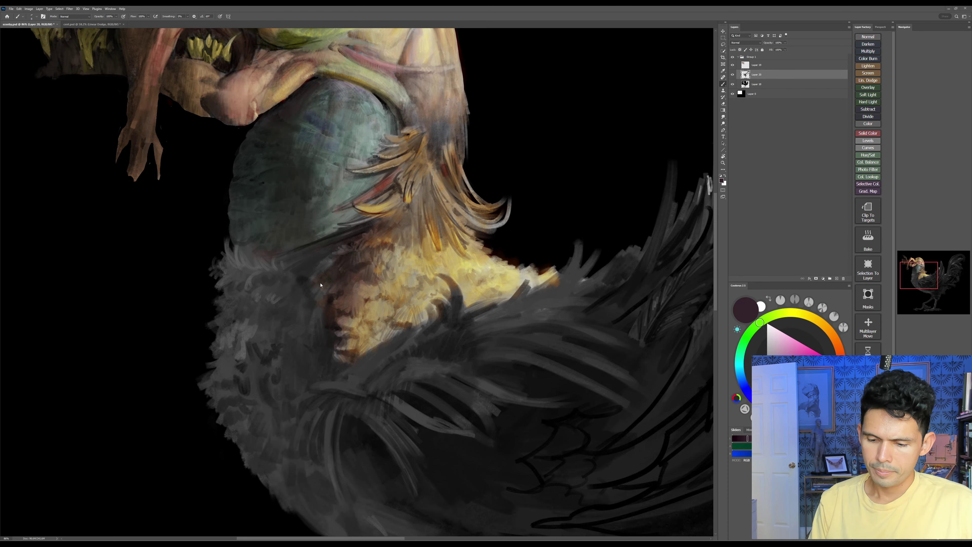
{"action": "key", "text": "bracketright"}
{"action": "key", "text": "bracketright"}
{"action": "key", "text": "bracketright"}
{"action": "key", "text": "bracketright"}
{"action": "key", "text": "bracketright"}
{"action": "key", "text": "bracketright"}
{"action": "mouse_move", "coordinate": [329, 266]}
{"action": "left_mouse_down"}
{"action": "mouse_move", "coordinate": [309, 311]}
{"action": "mouse_move", "coordinate": [307, 283]}
{"action": "mouse_move", "coordinate": [334, 254]}
{"action": "mouse_move", "coordinate": [318, 246]}
{"action": "mouse_move", "coordinate": [262, 289]}
{"action": "mouse_move", "coordinate": [270, 324]}
{"action": "left_mouse_up"}
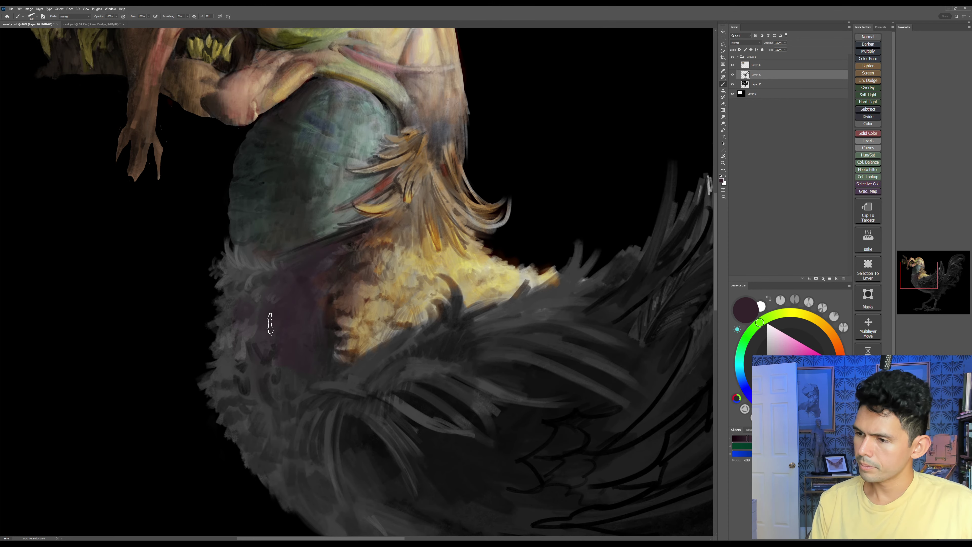
{"action": "key", "text": "ctrl+z"}
{"action": "key", "text": "ctrl+z"}
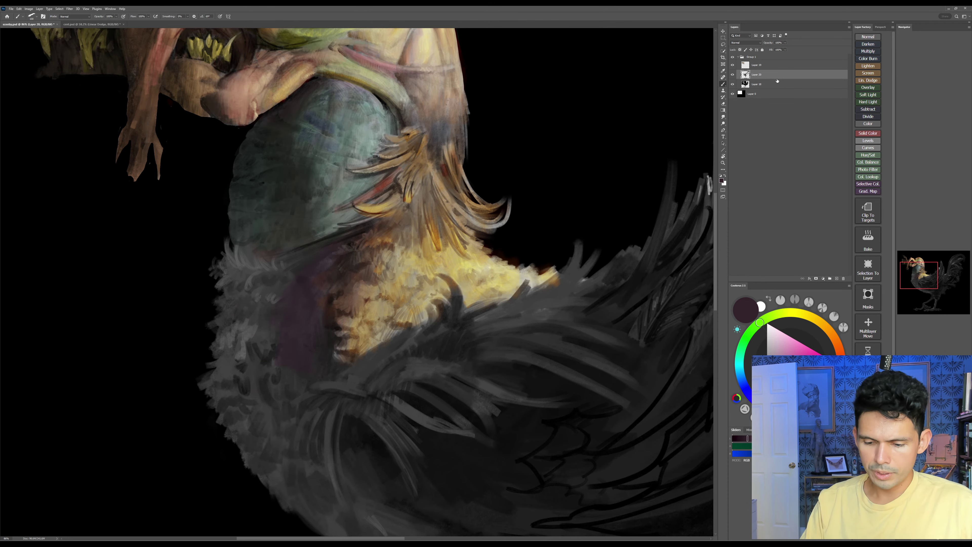
{"action": "left_click", "coordinate": [733, 75], "text": "alt"}
{"action": "left_click", "coordinate": [733, 75], "text": "alt"}
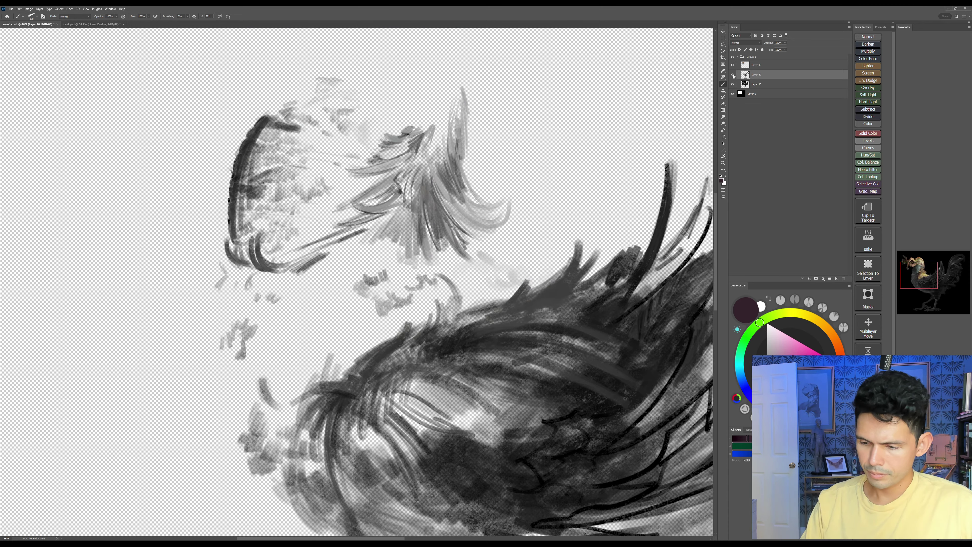
Step: Select the colour layer and tint the ruffled chest feathers below the throat with the dark muted purple
{"action": "left_click", "coordinate": [758, 66]}
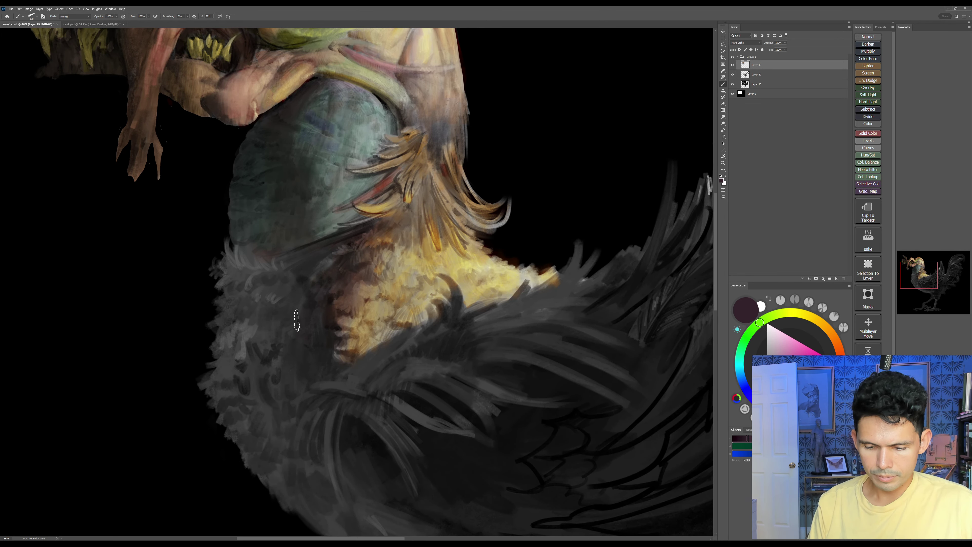
{"action": "left_click_drag", "start_coordinate": [328, 264], "coordinate": [315, 273]}
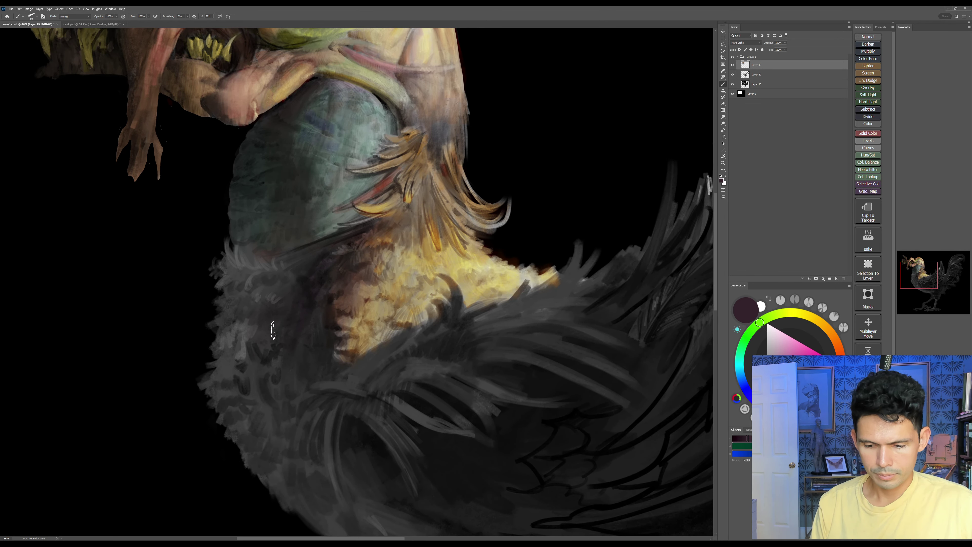
{"action": "mouse_move", "coordinate": [254, 348]}
{"action": "left_mouse_down"}
{"action": "mouse_move", "coordinate": [267, 263]}
{"action": "mouse_move", "coordinate": [227, 307]}
{"action": "mouse_move", "coordinate": [226, 254]}
{"action": "left_mouse_up"}
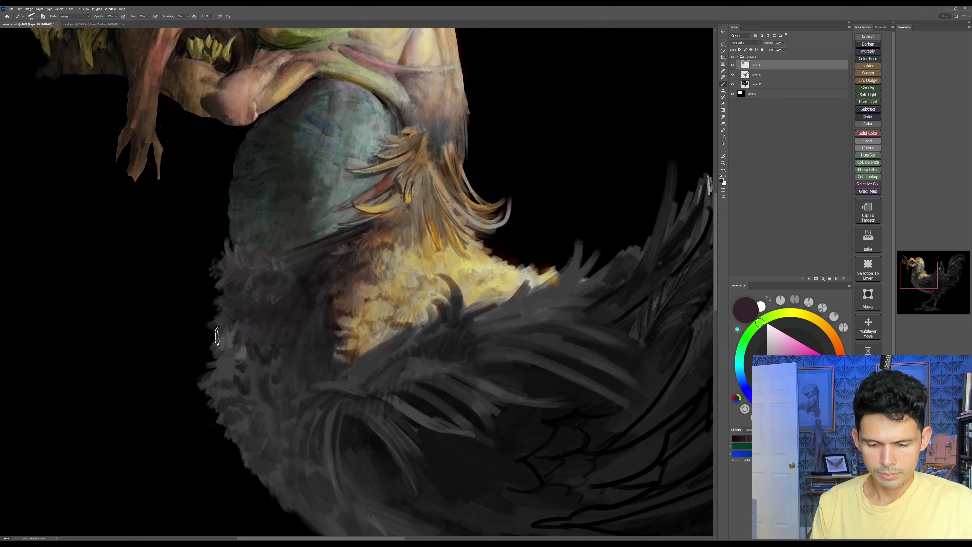
{"action": "mouse_move", "coordinate": [225, 325]}
{"action": "left_mouse_down"}
{"action": "mouse_move", "coordinate": [242, 388]}
{"action": "mouse_move", "coordinate": [272, 393]}
{"action": "mouse_move", "coordinate": [233, 426]}
{"action": "mouse_move", "coordinate": [215, 425]}
{"action": "mouse_move", "coordinate": [243, 448]}
{"action": "mouse_move", "coordinate": [241, 406]}
{"action": "mouse_move", "coordinate": [258, 422]}
{"action": "mouse_move", "coordinate": [268, 363]}
{"action": "mouse_move", "coordinate": [301, 312]}
{"action": "mouse_move", "coordinate": [320, 361]}
{"action": "left_mouse_up"}
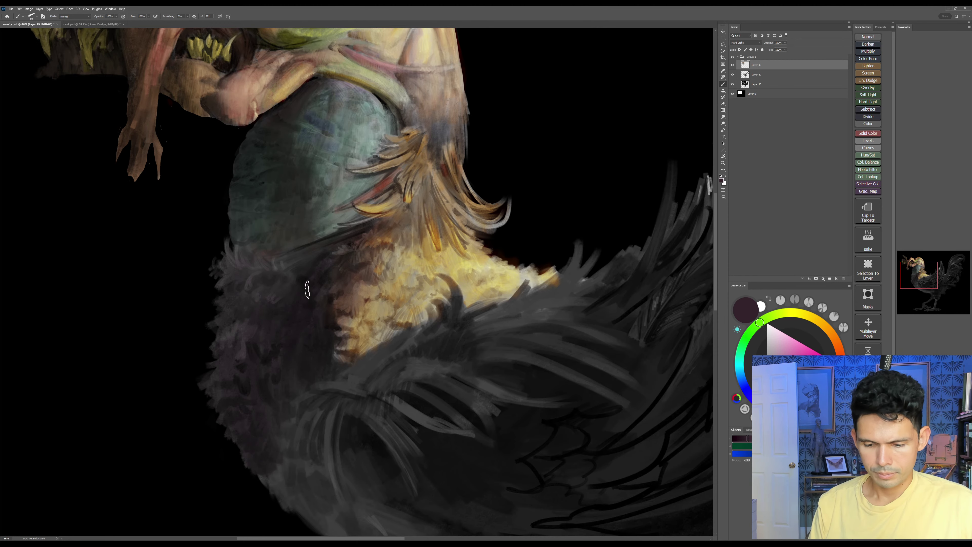
{"action": "mouse_move", "coordinate": [308, 290]}
{"action": "left_mouse_down"}
{"action": "mouse_move", "coordinate": [226, 300]}
{"action": "mouse_move", "coordinate": [204, 277]}
{"action": "left_mouse_up"}
Step: Choose a more saturated purple and intensify the colour of the chest feathers with a larger brush
{"action": "key", "text": "z"}
{"action": "mouse_move", "coordinate": [361, 326]}
{"action": "left_mouse_down"}
{"action": "mouse_move", "coordinate": [335, 348]}
{"action": "mouse_move", "coordinate": [340, 376]}
{"action": "mouse_move", "coordinate": [318, 324]}
{"action": "mouse_move", "coordinate": [332, 325]}
{"action": "mouse_move", "coordinate": [364, 287]}
{"action": "mouse_move", "coordinate": [296, 306]}
{"action": "mouse_move", "coordinate": [288, 295]}
{"action": "mouse_move", "coordinate": [298, 286]}
{"action": "mouse_move", "coordinate": [337, 409]}
{"action": "mouse_move", "coordinate": [353, 321]}
{"action": "mouse_move", "coordinate": [299, 292]}
{"action": "left_mouse_up"}
{"action": "left_click", "coordinate": [779, 386]}
{"action": "key", "text": "b"}
{"action": "left_click_drag", "start_coordinate": [397, 398], "coordinate": [366, 372]}
{"action": "key", "text": "bracketright"}
{"action": "key", "text": "bracketright"}
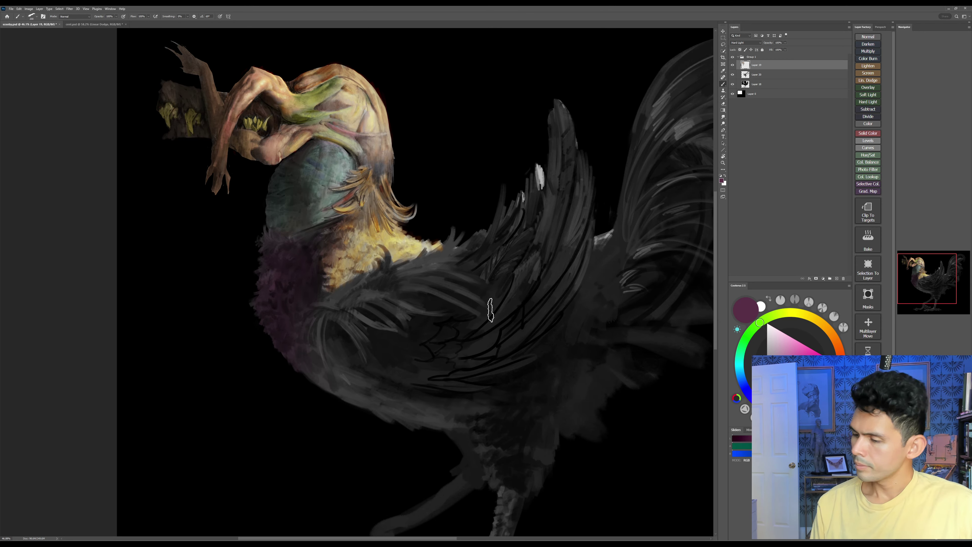
Step: Choose a dark red and, with a smaller brush, tint the wing's upper front edge below the yellow feathers
{"action": "left_click_drag", "start_coordinate": [760, 322], "coordinate": [747, 337]}
{"action": "left_click", "coordinate": [800, 385]}
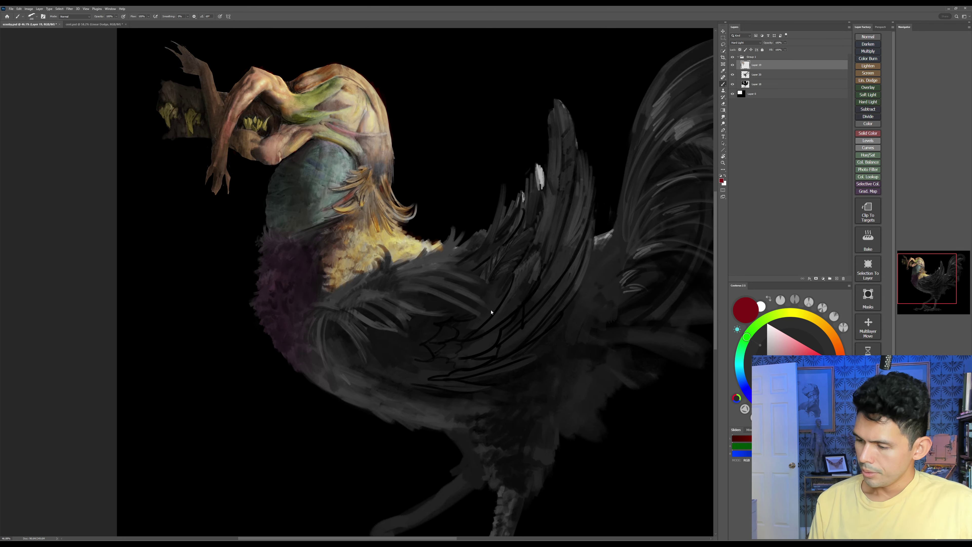
{"action": "key", "text": "bracketleft"}
{"action": "left_click_drag", "start_coordinate": [333, 300], "coordinate": [365, 281]}
{"action": "key", "text": "bracketleft"}
{"action": "key", "text": "bracketleft"}
{"action": "key", "text": "bracketleft"}
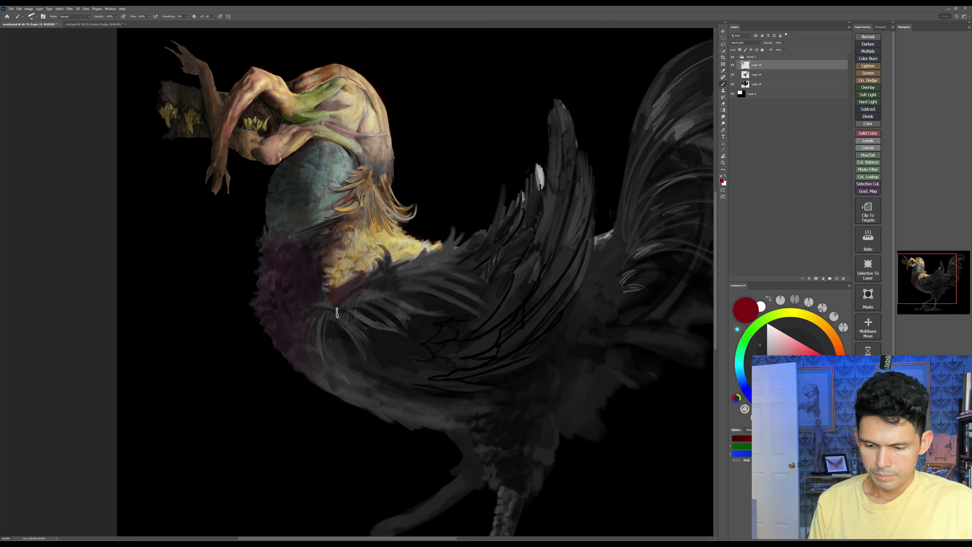
{"action": "left_click_drag", "start_coordinate": [337, 309], "coordinate": [295, 308]}
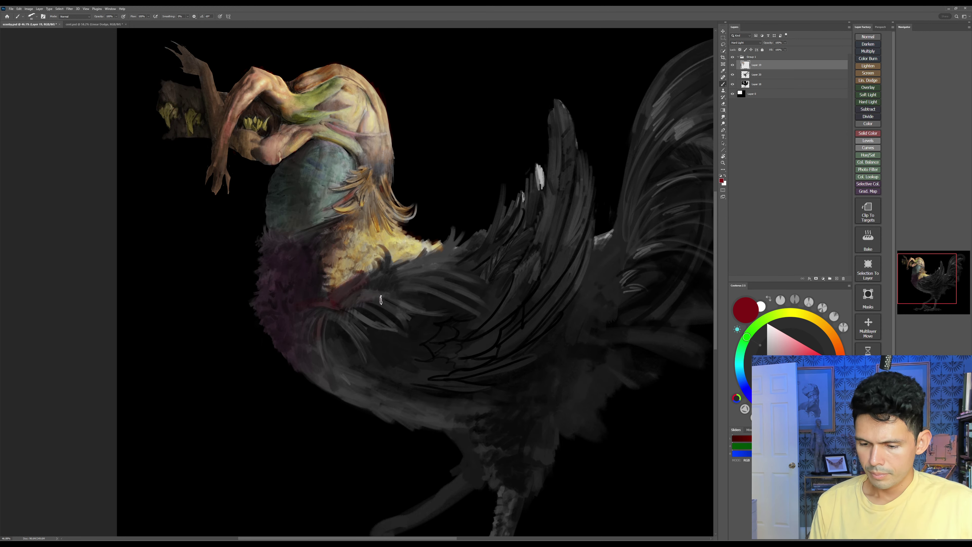
{"action": "left_click_drag", "start_coordinate": [399, 270], "coordinate": [455, 246]}
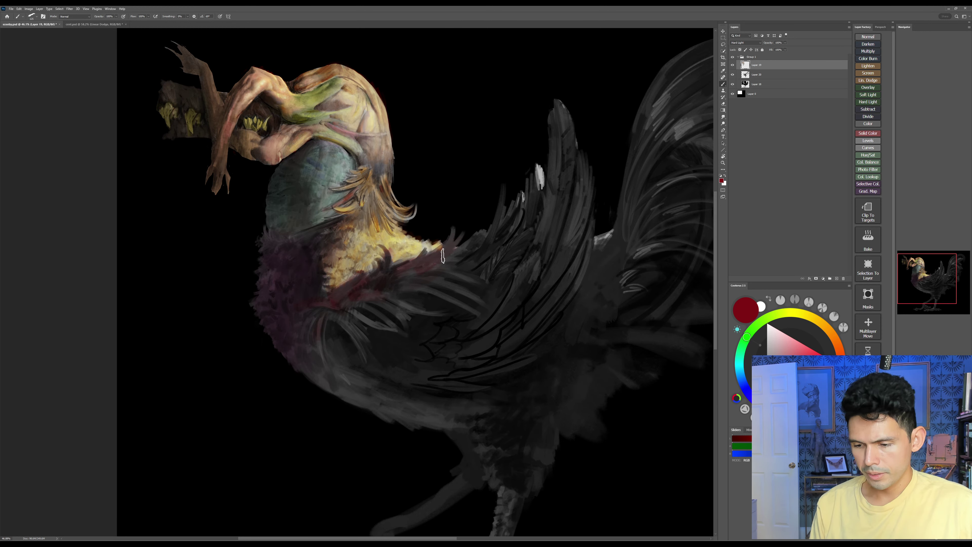
Step: Extend the dark red over the long feathers fanning out from the shoulder across the front of the wing
{"action": "left_click_drag", "start_coordinate": [429, 281], "coordinate": [456, 290]}
{"action": "left_click_drag", "start_coordinate": [400, 276], "coordinate": [476, 310]}
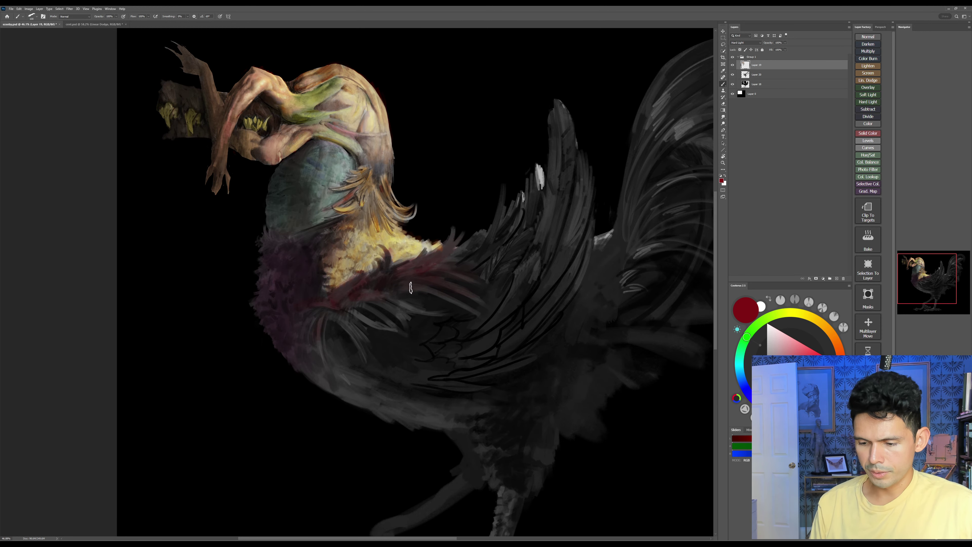
{"action": "left_click_drag", "start_coordinate": [379, 296], "coordinate": [417, 318]}
{"action": "mouse_move", "coordinate": [352, 301]}
{"action": "left_mouse_down"}
{"action": "mouse_move", "coordinate": [371, 319]}
{"action": "mouse_move", "coordinate": [350, 326]}
{"action": "mouse_move", "coordinate": [367, 347]}
{"action": "left_mouse_up"}
{"action": "left_click_drag", "start_coordinate": [387, 299], "coordinate": [362, 292]}
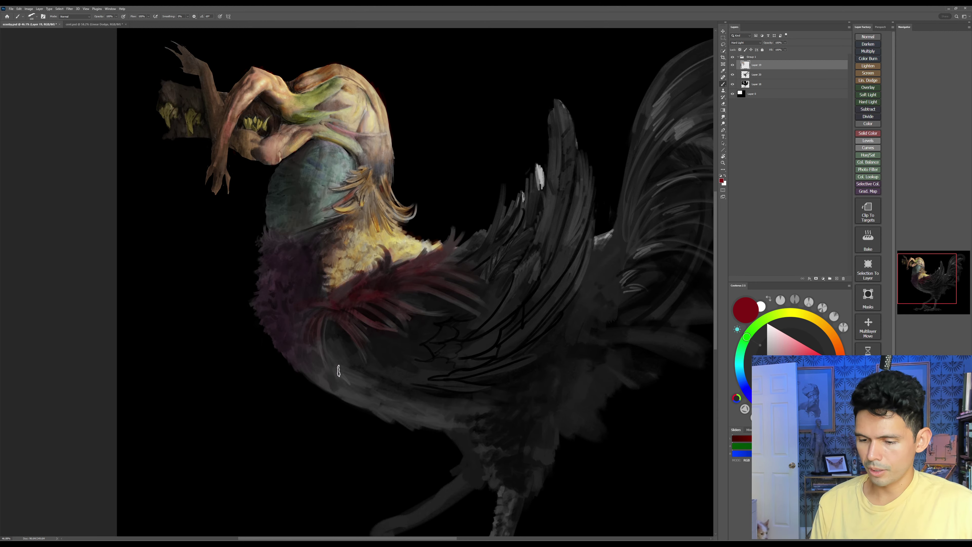
Step: Choose a dark reddish brown and warm up the red shoulder feathers with it
{"action": "left_click_drag", "start_coordinate": [497, 342], "coordinate": [472, 351]}
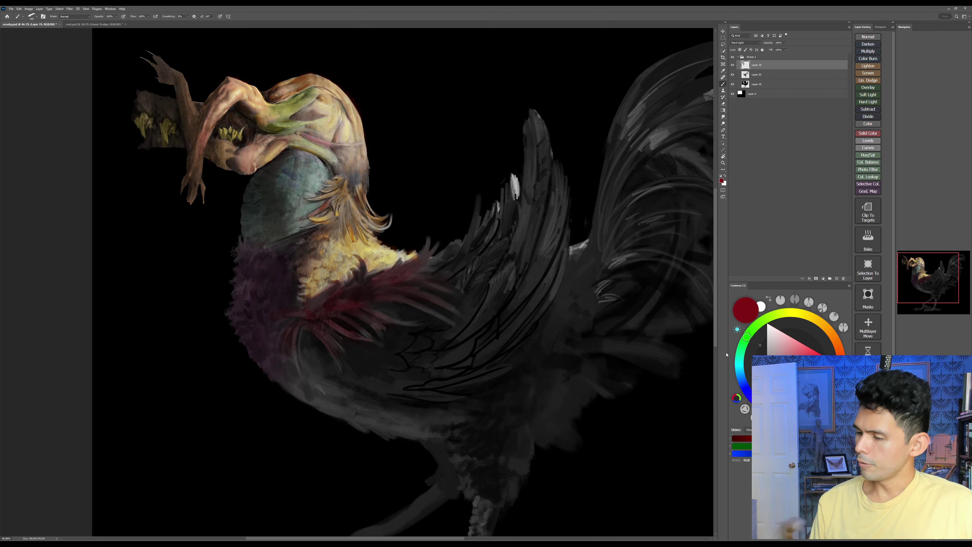
{"action": "left_click", "coordinate": [740, 357]}
{"action": "left_click", "coordinate": [841, 360]}
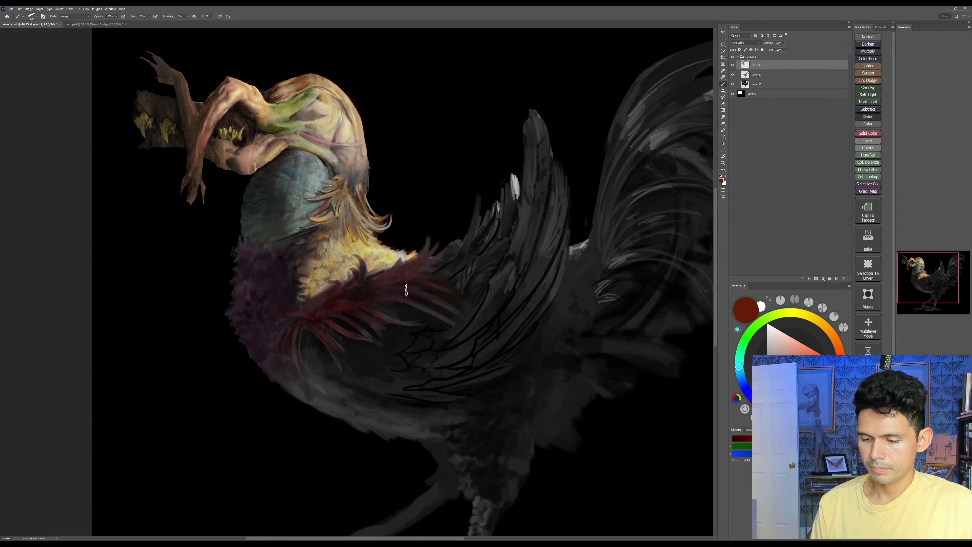
{"action": "left_click_drag", "start_coordinate": [495, 334], "coordinate": [479, 305]}
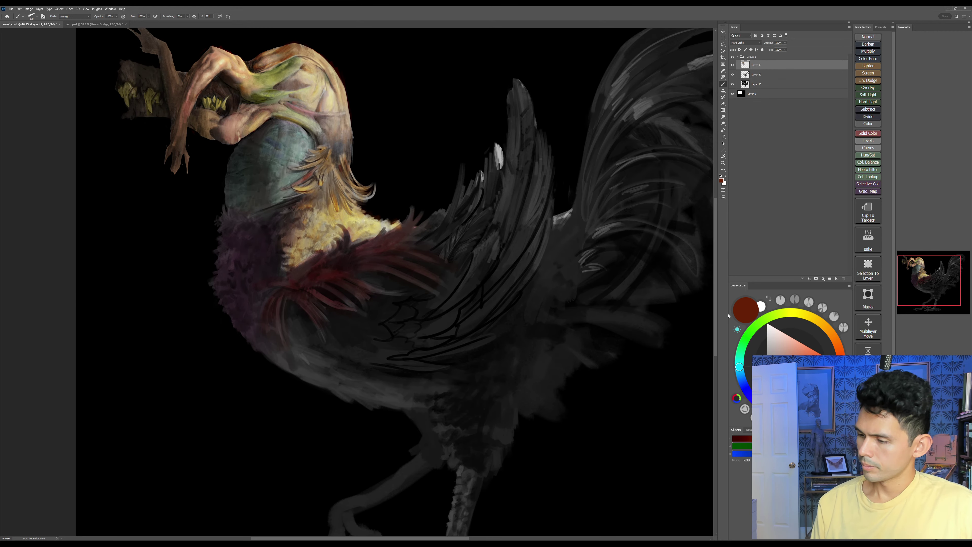
Step: Choose an orange-brown and tint the upright feathers at the wing's rear with a larger brush
{"action": "left_click", "coordinate": [830, 331]}
{"action": "left_click_drag", "start_coordinate": [792, 387], "coordinate": [802, 380]}
{"action": "key", "text": "bracketright"}
{"action": "key", "text": "bracketright"}
{"action": "key", "text": "bracketright"}
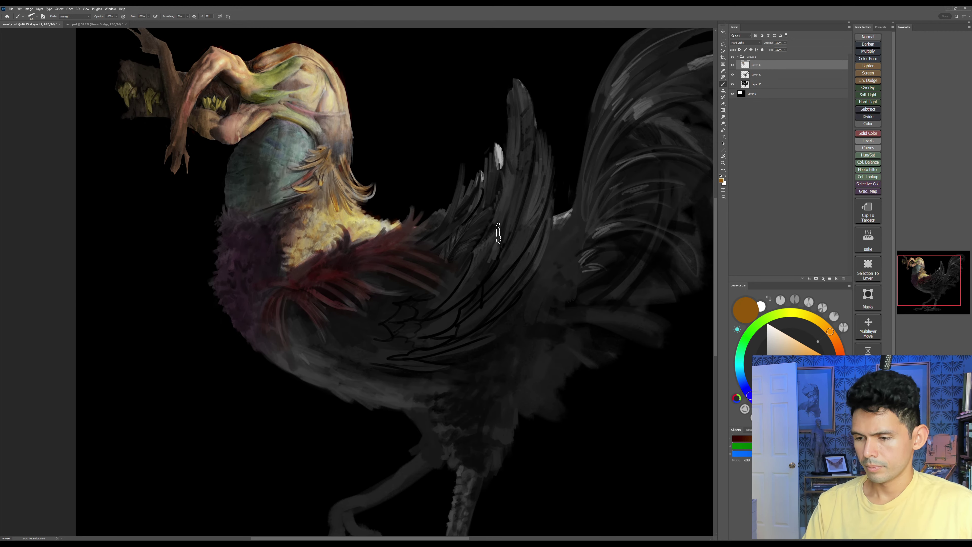
{"action": "mouse_move", "coordinate": [499, 233]}
{"action": "left_mouse_down"}
{"action": "mouse_move", "coordinate": [503, 168]}
{"action": "mouse_move", "coordinate": [472, 217]}
{"action": "mouse_move", "coordinate": [450, 228]}
{"action": "mouse_move", "coordinate": [443, 214]}
{"action": "mouse_move", "coordinate": [506, 138]}
{"action": "mouse_move", "coordinate": [453, 225]}
{"action": "mouse_move", "coordinate": [507, 160]}
{"action": "mouse_move", "coordinate": [511, 212]}
{"action": "mouse_move", "coordinate": [547, 124]}
{"action": "mouse_move", "coordinate": [511, 257]}
{"action": "mouse_move", "coordinate": [541, 206]}
{"action": "left_mouse_up"}
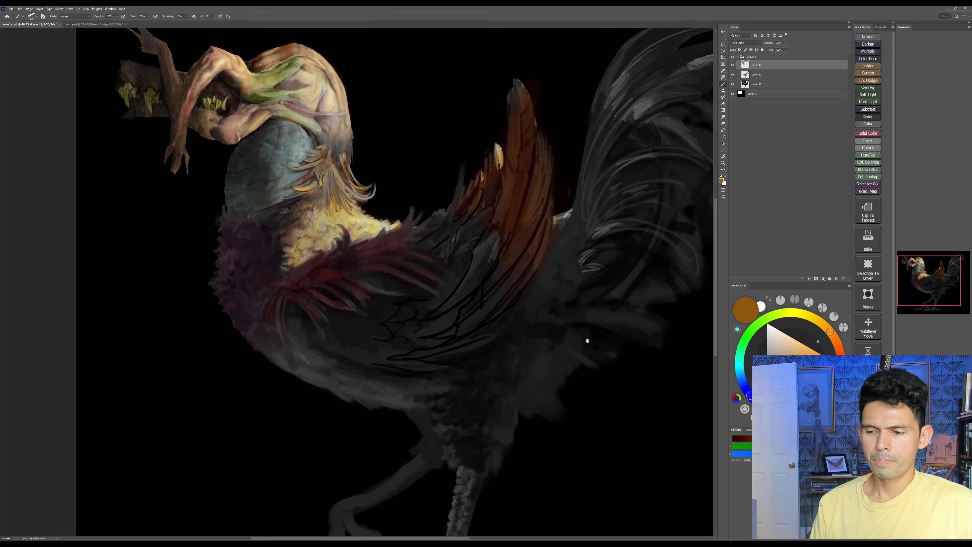
{"action": "left_click_drag", "start_coordinate": [588, 341], "coordinate": [550, 358]}
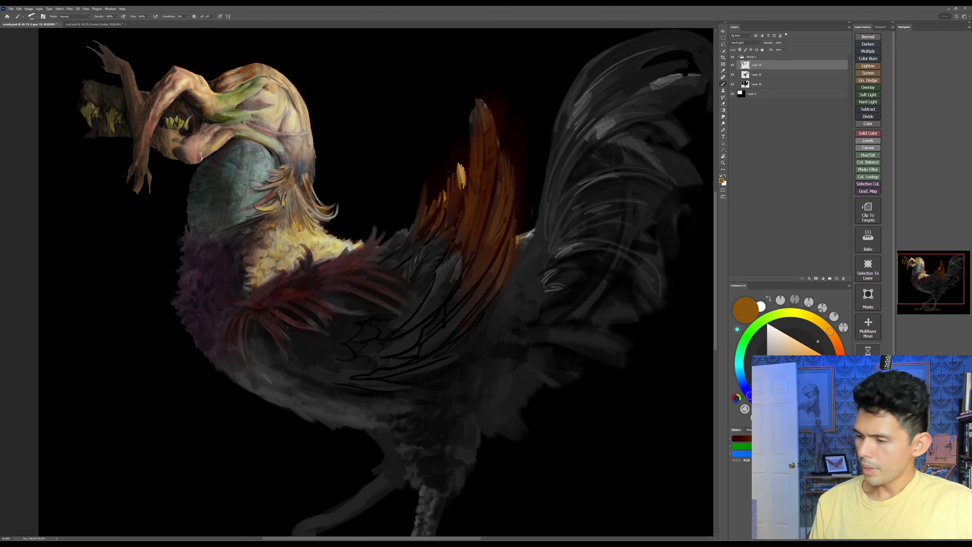
Step: Choose a dark bluish green and tint the middle and lower wing feathers and the belly
{"action": "left_click", "coordinate": [740, 355]}
{"action": "left_click_drag", "start_coordinate": [786, 381], "coordinate": [777, 386]}
{"action": "mouse_move", "coordinate": [423, 248]}
{"action": "left_mouse_down"}
{"action": "mouse_move", "coordinate": [408, 263]}
{"action": "mouse_move", "coordinate": [423, 292]}
{"action": "left_mouse_up"}
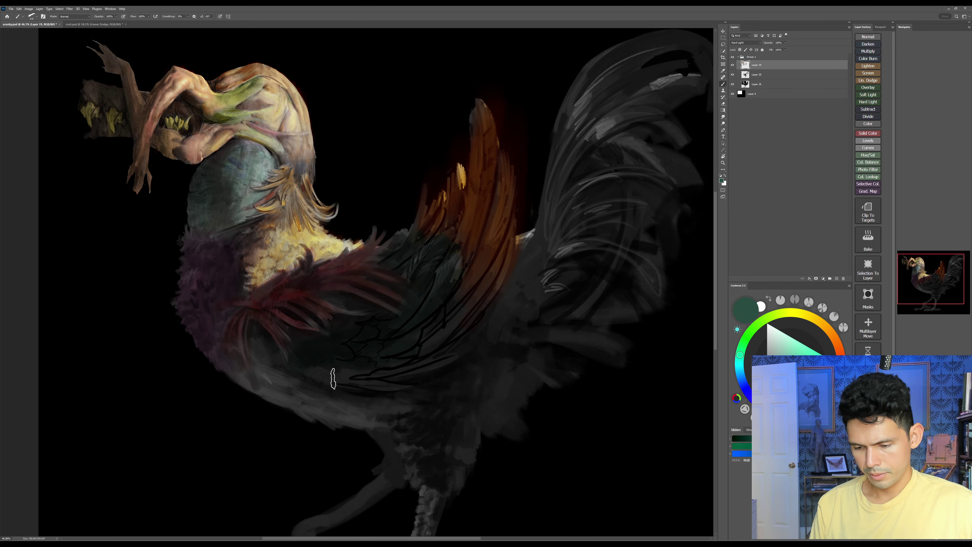
{"action": "key", "text": "["}
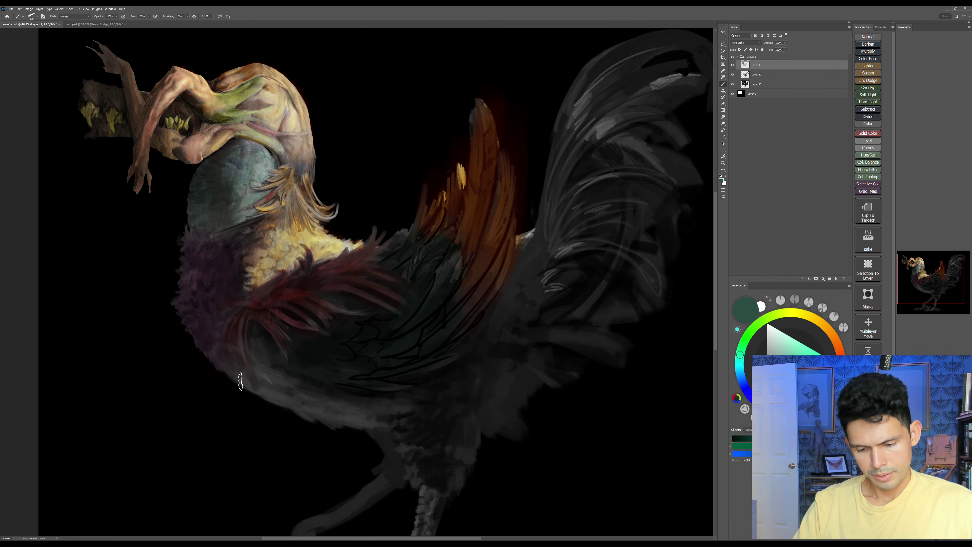
{"action": "mouse_move", "coordinate": [266, 399]}
{"action": "left_mouse_down"}
{"action": "mouse_move", "coordinate": [252, 376]}
{"action": "mouse_move", "coordinate": [352, 424]}
{"action": "mouse_move", "coordinate": [241, 336]}
{"action": "mouse_move", "coordinate": [372, 415]}
{"action": "mouse_move", "coordinate": [315, 413]}
{"action": "mouse_move", "coordinate": [345, 418]}
{"action": "mouse_move", "coordinate": [299, 390]}
{"action": "mouse_move", "coordinate": [408, 413]}
{"action": "mouse_move", "coordinate": [330, 403]}
{"action": "mouse_move", "coordinate": [384, 403]}
{"action": "left_mouse_up"}
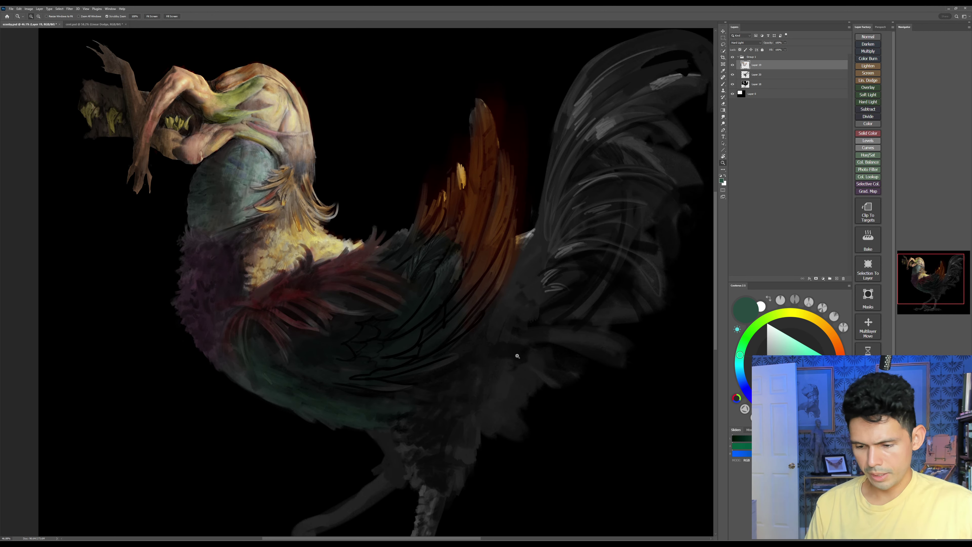
Step: Extend the dark green over the wing feathers beside the orange, the thigh and the rear body with a larger brush
{"action": "mouse_move", "coordinate": [516, 354]}
{"action": "left_mouse_down"}
{"action": "mouse_move", "coordinate": [497, 393]}
{"action": "mouse_move", "coordinate": [461, 349]}
{"action": "left_mouse_up"}
{"action": "key", "text": "]"}
{"action": "key", "text": "]"}
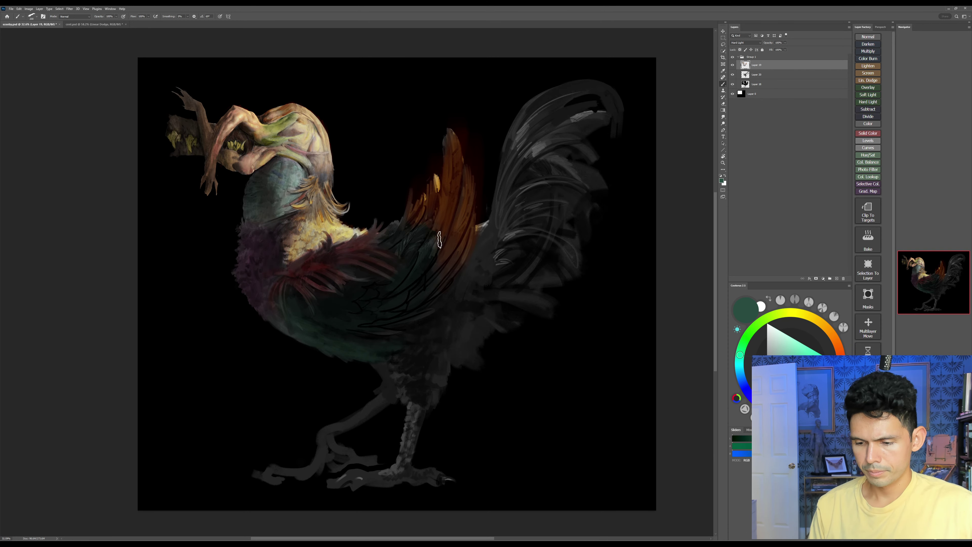
{"action": "left_click_drag", "start_coordinate": [440, 240], "coordinate": [433, 256]}
{"action": "key", "text": "]"}
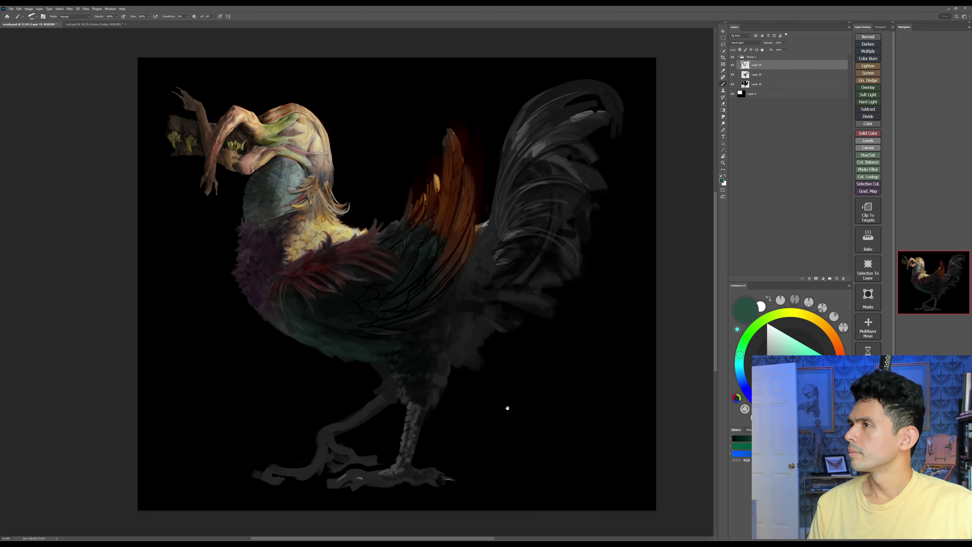
{"action": "left_click_drag", "start_coordinate": [508, 408], "coordinate": [517, 387]}
{"action": "key", "text": "]"}
{"action": "mouse_move", "coordinate": [429, 324]}
{"action": "left_mouse_down"}
{"action": "mouse_move", "coordinate": [449, 302]}
{"action": "mouse_move", "coordinate": [429, 351]}
{"action": "mouse_move", "coordinate": [437, 370]}
{"action": "mouse_move", "coordinate": [464, 339]}
{"action": "mouse_move", "coordinate": [462, 285]}
{"action": "left_mouse_up"}
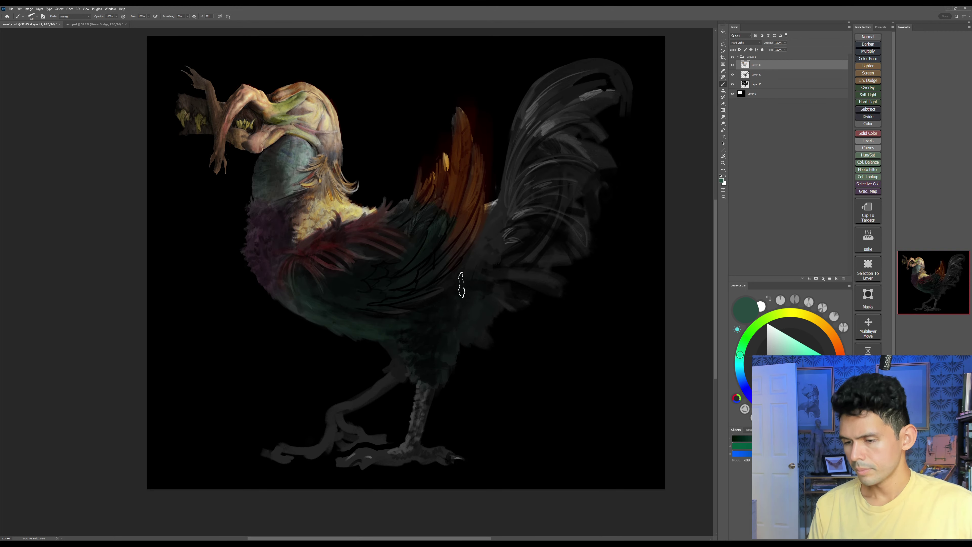
{"action": "left_click_drag", "start_coordinate": [531, 302], "coordinate": [517, 328]}
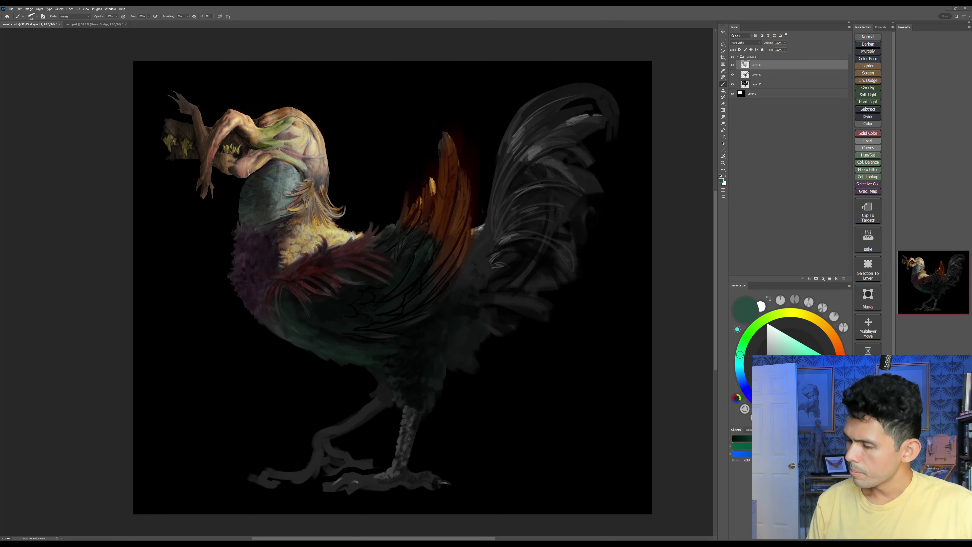
Step: Choose a dark purple and try a broad tint over the tail feathers with a much larger brush
{"action": "left_click", "coordinate": [796, 413]}
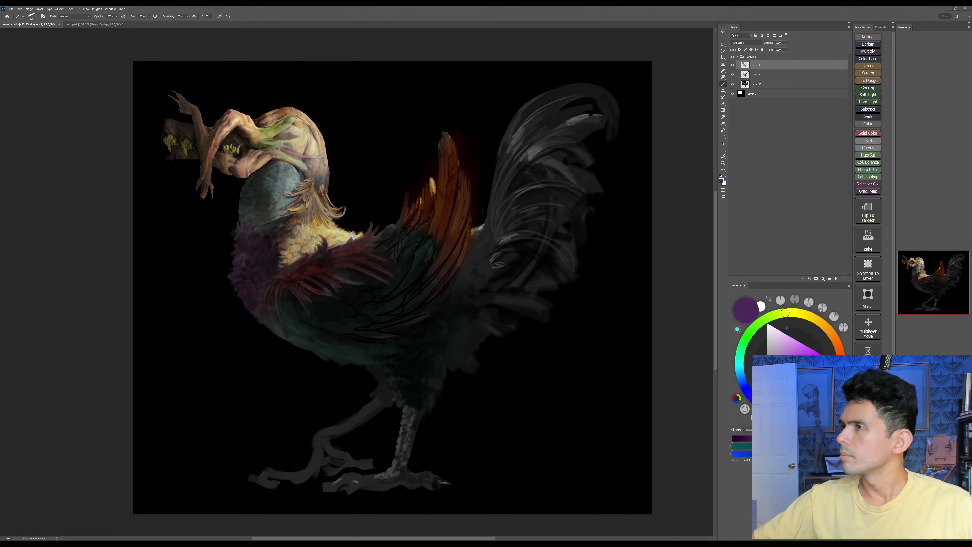
{"action": "key", "text": "]"}
{"action": "key", "text": "]"}
{"action": "key", "text": "]"}
{"action": "key", "text": "]"}
{"action": "key", "text": "]"}
{"action": "key", "text": "]"}
{"action": "key", "text": "]"}
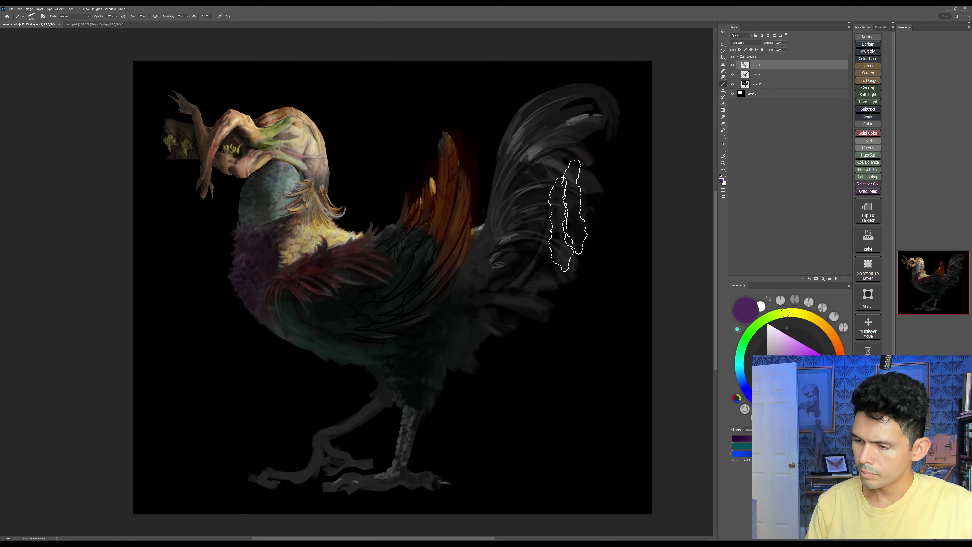
{"action": "mouse_move", "coordinate": [568, 217]}
{"action": "left_mouse_down"}
{"action": "mouse_move", "coordinate": [526, 213]}
{"action": "mouse_move", "coordinate": [508, 226]}
{"action": "mouse_move", "coordinate": [503, 329]}
{"action": "left_mouse_up"}
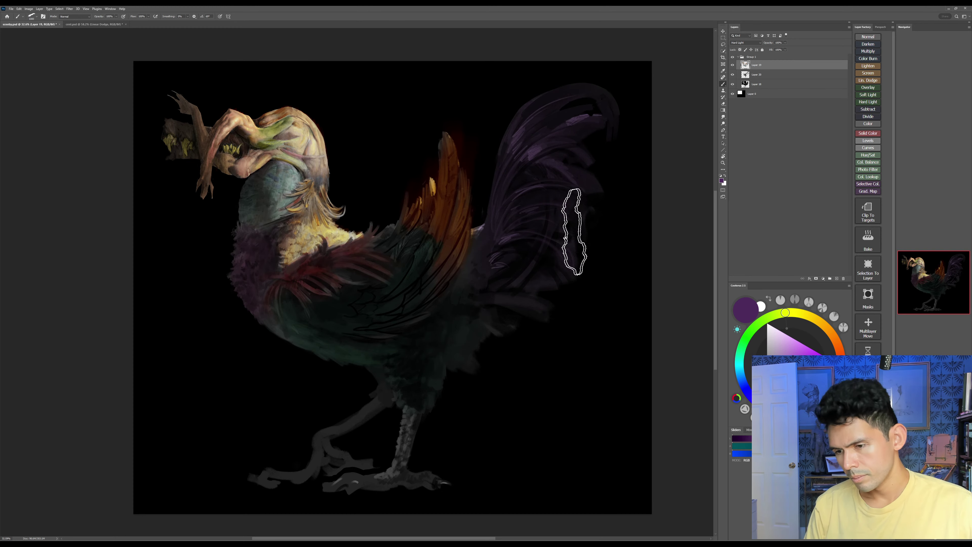
{"action": "key", "text": "["}
{"action": "key", "text": "["}
{"action": "key", "text": "["}
{"action": "key", "text": "ctrl+z"}
Step: Tint the long arched tail feathers and the lower tail dark purple with a smaller brush
{"action": "key", "text": "["}
{"action": "key", "text": "["}
{"action": "key", "text": "["}
{"action": "key", "text": "["}
{"action": "key", "text": "["}
{"action": "key", "text": "["}
{"action": "key", "text": "["}
{"action": "key", "text": "["}
{"action": "key", "text": "["}
{"action": "key", "text": "["}
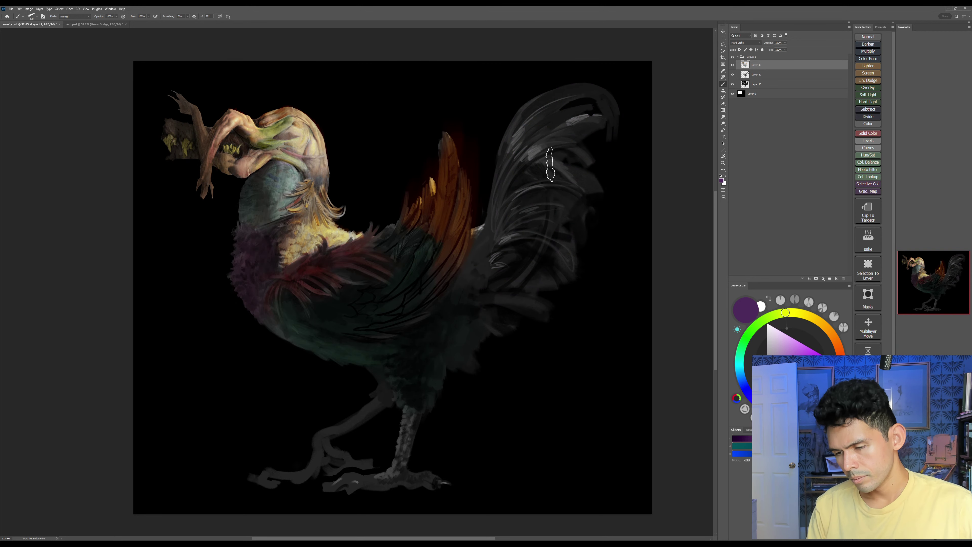
{"action": "left_click_drag", "start_coordinate": [580, 123], "coordinate": [508, 147]}
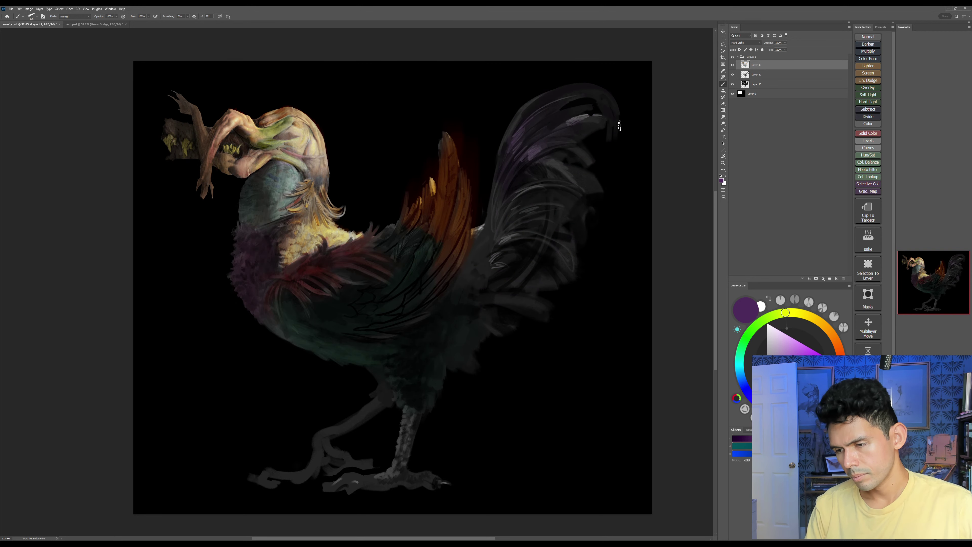
{"action": "key", "text": "]"}
{"action": "key", "text": "]"}
{"action": "mouse_move", "coordinate": [592, 119]}
{"action": "left_mouse_down"}
{"action": "mouse_move", "coordinate": [535, 147]}
{"action": "mouse_move", "coordinate": [521, 184]}
{"action": "left_mouse_up"}
{"action": "left_click_drag", "start_coordinate": [575, 204], "coordinate": [549, 212]}
{"action": "mouse_move", "coordinate": [517, 122]}
{"action": "left_mouse_down"}
{"action": "mouse_move", "coordinate": [498, 201]}
{"action": "mouse_move", "coordinate": [498, 261]}
{"action": "mouse_move", "coordinate": [567, 222]}
{"action": "left_mouse_up"}
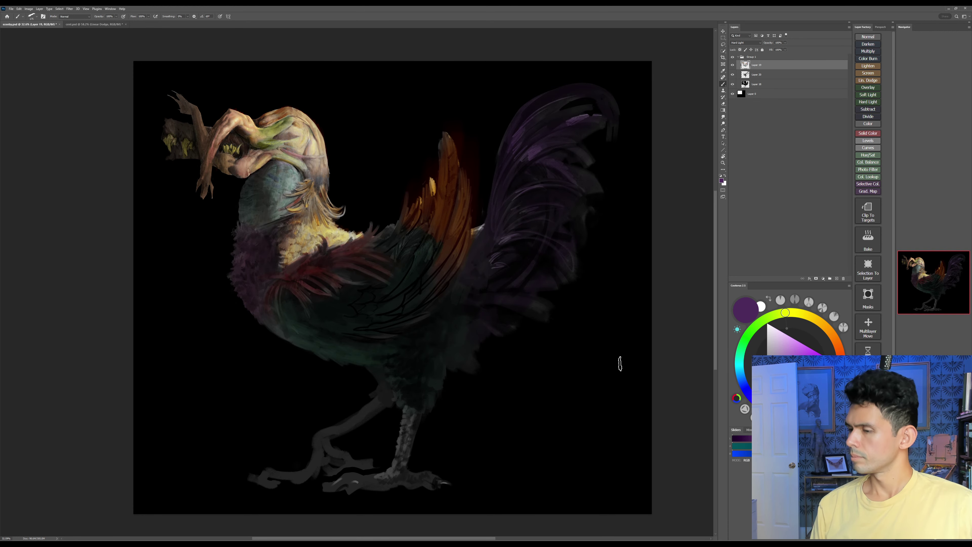
Step: Choose a light grey and brighten the upper base of the tail behind the orange feathers with a small brush
{"action": "left_click", "coordinate": [768, 352]}
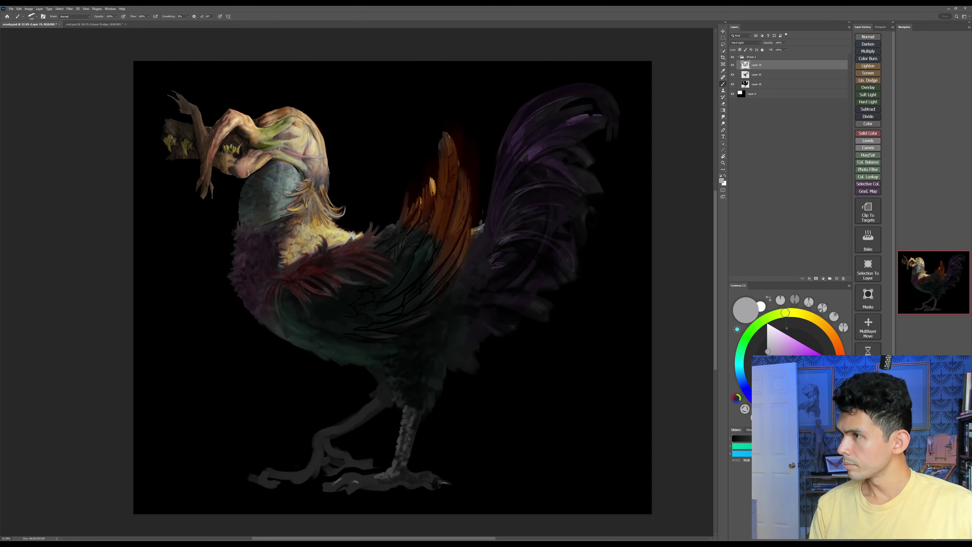
{"action": "key", "text": "bracketleft"}
{"action": "key", "text": "bracketleft"}
{"action": "key", "text": "bracketleft"}
{"action": "key", "text": "bracketleft"}
{"action": "key", "text": "bracketleft"}
{"action": "key", "text": "bracketleft"}
{"action": "left_click_drag", "start_coordinate": [473, 232], "coordinate": [484, 227]}
{"action": "mouse_move", "coordinate": [484, 228]}
{"action": "left_mouse_down"}
{"action": "mouse_move", "coordinate": [484, 250]}
{"action": "mouse_move", "coordinate": [488, 225]}
{"action": "mouse_move", "coordinate": [503, 225]}
{"action": "mouse_move", "coordinate": [481, 230]}
{"action": "mouse_move", "coordinate": [492, 211]}
{"action": "mouse_move", "coordinate": [516, 220]}
{"action": "left_mouse_up"}
{"action": "key", "text": "bracketright"}
{"action": "left_click_drag", "start_coordinate": [498, 239], "coordinate": [509, 220]}
{"action": "left_click_drag", "start_coordinate": [493, 224], "coordinate": [502, 202]}
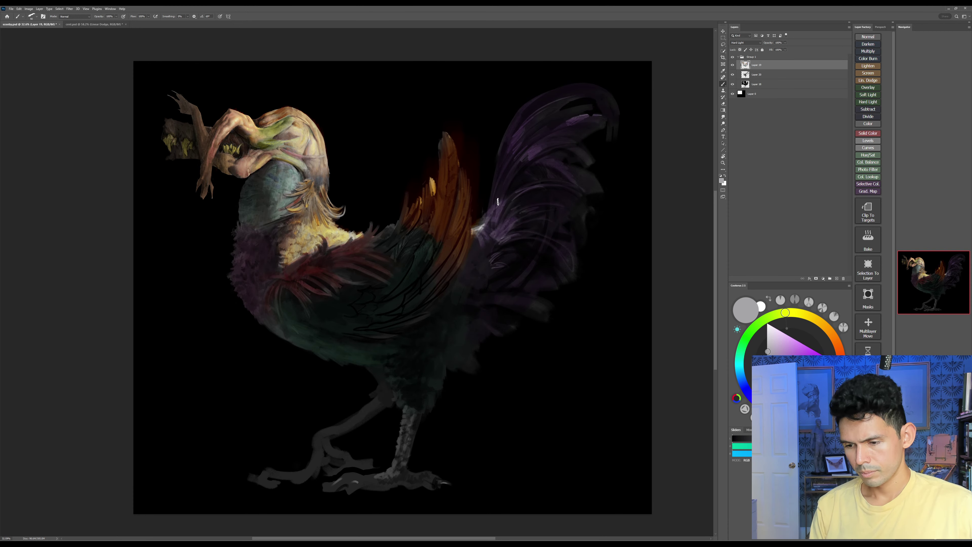
Step: Extend the light grey highlights down over the lower tail base with a slightly larger brush
{"action": "key", "text": "bracketright"}
{"action": "key", "text": "bracketright"}
{"action": "mouse_move", "coordinate": [475, 238]}
{"action": "left_mouse_down"}
{"action": "mouse_move", "coordinate": [471, 273]}
{"action": "mouse_move", "coordinate": [502, 251]}
{"action": "left_mouse_up"}
{"action": "mouse_move", "coordinate": [492, 250]}
{"action": "left_mouse_down"}
{"action": "mouse_move", "coordinate": [507, 240]}
{"action": "mouse_move", "coordinate": [485, 271]}
{"action": "left_mouse_up"}
{"action": "left_click_drag", "start_coordinate": [474, 261], "coordinate": [458, 292]}
{"action": "left_click_drag", "start_coordinate": [486, 272], "coordinate": [501, 252]}
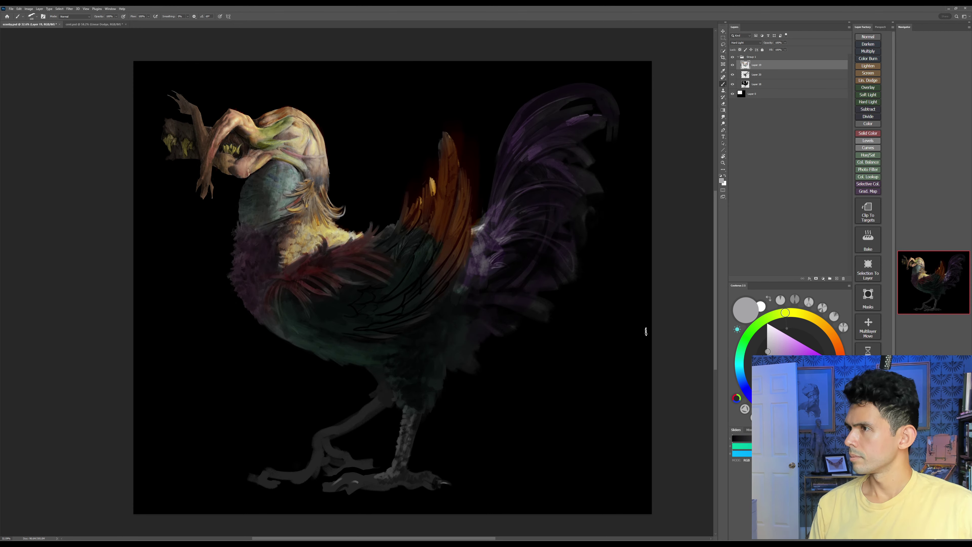
Step: Choose an orange-brown and add small warm accents to the dark feathers at the rear body below the tail
{"action": "left_click", "coordinate": [834, 337]}
{"action": "left_click", "coordinate": [801, 374]}
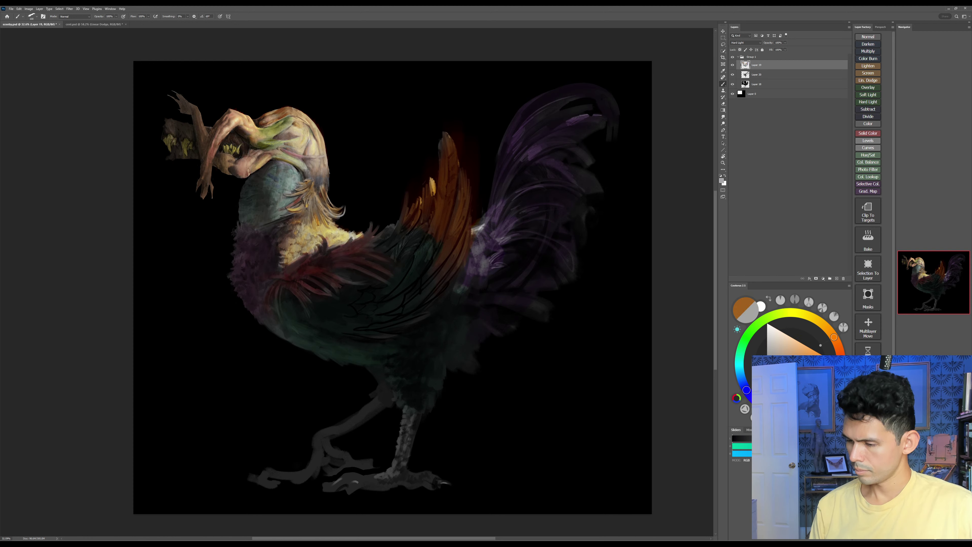
{"action": "key", "text": "bracketleft"}
{"action": "key", "text": "bracketleft"}
{"action": "key", "text": "bracketleft"}
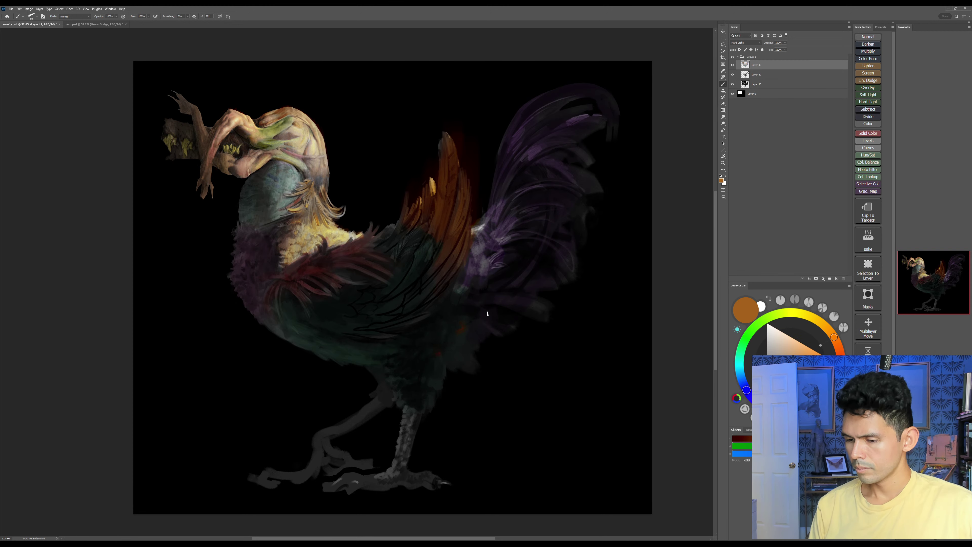
{"action": "left_click_drag", "start_coordinate": [491, 316], "coordinate": [486, 324]}
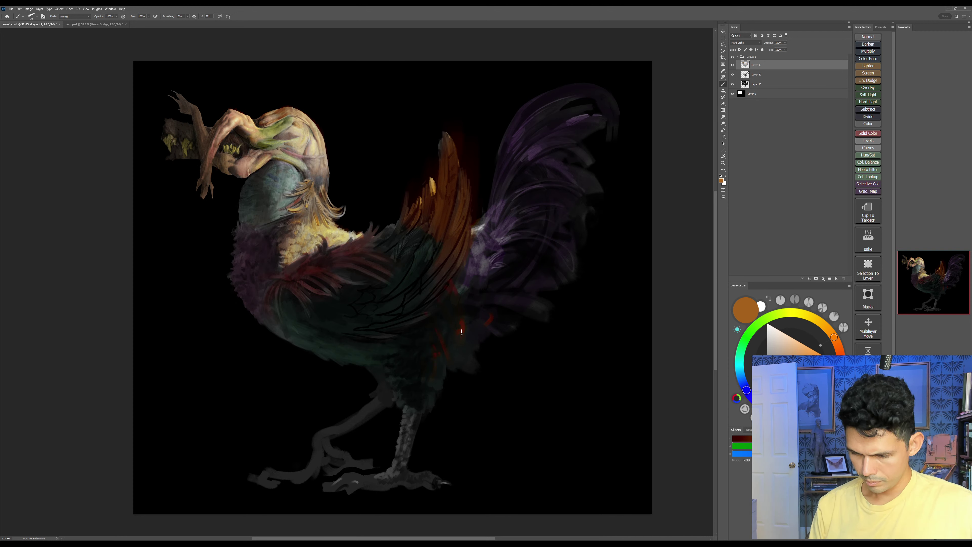
Step: Try a broad orange-brown tint over the rear body and lower tail with a much larger brush
{"action": "key", "text": "bracketright"}
{"action": "key", "text": "bracketright"}
{"action": "key", "text": "bracketright"}
{"action": "key", "text": "bracketright"}
{"action": "key", "text": "bracketright"}
{"action": "key", "text": "bracketright"}
{"action": "key", "text": "bracketright"}
{"action": "key", "text": "bracketright"}
{"action": "key", "text": "bracketright"}
{"action": "key", "text": "bracketright"}
{"action": "key", "text": "bracketright"}
{"action": "key", "text": "bracketright"}
{"action": "key", "text": "bracketright"}
{"action": "key", "text": "bracketright"}
{"action": "key", "text": "bracketright"}
{"action": "key", "text": "bracketright"}
{"action": "key", "text": "bracketright"}
{"action": "key", "text": "bracketright"}
{"action": "left_click_drag", "start_coordinate": [451, 375], "coordinate": [628, 286]}
{"action": "key", "text": "ctrl+z"}
{"action": "left_click_drag", "start_coordinate": [421, 367], "coordinate": [513, 285]}
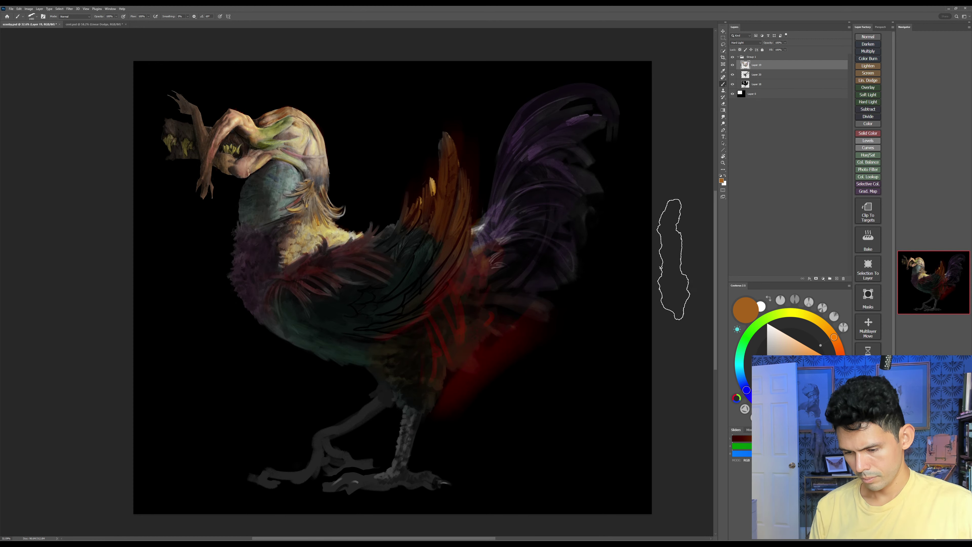
{"action": "key", "text": "ctrl+z"}
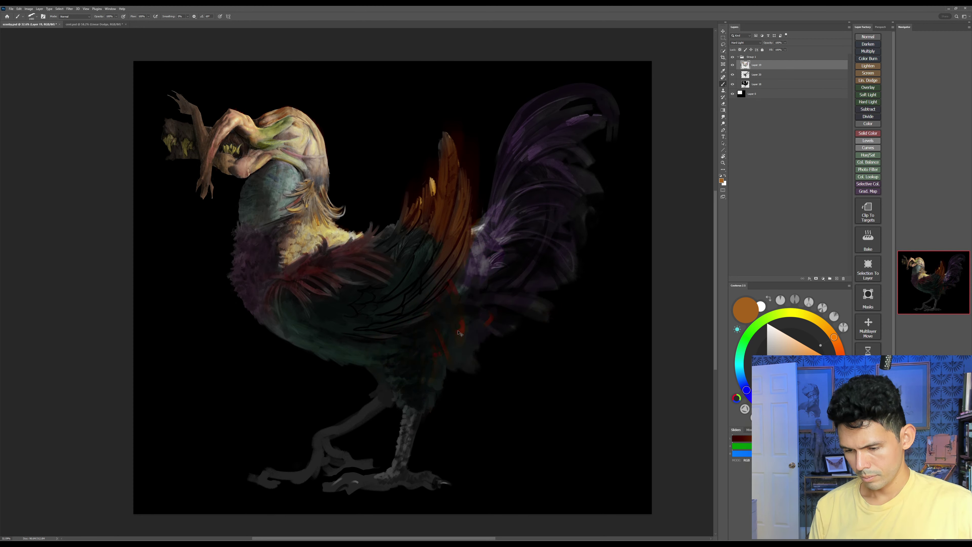
Step: Undo the latest red-orange strokes on the rear body and save the painting
{"action": "key", "text": "ctrl+z"}
{"action": "key", "text": "bracketleft"}
{"action": "key", "text": "bracketleft"}
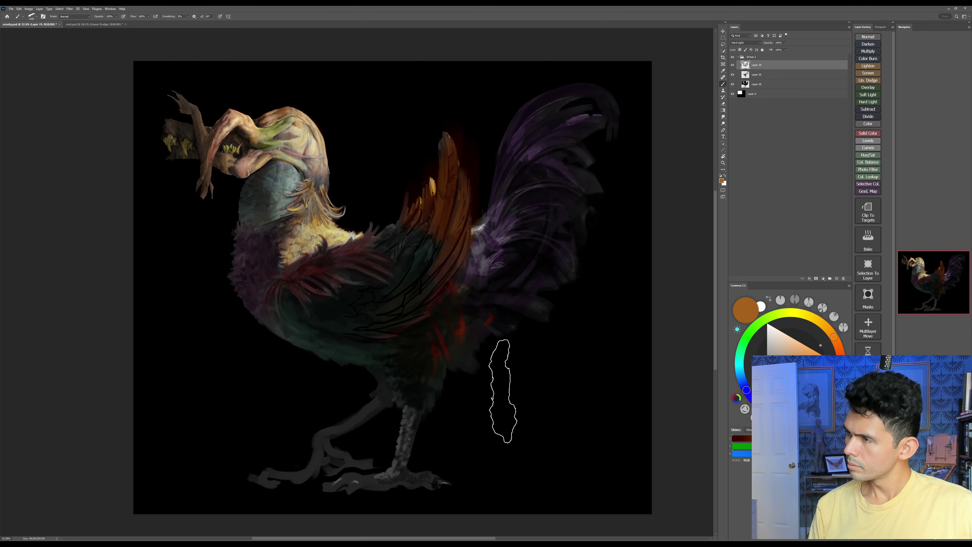
{"action": "key", "text": "ctrl+z"}
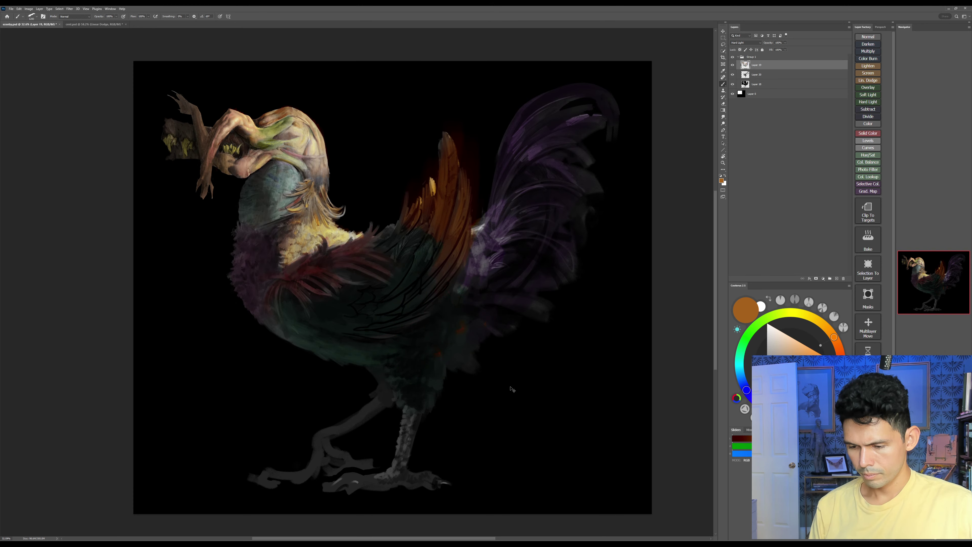
{"action": "key", "text": "ctrl+s"}
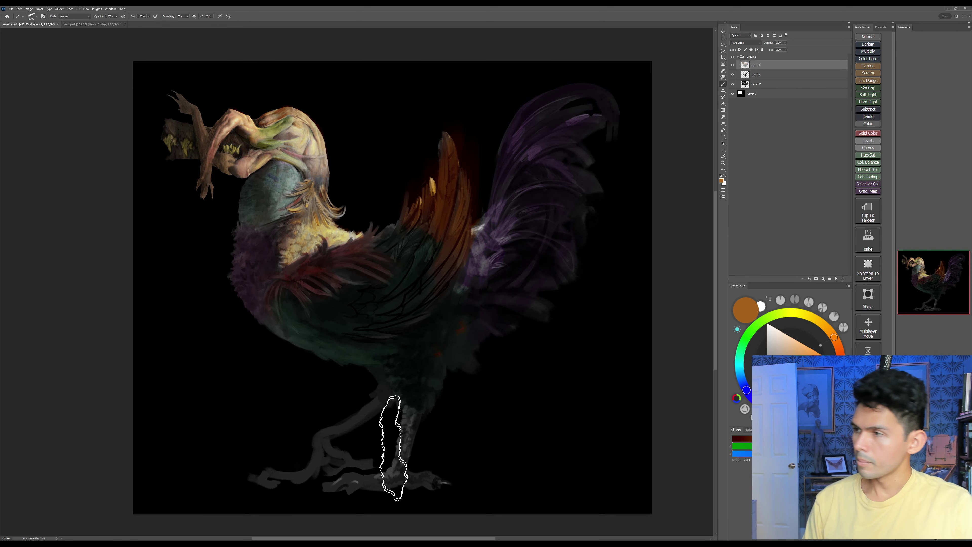
Step: Try lightening the scaly front leg and foot with a light warm grey and a much smaller brush
{"action": "left_click", "coordinate": [770, 346]}
{"action": "key", "text": "["}
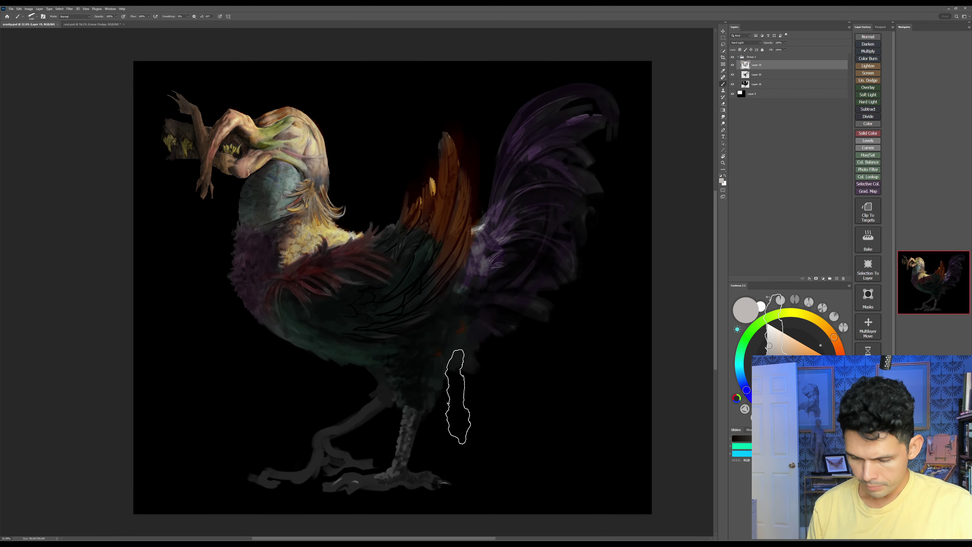
{"action": "key", "text": "["}
{"action": "key", "text": "["}
{"action": "key", "text": "["}
{"action": "key", "text": "["}
{"action": "key", "text": "["}
{"action": "key", "text": "["}
{"action": "key", "text": "["}
{"action": "key", "text": "["}
{"action": "key", "text": "["}
{"action": "key", "text": "["}
{"action": "key", "text": "["}
{"action": "key", "text": "["}
{"action": "key", "text": "["}
{"action": "key", "text": "["}
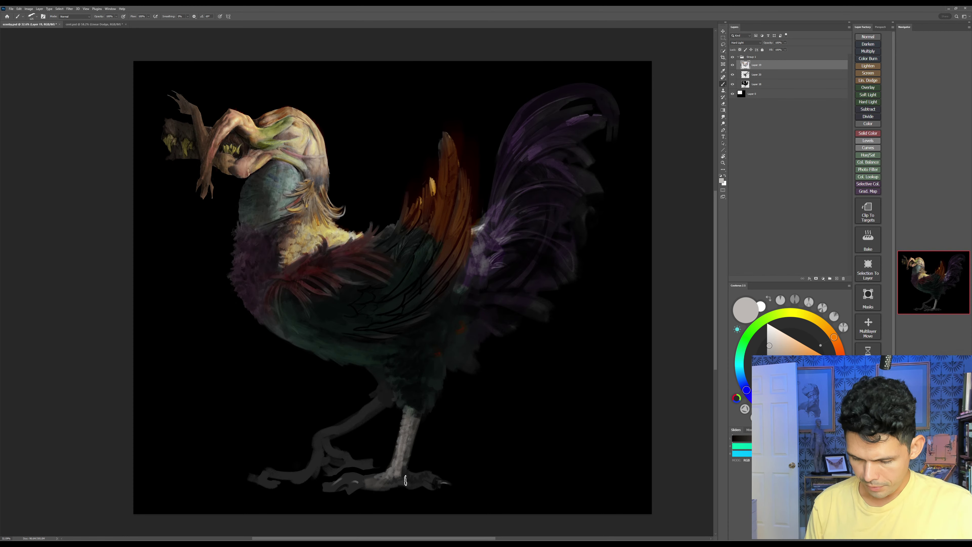
{"action": "left_click_drag", "start_coordinate": [409, 481], "coordinate": [387, 487]}
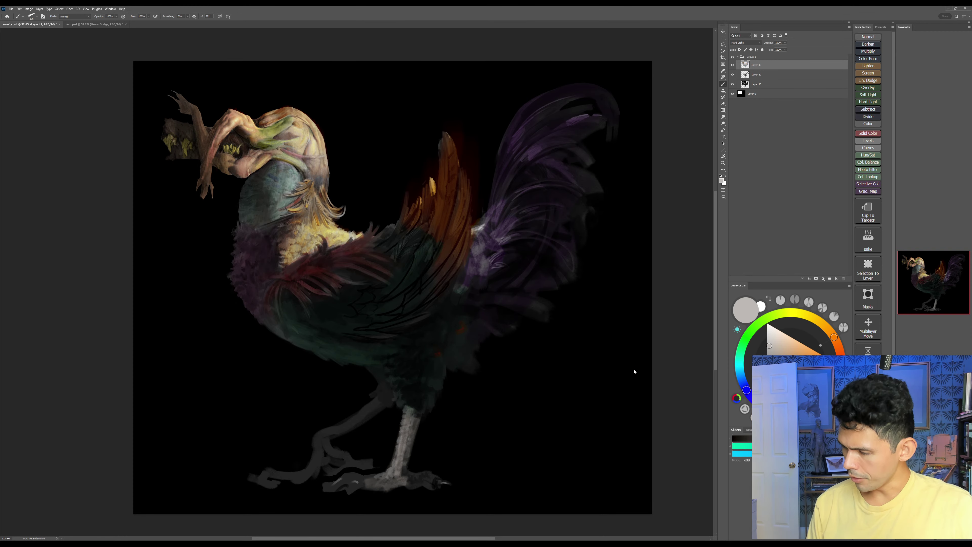
Step: Choose a muted greyish purple and tint the scaly front leg and feet with it
{"action": "left_click", "coordinate": [806, 413]}
{"action": "left_click", "coordinate": [772, 367]}
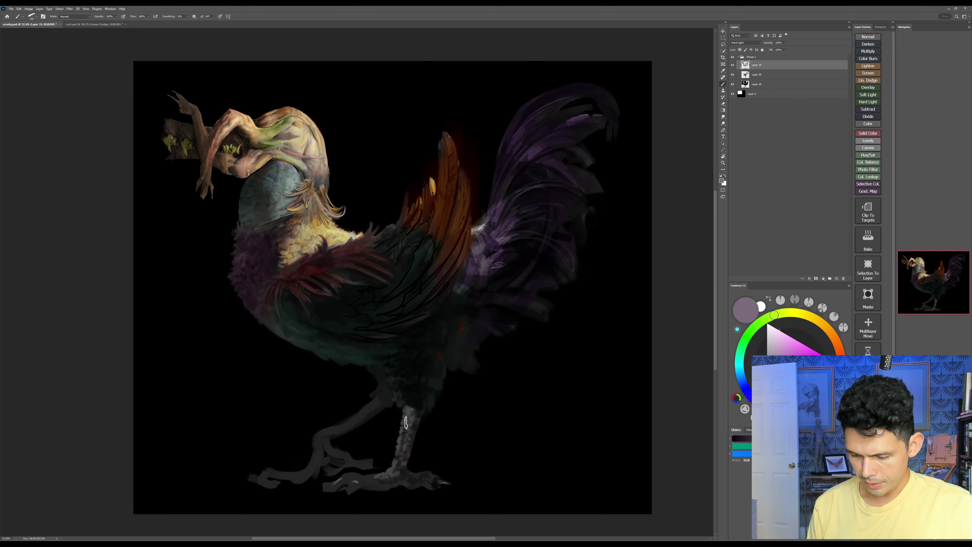
{"action": "left_click_drag", "start_coordinate": [405, 426], "coordinate": [410, 420]}
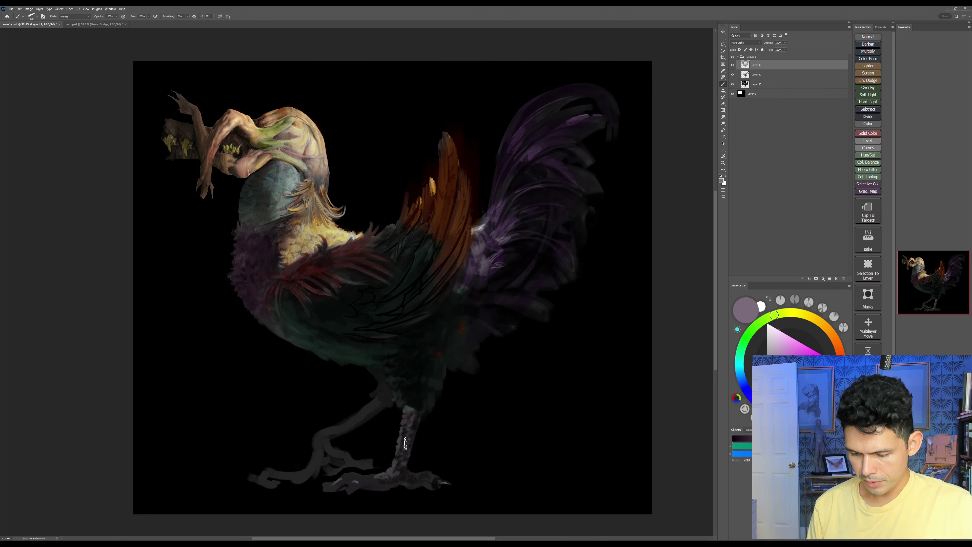
Step: Flip the canvas horizontally and save the painting
{"action": "key", "text": "z"}
{"action": "left_click_drag", "start_coordinate": [625, 399], "coordinate": [586, 428]}
{"action": "left_click_drag", "start_coordinate": [529, 457], "coordinate": [315, 433]}
{"action": "left_click_drag", "start_coordinate": [423, 449], "coordinate": [441, 439]}
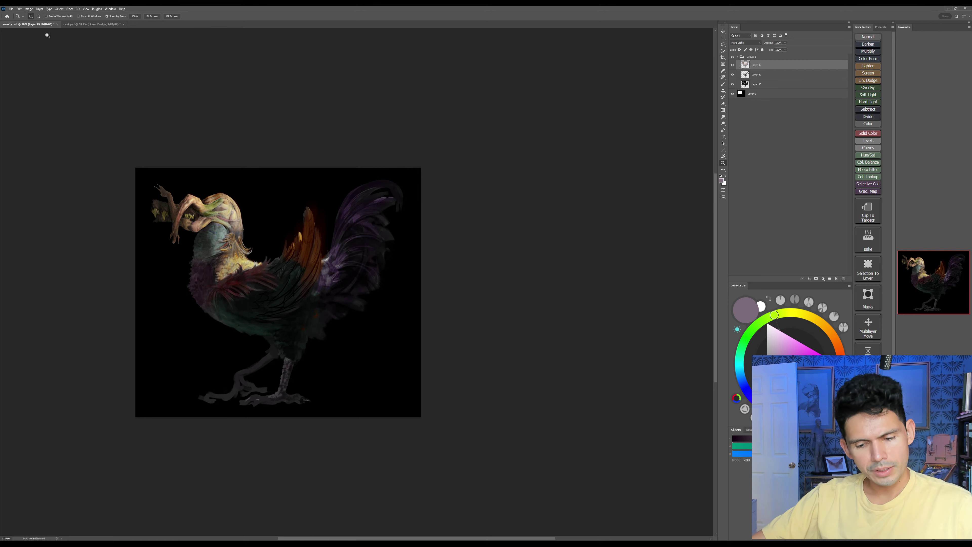
{"action": "left_click", "coordinate": [29, 9]}
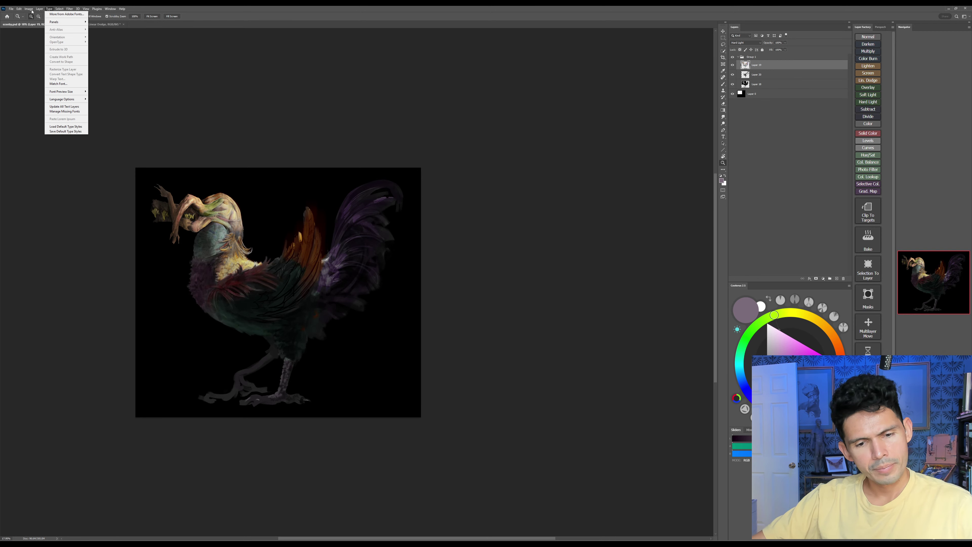
{"action": "mouse_move", "coordinate": [49, 59]}
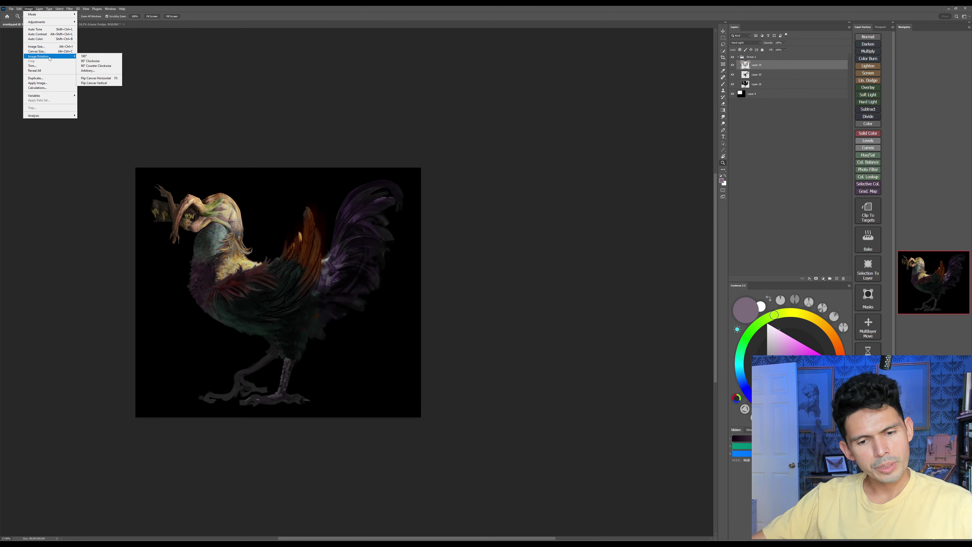
{"action": "left_click", "coordinate": [95, 78]}
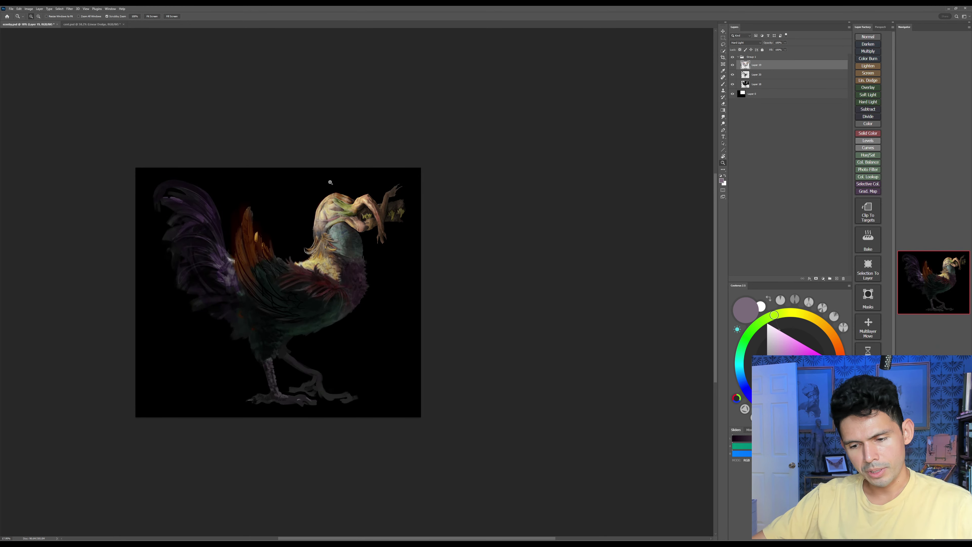
{"action": "key", "text": "ctrl+s"}
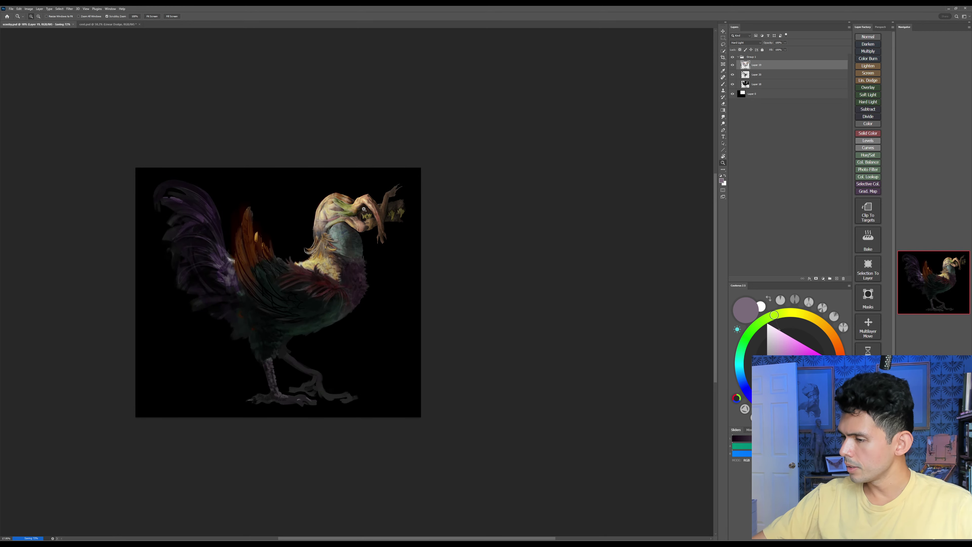
Step: Examine the flipped creature's head, neck and body, comparing the painting with the colour layer hidden and shown
{"action": "left_click_drag", "start_coordinate": [230, 250], "coordinate": [264, 237]}
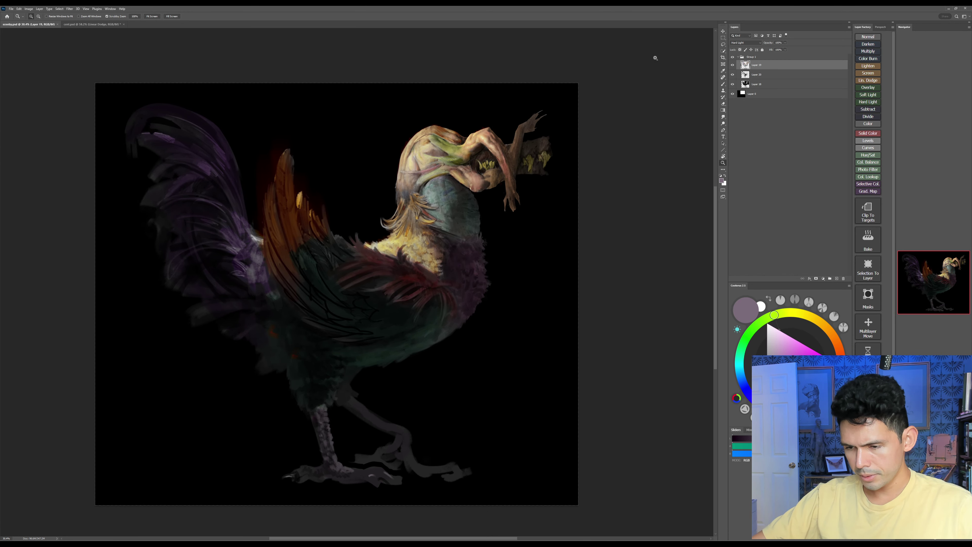
{"action": "double_click", "coordinate": [732, 65]}
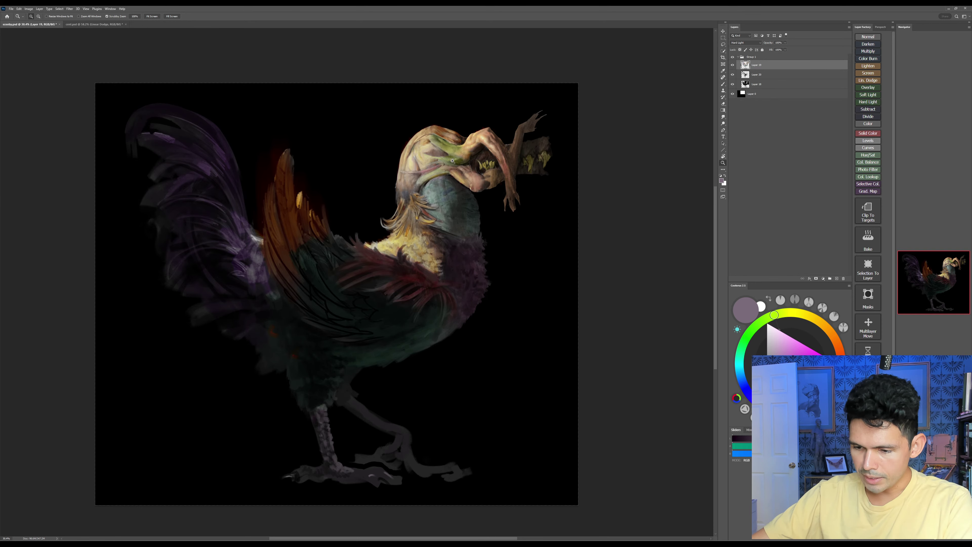
{"action": "left_click_drag", "start_coordinate": [454, 150], "coordinate": [491, 150]}
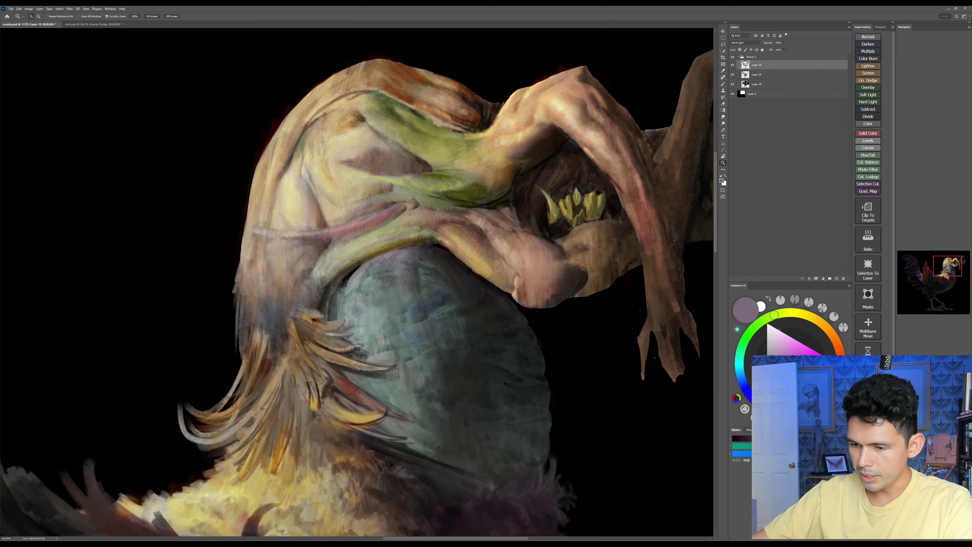
{"action": "left_click", "coordinate": [734, 66]}
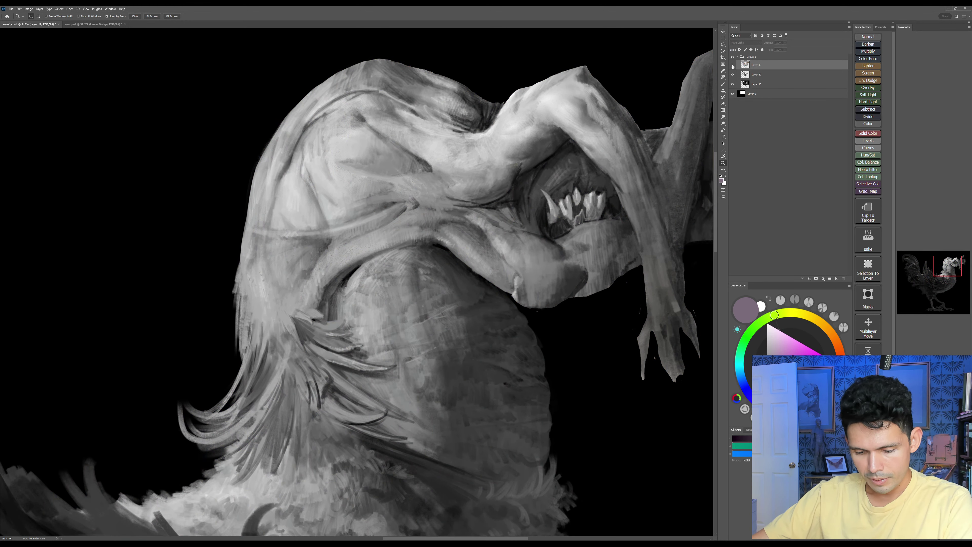
{"action": "left_click", "coordinate": [733, 66]}
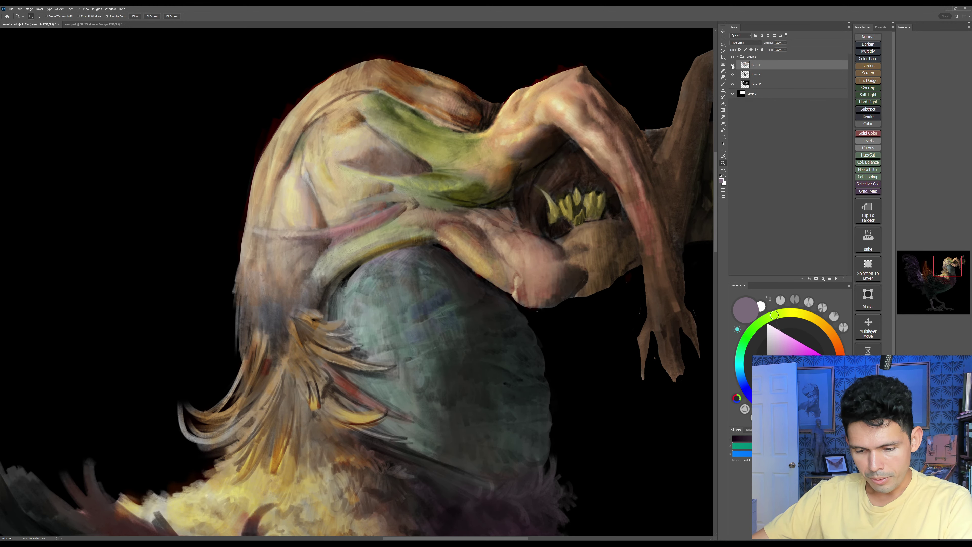
{"action": "left_click_drag", "start_coordinate": [402, 244], "coordinate": [391, 251]}
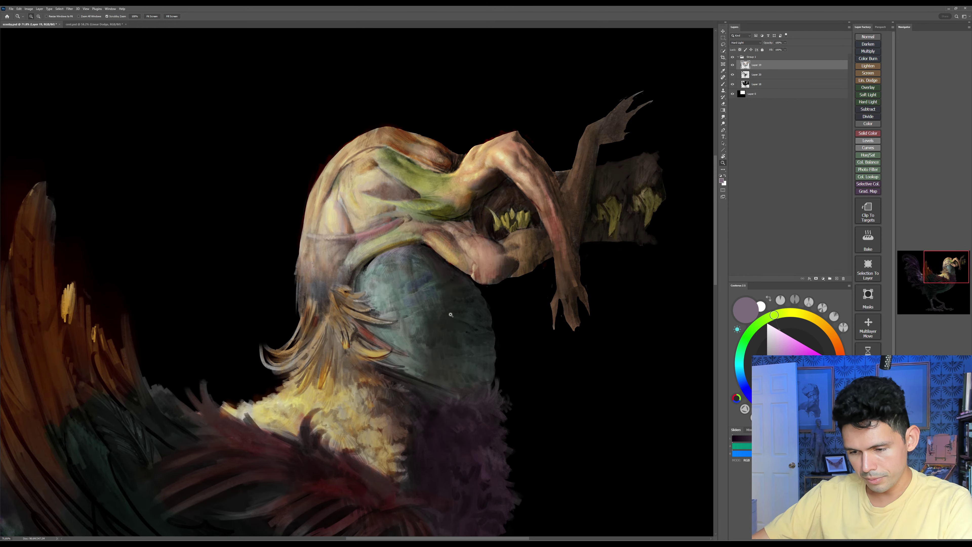
{"action": "left_click_drag", "start_coordinate": [451, 314], "coordinate": [417, 422]}
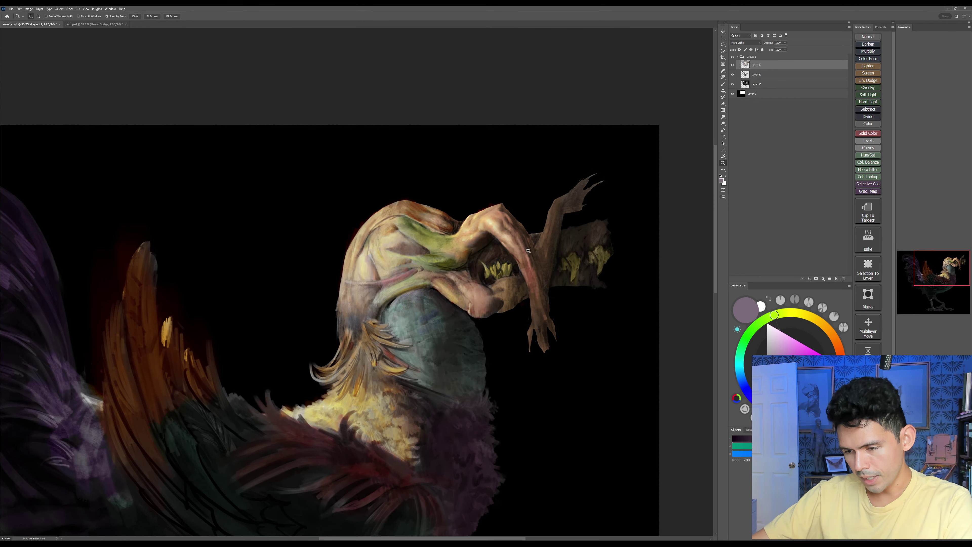
{"action": "left_click_drag", "start_coordinate": [476, 353], "coordinate": [366, 396]}
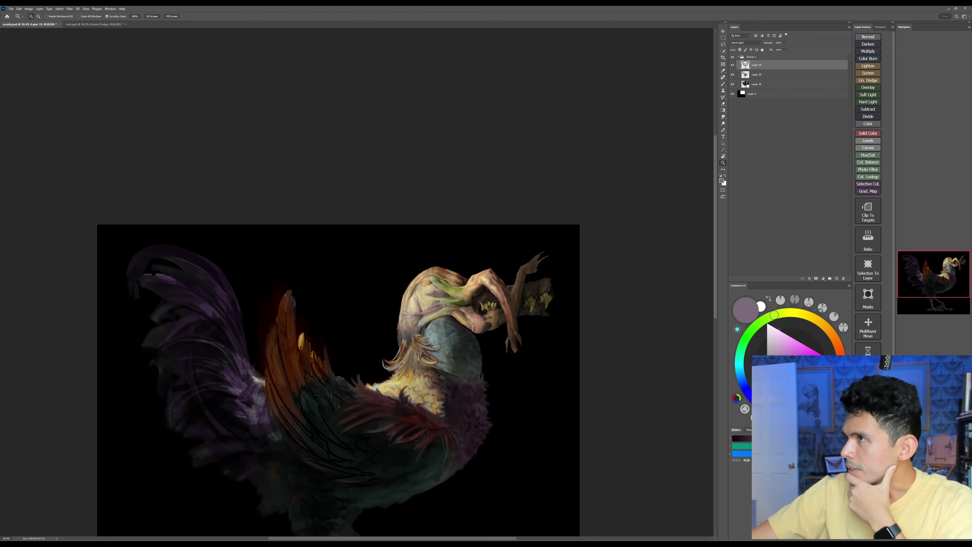
Step: Bring up the rooster reference photo, study its plumage colours, and move it away again
{"action": "left_click_drag", "start_coordinate": [971, 120], "coordinate": [498, 54]}
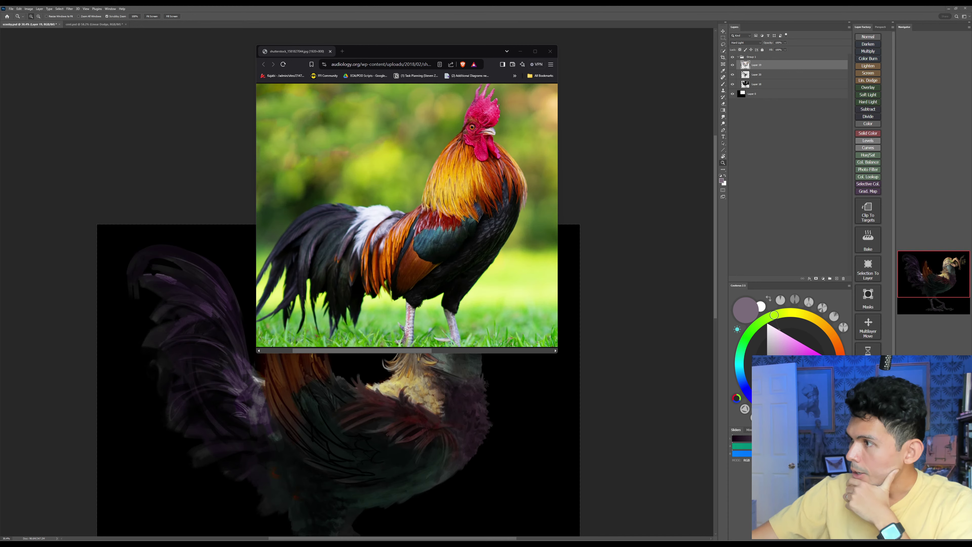
{"action": "left_click_drag", "start_coordinate": [406, 50], "coordinate": [971, 47]}
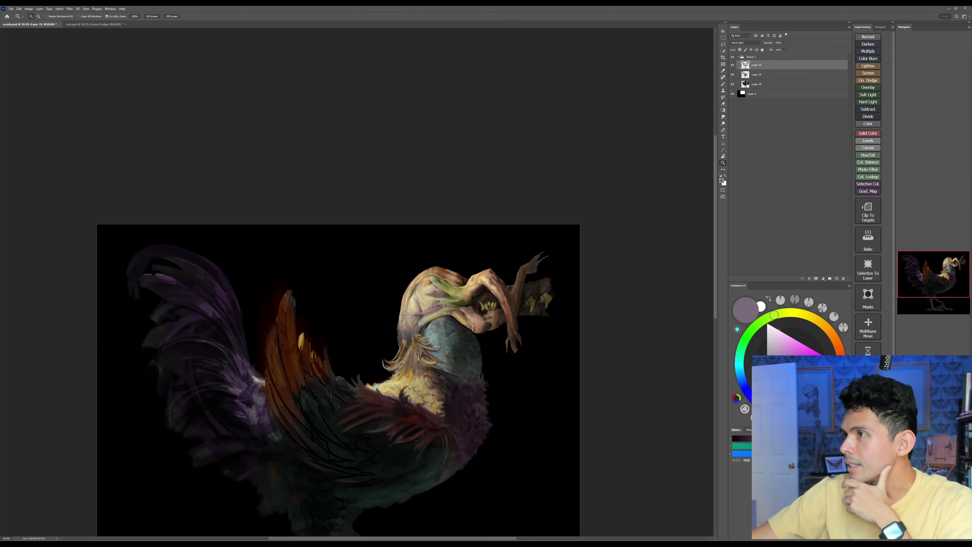
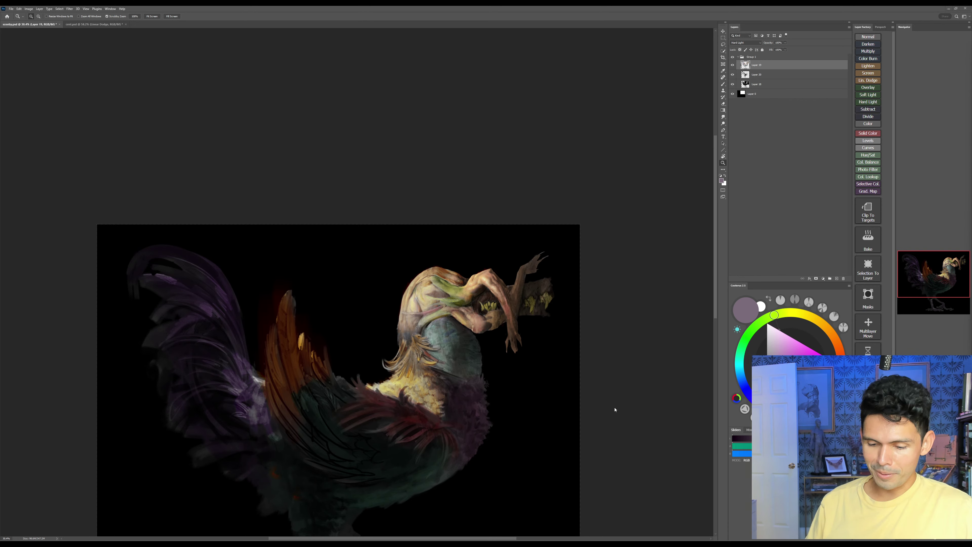
Step: Switch to the eraser with a hard round brush and clean the reddish colour spill beside the orange wing feathers' tip
{"action": "left_click_drag", "start_coordinate": [275, 295], "coordinate": [293, 289]}
{"action": "key", "text": "e"}
{"action": "key", "text": "["}
{"action": "key", "text": "["}
{"action": "key", "text": "["}
{"action": "key", "text": "["}
{"action": "key", "text": "["}
{"action": "key", "text": "["}
{"action": "key", "text": "["}
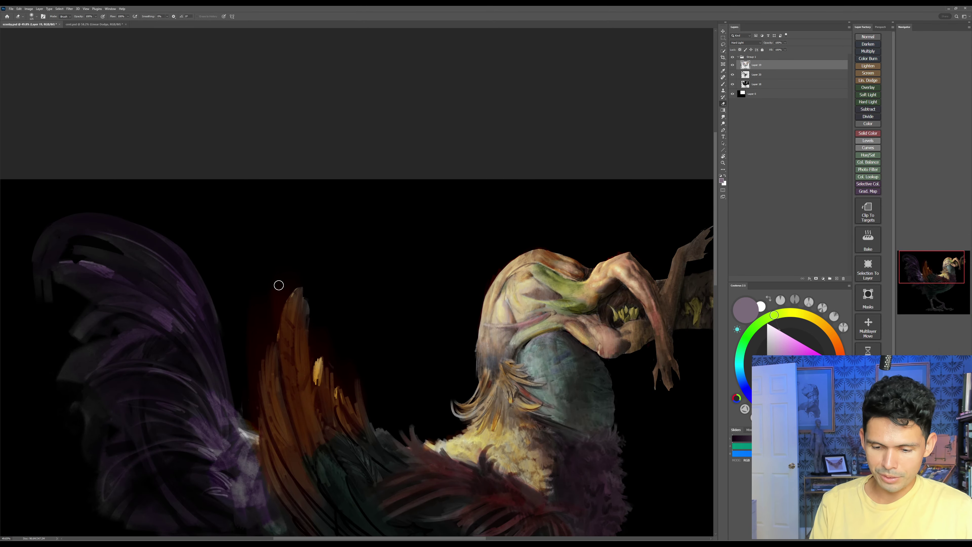
{"action": "right_click", "coordinate": [277, 330]}
{"action": "left_click", "coordinate": [462, 392]}
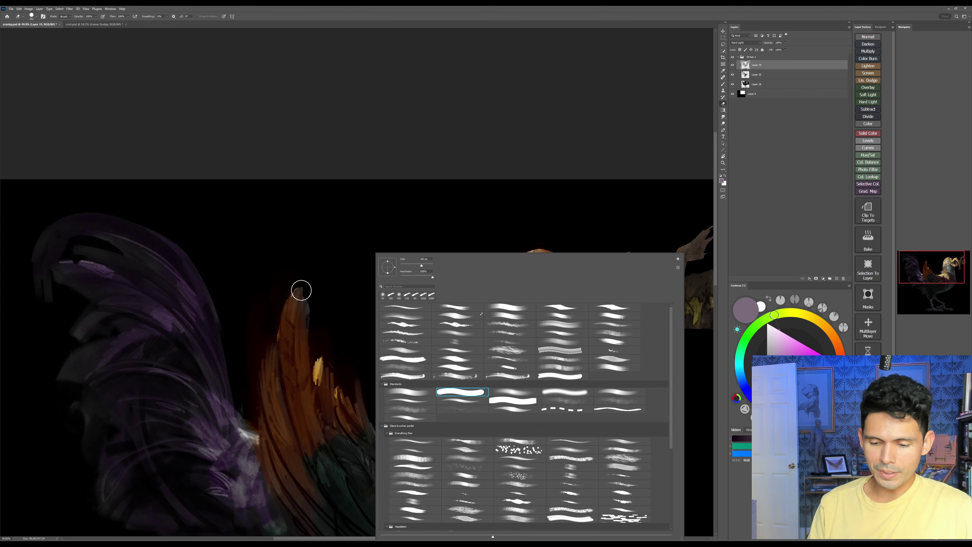
{"action": "mouse_move", "coordinate": [301, 291]}
{"action": "left_mouse_down"}
{"action": "mouse_move", "coordinate": [330, 298]}
{"action": "mouse_move", "coordinate": [361, 184]}
{"action": "left_mouse_up"}
{"action": "key", "text": "bracketleft"}
{"action": "key", "text": "bracketleft"}
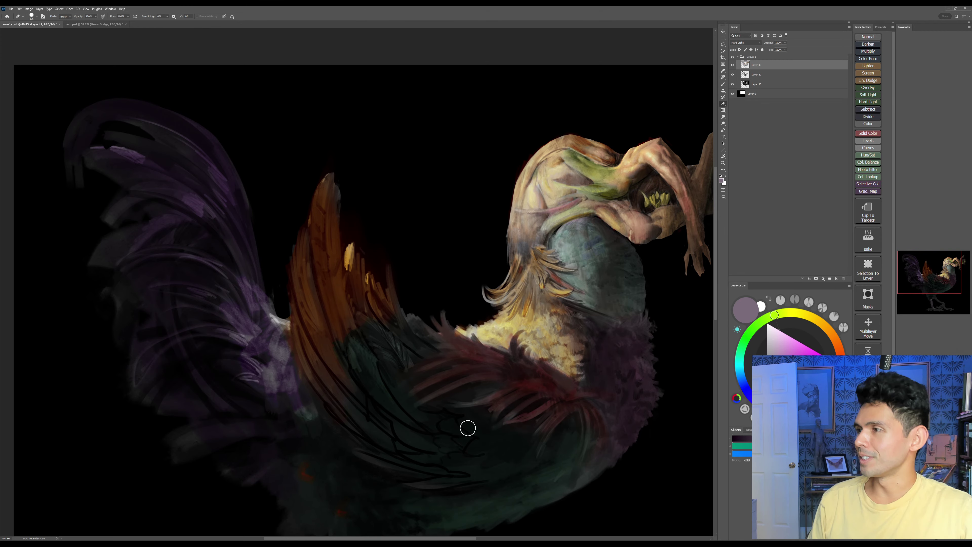
{"action": "left_click_drag", "start_coordinate": [502, 351], "coordinate": [473, 333]}
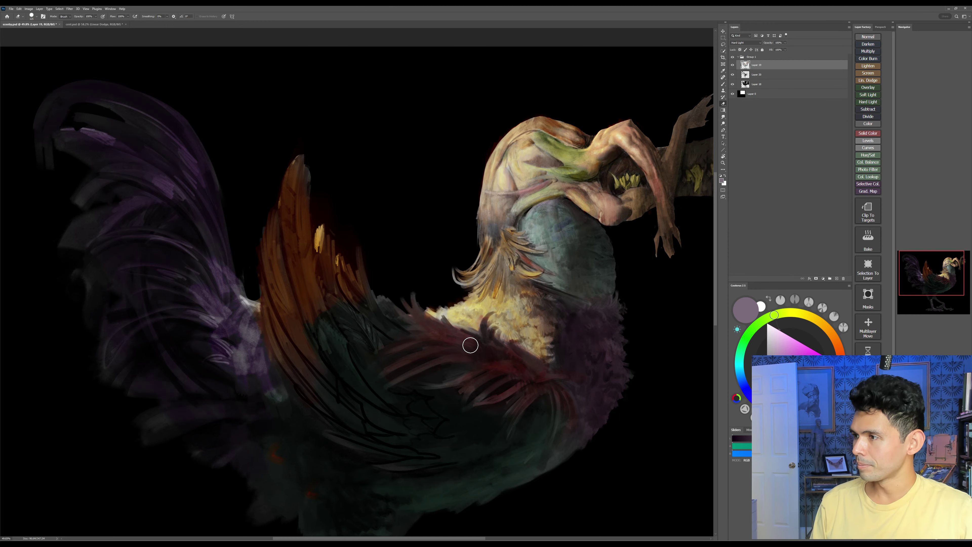
Step: Return to the brush, hide the colour layer, and select the greyscale layer directly beneath it
{"action": "key", "text": "b"}
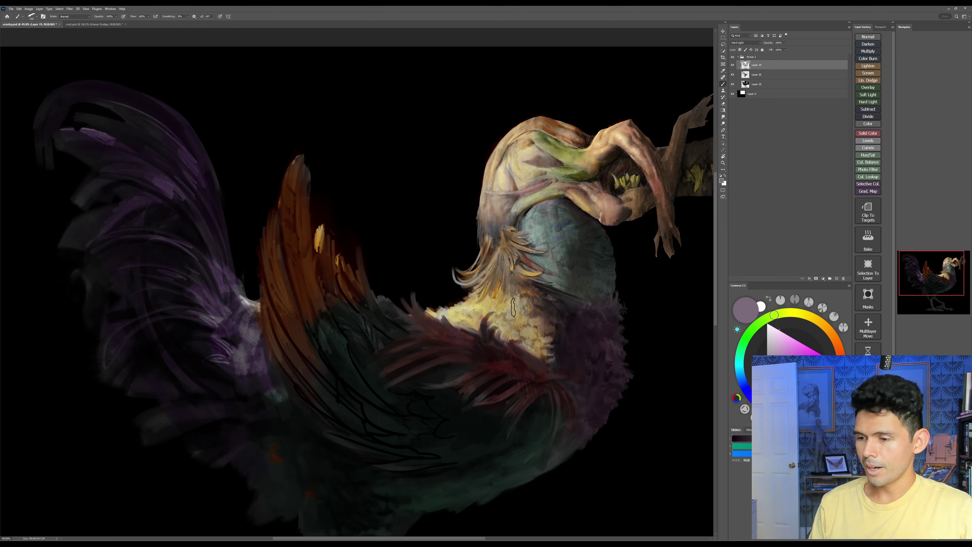
{"action": "left_click", "coordinate": [733, 65]}
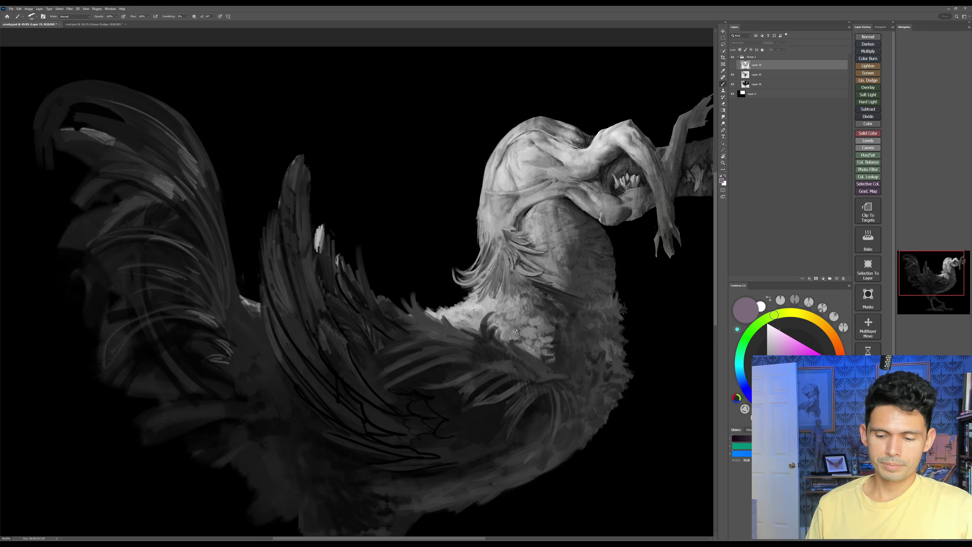
{"action": "mouse_move", "coordinate": [626, 402]}
{"action": "left_mouse_down"}
{"action": "mouse_move", "coordinate": [537, 369]}
{"action": "mouse_move", "coordinate": [539, 422]}
{"action": "mouse_move", "coordinate": [539, 395]}
{"action": "mouse_move", "coordinate": [548, 398]}
{"action": "left_mouse_up"}
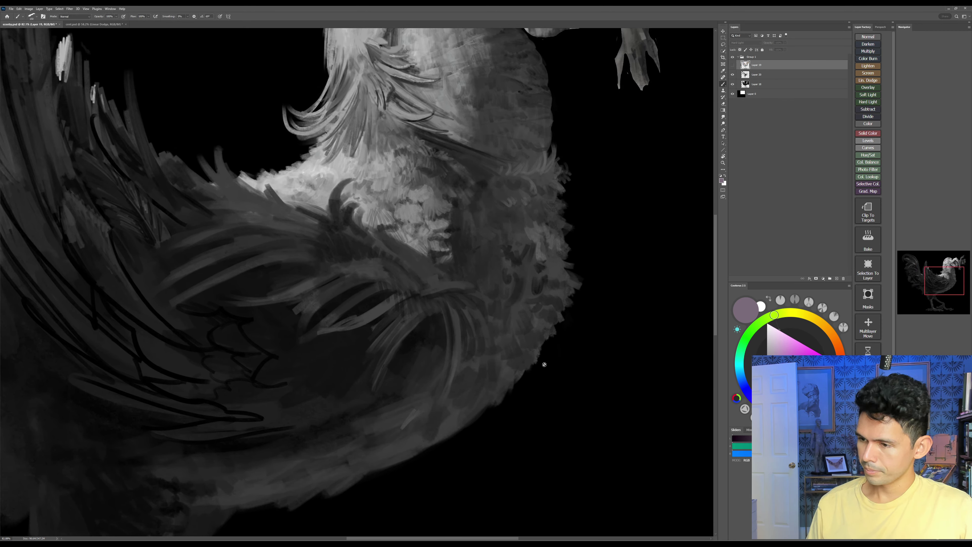
{"action": "left_click", "coordinate": [759, 77]}
{"action": "left_click", "coordinate": [732, 74]}
{"action": "left_click", "coordinate": [733, 75]}
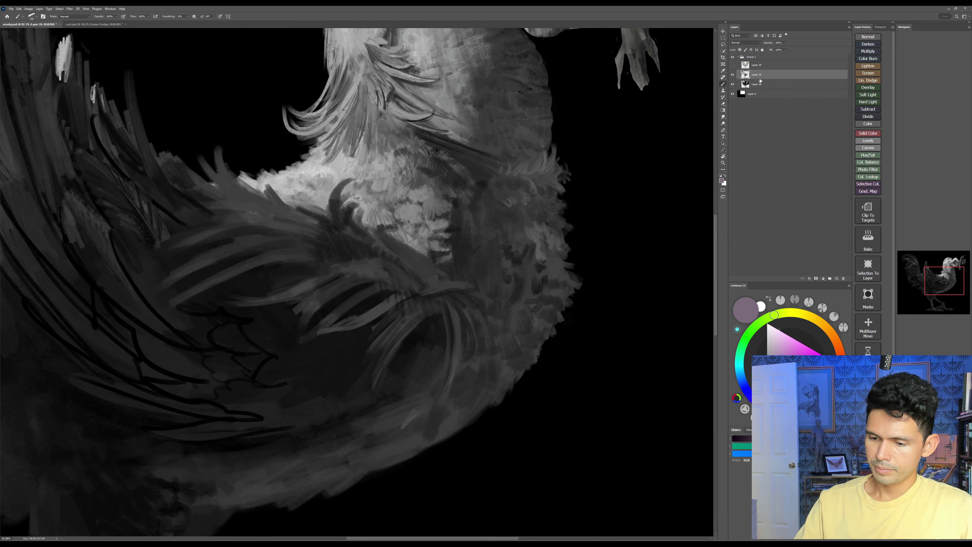
Step: Using a smaller brush and a slightly lightened dark grey sampled from the body, paint a long curved feather drooping from the wing's shoulder
{"action": "key", "text": "bracketleft"}
{"action": "key", "text": "bracketleft"}
{"action": "key", "text": "bracketleft"}
{"action": "key", "text": "bracketleft"}
{"action": "key", "text": "bracketleft"}
{"action": "key", "text": "bracketleft"}
{"action": "key", "text": "bracketleft"}
{"action": "key", "text": "bracketleft"}
{"action": "left_click", "coordinate": [457, 366], "text": "alt"}
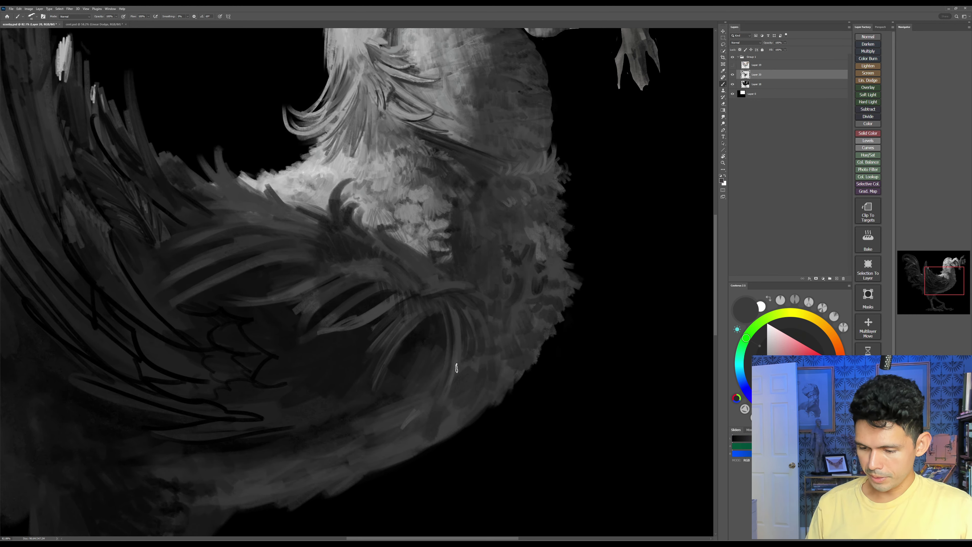
{"action": "left_click", "coordinate": [769, 376]}
{"action": "left_click_drag", "start_coordinate": [553, 396], "coordinate": [560, 364]}
{"action": "key", "text": "bracketleft"}
{"action": "key", "text": "bracketleft"}
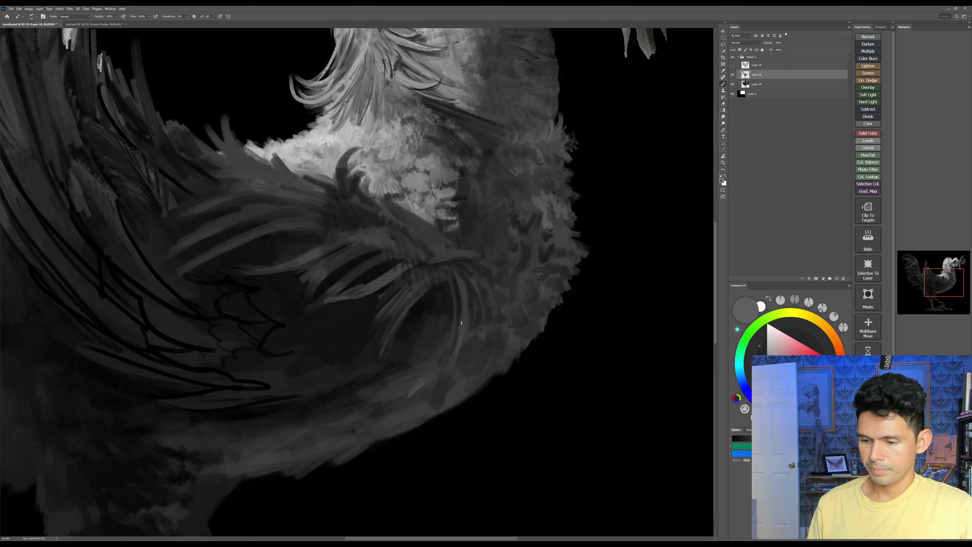
{"action": "left_click_drag", "start_coordinate": [455, 279], "coordinate": [391, 459]}
{"action": "key", "text": "ctrl+z"}
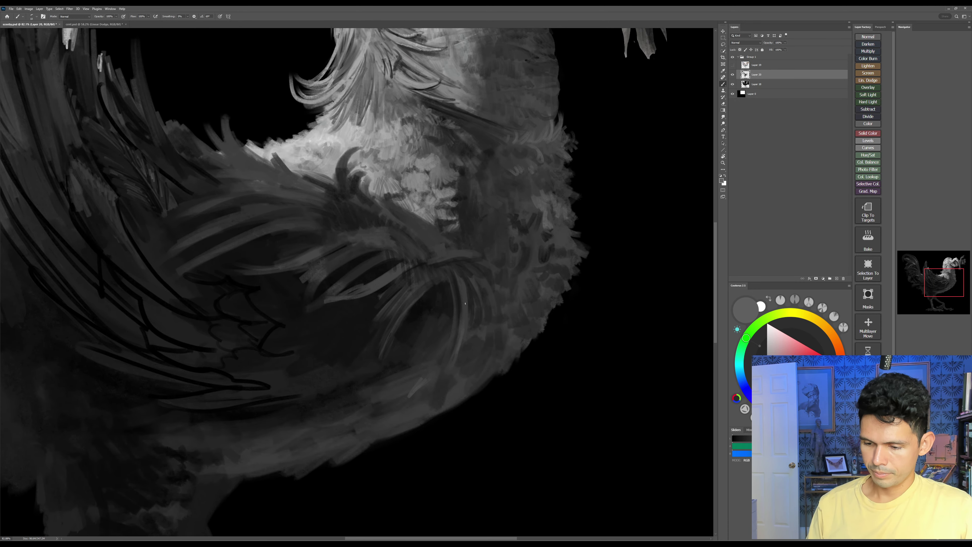
{"action": "left_click_drag", "start_coordinate": [453, 269], "coordinate": [403, 458]}
{"action": "mouse_move", "coordinate": [448, 277]}
{"action": "left_mouse_down"}
{"action": "mouse_move", "coordinate": [454, 376]}
{"action": "mouse_move", "coordinate": [390, 480]}
{"action": "left_mouse_up"}
Step: Paint more curved feathers fanning out to both sides of the long drooping feather, enlarging the brush as needed
{"action": "left_click_drag", "start_coordinate": [459, 276], "coordinate": [494, 330]}
{"action": "key", "text": "bracketright"}
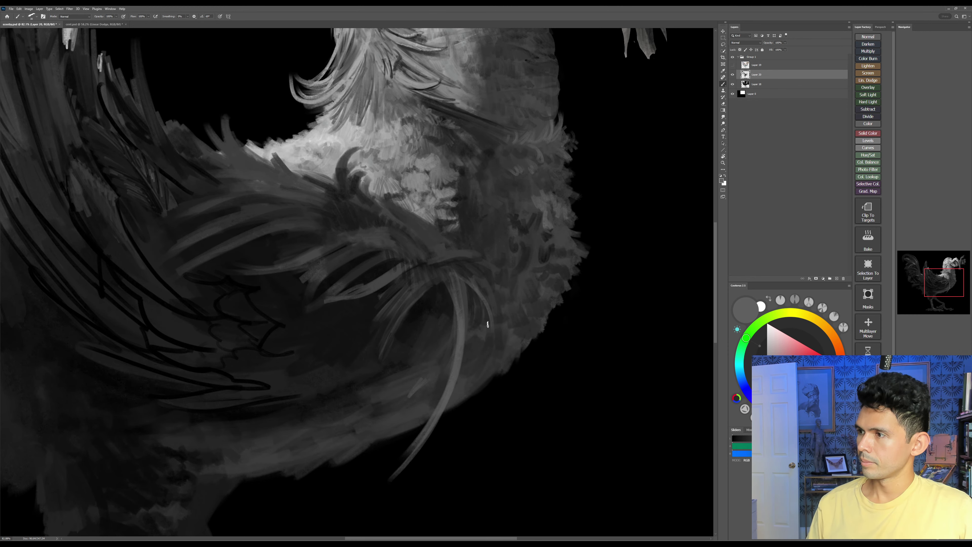
{"action": "left_click_drag", "start_coordinate": [464, 275], "coordinate": [514, 370]}
{"action": "left_click_drag", "start_coordinate": [468, 282], "coordinate": [546, 354]}
{"action": "left_click_drag", "start_coordinate": [432, 284], "coordinate": [382, 390]}
{"action": "key", "text": "bracketright"}
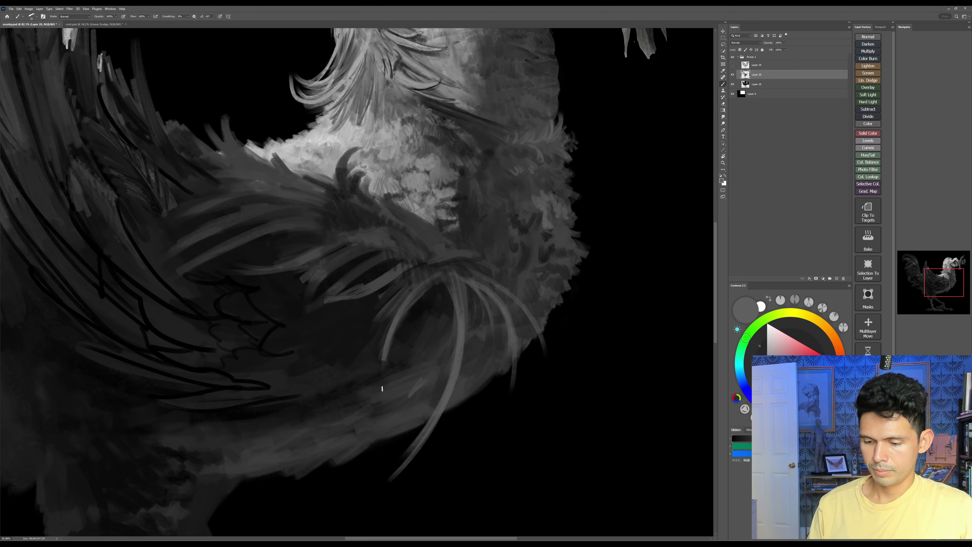
{"action": "scroll", "coordinate": [474, 332], "scroll_direction": "up", "scroll_amount": 2}
{"action": "left_click_drag", "start_coordinate": [439, 308], "coordinate": [516, 320]}
{"action": "left_click_drag", "start_coordinate": [542, 387], "coordinate": [550, 347]}
{"action": "key", "text": "bracketright"}
{"action": "key", "text": "bracketright"}
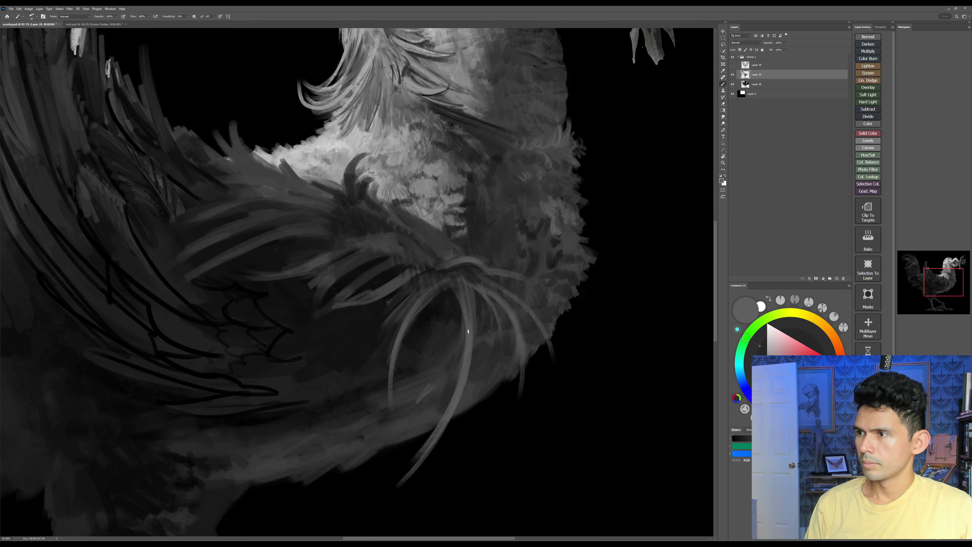
{"action": "left_click_drag", "start_coordinate": [580, 318], "coordinate": [544, 387]}
{"action": "left_click_drag", "start_coordinate": [556, 337], "coordinate": [601, 339]}
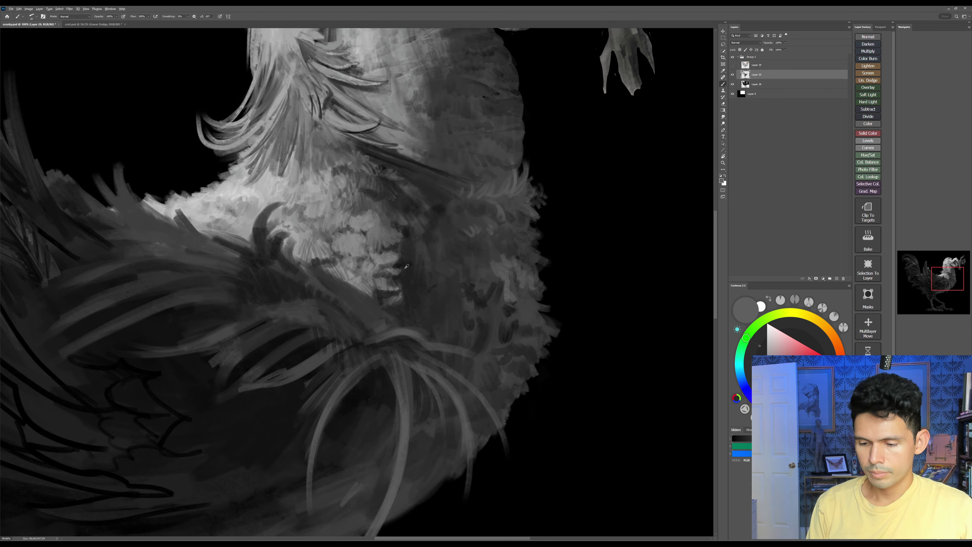
Step: Choose white and a smaller brush, and add fine highlight strokes to the pale breast feathers
{"action": "left_click", "coordinate": [394, 261], "text": "alt"}
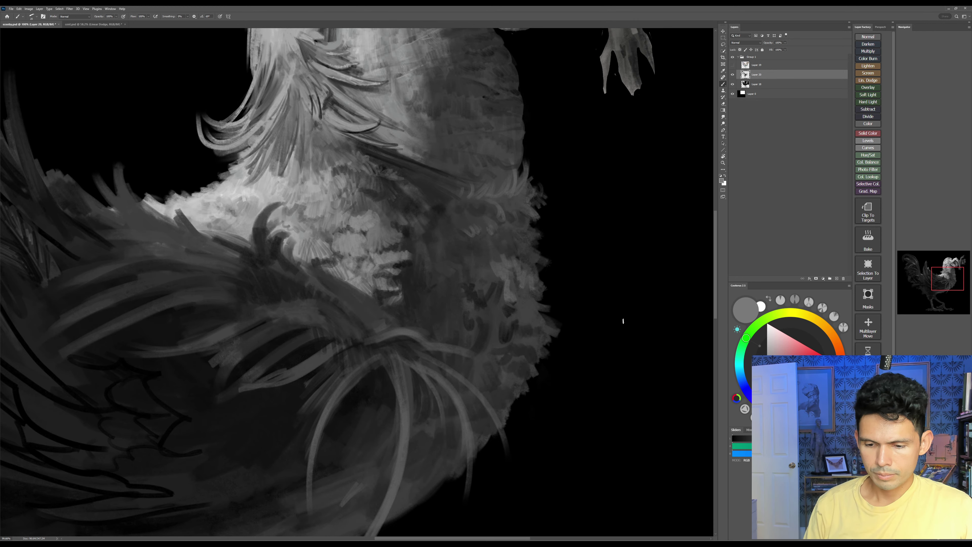
{"action": "left_click", "coordinate": [767, 323]}
{"action": "left_click", "coordinate": [424, 286], "text": "ctrl"}
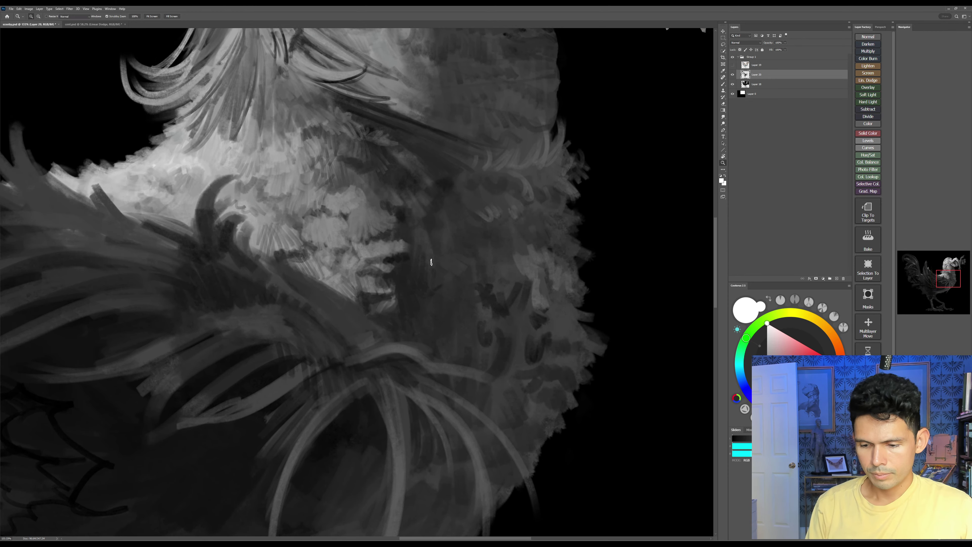
{"action": "key", "text": "["}
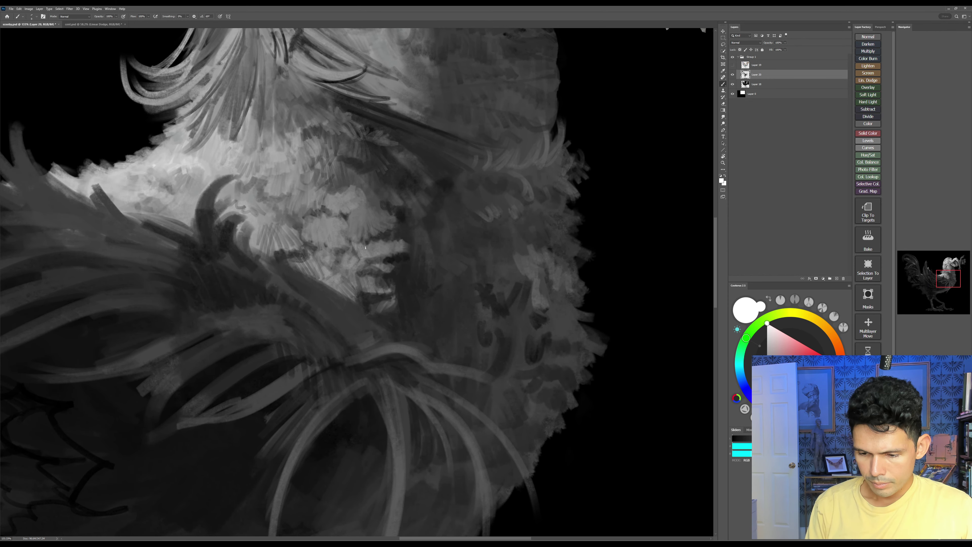
{"action": "left_click_drag", "start_coordinate": [372, 246], "coordinate": [373, 252]}
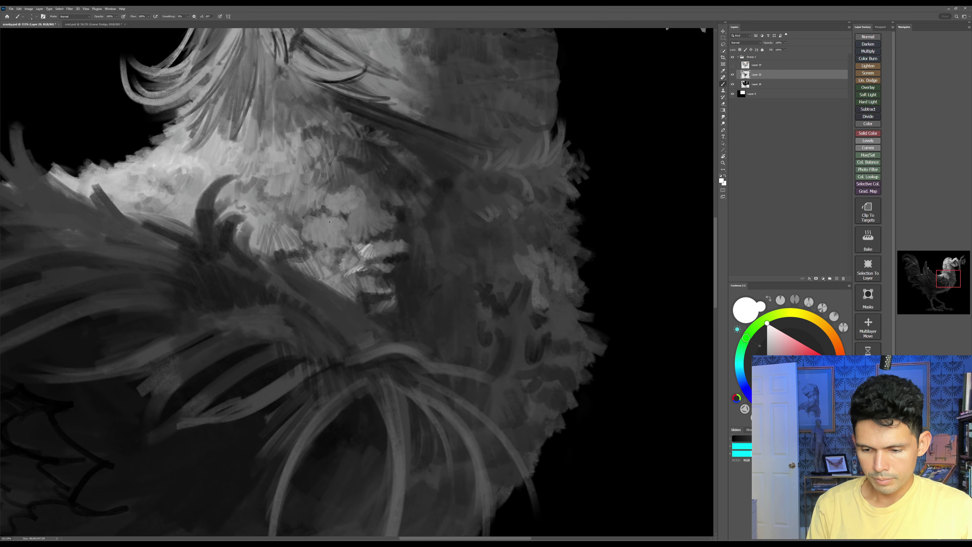
{"action": "left_click_drag", "start_coordinate": [327, 233], "coordinate": [331, 244]}
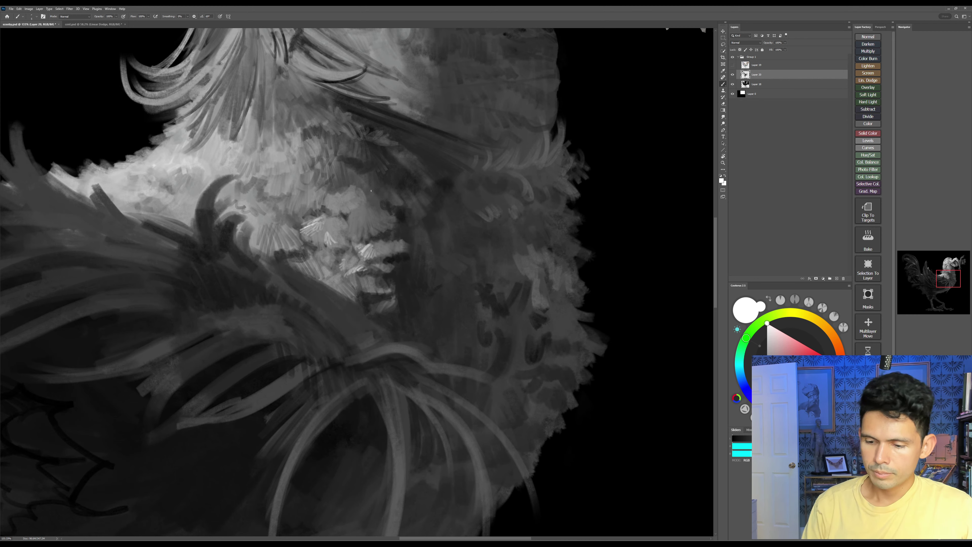
Step: Switch to the dark grey and draw fine barb lines radiating through the pale breast feathers
{"action": "key", "text": "x"}
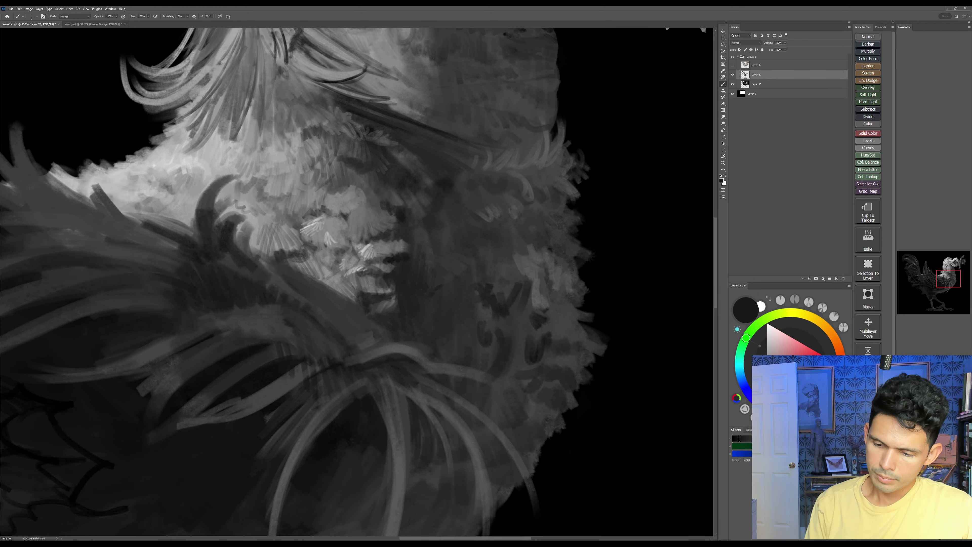
{"action": "left_click_drag", "start_coordinate": [377, 252], "coordinate": [393, 253]}
{"action": "left_click_drag", "start_coordinate": [375, 251], "coordinate": [394, 250]}
{"action": "left_click_drag", "start_coordinate": [372, 247], "coordinate": [392, 246]}
{"action": "left_click_drag", "start_coordinate": [370, 244], "coordinate": [391, 243]}
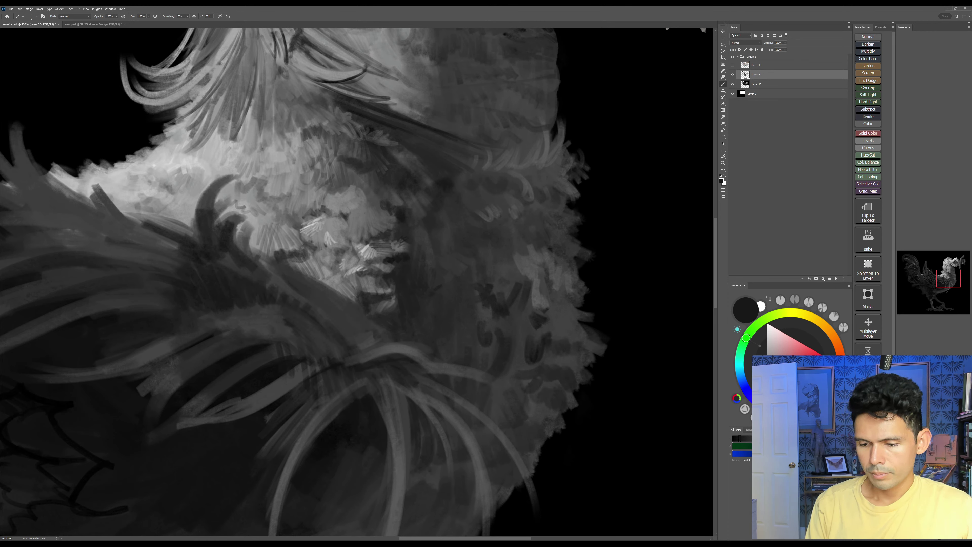
{"action": "left_click_drag", "start_coordinate": [366, 219], "coordinate": [380, 233]}
{"action": "left_click_drag", "start_coordinate": [366, 217], "coordinate": [381, 224]}
{"action": "left_click_drag", "start_coordinate": [365, 215], "coordinate": [383, 219]}
{"action": "mouse_move", "coordinate": [365, 212]}
{"action": "left_mouse_down"}
{"action": "mouse_move", "coordinate": [384, 214]}
{"action": "mouse_move", "coordinate": [349, 230]}
{"action": "left_mouse_up"}
{"action": "left_click_drag", "start_coordinate": [363, 216], "coordinate": [353, 232]}
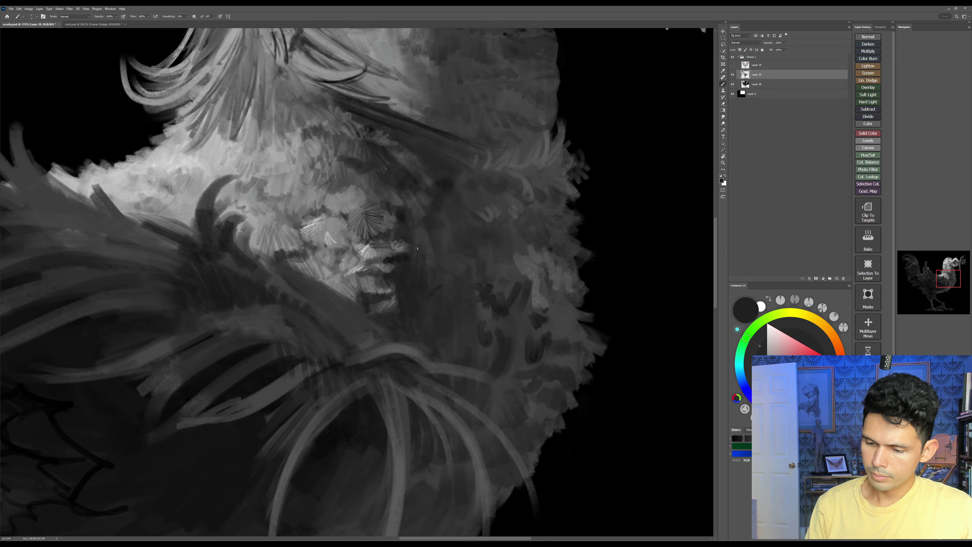
Step: Enlarge the brush and paint a curved dark feather shadow just beside the pale breast feathers
{"action": "key", "text": "bracketright"}
{"action": "key", "text": "bracketright"}
{"action": "key", "text": "bracketright"}
{"action": "key", "text": "bracketright"}
{"action": "key", "text": "bracketright"}
{"action": "left_click_drag", "start_coordinate": [412, 230], "coordinate": [432, 262]}
{"action": "left_click_drag", "start_coordinate": [416, 238], "coordinate": [416, 261]}
{"action": "left_click_drag", "start_coordinate": [428, 252], "coordinate": [436, 269]}
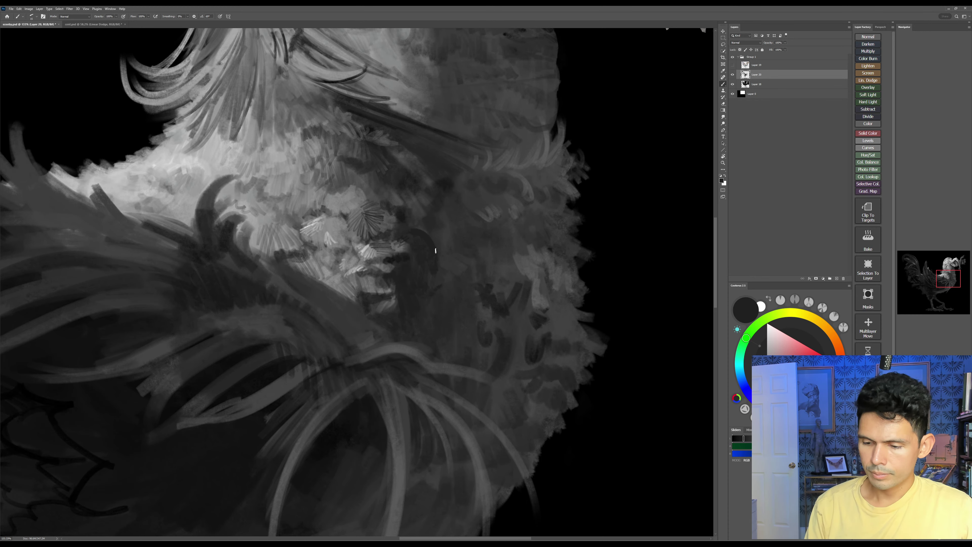
Step: Sample nearby dark greys and paint short feather marks above the curved shadow, between the pale patch and the dark chest
{"action": "left_click", "coordinate": [446, 242], "text": "alt"}
{"action": "key", "text": "bracketright"}
{"action": "left_click_drag", "start_coordinate": [438, 225], "coordinate": [414, 226]}
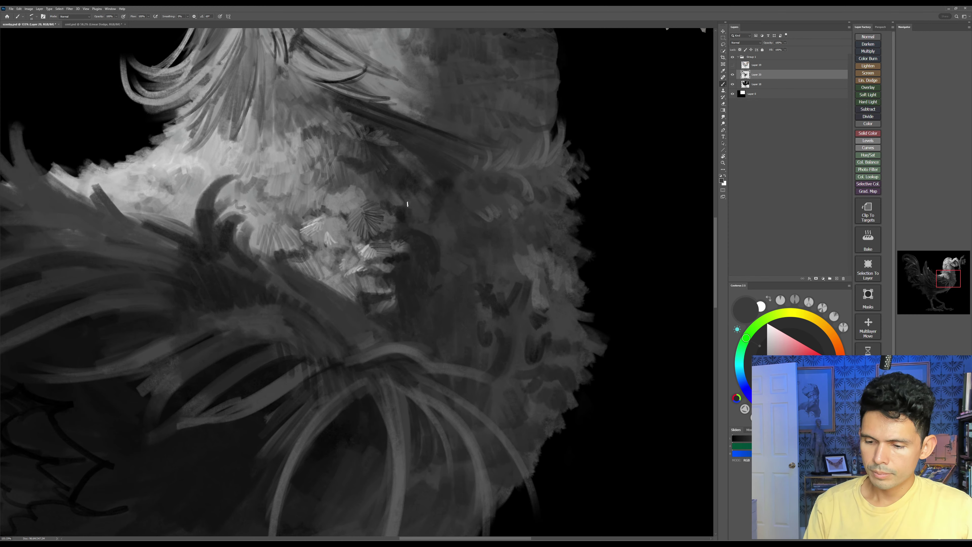
{"action": "left_click_drag", "start_coordinate": [432, 211], "coordinate": [435, 219]}
{"action": "mouse_move", "coordinate": [437, 206]}
{"action": "left_mouse_down"}
{"action": "mouse_move", "coordinate": [451, 183]}
{"action": "mouse_move", "coordinate": [422, 220]}
{"action": "left_mouse_up"}
{"action": "left_click", "coordinate": [448, 182], "text": "alt"}
{"action": "left_click_drag", "start_coordinate": [428, 211], "coordinate": [425, 220]}
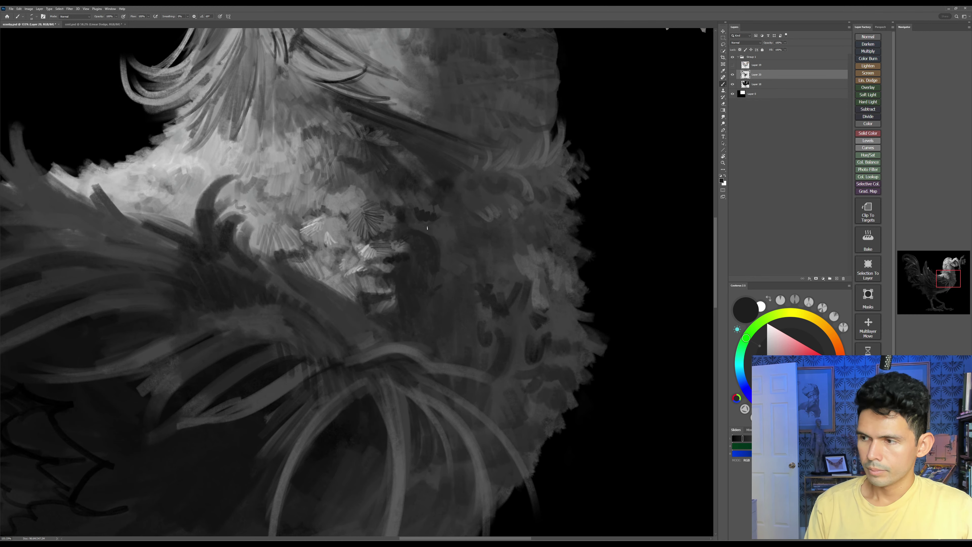
{"action": "left_click_drag", "start_coordinate": [423, 208], "coordinate": [429, 215]}
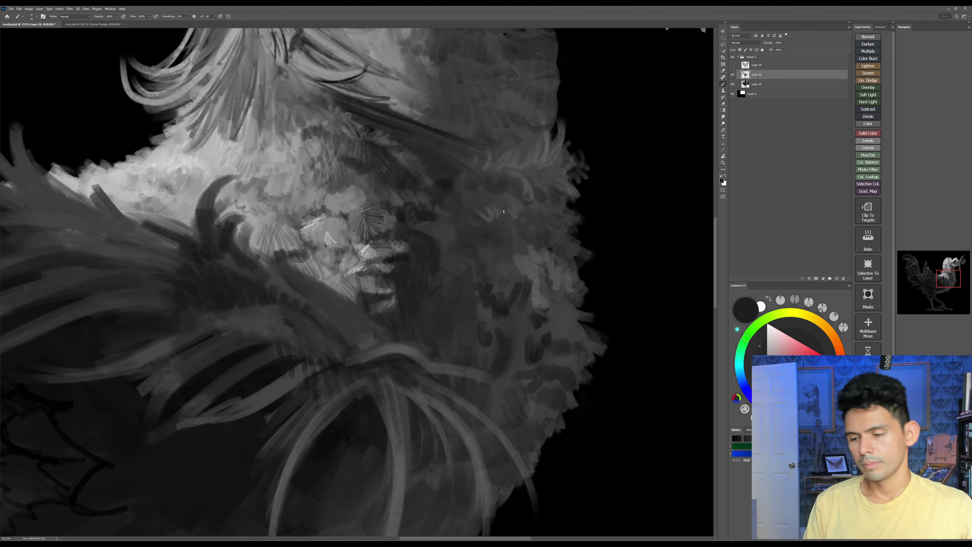
Step: Sample several dark greys and paint short feather marks where the neck base meets the pale breast feathers
{"action": "left_click", "coordinate": [439, 206], "text": "alt"}
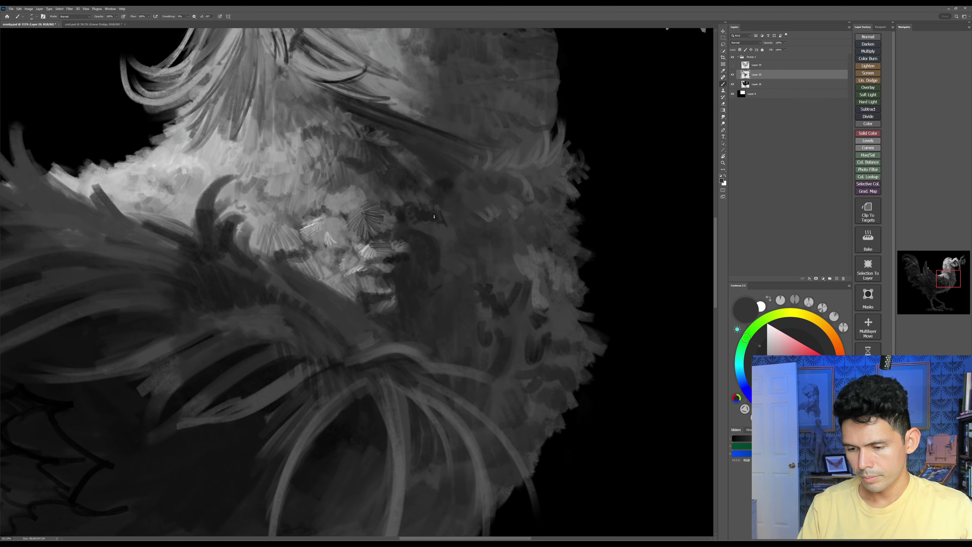
{"action": "key", "text": "ctrl+space"}
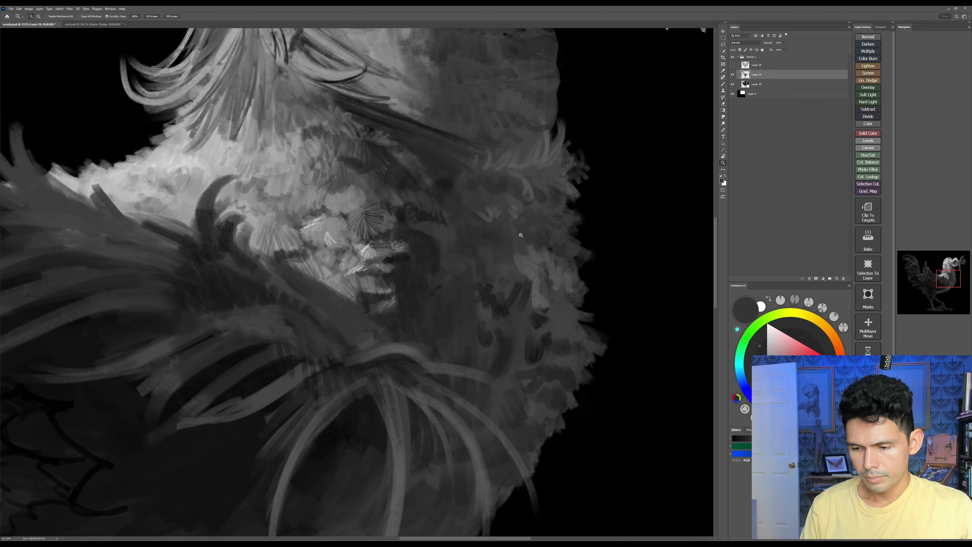
{"action": "mouse_move", "coordinate": [522, 234]}
{"action": "left_mouse_down"}
{"action": "mouse_move", "coordinate": [492, 238]}
{"action": "mouse_move", "coordinate": [456, 360]}
{"action": "left_mouse_up"}
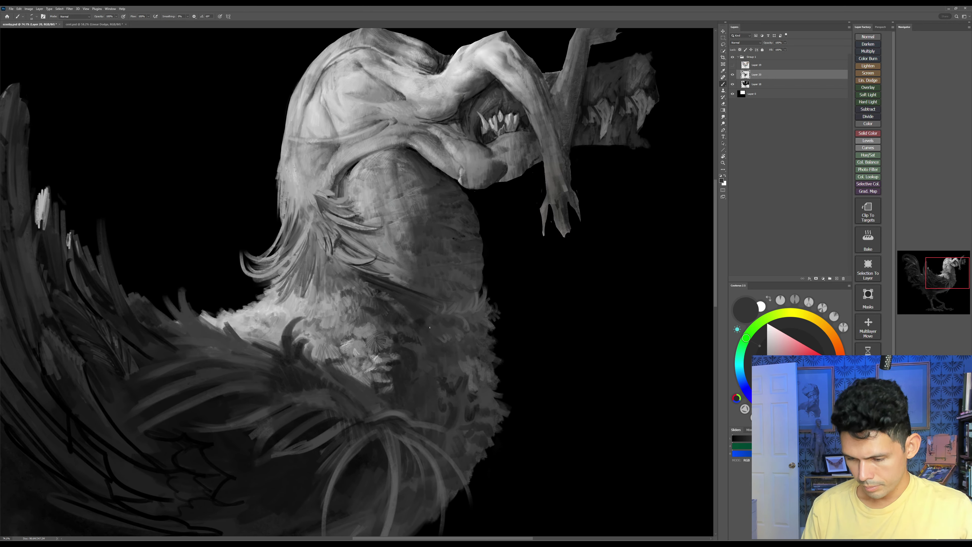
{"action": "left_click", "coordinate": [392, 324], "text": "alt"}
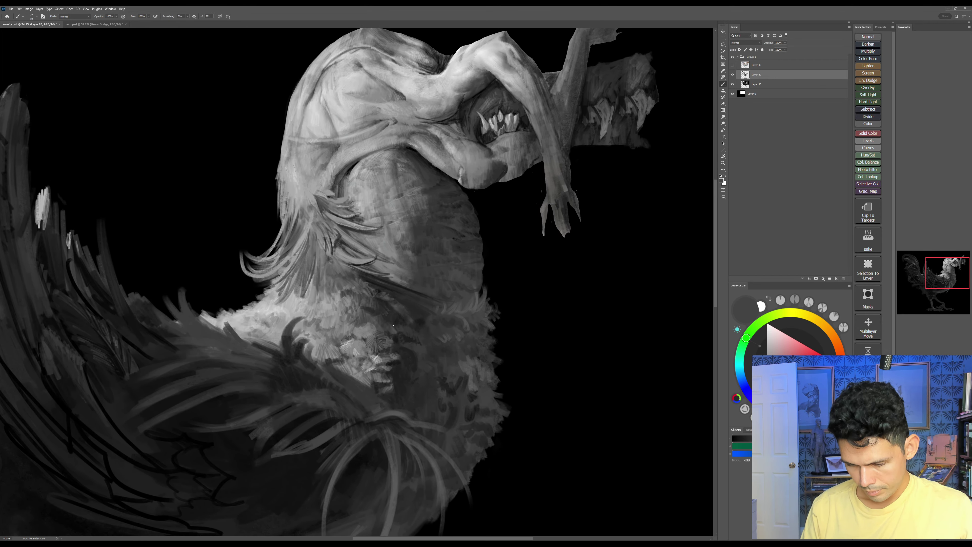
{"action": "left_click", "coordinate": [384, 291], "text": "alt"}
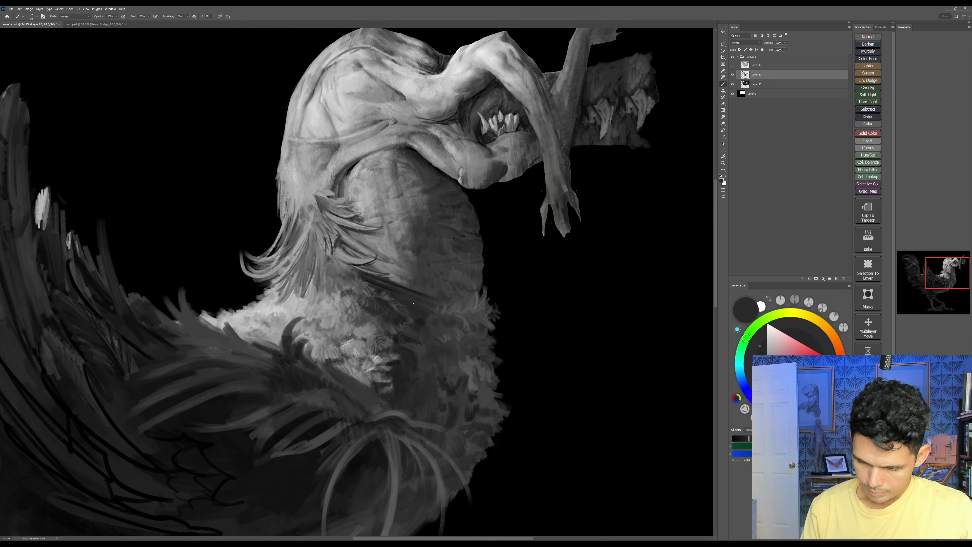
{"action": "left_click", "coordinate": [394, 305], "text": "alt"}
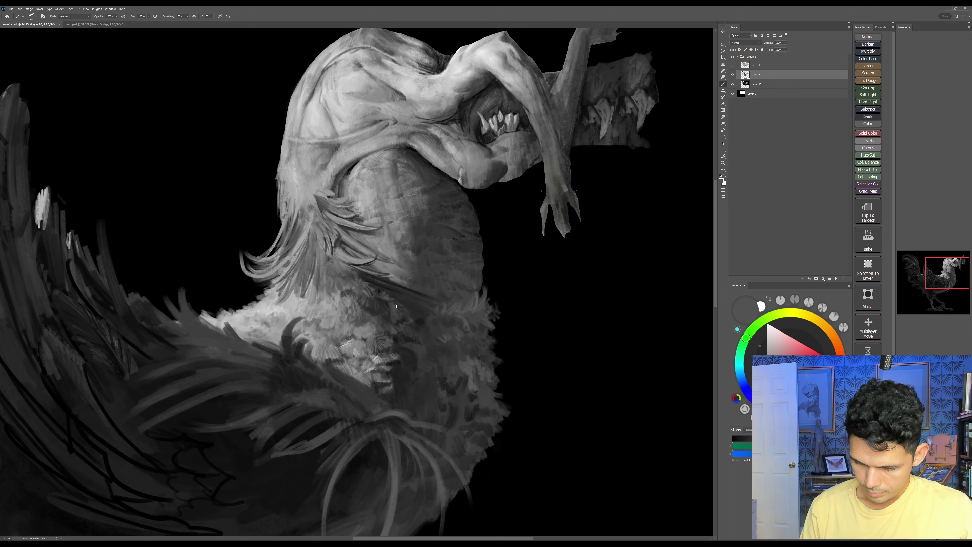
{"action": "left_click", "coordinate": [400, 321], "text": "alt"}
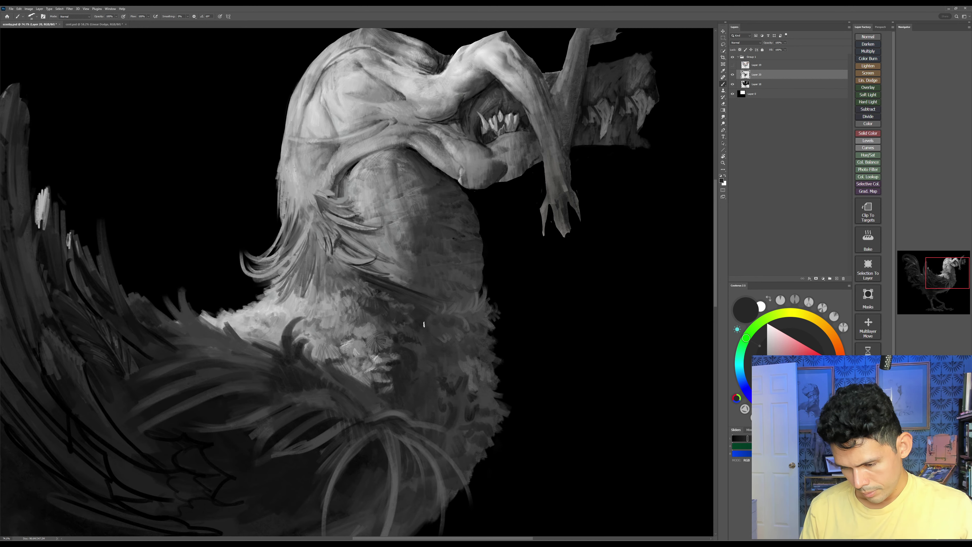
Step: Sample black from the background, shrink the brush and paint a dark accent along the crease at the neck base
{"action": "left_click_drag", "start_coordinate": [435, 306], "coordinate": [440, 301]}
{"action": "left_click", "coordinate": [537, 305], "text": "alt"}
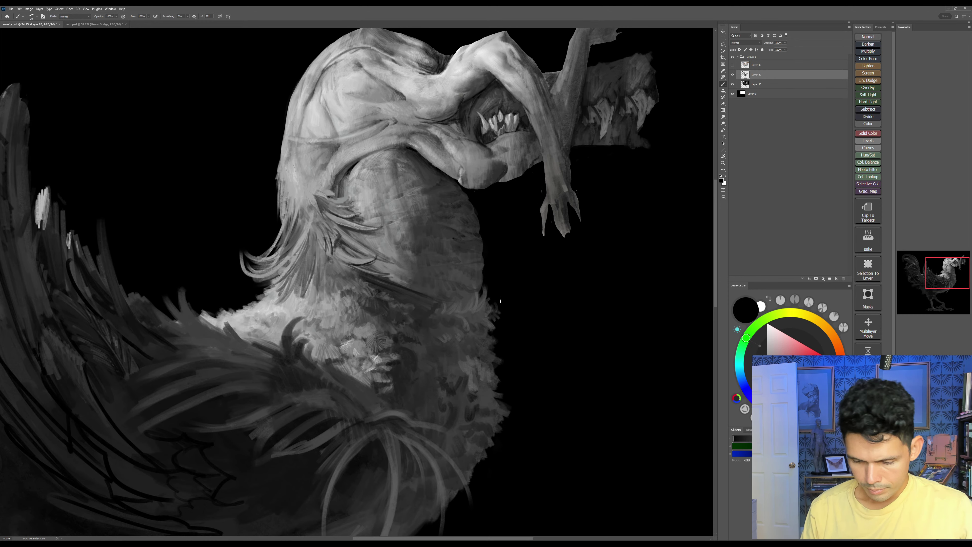
{"action": "key", "text": "bracketleft"}
{"action": "key", "text": "bracketleft"}
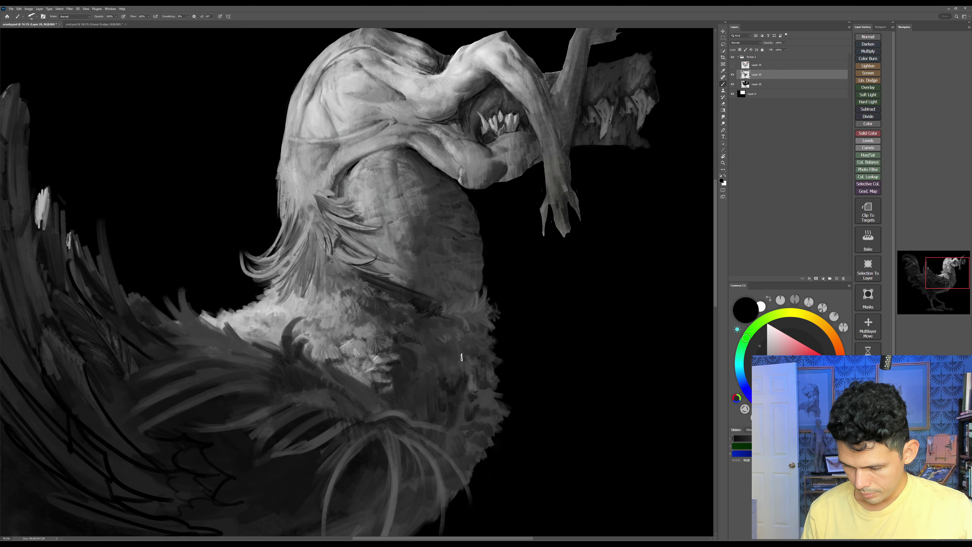
Step: Paint short dark feather marks down the shadowed chest above the curved wing feathers, sampling a dark grey and reducing the brush size
{"action": "mouse_move", "coordinate": [462, 357]}
{"action": "left_mouse_down"}
{"action": "mouse_move", "coordinate": [472, 372]}
{"action": "mouse_move", "coordinate": [481, 366]}
{"action": "left_mouse_up"}
{"action": "left_click", "coordinate": [483, 374], "text": "alt"}
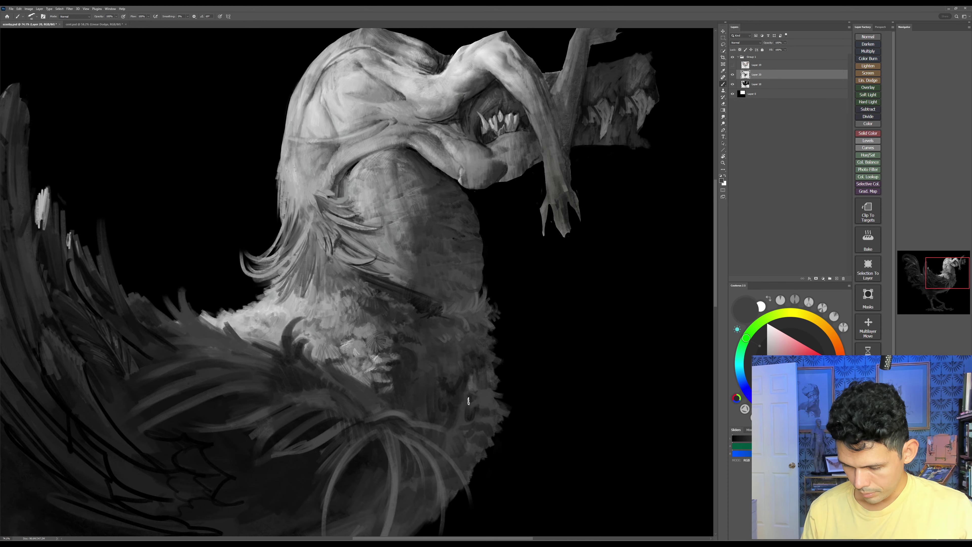
{"action": "left_click_drag", "start_coordinate": [431, 389], "coordinate": [424, 407]}
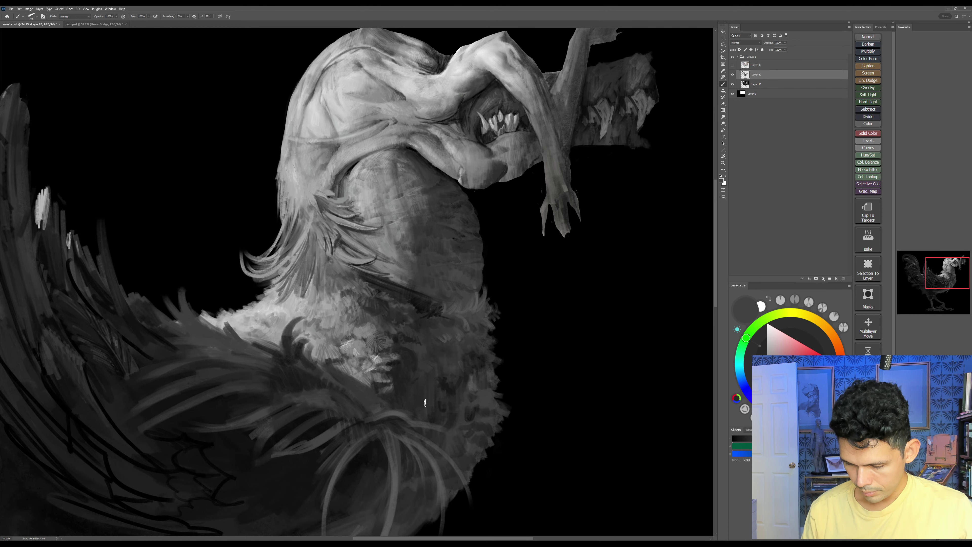
{"action": "key", "text": "["}
{"action": "mouse_move", "coordinate": [479, 396]}
{"action": "left_mouse_down"}
{"action": "mouse_move", "coordinate": [461, 377]}
{"action": "mouse_move", "coordinate": [461, 344]}
{"action": "mouse_move", "coordinate": [441, 363]}
{"action": "left_mouse_up"}
{"action": "left_click_drag", "start_coordinate": [441, 351], "coordinate": [435, 358]}
Step: Choose a mid grey and paint short lighter feather strokes across the lower chest
{"action": "left_click_drag", "start_coordinate": [768, 381], "coordinate": [727, 372]}
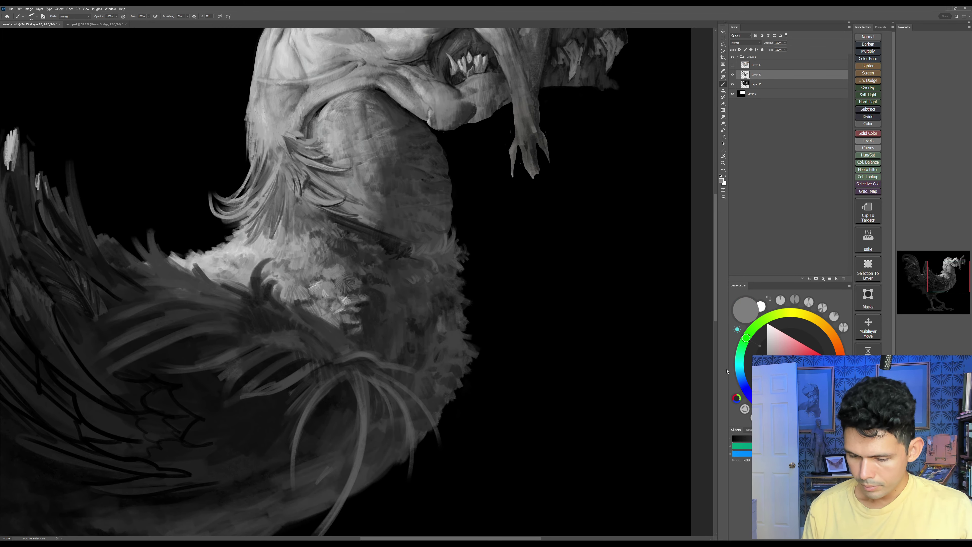
{"action": "left_click_drag", "start_coordinate": [402, 344], "coordinate": [395, 358]}
{"action": "left_click_drag", "start_coordinate": [400, 345], "coordinate": [387, 349]}
{"action": "mouse_move", "coordinate": [393, 336]}
{"action": "left_mouse_down"}
{"action": "mouse_move", "coordinate": [437, 341]}
{"action": "mouse_move", "coordinate": [432, 363]}
{"action": "left_mouse_up"}
{"action": "mouse_move", "coordinate": [440, 347]}
{"action": "left_mouse_down"}
{"action": "mouse_move", "coordinate": [435, 362]}
{"action": "mouse_move", "coordinate": [443, 355]}
{"action": "left_mouse_up"}
{"action": "left_click_drag", "start_coordinate": [448, 348], "coordinate": [480, 361]}
Step: Lasso a freehand selection around the lower neck, chest, belly and lower wing, following the feathered outer edge
{"action": "left_click_drag", "start_coordinate": [499, 287], "coordinate": [497, 274]}
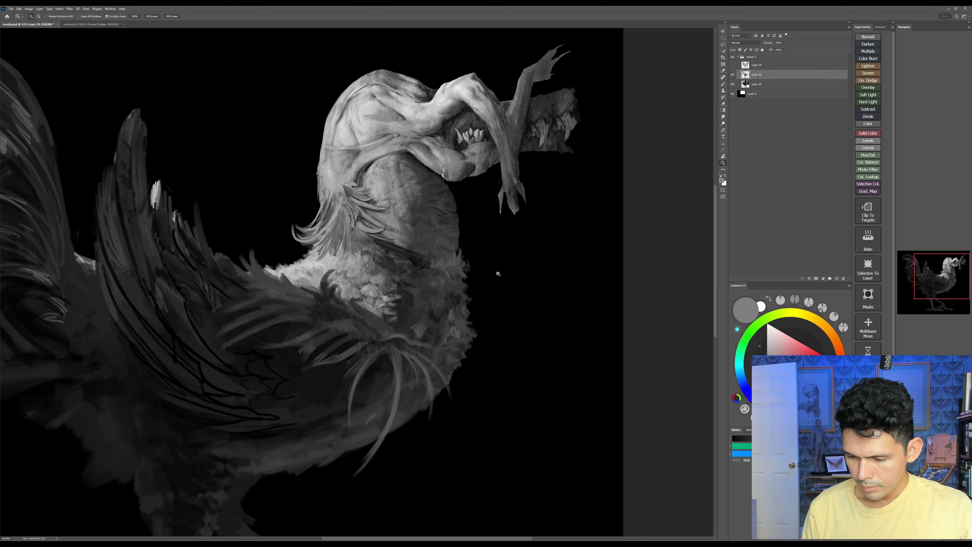
{"action": "key", "text": "]"}
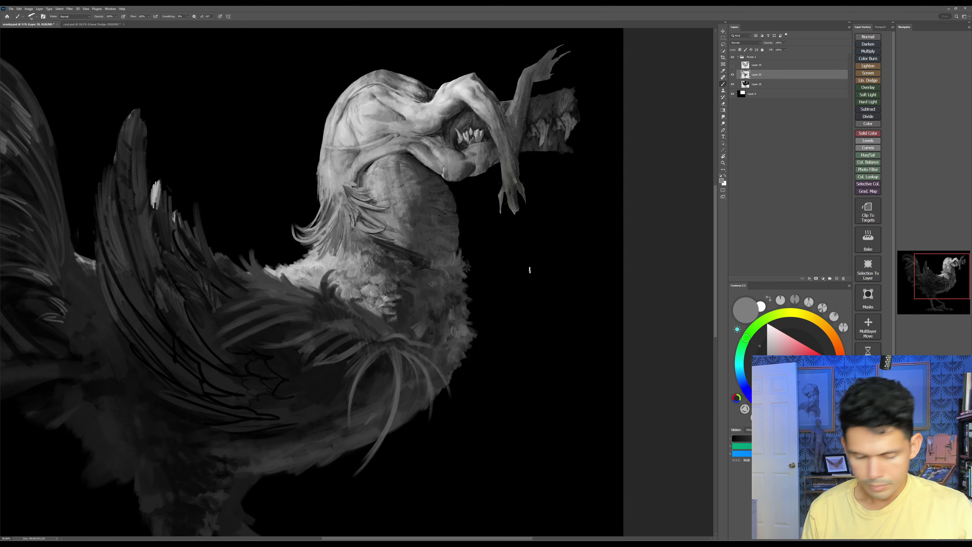
{"action": "key", "text": "l"}
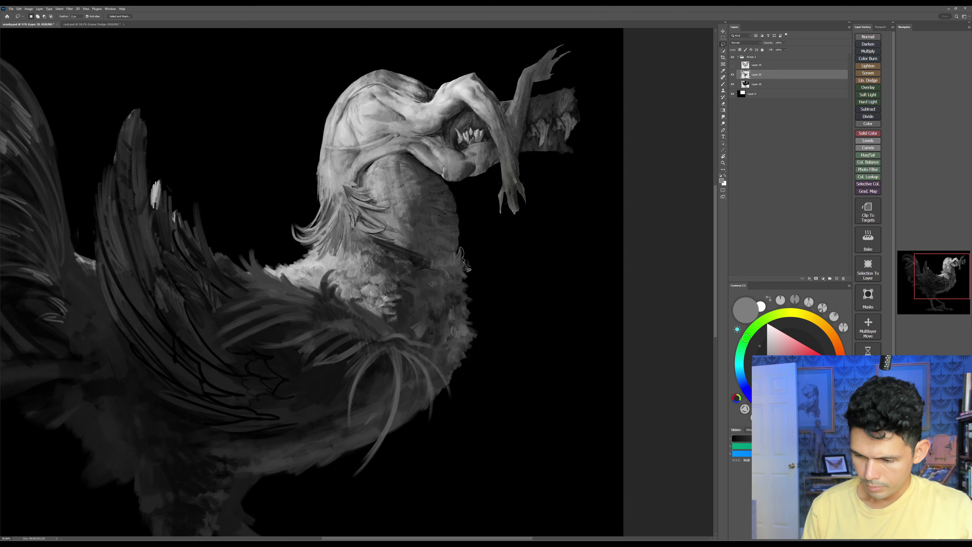
{"action": "mouse_move", "coordinate": [467, 268]}
{"action": "left_mouse_down"}
{"action": "mouse_move", "coordinate": [478, 336]}
{"action": "mouse_move", "coordinate": [452, 404]}
{"action": "mouse_move", "coordinate": [446, 394]}
{"action": "mouse_move", "coordinate": [432, 417]}
{"action": "mouse_move", "coordinate": [417, 418]}
{"action": "mouse_move", "coordinate": [358, 476]}
{"action": "mouse_move", "coordinate": [354, 455]}
{"action": "mouse_move", "coordinate": [315, 475]}
{"action": "mouse_move", "coordinate": [238, 478]}
{"action": "mouse_move", "coordinate": [206, 305]}
{"action": "mouse_move", "coordinate": [458, 250]}
{"action": "left_mouse_up"}
Step: Enlarge the brush greatly and brush mid grey lightly over the chest and belly inside the selection
{"action": "key", "text": "z"}
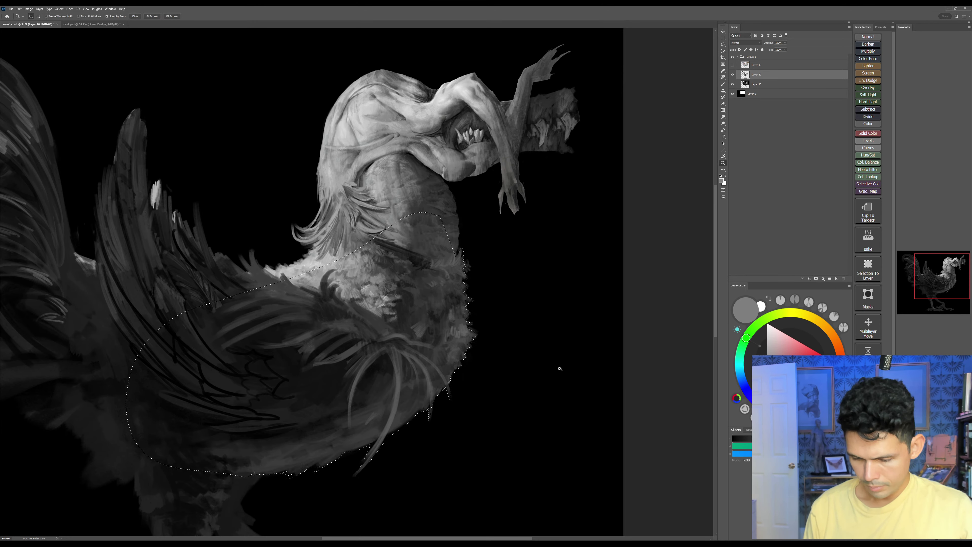
{"action": "left_click_drag", "start_coordinate": [561, 369], "coordinate": [534, 386]}
{"action": "left_click_drag", "start_coordinate": [531, 355], "coordinate": [495, 315]}
{"action": "key", "text": "b"}
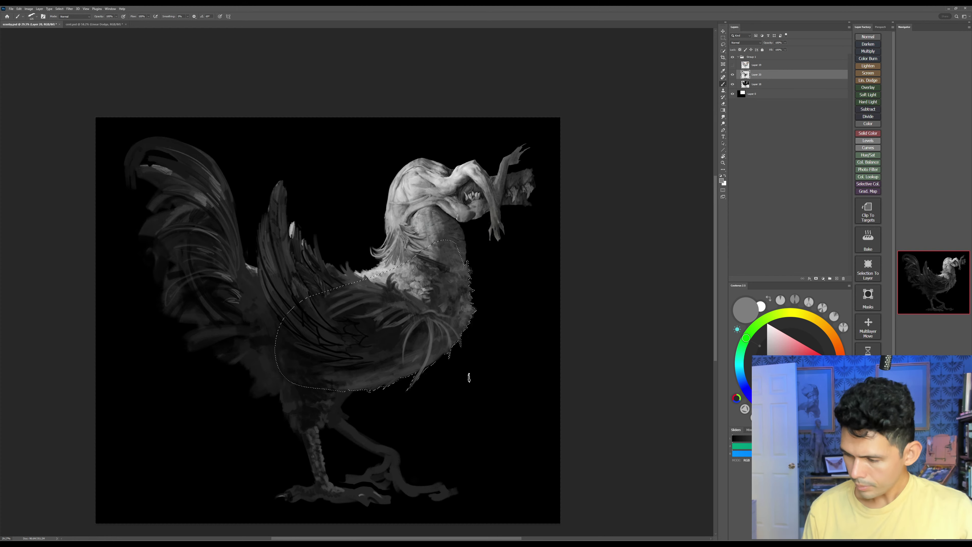
{"action": "key", "text": "bracketright"}
{"action": "key", "text": "bracketright"}
{"action": "key", "text": "bracketright"}
{"action": "key", "text": "bracketright"}
{"action": "key", "text": "bracketright"}
{"action": "key", "text": "bracketright"}
{"action": "key", "text": "bracketright"}
{"action": "key", "text": "bracketright"}
{"action": "key", "text": "bracketright"}
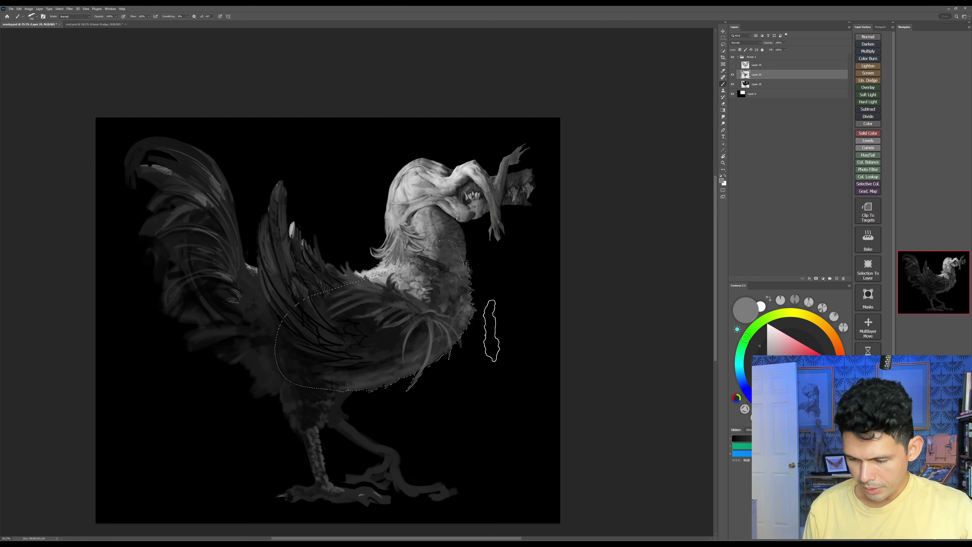
{"action": "key", "text": "bracketright"}
{"action": "mouse_move", "coordinate": [483, 348]}
{"action": "left_mouse_down"}
{"action": "mouse_move", "coordinate": [488, 328]}
{"action": "mouse_move", "coordinate": [426, 339]}
{"action": "mouse_move", "coordinate": [390, 393]}
{"action": "mouse_move", "coordinate": [349, 345]}
{"action": "mouse_move", "coordinate": [326, 338]}
{"action": "mouse_move", "coordinate": [315, 355]}
{"action": "left_mouse_up"}
Step: Try to brush mid grey over the wing inside the selection with a larger brush, and undo those strokes
{"action": "key", "text": "bracketright"}
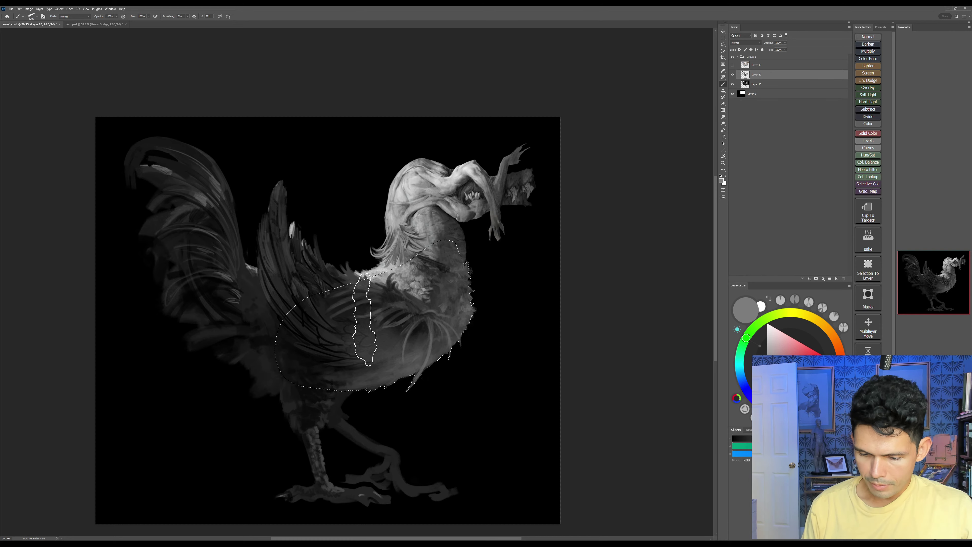
{"action": "mouse_move", "coordinate": [374, 322]}
{"action": "left_mouse_down"}
{"action": "mouse_move", "coordinate": [322, 328]}
{"action": "mouse_move", "coordinate": [310, 353]}
{"action": "mouse_move", "coordinate": [322, 333]}
{"action": "left_mouse_up"}
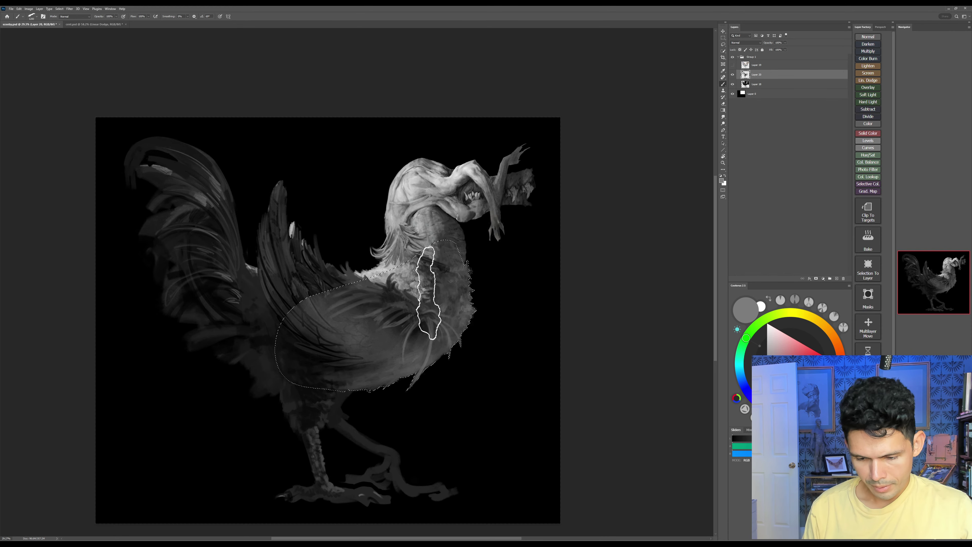
{"action": "key", "text": "ctrl+z"}
{"action": "key", "text": "ctrl+z"}
{"action": "key", "text": "ctrl+z"}
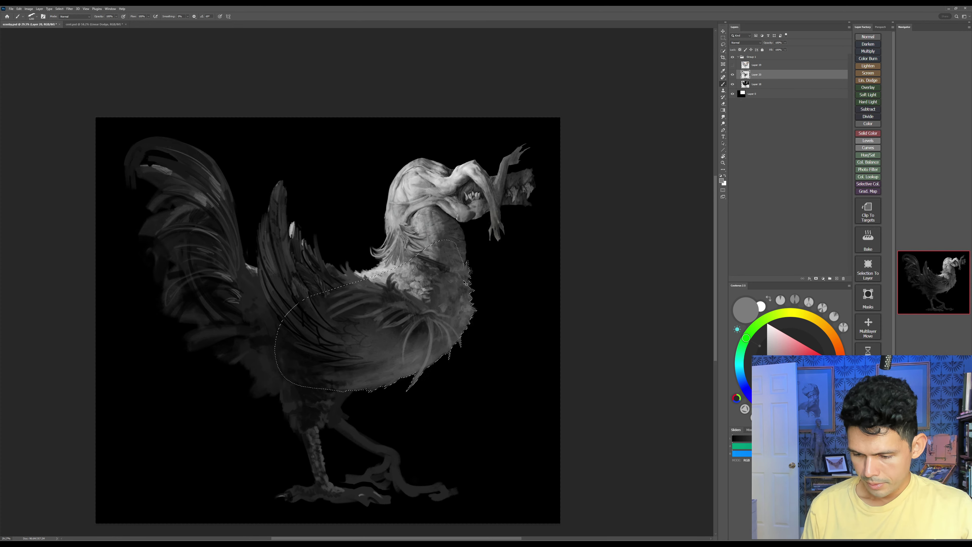
{"action": "key", "text": "ctrl+z"}
{"action": "key", "text": "ctrl+z"}
Step: Switch to the Lasso tool
{"action": "key", "text": "l"}
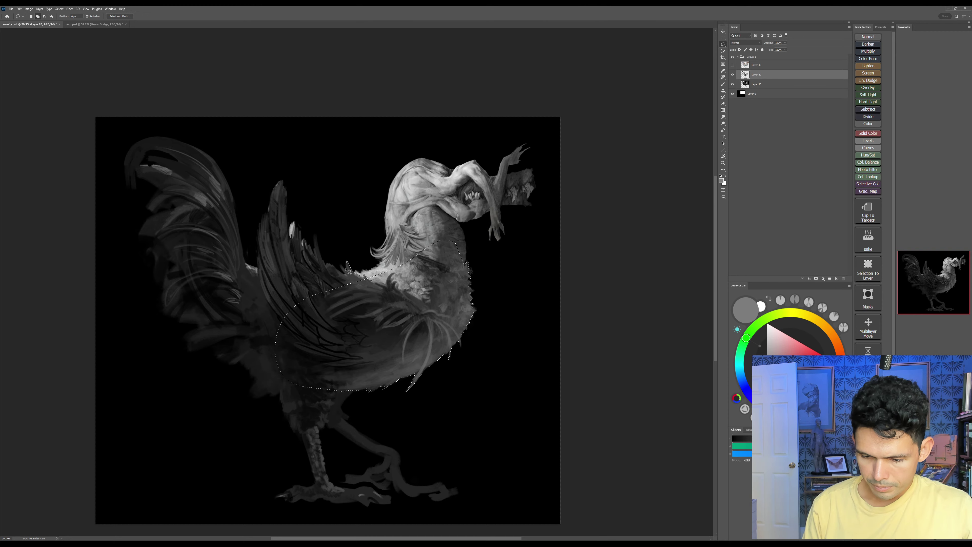
Step: Extend the lasso selection around the wing, tail, body and thigh, leaving the scaly lower leg out of it
{"action": "mouse_move", "coordinate": [331, 265]}
{"action": "left_mouse_down"}
{"action": "mouse_move", "coordinate": [316, 234]}
{"action": "mouse_move", "coordinate": [317, 260]}
{"action": "mouse_move", "coordinate": [290, 218]}
{"action": "mouse_move", "coordinate": [288, 193]}
{"action": "mouse_move", "coordinate": [275, 194]}
{"action": "mouse_move", "coordinate": [260, 238]}
{"action": "mouse_move", "coordinate": [271, 309]}
{"action": "mouse_move", "coordinate": [328, 366]}
{"action": "mouse_move", "coordinate": [388, 346]}
{"action": "left_mouse_up"}
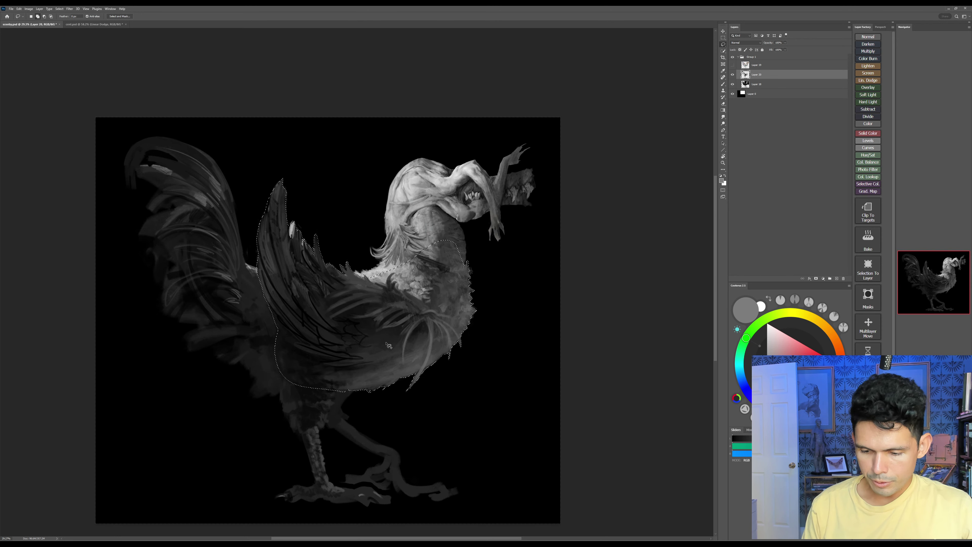
{"action": "mouse_move", "coordinate": [255, 269]}
{"action": "left_mouse_down"}
{"action": "mouse_move", "coordinate": [220, 172]}
{"action": "mouse_move", "coordinate": [165, 138]}
{"action": "mouse_move", "coordinate": [127, 171]}
{"action": "mouse_move", "coordinate": [161, 192]}
{"action": "mouse_move", "coordinate": [145, 231]}
{"action": "mouse_move", "coordinate": [193, 351]}
{"action": "mouse_move", "coordinate": [228, 348]}
{"action": "mouse_move", "coordinate": [224, 359]}
{"action": "mouse_move", "coordinate": [277, 395]}
{"action": "mouse_move", "coordinate": [321, 493]}
{"action": "mouse_move", "coordinate": [324, 445]}
{"action": "mouse_move", "coordinate": [349, 418]}
{"action": "mouse_move", "coordinate": [366, 367]}
{"action": "left_mouse_up"}
{"action": "left_click_drag", "start_coordinate": [320, 285], "coordinate": [319, 285]}
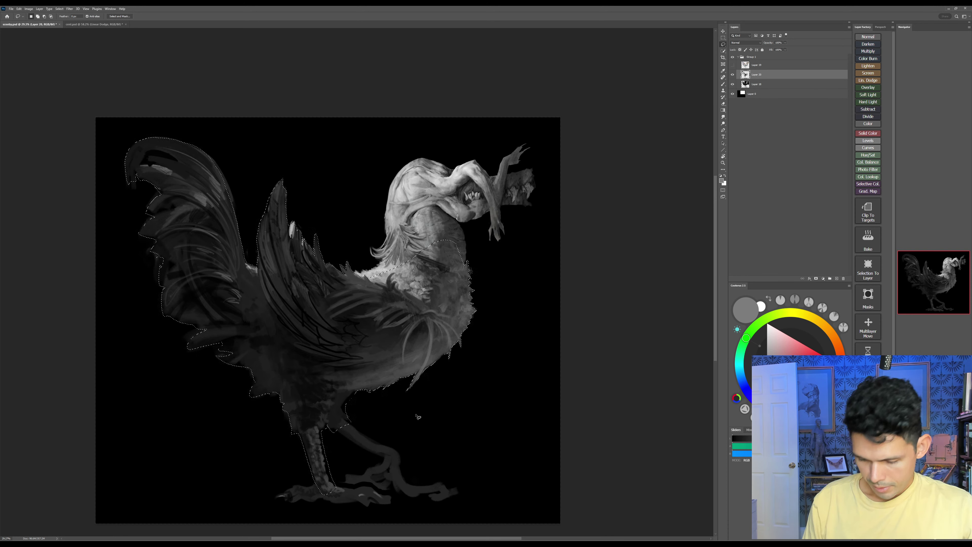
{"action": "key", "text": "shift"}
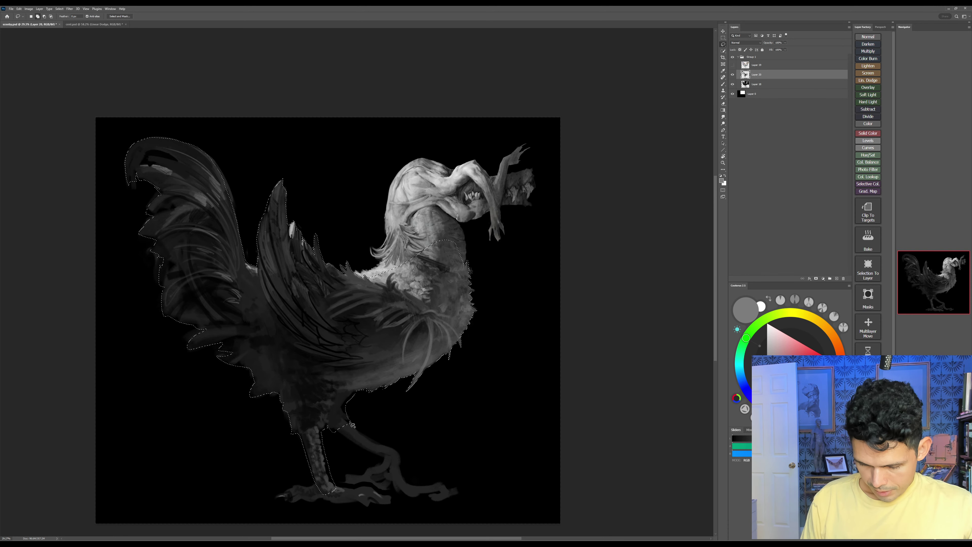
{"action": "key", "text": "alt"}
{"action": "mouse_move", "coordinate": [308, 435]}
{"action": "left_mouse_down"}
{"action": "mouse_move", "coordinate": [321, 530]}
{"action": "mouse_move", "coordinate": [346, 463]}
{"action": "left_mouse_up"}
Step: Brush soft grey tone over the belly and the lower part of the wing inside the selection
{"action": "key", "text": "b"}
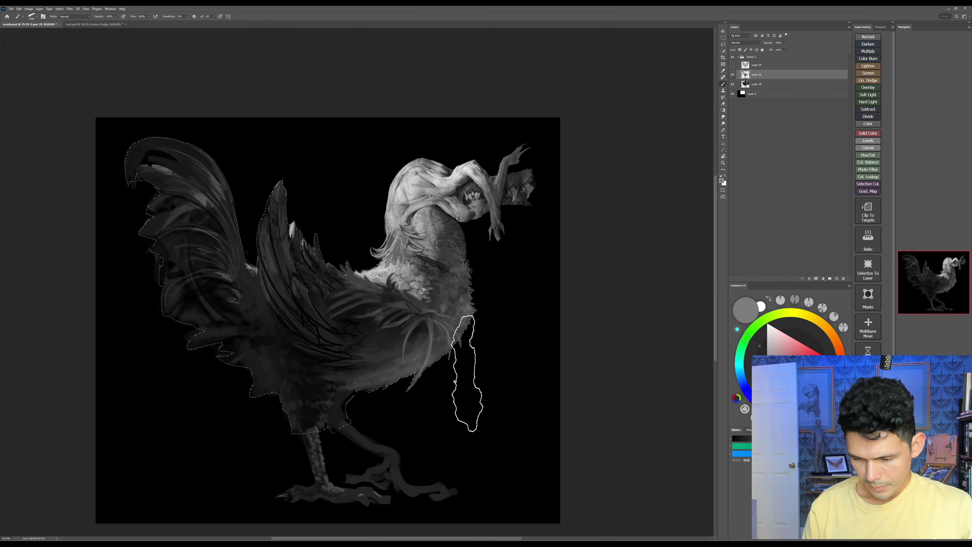
{"action": "key", "text": "bracketright"}
{"action": "left_click_drag", "start_coordinate": [456, 355], "coordinate": [429, 329]}
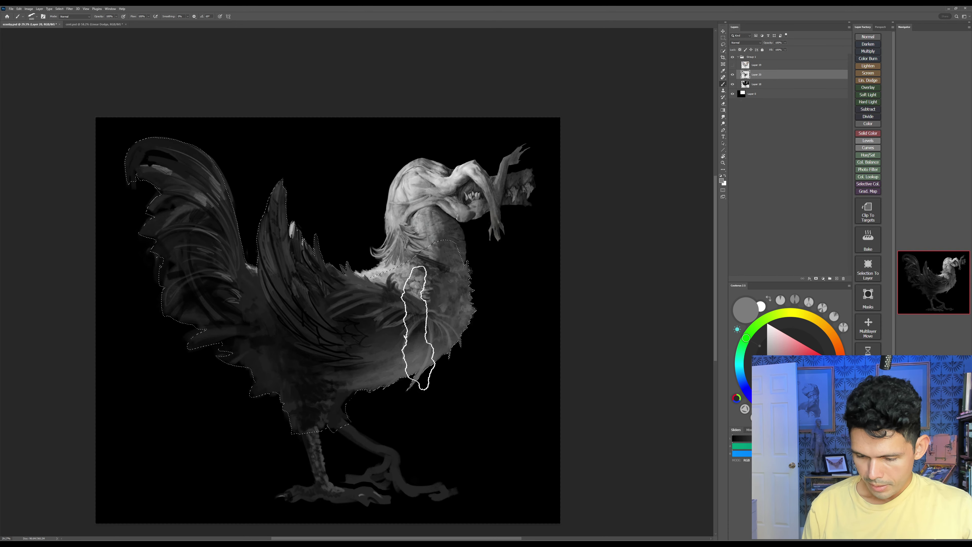
{"action": "mouse_move", "coordinate": [370, 337]}
{"action": "left_mouse_down"}
{"action": "mouse_move", "coordinate": [338, 328]}
{"action": "mouse_move", "coordinate": [333, 316]}
{"action": "left_mouse_up"}
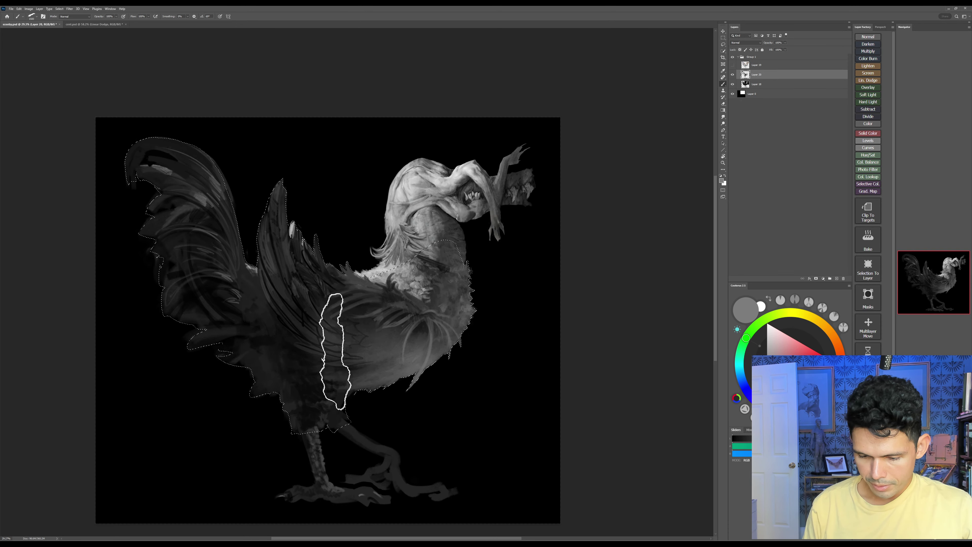
{"action": "key", "text": "bracketleft"}
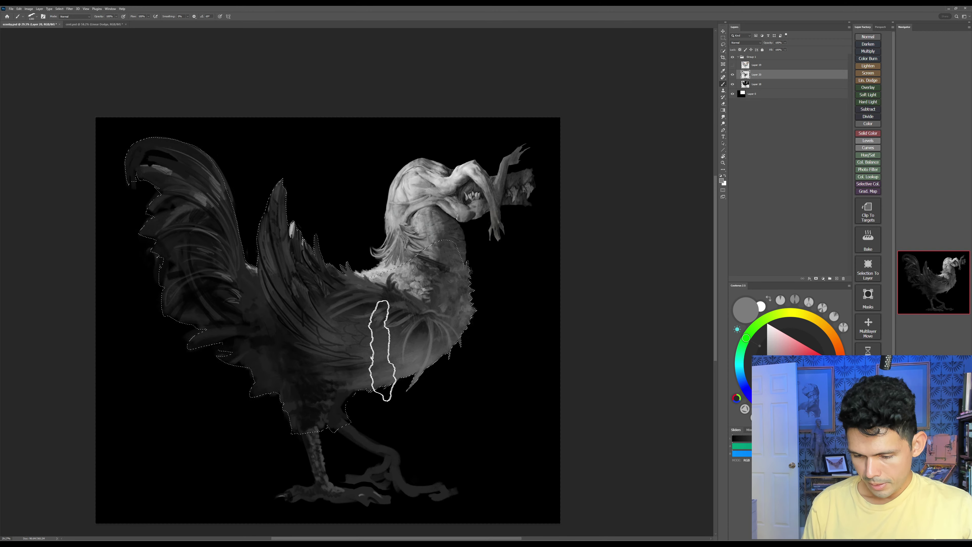
Step: Lighten the tail plumes and the lower tail feathers with large, soft grey strokes inside the selection
{"action": "key", "text": "z"}
{"action": "mouse_move", "coordinate": [423, 355]}
{"action": "left_mouse_down"}
{"action": "mouse_move", "coordinate": [478, 348]}
{"action": "mouse_move", "coordinate": [490, 334]}
{"action": "left_mouse_up"}
{"action": "left_click_drag", "start_coordinate": [477, 388], "coordinate": [377, 490]}
{"action": "left_click_drag", "start_coordinate": [516, 333], "coordinate": [468, 351]}
{"action": "key", "text": "b"}
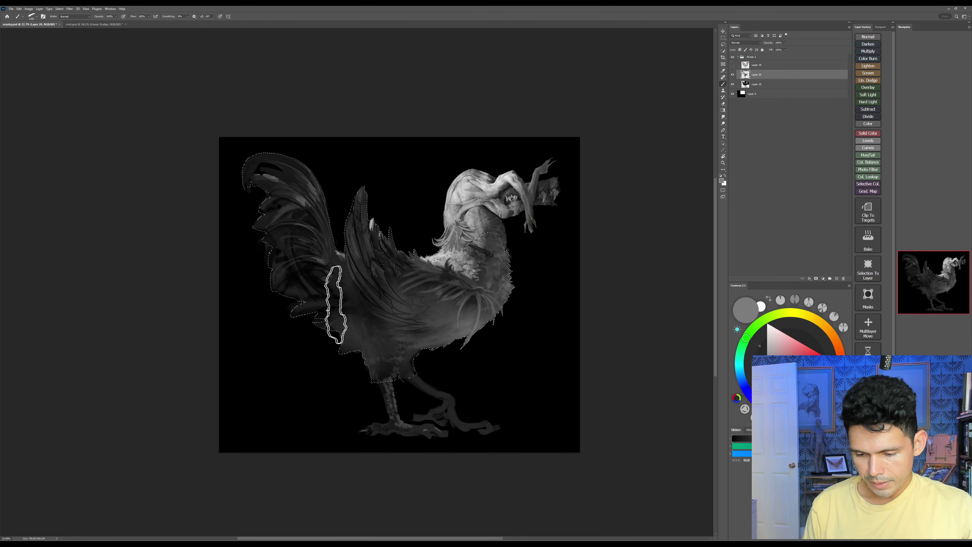
{"action": "key", "text": "bracketright"}
{"action": "left_click_drag", "start_coordinate": [264, 316], "coordinate": [313, 349]}
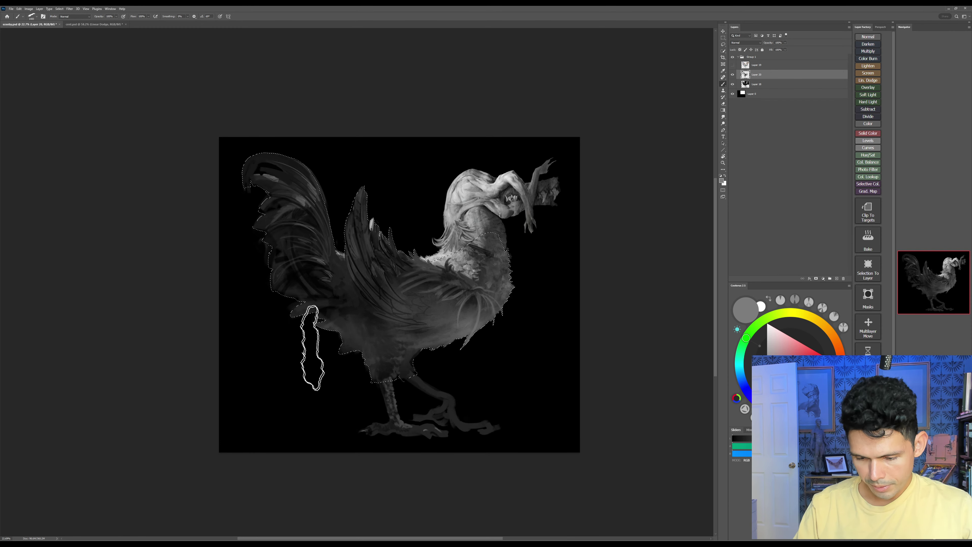
{"action": "left_click_drag", "start_coordinate": [275, 295], "coordinate": [320, 337]}
{"action": "left_click_drag", "start_coordinate": [332, 289], "coordinate": [357, 343]}
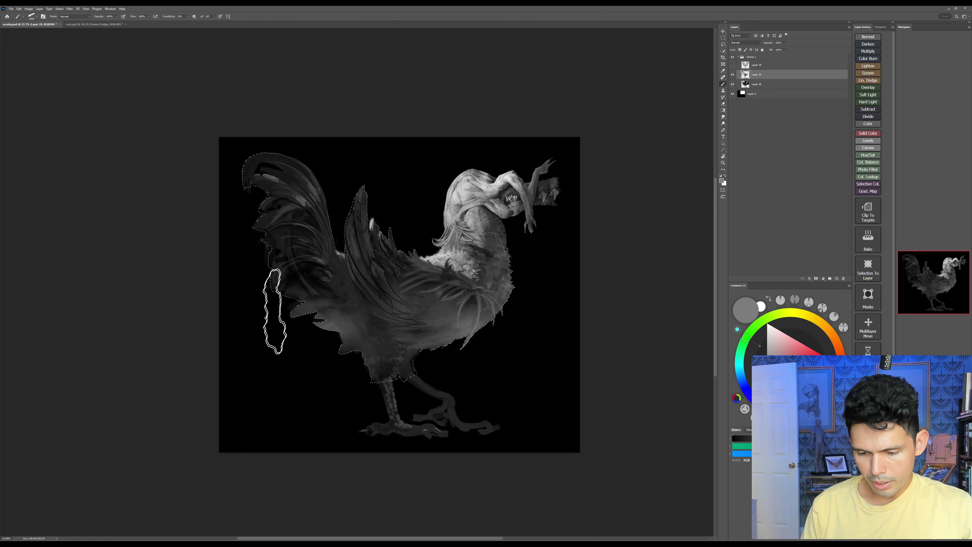
{"action": "left_click_drag", "start_coordinate": [273, 311], "coordinate": [332, 232]}
{"action": "left_click_drag", "start_coordinate": [315, 320], "coordinate": [293, 234]}
{"action": "mouse_move", "coordinate": [284, 308]}
{"action": "left_mouse_down"}
{"action": "mouse_move", "coordinate": [296, 210]}
{"action": "mouse_move", "coordinate": [280, 316]}
{"action": "mouse_move", "coordinate": [305, 200]}
{"action": "mouse_move", "coordinate": [293, 258]}
{"action": "mouse_move", "coordinate": [289, 201]}
{"action": "left_mouse_up"}
{"action": "key", "text": "["}
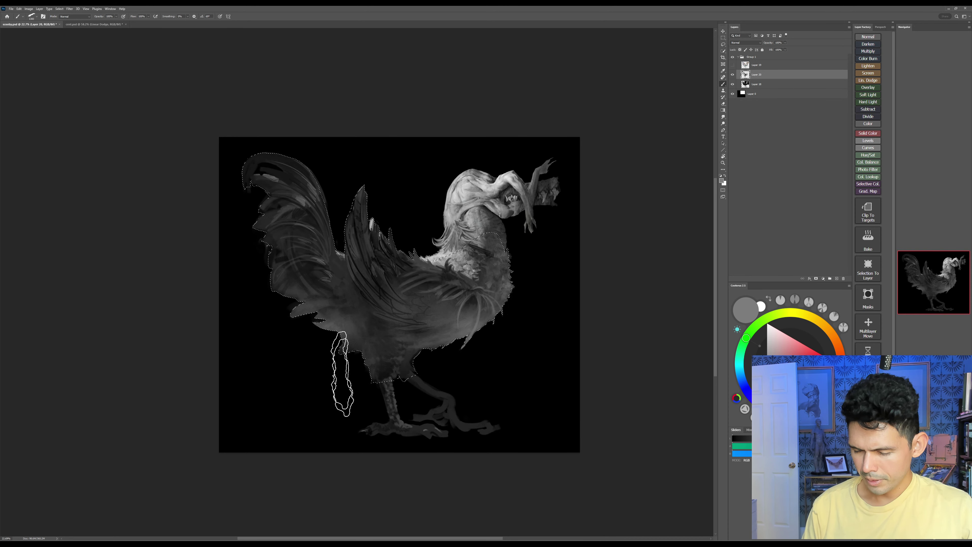
Step: Brush more grey tone over the thigh and belly inside the selection, varying the brush size
{"action": "mouse_move", "coordinate": [376, 283]}
{"action": "left_mouse_down"}
{"action": "mouse_move", "coordinate": [430, 308]}
{"action": "mouse_move", "coordinate": [447, 343]}
{"action": "left_mouse_up"}
{"action": "left_click_drag", "start_coordinate": [359, 334], "coordinate": [445, 352]}
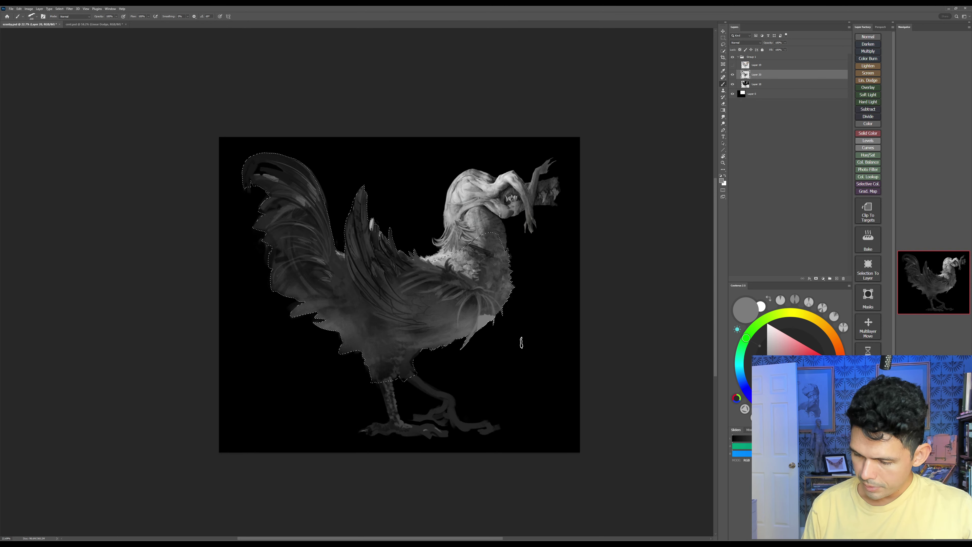
{"action": "key", "text": "bracketright"}
{"action": "key", "text": "bracketright"}
{"action": "key", "text": "bracketright"}
{"action": "key", "text": "bracketright"}
{"action": "key", "text": "bracketright"}
{"action": "key", "text": "bracketright"}
{"action": "key", "text": "bracketright"}
{"action": "key", "text": "bracketright"}
{"action": "key", "text": "bracketright"}
{"action": "key", "text": "bracketright"}
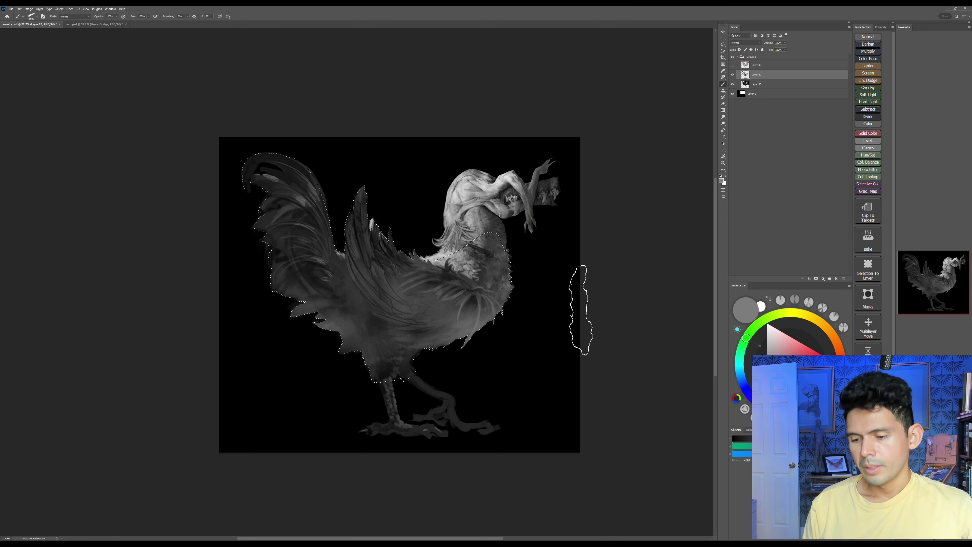
Step: Save the document and clear the selection around the bird
{"action": "key", "text": "ctrl+s"}
{"action": "key", "text": "ctrl+d"}
{"action": "key", "text": "ctrl+space"}
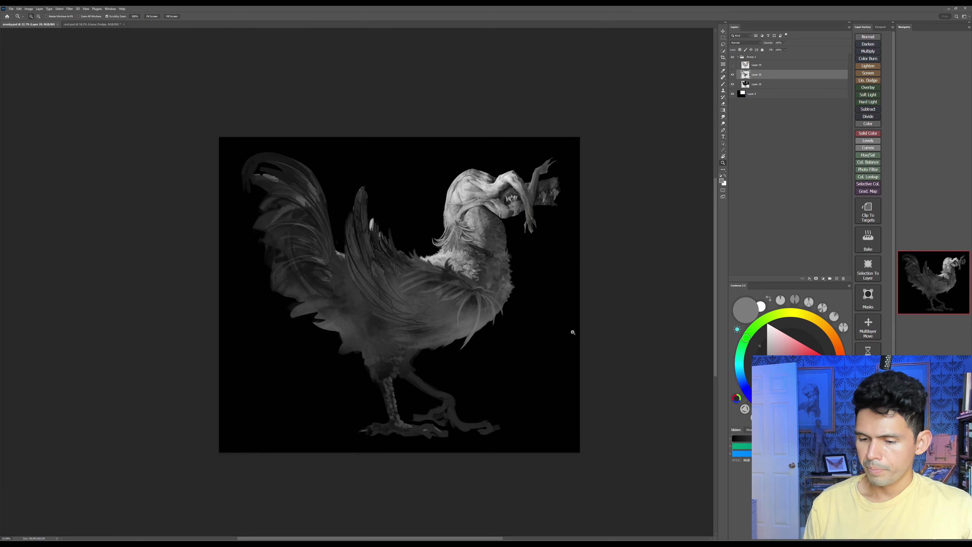
{"action": "left_click_drag", "start_coordinate": [574, 332], "coordinate": [575, 355]}
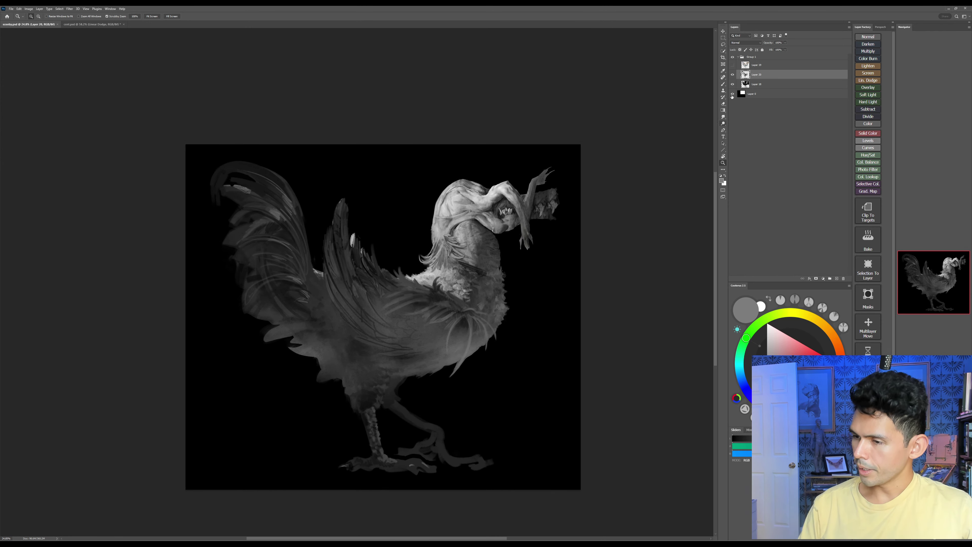
Step: Compare the painting with the colour layer shown and hidden, and with and without the reworked body layer
{"action": "left_click", "coordinate": [733, 65]}
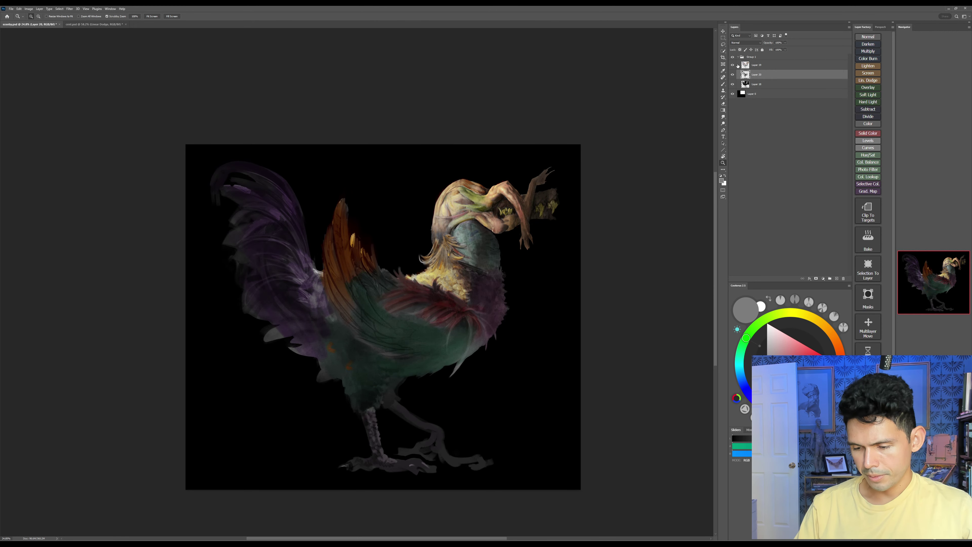
{"action": "left_click", "coordinate": [733, 74]}
{"action": "left_click", "coordinate": [733, 74]}
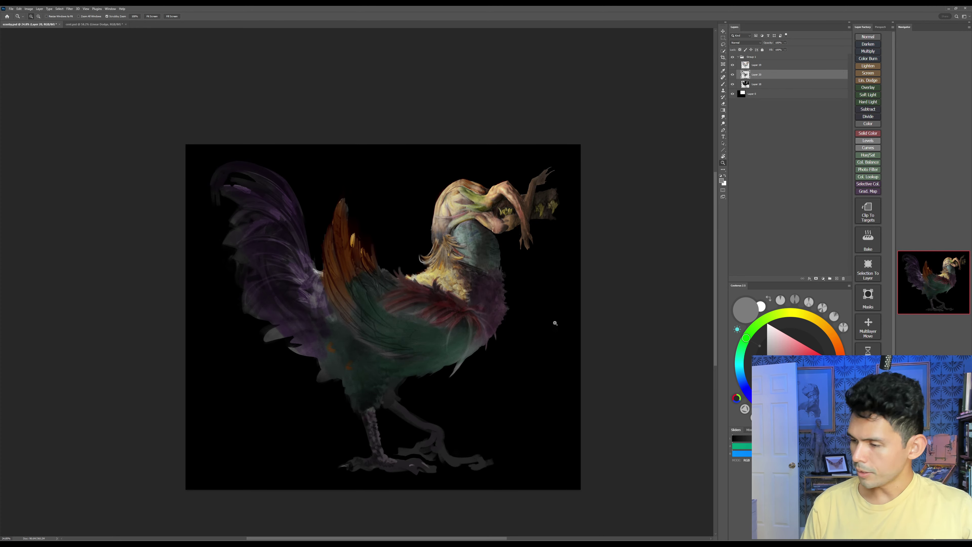
{"action": "left_click_drag", "start_coordinate": [578, 371], "coordinate": [556, 355]}
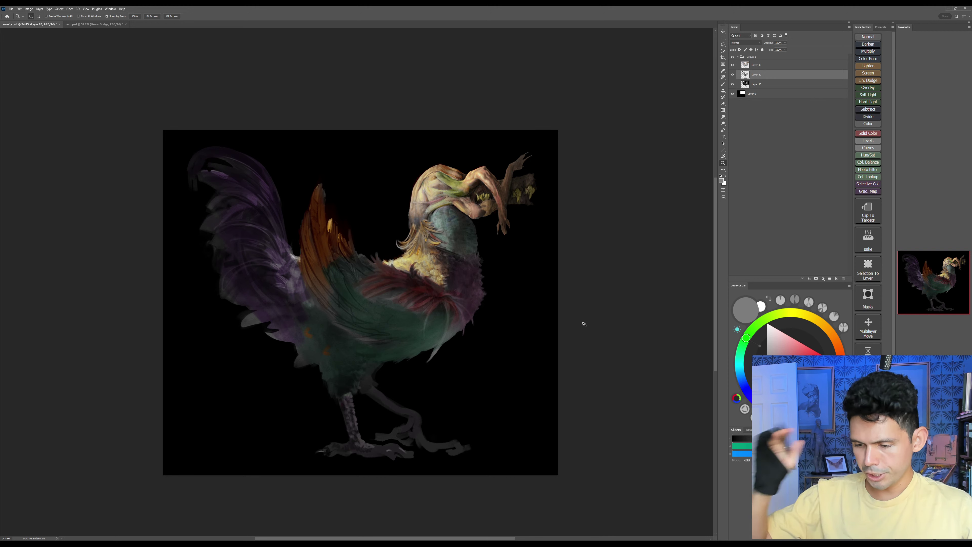
{"action": "left_click", "coordinate": [733, 75]}
{"action": "left_click", "coordinate": [760, 84]}
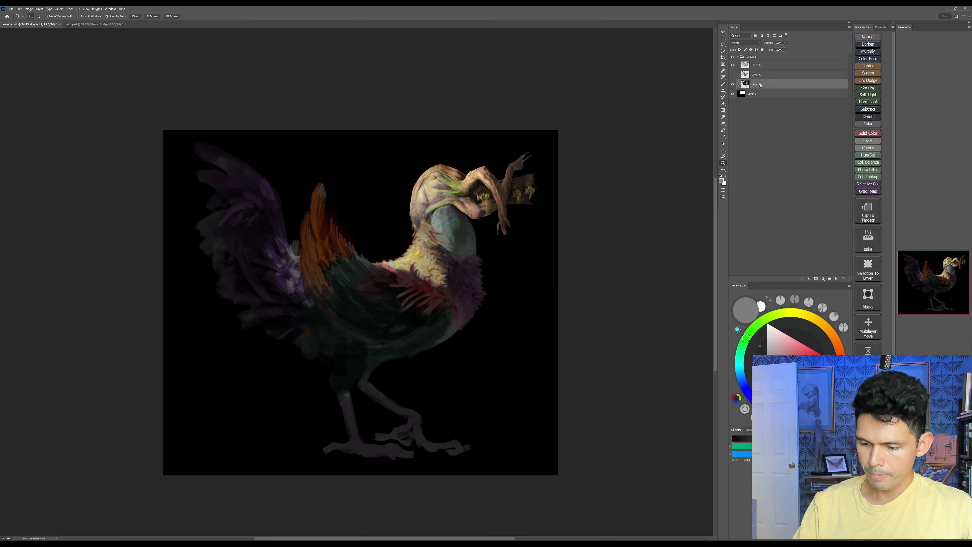
{"action": "left_click", "coordinate": [733, 75]}
{"action": "left_click", "coordinate": [733, 65]}
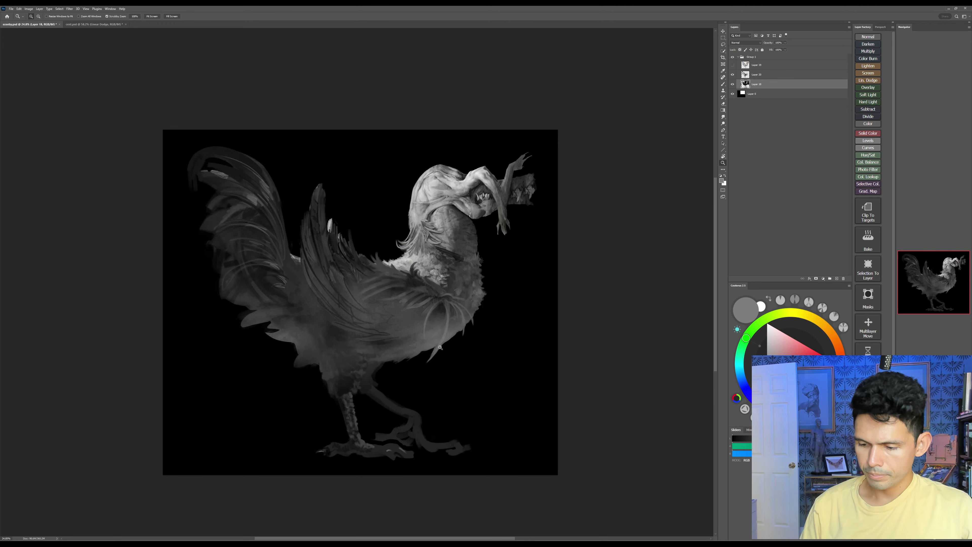
Step: Save the document and make the reworked body layer, second in the group, visible and active
{"action": "key", "text": "ctrl+s"}
{"action": "mouse_move", "coordinate": [496, 319]}
{"action": "left_mouse_down"}
{"action": "mouse_move", "coordinate": [486, 330]}
{"action": "mouse_move", "coordinate": [525, 328]}
{"action": "mouse_move", "coordinate": [499, 341]}
{"action": "left_mouse_up"}
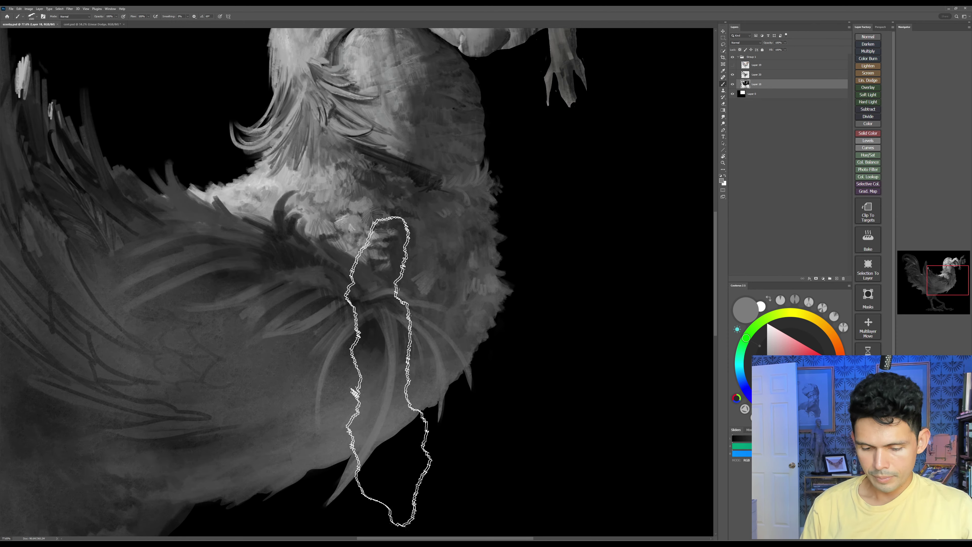
{"action": "left_click_drag", "start_coordinate": [389, 372], "coordinate": [492, 322]}
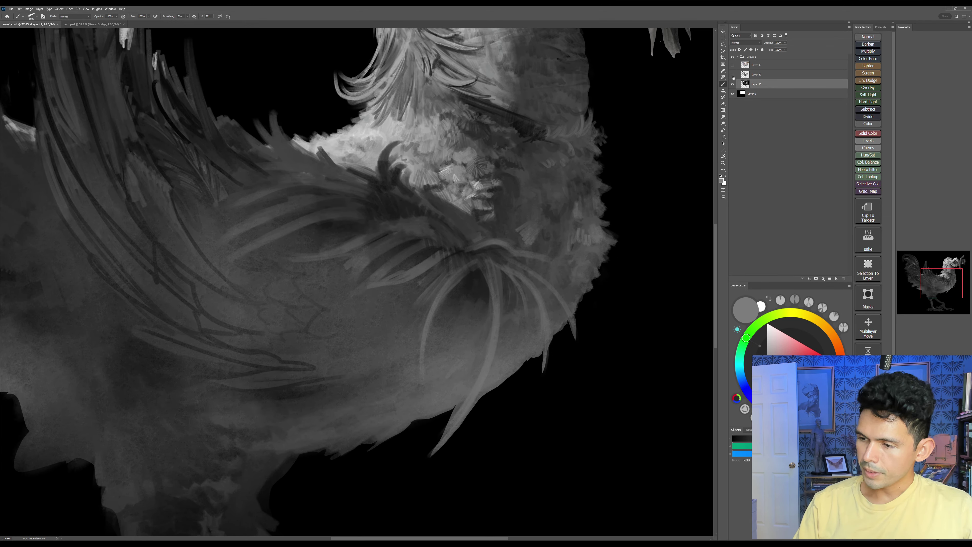
{"action": "left_click", "coordinate": [733, 76]}
{"action": "left_click", "coordinate": [777, 78]}
Step: Sample a grey and paint tapered feather strokes on the belly below the wing tip with a much smaller brush
{"action": "key", "text": "z"}
{"action": "left_click_drag", "start_coordinate": [570, 339], "coordinate": [555, 354]}
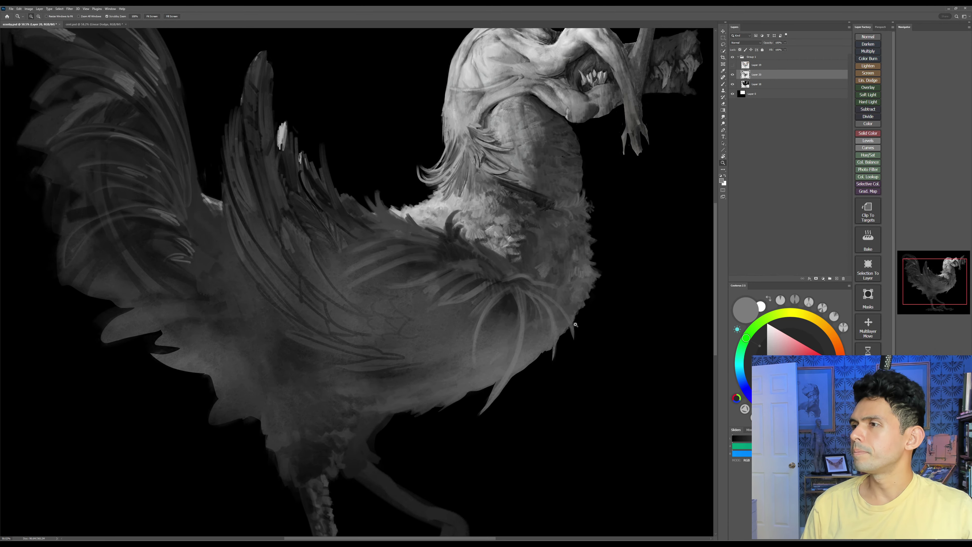
{"action": "key", "text": "b"}
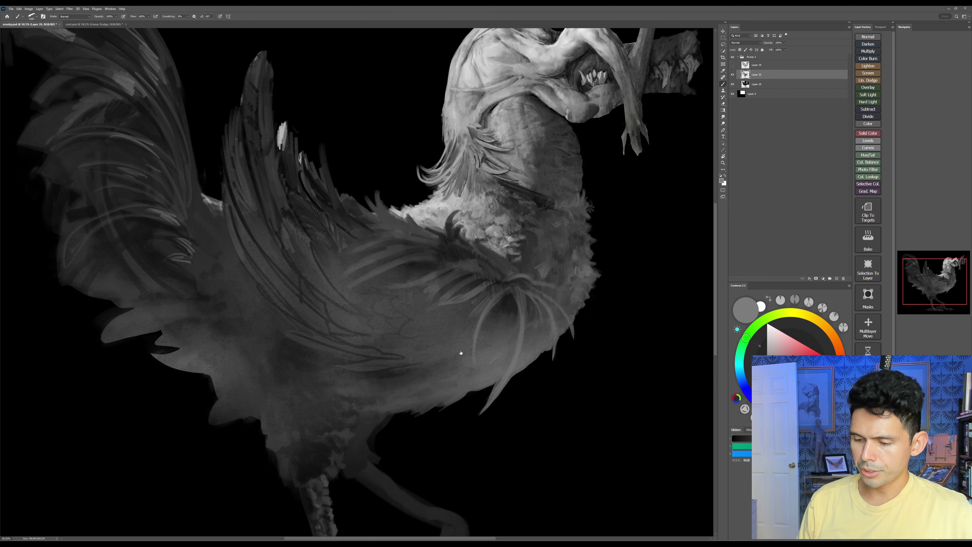
{"action": "left_click_drag", "start_coordinate": [473, 349], "coordinate": [498, 316]}
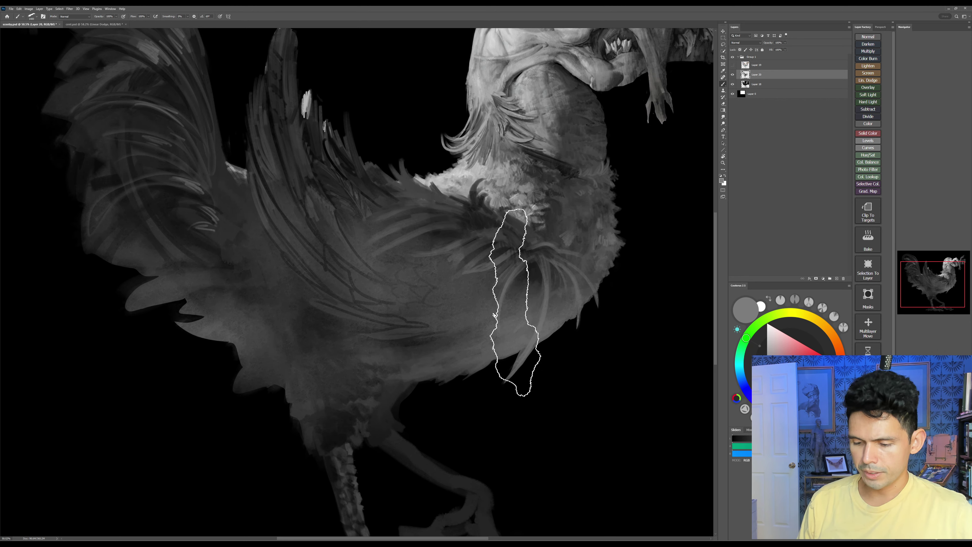
{"action": "key", "text": "bracketleft"}
{"action": "key", "text": "bracketleft"}
{"action": "key", "text": "bracketleft"}
{"action": "key", "text": "bracketleft"}
{"action": "key", "text": "bracketleft"}
{"action": "key", "text": "bracketleft"}
{"action": "key", "text": "bracketleft"}
{"action": "key", "text": "bracketleft"}
{"action": "key", "text": "bracketleft"}
{"action": "key", "text": "bracketleft"}
{"action": "key", "text": "bracketleft"}
{"action": "key", "text": "bracketleft"}
{"action": "key", "text": "bracketleft"}
{"action": "key", "text": "bracketleft"}
{"action": "key", "text": "bracketleft"}
{"action": "key", "text": "bracketleft"}
{"action": "key", "text": "bracketleft"}
{"action": "key", "text": "bracketleft"}
{"action": "key", "text": "bracketleft"}
{"action": "key", "text": "bracketleft"}
{"action": "key", "text": "bracketleft"}
{"action": "mouse_move", "coordinate": [366, 338]}
{"action": "left_mouse_down"}
{"action": "mouse_move", "coordinate": [415, 330]}
{"action": "mouse_move", "coordinate": [366, 337]}
{"action": "mouse_move", "coordinate": [430, 360]}
{"action": "mouse_move", "coordinate": [418, 357]}
{"action": "left_mouse_up"}
{"action": "key", "text": "ctrl+z"}
{"action": "left_click", "coordinate": [512, 346], "text": "alt"}
{"action": "key", "text": "r"}
{"action": "left_click_drag", "start_coordinate": [547, 326], "coordinate": [544, 236]}
{"action": "key", "text": "bracketleft"}
{"action": "key", "text": "bracketleft"}
{"action": "left_click_drag", "start_coordinate": [379, 323], "coordinate": [438, 287]}
{"action": "key", "text": "bracketright"}
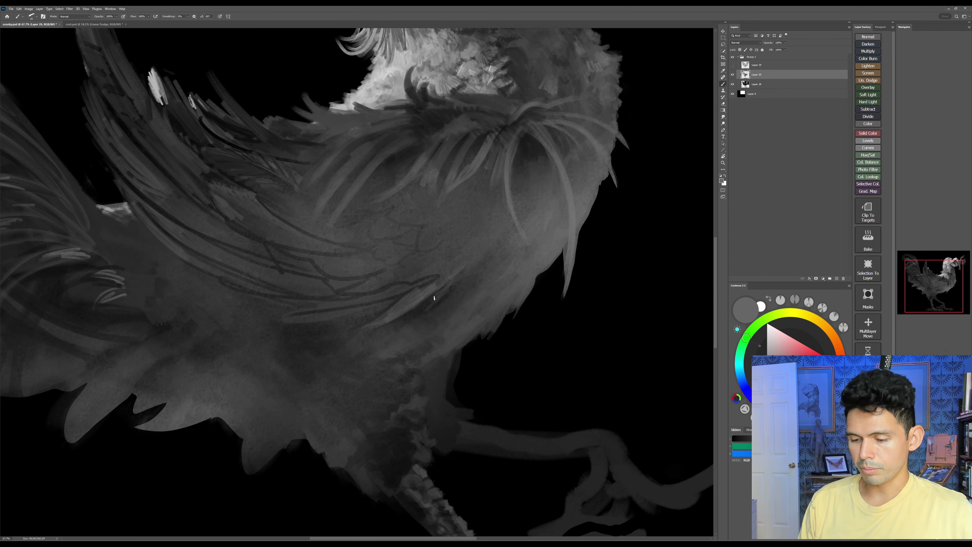
{"action": "mouse_move", "coordinate": [400, 340]}
{"action": "left_mouse_down"}
{"action": "mouse_move", "coordinate": [455, 276]}
{"action": "mouse_move", "coordinate": [415, 330]}
{"action": "left_mouse_up"}
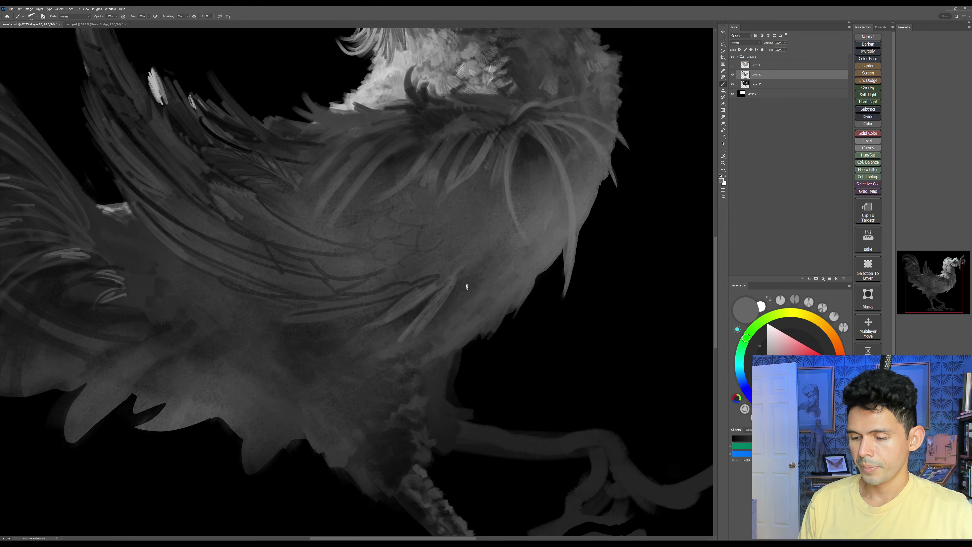
{"action": "left_click_drag", "start_coordinate": [467, 286], "coordinate": [454, 307]}
Step: Add several finer feather strokes along the lower belly beneath the wing, using a smaller brush
{"action": "key", "text": "r"}
{"action": "mouse_move", "coordinate": [527, 236]}
{"action": "left_mouse_down"}
{"action": "mouse_move", "coordinate": [502, 319]}
{"action": "mouse_move", "coordinate": [465, 292]}
{"action": "mouse_move", "coordinate": [432, 310]}
{"action": "mouse_move", "coordinate": [469, 302]}
{"action": "left_mouse_up"}
{"action": "key", "text": "space"}
{"action": "key", "text": "bracketleft"}
{"action": "key", "text": "bracketleft"}
{"action": "left_click_drag", "start_coordinate": [469, 303], "coordinate": [431, 328]}
{"action": "mouse_move", "coordinate": [472, 308]}
{"action": "left_mouse_down"}
{"action": "mouse_move", "coordinate": [457, 324]}
{"action": "mouse_move", "coordinate": [465, 321]}
{"action": "mouse_move", "coordinate": [406, 340]}
{"action": "left_mouse_up"}
{"action": "mouse_move", "coordinate": [491, 312]}
{"action": "left_mouse_down"}
{"action": "mouse_move", "coordinate": [433, 342]}
{"action": "mouse_move", "coordinate": [440, 329]}
{"action": "left_mouse_up"}
Step: Sample a darker grey and paint dark strokes along the inner wing between the long flight feathers and the shoulder feathers
{"action": "left_click", "coordinate": [431, 318], "text": "alt"}
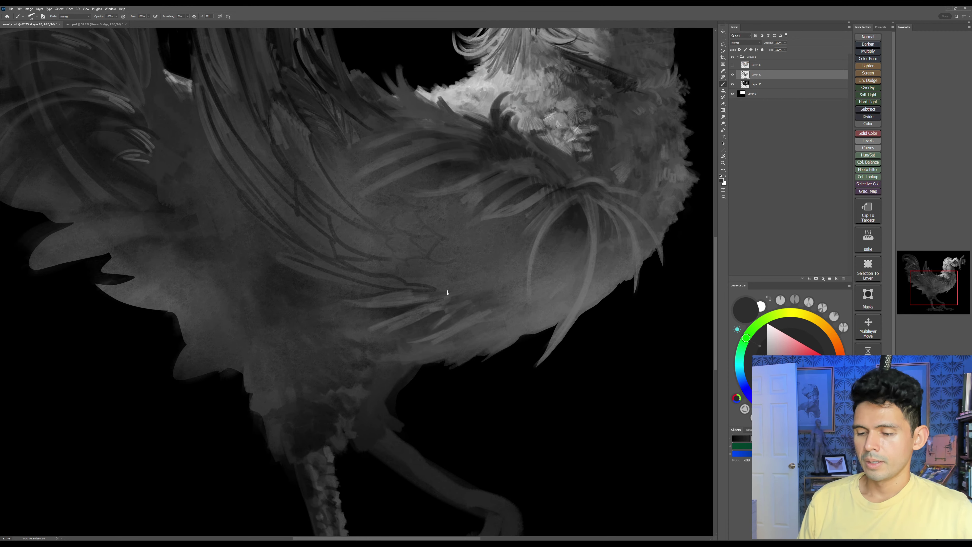
{"action": "key", "text": "r"}
{"action": "left_click_drag", "start_coordinate": [658, 352], "coordinate": [342, 477]}
{"action": "key", "text": "space"}
{"action": "left_click_drag", "start_coordinate": [397, 427], "coordinate": [391, 508]}
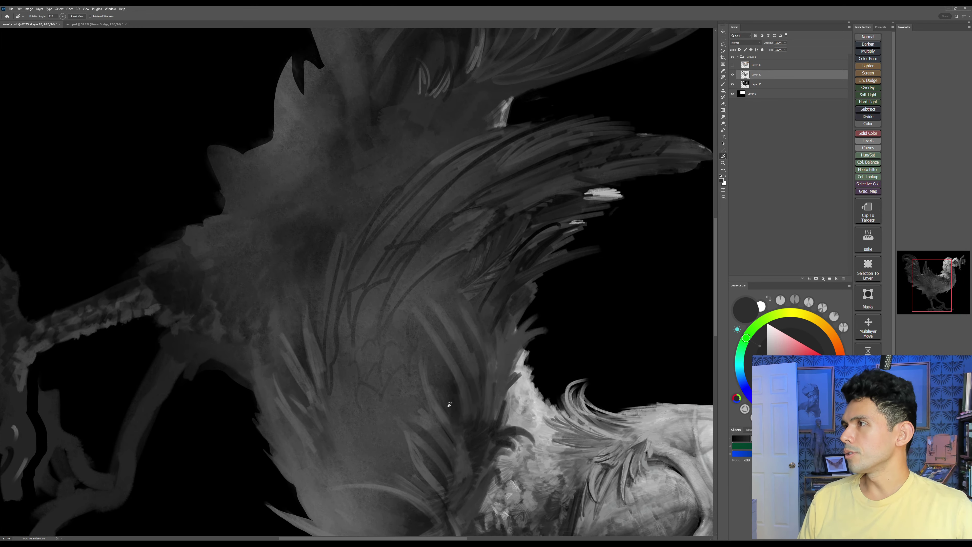
{"action": "key", "text": "Escape"}
{"action": "left_click_drag", "start_coordinate": [443, 386], "coordinate": [428, 447]}
{"action": "left_click_drag", "start_coordinate": [586, 357], "coordinate": [456, 463]}
{"action": "key", "text": "b"}
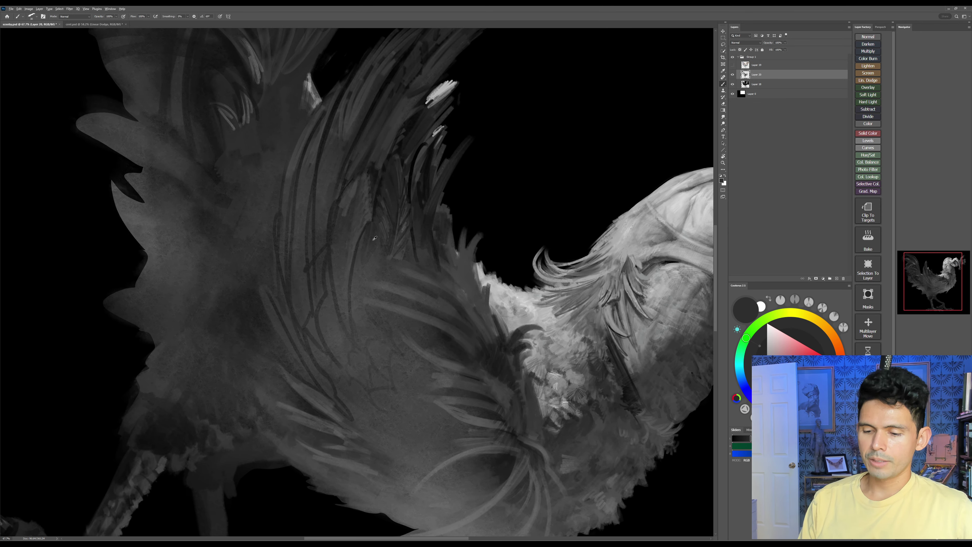
{"action": "left_click", "coordinate": [451, 237], "text": "alt"}
{"action": "key", "text": "r"}
{"action": "left_click_drag", "start_coordinate": [618, 305], "coordinate": [601, 379]}
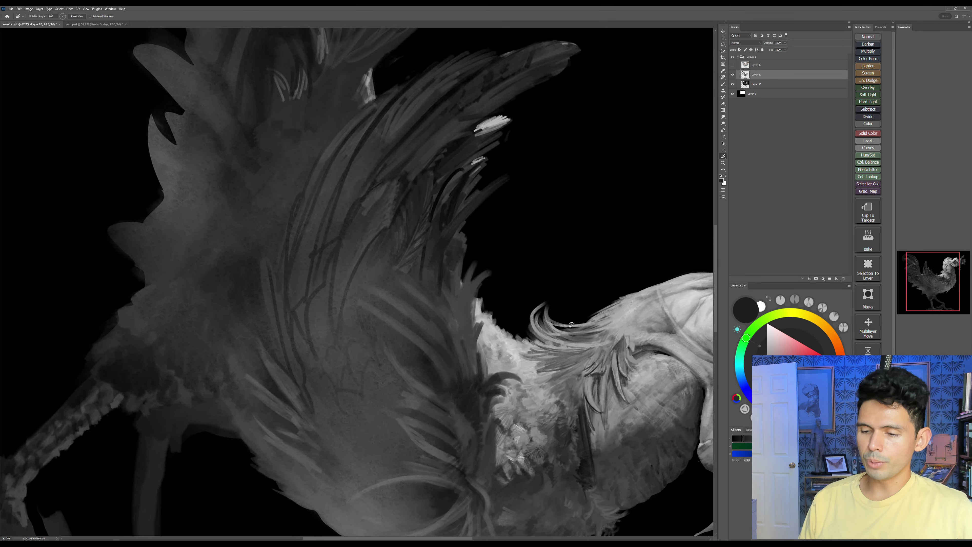
{"action": "key", "text": "b"}
{"action": "key", "text": "z"}
{"action": "left_click_drag", "start_coordinate": [461, 268], "coordinate": [451, 270]}
{"action": "key", "text": "b"}
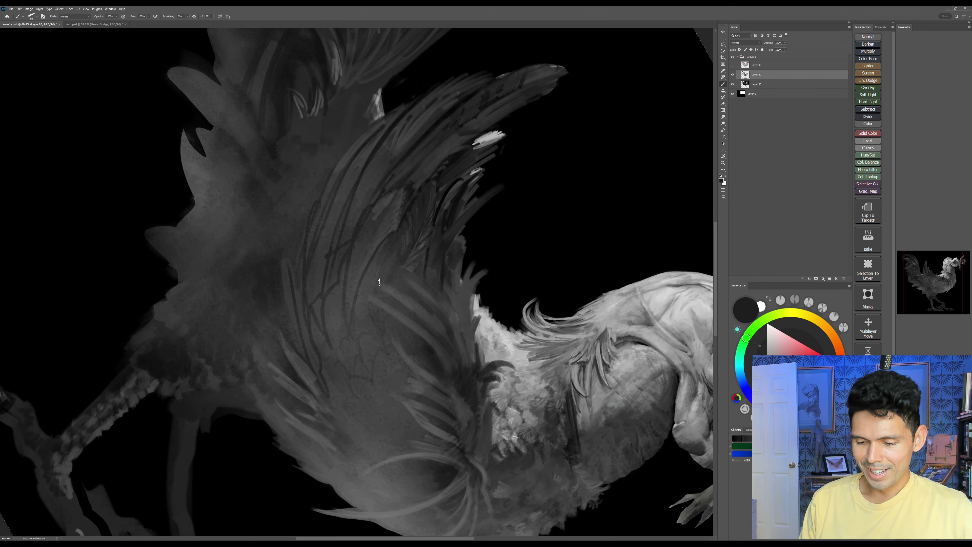
{"action": "mouse_move", "coordinate": [380, 283]}
{"action": "left_mouse_down"}
{"action": "mouse_move", "coordinate": [356, 352]}
{"action": "mouse_move", "coordinate": [373, 270]}
{"action": "mouse_move", "coordinate": [360, 358]}
{"action": "mouse_move", "coordinate": [350, 301]}
{"action": "left_mouse_up"}
{"action": "key", "text": "bracketright"}
{"action": "key", "text": "bracketright"}
{"action": "key", "text": "bracketright"}
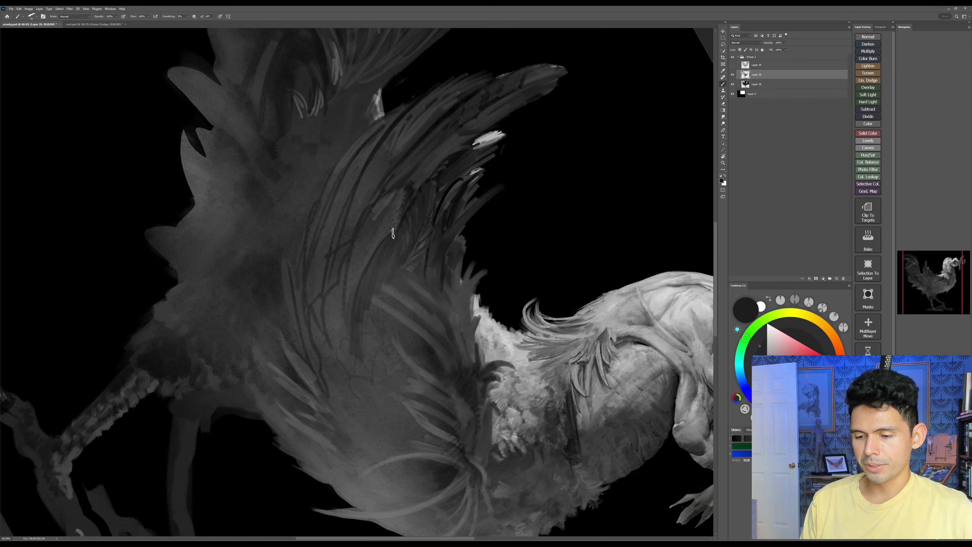
{"action": "left_click_drag", "start_coordinate": [375, 246], "coordinate": [358, 306]}
{"action": "left_click_drag", "start_coordinate": [387, 199], "coordinate": [345, 326]}
{"action": "left_click_drag", "start_coordinate": [365, 214], "coordinate": [337, 336]}
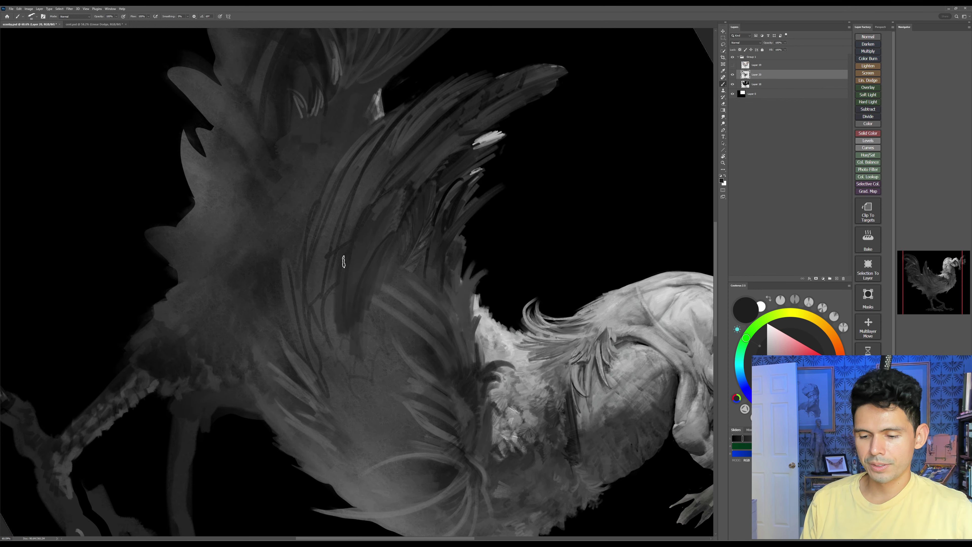
Step: Extend the dark shading down the wing's lower edge and beneath the shoulder feathers
{"action": "mouse_move", "coordinate": [343, 261]}
{"action": "left_mouse_down"}
{"action": "mouse_move", "coordinate": [324, 356]}
{"action": "mouse_move", "coordinate": [344, 374]}
{"action": "left_mouse_up"}
{"action": "mouse_move", "coordinate": [359, 333]}
{"action": "left_mouse_down"}
{"action": "mouse_move", "coordinate": [352, 373]}
{"action": "mouse_move", "coordinate": [368, 367]}
{"action": "left_mouse_up"}
{"action": "mouse_move", "coordinate": [376, 321]}
{"action": "left_mouse_down"}
{"action": "mouse_move", "coordinate": [372, 356]}
{"action": "mouse_move", "coordinate": [381, 346]}
{"action": "left_mouse_up"}
{"action": "left_click_drag", "start_coordinate": [393, 323], "coordinate": [390, 347]}
Step: Paint thin dark strokes between the shoulder feathers where they meet the wing, using a smaller brush
{"action": "key", "text": "Escape"}
{"action": "left_click_drag", "start_coordinate": [484, 297], "coordinate": [489, 323]}
{"action": "mouse_move", "coordinate": [532, 265]}
{"action": "left_mouse_down"}
{"action": "mouse_move", "coordinate": [523, 240]}
{"action": "mouse_move", "coordinate": [470, 223]}
{"action": "left_mouse_up"}
{"action": "key", "text": "bracketleft"}
{"action": "key", "text": "bracketleft"}
{"action": "key", "text": "bracketleft"}
{"action": "key", "text": "bracketleft"}
{"action": "left_click_drag", "start_coordinate": [387, 287], "coordinate": [414, 257]}
{"action": "mouse_move", "coordinate": [375, 289]}
{"action": "left_mouse_down"}
{"action": "mouse_move", "coordinate": [411, 257]}
{"action": "mouse_move", "coordinate": [399, 278]}
{"action": "mouse_move", "coordinate": [365, 280]}
{"action": "mouse_move", "coordinate": [368, 290]}
{"action": "left_mouse_up"}
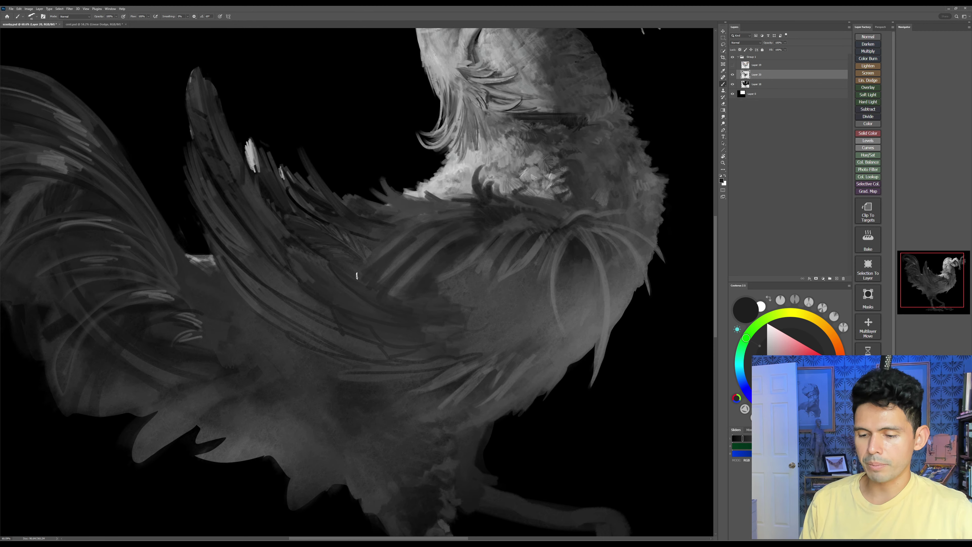
Step: Paint dark strokes among the shoulder feathers and in the gap beneath them towards the belly, varying the brush size
{"action": "left_click_drag", "start_coordinate": [364, 245], "coordinate": [353, 252]}
{"action": "left_click_drag", "start_coordinate": [349, 251], "coordinate": [343, 261]}
{"action": "mouse_move", "coordinate": [465, 261]}
{"action": "left_mouse_down"}
{"action": "mouse_move", "coordinate": [436, 292]}
{"action": "mouse_move", "coordinate": [448, 295]}
{"action": "left_mouse_up"}
{"action": "mouse_move", "coordinate": [481, 279]}
{"action": "left_mouse_down"}
{"action": "mouse_move", "coordinate": [456, 320]}
{"action": "mouse_move", "coordinate": [470, 326]}
{"action": "mouse_move", "coordinate": [426, 333]}
{"action": "mouse_move", "coordinate": [521, 302]}
{"action": "left_mouse_up"}
{"action": "key", "text": "]"}
{"action": "mouse_move", "coordinate": [520, 303]}
{"action": "left_mouse_down"}
{"action": "mouse_move", "coordinate": [479, 310]}
{"action": "mouse_move", "coordinate": [534, 253]}
{"action": "mouse_move", "coordinate": [488, 298]}
{"action": "left_mouse_up"}
{"action": "key", "text": "["}
{"action": "key", "text": "["}
{"action": "key", "text": "["}
{"action": "left_click_drag", "start_coordinate": [513, 261], "coordinate": [475, 306]}
{"action": "key", "text": "]"}
{"action": "key", "text": "]"}
{"action": "left_click_drag", "start_coordinate": [530, 270], "coordinate": [492, 306]}
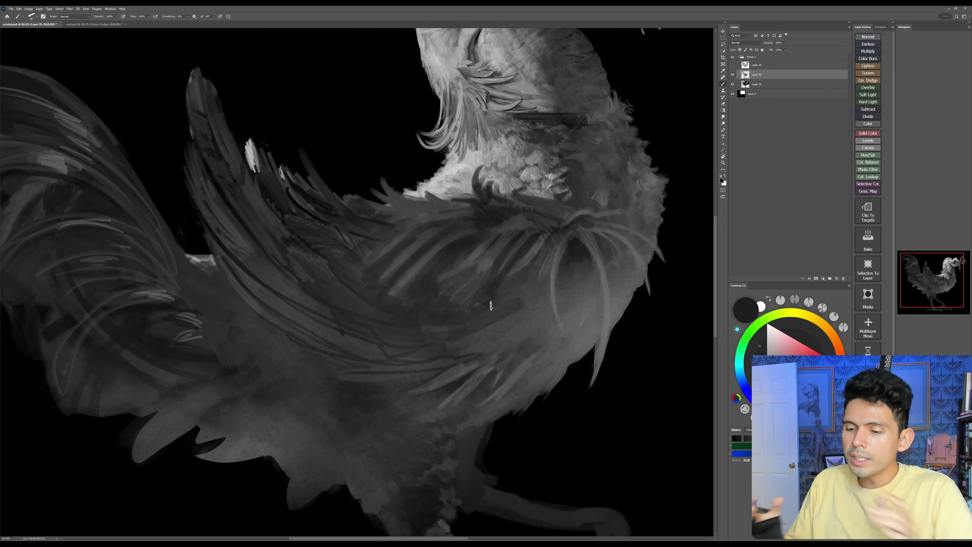
Step: Sample a light grey and highlight the tips of the small feathers rising from the creature's back, using fine strokes
{"action": "key", "text": "Escape"}
{"action": "key", "text": "z"}
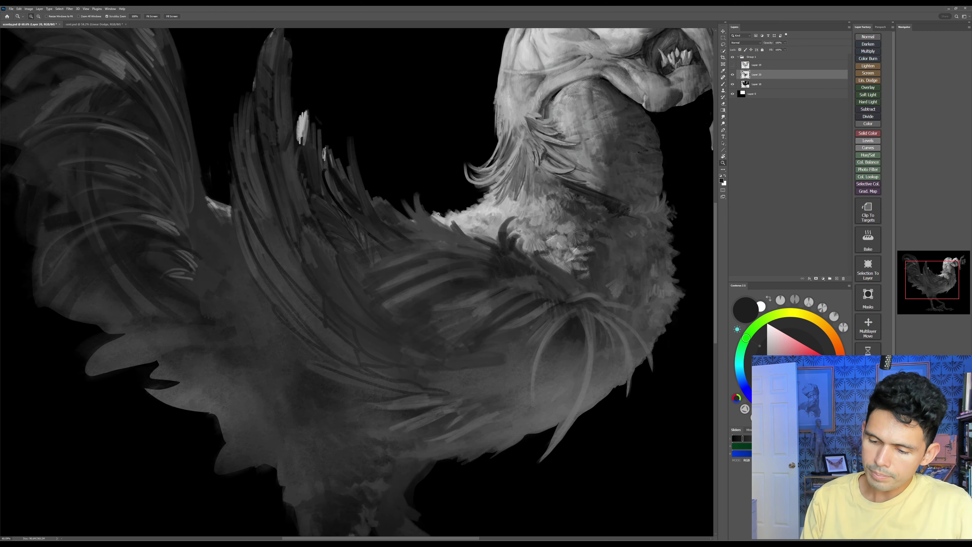
{"action": "left_click_drag", "start_coordinate": [438, 214], "coordinate": [470, 218]}
{"action": "left_click", "coordinate": [467, 219], "text": "alt"}
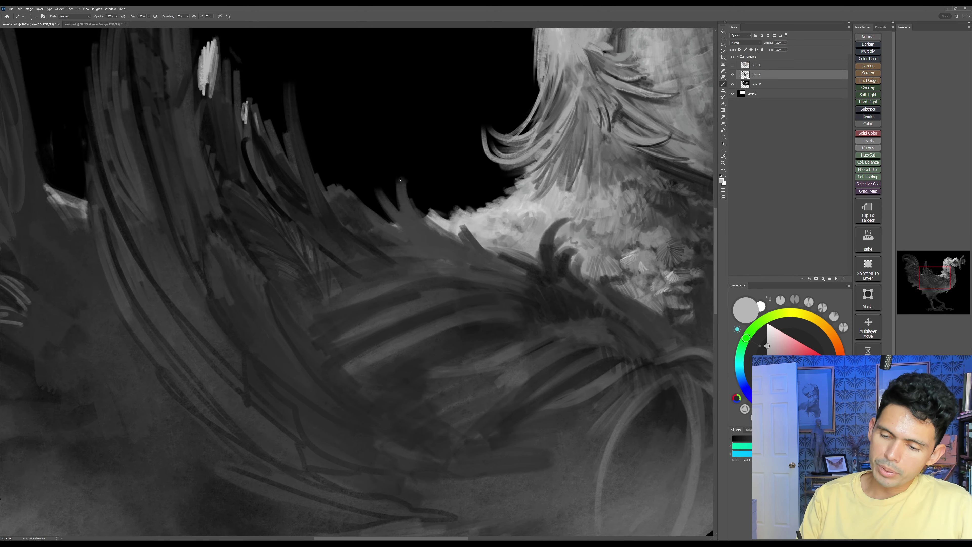
{"action": "mouse_move", "coordinate": [398, 187]}
{"action": "left_mouse_down"}
{"action": "mouse_move", "coordinate": [406, 208]}
{"action": "mouse_move", "coordinate": [399, 188]}
{"action": "mouse_move", "coordinate": [391, 217]}
{"action": "left_mouse_up"}
{"action": "left_click_drag", "start_coordinate": [379, 197], "coordinate": [396, 223]}
{"action": "left_click_drag", "start_coordinate": [392, 217], "coordinate": [399, 226]}
{"action": "left_click_drag", "start_coordinate": [330, 186], "coordinate": [344, 190]}
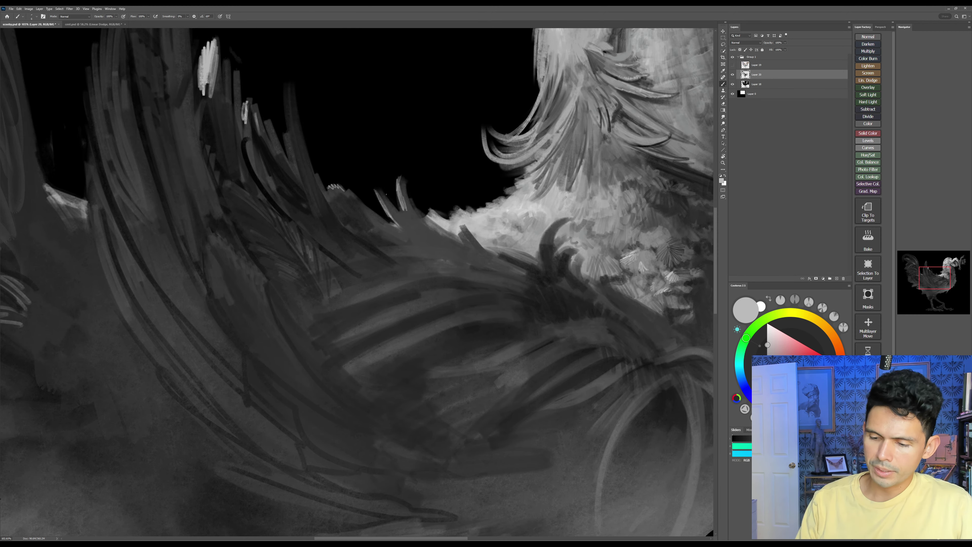
Step: Fill the back between the raised wing and the small upright feathers with light grey strokes, using a larger brush
{"action": "key", "text": "bracketright"}
{"action": "key", "text": "bracketright"}
{"action": "key", "text": "bracketright"}
{"action": "left_click_drag", "start_coordinate": [327, 181], "coordinate": [356, 227]}
{"action": "left_click_drag", "start_coordinate": [329, 184], "coordinate": [368, 229]}
{"action": "left_click_drag", "start_coordinate": [346, 190], "coordinate": [384, 244]}
{"action": "left_click_drag", "start_coordinate": [359, 208], "coordinate": [390, 244]}
{"action": "left_click_drag", "start_coordinate": [362, 202], "coordinate": [421, 259]}
{"action": "left_click", "coordinate": [408, 250], "text": "alt"}
{"action": "left_click_drag", "start_coordinate": [368, 237], "coordinate": [410, 251]}
Step: Sample a dark grey, add dark strokes at the base of the small back feathers, and save the document
{"action": "left_click", "coordinate": [378, 245], "text": "alt"}
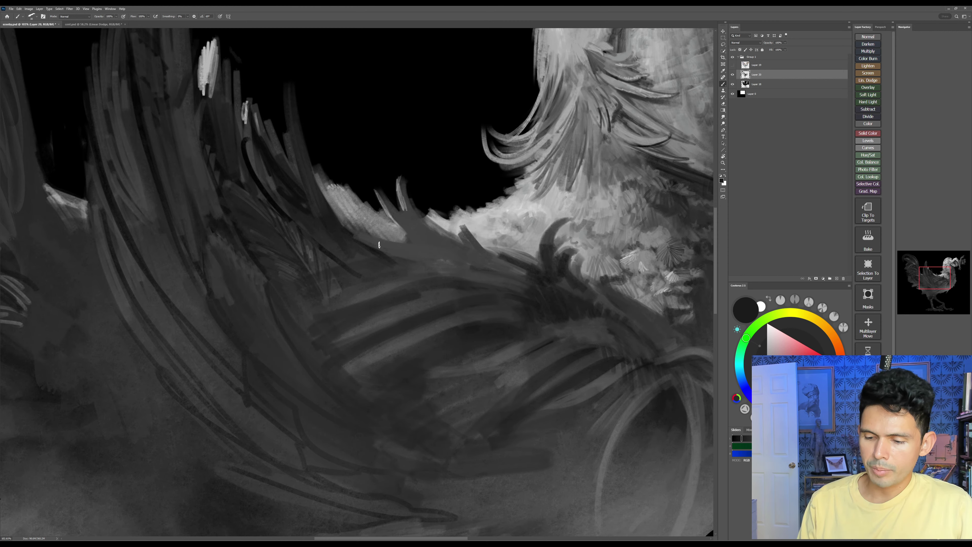
{"action": "key", "text": "bracketleft"}
{"action": "key", "text": "bracketleft"}
{"action": "key", "text": "bracketleft"}
{"action": "left_click_drag", "start_coordinate": [353, 233], "coordinate": [430, 247]}
{"action": "key", "text": "bracketright"}
{"action": "left_click_drag", "start_coordinate": [380, 198], "coordinate": [410, 240]}
{"action": "left_click_drag", "start_coordinate": [388, 203], "coordinate": [425, 239]}
{"action": "left_click_drag", "start_coordinate": [405, 194], "coordinate": [428, 240]}
{"action": "mouse_move", "coordinate": [551, 295]}
{"action": "left_mouse_down"}
{"action": "mouse_move", "coordinate": [546, 358]}
{"action": "mouse_move", "coordinate": [497, 318]}
{"action": "mouse_move", "coordinate": [578, 260]}
{"action": "mouse_move", "coordinate": [540, 312]}
{"action": "left_mouse_up"}
{"action": "key", "text": "ctrl+s"}
Step: Compare the painting with the active layer hidden, restore the layer, and paint a short dark stroke along the lower breast
{"action": "left_click_drag", "start_coordinate": [541, 312], "coordinate": [510, 275]}
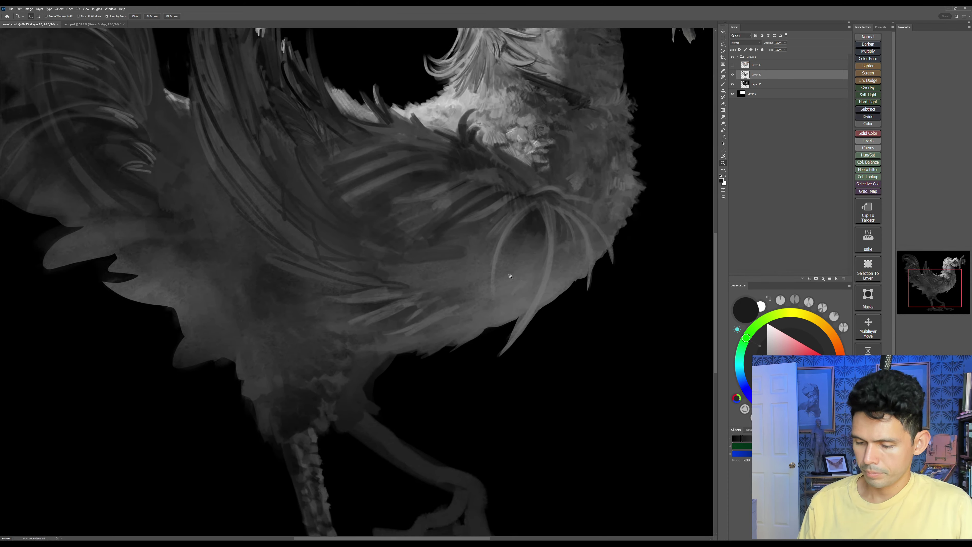
{"action": "left_click", "coordinate": [404, 313], "text": "alt"}
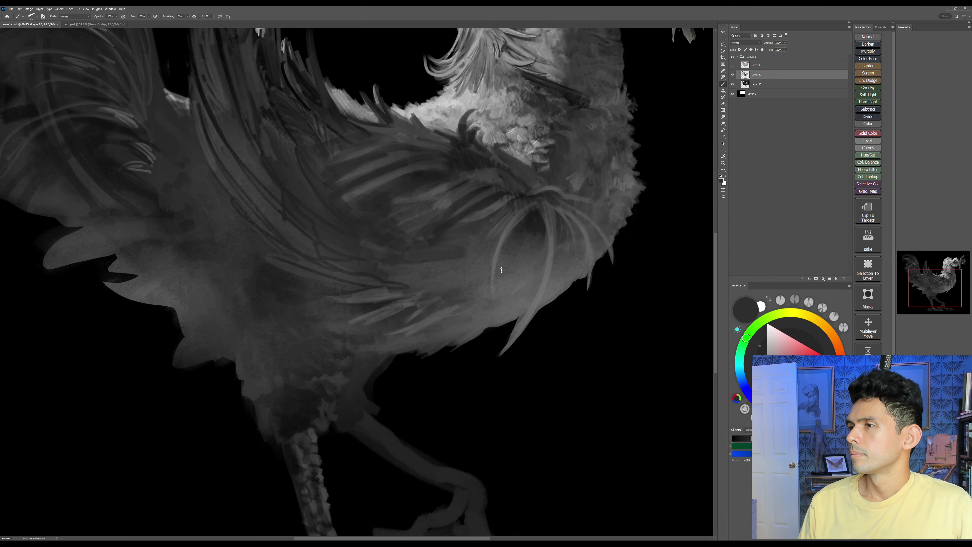
{"action": "left_click_drag", "start_coordinate": [462, 312], "coordinate": [476, 302]}
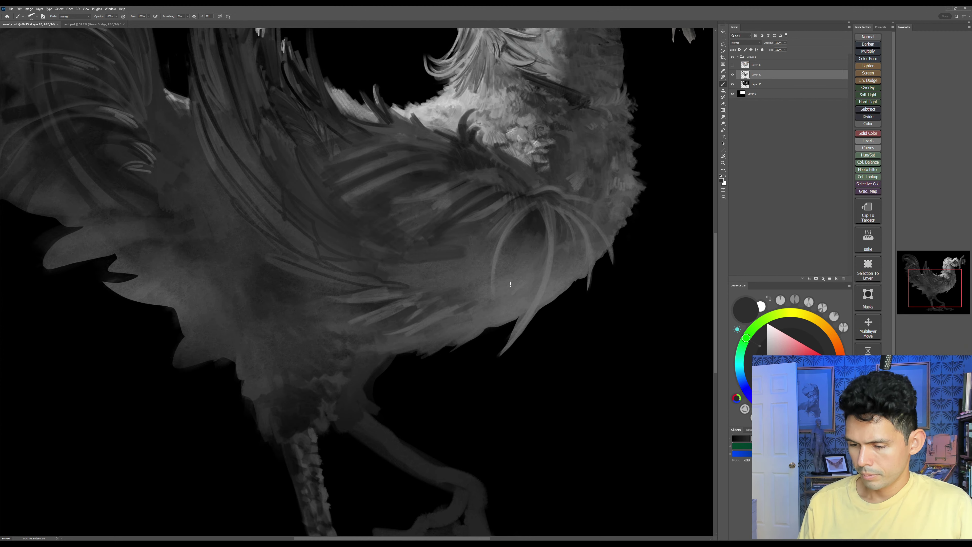
{"action": "left_click", "coordinate": [733, 74]}
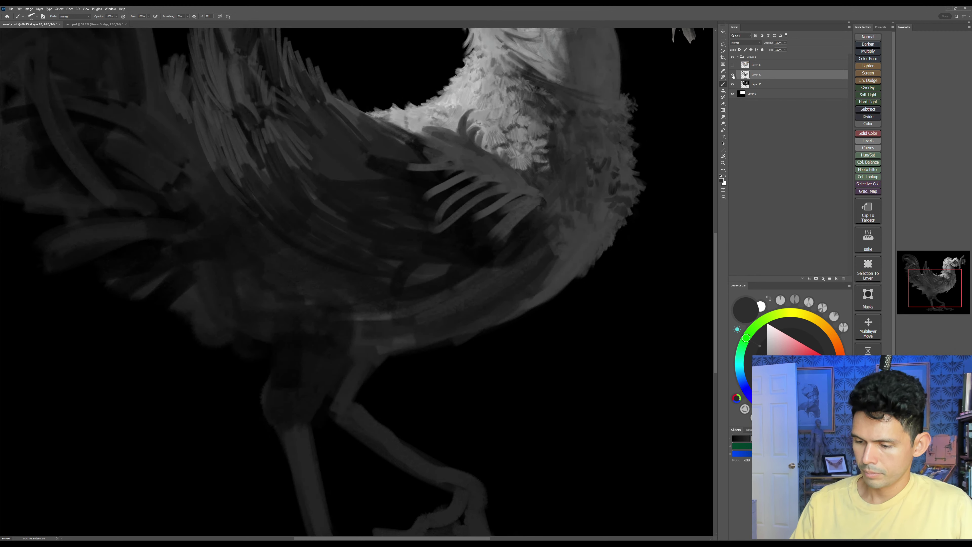
{"action": "left_click", "coordinate": [733, 75]}
{"action": "key", "text": "]"}
{"action": "key", "text": "]"}
{"action": "mouse_move", "coordinate": [477, 302]}
{"action": "left_mouse_down"}
{"action": "mouse_move", "coordinate": [488, 308]}
{"action": "mouse_move", "coordinate": [527, 288]}
{"action": "left_mouse_up"}
Step: Brush mid-grey strokes over the breast between the long curved feathers and beneath the wing, and save the document
{"action": "key", "text": "["}
{"action": "key", "text": "["}
{"action": "key", "text": "["}
{"action": "left_click", "coordinate": [787, 439]}
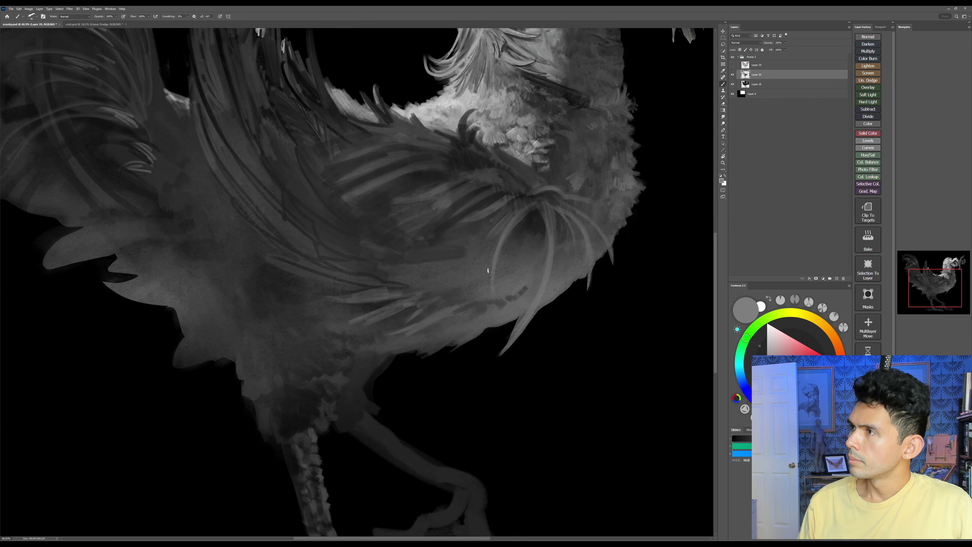
{"action": "mouse_move", "coordinate": [453, 295]}
{"action": "left_mouse_down"}
{"action": "mouse_move", "coordinate": [487, 288]}
{"action": "mouse_move", "coordinate": [426, 279]}
{"action": "mouse_move", "coordinate": [481, 271]}
{"action": "mouse_move", "coordinate": [445, 269]}
{"action": "mouse_move", "coordinate": [476, 264]}
{"action": "mouse_move", "coordinate": [534, 271]}
{"action": "mouse_move", "coordinate": [504, 275]}
{"action": "mouse_move", "coordinate": [508, 251]}
{"action": "mouse_move", "coordinate": [513, 274]}
{"action": "mouse_move", "coordinate": [530, 267]}
{"action": "mouse_move", "coordinate": [534, 249]}
{"action": "mouse_move", "coordinate": [540, 274]}
{"action": "mouse_move", "coordinate": [516, 296]}
{"action": "left_mouse_up"}
{"action": "left_click_drag", "start_coordinate": [516, 296], "coordinate": [542, 241]}
{"action": "left_click_drag", "start_coordinate": [542, 242], "coordinate": [553, 268]}
{"action": "left_click_drag", "start_coordinate": [523, 294], "coordinate": [524, 285]}
{"action": "left_click_drag", "start_coordinate": [521, 240], "coordinate": [498, 262]}
{"action": "mouse_move", "coordinate": [528, 236]}
{"action": "left_mouse_down"}
{"action": "mouse_move", "coordinate": [520, 258]}
{"action": "mouse_move", "coordinate": [580, 257]}
{"action": "mouse_move", "coordinate": [556, 261]}
{"action": "left_mouse_up"}
{"action": "left_click", "coordinate": [537, 217], "text": "alt"}
{"action": "key", "text": "["}
{"action": "key", "text": "z"}
{"action": "key", "text": "ctrl+s"}
Step: Outline a small pointed feather in dark grey on the breast between the long curved feathers, using a very small brush
{"action": "key", "text": "b"}
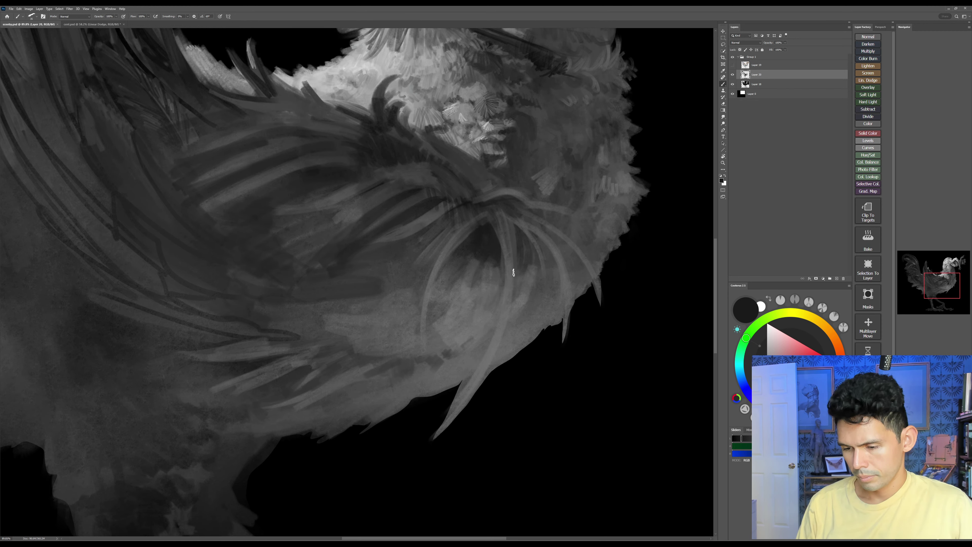
{"action": "left_click", "coordinate": [482, 254], "text": "alt"}
{"action": "key", "text": "bracketleft"}
{"action": "key", "text": "bracketleft"}
{"action": "key", "text": "bracketleft"}
{"action": "key", "text": "bracketleft"}
{"action": "key", "text": "bracketleft"}
{"action": "key", "text": "bracketleft"}
{"action": "left_click_drag", "start_coordinate": [455, 294], "coordinate": [454, 303]}
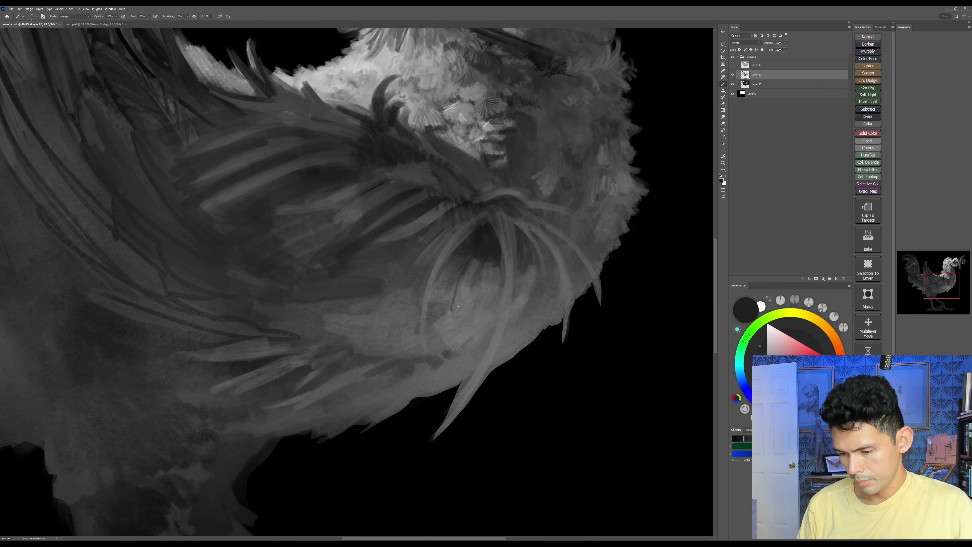
{"action": "left_click_drag", "start_coordinate": [459, 306], "coordinate": [481, 271]}
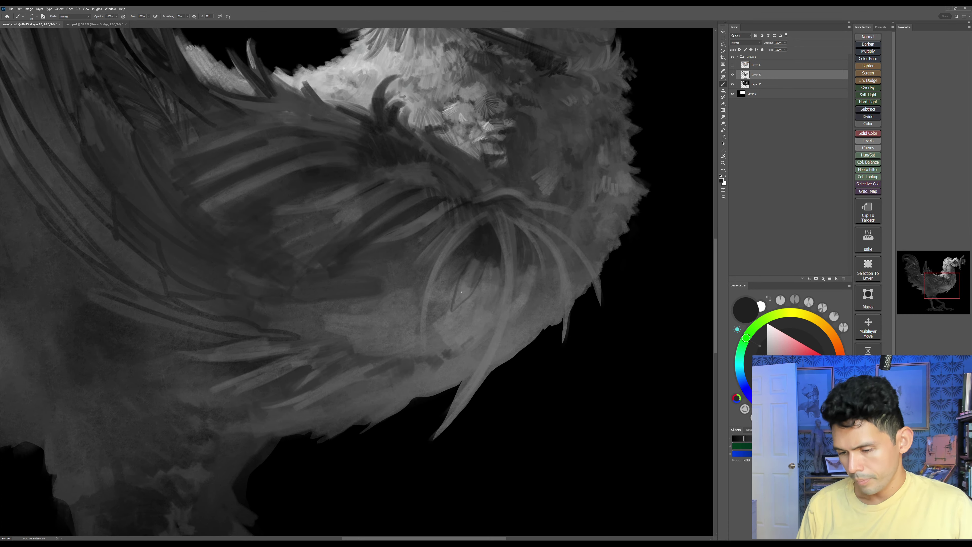
{"action": "left_click_drag", "start_coordinate": [464, 280], "coordinate": [454, 307]}
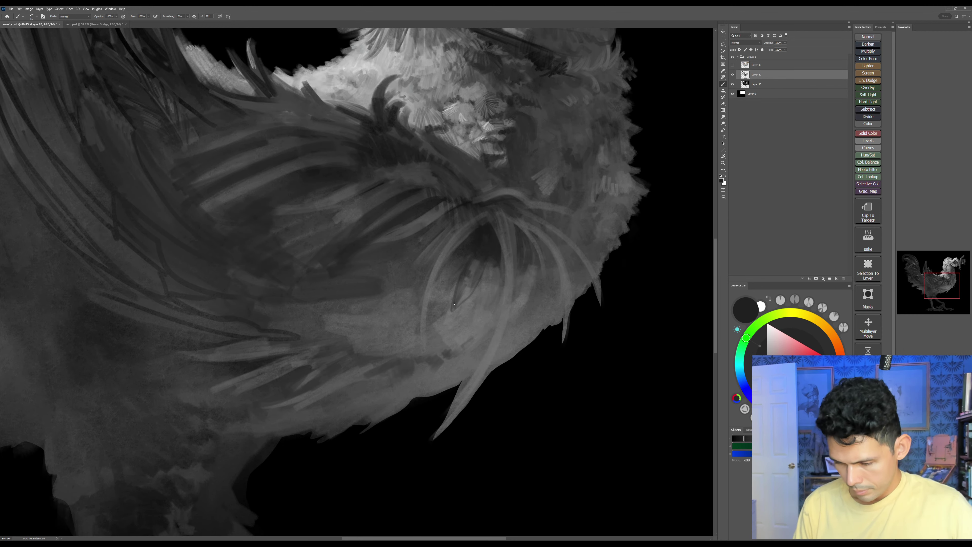
Step: Shade the small breast feather with sampled greys and outline more feather tips on both sides of it
{"action": "left_click", "coordinate": [458, 289], "text": "alt"}
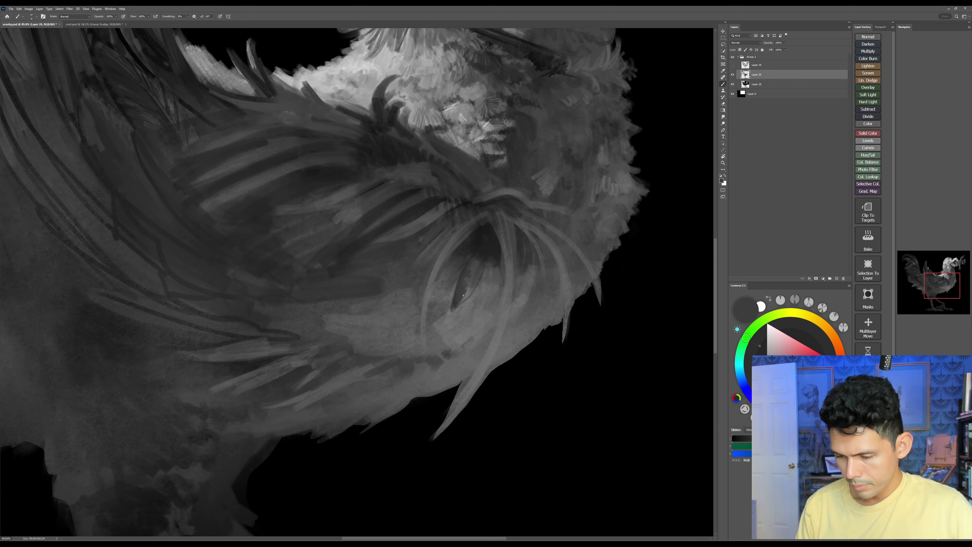
{"action": "left_click_drag", "start_coordinate": [463, 296], "coordinate": [470, 290]}
{"action": "left_click", "coordinate": [768, 365]}
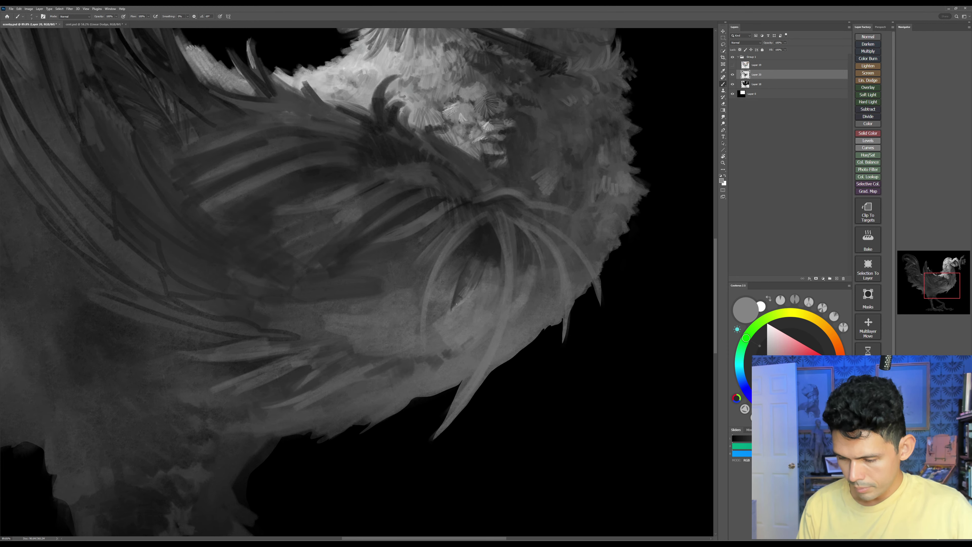
{"action": "left_click", "coordinate": [768, 385]}
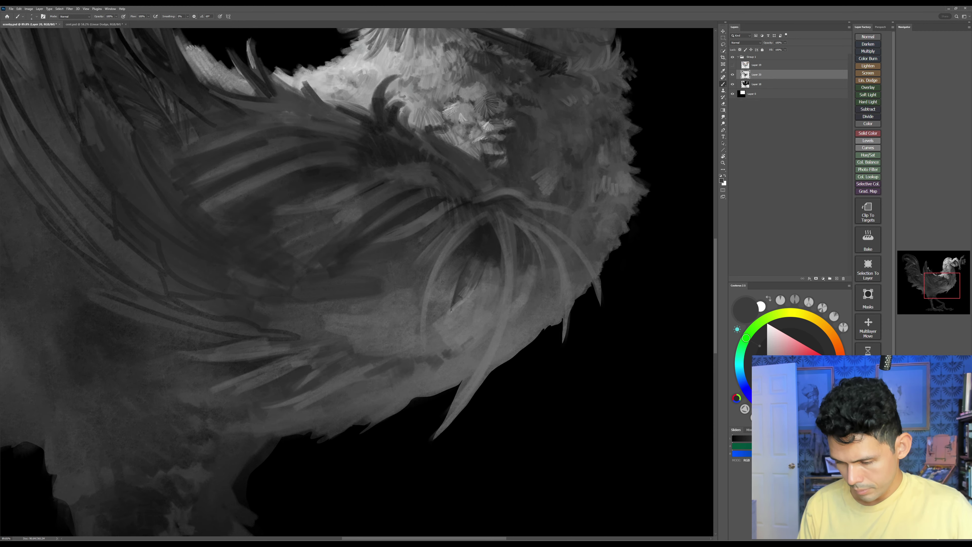
{"action": "left_click_drag", "start_coordinate": [451, 312], "coordinate": [470, 298]}
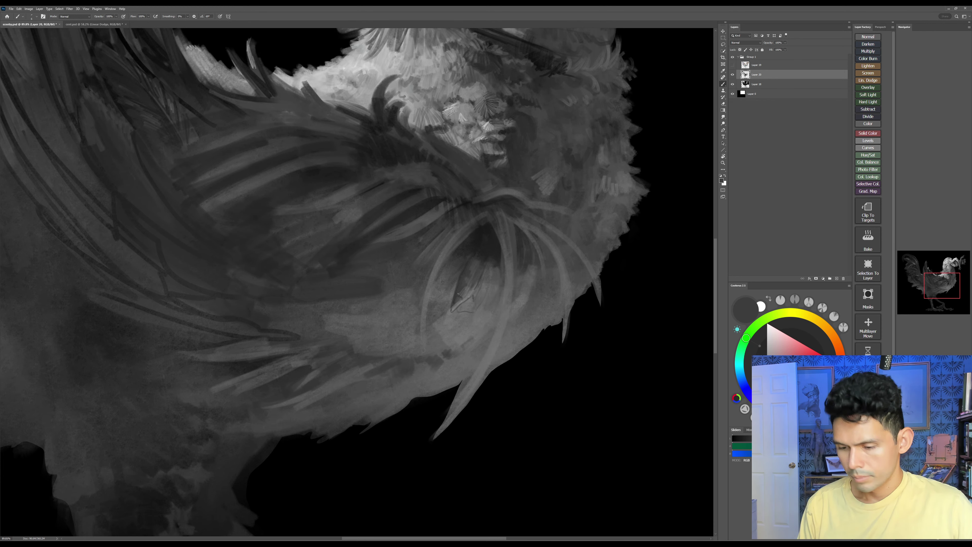
{"action": "left_click_drag", "start_coordinate": [455, 290], "coordinate": [432, 297]}
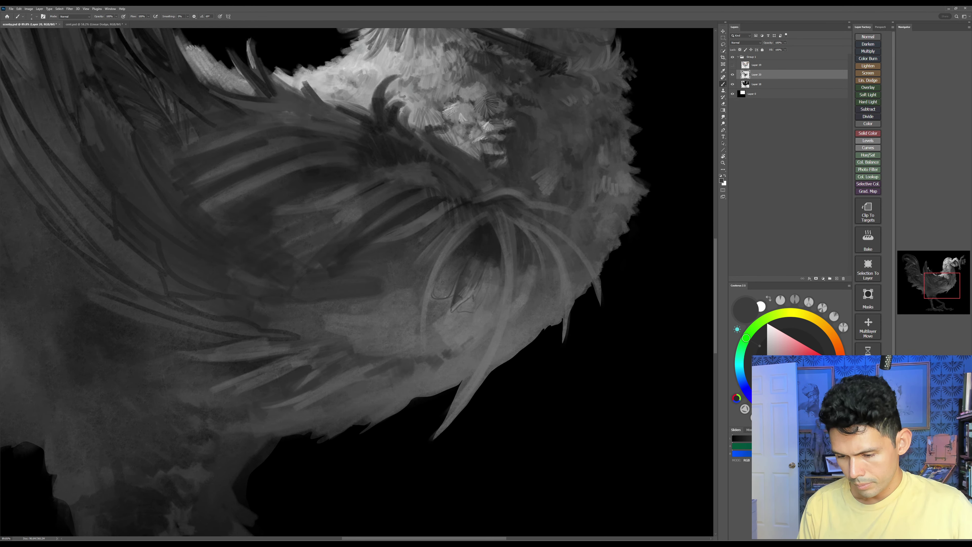
{"action": "mouse_move", "coordinate": [448, 300]}
{"action": "left_mouse_down"}
{"action": "mouse_move", "coordinate": [454, 290]}
{"action": "mouse_move", "coordinate": [441, 298]}
{"action": "left_mouse_up"}
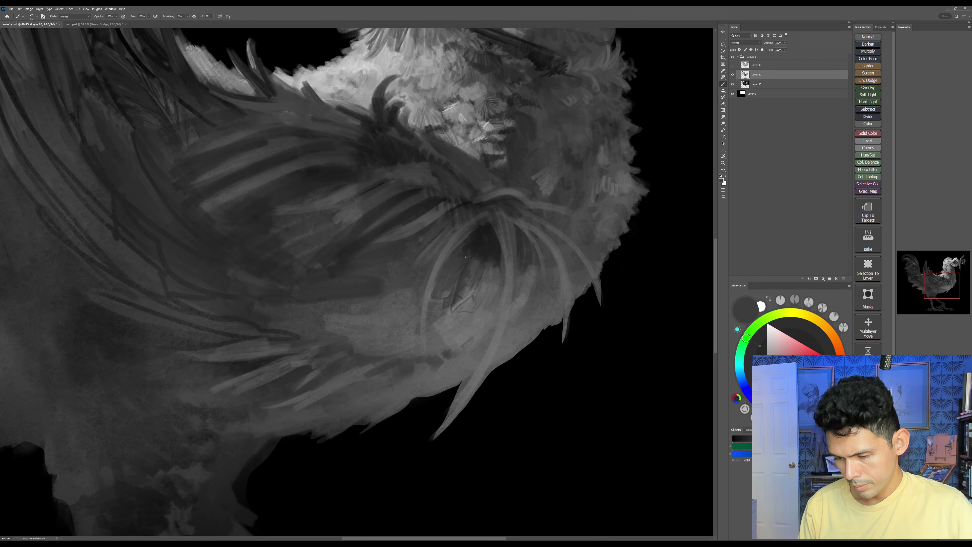
Step: Add darker fine strokes above the small breast feathers and check them with the colour layer temporarily shown
{"action": "left_click", "coordinate": [474, 241], "text": "alt"}
{"action": "left_click_drag", "start_coordinate": [457, 258], "coordinate": [444, 276]}
{"action": "mouse_move", "coordinate": [451, 256]}
{"action": "left_mouse_down"}
{"action": "mouse_move", "coordinate": [440, 285]}
{"action": "mouse_move", "coordinate": [453, 272]}
{"action": "left_mouse_up"}
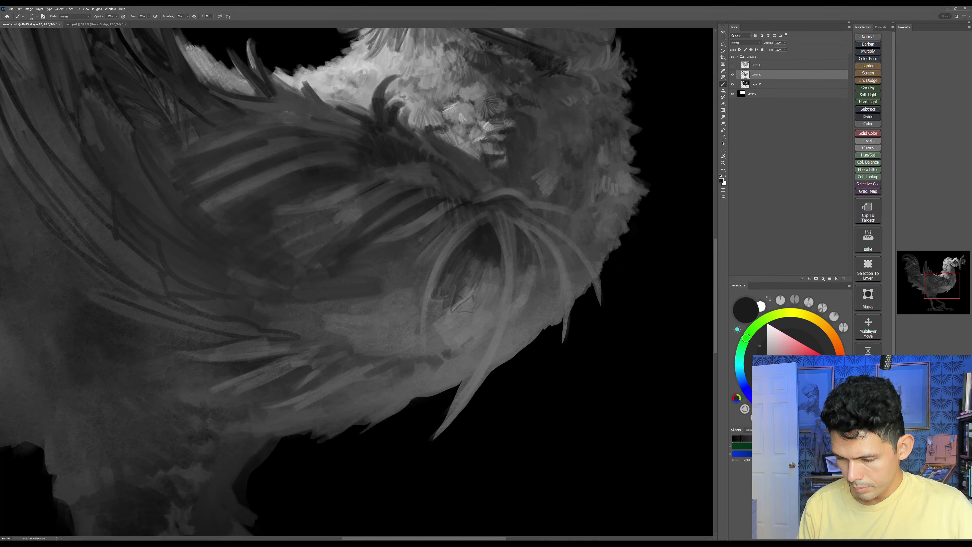
{"action": "left_click_drag", "start_coordinate": [456, 284], "coordinate": [455, 291]}
{"action": "key", "text": "z"}
{"action": "left_click_drag", "start_coordinate": [522, 314], "coordinate": [491, 318]}
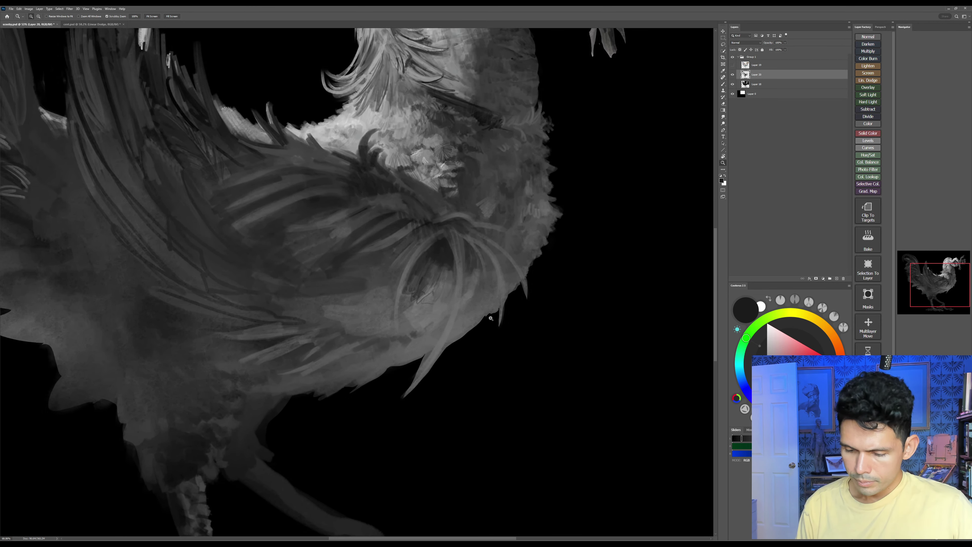
{"action": "left_click", "coordinate": [733, 65]}
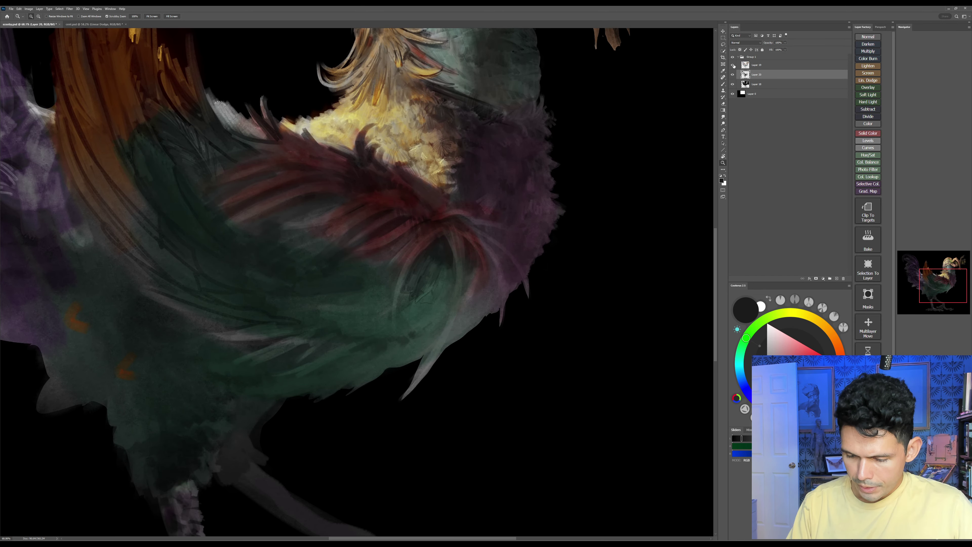
{"action": "left_click", "coordinate": [733, 65]}
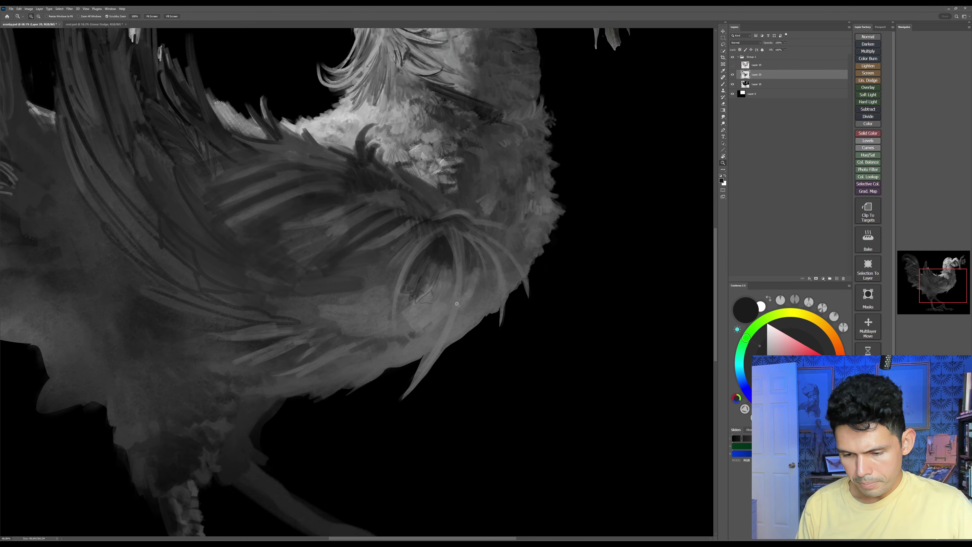
Step: Smudge and paint over the small breast feathers with broader grey strokes to soften their outlines
{"action": "left_click_drag", "start_coordinate": [457, 304], "coordinate": [469, 280]}
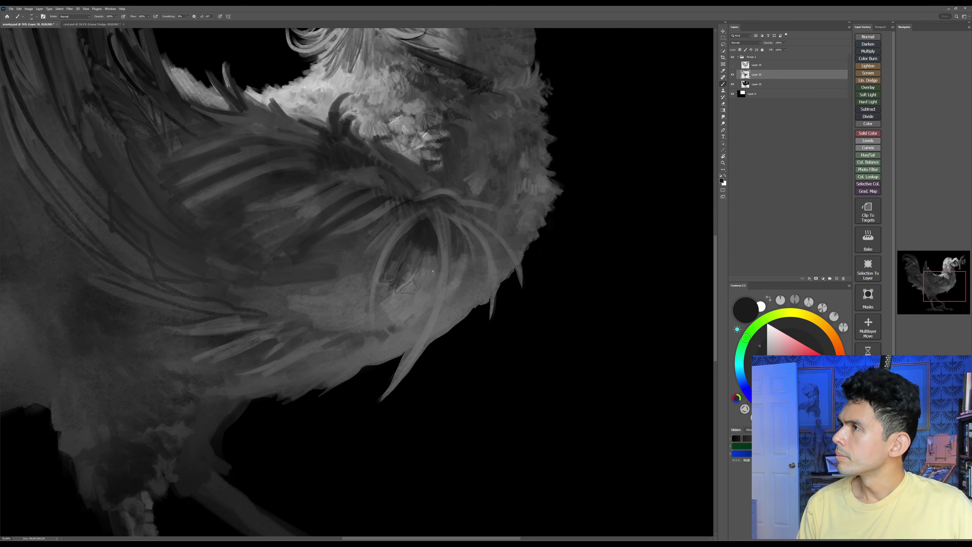
{"action": "left_click", "coordinate": [436, 265], "text": "alt"}
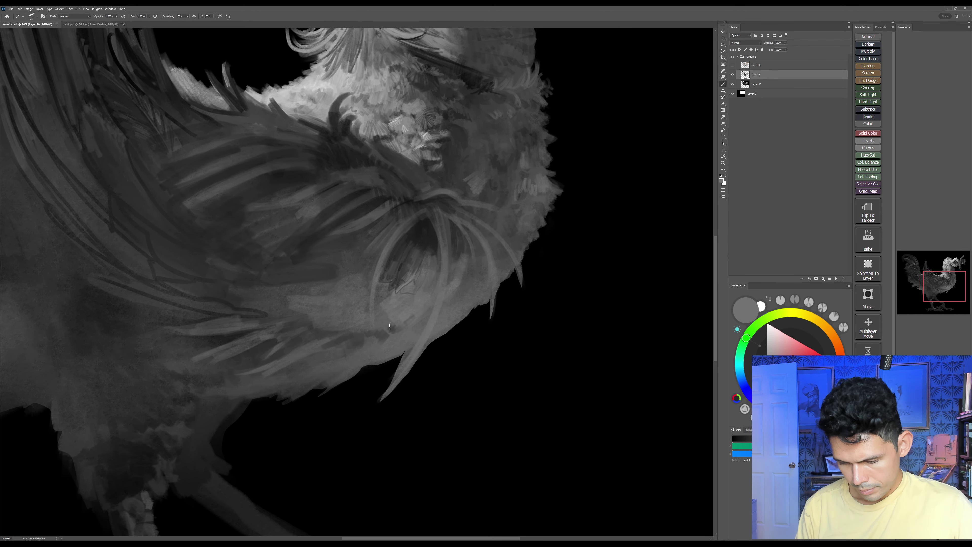
{"action": "key", "text": "r"}
{"action": "mouse_move", "coordinate": [402, 310]}
{"action": "left_mouse_down"}
{"action": "mouse_move", "coordinate": [412, 292]}
{"action": "mouse_move", "coordinate": [414, 302]}
{"action": "mouse_move", "coordinate": [408, 274]}
{"action": "mouse_move", "coordinate": [398, 286]}
{"action": "mouse_move", "coordinate": [424, 255]}
{"action": "mouse_move", "coordinate": [402, 266]}
{"action": "mouse_move", "coordinate": [402, 305]}
{"action": "mouse_move", "coordinate": [391, 307]}
{"action": "mouse_move", "coordinate": [410, 293]}
{"action": "mouse_move", "coordinate": [376, 321]}
{"action": "left_mouse_up"}
{"action": "key", "text": "b"}
{"action": "left_click", "coordinate": [405, 268], "text": "alt"}
{"action": "left_click_drag", "start_coordinate": [410, 304], "coordinate": [388, 317]}
{"action": "key", "text": "bracketright"}
{"action": "key", "text": "bracketright"}
{"action": "key", "text": "bracketright"}
{"action": "left_click_drag", "start_coordinate": [413, 282], "coordinate": [389, 307]}
{"action": "mouse_move", "coordinate": [416, 287]}
{"action": "left_mouse_down"}
{"action": "mouse_move", "coordinate": [396, 305]}
{"action": "mouse_move", "coordinate": [409, 301]}
{"action": "left_mouse_up"}
{"action": "mouse_move", "coordinate": [430, 261]}
{"action": "left_mouse_down"}
{"action": "mouse_move", "coordinate": [420, 287]}
{"action": "mouse_move", "coordinate": [428, 289]}
{"action": "left_mouse_up"}
Step: Paint a dark curved shadow along the lower breast beneath the long thin feathers, with short strokes below it
{"action": "key", "text": "bracketleft"}
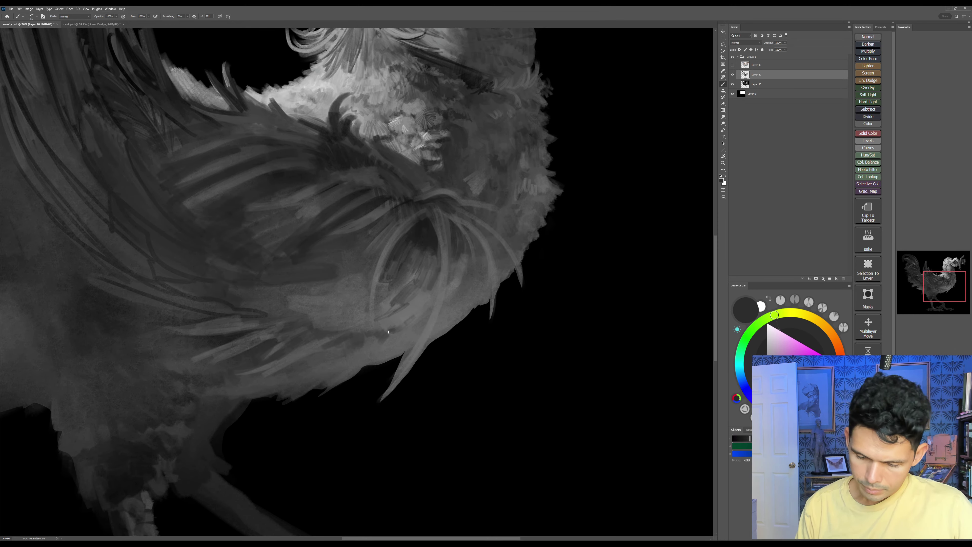
{"action": "left_click_drag", "start_coordinate": [388, 332], "coordinate": [379, 334]}
{"action": "mouse_move", "coordinate": [423, 314]}
{"action": "left_mouse_down"}
{"action": "mouse_move", "coordinate": [402, 329]}
{"action": "mouse_move", "coordinate": [412, 325]}
{"action": "left_mouse_up"}
{"action": "key", "text": "bracketright"}
{"action": "key", "text": "bracketright"}
{"action": "left_click_drag", "start_coordinate": [457, 291], "coordinate": [441, 307]}
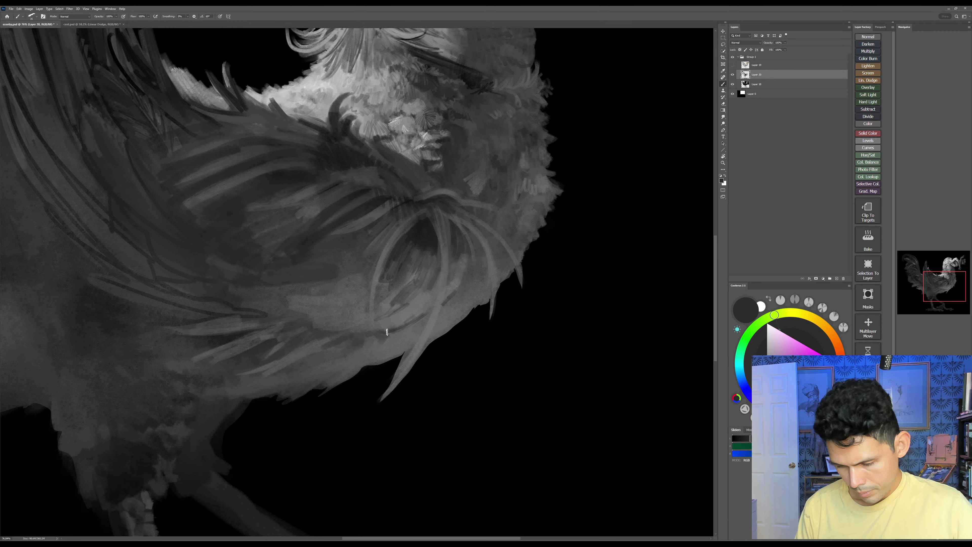
{"action": "left_click_drag", "start_coordinate": [387, 332], "coordinate": [389, 348]}
{"action": "left_click_drag", "start_coordinate": [395, 332], "coordinate": [401, 343]}
{"action": "mouse_move", "coordinate": [406, 333]}
{"action": "left_mouse_down"}
{"action": "mouse_move", "coordinate": [414, 329]}
{"action": "mouse_move", "coordinate": [404, 314]}
{"action": "mouse_move", "coordinate": [410, 294]}
{"action": "mouse_move", "coordinate": [473, 268]}
{"action": "left_mouse_up"}
Step: Rotate the canvas and paint mid-grey feather strokes down the pale belly patch below the shoulder feathers
{"action": "key", "text": "r"}
{"action": "key", "text": "bracketleft"}
{"action": "key", "text": "bracketleft"}
{"action": "key", "text": "bracketleft"}
{"action": "key", "text": "b"}
{"action": "left_click", "coordinate": [413, 272], "text": "alt"}
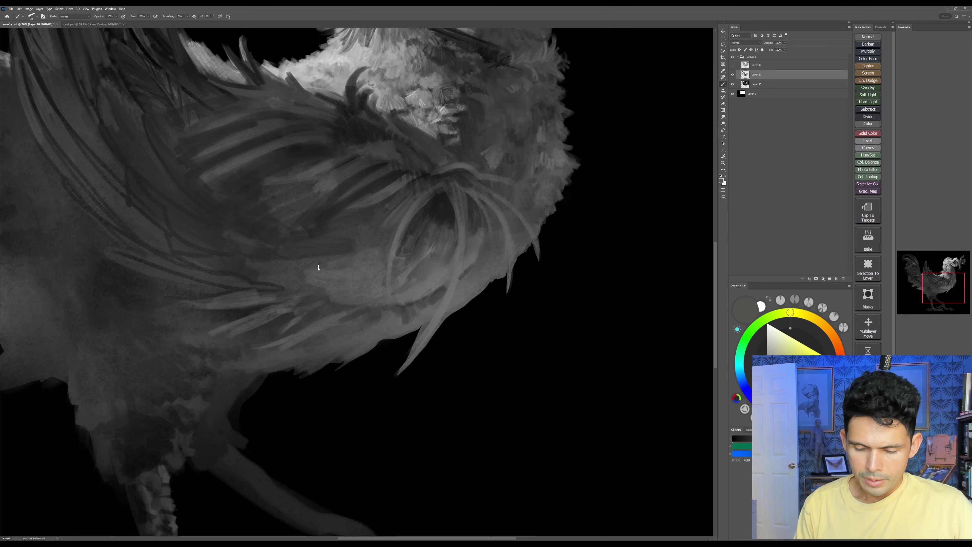
{"action": "left_click_drag", "start_coordinate": [518, 334], "coordinate": [553, 354]}
{"action": "key", "text": "r"}
{"action": "mouse_move", "coordinate": [570, 333]}
{"action": "left_mouse_down"}
{"action": "mouse_move", "coordinate": [574, 289]}
{"action": "mouse_move", "coordinate": [467, 163]}
{"action": "left_mouse_up"}
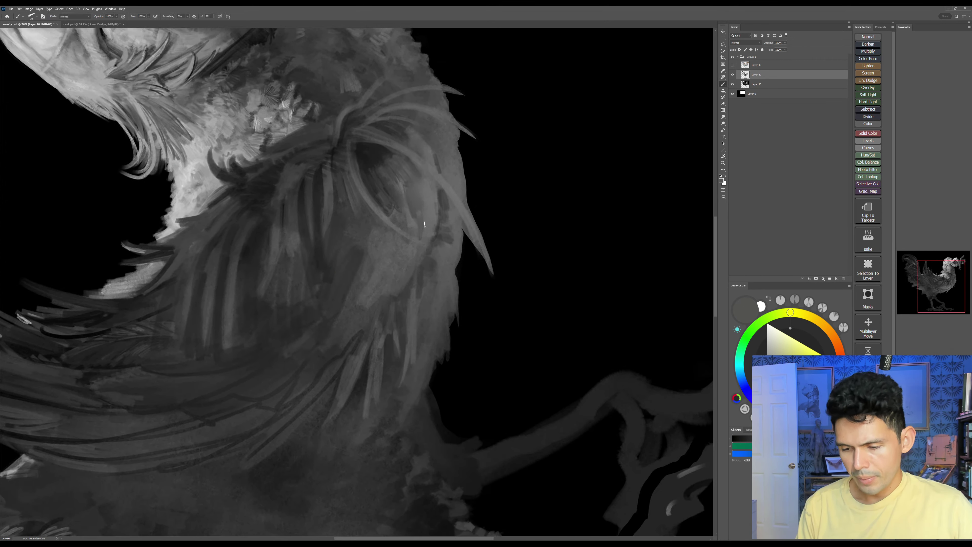
{"action": "left_click", "coordinate": [379, 267], "text": "alt"}
{"action": "key", "text": "bracketright"}
{"action": "key", "text": "bracketright"}
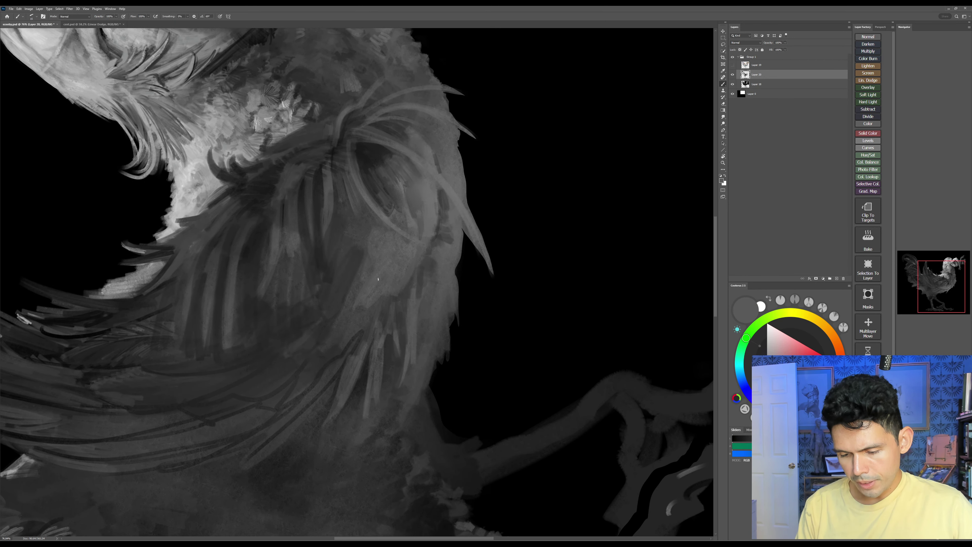
{"action": "left_click_drag", "start_coordinate": [377, 269], "coordinate": [345, 335]}
{"action": "mouse_move", "coordinate": [385, 299]}
{"action": "left_mouse_down"}
{"action": "mouse_move", "coordinate": [360, 323]}
{"action": "mouse_move", "coordinate": [384, 320]}
{"action": "left_mouse_up"}
{"action": "key", "text": "bracketright"}
{"action": "key", "text": "Escape"}
Step: Paint a darker grey stroke across the pale belly patch below the shoulder feathers, using a tone sampled beside it
{"action": "left_click_drag", "start_coordinate": [488, 325], "coordinate": [546, 329]}
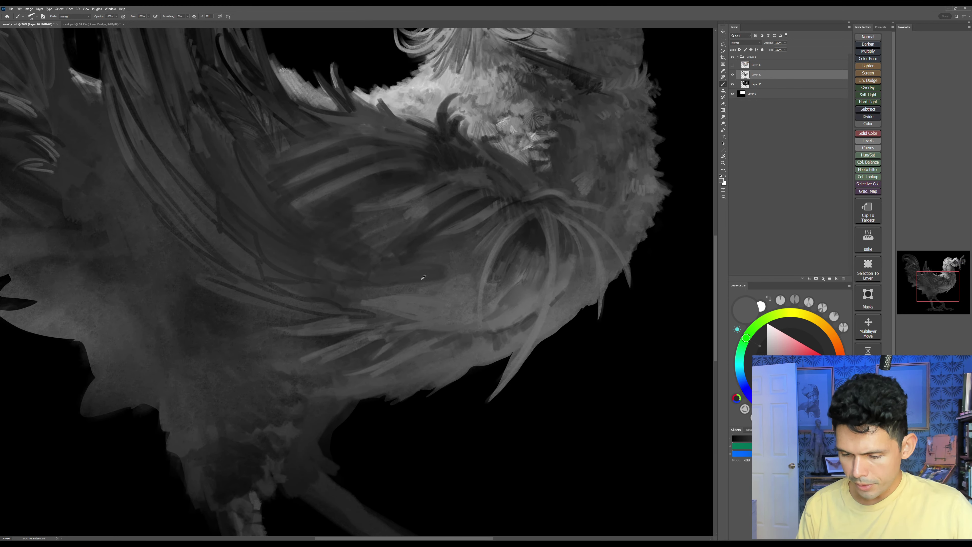
{"action": "left_click", "coordinate": [421, 277], "text": "alt"}
{"action": "left_click_drag", "start_coordinate": [370, 300], "coordinate": [446, 306]}
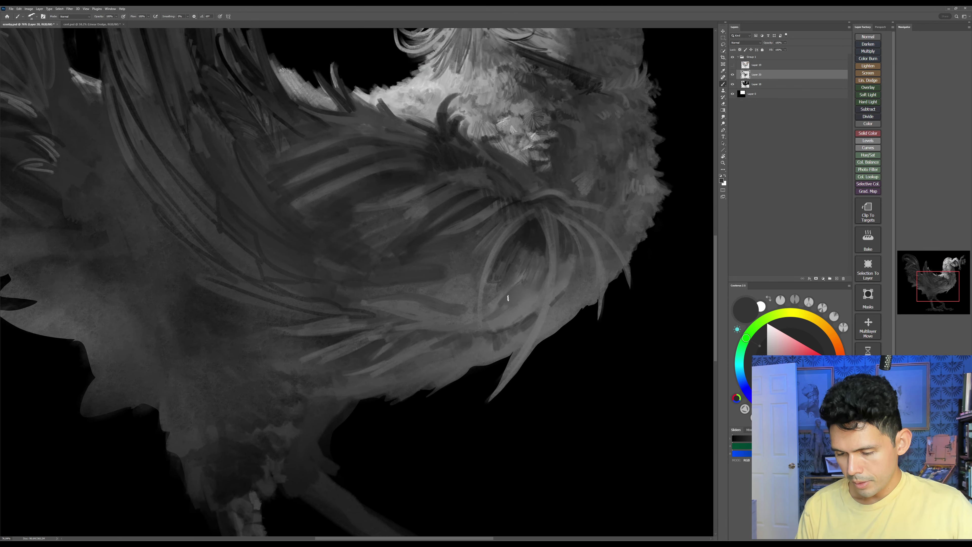
{"action": "key", "text": "r"}
{"action": "mouse_move", "coordinate": [640, 272]}
{"action": "left_mouse_down"}
{"action": "mouse_move", "coordinate": [646, 239]}
{"action": "mouse_move", "coordinate": [605, 156]}
{"action": "left_mouse_up"}
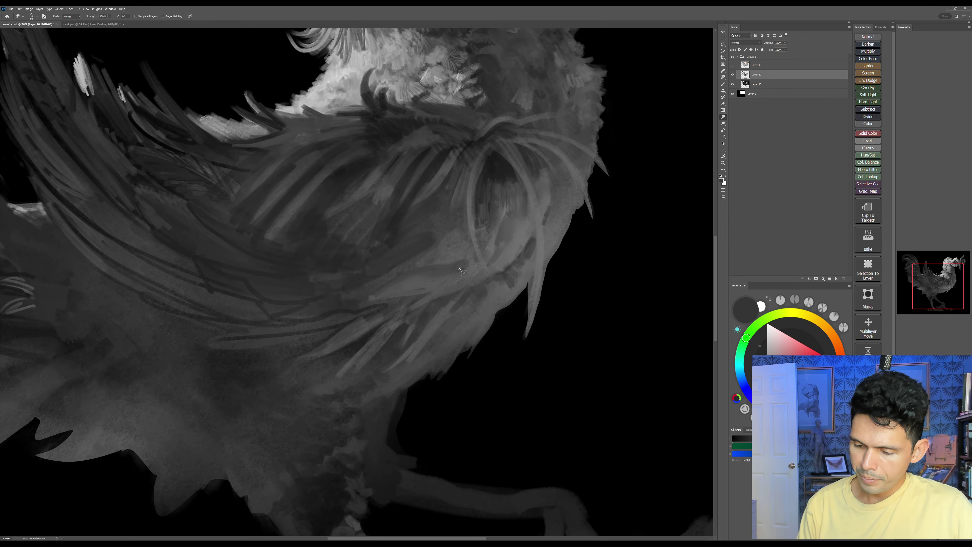
Step: Paint thin dark edge lines along the top of the pale belly feather with a smaller brush and sampled tones
{"action": "key", "text": "b"}
{"action": "left_click", "coordinate": [434, 268], "text": "alt"}
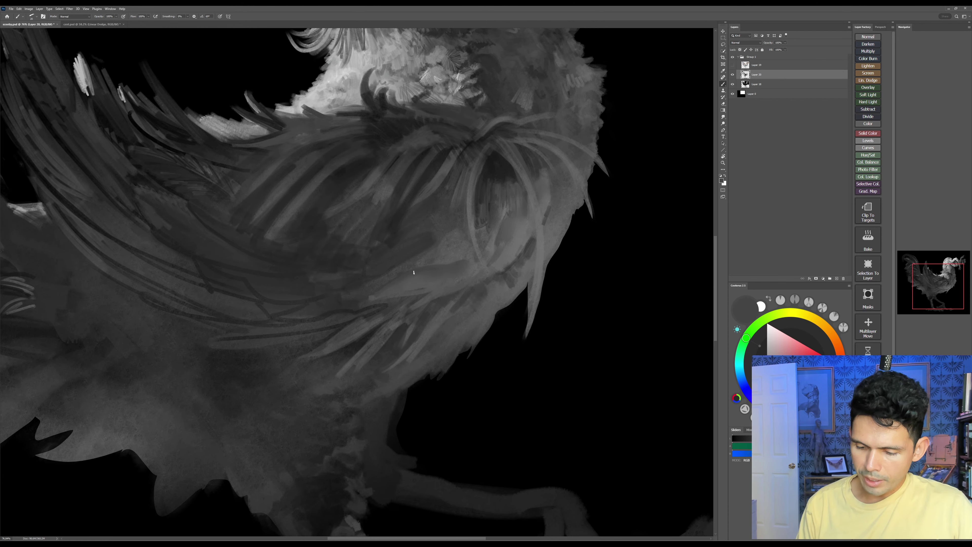
{"action": "key", "text": "["}
{"action": "key", "text": "["}
{"action": "key", "text": "["}
{"action": "left_click", "coordinate": [392, 290], "text": "alt"}
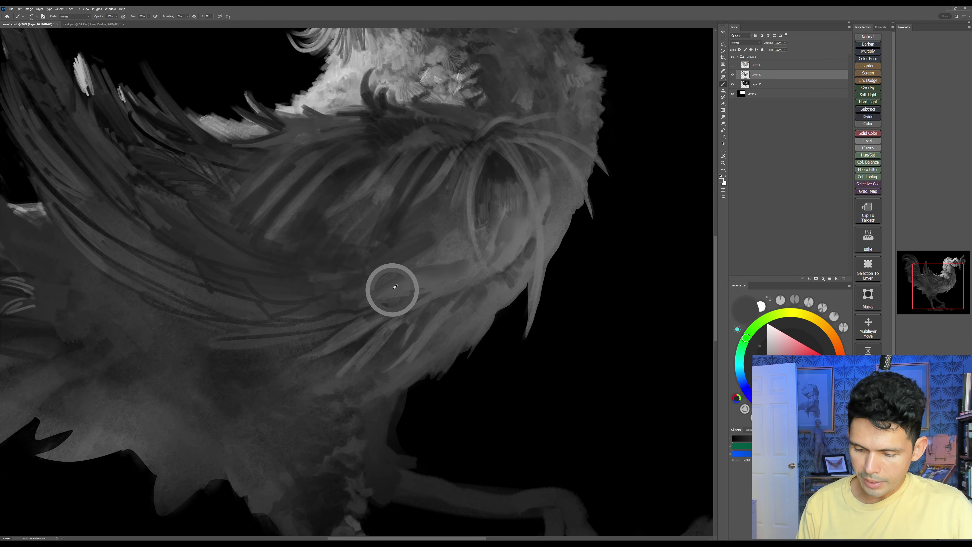
{"action": "left_click", "coordinate": [502, 176], "text": "alt"}
{"action": "key", "text": "["}
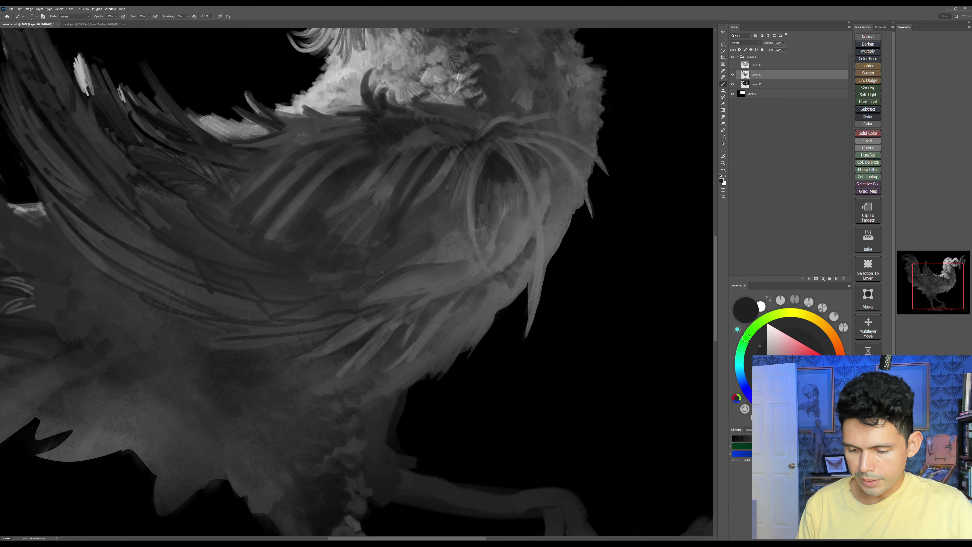
{"action": "key", "text": "Escape"}
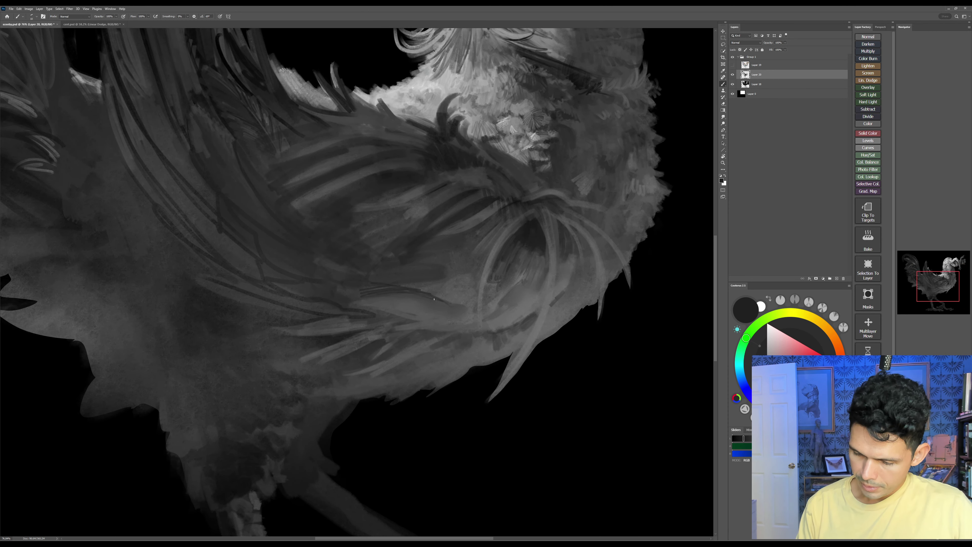
Step: Strengthen the dark separation above the pale belly feather towards the thin curved plume and smudge it softer
{"action": "key", "text": "]"}
{"action": "mouse_move", "coordinate": [441, 303]}
{"action": "left_mouse_down"}
{"action": "mouse_move", "coordinate": [415, 292]}
{"action": "mouse_move", "coordinate": [398, 298]}
{"action": "left_mouse_up"}
{"action": "key", "text": "r"}
{"action": "key", "text": "b"}
{"action": "key", "text": "r"}
{"action": "left_click_drag", "start_coordinate": [600, 250], "coordinate": [563, 129]}
{"action": "left_click", "coordinate": [430, 255], "text": "alt"}
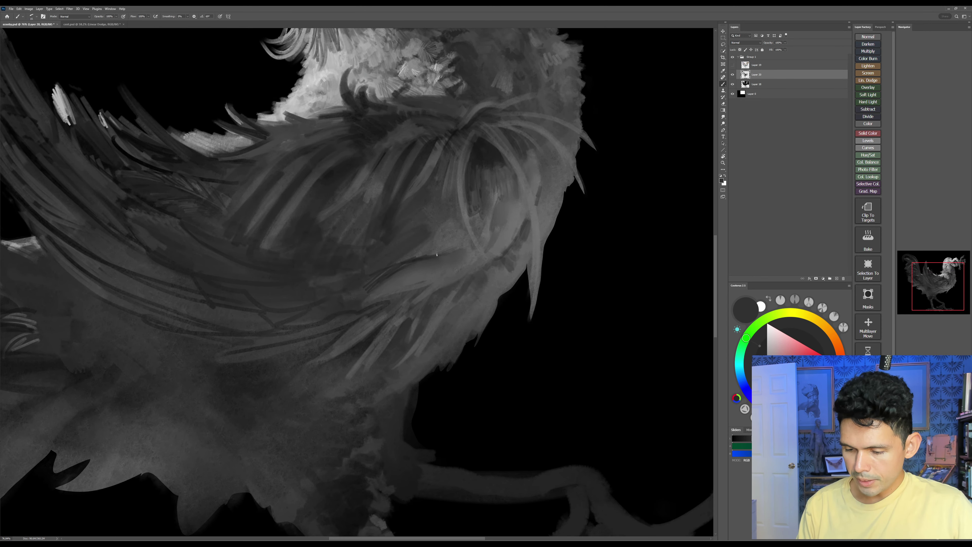
{"action": "mouse_move", "coordinate": [455, 233]}
{"action": "left_mouse_down"}
{"action": "mouse_move", "coordinate": [434, 244]}
{"action": "mouse_move", "coordinate": [449, 247]}
{"action": "left_mouse_up"}
{"action": "key", "text": "s"}
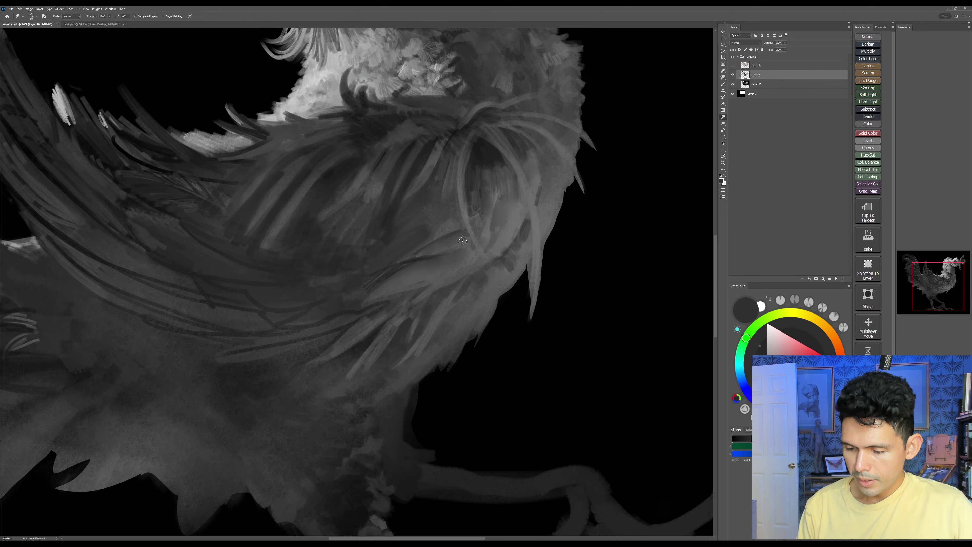
{"action": "key", "text": "Escape"}
Step: Paint a light pointed feather at the base of the thin curved plumes, using grey sampled from the breast
{"action": "left_click_drag", "start_coordinate": [586, 352], "coordinate": [572, 349]}
{"action": "key", "text": "r"}
{"action": "left_click_drag", "start_coordinate": [631, 262], "coordinate": [562, 105]}
{"action": "left_click_drag", "start_coordinate": [515, 200], "coordinate": [525, 278]}
{"action": "key", "text": "b"}
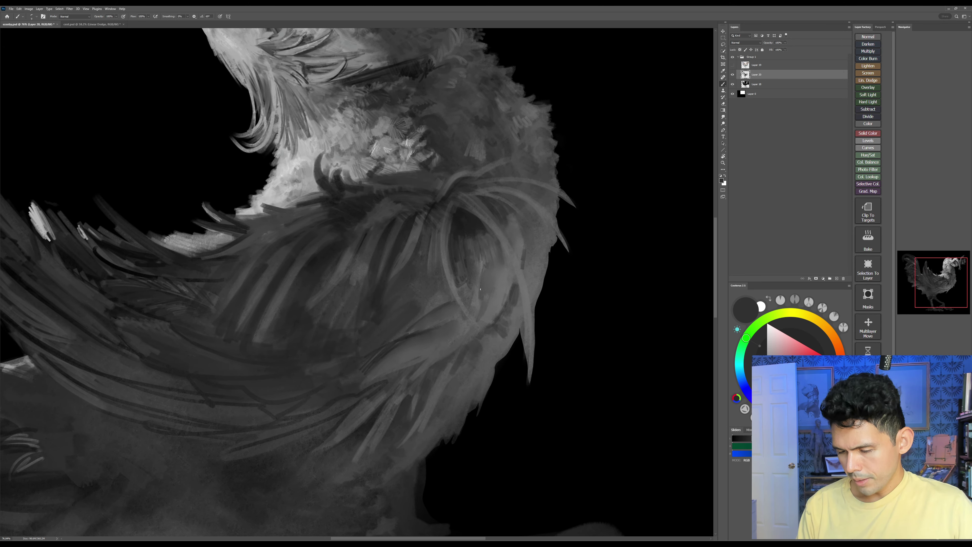
{"action": "left_click", "coordinate": [493, 312], "text": "alt"}
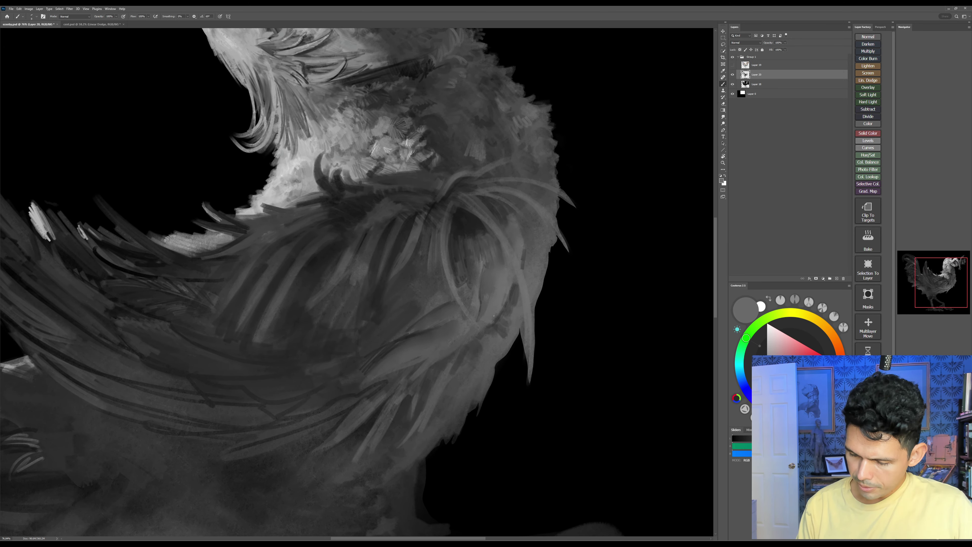
{"action": "left_click_drag", "start_coordinate": [477, 339], "coordinate": [507, 299]}
{"action": "key", "text": "]"}
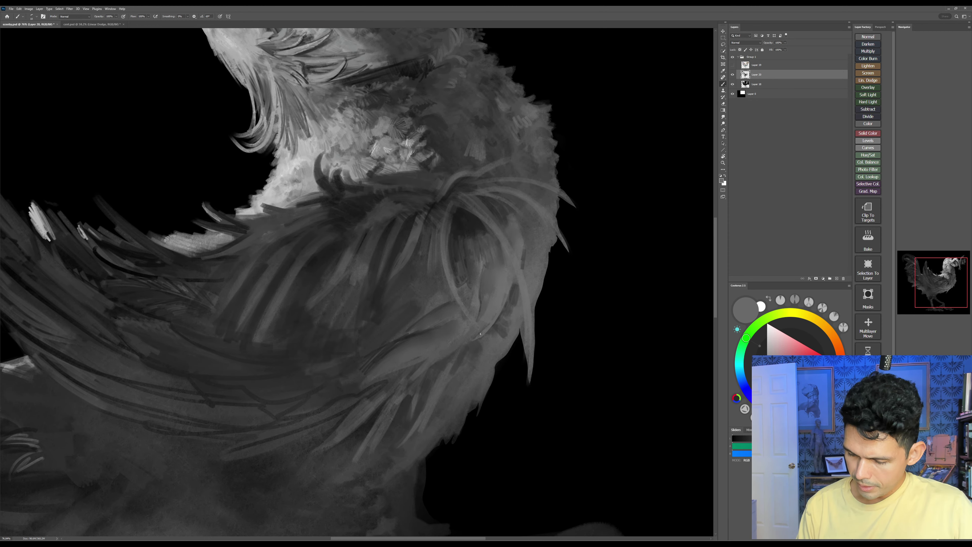
{"action": "left_click_drag", "start_coordinate": [478, 337], "coordinate": [511, 283]}
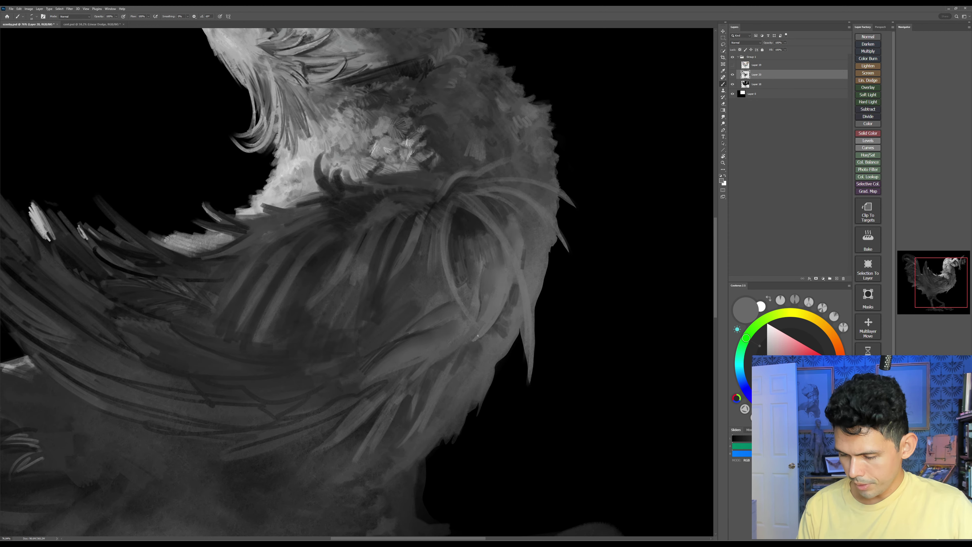
{"action": "left_click", "coordinate": [499, 314], "text": "alt"}
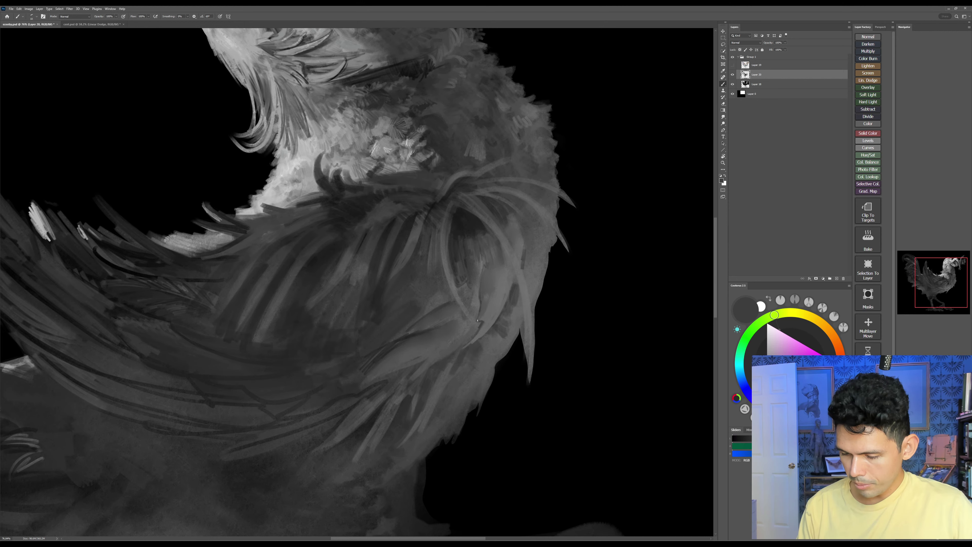
{"action": "key", "text": "Escape"}
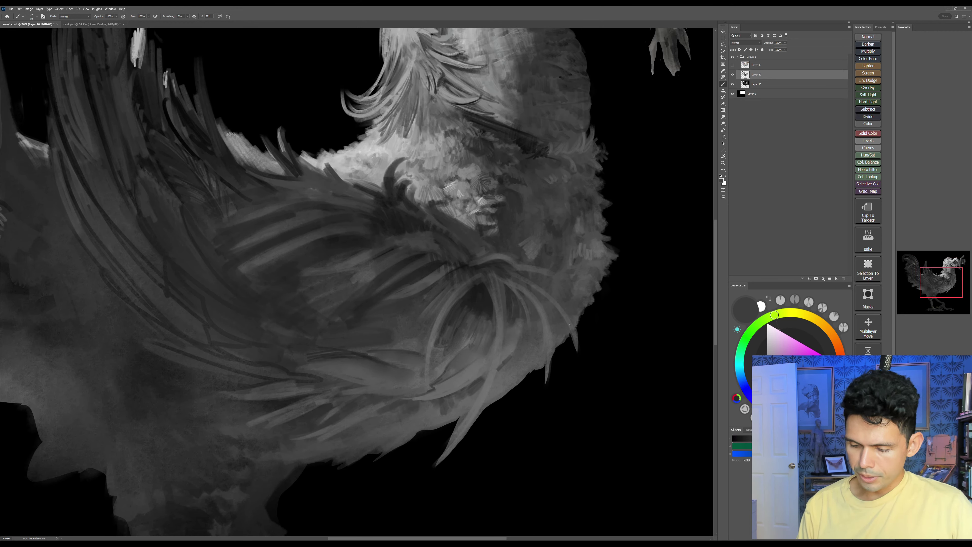
Step: Paint dark grey strokes between the shoulder feathers and the pale belly feathers, using tones sampled nearby
{"action": "left_click_drag", "start_coordinate": [544, 361], "coordinate": [573, 312]}
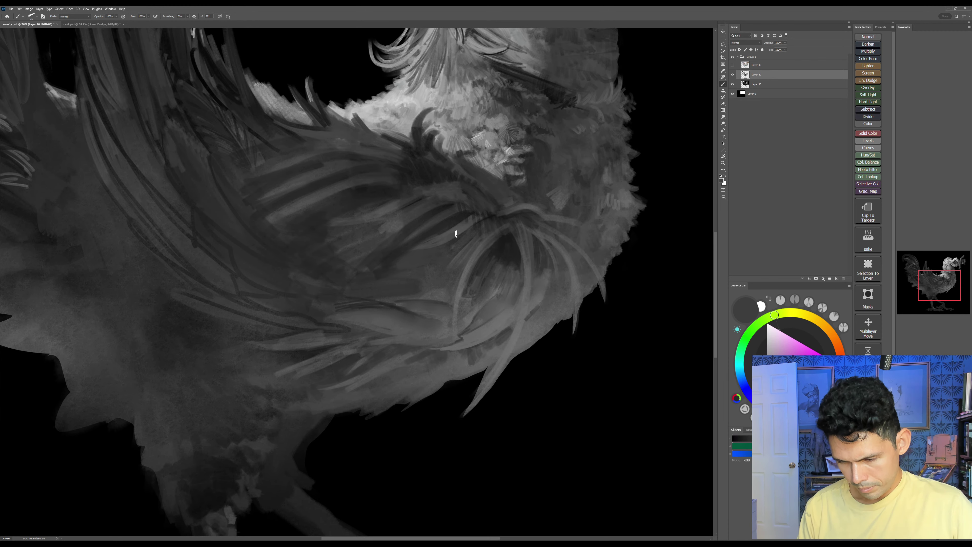
{"action": "left_click", "coordinate": [447, 225], "text": "alt"}
{"action": "key", "text": "bracketleft"}
{"action": "mouse_move", "coordinate": [425, 254]}
{"action": "left_mouse_down"}
{"action": "mouse_move", "coordinate": [392, 271]}
{"action": "mouse_move", "coordinate": [435, 263]}
{"action": "mouse_move", "coordinate": [381, 278]}
{"action": "left_mouse_up"}
{"action": "left_click", "coordinate": [424, 272], "text": "alt"}
{"action": "key", "text": "bracketright"}
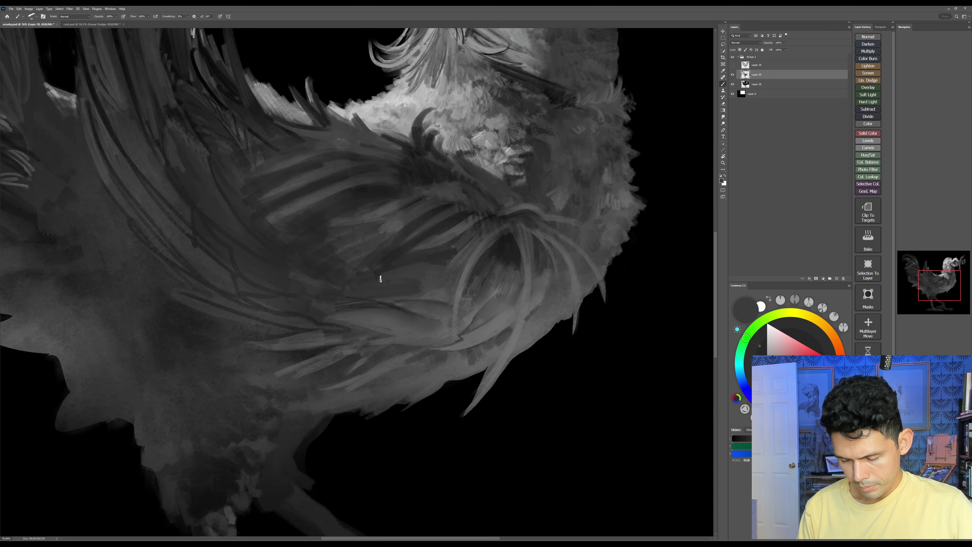
{"action": "key", "text": "r"}
{"action": "left_click_drag", "start_coordinate": [529, 263], "coordinate": [474, 160]}
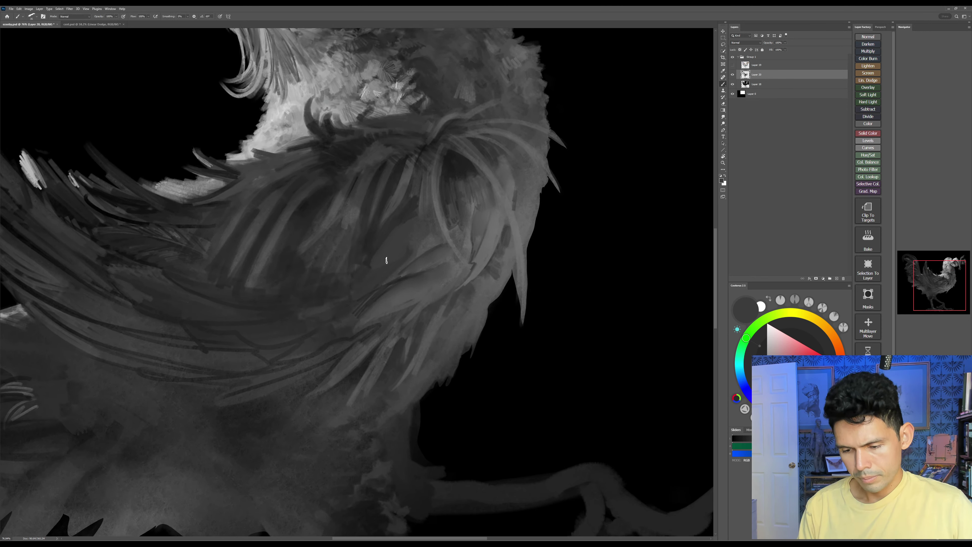
Step: Fill the gap beneath the shoulder feathers with broader, short grey strokes to form an even base tone
{"action": "left_click_drag", "start_coordinate": [399, 229], "coordinate": [424, 274]}
{"action": "key", "text": "bracketright"}
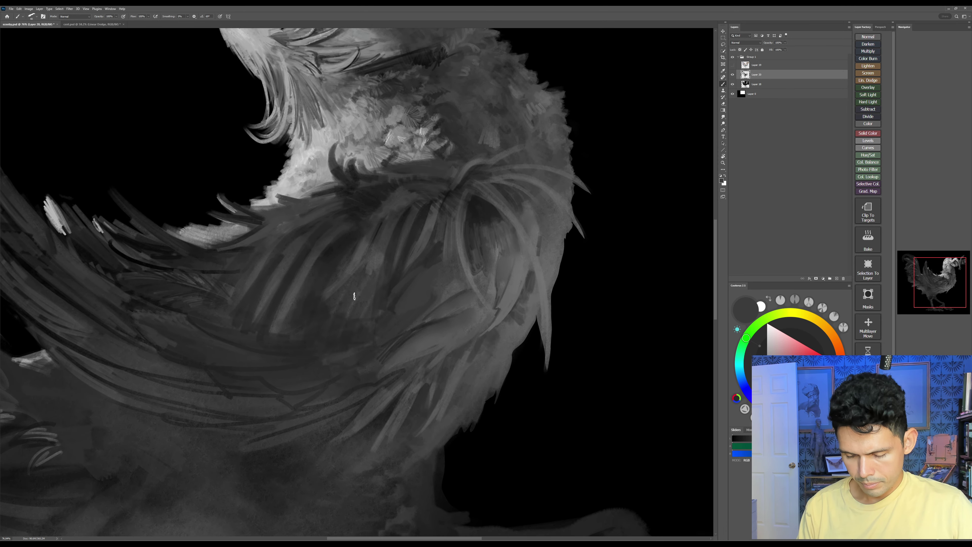
{"action": "left_click_drag", "start_coordinate": [354, 296], "coordinate": [330, 311]}
{"action": "left_click_drag", "start_coordinate": [349, 295], "coordinate": [341, 307]}
{"action": "left_click_drag", "start_coordinate": [393, 278], "coordinate": [377, 296]}
{"action": "mouse_move", "coordinate": [412, 281]}
{"action": "left_mouse_down"}
{"action": "mouse_move", "coordinate": [376, 302]}
{"action": "mouse_move", "coordinate": [392, 280]}
{"action": "left_mouse_up"}
{"action": "key", "text": "bracketleft"}
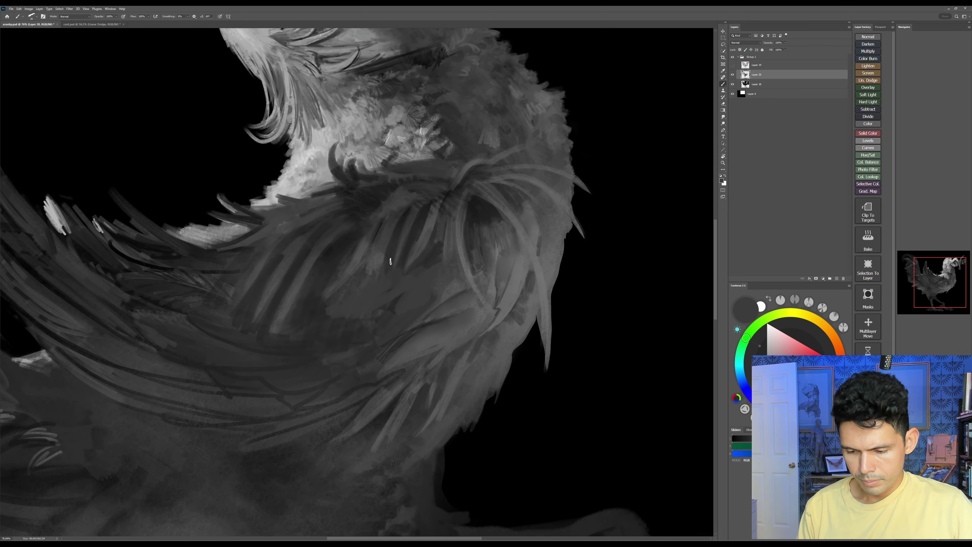
{"action": "key", "text": "bracketright"}
{"action": "key", "text": "bracketright"}
{"action": "mouse_move", "coordinate": [392, 246]}
{"action": "left_mouse_down"}
{"action": "mouse_move", "coordinate": [386, 265]}
{"action": "mouse_move", "coordinate": [400, 266]}
{"action": "left_mouse_up"}
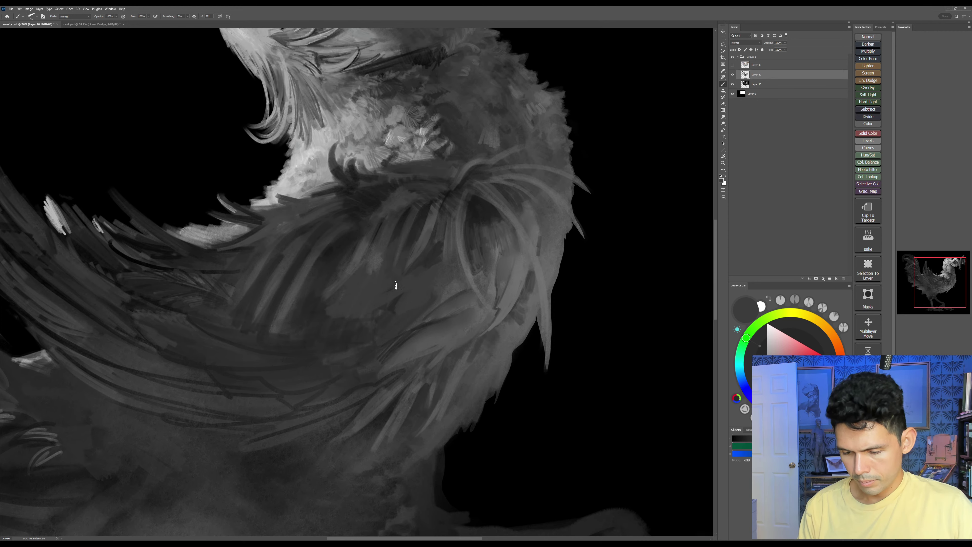
Step: Save the document and paint near-black strokes around the grey patch to carve out a long feather below the shoulder
{"action": "left_click", "coordinate": [768, 394]}
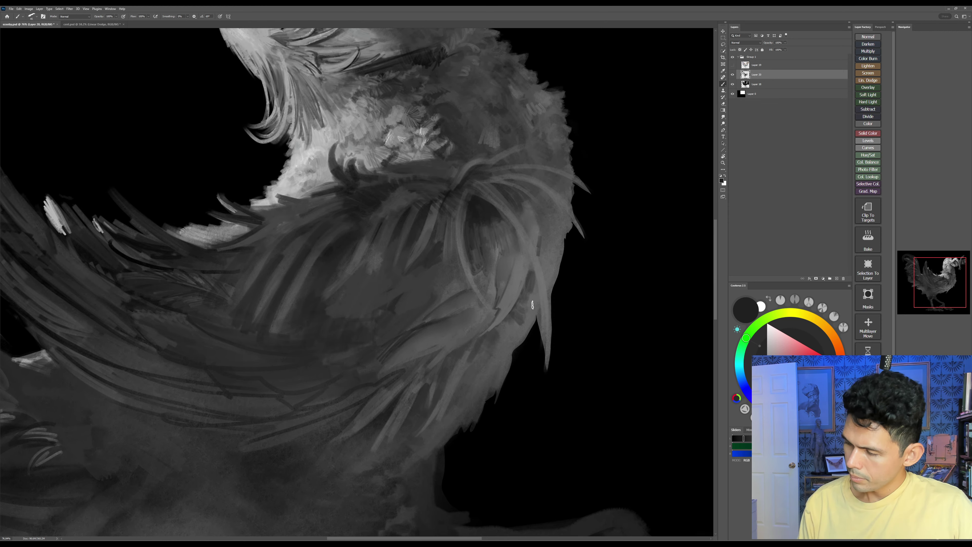
{"action": "key", "text": "ctrl+s"}
{"action": "key", "text": "r"}
{"action": "mouse_move", "coordinate": [565, 316]}
{"action": "left_mouse_down"}
{"action": "mouse_move", "coordinate": [570, 291]}
{"action": "mouse_move", "coordinate": [560, 264]}
{"action": "mouse_move", "coordinate": [598, 297]}
{"action": "left_mouse_up"}
{"action": "key", "text": "space"}
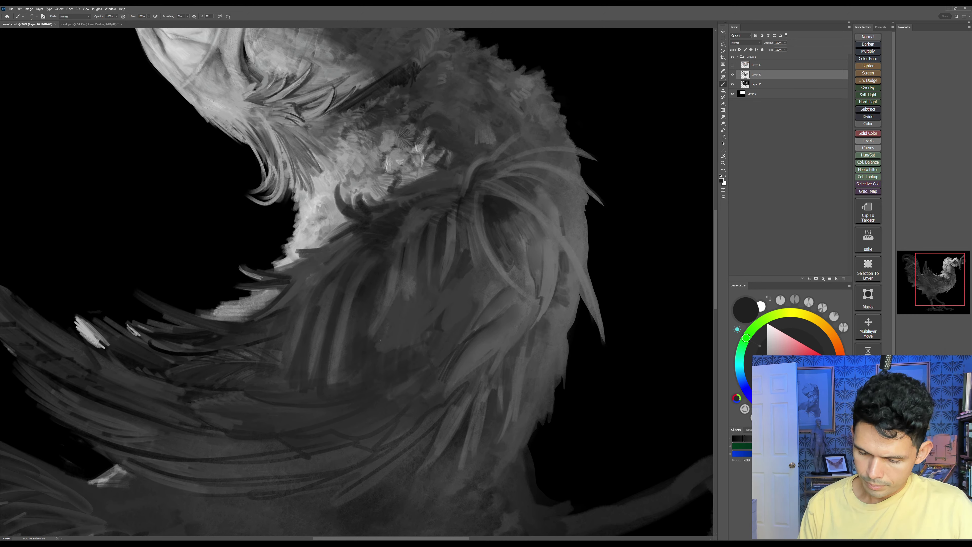
{"action": "key", "text": "bracketright"}
{"action": "mouse_move", "coordinate": [376, 349]}
{"action": "left_mouse_down"}
{"action": "mouse_move", "coordinate": [401, 321]}
{"action": "mouse_move", "coordinate": [497, 256]}
{"action": "mouse_move", "coordinate": [444, 314]}
{"action": "mouse_move", "coordinate": [473, 267]}
{"action": "left_mouse_up"}
{"action": "mouse_move", "coordinate": [417, 309]}
{"action": "left_mouse_down"}
{"action": "mouse_move", "coordinate": [436, 293]}
{"action": "mouse_move", "coordinate": [383, 338]}
{"action": "mouse_move", "coordinate": [397, 321]}
{"action": "left_mouse_up"}
{"action": "key", "text": "bracketright"}
{"action": "mouse_move", "coordinate": [408, 309]}
{"action": "left_mouse_down"}
{"action": "mouse_move", "coordinate": [438, 263]}
{"action": "mouse_move", "coordinate": [437, 290]}
{"action": "left_mouse_up"}
{"action": "key", "text": "bracketright"}
{"action": "left_click_drag", "start_coordinate": [429, 249], "coordinate": [422, 286]}
{"action": "mouse_move", "coordinate": [422, 264]}
{"action": "left_mouse_down"}
{"action": "mouse_move", "coordinate": [416, 298]}
{"action": "mouse_move", "coordinate": [400, 310]}
{"action": "left_mouse_up"}
{"action": "key", "text": "Escape"}
Step: Smudge the dark strokes around the long feather below the shoulder along its direction to soften the shadow
{"action": "key", "text": "s"}
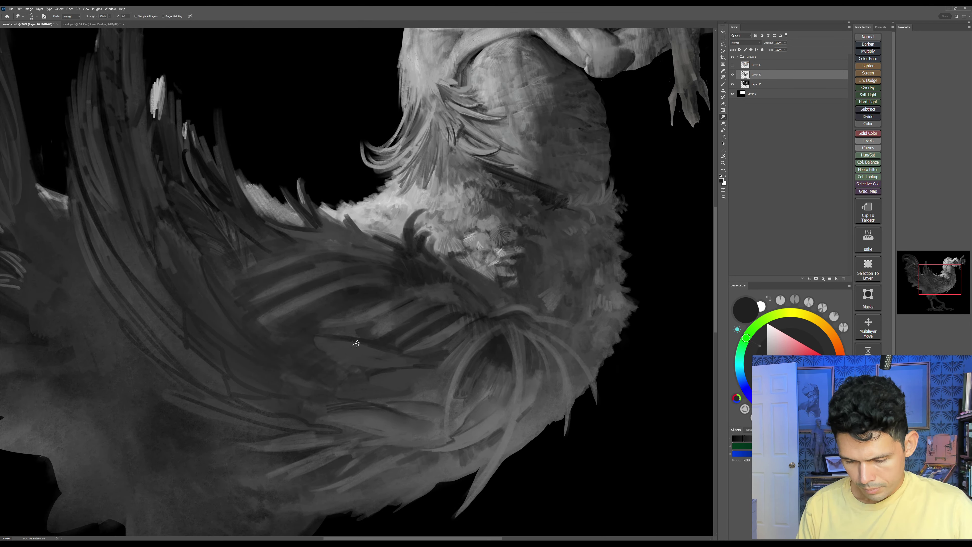
{"action": "mouse_move", "coordinate": [355, 343]}
{"action": "left_mouse_down"}
{"action": "mouse_move", "coordinate": [401, 357]}
{"action": "mouse_move", "coordinate": [444, 340]}
{"action": "left_mouse_up"}
{"action": "mouse_move", "coordinate": [391, 353]}
{"action": "left_mouse_down"}
{"action": "mouse_move", "coordinate": [450, 346]}
{"action": "mouse_move", "coordinate": [397, 350]}
{"action": "mouse_move", "coordinate": [436, 344]}
{"action": "mouse_move", "coordinate": [443, 335]}
{"action": "mouse_move", "coordinate": [426, 334]}
{"action": "mouse_move", "coordinate": [462, 322]}
{"action": "left_mouse_up"}
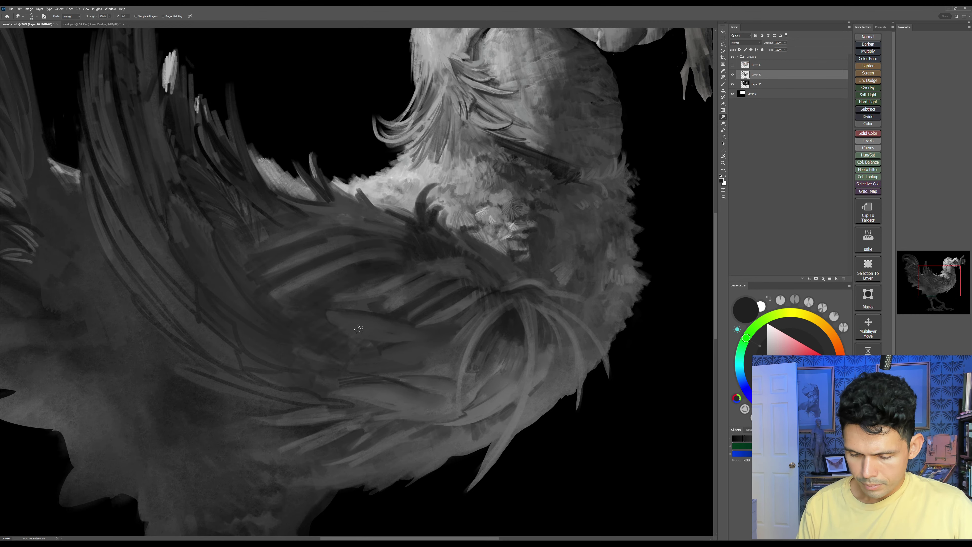
{"action": "left_click_drag", "start_coordinate": [378, 335], "coordinate": [418, 349]}
{"action": "left_click_drag", "start_coordinate": [537, 305], "coordinate": [588, 226]}
{"action": "key", "text": "b"}
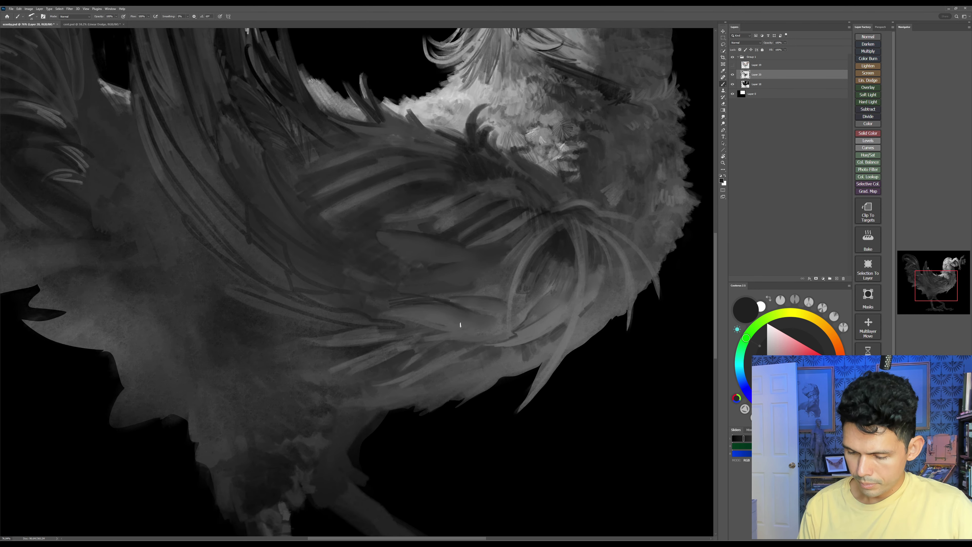
Step: Paint sampled mid-grey along the feather beneath the shadow and smudge it towards the thin curved plume
{"action": "left_click", "coordinate": [442, 317], "text": "alt"}
{"action": "key", "text": "r"}
{"action": "left_click_drag", "start_coordinate": [608, 265], "coordinate": [592, 201]}
{"action": "mouse_move", "coordinate": [471, 241]}
{"action": "left_mouse_down"}
{"action": "mouse_move", "coordinate": [447, 263]}
{"action": "mouse_move", "coordinate": [410, 276]}
{"action": "mouse_move", "coordinate": [474, 238]}
{"action": "mouse_move", "coordinate": [399, 280]}
{"action": "mouse_move", "coordinate": [478, 236]}
{"action": "mouse_move", "coordinate": [493, 239]}
{"action": "left_mouse_up"}
{"action": "key", "text": "s"}
{"action": "key", "text": "b"}
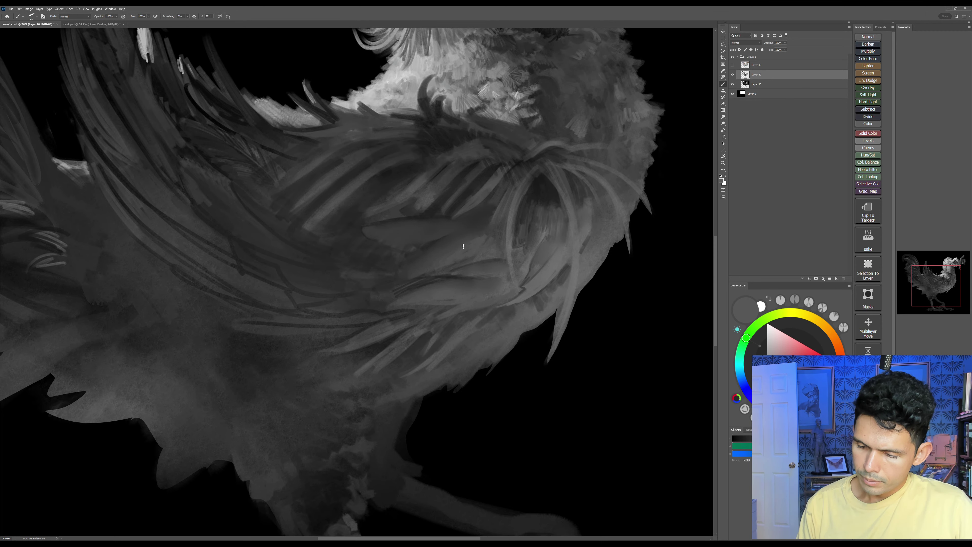
{"action": "key", "text": "s"}
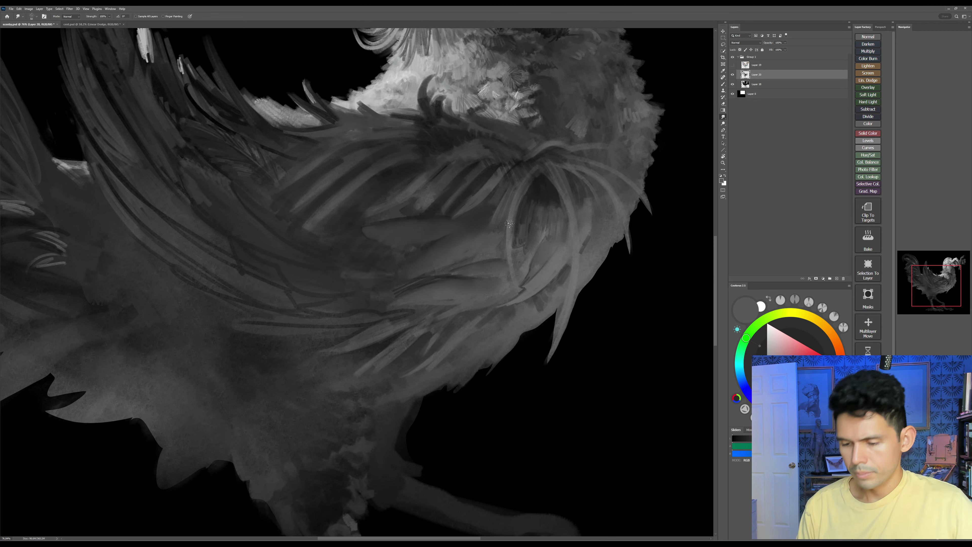
{"action": "key", "text": "Escape"}
Step: Check the wing and belly at a wider view and save the document
{"action": "key", "text": "z"}
{"action": "left_click_drag", "start_coordinate": [631, 320], "coordinate": [648, 298]}
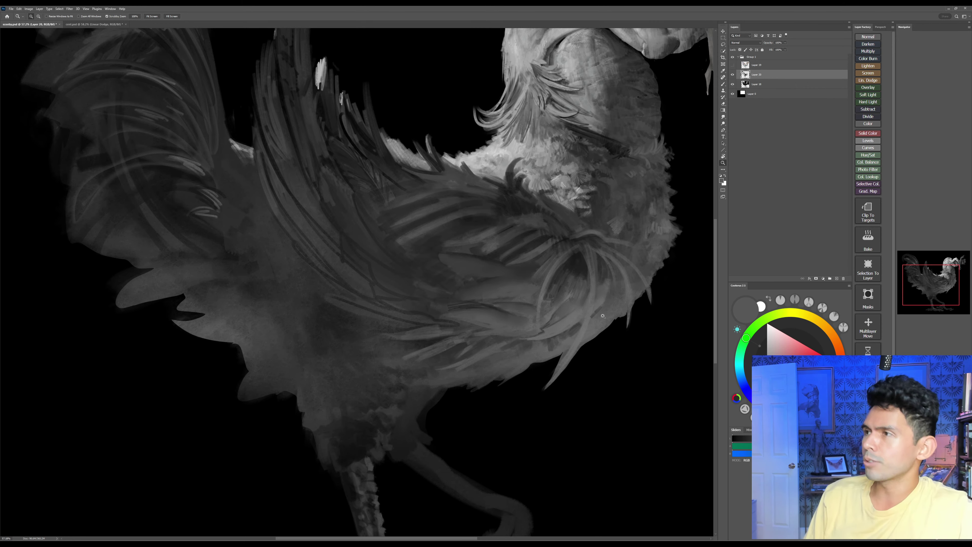
{"action": "left_click", "coordinate": [564, 311]}
{"action": "key", "text": "r"}
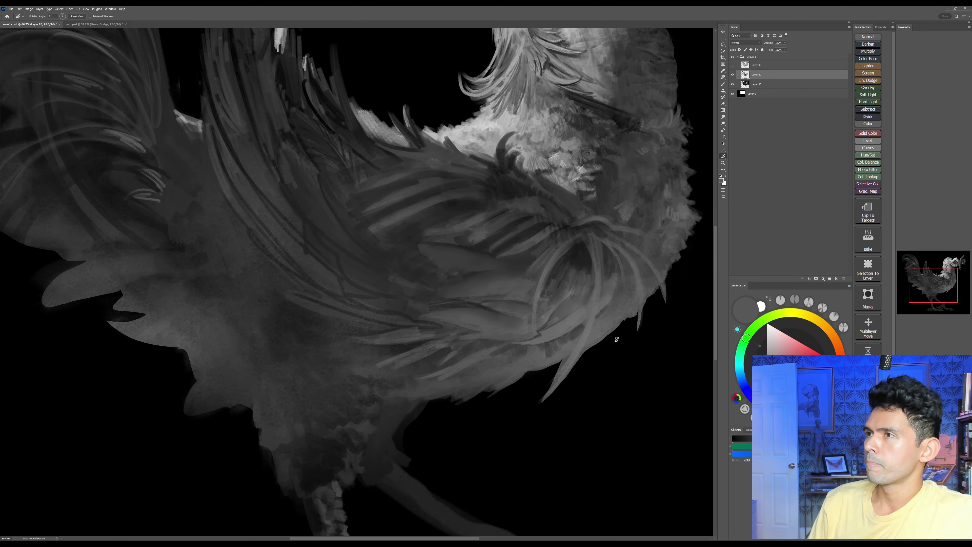
{"action": "key", "text": "ctrl+s"}
{"action": "mouse_move", "coordinate": [614, 339]}
{"action": "left_mouse_down"}
{"action": "mouse_move", "coordinate": [571, 211]}
{"action": "mouse_move", "coordinate": [584, 239]}
{"action": "left_mouse_up"}
Step: Paint a near-black line in the gap between the two long belly feathers and smudge its end
{"action": "key", "text": "b"}
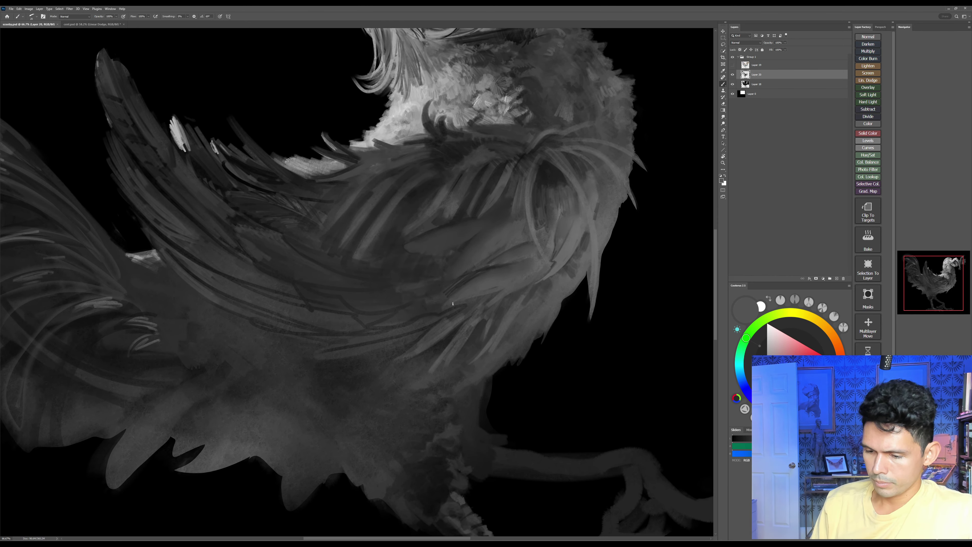
{"action": "left_click", "coordinate": [728, 342], "text": "alt"}
{"action": "left_click_drag", "start_coordinate": [552, 349], "coordinate": [559, 373]}
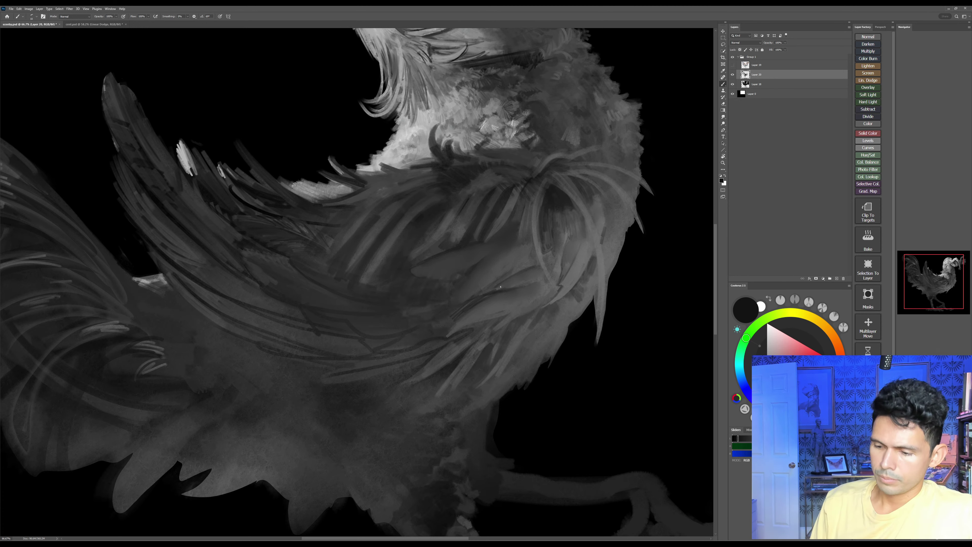
{"action": "left_click_drag", "start_coordinate": [526, 267], "coordinate": [494, 287]}
{"action": "key", "text": "s"}
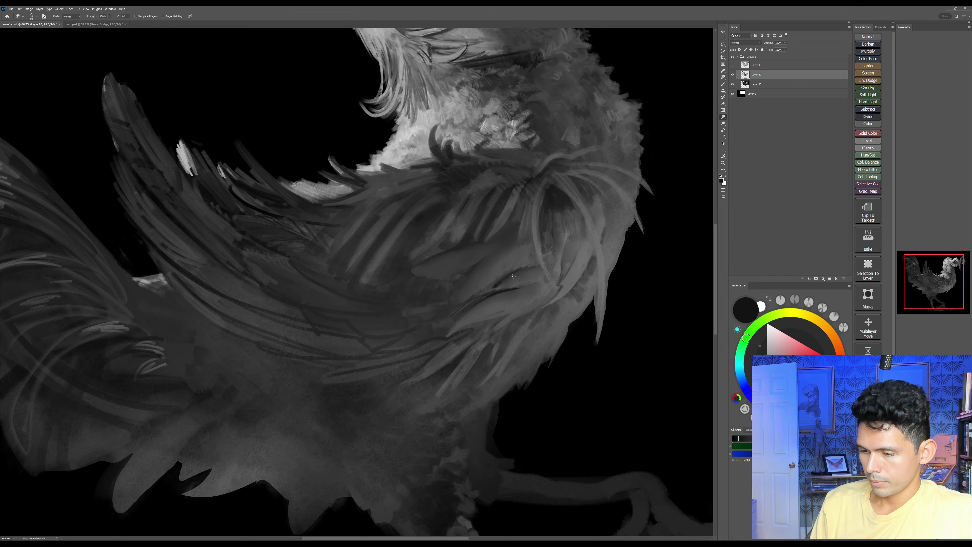
{"action": "key", "text": "b"}
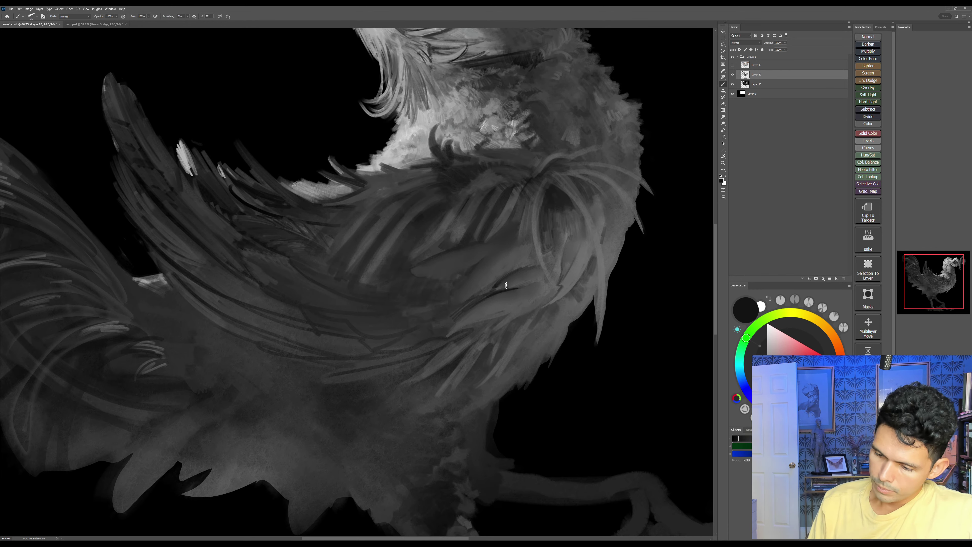
Step: Try a broader dark stroke along the gap between the belly feathers and undo it
{"action": "key", "text": "bracketright"}
{"action": "key", "text": "bracketright"}
{"action": "key", "text": "bracketright"}
{"action": "mouse_move", "coordinate": [503, 282]}
{"action": "left_mouse_down"}
{"action": "mouse_move", "coordinate": [555, 266]}
{"action": "mouse_move", "coordinate": [507, 278]}
{"action": "mouse_move", "coordinate": [534, 271]}
{"action": "left_mouse_up"}
{"action": "key", "text": "ctrl+z"}
{"action": "key", "text": "Escape"}
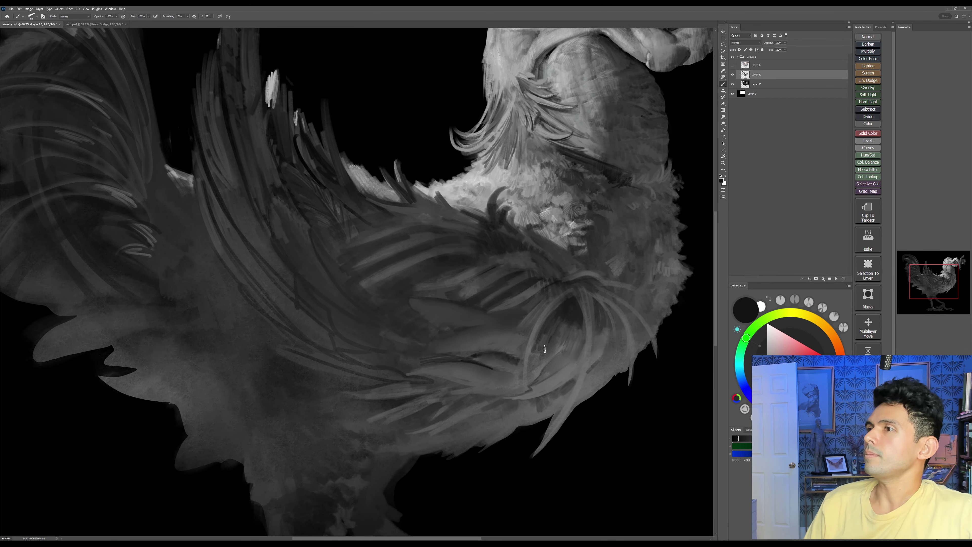
Step: Paint sampled greys over the lower long belly feather and its tip, using a finer brush beside the dark gap line
{"action": "left_click_drag", "start_coordinate": [555, 362], "coordinate": [561, 350]}
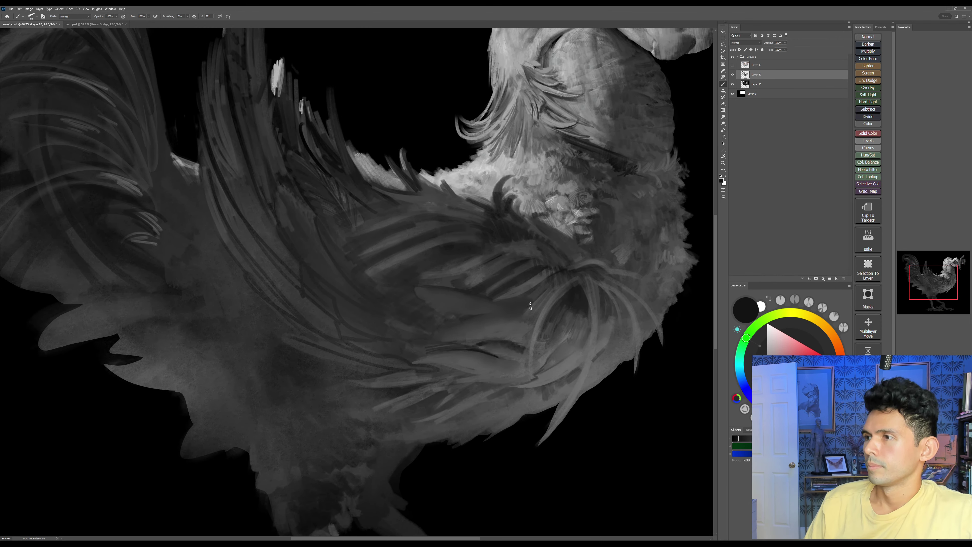
{"action": "left_click_drag", "start_coordinate": [467, 354], "coordinate": [441, 361]}
{"action": "mouse_move", "coordinate": [457, 349]}
{"action": "left_mouse_down"}
{"action": "mouse_move", "coordinate": [433, 359]}
{"action": "mouse_move", "coordinate": [463, 364]}
{"action": "left_mouse_up"}
{"action": "left_click", "coordinate": [493, 318], "text": "alt"}
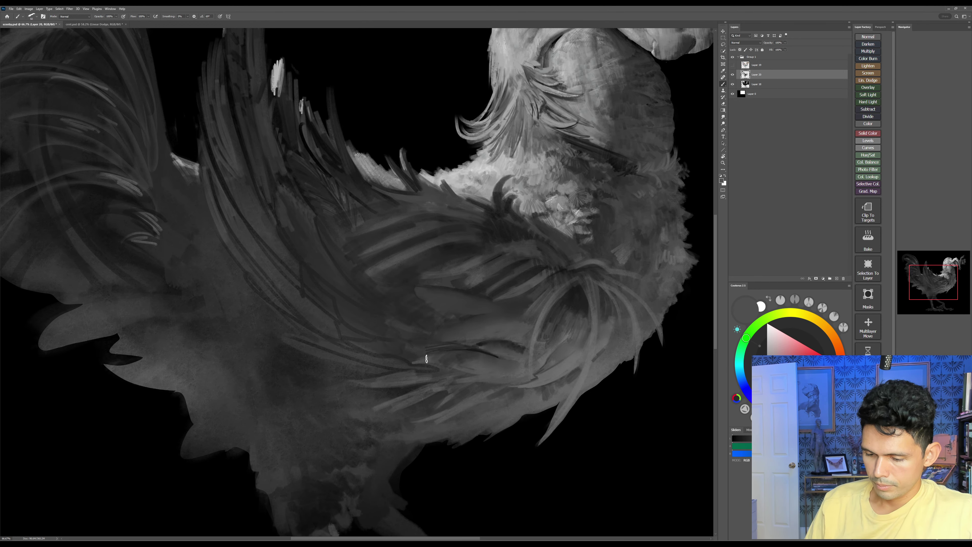
{"action": "left_click_drag", "start_coordinate": [417, 363], "coordinate": [445, 354]}
{"action": "key", "text": "["}
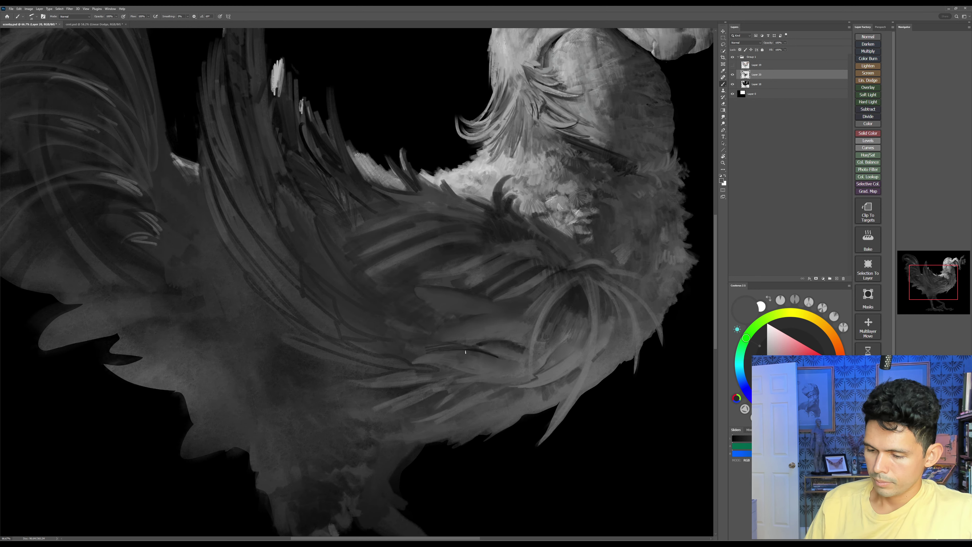
{"action": "left_click_drag", "start_coordinate": [465, 351], "coordinate": [494, 361]}
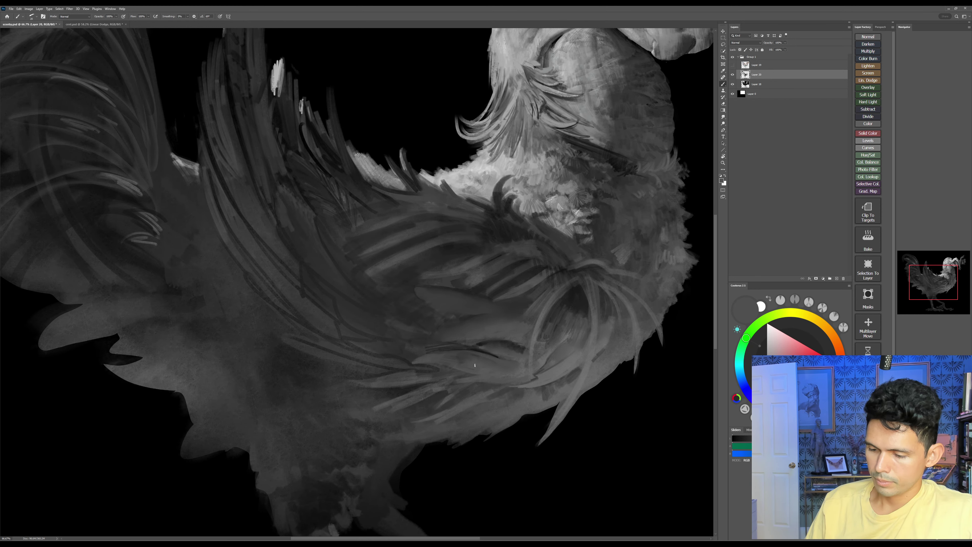
{"action": "left_click", "coordinate": [475, 353], "text": "alt"}
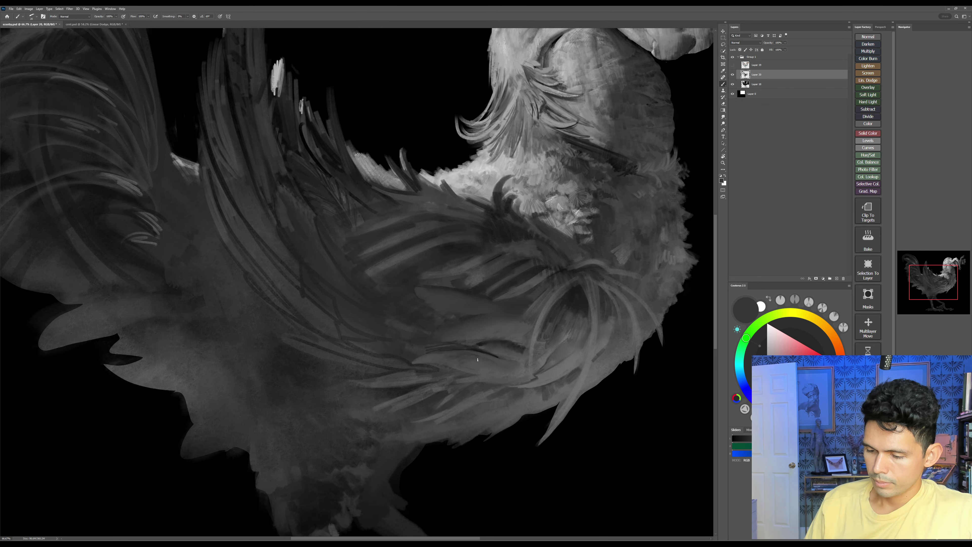
Step: Paint sampled mid-grey above the dark gap to build up the upper long belly feather towards its pointed end
{"action": "left_click_drag", "start_coordinate": [561, 335], "coordinate": [559, 299]}
{"action": "left_click_drag", "start_coordinate": [558, 318], "coordinate": [591, 288]}
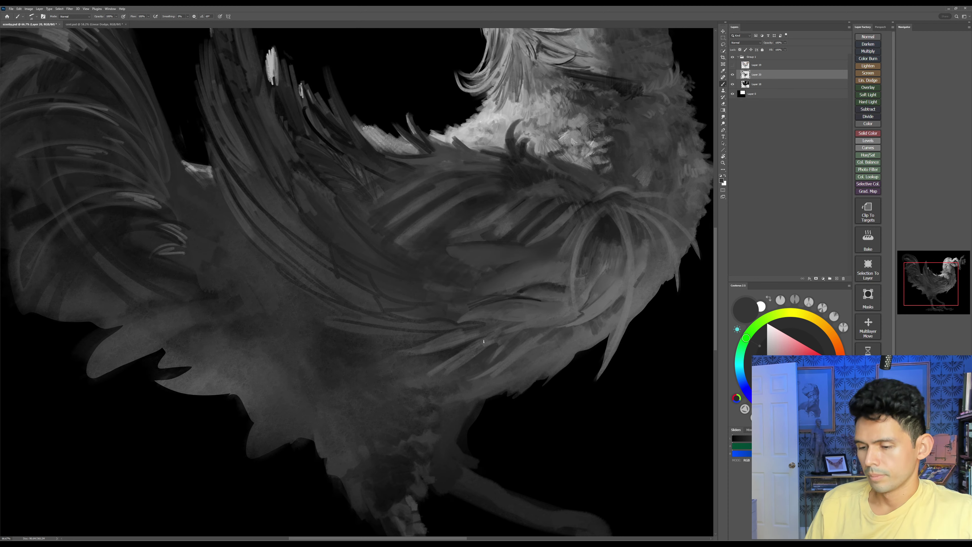
{"action": "key", "text": "bracketright"}
{"action": "left_click", "coordinate": [517, 306], "text": "alt"}
{"action": "left_click", "coordinate": [532, 318], "text": "alt"}
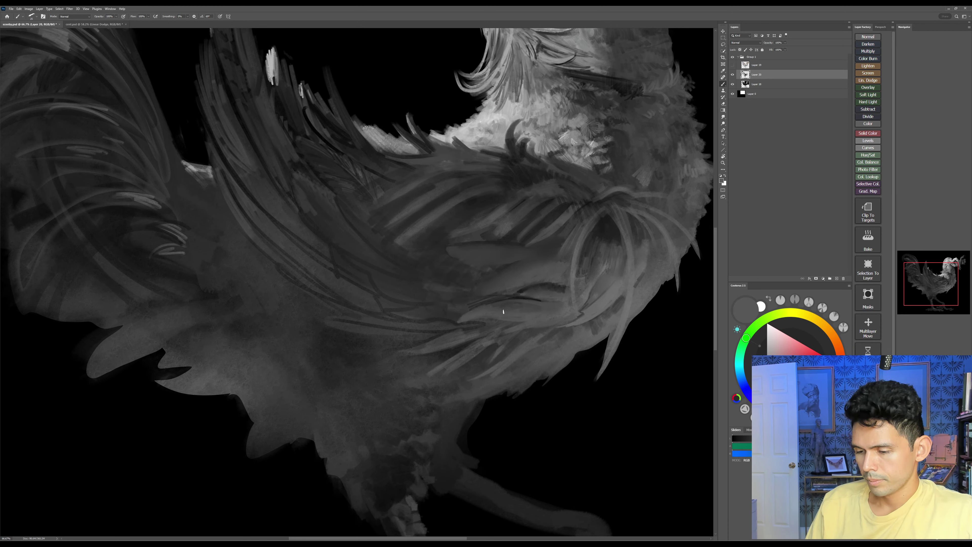
{"action": "key", "text": "bracketright"}
{"action": "left_click_drag", "start_coordinate": [513, 282], "coordinate": [472, 294]}
Step: Paint sampled dark grey with a larger brush around the upper belly feather's tip to define its edge
{"action": "left_click", "coordinate": [526, 290], "text": "alt"}
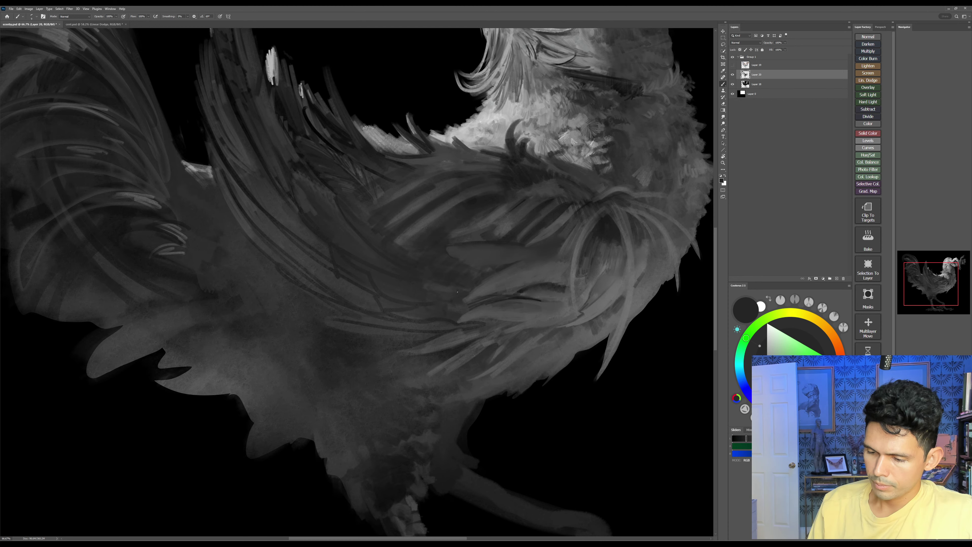
{"action": "key", "text": "bracketright"}
{"action": "key", "text": "bracketright"}
{"action": "left_click_drag", "start_coordinate": [456, 284], "coordinate": [446, 293]}
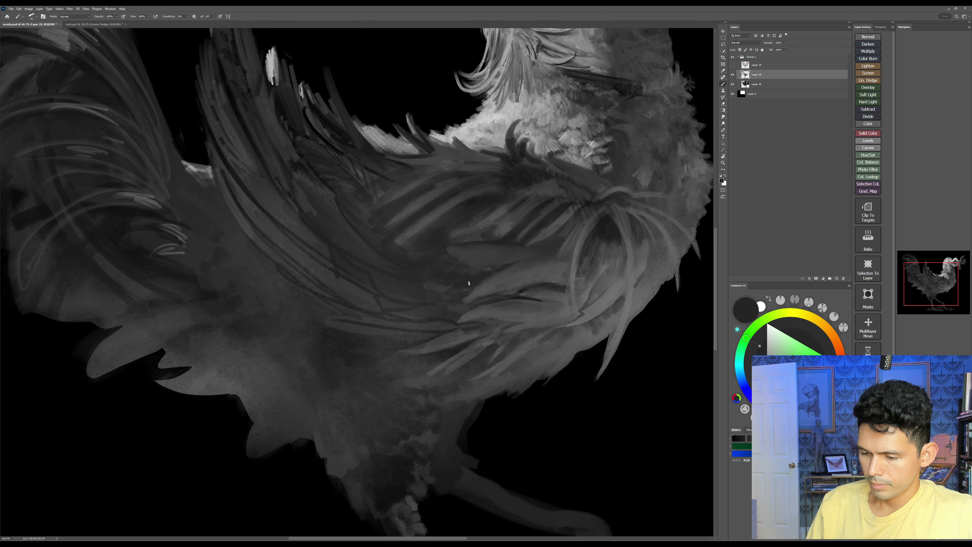
{"action": "key", "text": "Escape"}
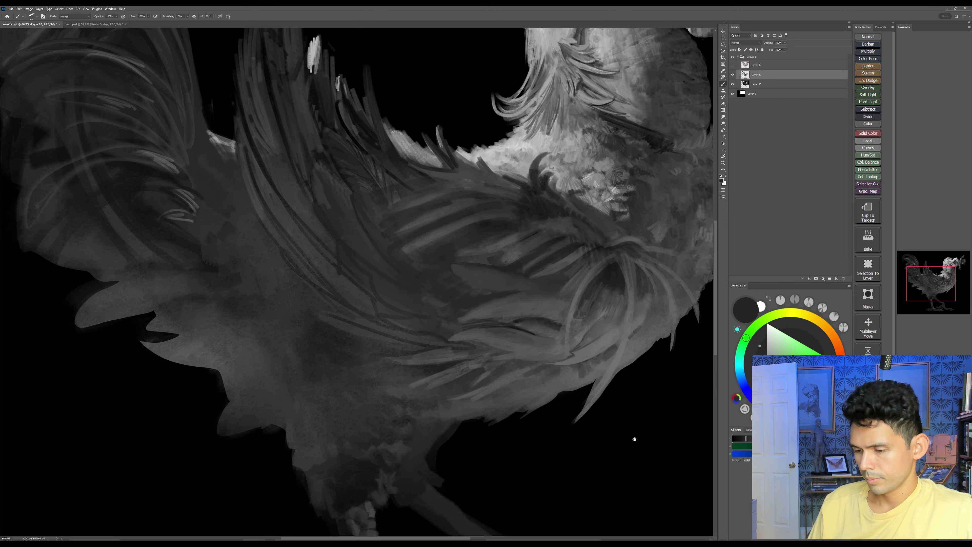
{"action": "left_click_drag", "start_coordinate": [634, 439], "coordinate": [542, 408]}
{"action": "key", "text": "s"}
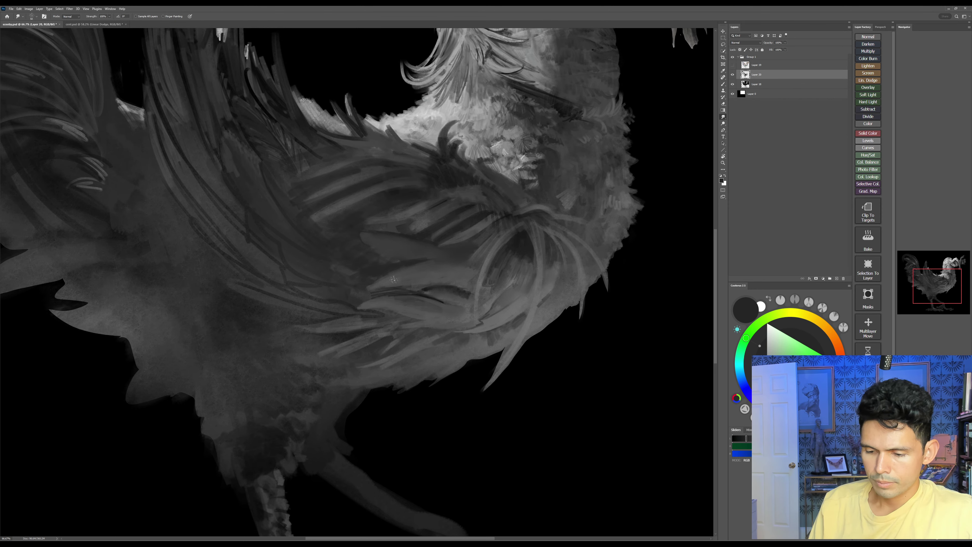
{"action": "key", "text": "b"}
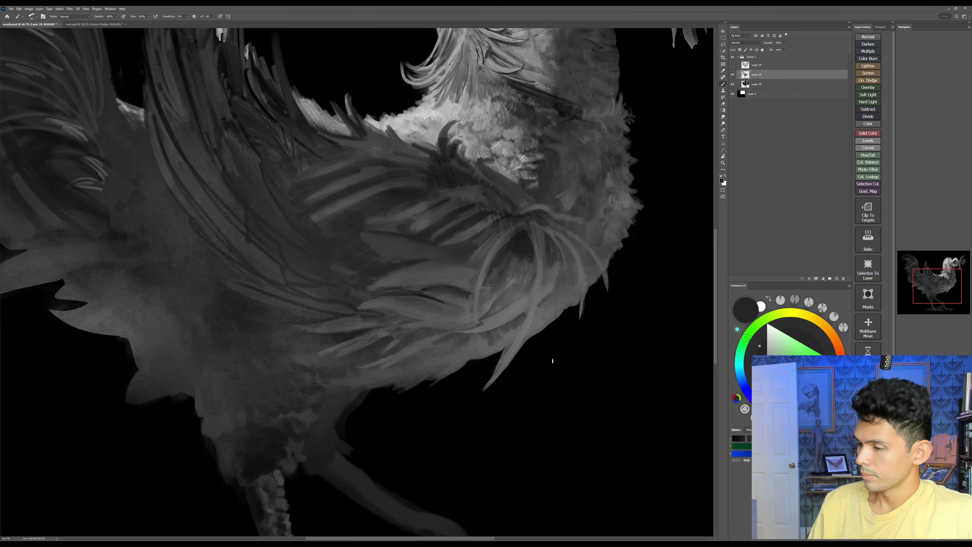
{"action": "left_click_drag", "start_coordinate": [563, 359], "coordinate": [551, 376]}
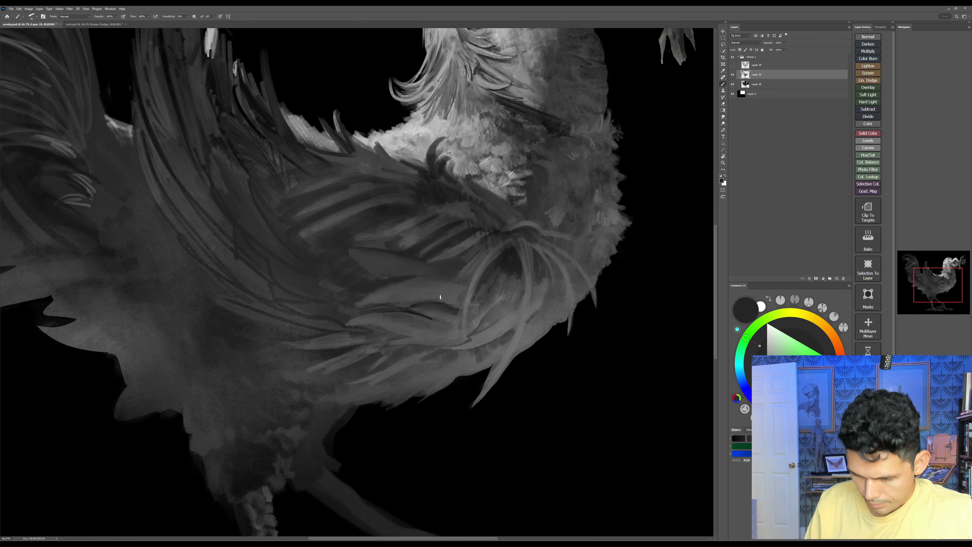
{"action": "left_click", "coordinate": [473, 295], "text": "alt"}
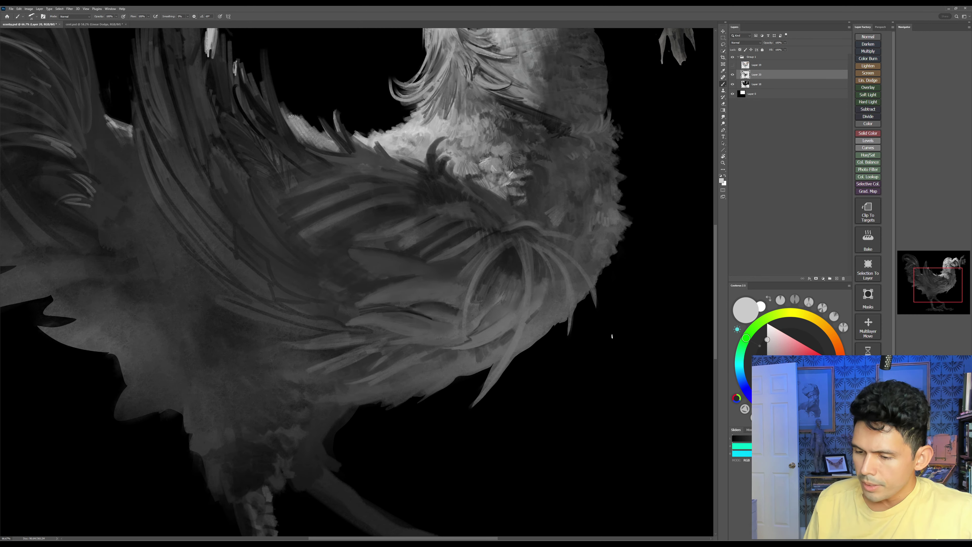
{"action": "key", "text": "t"}
{"action": "left_click", "coordinate": [613, 336]}
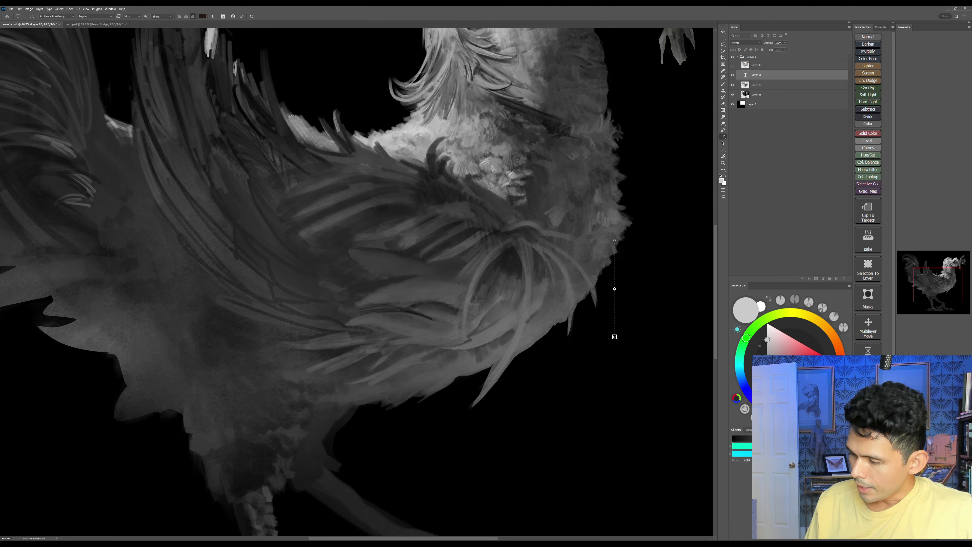
{"action": "key", "text": "Escape"}
{"action": "key", "text": "Delete"}
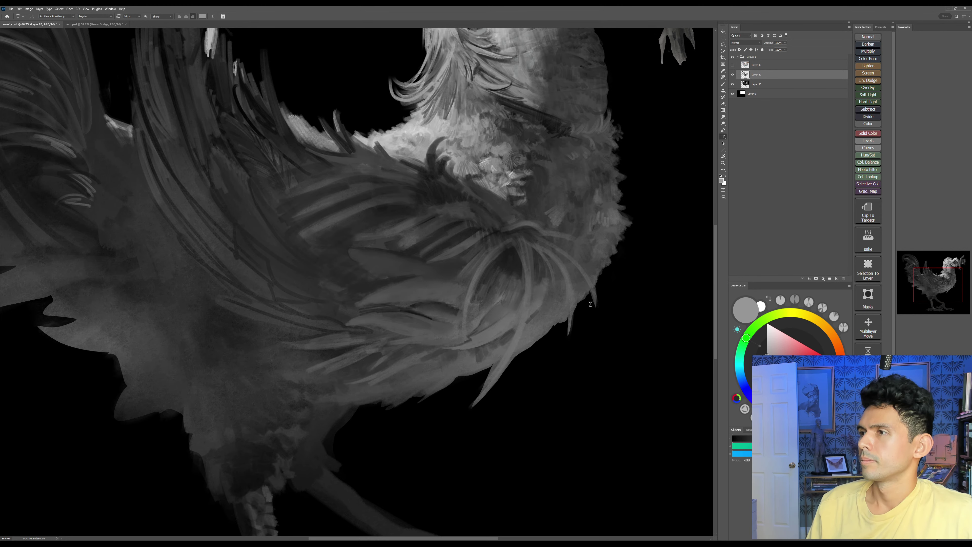
Step: Save the painting document
{"action": "key", "text": "r"}
{"action": "left_click_drag", "start_coordinate": [616, 319], "coordinate": [610, 223]}
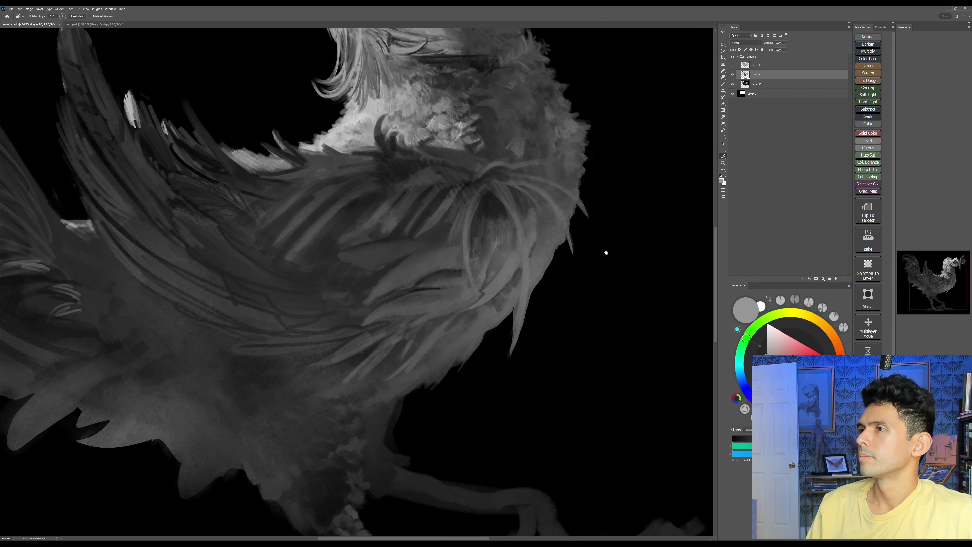
{"action": "left_click_drag", "start_coordinate": [585, 306], "coordinate": [638, 317]}
{"action": "key", "text": "ctrl+s"}
Step: Paint light-grey highlight strokes along the lower edge of the lower long belly feather, from near its tip towards the breast
{"action": "key", "text": "z"}
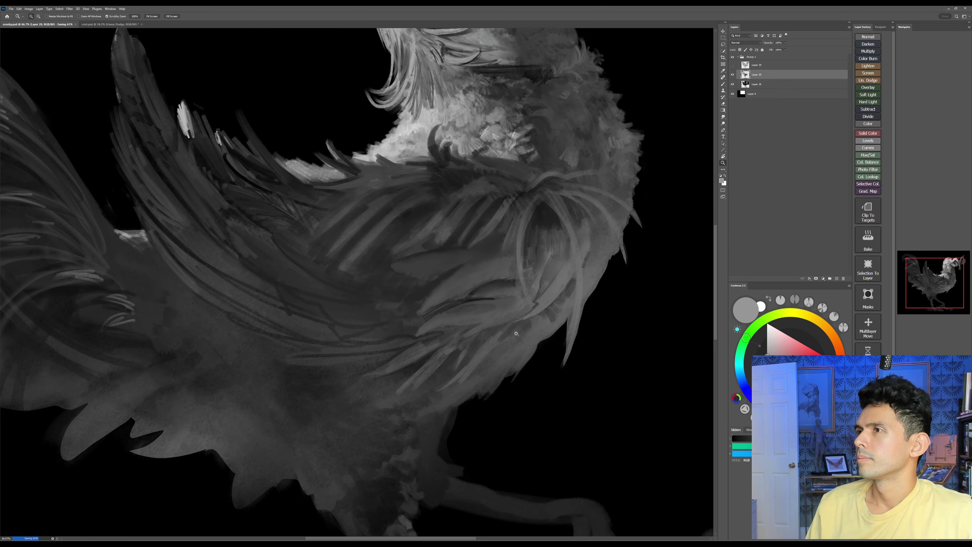
{"action": "left_click_drag", "start_coordinate": [517, 332], "coordinate": [534, 353]}
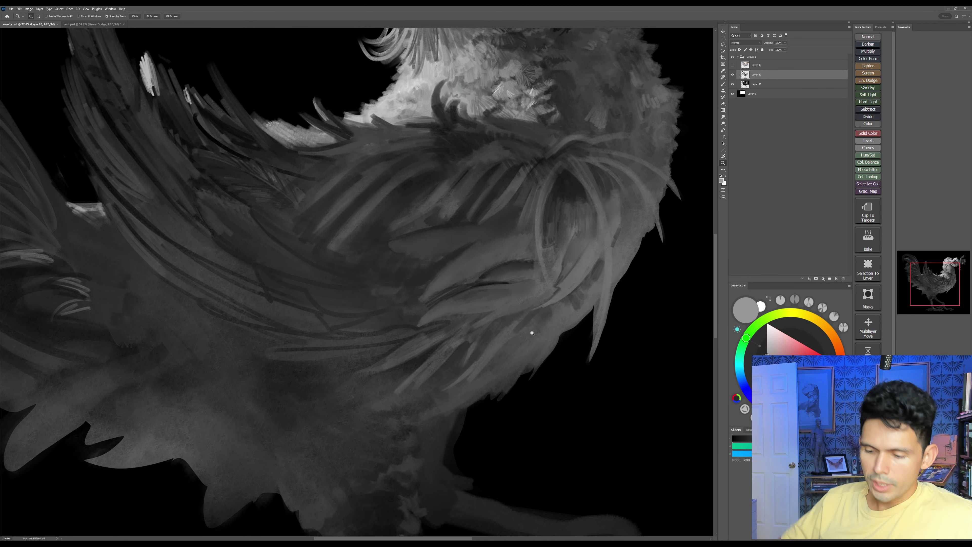
{"action": "key", "text": "r"}
{"action": "left_click_drag", "start_coordinate": [533, 288], "coordinate": [531, 248]}
{"action": "key", "text": "z"}
{"action": "left_click_drag", "start_coordinate": [479, 283], "coordinate": [505, 283]}
{"action": "key", "text": "b"}
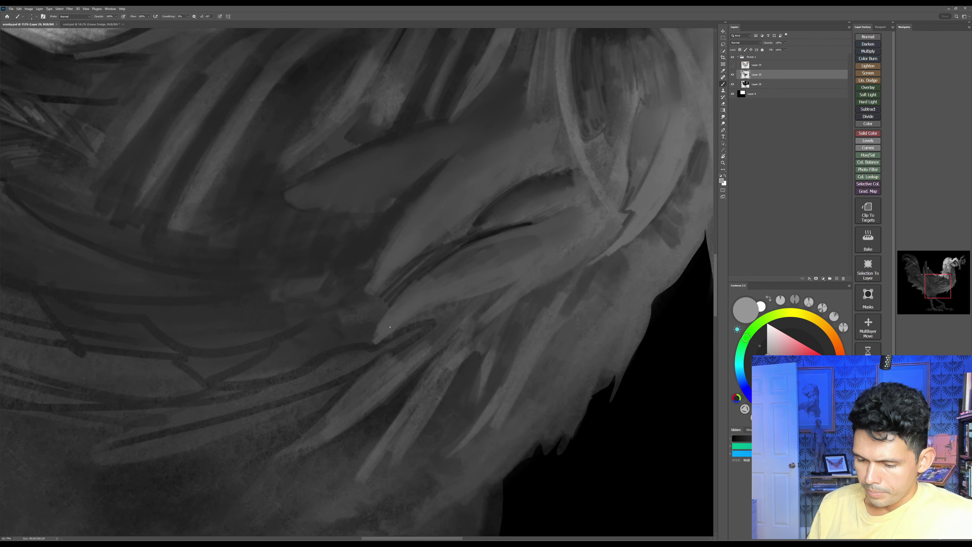
{"action": "mouse_move", "coordinate": [390, 326]}
{"action": "left_mouse_down"}
{"action": "mouse_move", "coordinate": [504, 263]}
{"action": "mouse_move", "coordinate": [453, 287]}
{"action": "mouse_move", "coordinate": [491, 278]}
{"action": "left_mouse_up"}
{"action": "key", "text": "]"}
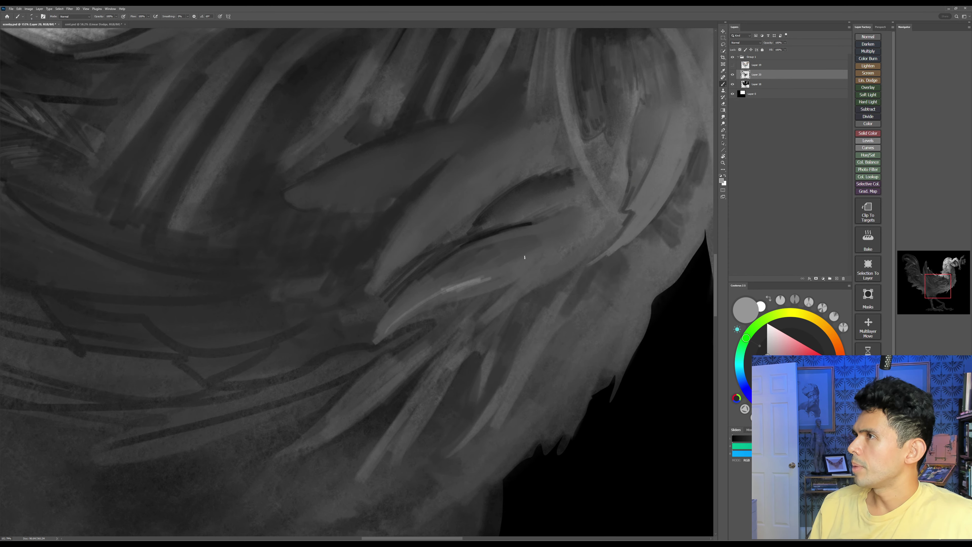
{"action": "key", "text": "]"}
{"action": "mouse_move", "coordinate": [462, 288]}
{"action": "left_mouse_down"}
{"action": "mouse_move", "coordinate": [526, 269]}
{"action": "mouse_move", "coordinate": [558, 248]}
{"action": "left_mouse_up"}
{"action": "mouse_move", "coordinate": [498, 285]}
{"action": "left_mouse_down"}
{"action": "mouse_move", "coordinate": [528, 270]}
{"action": "mouse_move", "coordinate": [534, 284]}
{"action": "mouse_move", "coordinate": [569, 264]}
{"action": "left_mouse_up"}
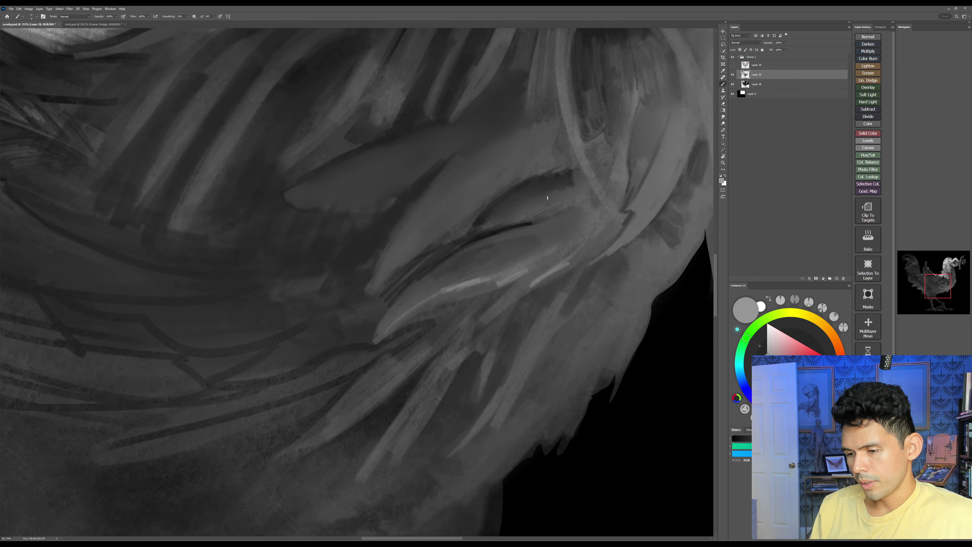
Step: Paint sampled grey over the small feather between the two long belly feathers, trimming the shadow above it
{"action": "left_click", "coordinate": [547, 200], "text": "alt"}
{"action": "key", "text": "]"}
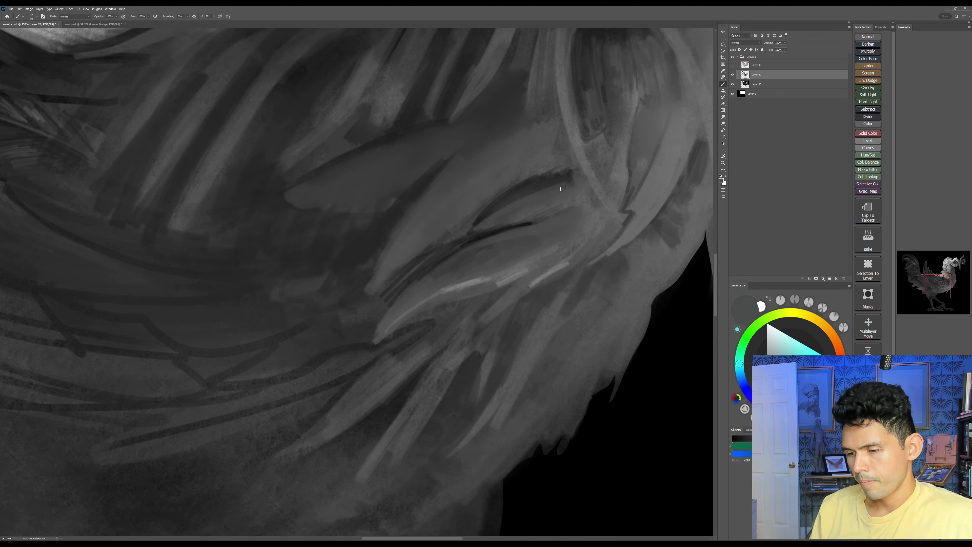
{"action": "mouse_move", "coordinate": [549, 187]}
{"action": "left_mouse_down"}
{"action": "mouse_move", "coordinate": [474, 224]}
{"action": "mouse_move", "coordinate": [547, 187]}
{"action": "left_mouse_up"}
{"action": "left_click", "coordinate": [526, 187], "text": "alt"}
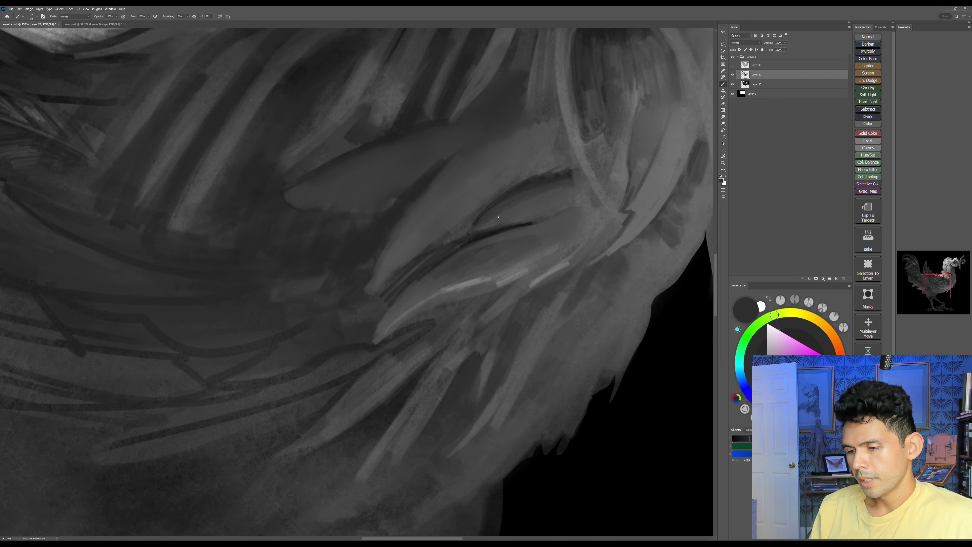
Step: Extend the lower belly feather's highlight towards its tip and paint a light edge along the upper long feather
{"action": "left_click", "coordinate": [471, 284], "text": "alt"}
{"action": "left_click_drag", "start_coordinate": [465, 285], "coordinate": [410, 312]}
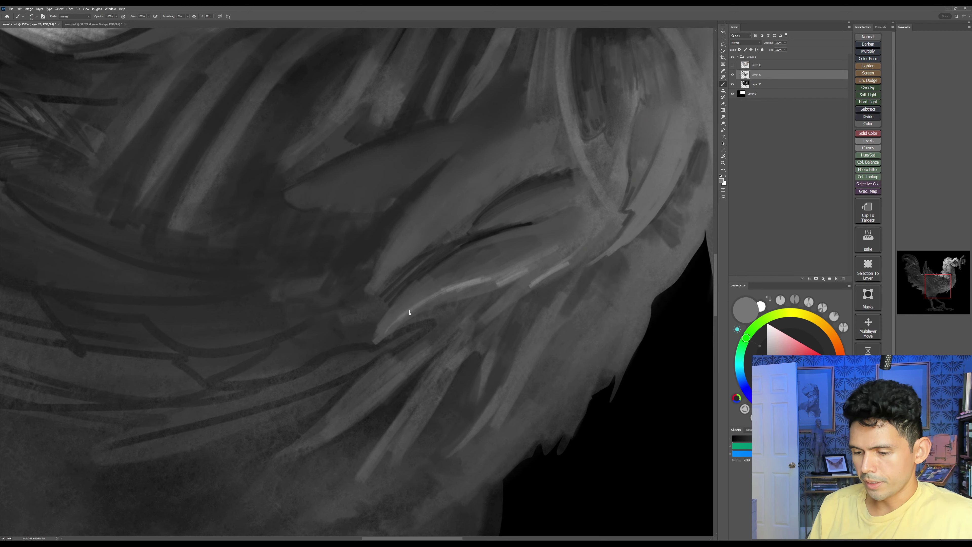
{"action": "mouse_move", "coordinate": [416, 236]}
{"action": "left_mouse_down"}
{"action": "mouse_move", "coordinate": [481, 179]}
{"action": "mouse_move", "coordinate": [383, 278]}
{"action": "left_mouse_up"}
{"action": "left_click", "coordinate": [442, 217], "text": "alt"}
{"action": "key", "text": "]"}
{"action": "left_click_drag", "start_coordinate": [430, 217], "coordinate": [397, 255]}
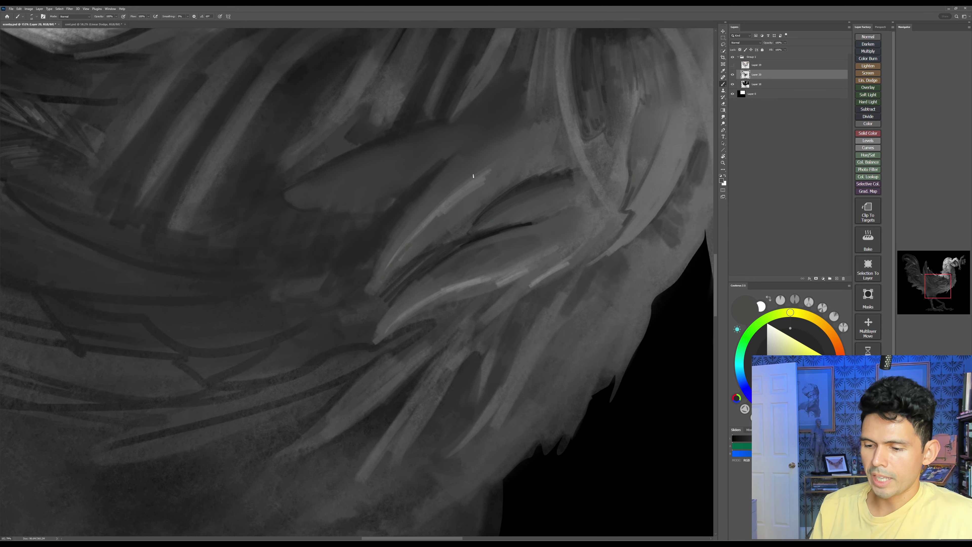
Step: Continue the upper belly feather's light edge towards the thin curved plume with broader strokes of sampled grey
{"action": "left_click", "coordinate": [462, 193], "text": "alt"}
{"action": "key", "text": "]"}
{"action": "left_click_drag", "start_coordinate": [447, 206], "coordinate": [541, 144]}
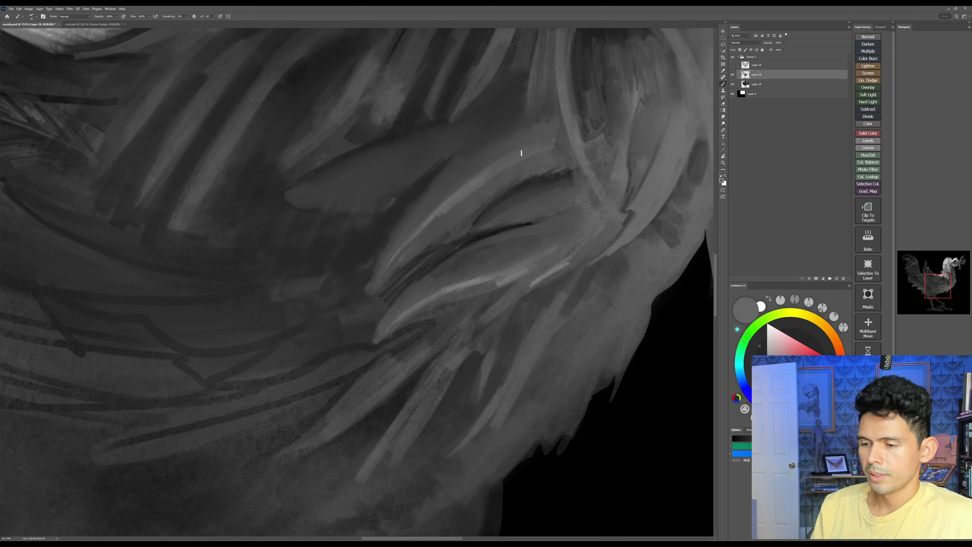
{"action": "left_click", "coordinate": [505, 149], "text": "alt"}
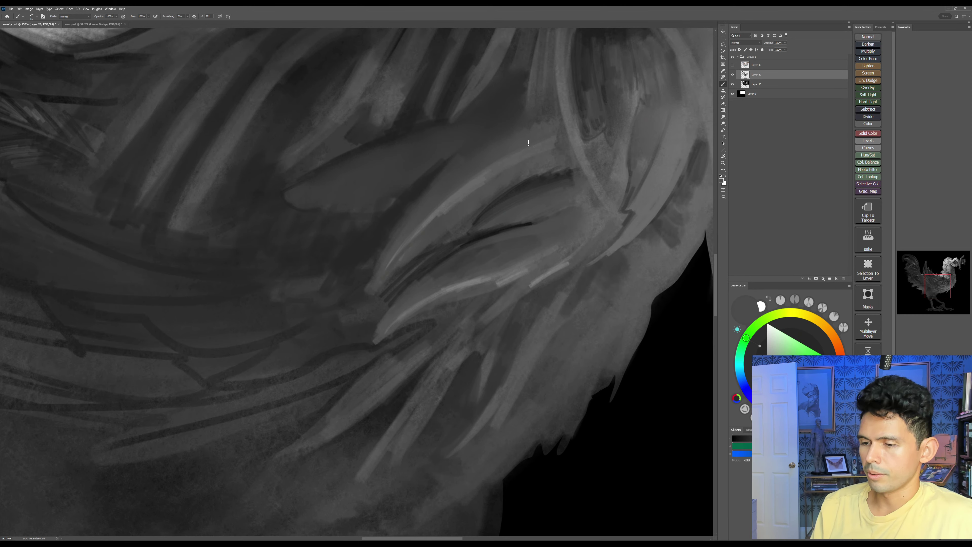
{"action": "left_click", "coordinate": [461, 200], "text": "alt"}
{"action": "key", "text": "Escape"}
Step: Smudge the upper belly feather's highlight along its edge to blend it into the feather's surface
{"action": "key", "text": "z"}
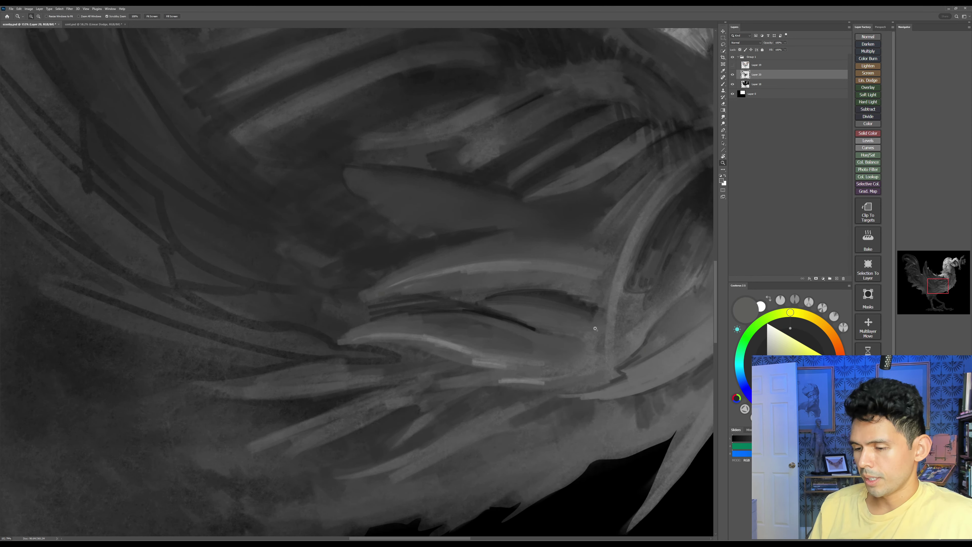
{"action": "left_click_drag", "start_coordinate": [597, 328], "coordinate": [538, 361]}
{"action": "left_click_drag", "start_coordinate": [538, 361], "coordinate": [551, 330]}
{"action": "key", "text": "r"}
{"action": "mouse_move", "coordinate": [602, 302]}
{"action": "left_mouse_down"}
{"action": "mouse_move", "coordinate": [597, 207]}
{"action": "mouse_move", "coordinate": [579, 179]}
{"action": "left_mouse_up"}
{"action": "key", "text": "b"}
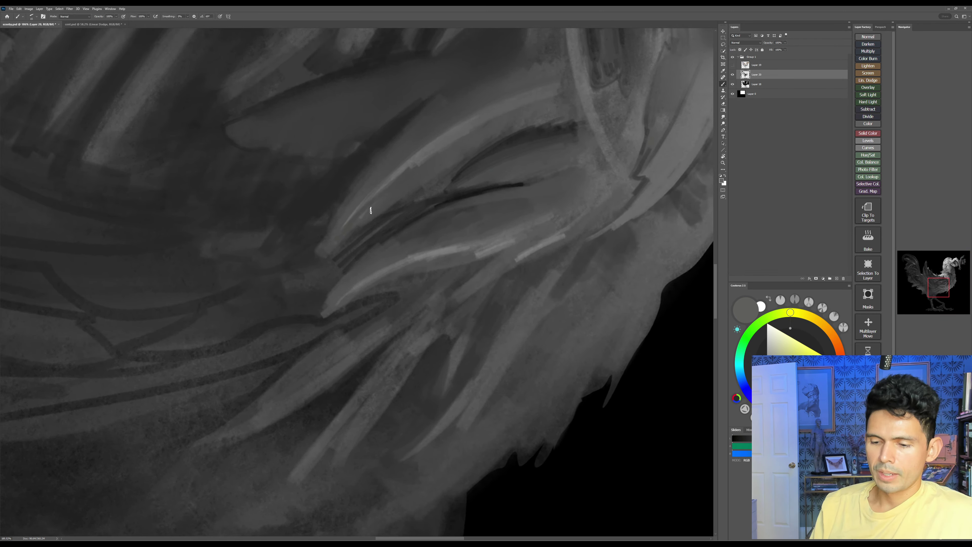
{"action": "key", "text": "s"}
{"action": "left_click_drag", "start_coordinate": [390, 195], "coordinate": [357, 223]}
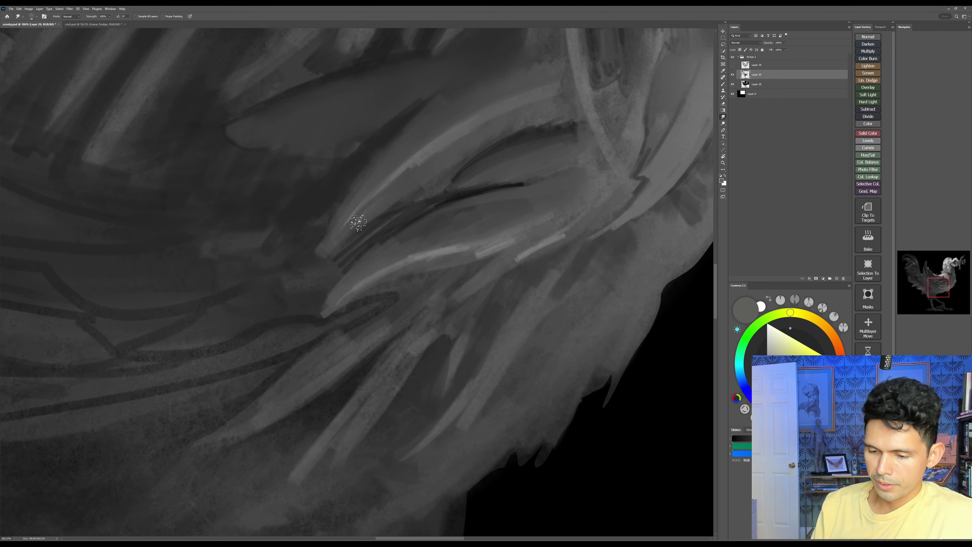
{"action": "mouse_move", "coordinate": [423, 167]}
{"action": "left_mouse_down"}
{"action": "mouse_move", "coordinate": [359, 223]}
{"action": "mouse_move", "coordinate": [414, 167]}
{"action": "left_mouse_up"}
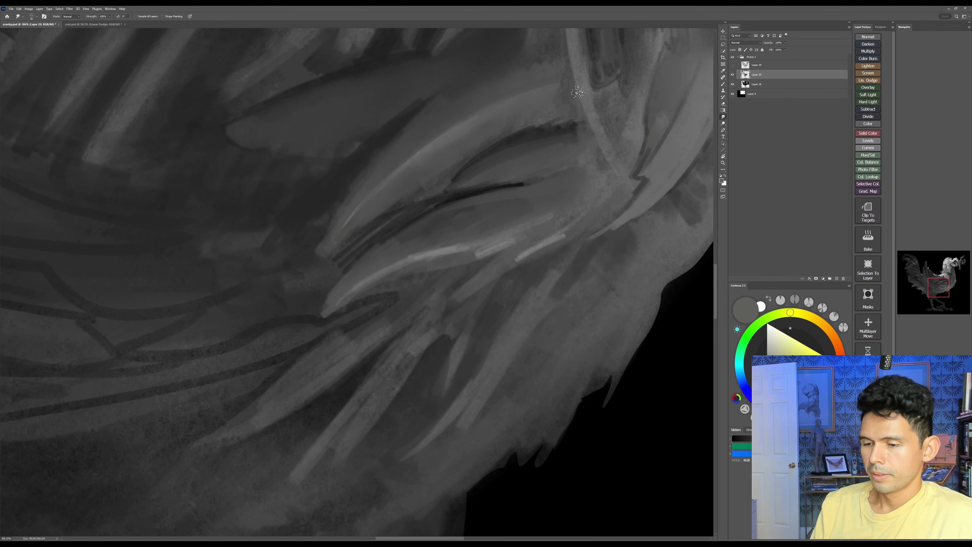
Step: Pick a lighter grey and paint a fine bright highlight line along the upper belly feather's top edge
{"action": "key", "text": "b"}
{"action": "left_click", "coordinate": [768, 362]}
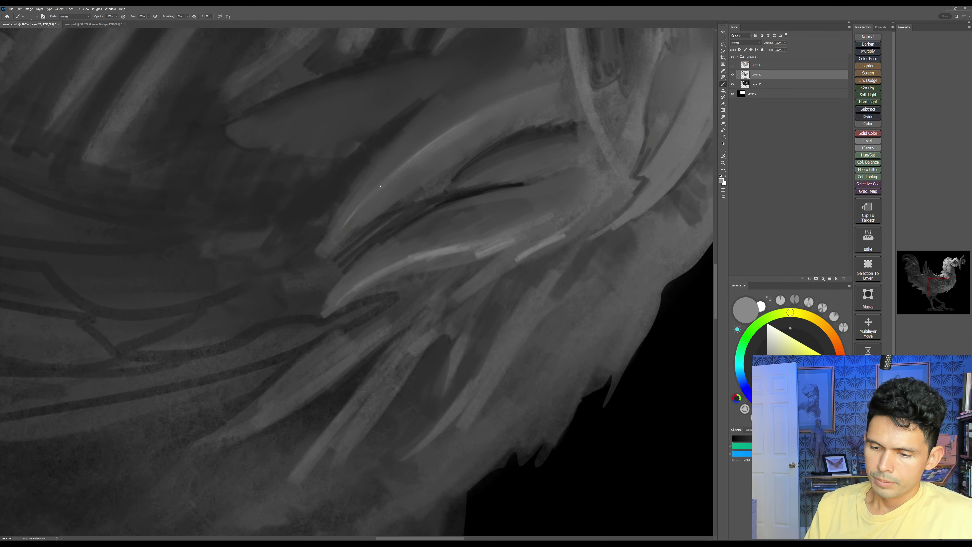
{"action": "left_click_drag", "start_coordinate": [472, 116], "coordinate": [524, 95]}
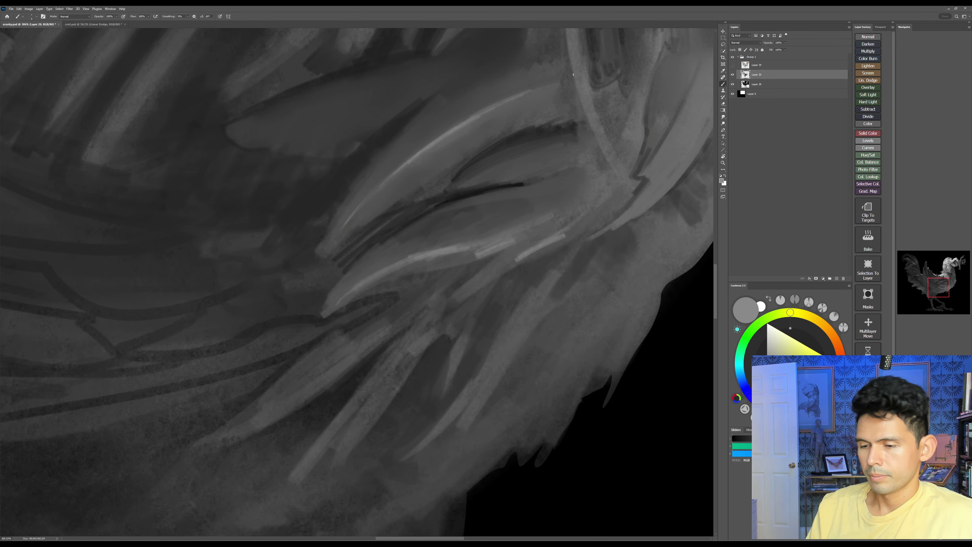
{"action": "left_click_drag", "start_coordinate": [450, 252], "coordinate": [454, 316]}
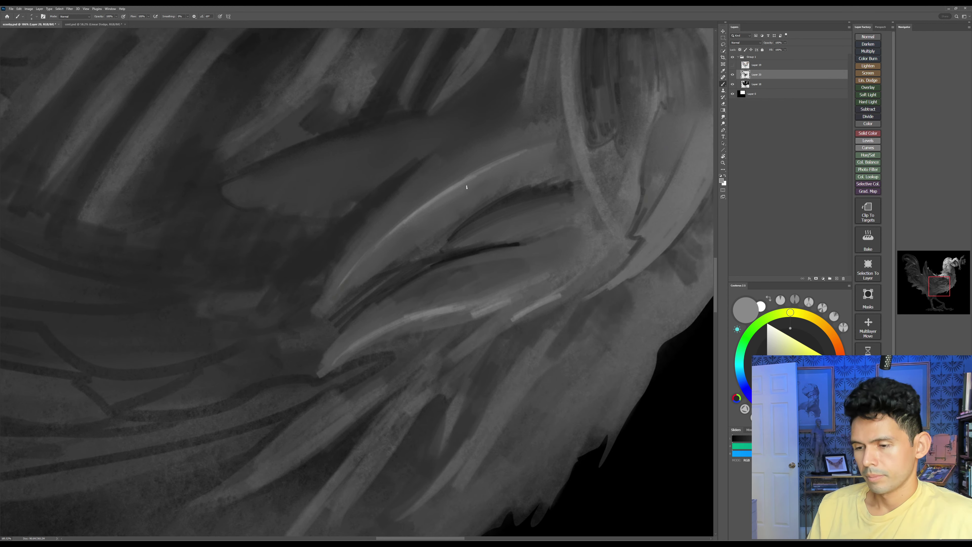
Step: Build up the bright highlight along the upper belly feather's top edge with more light grey strokes
{"action": "left_click_drag", "start_coordinate": [390, 243], "coordinate": [521, 157]}
{"action": "left_click_drag", "start_coordinate": [428, 222], "coordinate": [458, 195]}
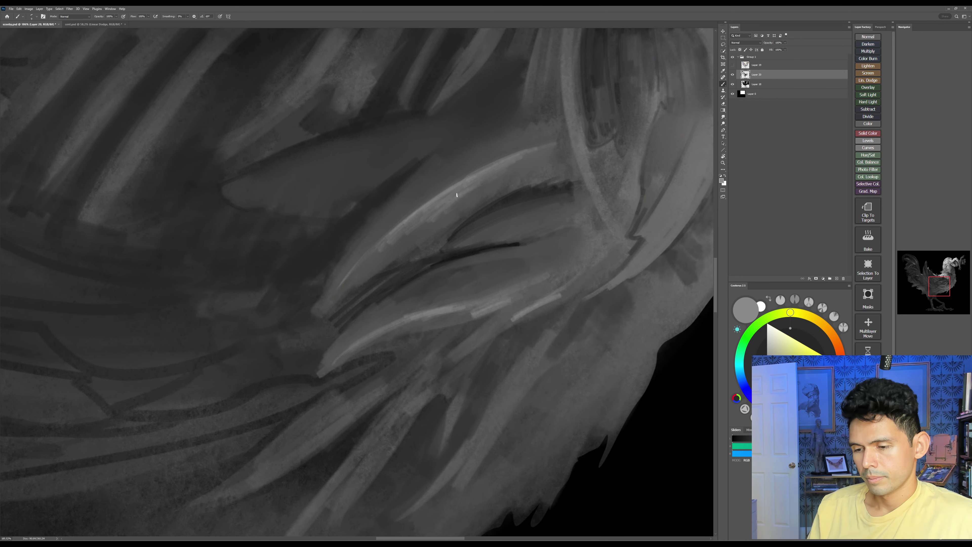
{"action": "left_click_drag", "start_coordinate": [404, 236], "coordinate": [440, 208]}
Step: Sample a dark grey and paint long strokes above the upper belly feather's highlight, from its root towards the tip
{"action": "left_click", "coordinate": [376, 261], "text": "alt"}
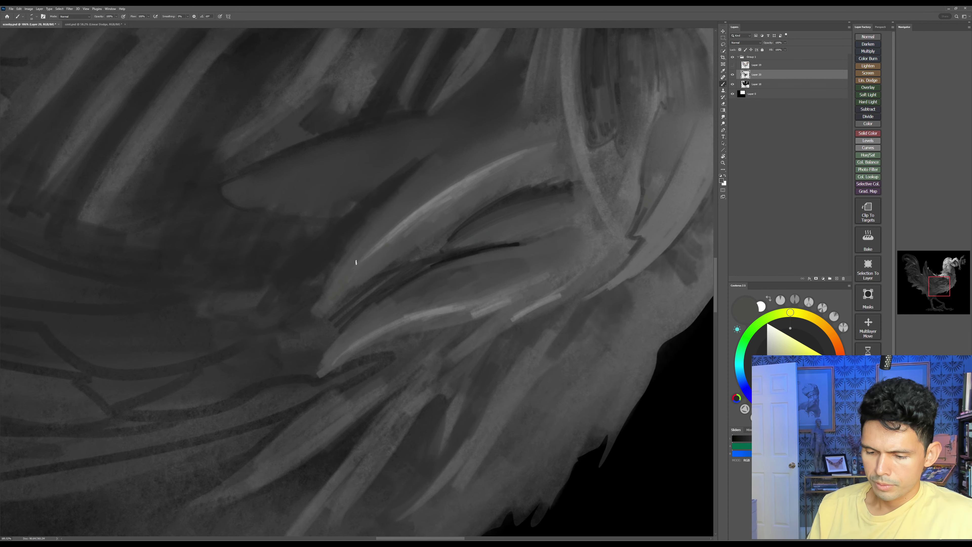
{"action": "left_click", "coordinate": [388, 193], "text": "alt"}
{"action": "left_click_drag", "start_coordinate": [414, 207], "coordinate": [382, 237]}
{"action": "mouse_move", "coordinate": [492, 161]}
{"action": "left_mouse_down"}
{"action": "mouse_move", "coordinate": [430, 196]}
{"action": "mouse_move", "coordinate": [383, 238]}
{"action": "left_mouse_up"}
{"action": "mouse_move", "coordinate": [543, 142]}
{"action": "left_mouse_down"}
{"action": "mouse_move", "coordinate": [443, 185]}
{"action": "mouse_move", "coordinate": [446, 170]}
{"action": "mouse_move", "coordinate": [404, 187]}
{"action": "left_mouse_up"}
{"action": "left_click_drag", "start_coordinate": [513, 123], "coordinate": [366, 227]}
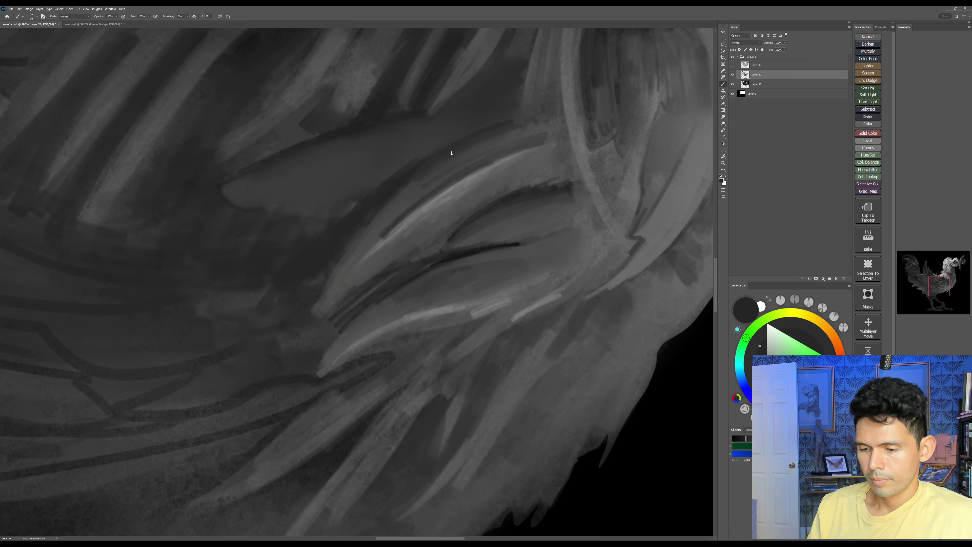
Step: Refine the upper belly feather's outer edge near its tip with a smaller brush and sampled dark greys
{"action": "left_click", "coordinate": [395, 207], "text": "alt"}
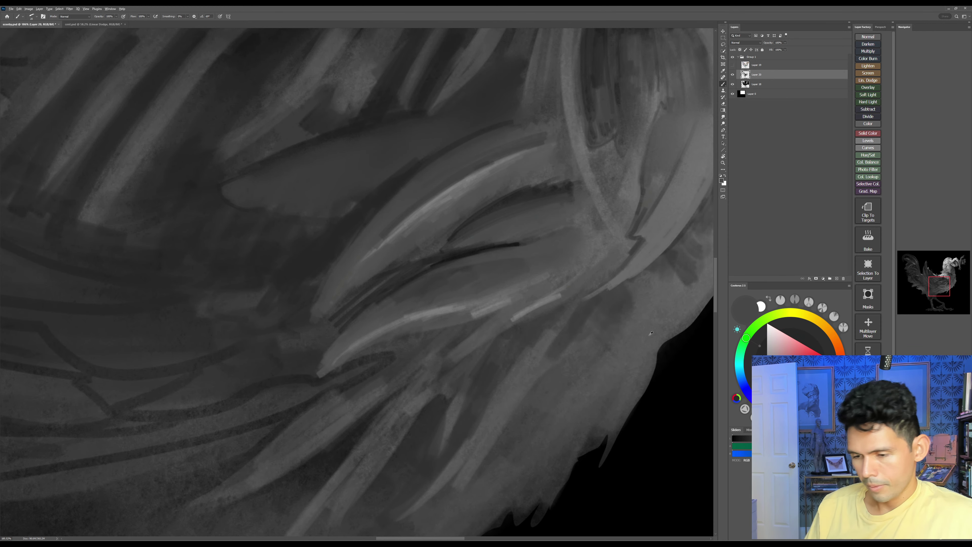
{"action": "left_click", "coordinate": [768, 389]}
{"action": "key", "text": "["}
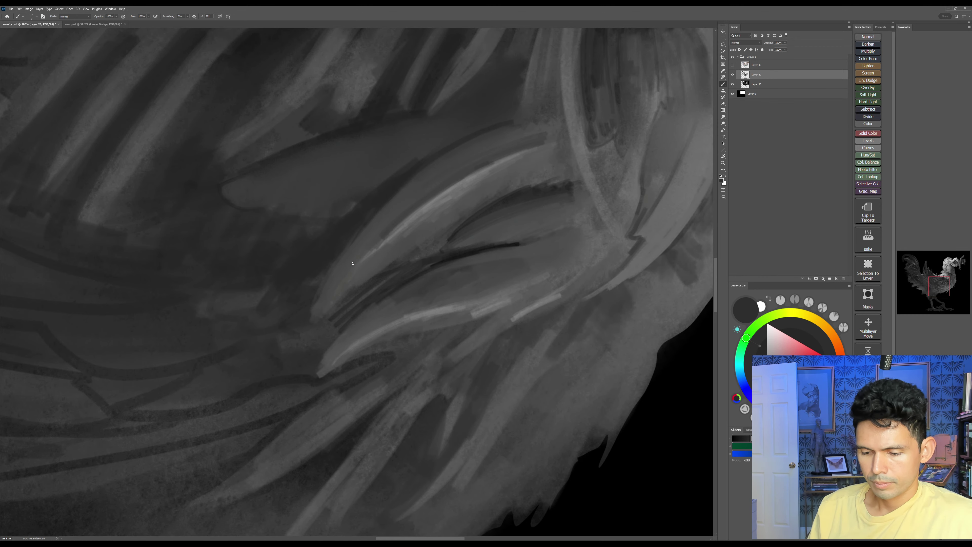
{"action": "left_click_drag", "start_coordinate": [390, 231], "coordinate": [350, 261]}
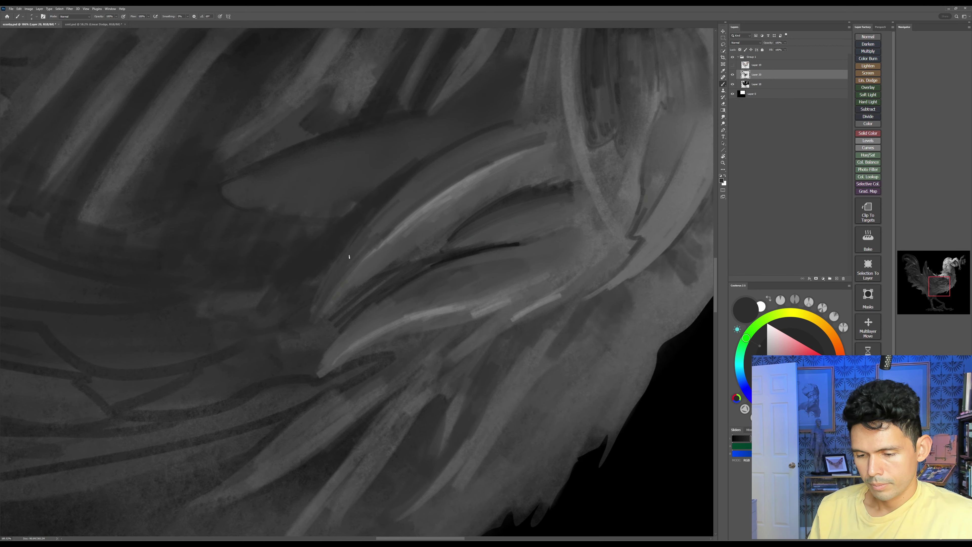
{"action": "left_click_drag", "start_coordinate": [402, 209], "coordinate": [370, 236]}
{"action": "left_click", "coordinate": [414, 185], "text": "alt"}
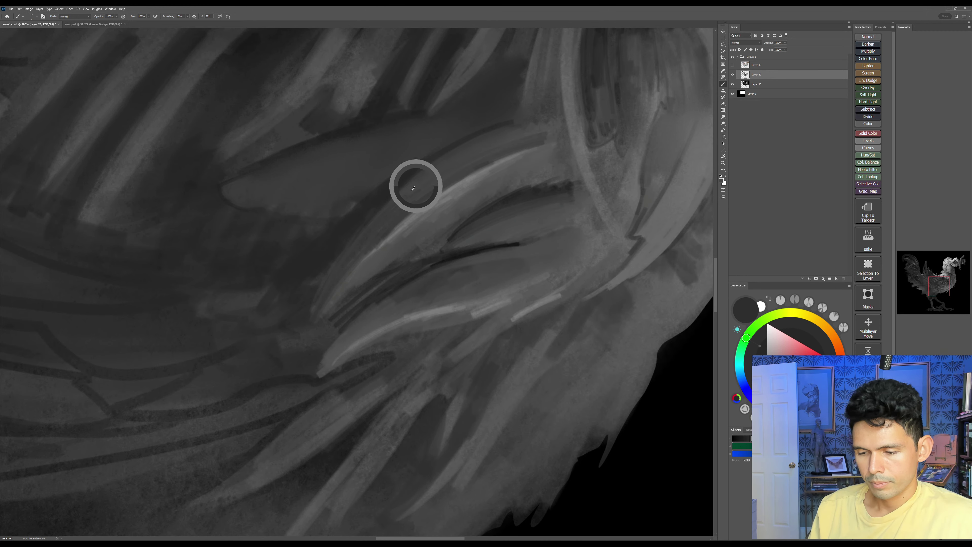
Step: Reset the colour to black and outline the lower tip edge of the wide dark feather above the belly feathers
{"action": "left_click_drag", "start_coordinate": [422, 275], "coordinate": [399, 324]}
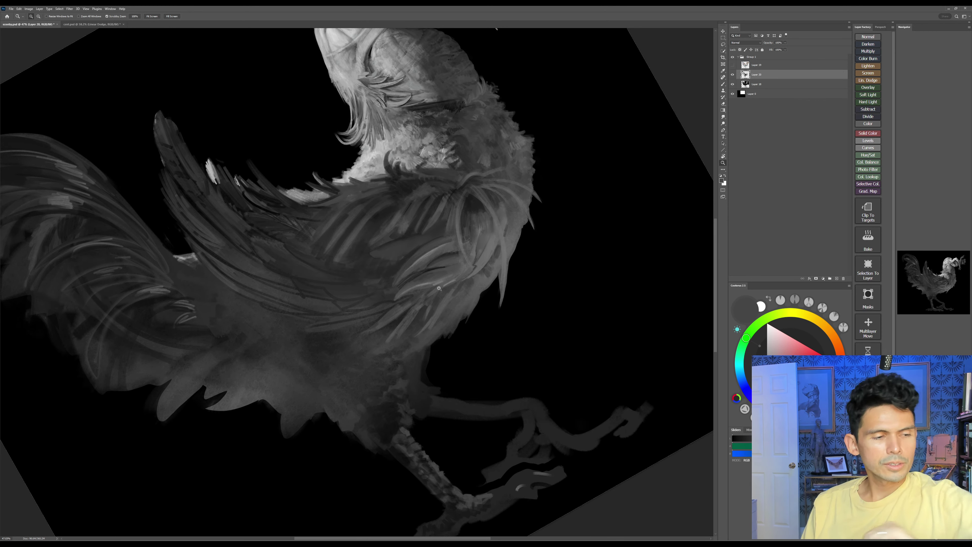
{"action": "key", "text": "Escape"}
{"action": "left_click_drag", "start_coordinate": [436, 341], "coordinate": [495, 341]}
{"action": "key", "text": "d"}
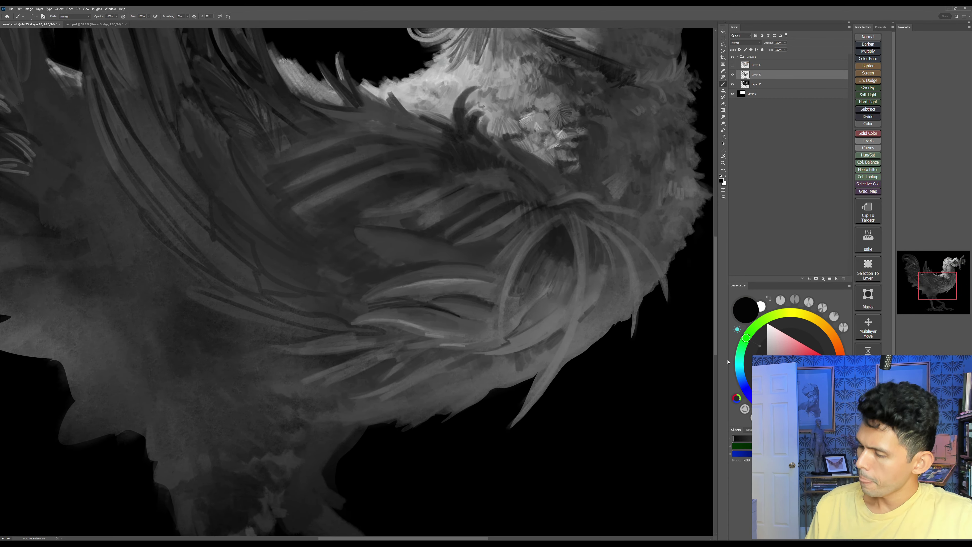
{"action": "key", "text": "r"}
{"action": "mouse_move", "coordinate": [629, 306]}
{"action": "left_mouse_down"}
{"action": "mouse_move", "coordinate": [586, 237]}
{"action": "mouse_move", "coordinate": [637, 319]}
{"action": "left_mouse_up"}
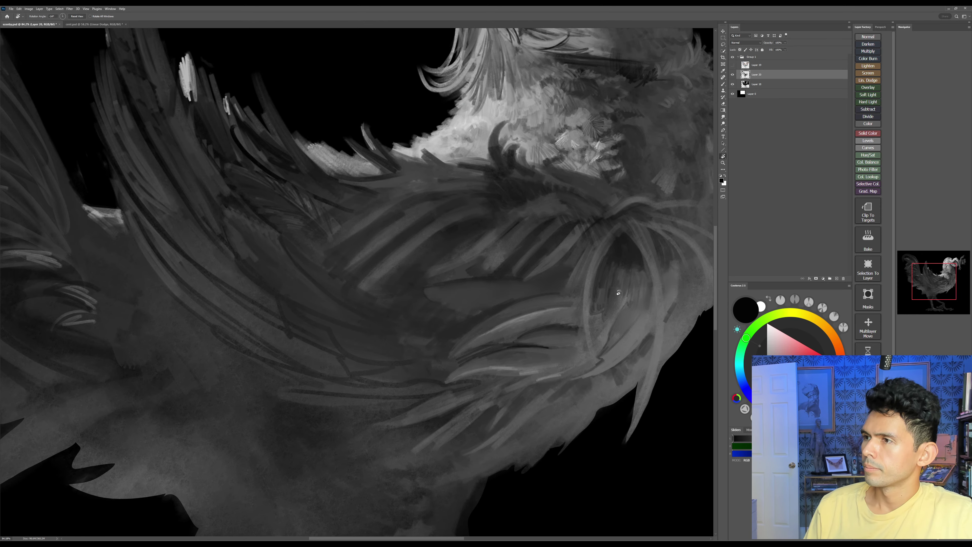
{"action": "key", "text": "Escape"}
{"action": "key", "text": "b"}
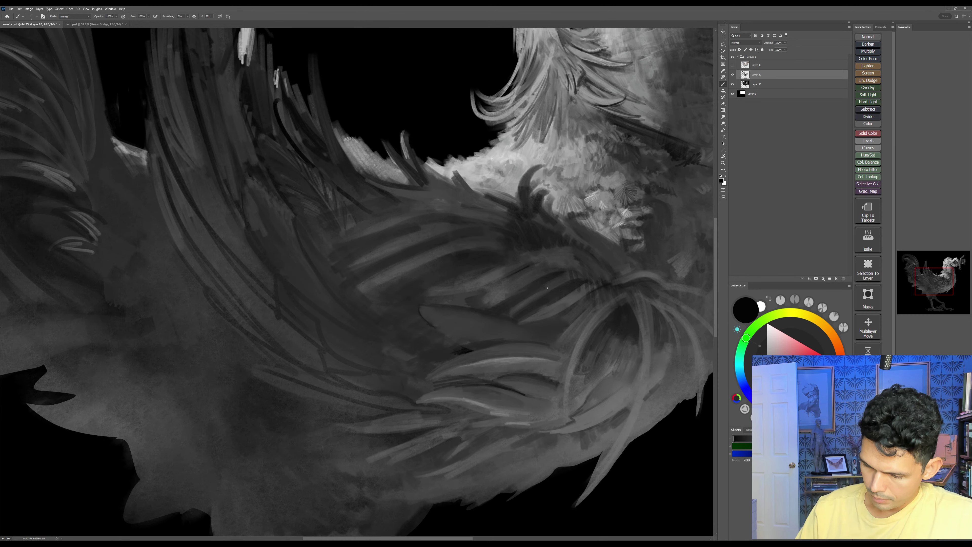
{"action": "key", "text": "bracketright"}
{"action": "key", "text": "bracketright"}
{"action": "left_click_drag", "start_coordinate": [435, 326], "coordinate": [449, 336]}
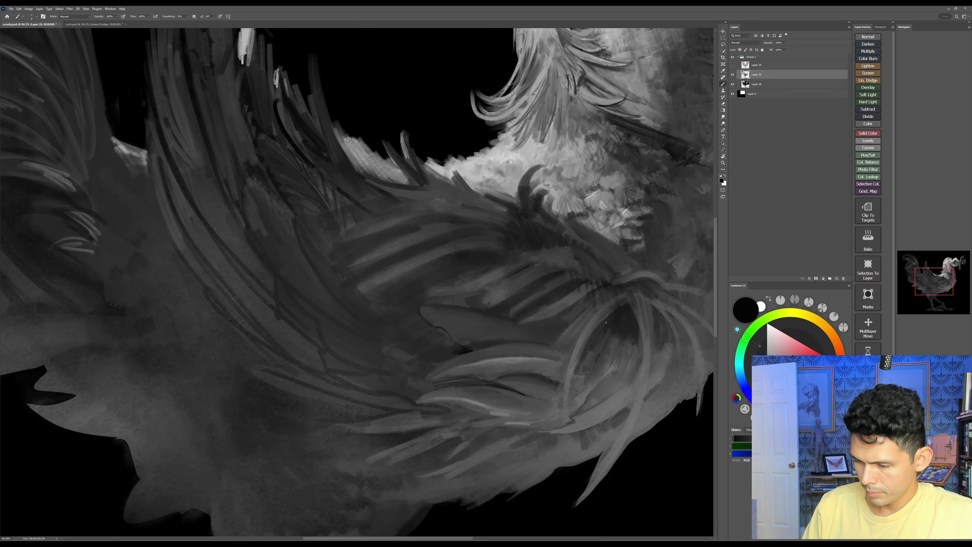
Step: Outline pointed feather tips in thin black lines on the lower wing, behind the wide dark feather
{"action": "key", "text": "r"}
{"action": "left_click_drag", "start_coordinate": [617, 294], "coordinate": [623, 146]}
{"action": "key", "text": "space"}
{"action": "left_click_drag", "start_coordinate": [517, 311], "coordinate": [554, 334]}
{"action": "key", "text": "r"}
{"action": "left_click_drag", "start_coordinate": [629, 293], "coordinate": [629, 209]}
{"action": "key", "text": "space"}
{"action": "left_click_drag", "start_coordinate": [589, 287], "coordinate": [615, 329]}
{"action": "key", "text": "b"}
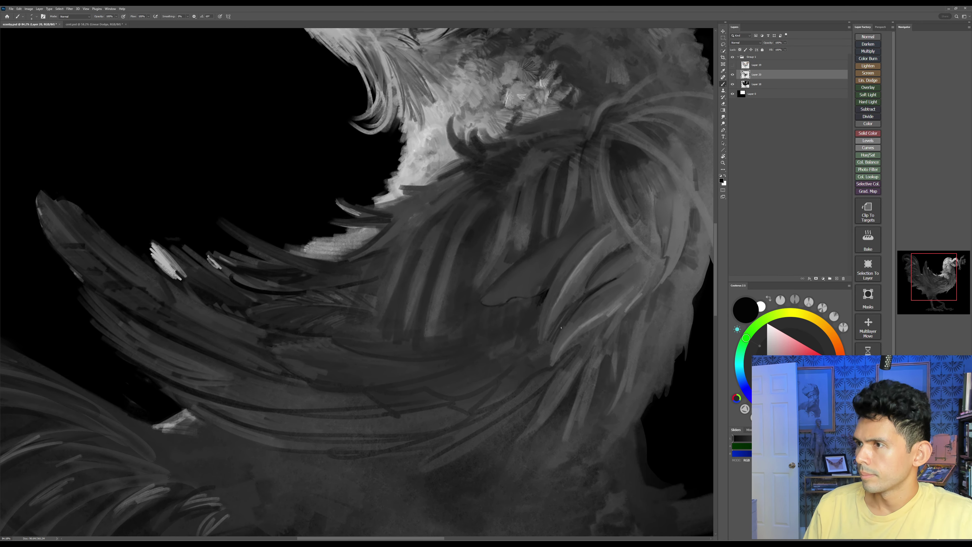
{"action": "key", "text": "Escape"}
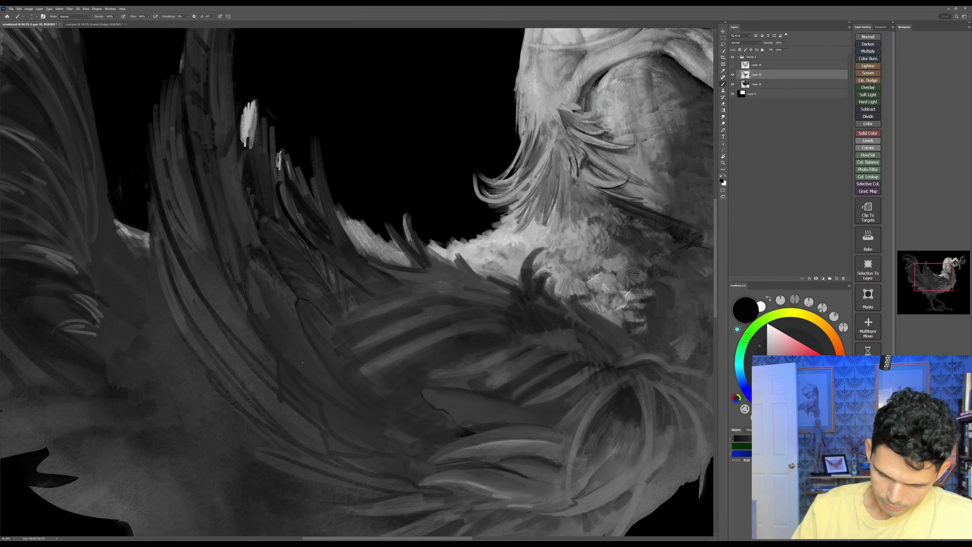
{"action": "mouse_move", "coordinate": [288, 364]}
{"action": "left_mouse_down"}
{"action": "mouse_move", "coordinate": [362, 412]}
{"action": "mouse_move", "coordinate": [279, 380]}
{"action": "mouse_move", "coordinate": [281, 400]}
{"action": "left_mouse_up"}
{"action": "left_click_drag", "start_coordinate": [294, 413], "coordinate": [322, 435]}
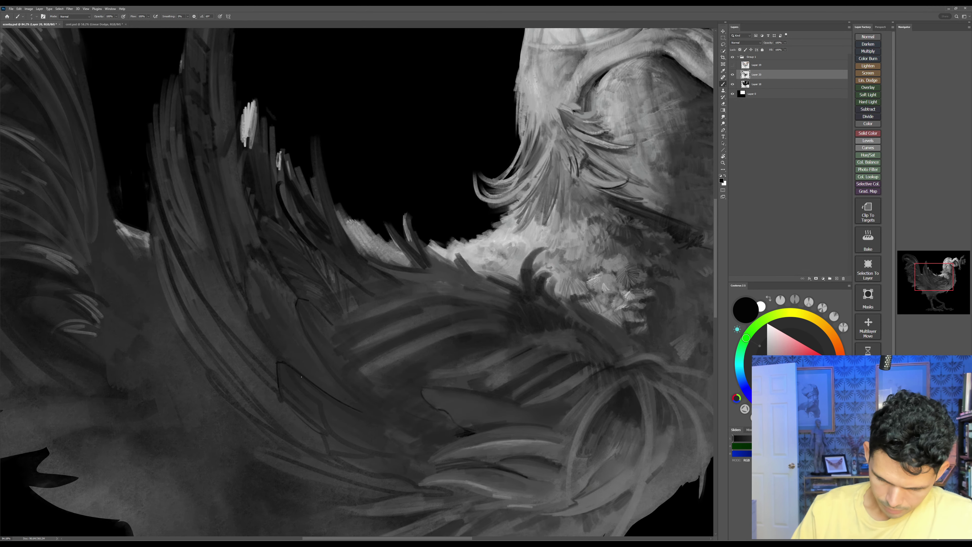
{"action": "left_click_drag", "start_coordinate": [308, 391], "coordinate": [342, 443]}
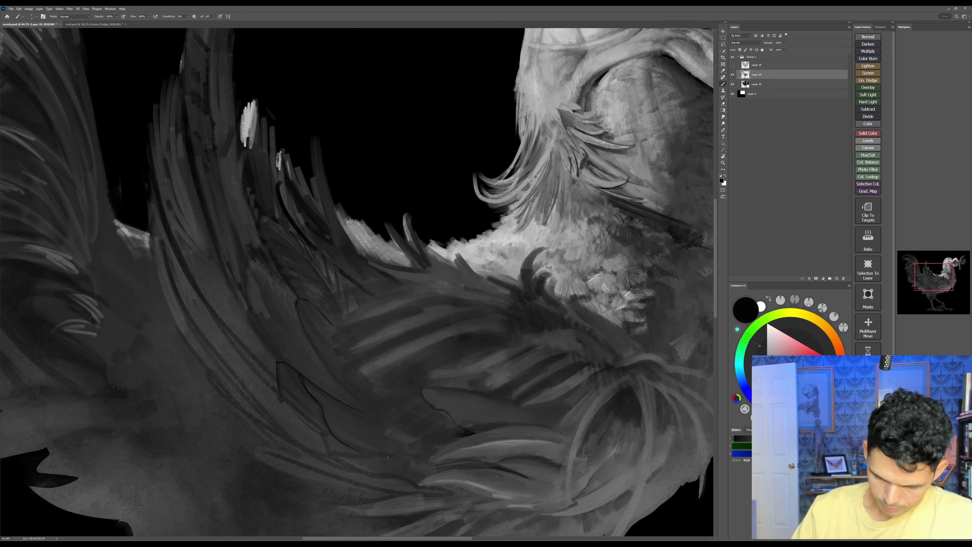
Step: Draw thin black contour lines along the long curved feather in the middle of the wing
{"action": "key", "text": "r"}
{"action": "mouse_move", "coordinate": [534, 346]}
{"action": "left_mouse_down"}
{"action": "mouse_move", "coordinate": [588, 298]}
{"action": "mouse_move", "coordinate": [540, 182]}
{"action": "left_mouse_up"}
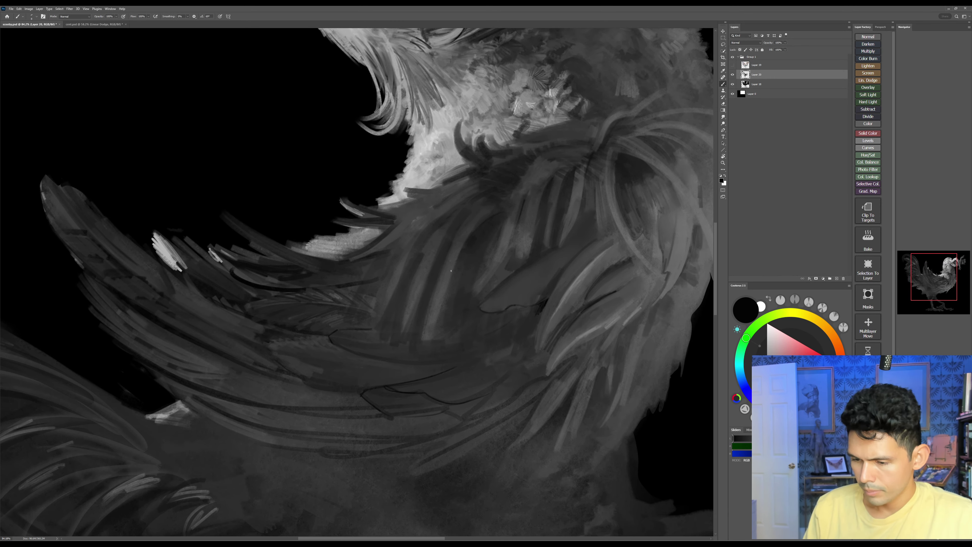
{"action": "left_click_drag", "start_coordinate": [454, 271], "coordinate": [438, 355]}
{"action": "left_click_drag", "start_coordinate": [436, 286], "coordinate": [439, 368]}
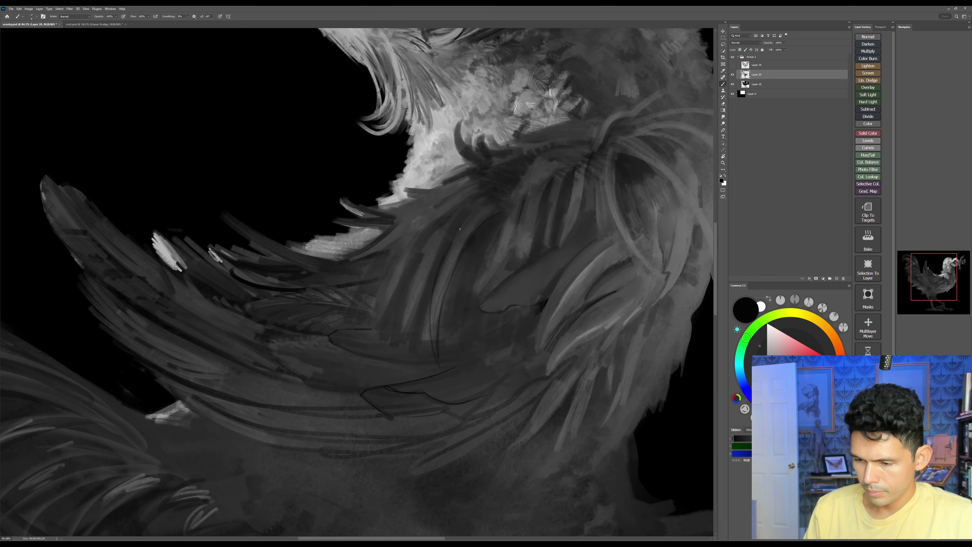
{"action": "left_click_drag", "start_coordinate": [484, 204], "coordinate": [444, 248]}
Step: Deepen the shadow at the long curved wing feather's upper end with a larger brush, and save the document
{"action": "key", "text": "bracketright"}
{"action": "key", "text": "bracketright"}
{"action": "key", "text": "bracketright"}
{"action": "key", "text": "bracketright"}
{"action": "left_click_drag", "start_coordinate": [497, 208], "coordinate": [471, 229]}
{"action": "mouse_move", "coordinate": [496, 205]}
{"action": "left_mouse_down"}
{"action": "mouse_move", "coordinate": [456, 234]}
{"action": "mouse_move", "coordinate": [447, 265]}
{"action": "mouse_move", "coordinate": [460, 243]}
{"action": "mouse_move", "coordinate": [446, 257]}
{"action": "left_mouse_up"}
{"action": "left_click", "coordinate": [459, 245], "text": "alt"}
{"action": "key", "text": "Escape"}
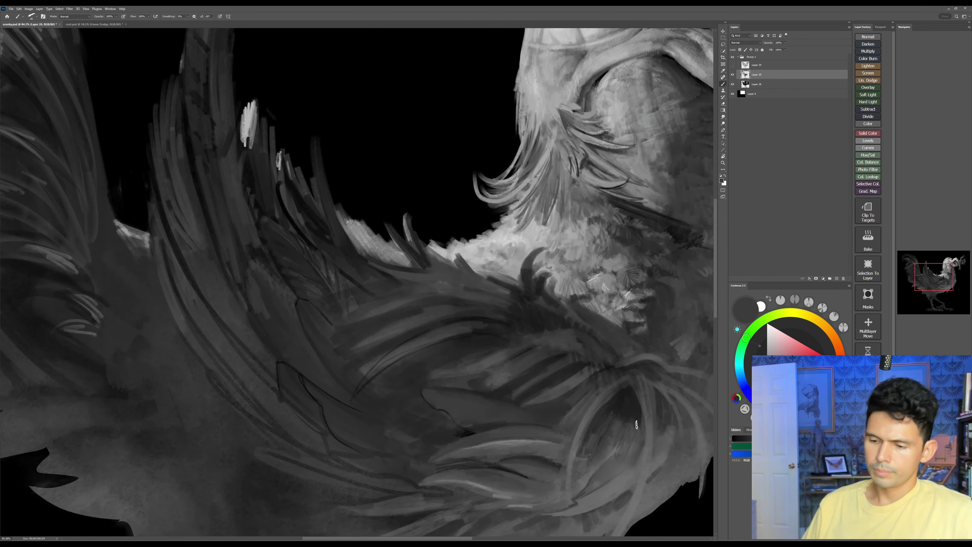
{"action": "left_click_drag", "start_coordinate": [632, 459], "coordinate": [604, 435]}
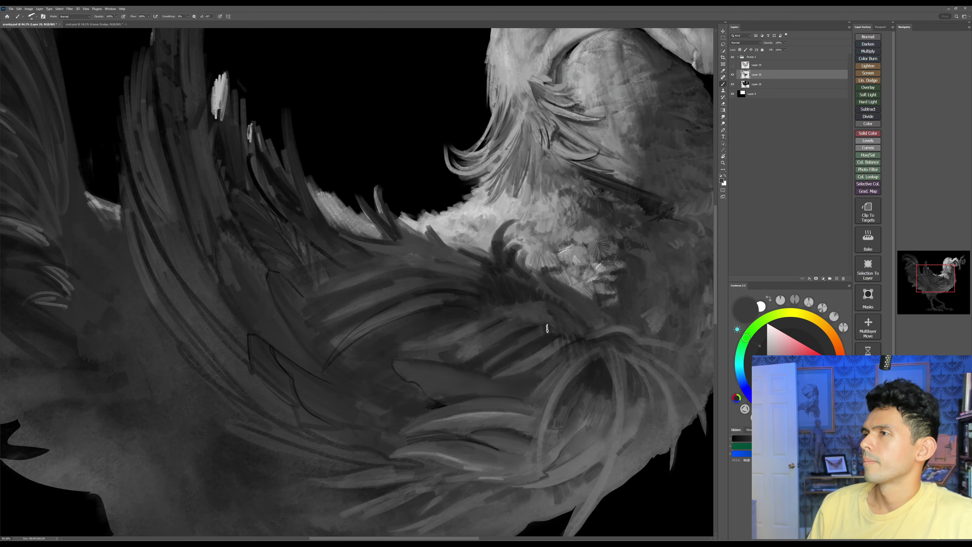
{"action": "key", "text": "ctrl+s"}
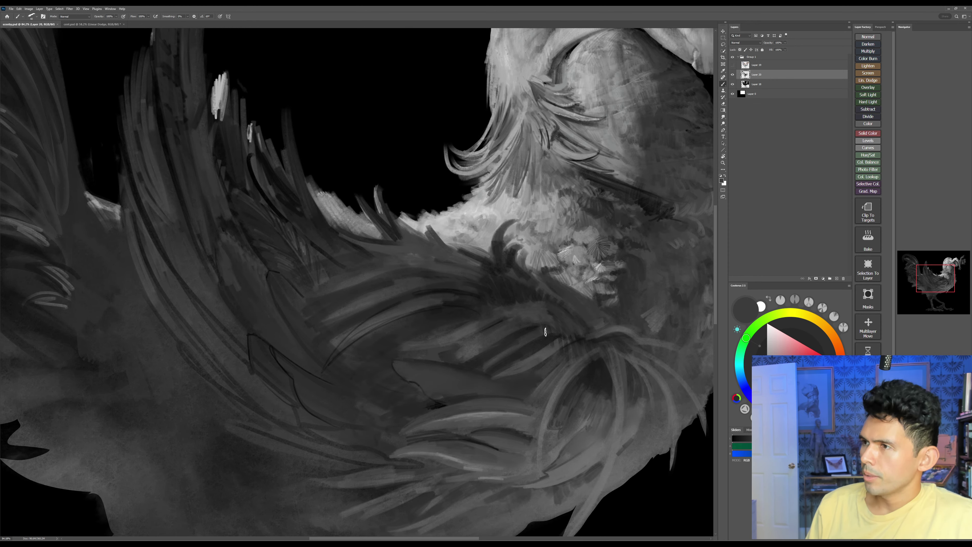
Step: Sample a dark grey and shade the wide feather's surface just above the upper belly feather
{"action": "left_click_drag", "start_coordinate": [531, 342], "coordinate": [565, 306]}
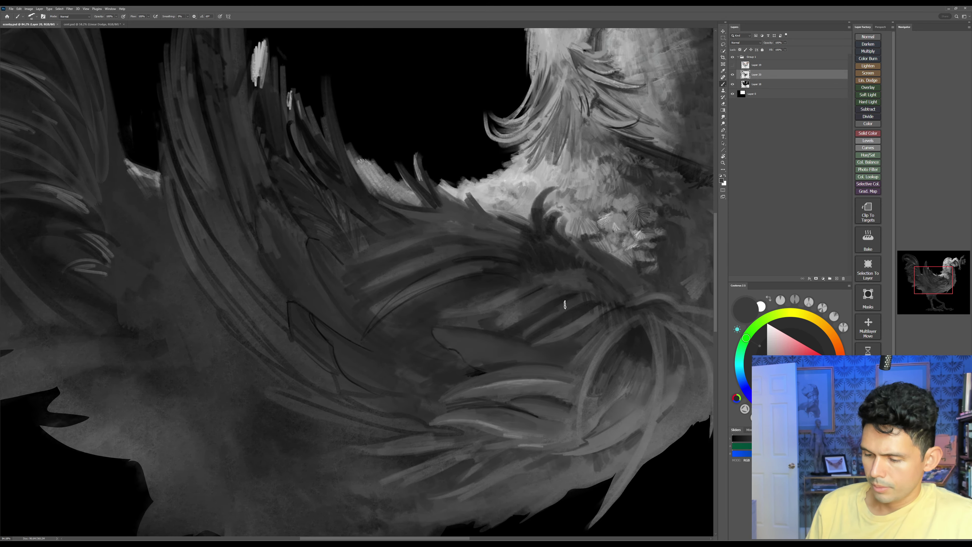
{"action": "left_click", "coordinate": [500, 367], "text": "alt"}
{"action": "left_click_drag", "start_coordinate": [498, 358], "coordinate": [530, 356]}
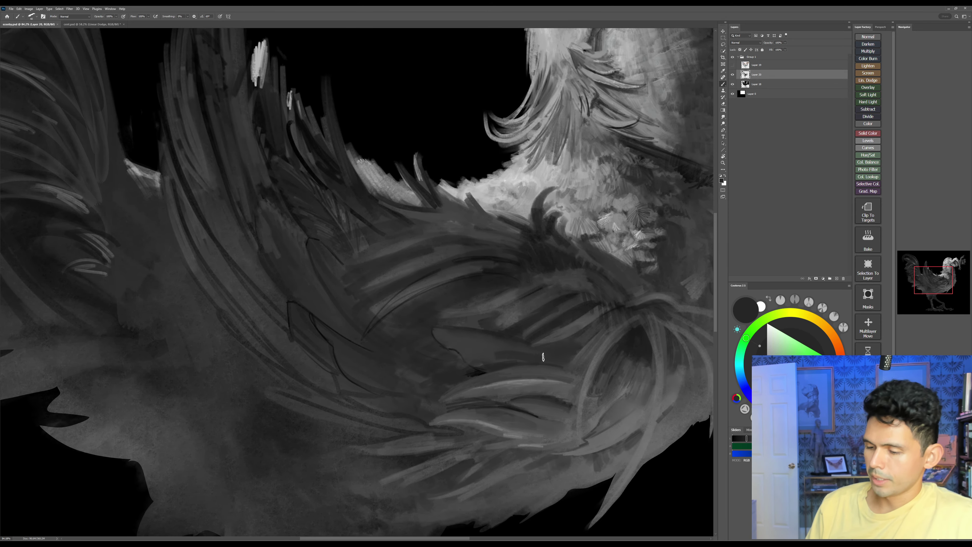
{"action": "key", "text": "r"}
{"action": "mouse_move", "coordinate": [576, 312]}
{"action": "left_mouse_down"}
{"action": "mouse_move", "coordinate": [582, 284]}
{"action": "mouse_move", "coordinate": [538, 213]}
{"action": "left_mouse_up"}
{"action": "key", "text": "b"}
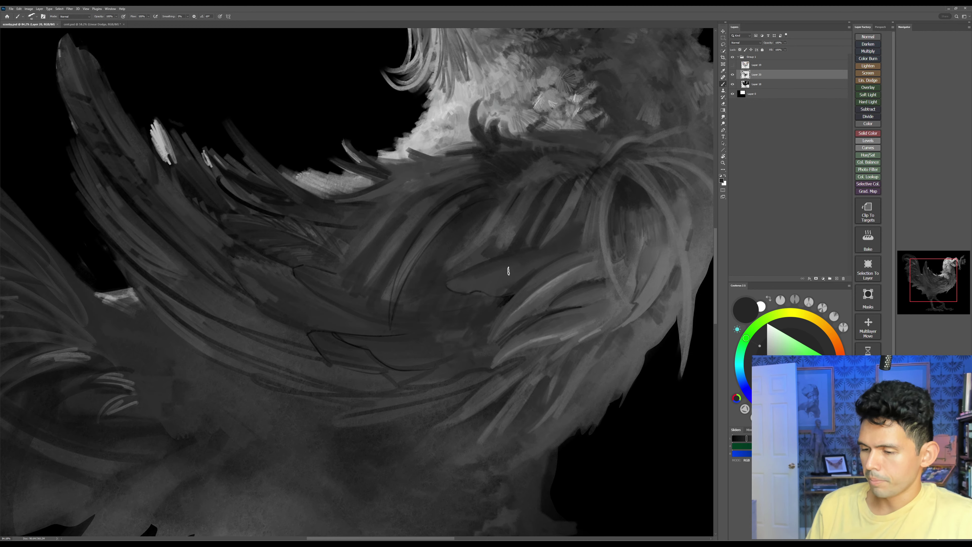
Step: Touch up the wide feather with sampled mid and dark greys, darkening the area near its root
{"action": "left_click", "coordinate": [497, 283], "text": "alt"}
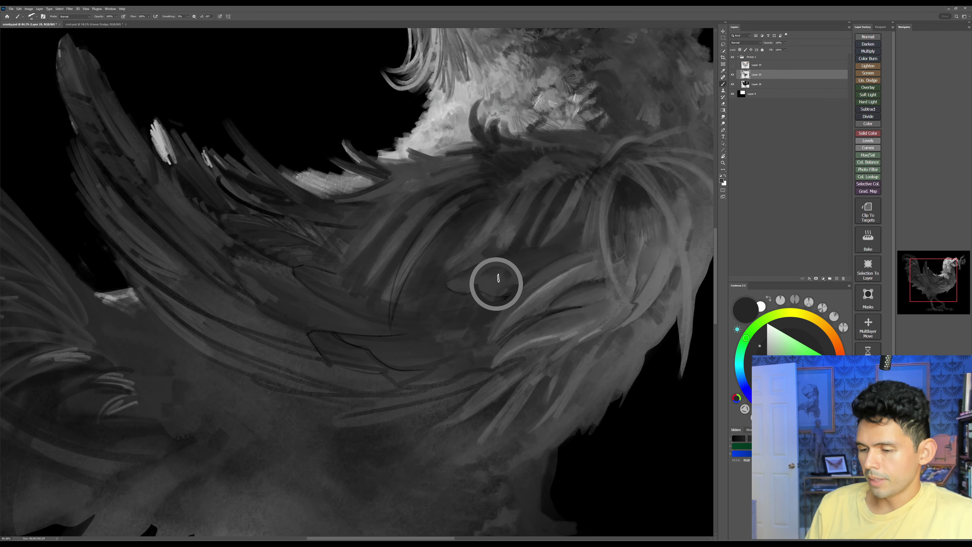
{"action": "mouse_move", "coordinate": [530, 268]}
{"action": "left_mouse_down"}
{"action": "mouse_move", "coordinate": [504, 267]}
{"action": "mouse_move", "coordinate": [507, 283]}
{"action": "left_mouse_up"}
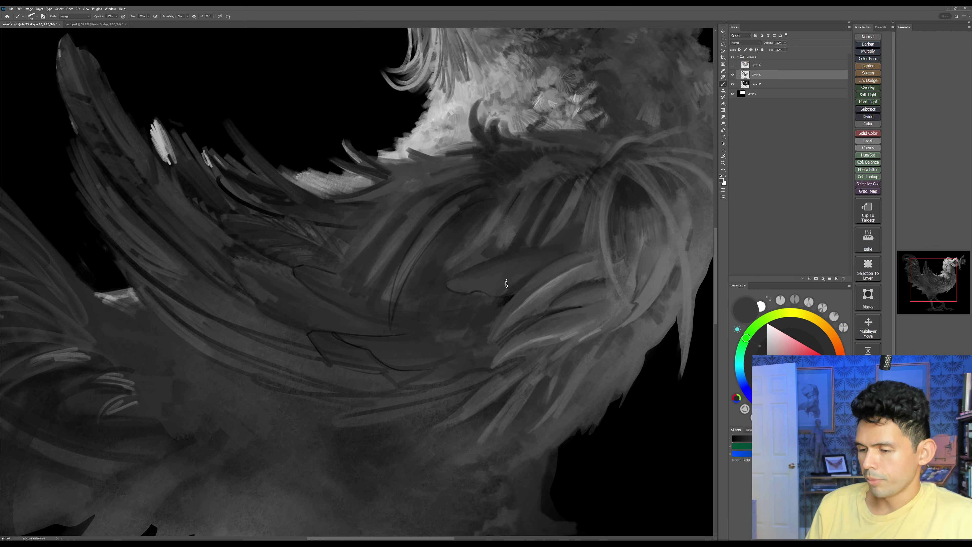
{"action": "left_click", "coordinate": [496, 284], "text": "alt"}
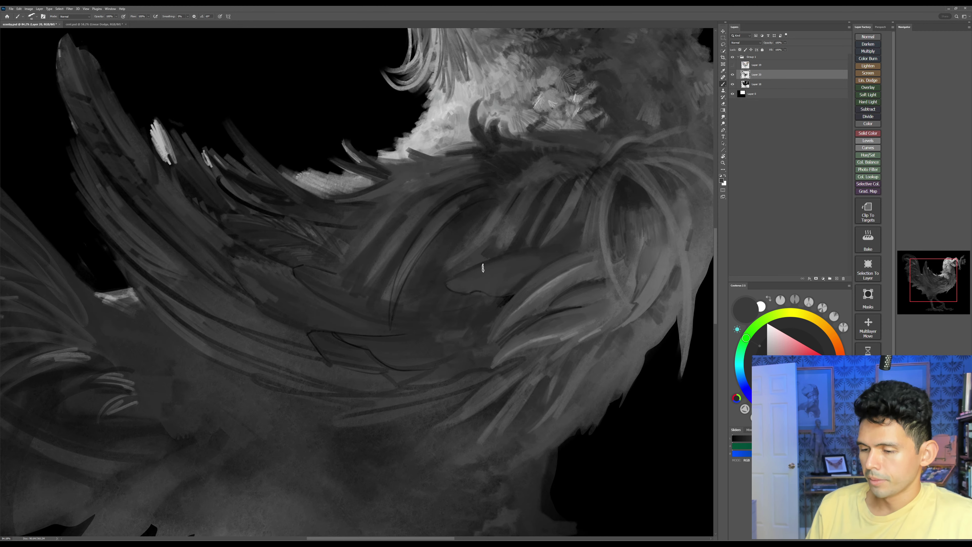
{"action": "left_click", "coordinate": [518, 281], "text": "alt"}
{"action": "key", "text": "["}
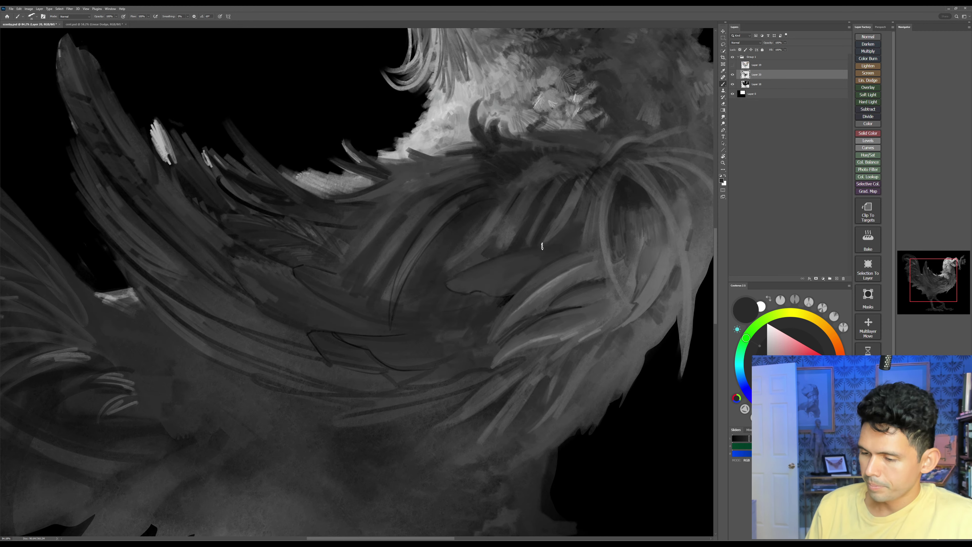
{"action": "left_click", "coordinate": [509, 300], "text": "alt"}
{"action": "key", "text": "["}
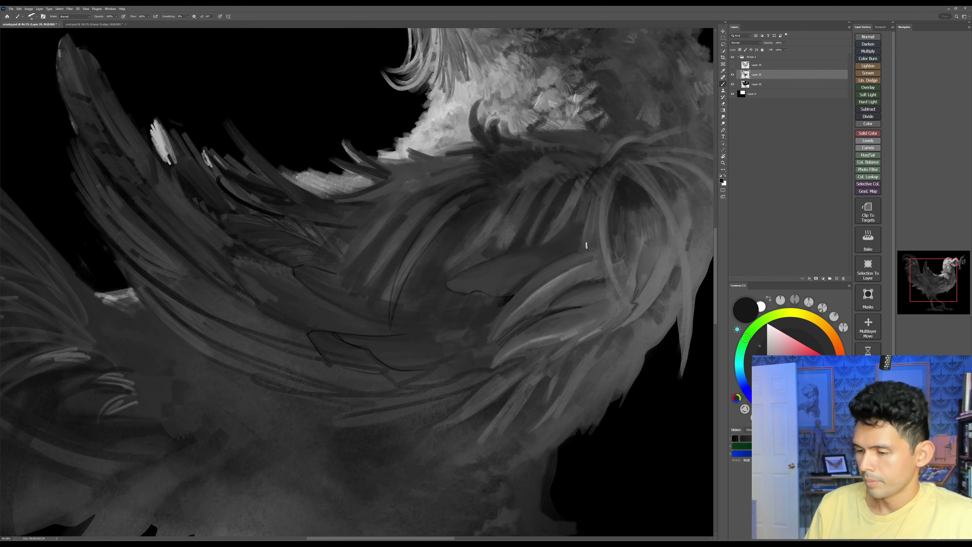
{"action": "mouse_move", "coordinate": [572, 244]}
{"action": "left_mouse_down"}
{"action": "mouse_move", "coordinate": [509, 257]}
{"action": "mouse_move", "coordinate": [562, 254]}
{"action": "mouse_move", "coordinate": [585, 354]}
{"action": "mouse_move", "coordinate": [578, 315]}
{"action": "left_mouse_up"}
Step: Sample a mid grey and extend the feather above the wide dark feather into a curved tip overlapping it
{"action": "left_click", "coordinate": [547, 295], "text": "alt"}
{"action": "key", "text": "["}
{"action": "key", "text": "["}
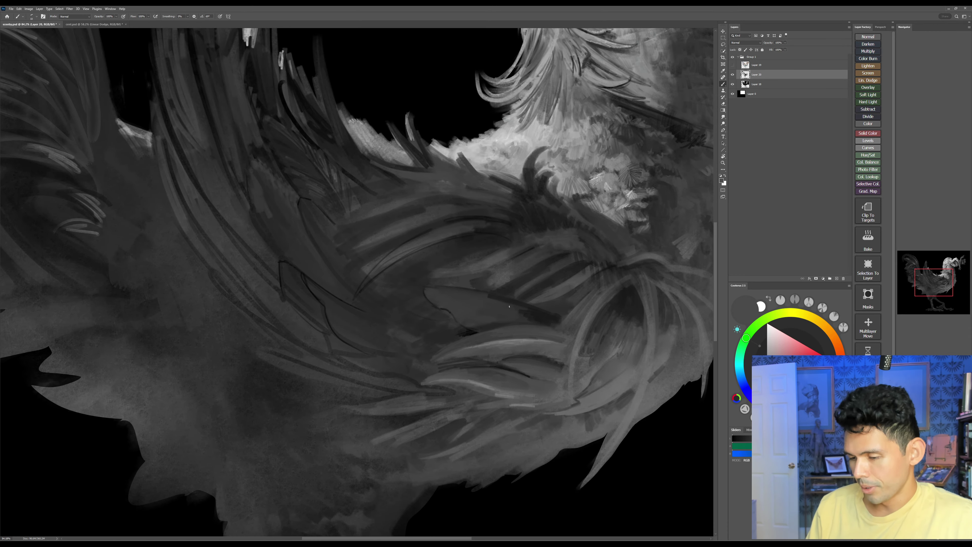
{"action": "mouse_move", "coordinate": [510, 307]}
{"action": "left_mouse_down"}
{"action": "mouse_move", "coordinate": [569, 288]}
{"action": "mouse_move", "coordinate": [507, 308]}
{"action": "mouse_move", "coordinate": [497, 324]}
{"action": "left_mouse_up"}
{"action": "key", "text": "]"}
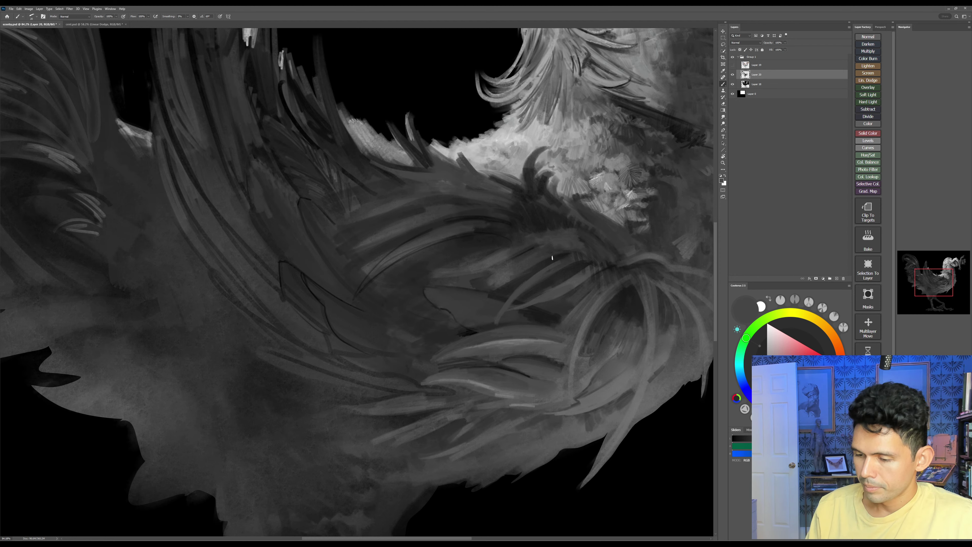
Step: Sample a grey from the neighbouring higher feather and lengthen its tip across the wide feather with a larger brush
{"action": "left_click", "coordinate": [479, 276], "text": "alt"}
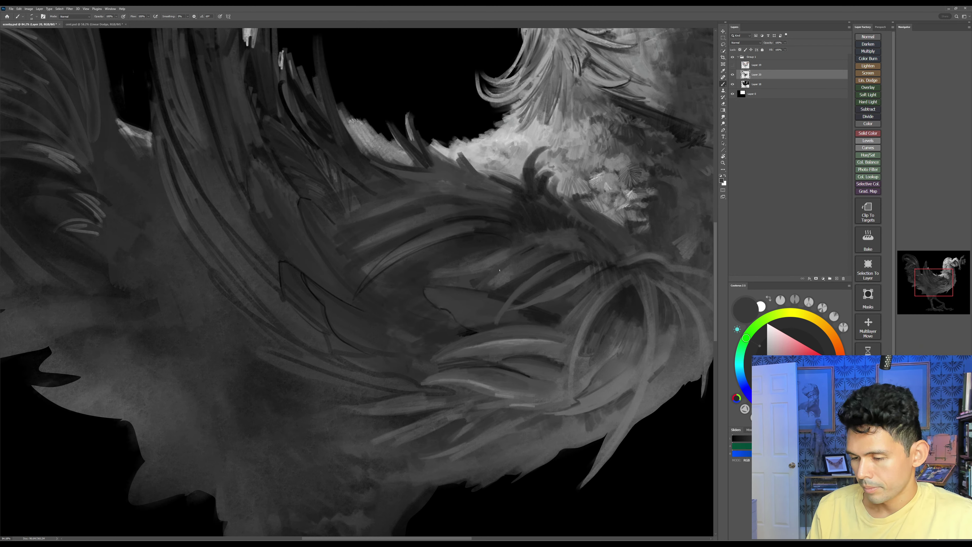
{"action": "left_click", "coordinate": [500, 280], "text": "alt"}
{"action": "key", "text": "bracketright"}
{"action": "left_click_drag", "start_coordinate": [493, 285], "coordinate": [464, 298]}
{"action": "mouse_move", "coordinate": [481, 293]}
{"action": "left_mouse_down"}
{"action": "mouse_move", "coordinate": [458, 303]}
{"action": "mouse_move", "coordinate": [473, 299]}
{"action": "left_mouse_up"}
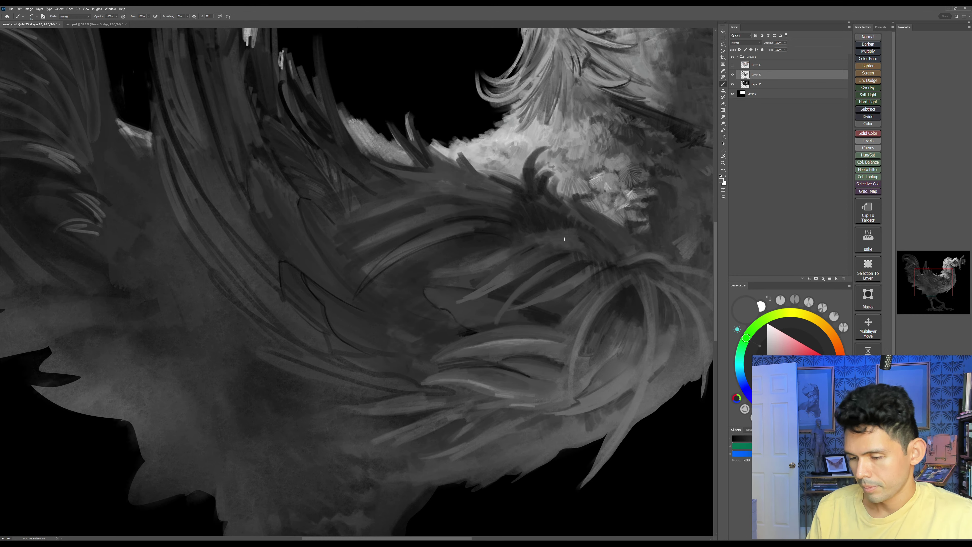
Step: Paint a long, thin light strand across the wide feather's tip, and sample a darker grey beneath the overlapping feathers
{"action": "left_click_drag", "start_coordinate": [675, 352], "coordinate": [664, 337]}
{"action": "left_click_drag", "start_coordinate": [473, 272], "coordinate": [396, 298]}
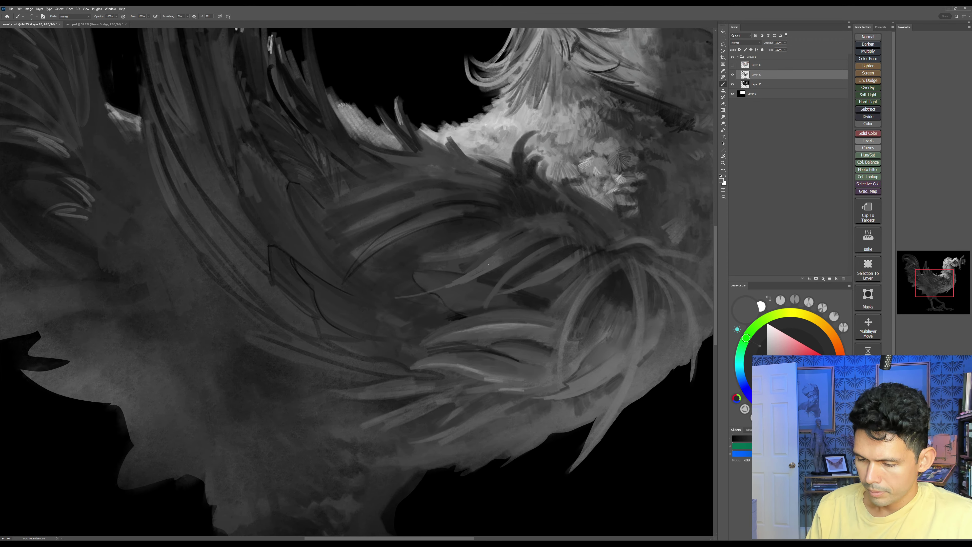
{"action": "left_click_drag", "start_coordinate": [576, 262], "coordinate": [528, 287]}
{"action": "left_click", "coordinate": [485, 327], "text": "alt"}
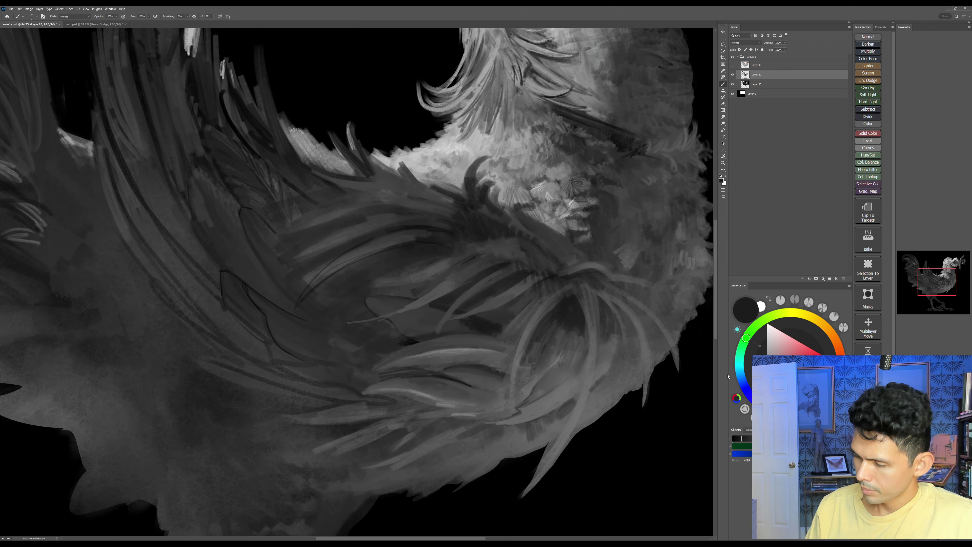
Step: Shade beneath the overlapping feathers with sampled dark greys and save the painting
{"action": "left_click_drag", "start_coordinate": [767, 396], "coordinate": [767, 402]}
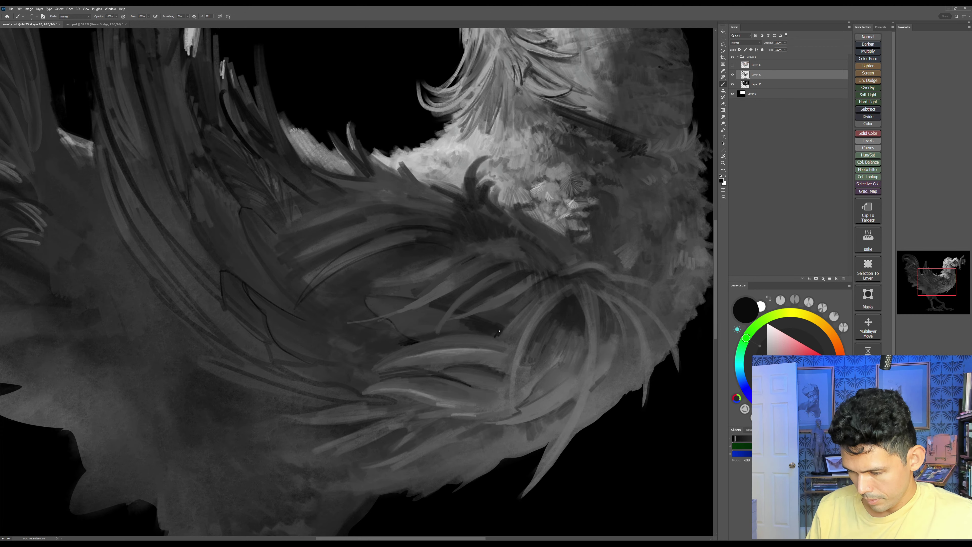
{"action": "left_click", "coordinate": [498, 337], "text": "alt"}
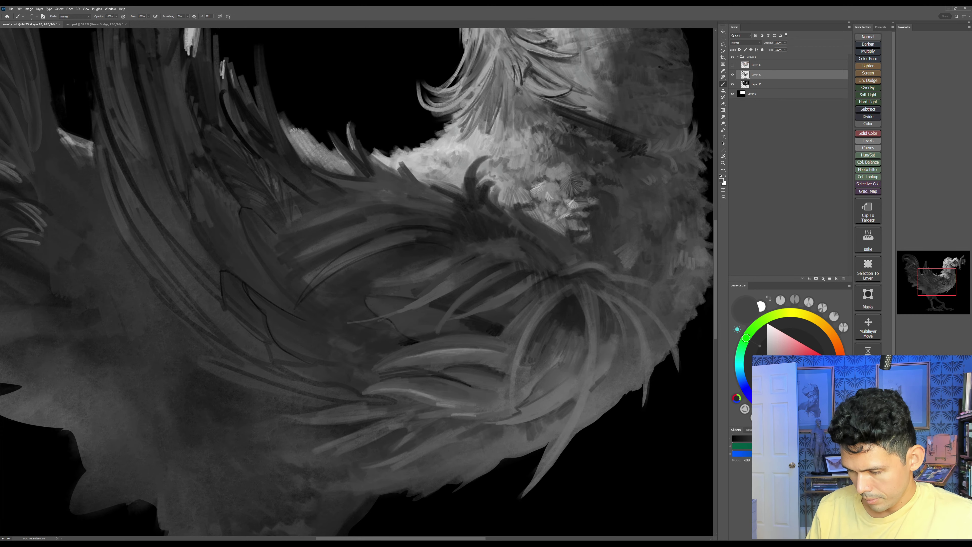
{"action": "left_click", "coordinate": [500, 338], "text": "alt"}
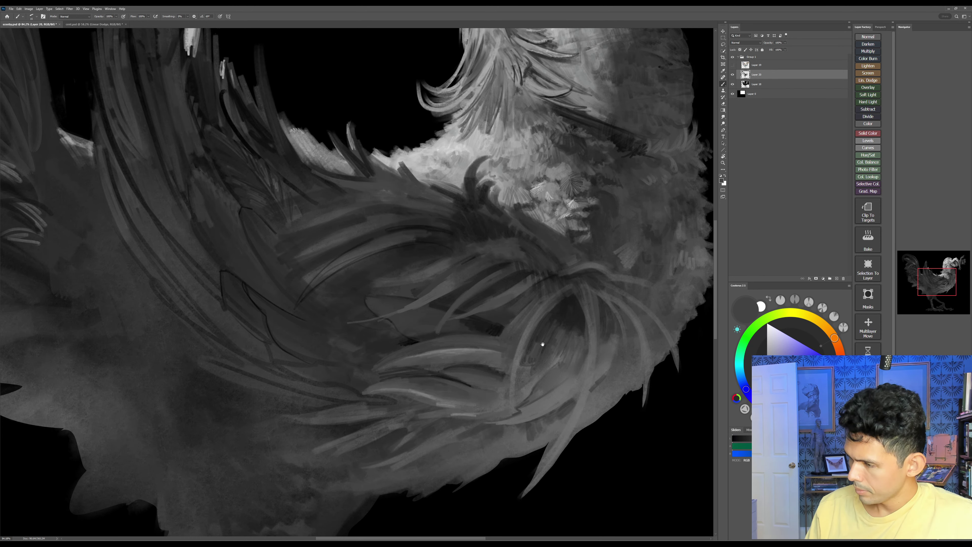
{"action": "left_click_drag", "start_coordinate": [543, 344], "coordinate": [531, 338]}
{"action": "key", "text": "ctrl+s"}
{"action": "mouse_move", "coordinate": [572, 308]}
{"action": "left_mouse_down"}
{"action": "mouse_move", "coordinate": [566, 329]}
{"action": "mouse_move", "coordinate": [582, 330]}
{"action": "left_mouse_up"}
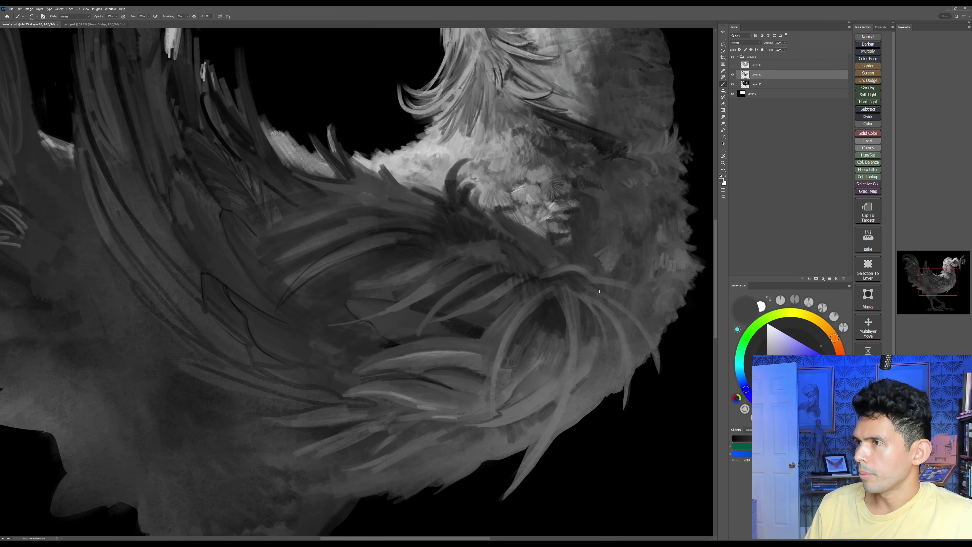
Step: Sample greys around the gap beneath the overlapping feathers and deepen its shadow with a larger brush
{"action": "left_click", "coordinate": [445, 327], "text": "alt"}
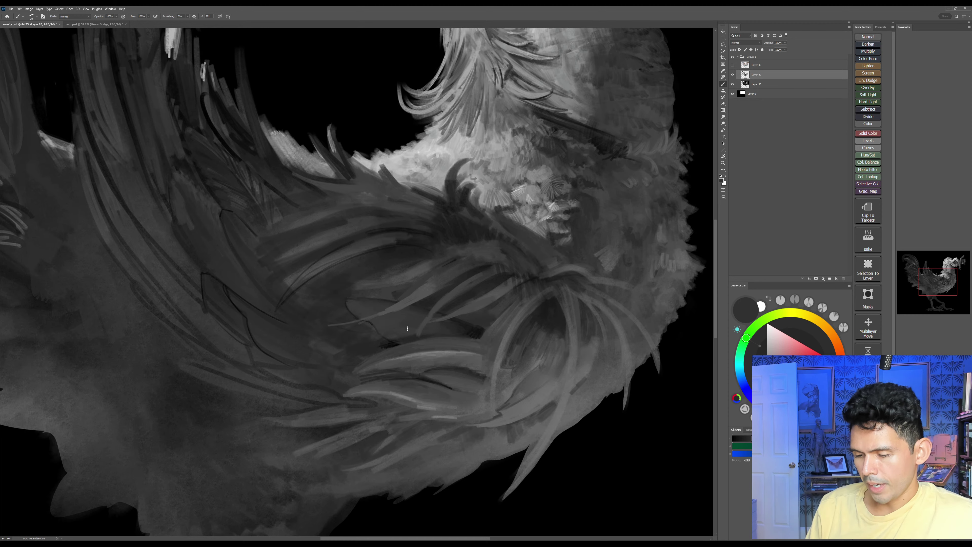
{"action": "key", "text": "r"}
{"action": "left_click_drag", "start_coordinate": [510, 271], "coordinate": [485, 200]}
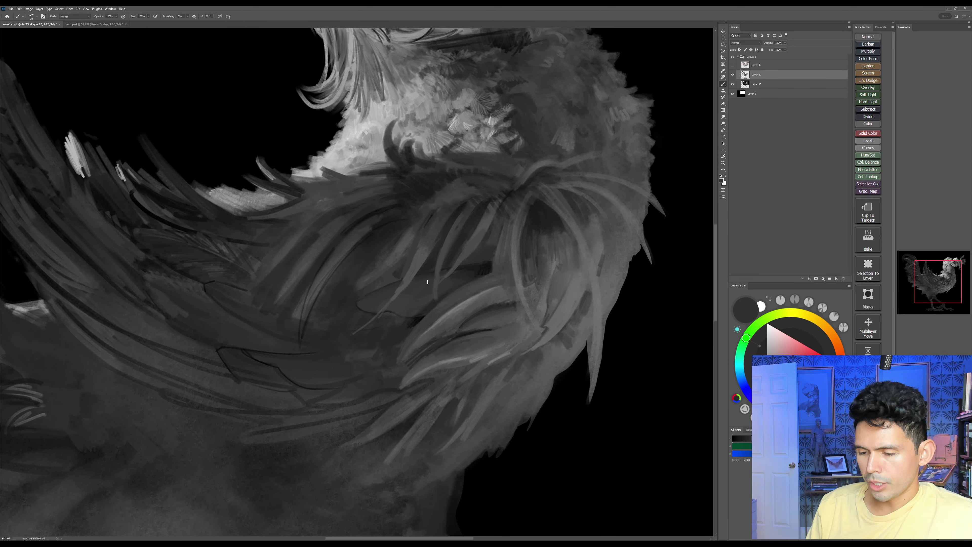
{"action": "left_click", "coordinate": [448, 284], "text": "alt"}
{"action": "mouse_move", "coordinate": [488, 270]}
{"action": "left_mouse_down"}
{"action": "mouse_move", "coordinate": [460, 276]}
{"action": "mouse_move", "coordinate": [489, 268]}
{"action": "mouse_move", "coordinate": [581, 366]}
{"action": "mouse_move", "coordinate": [585, 338]}
{"action": "left_mouse_up"}
{"action": "key", "text": "r"}
{"action": "key", "text": "space"}
{"action": "left_click", "coordinate": [484, 301], "text": "alt"}
{"action": "key", "text": "bracketright"}
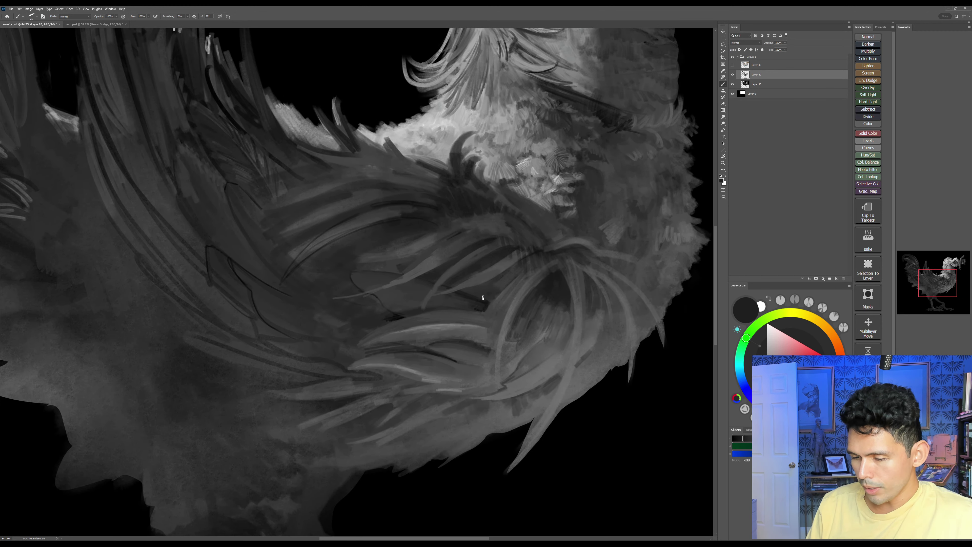
{"action": "mouse_move", "coordinate": [504, 271]}
{"action": "left_mouse_down"}
{"action": "mouse_move", "coordinate": [496, 280]}
{"action": "mouse_move", "coordinate": [515, 274]}
{"action": "mouse_move", "coordinate": [505, 279]}
{"action": "left_mouse_up"}
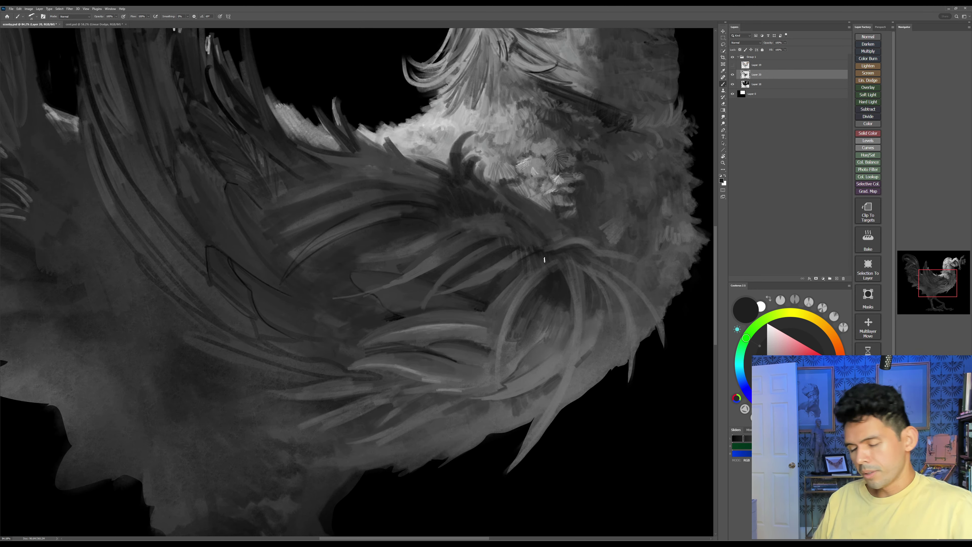
Step: Paint a thin, dark curved strand down from the shadowed gap toward the root of the pale feathers, discarding a first attempt
{"action": "left_click", "coordinate": [400, 316], "text": "alt"}
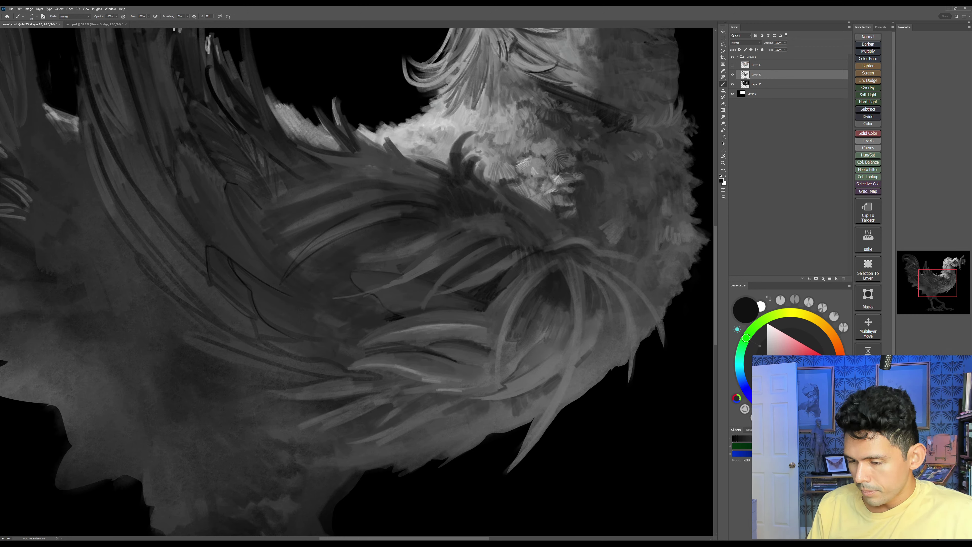
{"action": "left_click_drag", "start_coordinate": [612, 368], "coordinate": [651, 371]}
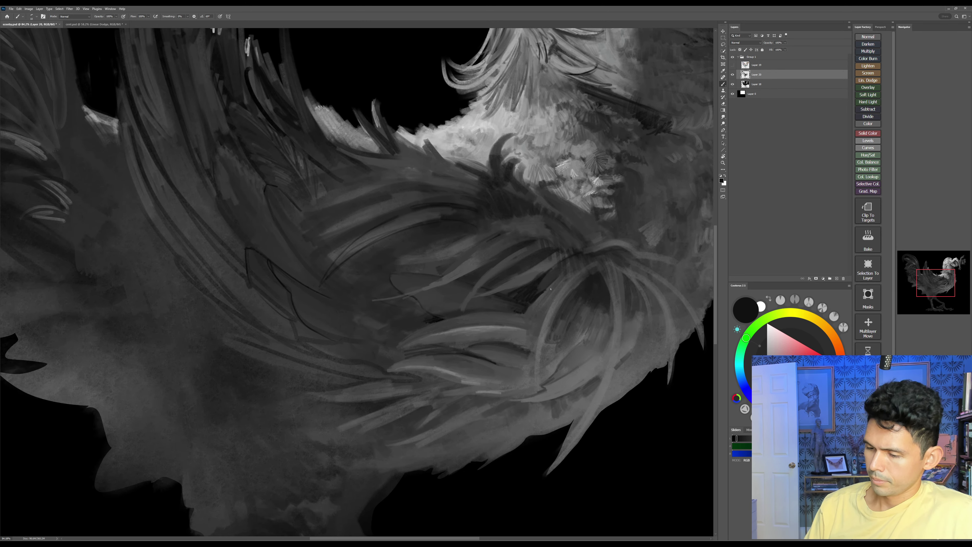
{"action": "left_click_drag", "start_coordinate": [524, 314], "coordinate": [535, 347]}
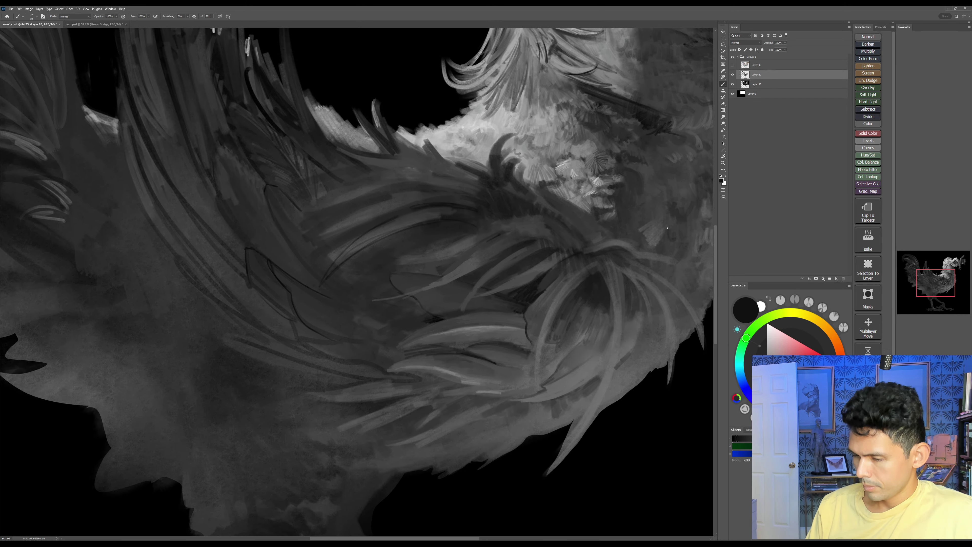
{"action": "key", "text": "ctrl+z"}
{"action": "left_click", "coordinate": [546, 291], "text": "alt"}
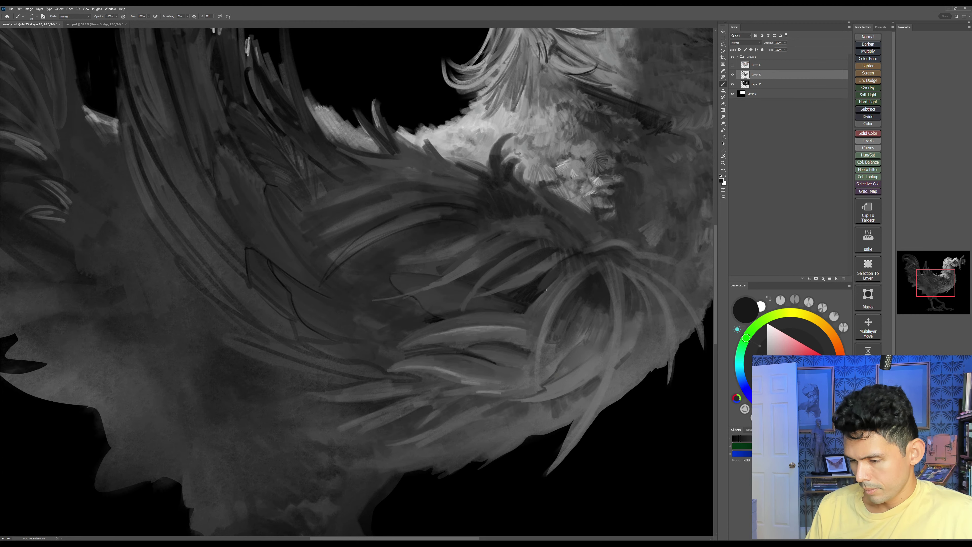
{"action": "left_click_drag", "start_coordinate": [511, 340], "coordinate": [555, 297]}
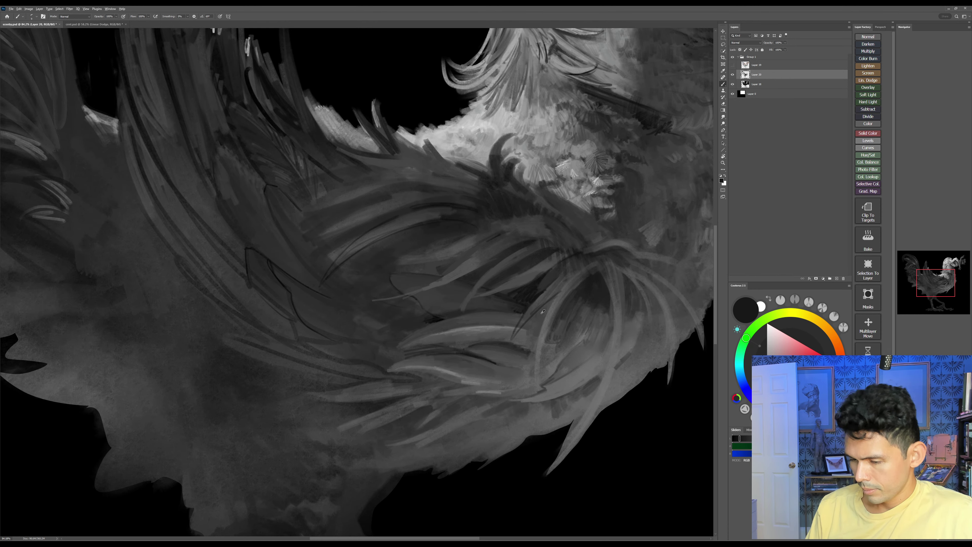
Step: Sample mid greys beside the thin dark strand and paint its body into a narrow feather with a larger brush
{"action": "left_click", "coordinate": [525, 324], "text": "alt"}
{"action": "left_click", "coordinate": [525, 318], "text": "alt"}
{"action": "key", "text": "]"}
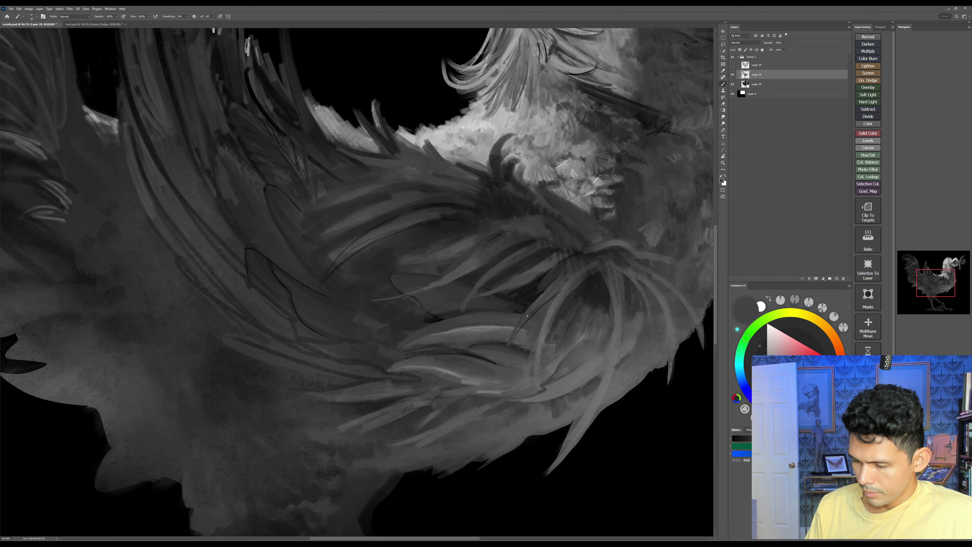
{"action": "left_click", "coordinate": [529, 323], "text": "alt"}
{"action": "left_click", "coordinate": [523, 310], "text": "alt"}
{"action": "left_click_drag", "start_coordinate": [534, 316], "coordinate": [551, 299]}
Step: Sample a grey beside the new narrow feather and save the painting
{"action": "left_click_drag", "start_coordinate": [614, 370], "coordinate": [584, 398]}
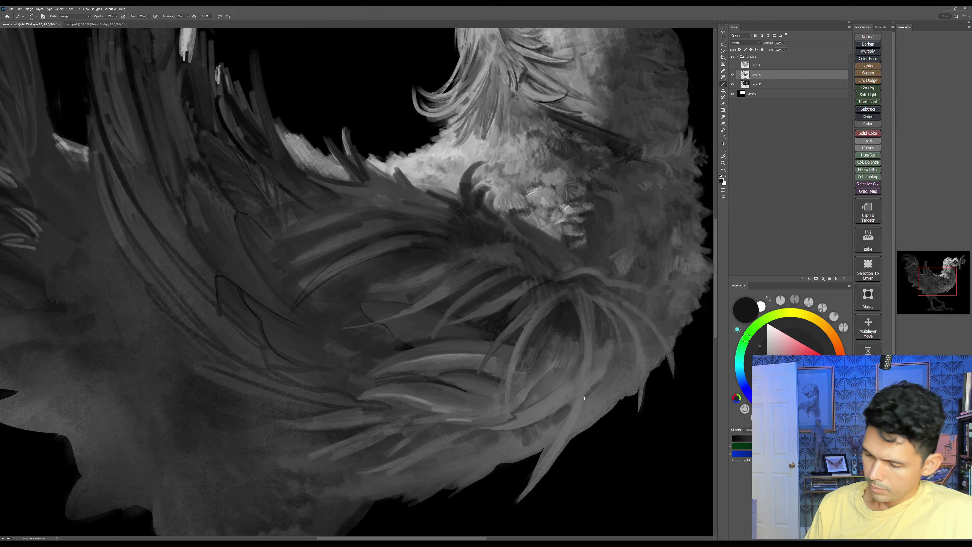
{"action": "left_click", "coordinate": [523, 353], "text": "alt"}
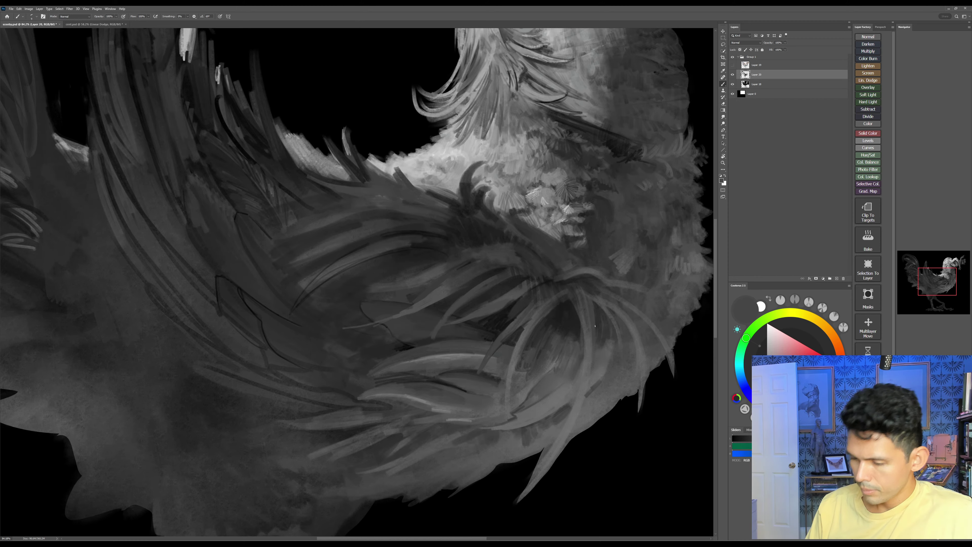
{"action": "left_click_drag", "start_coordinate": [631, 425], "coordinate": [635, 428]}
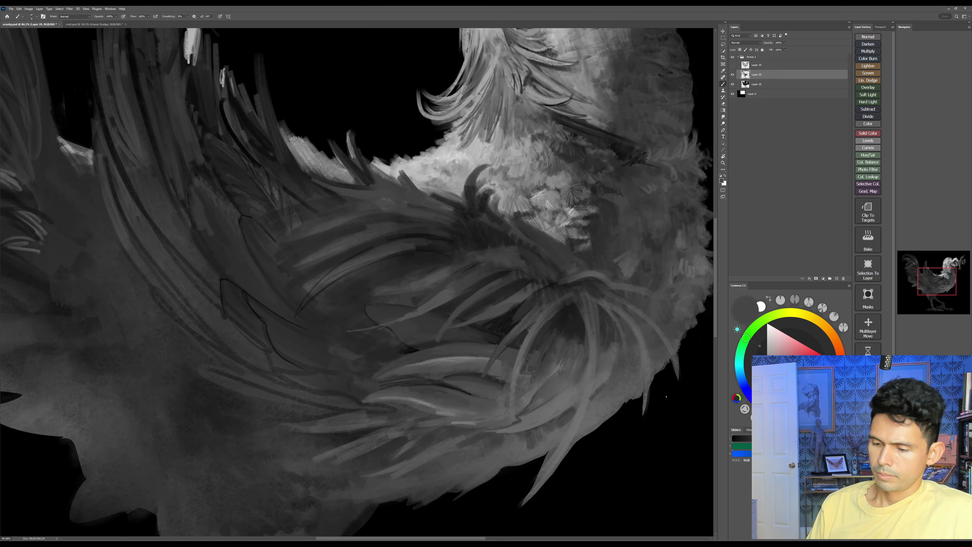
{"action": "key", "text": "r"}
{"action": "left_click_drag", "start_coordinate": [666, 397], "coordinate": [634, 213]}
{"action": "key", "text": "ctrl+s"}
{"action": "left_click_drag", "start_coordinate": [588, 355], "coordinate": [635, 360]}
{"action": "key", "text": "b"}
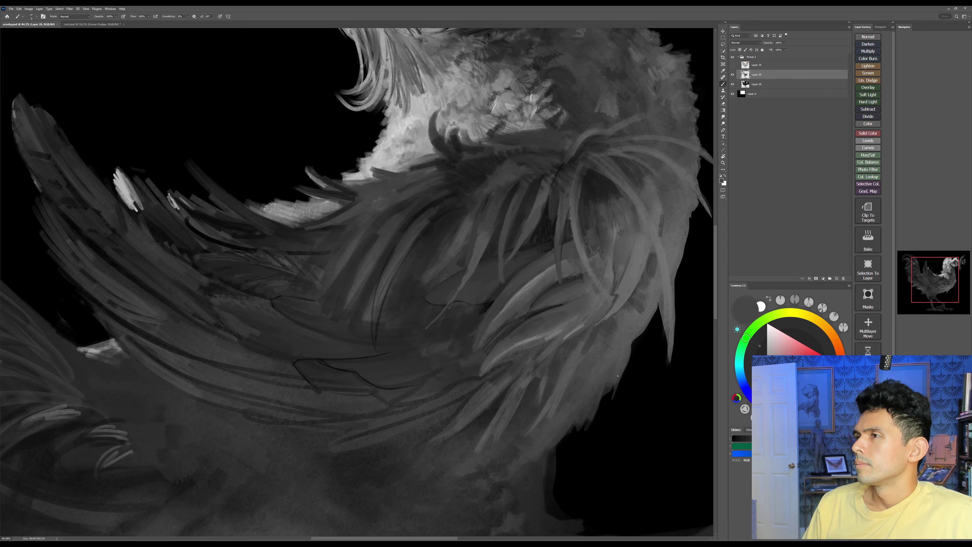
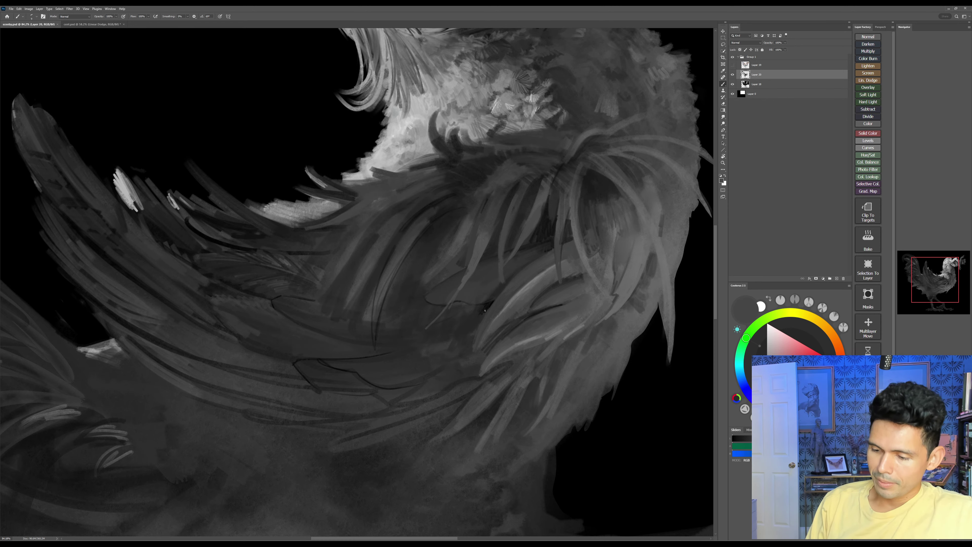
Step: Sample a grey from the long light strand and thicken its pointed tip over the wide dark feather
{"action": "left_click", "coordinate": [486, 309], "text": "alt"}
{"action": "key", "text": "bracketright"}
{"action": "key", "text": "bracketright"}
{"action": "key", "text": "Escape"}
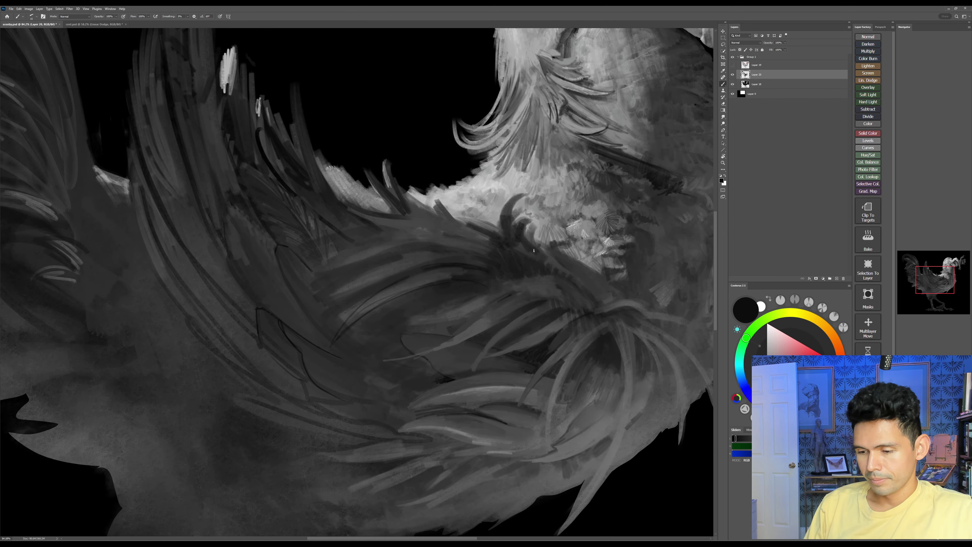
{"action": "left_click", "coordinate": [418, 353], "text": "alt"}
{"action": "key", "text": "["}
{"action": "mouse_move", "coordinate": [384, 362]}
{"action": "left_mouse_down"}
{"action": "mouse_move", "coordinate": [460, 323]}
{"action": "mouse_move", "coordinate": [392, 360]}
{"action": "mouse_move", "coordinate": [477, 325]}
{"action": "mouse_move", "coordinate": [385, 363]}
{"action": "mouse_move", "coordinate": [469, 337]}
{"action": "mouse_move", "coordinate": [409, 360]}
{"action": "mouse_move", "coordinate": [441, 351]}
{"action": "left_mouse_up"}
Step: Refine the thickened feather's tip and body with greys sampled along its length, varying the brush size
{"action": "key", "text": "bracketright"}
{"action": "key", "text": "bracketright"}
{"action": "key", "text": "bracketright"}
{"action": "left_click", "coordinate": [488, 319], "text": "alt"}
{"action": "key", "text": "bracketleft"}
{"action": "left_click", "coordinate": [461, 339], "text": "alt"}
{"action": "key", "text": "bracketleft"}
{"action": "key", "text": "bracketleft"}
{"action": "key", "text": "bracketleft"}
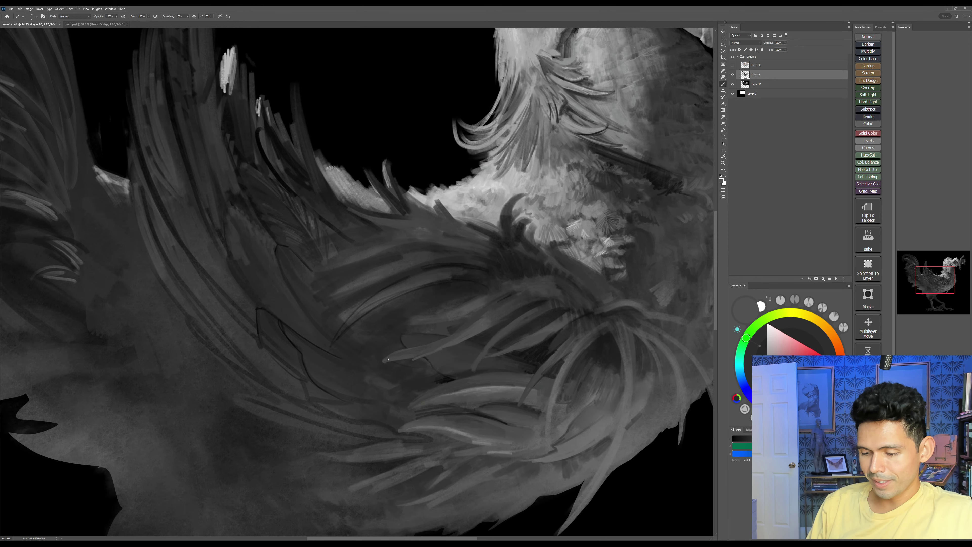
{"action": "left_click", "coordinate": [466, 336], "text": "alt"}
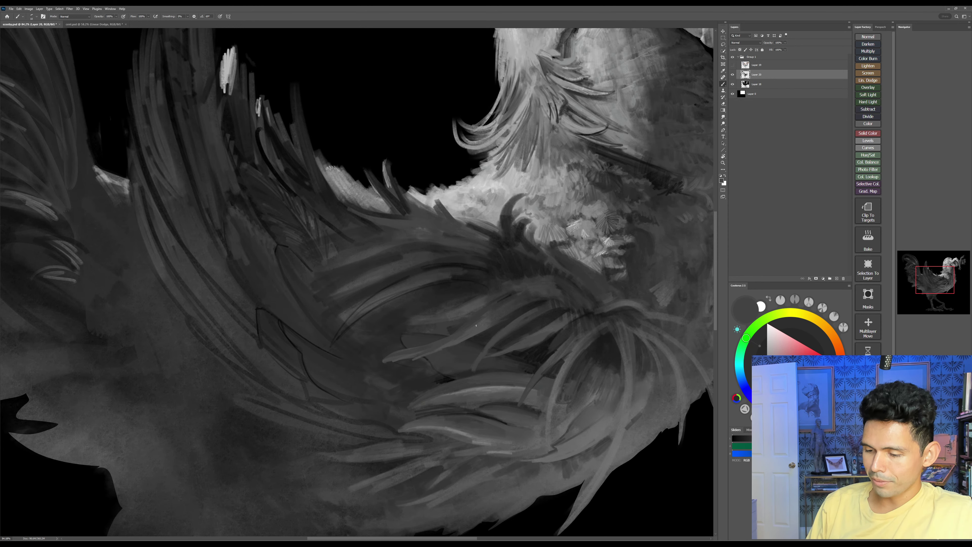
Step: Sample light and dark greys higher on the wing and refine the feathers above the thickened one
{"action": "left_click", "coordinate": [469, 320], "text": "alt"}
{"action": "left_click", "coordinate": [497, 314], "text": "alt"}
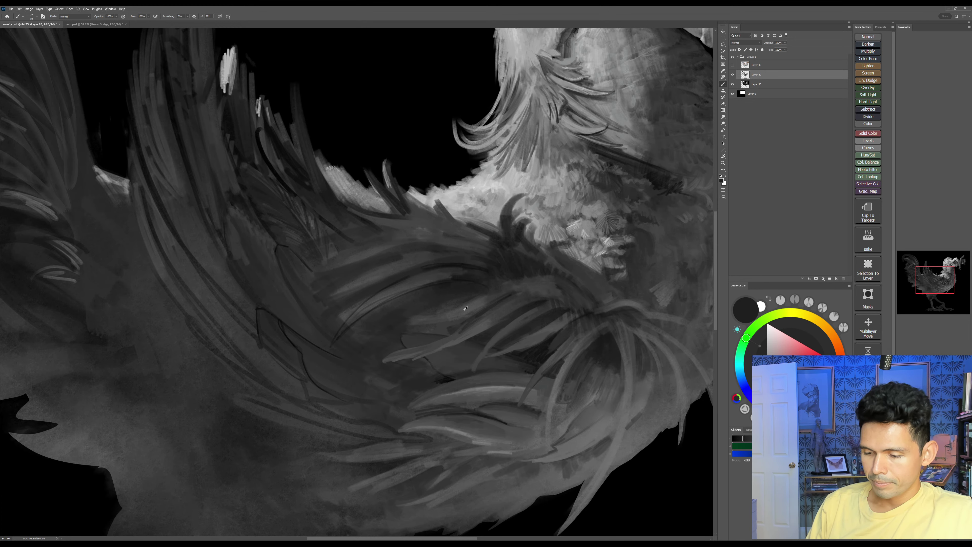
{"action": "left_click", "coordinate": [421, 322], "text": "alt"}
{"action": "mouse_move", "coordinate": [426, 318]}
{"action": "left_mouse_down"}
{"action": "mouse_move", "coordinate": [376, 315]}
{"action": "mouse_move", "coordinate": [464, 291]}
{"action": "mouse_move", "coordinate": [353, 299]}
{"action": "mouse_move", "coordinate": [518, 284]}
{"action": "left_mouse_up"}
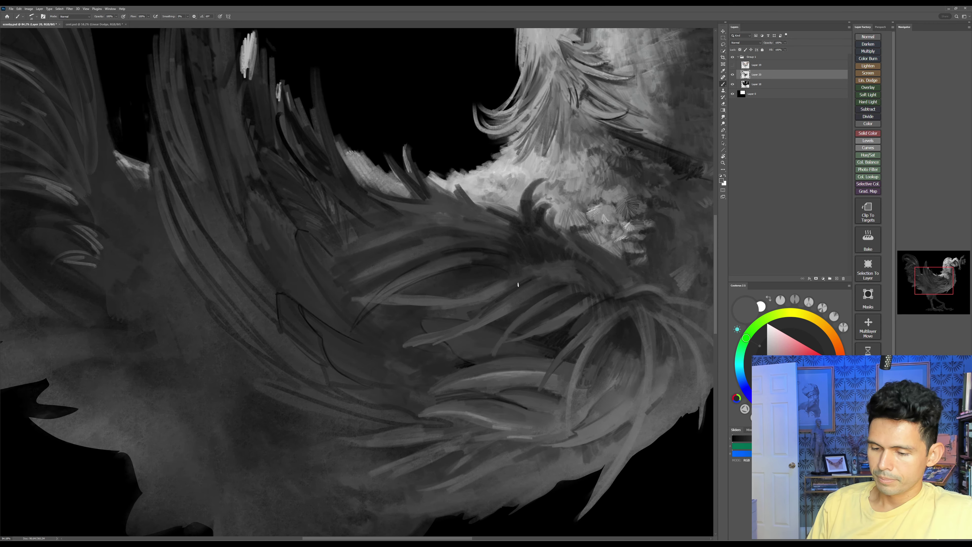
Step: Examine the whole creature zoomed out, showing the colour layer over the grayscale and hiding it again
{"action": "left_click_drag", "start_coordinate": [613, 365], "coordinate": [582, 301]}
{"action": "left_click_drag", "start_coordinate": [647, 343], "coordinate": [616, 397]}
{"action": "left_click_drag", "start_coordinate": [685, 356], "coordinate": [617, 348]}
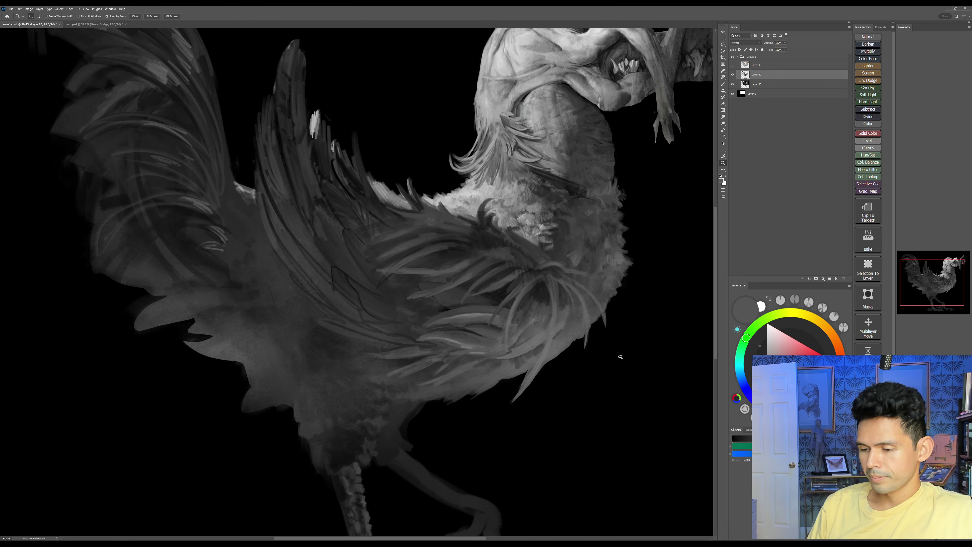
{"action": "left_click", "coordinate": [733, 65]}
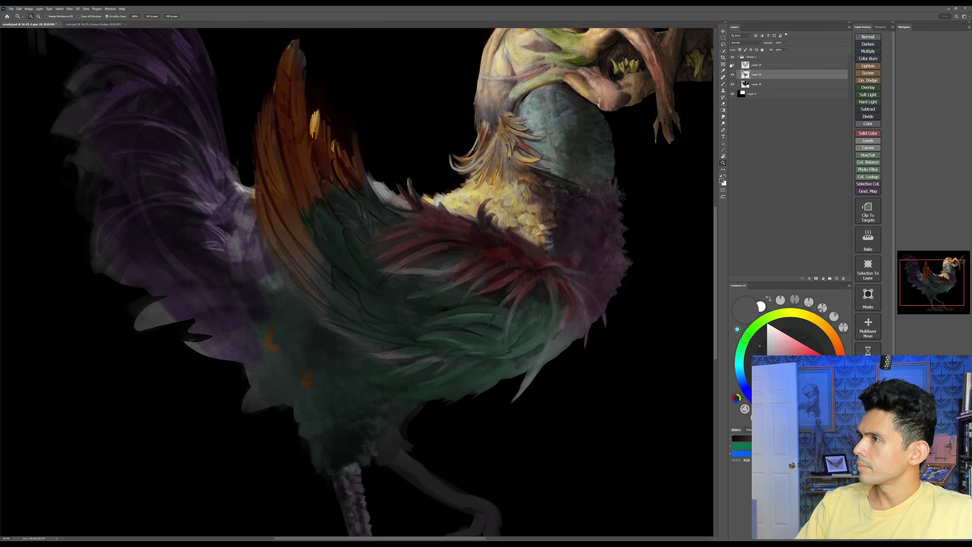
{"action": "left_click", "coordinate": [732, 65]}
{"action": "mouse_move", "coordinate": [552, 354]}
{"action": "left_mouse_down"}
{"action": "mouse_move", "coordinate": [540, 384]}
{"action": "mouse_move", "coordinate": [548, 374]}
{"action": "mouse_move", "coordinate": [536, 354]}
{"action": "left_mouse_up"}
{"action": "left_click_drag", "start_coordinate": [768, 387], "coordinate": [767, 400]}
{"action": "key", "text": "r"}
{"action": "left_click_drag", "start_coordinate": [583, 322], "coordinate": [501, 257]}
{"action": "key", "text": "Escape"}
{"action": "key", "text": "z"}
{"action": "left_click_drag", "start_coordinate": [600, 297], "coordinate": [553, 301]}
Step: Paint a long, dark curved line beneath the wing's pale feathers, running from the belly up to the breast
{"action": "key", "text": "r"}
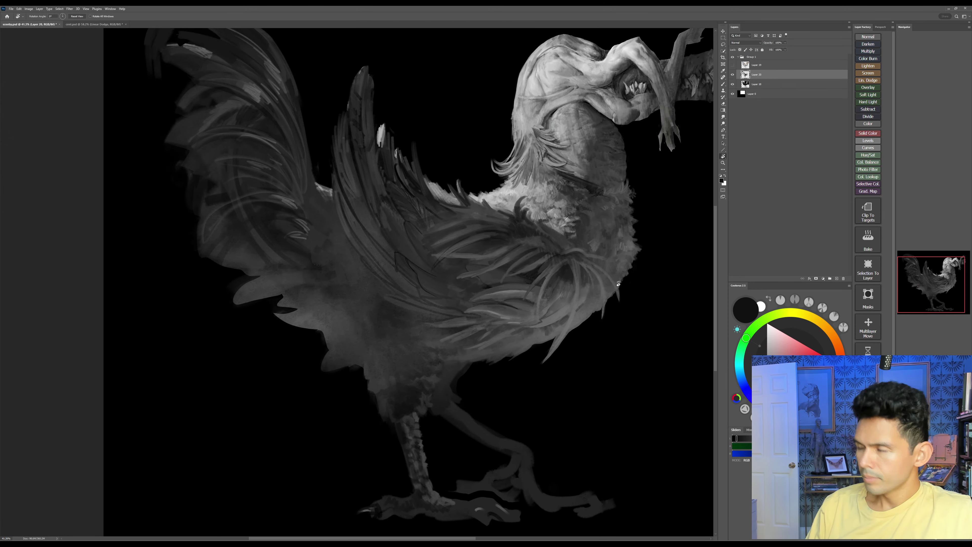
{"action": "left_click_drag", "start_coordinate": [630, 289], "coordinate": [613, 210]}
{"action": "left_click_drag", "start_coordinate": [564, 282], "coordinate": [558, 317]}
{"action": "key", "text": "b"}
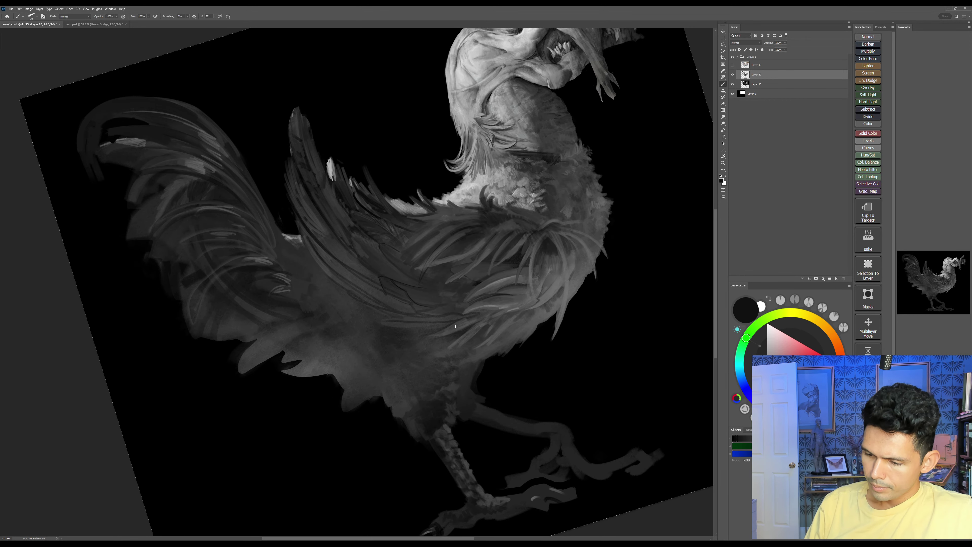
{"action": "left_click_drag", "start_coordinate": [431, 324], "coordinate": [531, 317]}
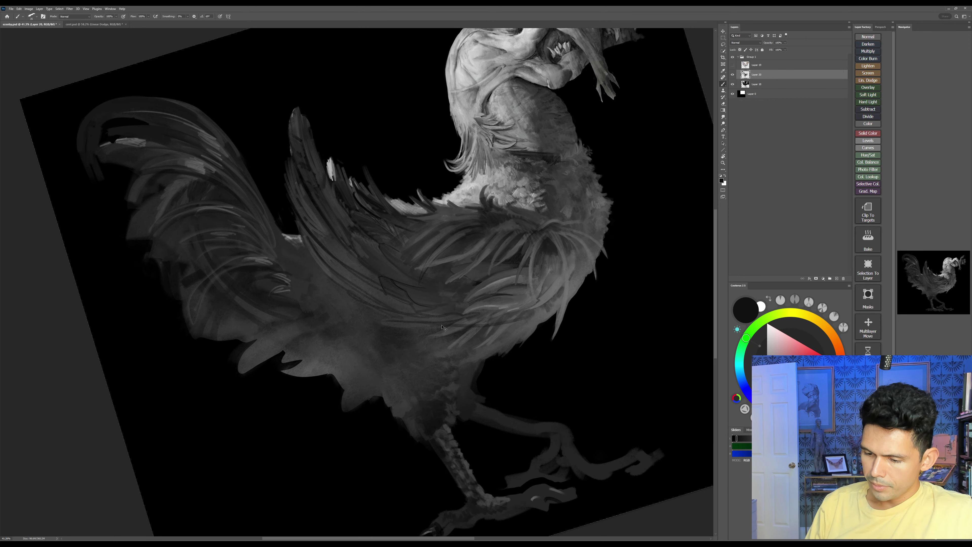
{"action": "key", "text": "ctrl+z"}
{"action": "left_click_drag", "start_coordinate": [455, 324], "coordinate": [521, 314]}
{"action": "key", "text": "["}
{"action": "key", "text": "["}
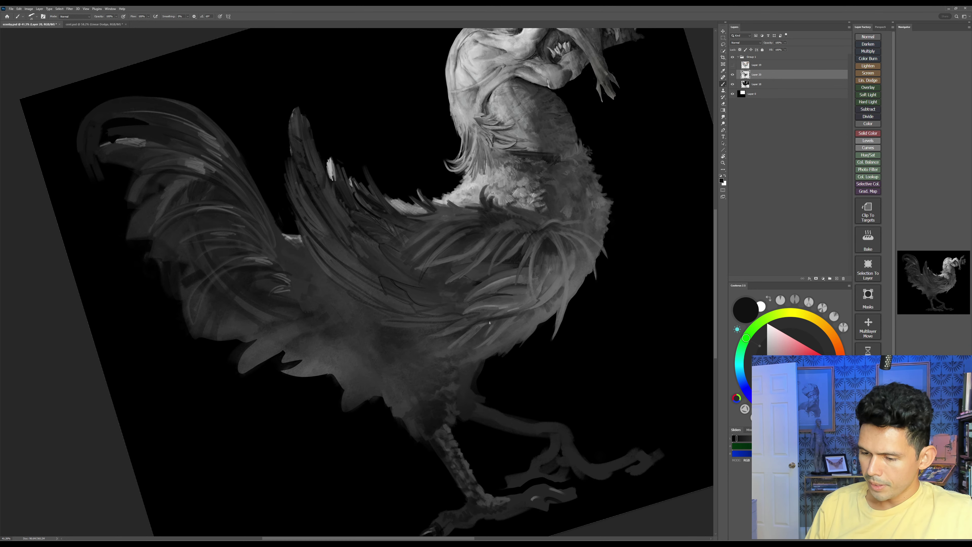
{"action": "mouse_move", "coordinate": [463, 325]}
{"action": "left_mouse_down"}
{"action": "mouse_move", "coordinate": [511, 317]}
{"action": "mouse_move", "coordinate": [559, 292]}
{"action": "mouse_move", "coordinate": [578, 299]}
{"action": "mouse_move", "coordinate": [532, 311]}
{"action": "mouse_move", "coordinate": [575, 277]}
{"action": "left_mouse_up"}
{"action": "key", "text": "ctrl+space"}
{"action": "key", "text": "["}
{"action": "mouse_move", "coordinate": [525, 314]}
{"action": "left_mouse_down"}
{"action": "mouse_move", "coordinate": [554, 301]}
{"action": "mouse_move", "coordinate": [505, 324]}
{"action": "left_mouse_up"}
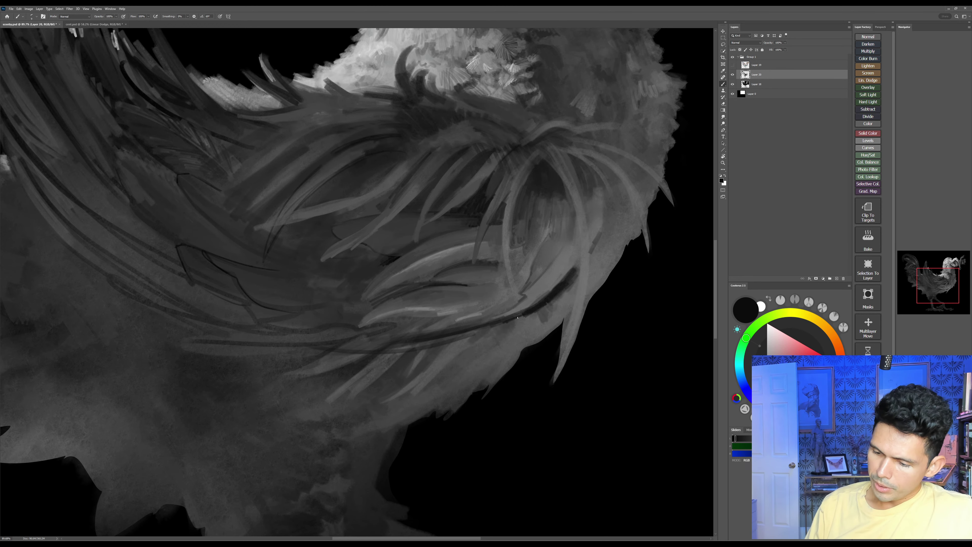
Step: Sample mid greys near the breast and lighten the feather area just above the dark curved line
{"action": "left_click", "coordinate": [541, 295], "text": "alt"}
{"action": "left_click", "coordinate": [558, 296], "text": "alt"}
{"action": "key", "text": "]"}
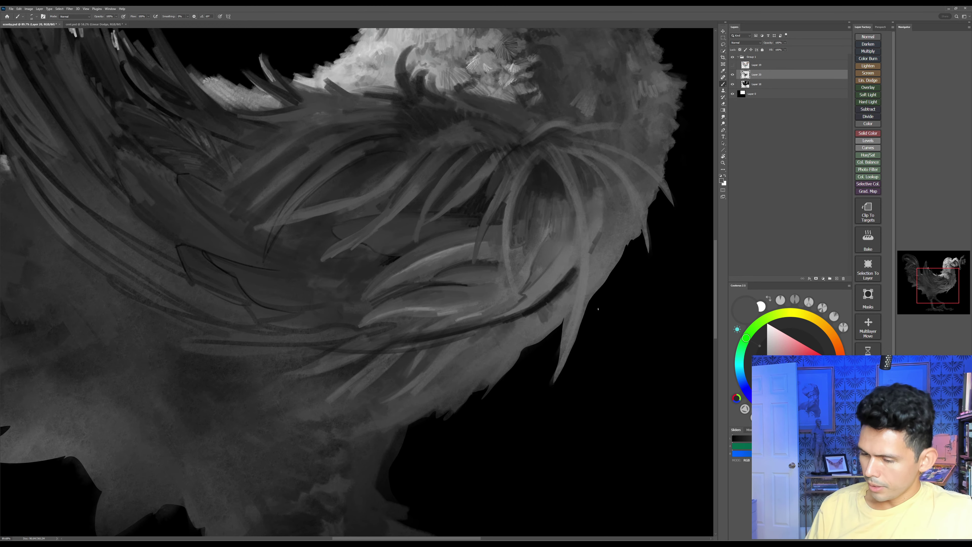
{"action": "mouse_move", "coordinate": [501, 315]}
{"action": "left_mouse_down"}
{"action": "mouse_move", "coordinate": [528, 300]}
{"action": "mouse_move", "coordinate": [568, 249]}
{"action": "mouse_move", "coordinate": [559, 287]}
{"action": "mouse_move", "coordinate": [528, 282]}
{"action": "mouse_move", "coordinate": [551, 250]}
{"action": "mouse_move", "coordinate": [533, 301]}
{"action": "left_mouse_up"}
Step: Blend the pale feathers and the middle of the dark curved line with sampled greys and a larger brush
{"action": "left_click", "coordinate": [768, 386]}
{"action": "key", "text": "]"}
{"action": "left_click", "coordinate": [562, 289], "text": "alt"}
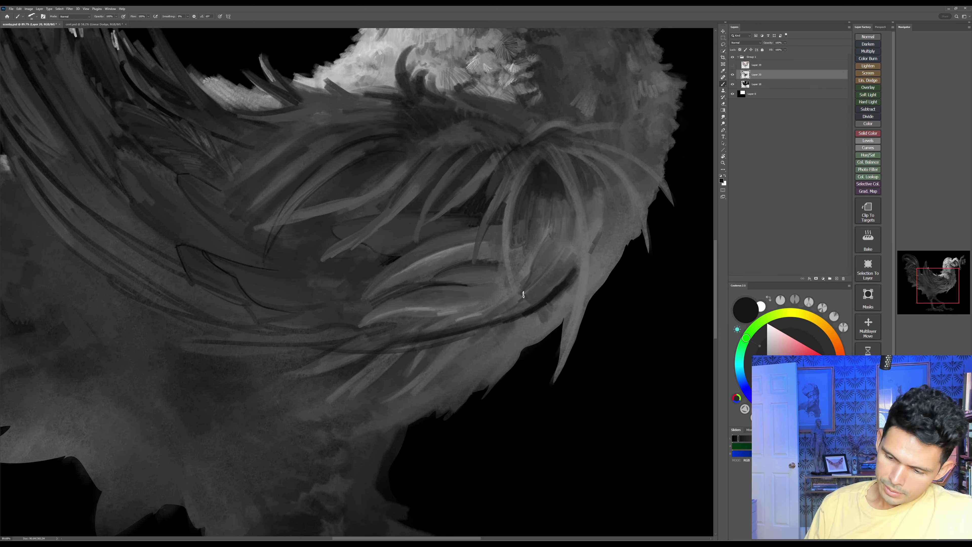
{"action": "left_click", "coordinate": [548, 278], "text": "alt"}
{"action": "mouse_move", "coordinate": [538, 255]}
{"action": "left_mouse_down"}
{"action": "mouse_move", "coordinate": [491, 308]}
{"action": "mouse_move", "coordinate": [445, 325]}
{"action": "mouse_move", "coordinate": [457, 306]}
{"action": "mouse_move", "coordinate": [502, 297]}
{"action": "mouse_move", "coordinate": [531, 266]}
{"action": "left_mouse_up"}
{"action": "mouse_move", "coordinate": [444, 314]}
{"action": "left_mouse_down"}
{"action": "mouse_move", "coordinate": [394, 318]}
{"action": "mouse_move", "coordinate": [448, 328]}
{"action": "mouse_move", "coordinate": [409, 339]}
{"action": "mouse_move", "coordinate": [511, 311]}
{"action": "left_mouse_up"}
{"action": "left_click_drag", "start_coordinate": [403, 347], "coordinate": [508, 321]}
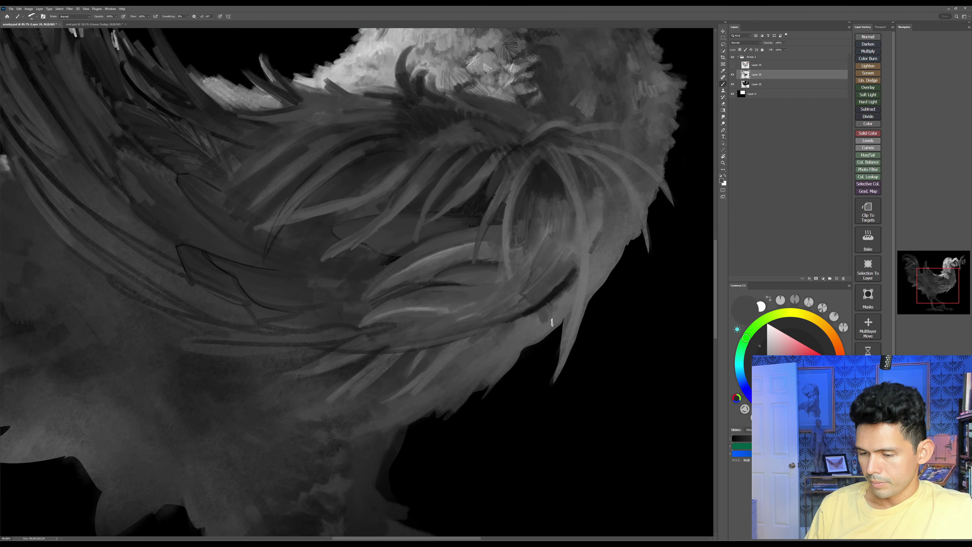
Step: Paint sampled mid greys along the underside of the dark curved line, from the breast back towards the belly
{"action": "key", "text": "Escape"}
{"action": "key", "text": "z"}
{"action": "mouse_move", "coordinate": [633, 362]}
{"action": "left_mouse_down"}
{"action": "mouse_move", "coordinate": [608, 386]}
{"action": "mouse_move", "coordinate": [625, 389]}
{"action": "mouse_move", "coordinate": [651, 328]}
{"action": "mouse_move", "coordinate": [654, 272]}
{"action": "left_mouse_up"}
{"action": "key", "text": "r"}
{"action": "key", "text": "space"}
{"action": "left_click_drag", "start_coordinate": [574, 284], "coordinate": [454, 474]}
{"action": "key", "text": "z"}
{"action": "key", "text": "b"}
{"action": "mouse_move", "coordinate": [552, 363]}
{"action": "left_mouse_down"}
{"action": "mouse_move", "coordinate": [559, 359]}
{"action": "mouse_move", "coordinate": [498, 368]}
{"action": "mouse_move", "coordinate": [629, 277]}
{"action": "left_mouse_up"}
{"action": "left_click", "coordinate": [565, 328], "text": "alt"}
{"action": "key", "text": "space"}
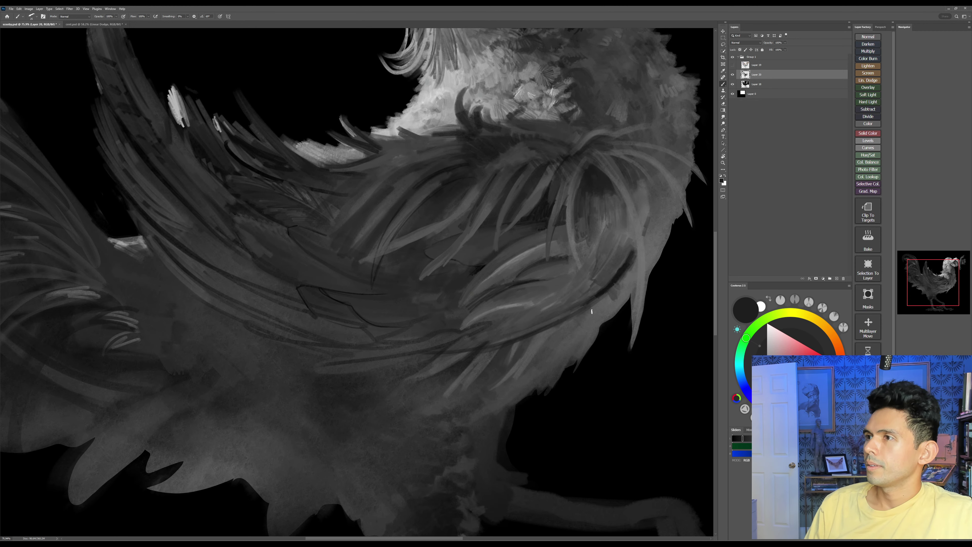
{"action": "left_click_drag", "start_coordinate": [608, 293], "coordinate": [474, 364]}
{"action": "left_click", "coordinate": [498, 368], "text": "alt"}
{"action": "key", "text": "]"}
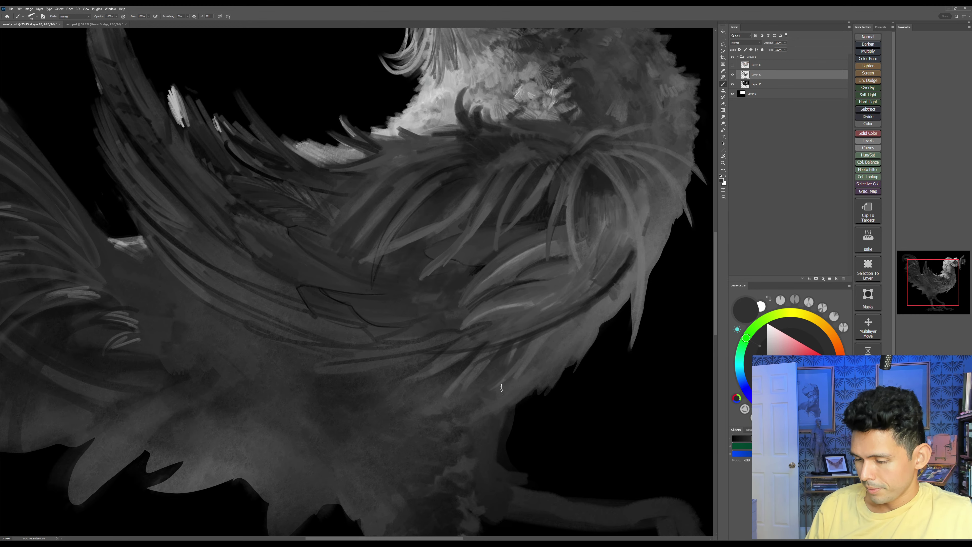
Step: Cover the pale feathers below the dark curved line with darker grey strokes, using a larger brush and continuing up to the breast
{"action": "mouse_move", "coordinate": [561, 328]}
{"action": "left_mouse_down"}
{"action": "mouse_move", "coordinate": [492, 390]}
{"action": "mouse_move", "coordinate": [455, 385]}
{"action": "mouse_move", "coordinate": [444, 404]}
{"action": "left_mouse_up"}
{"action": "key", "text": "]"}
{"action": "mouse_move", "coordinate": [478, 364]}
{"action": "left_mouse_down"}
{"action": "mouse_move", "coordinate": [447, 393]}
{"action": "mouse_move", "coordinate": [434, 366]}
{"action": "mouse_move", "coordinate": [419, 376]}
{"action": "mouse_move", "coordinate": [440, 406]}
{"action": "left_mouse_up"}
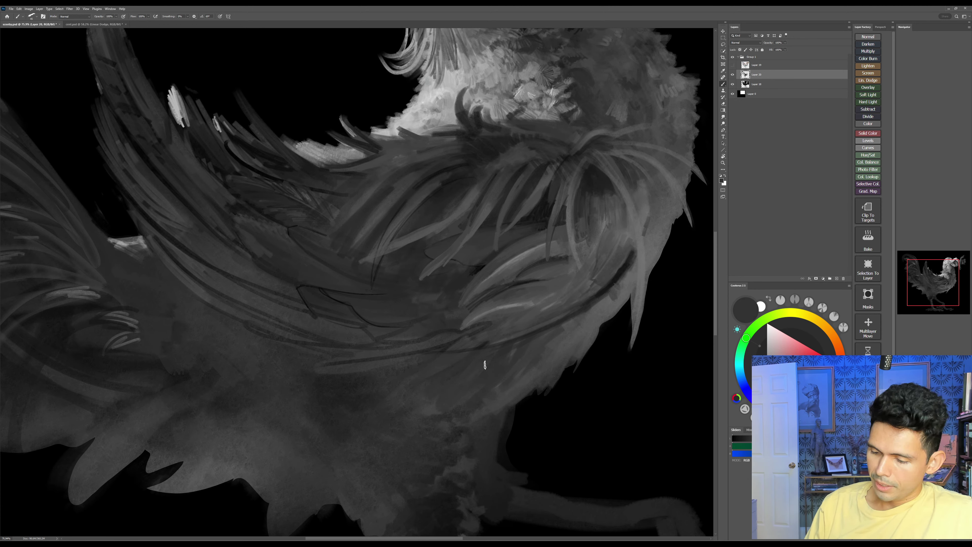
{"action": "left_click_drag", "start_coordinate": [517, 349], "coordinate": [490, 385]}
{"action": "mouse_move", "coordinate": [554, 332]}
{"action": "left_mouse_down"}
{"action": "mouse_move", "coordinate": [543, 340]}
{"action": "mouse_move", "coordinate": [557, 341]}
{"action": "left_mouse_up"}
{"action": "left_click_drag", "start_coordinate": [596, 309], "coordinate": [575, 325]}
{"action": "left_click_drag", "start_coordinate": [596, 310], "coordinate": [549, 358]}
{"action": "left_click_drag", "start_coordinate": [620, 291], "coordinate": [594, 309]}
{"action": "left_click_drag", "start_coordinate": [634, 272], "coordinate": [618, 291]}
Step: Paint a dark shadow along the inner edge of the long pale breast feather and a short dark mark on the breast
{"action": "key", "text": "r"}
{"action": "left_click_drag", "start_coordinate": [655, 174], "coordinate": [673, 319]}
{"action": "left_click_drag", "start_coordinate": [633, 395], "coordinate": [555, 384]}
{"action": "left_click", "coordinate": [527, 383], "text": "alt"}
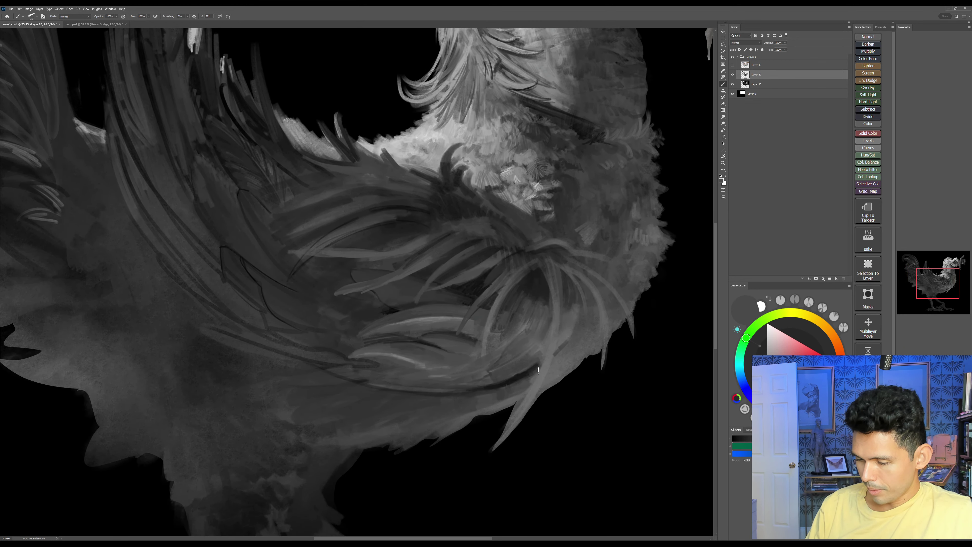
{"action": "left_click", "coordinate": [541, 292], "text": "alt"}
{"action": "key", "text": "bracketleft"}
{"action": "mouse_move", "coordinate": [546, 299]}
{"action": "left_mouse_down"}
{"action": "mouse_move", "coordinate": [495, 414]}
{"action": "mouse_move", "coordinate": [543, 293]}
{"action": "mouse_move", "coordinate": [500, 411]}
{"action": "mouse_move", "coordinate": [542, 303]}
{"action": "mouse_move", "coordinate": [521, 376]}
{"action": "mouse_move", "coordinate": [545, 297]}
{"action": "mouse_move", "coordinate": [497, 414]}
{"action": "mouse_move", "coordinate": [554, 339]}
{"action": "mouse_move", "coordinate": [549, 318]}
{"action": "mouse_move", "coordinate": [569, 342]}
{"action": "left_mouse_up"}
{"action": "left_click", "coordinate": [549, 317], "text": "alt"}
{"action": "key", "text": "bracketright"}
{"action": "left_click", "coordinate": [527, 376], "text": "alt"}
{"action": "key", "text": "bracketleft"}
{"action": "key", "text": "bracketleft"}
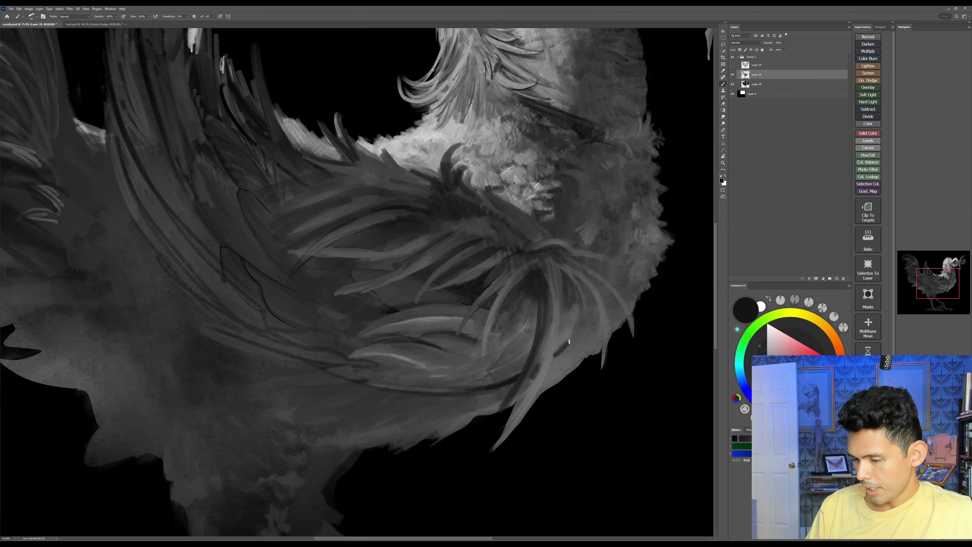
Step: Sample a mid grey and rework the upper part of the long breast feather beside its dark shadow
{"action": "left_click", "coordinate": [556, 317], "text": "alt"}
{"action": "key", "text": "bracketright"}
{"action": "mouse_move", "coordinate": [538, 264]}
{"action": "left_mouse_down"}
{"action": "mouse_move", "coordinate": [551, 303]}
{"action": "mouse_move", "coordinate": [546, 335]}
{"action": "left_mouse_up"}
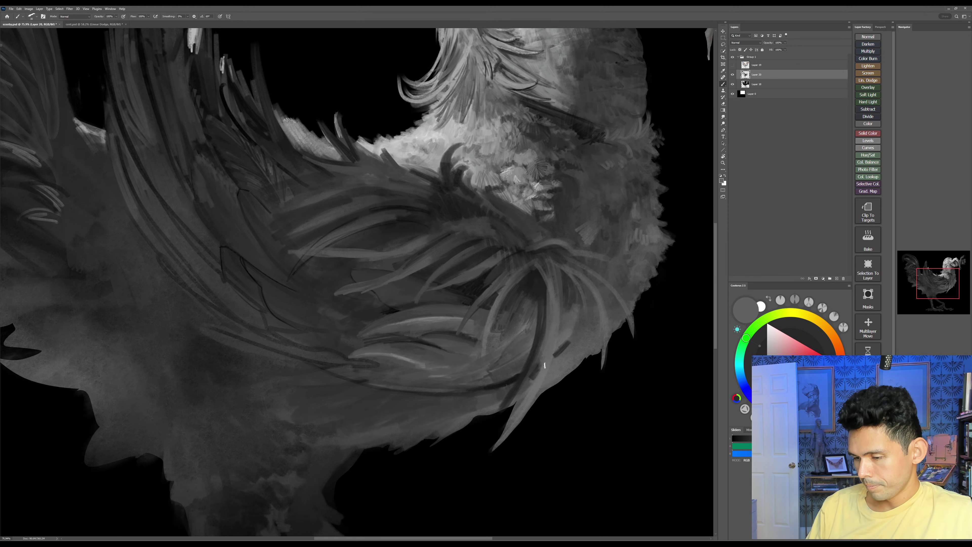
{"action": "left_click_drag", "start_coordinate": [540, 261], "coordinate": [546, 287]}
{"action": "left_click", "coordinate": [521, 393], "text": "alt"}
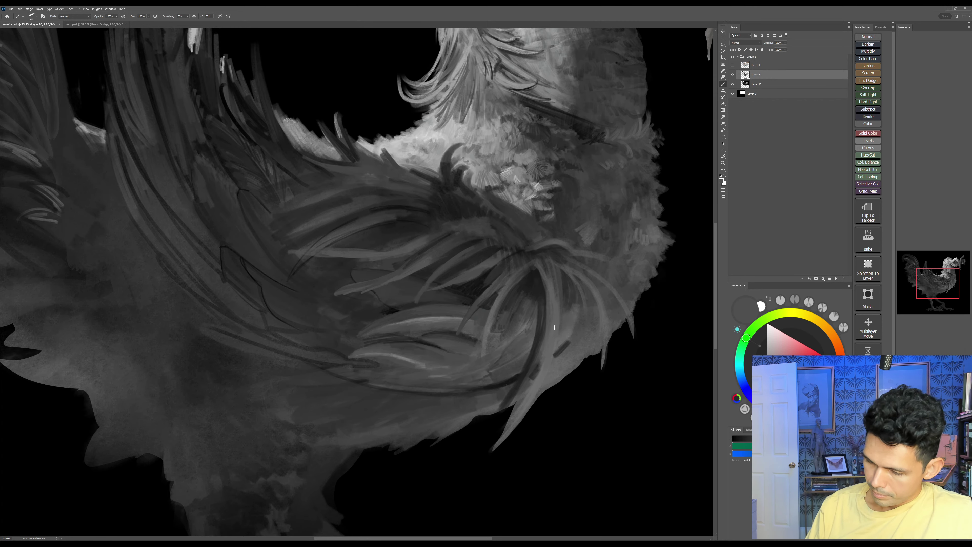
Step: Repaint the long breast feather as one thin, tapering curved stroke reaching past the body's outline
{"action": "left_click", "coordinate": [767, 391]}
{"action": "key", "text": "r"}
{"action": "left_click_drag", "start_coordinate": [609, 365], "coordinate": [342, 142]}
{"action": "left_click_drag", "start_coordinate": [373, 264], "coordinate": [494, 445]}
{"action": "left_click_drag", "start_coordinate": [633, 301], "coordinate": [605, 159]}
{"action": "key", "text": "b"}
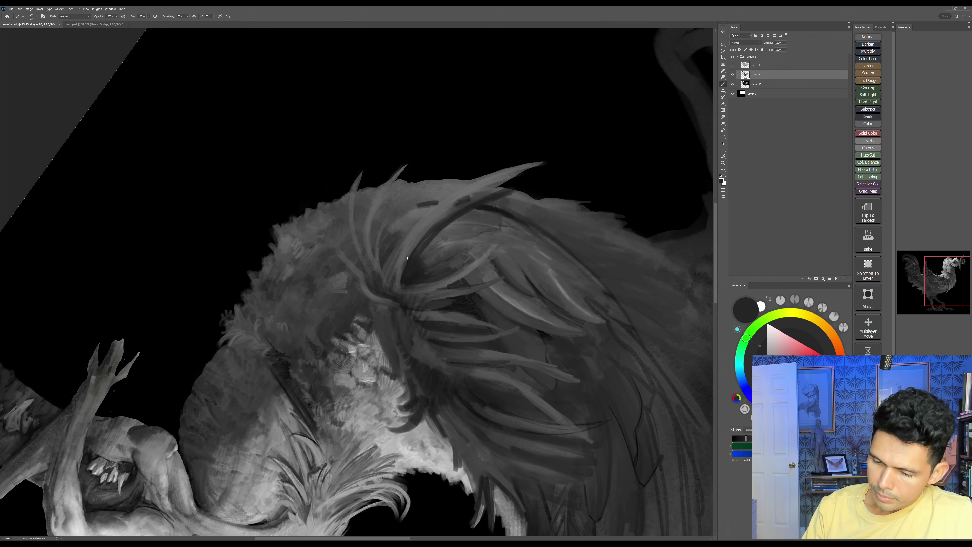
{"action": "mouse_move", "coordinate": [408, 256]}
{"action": "left_mouse_down"}
{"action": "mouse_move", "coordinate": [445, 214]}
{"action": "mouse_move", "coordinate": [543, 163]}
{"action": "left_mouse_up"}
{"action": "left_click", "coordinate": [517, 178], "text": "alt"}
{"action": "key", "text": "bracketright"}
{"action": "key", "text": "bracketright"}
{"action": "key", "text": "Escape"}
{"action": "left_click_drag", "start_coordinate": [505, 422], "coordinate": [564, 352]}
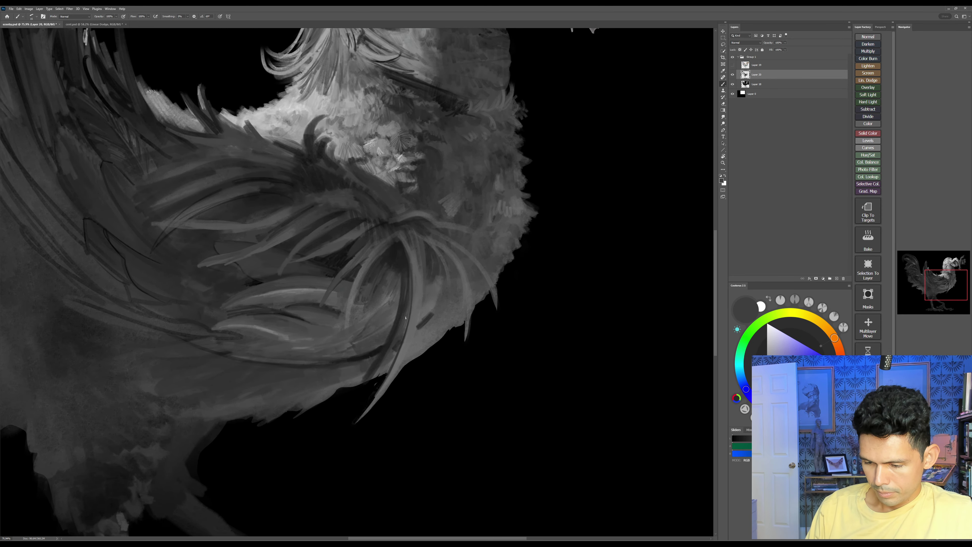
Step: Touch up the edge between the long breast feather and its shadow with sampled light and dark greys
{"action": "left_click", "coordinate": [428, 305], "text": "alt"}
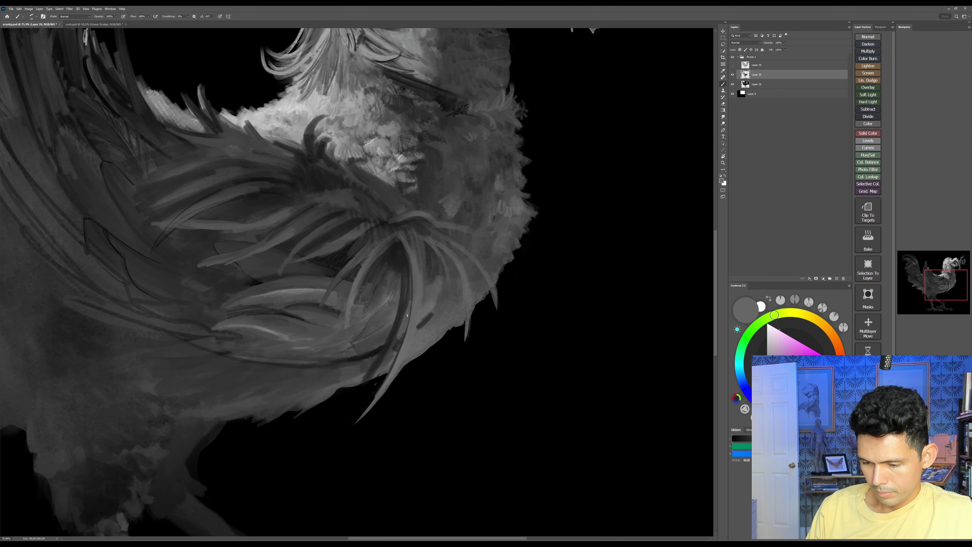
{"action": "left_click", "coordinate": [407, 301], "text": "alt"}
{"action": "key", "text": "s"}
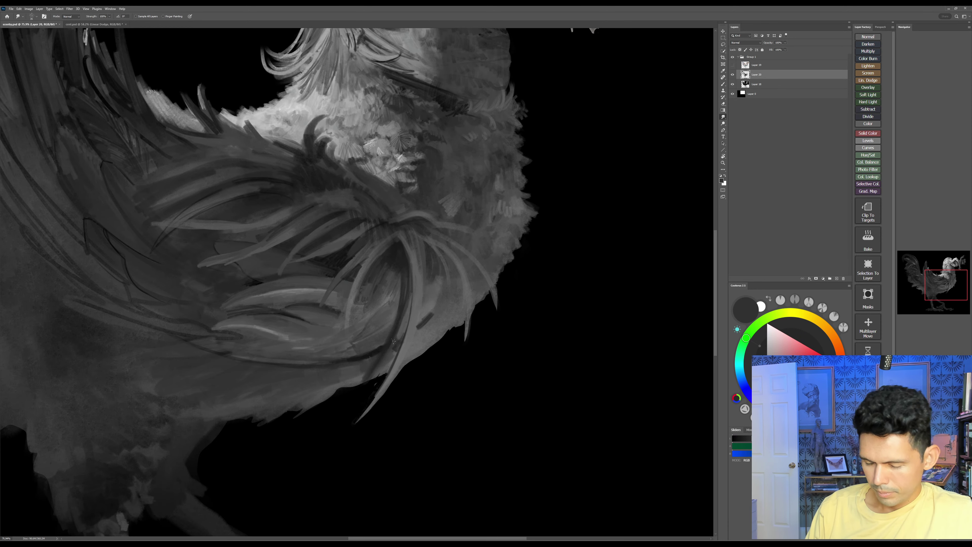
{"action": "key", "text": "b"}
{"action": "left_click", "coordinate": [375, 345], "text": "alt"}
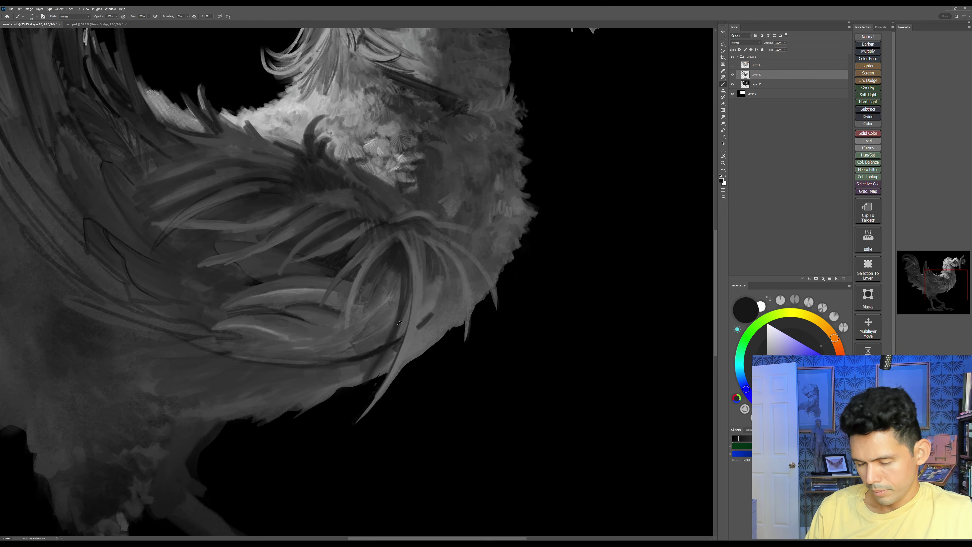
{"action": "left_click", "coordinate": [370, 364], "text": "alt"}
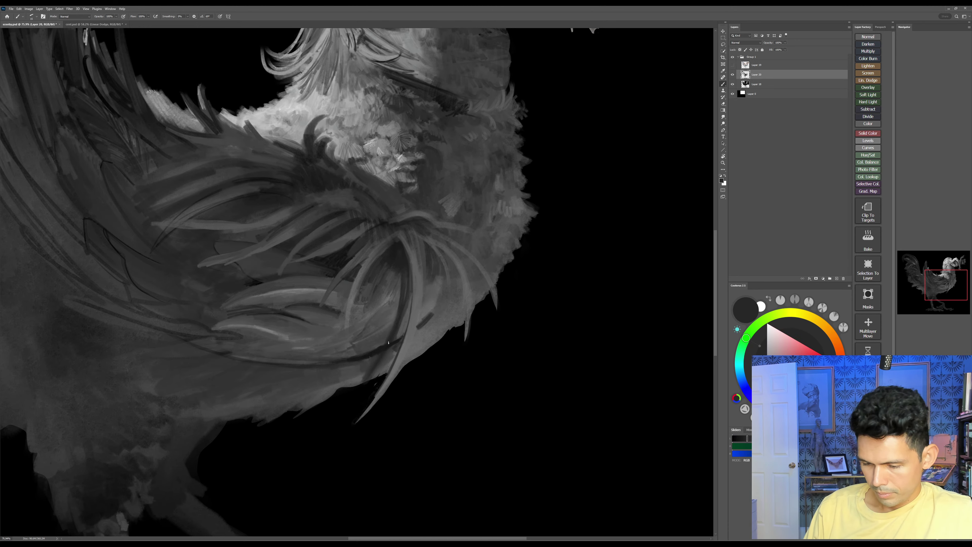
Step: Darken the shadow behind the long breast feather down to the dark curved line with a much larger brush
{"action": "key", "text": "bracketright"}
{"action": "key", "text": "bracketright"}
{"action": "key", "text": "bracketright"}
{"action": "key", "text": "bracketright"}
{"action": "key", "text": "bracketright"}
{"action": "key", "text": "bracketright"}
{"action": "key", "text": "bracketright"}
{"action": "mouse_move", "coordinate": [398, 294]}
{"action": "left_mouse_down"}
{"action": "mouse_move", "coordinate": [392, 338]}
{"action": "mouse_move", "coordinate": [365, 369]}
{"action": "left_mouse_up"}
{"action": "key", "text": "bracketleft"}
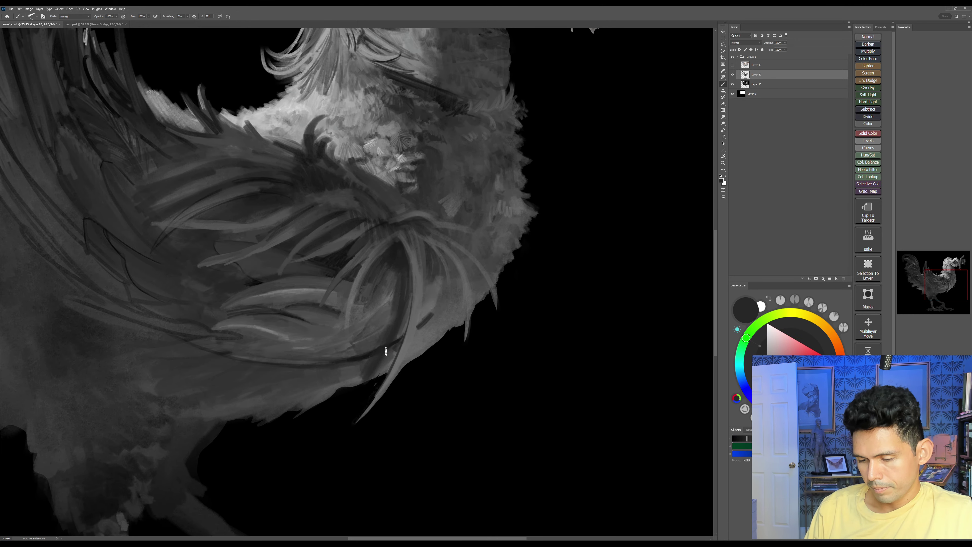
{"action": "left_click_drag", "start_coordinate": [426, 314], "coordinate": [482, 296]}
{"action": "left_click", "coordinate": [425, 343], "text": "alt"}
{"action": "key", "text": "bracketleft"}
{"action": "left_click_drag", "start_coordinate": [425, 342], "coordinate": [420, 354]}
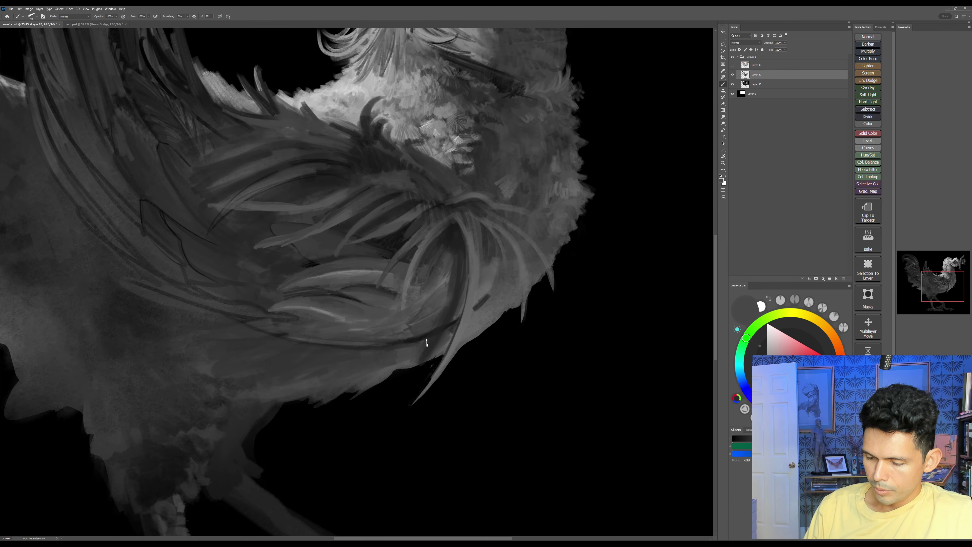
{"action": "key", "text": "ctrl+z"}
Step: Blend the feathers around the long breast feather with sampled greys and cover the short dark mark on the breast
{"action": "left_click", "coordinate": [462, 262], "text": "alt"}
{"action": "mouse_move", "coordinate": [466, 258]}
{"action": "left_mouse_down"}
{"action": "mouse_move", "coordinate": [456, 299]}
{"action": "mouse_move", "coordinate": [493, 310]}
{"action": "mouse_move", "coordinate": [467, 311]}
{"action": "mouse_move", "coordinate": [483, 291]}
{"action": "mouse_move", "coordinate": [472, 317]}
{"action": "mouse_move", "coordinate": [494, 311]}
{"action": "mouse_move", "coordinate": [498, 294]}
{"action": "left_mouse_up"}
{"action": "left_click", "coordinate": [444, 296], "text": "alt"}
{"action": "key", "text": "bracketright"}
{"action": "left_click", "coordinate": [462, 278], "text": "alt"}
{"action": "left_click", "coordinate": [489, 285], "text": "alt"}
{"action": "key", "text": "bracketleft"}
{"action": "left_click", "coordinate": [458, 322], "text": "alt"}
{"action": "left_click", "coordinate": [466, 295], "text": "alt"}
{"action": "left_click", "coordinate": [464, 318], "text": "alt"}
Step: Save the painting and refine the long breast feather's surroundings with sampled greys and a smaller brush
{"action": "key", "text": "ctrl+space"}
{"action": "mouse_move", "coordinate": [517, 320]}
{"action": "left_mouse_down"}
{"action": "mouse_move", "coordinate": [501, 351]}
{"action": "mouse_move", "coordinate": [466, 342]}
{"action": "mouse_move", "coordinate": [510, 312]}
{"action": "mouse_move", "coordinate": [491, 290]}
{"action": "mouse_move", "coordinate": [506, 276]}
{"action": "mouse_move", "coordinate": [495, 267]}
{"action": "mouse_move", "coordinate": [498, 244]}
{"action": "left_mouse_up"}
{"action": "key", "text": "ctrl+s"}
{"action": "key", "text": "b"}
{"action": "left_click", "coordinate": [476, 306], "text": "alt"}
{"action": "left_click", "coordinate": [462, 272], "text": "alt"}
{"action": "key", "text": "["}
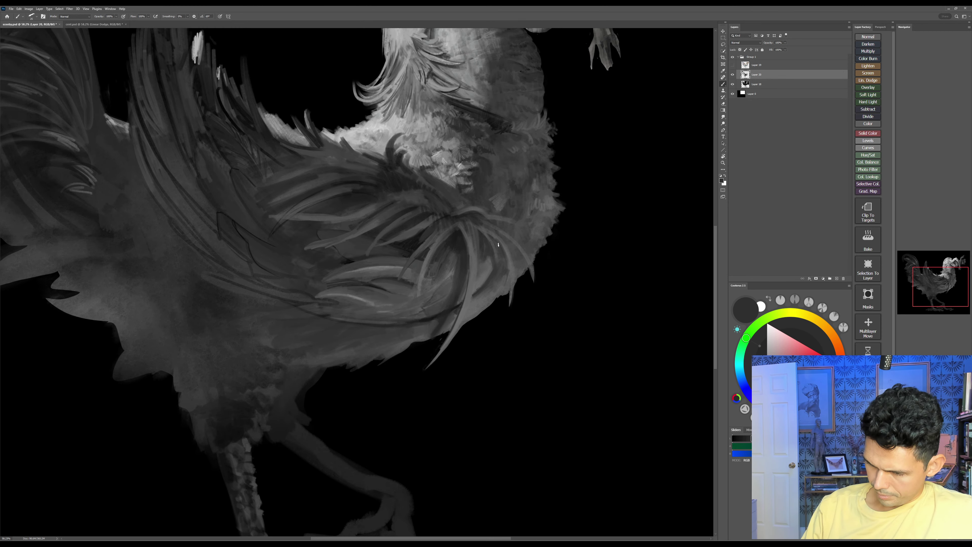
{"action": "left_click", "coordinate": [437, 319], "text": "alt"}
Step: Examine the whole grayscale creature zoomed out and at different canvas rotations
{"action": "key", "text": "r"}
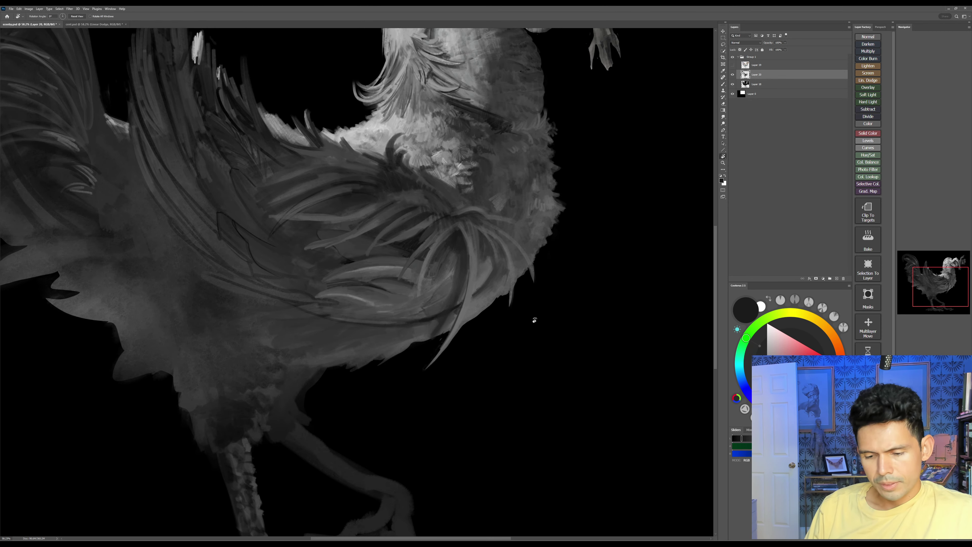
{"action": "left_click_drag", "start_coordinate": [534, 322], "coordinate": [588, 307]}
{"action": "key", "text": "Escape"}
{"action": "key", "text": "z"}
{"action": "left_click_drag", "start_coordinate": [569, 337], "coordinate": [512, 366]}
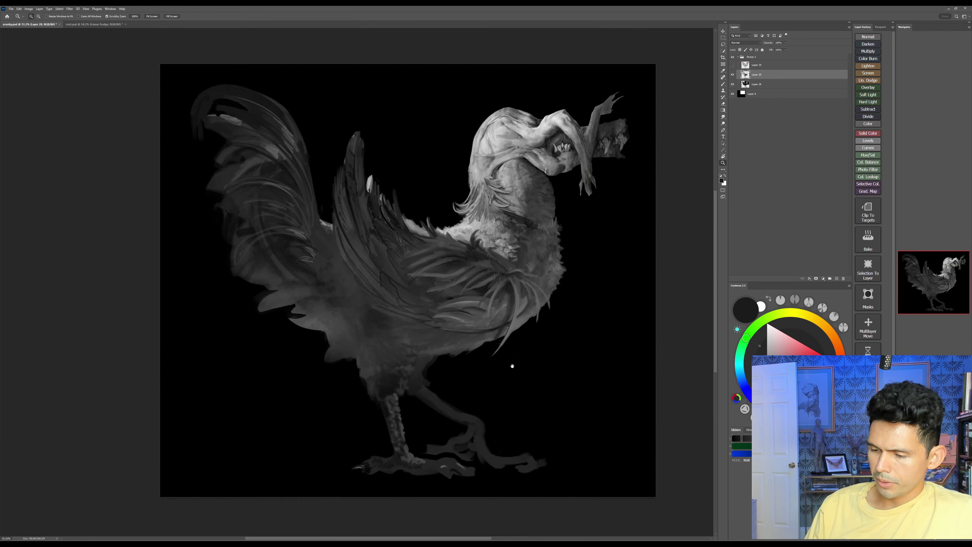
{"action": "left_click", "coordinate": [744, 439]}
{"action": "key", "text": "r"}
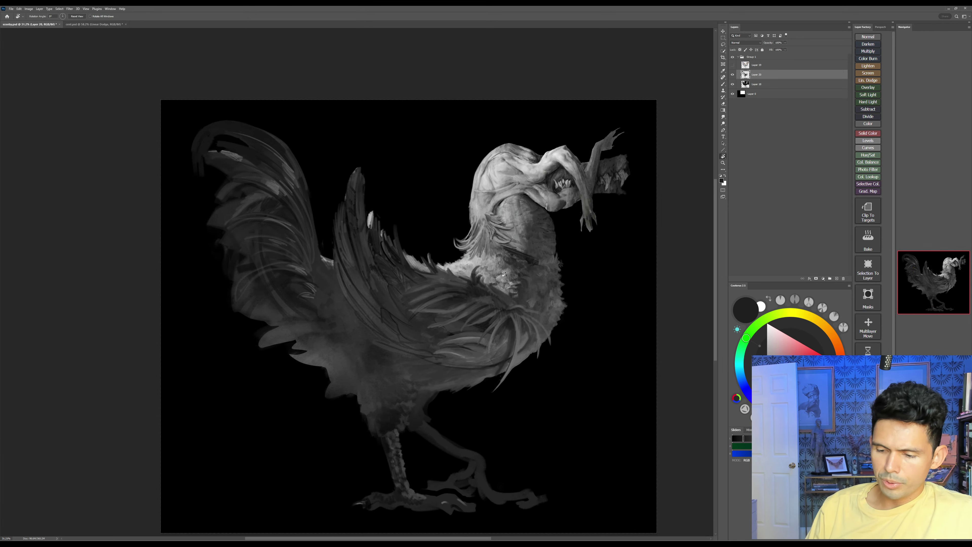
{"action": "left_click_drag", "start_coordinate": [536, 249], "coordinate": [534, 364]}
Step: Darken the rear and lower edge of the wing with black strokes, separating it from the tail base and thigh
{"action": "key", "text": "b"}
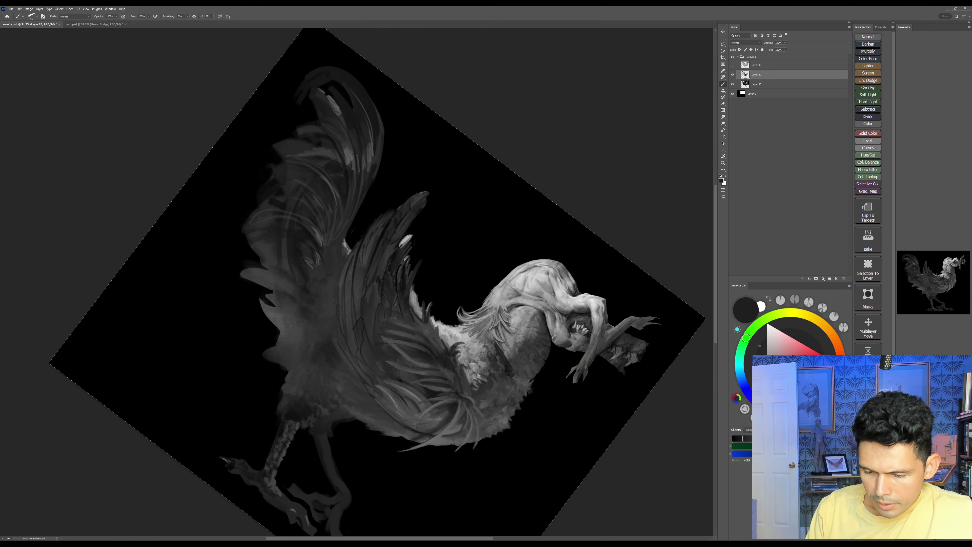
{"action": "key", "text": "d"}
{"action": "key", "text": "bracketright"}
{"action": "left_click_drag", "start_coordinate": [331, 257], "coordinate": [322, 293]}
{"action": "mouse_move", "coordinate": [334, 259]}
{"action": "left_mouse_down"}
{"action": "mouse_move", "coordinate": [328, 309]}
{"action": "mouse_move", "coordinate": [360, 383]}
{"action": "left_mouse_up"}
{"action": "key", "text": "bracketright"}
{"action": "key", "text": "bracketright"}
{"action": "left_click_drag", "start_coordinate": [344, 350], "coordinate": [361, 395]}
{"action": "mouse_move", "coordinate": [335, 332]}
{"action": "left_mouse_down"}
{"action": "mouse_move", "coordinate": [351, 385]}
{"action": "mouse_move", "coordinate": [343, 378]}
{"action": "left_mouse_up"}
{"action": "mouse_move", "coordinate": [333, 330]}
{"action": "left_mouse_down"}
{"action": "mouse_move", "coordinate": [359, 391]}
{"action": "mouse_move", "coordinate": [383, 415]}
{"action": "left_mouse_up"}
Step: Save the painting and add a short black stroke to the shadow beneath the wing's lower edge
{"action": "key", "text": "Escape"}
{"action": "key", "text": "r"}
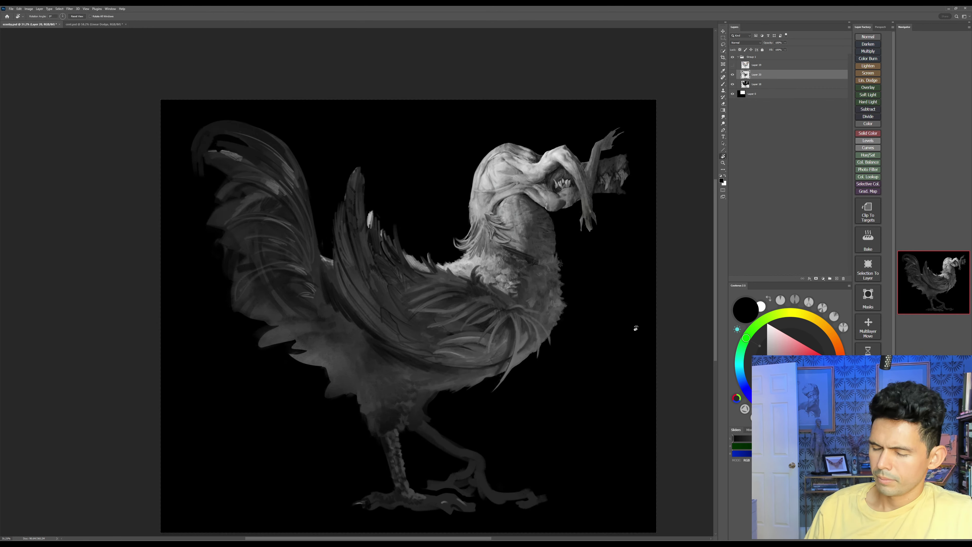
{"action": "left_click_drag", "start_coordinate": [637, 306], "coordinate": [564, 160]}
{"action": "key", "text": "b"}
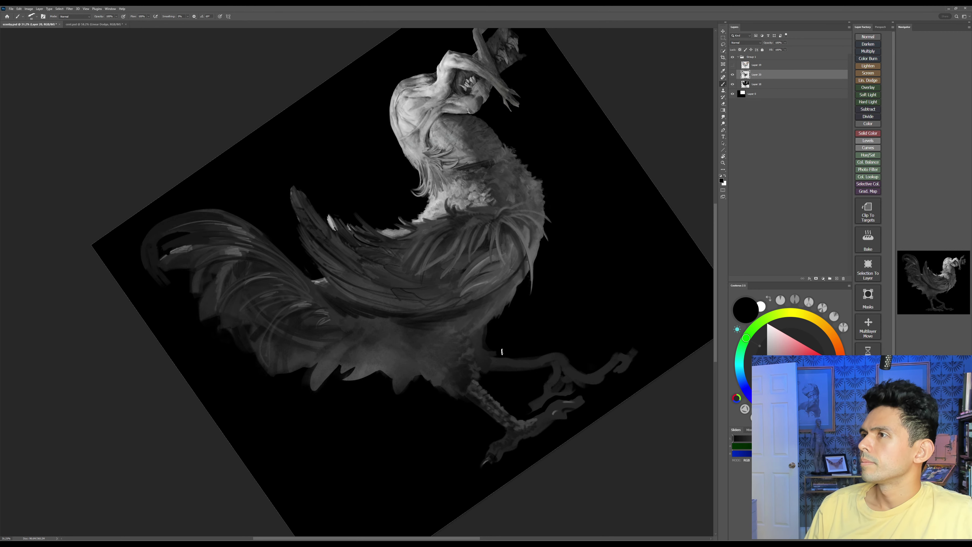
{"action": "key", "text": "ctrl+s"}
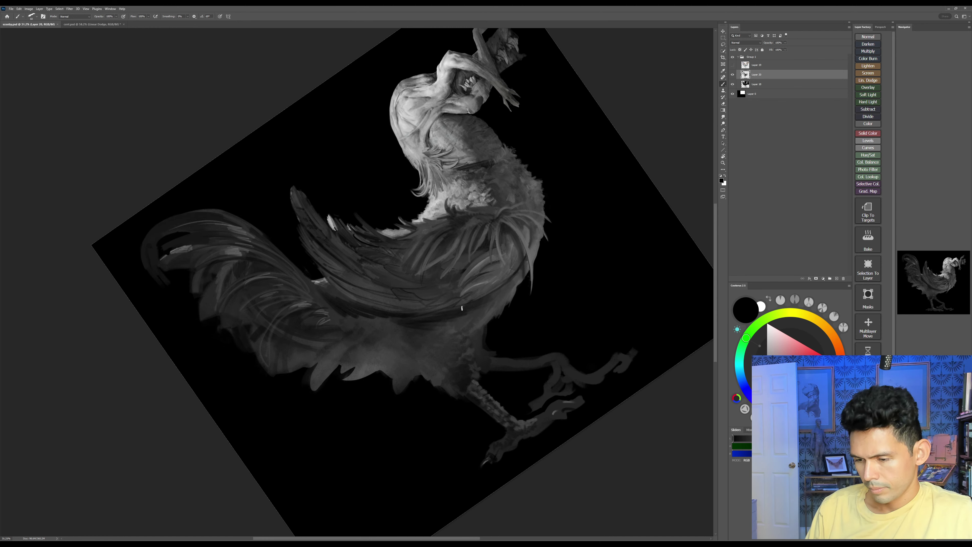
{"action": "mouse_move", "coordinate": [462, 308]}
{"action": "left_mouse_down"}
{"action": "mouse_move", "coordinate": [500, 290]}
{"action": "mouse_move", "coordinate": [461, 319]}
{"action": "left_mouse_up"}
{"action": "key", "text": "Escape"}
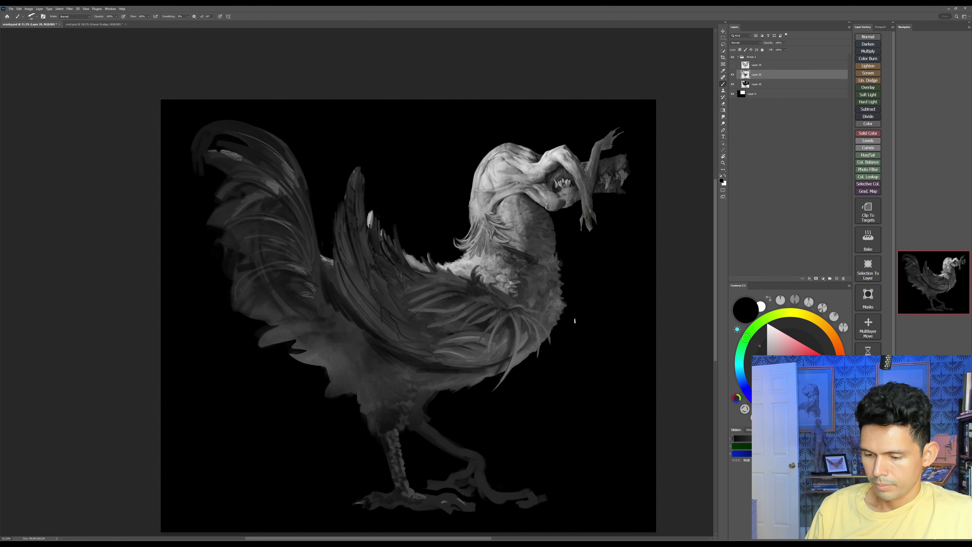
Step: Compare the creature with the grayscale detail layer hidden and shown
{"action": "left_click", "coordinate": [733, 74]}
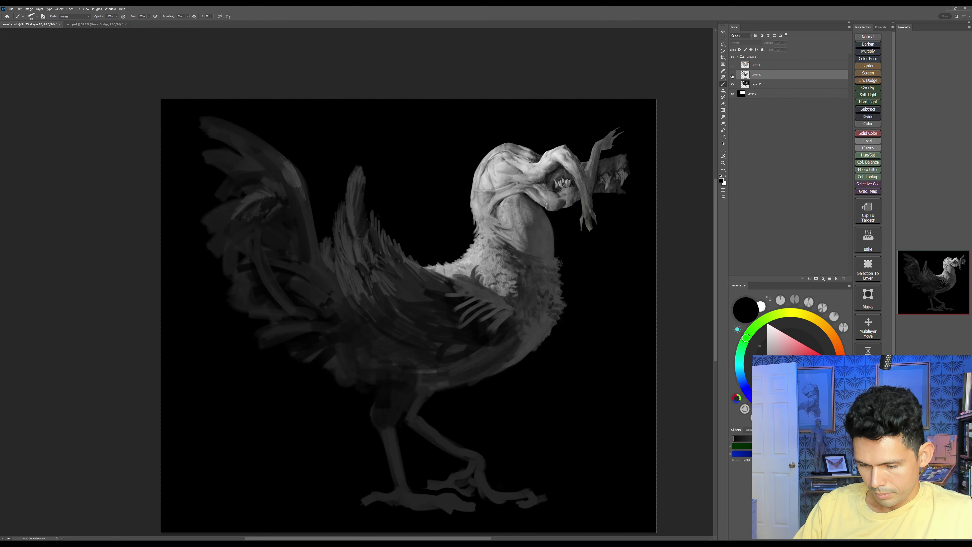
{"action": "left_click", "coordinate": [733, 75]}
{"action": "left_click", "coordinate": [732, 75]}
{"action": "left_click", "coordinate": [732, 75]}
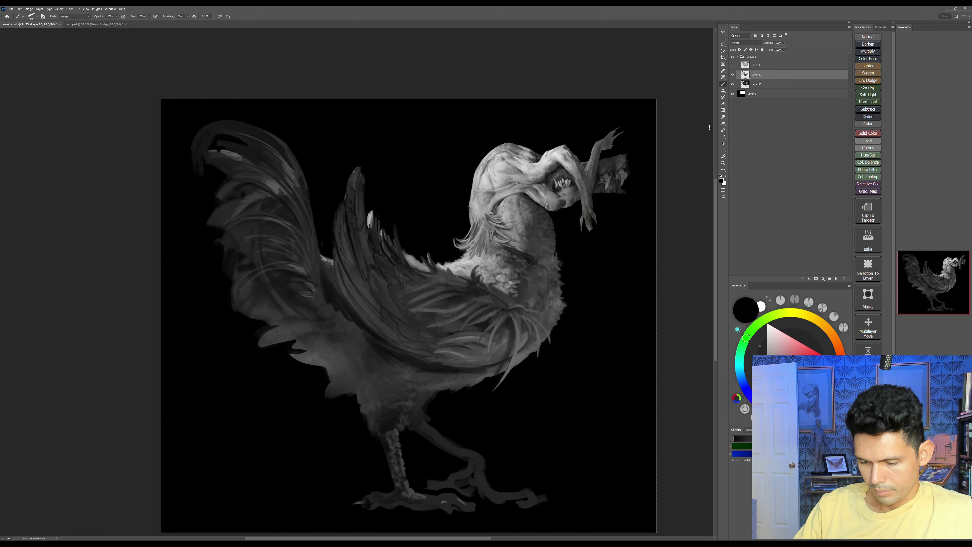
Step: Paint dark shading on the creature's rear body between the tail feathers and the thigh with a larger brush
{"action": "key", "text": "r"}
{"action": "left_click_drag", "start_coordinate": [626, 315], "coordinate": [604, 395]}
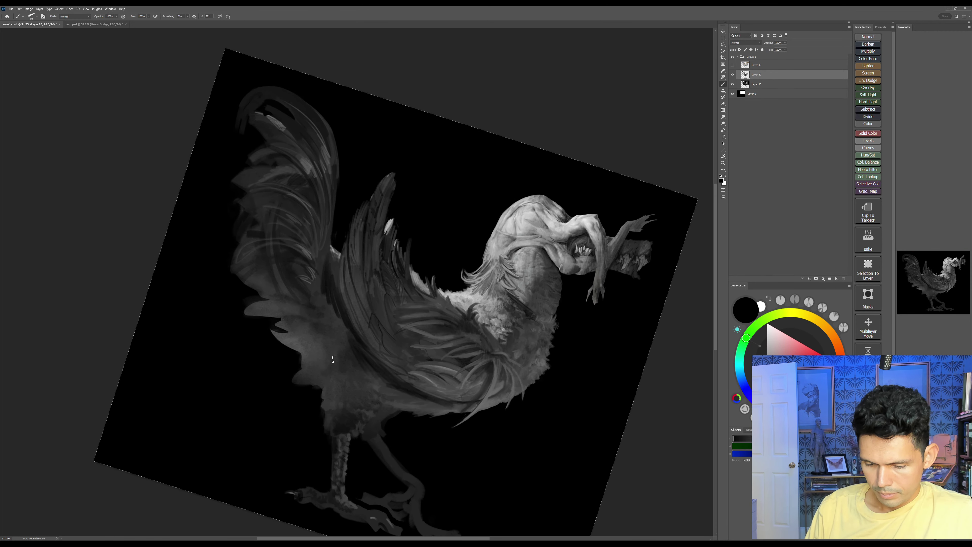
{"action": "mouse_move", "coordinate": [328, 366]}
{"action": "left_mouse_down"}
{"action": "mouse_move", "coordinate": [312, 356]}
{"action": "mouse_move", "coordinate": [326, 369]}
{"action": "mouse_move", "coordinate": [321, 347]}
{"action": "mouse_move", "coordinate": [338, 370]}
{"action": "mouse_move", "coordinate": [320, 367]}
{"action": "left_mouse_up"}
{"action": "key", "text": "bracketright"}
{"action": "key", "text": "bracketright"}
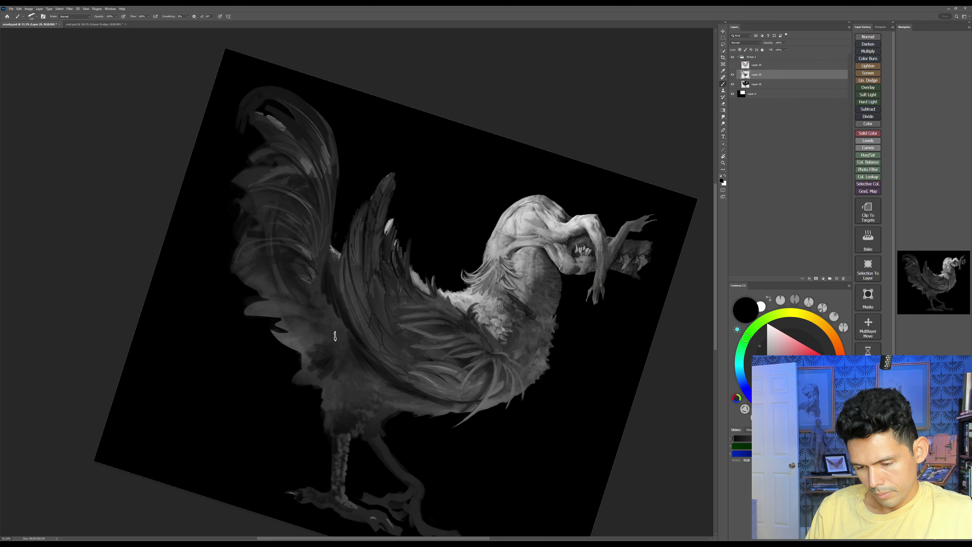
{"action": "mouse_move", "coordinate": [318, 350]}
{"action": "left_mouse_down"}
{"action": "mouse_move", "coordinate": [306, 353]}
{"action": "mouse_move", "coordinate": [301, 324]}
{"action": "left_mouse_up"}
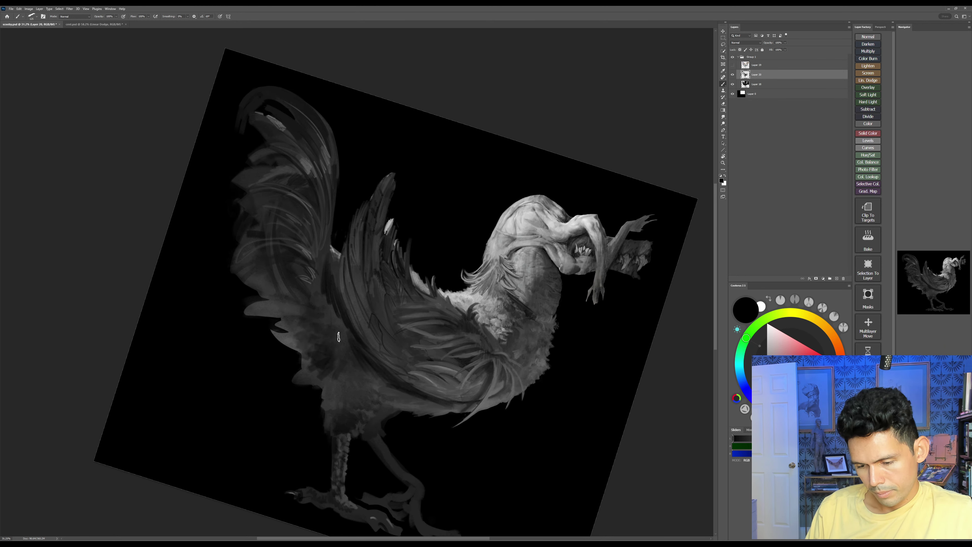
Step: Sample dark greys from the thigh and blend the new shading on the rear body
{"action": "left_click", "coordinate": [342, 374], "text": "alt"}
{"action": "key", "text": "["}
{"action": "key", "text": "["}
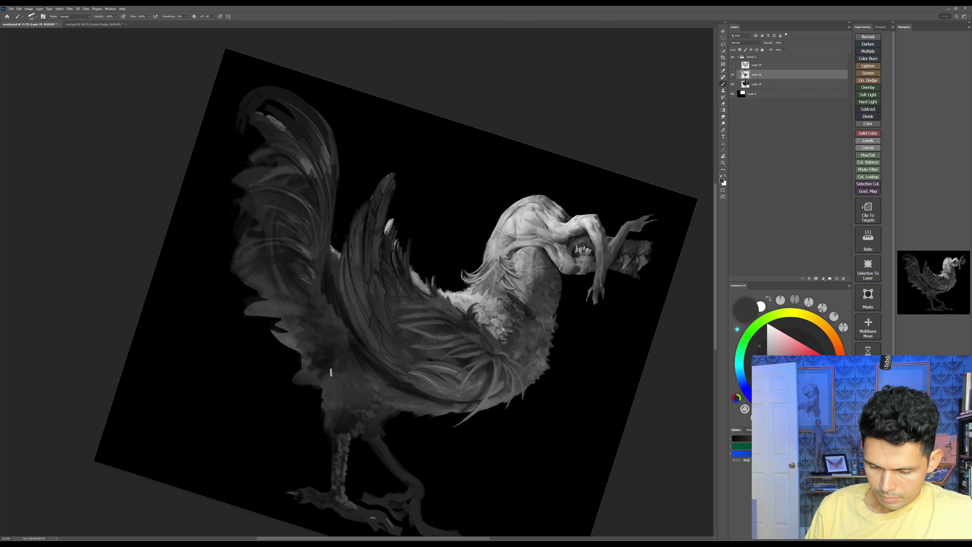
{"action": "key", "text": "Escape"}
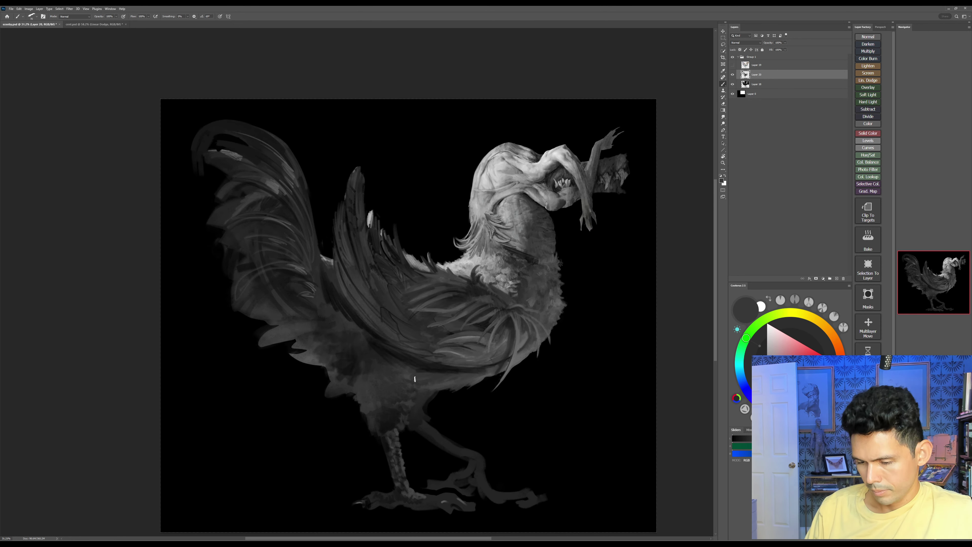
{"action": "left_click", "coordinate": [366, 376], "text": "alt"}
{"action": "key", "text": "]"}
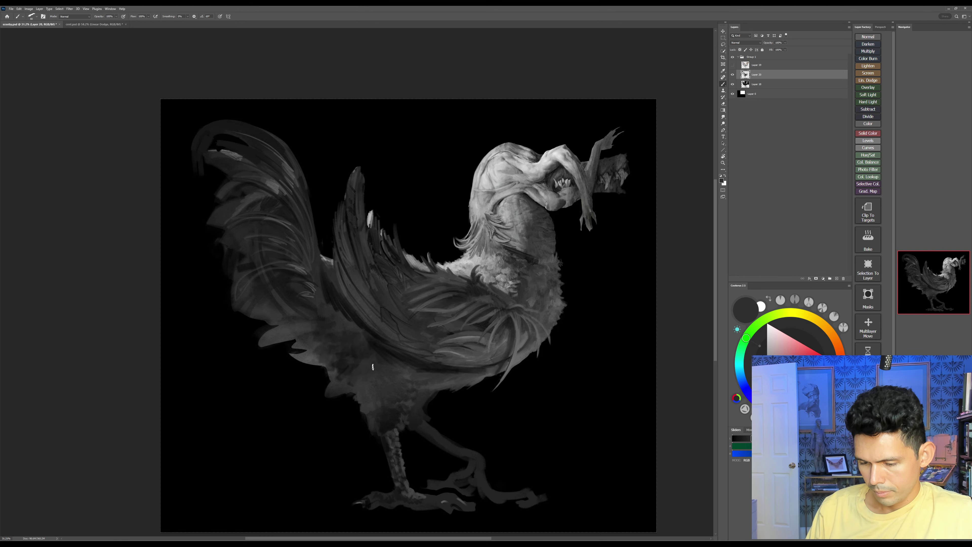
Step: Compare the grayscale detail layer hidden and shown again, and show the colour layer over the whole creature
{"action": "left_click", "coordinate": [733, 75]}
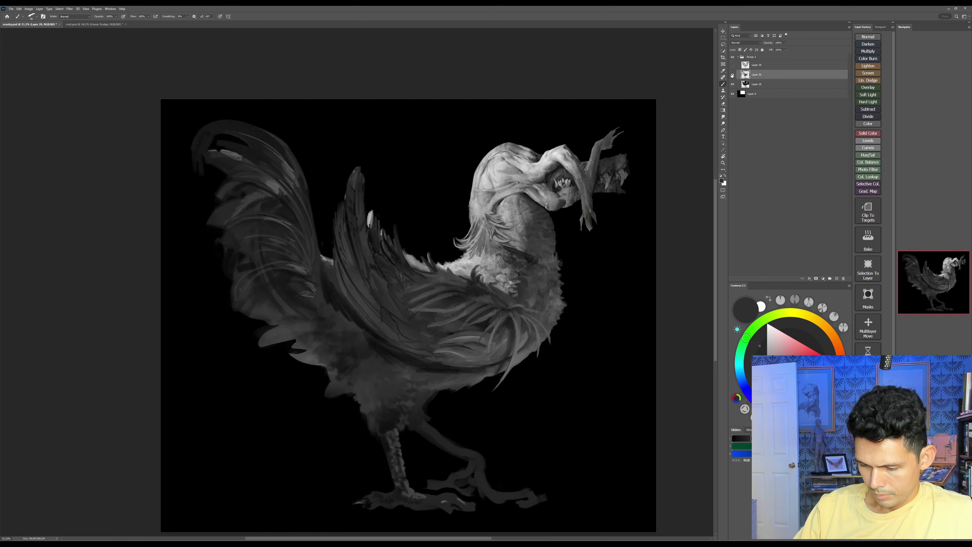
{"action": "left_click", "coordinate": [732, 75]}
{"action": "left_click", "coordinate": [732, 75]}
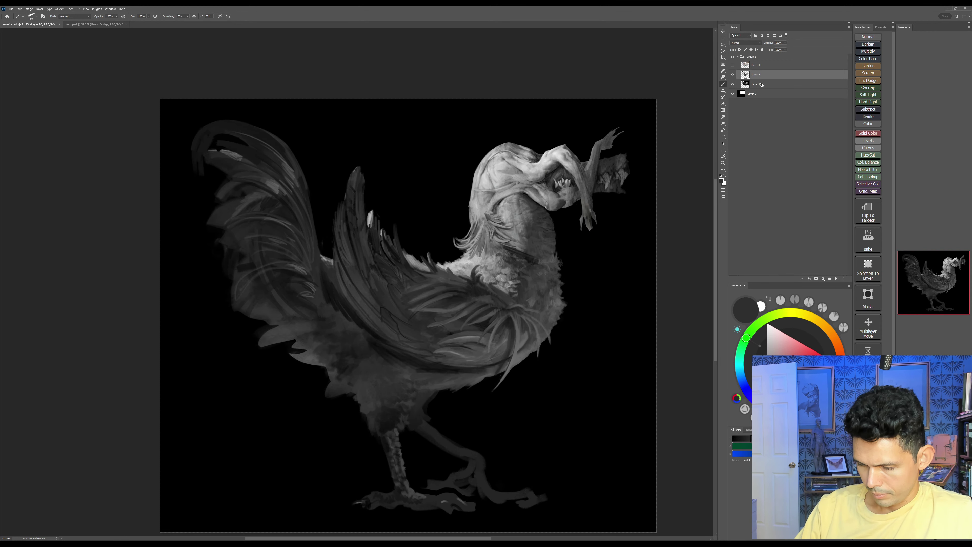
{"action": "left_click", "coordinate": [732, 65]}
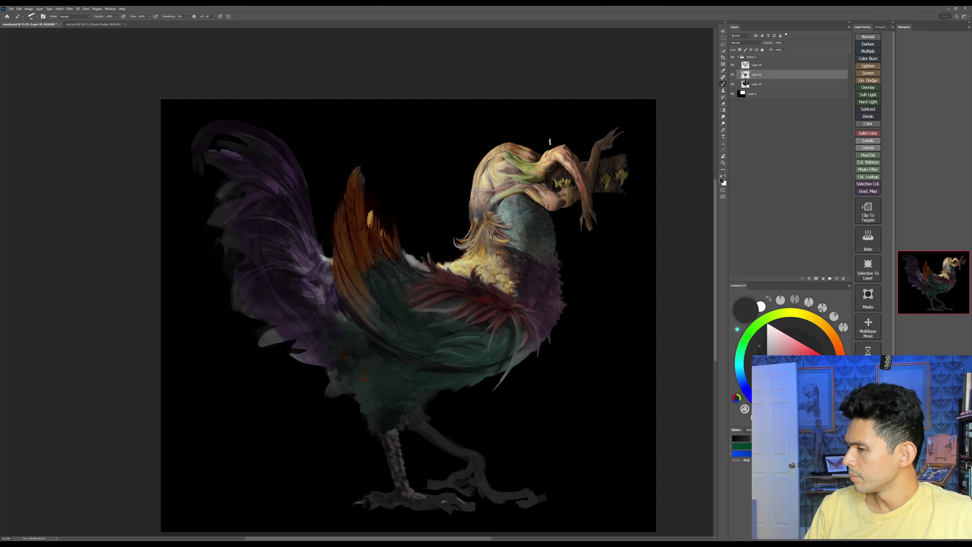
Step: Hide the colour layer and paint a dark stroke along the wing's lower edge above the belly
{"action": "left_click", "coordinate": [733, 65]}
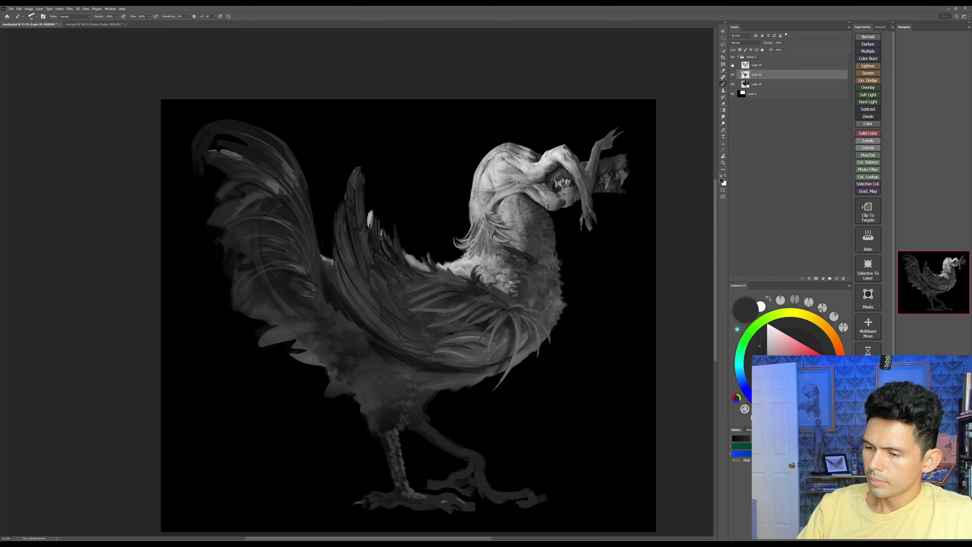
{"action": "left_click_drag", "start_coordinate": [424, 384], "coordinate": [453, 377]}
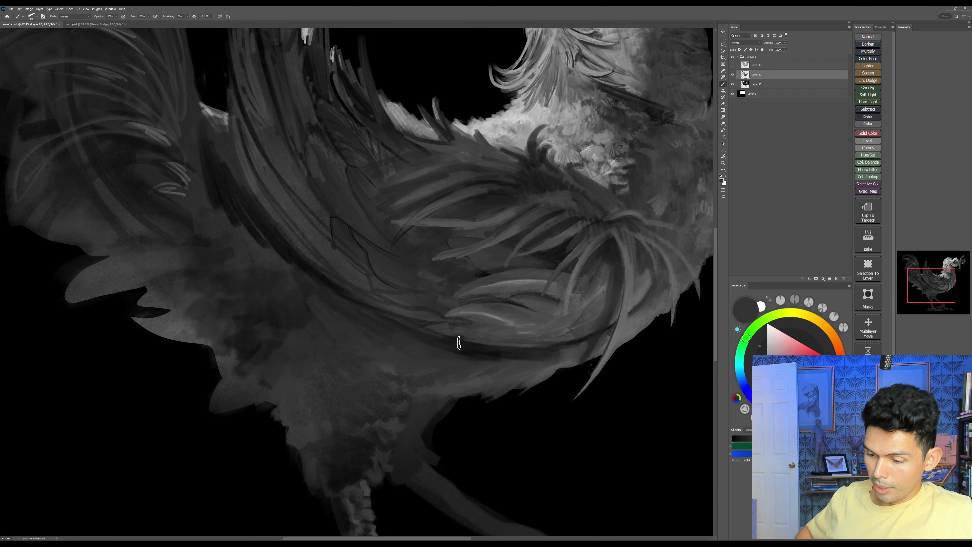
{"action": "left_click", "coordinate": [510, 376], "text": "alt"}
{"action": "mouse_move", "coordinate": [428, 344]}
{"action": "left_mouse_down"}
{"action": "mouse_move", "coordinate": [555, 363]}
{"action": "mouse_move", "coordinate": [564, 345]}
{"action": "left_mouse_up"}
{"action": "key", "text": "bracketleft"}
{"action": "left_click", "coordinate": [688, 358], "text": "alt"}
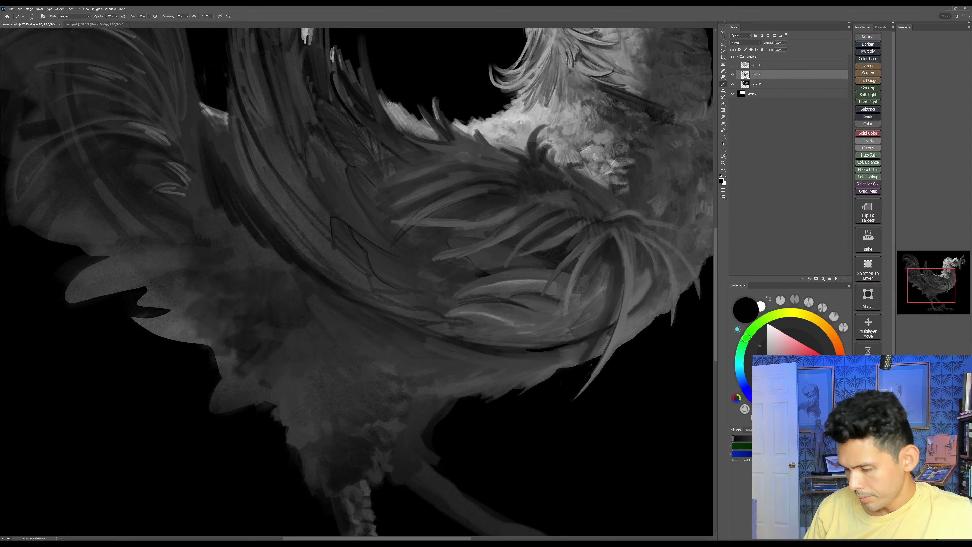
Step: Sample a mid grey and paint short feather strokes on the lower breast edge beside the longest hanging feather
{"action": "left_click", "coordinate": [631, 331], "text": "alt"}
{"action": "key", "text": "bracketright"}
{"action": "left_click_drag", "start_coordinate": [630, 343], "coordinate": [655, 321]}
{"action": "left_click_drag", "start_coordinate": [631, 342], "coordinate": [673, 304]}
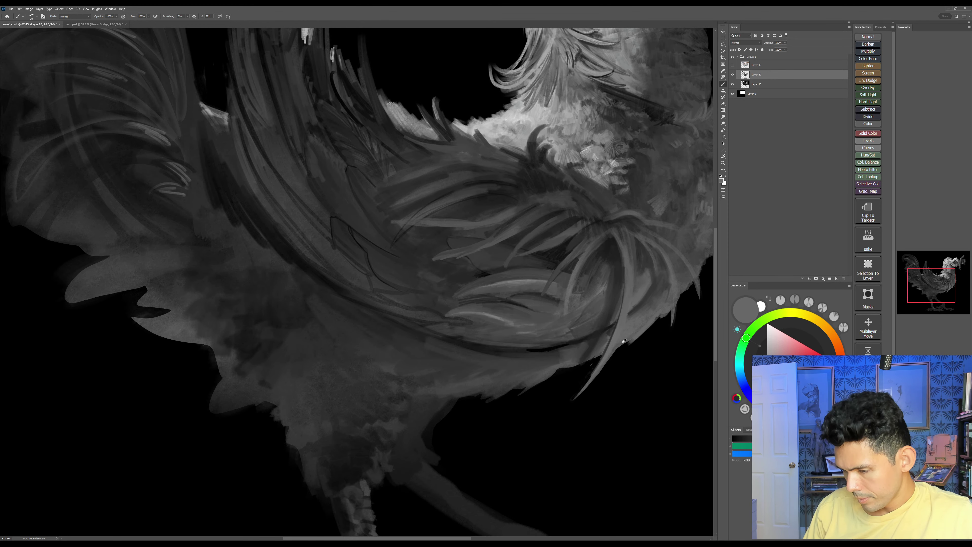
{"action": "left_click_drag", "start_coordinate": [632, 339], "coordinate": [618, 349]}
{"action": "left_click", "coordinate": [563, 365], "text": "alt"}
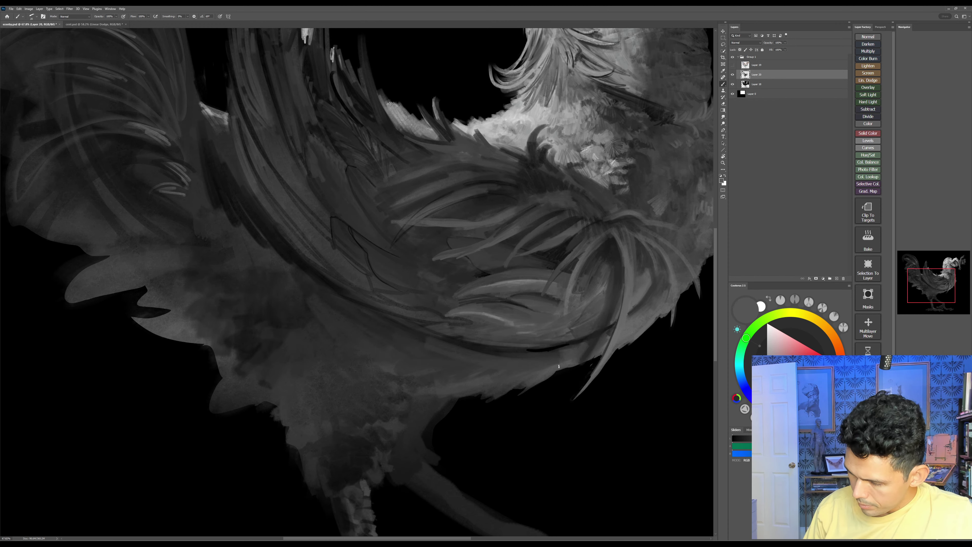
Step: Sample greys from the belly and blend the feather edge around the base of the longest hanging feather
{"action": "mouse_move", "coordinate": [564, 368]}
{"action": "left_mouse_down"}
{"action": "mouse_move", "coordinate": [602, 351]}
{"action": "mouse_move", "coordinate": [518, 396]}
{"action": "mouse_move", "coordinate": [550, 367]}
{"action": "mouse_move", "coordinate": [536, 370]}
{"action": "left_mouse_up"}
{"action": "left_click", "coordinate": [586, 351], "text": "alt"}
{"action": "left_click", "coordinate": [602, 352], "text": "alt"}
{"action": "left_click", "coordinate": [567, 361], "text": "alt"}
{"action": "mouse_move", "coordinate": [535, 366]}
{"action": "left_mouse_down"}
{"action": "mouse_move", "coordinate": [551, 351]}
{"action": "mouse_move", "coordinate": [542, 366]}
{"action": "mouse_move", "coordinate": [579, 346]}
{"action": "left_mouse_up"}
{"action": "mouse_move", "coordinate": [567, 356]}
{"action": "left_mouse_down"}
{"action": "mouse_move", "coordinate": [580, 346]}
{"action": "mouse_move", "coordinate": [576, 355]}
{"action": "left_mouse_up"}
{"action": "left_click_drag", "start_coordinate": [562, 368], "coordinate": [578, 359]}
{"action": "left_click_drag", "start_coordinate": [630, 325], "coordinate": [577, 366]}
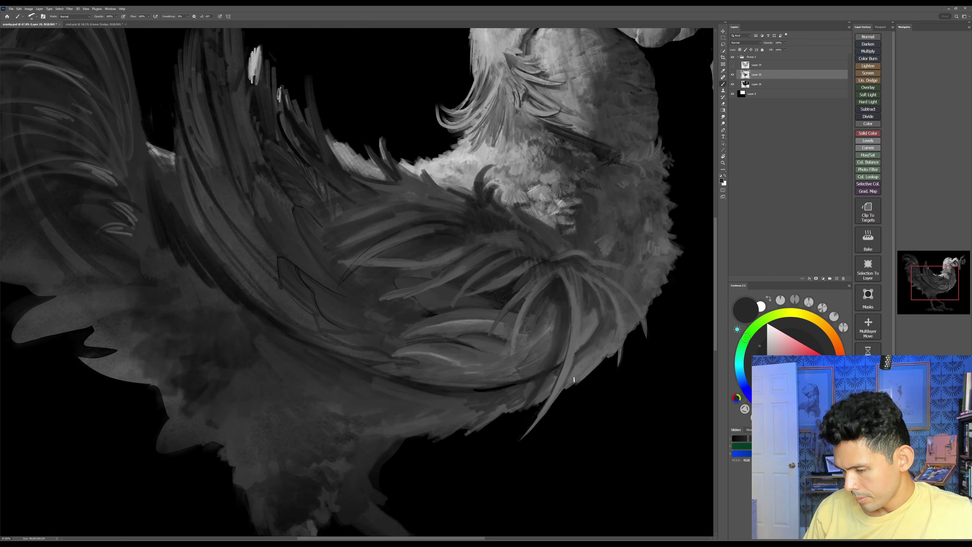
Step: Paint feather strokes with a larger brush along the lower breast and belly around the longest hanging feather, and save the document
{"action": "key", "text": "]"}
{"action": "left_click_drag", "start_coordinate": [566, 392], "coordinate": [586, 359]}
{"action": "left_click_drag", "start_coordinate": [577, 380], "coordinate": [590, 359]}
{"action": "left_click_drag", "start_coordinate": [545, 399], "coordinate": [555, 377]}
{"action": "mouse_move", "coordinate": [541, 399]}
{"action": "left_mouse_down"}
{"action": "mouse_move", "coordinate": [549, 379]}
{"action": "mouse_move", "coordinate": [577, 367]}
{"action": "left_mouse_up"}
{"action": "mouse_move", "coordinate": [586, 373]}
{"action": "left_mouse_down"}
{"action": "mouse_move", "coordinate": [597, 346]}
{"action": "mouse_move", "coordinate": [613, 340]}
{"action": "left_mouse_up"}
{"action": "left_click_drag", "start_coordinate": [608, 364], "coordinate": [603, 372]}
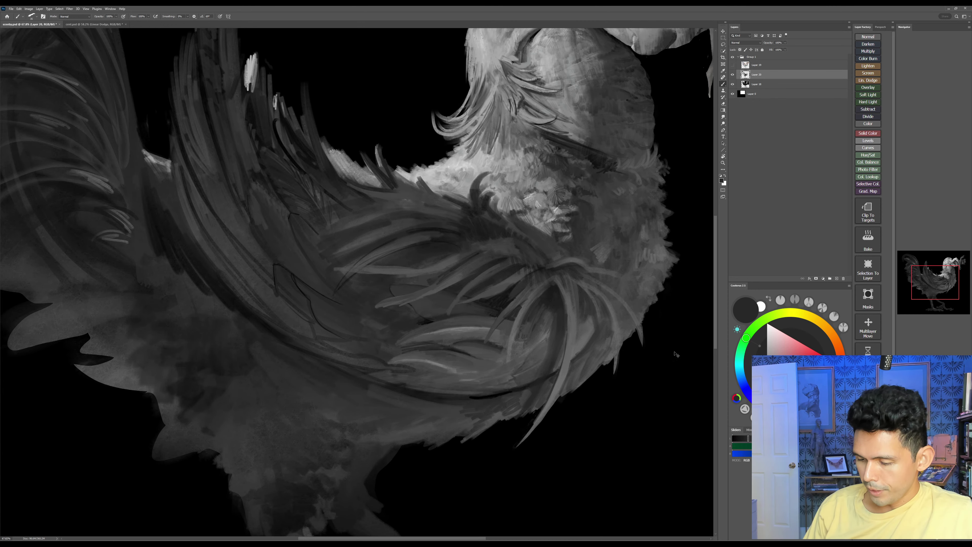
{"action": "key", "text": "ctrl+s"}
Step: Sample a dark grey and paint shading strokes between the long feathers in the middle of the wing with a larger brush
{"action": "key", "text": "ctrl+space"}
{"action": "mouse_move", "coordinate": [662, 391]}
{"action": "left_mouse_down"}
{"action": "mouse_move", "coordinate": [635, 412]}
{"action": "mouse_move", "coordinate": [652, 386]}
{"action": "mouse_move", "coordinate": [663, 387]}
{"action": "left_mouse_up"}
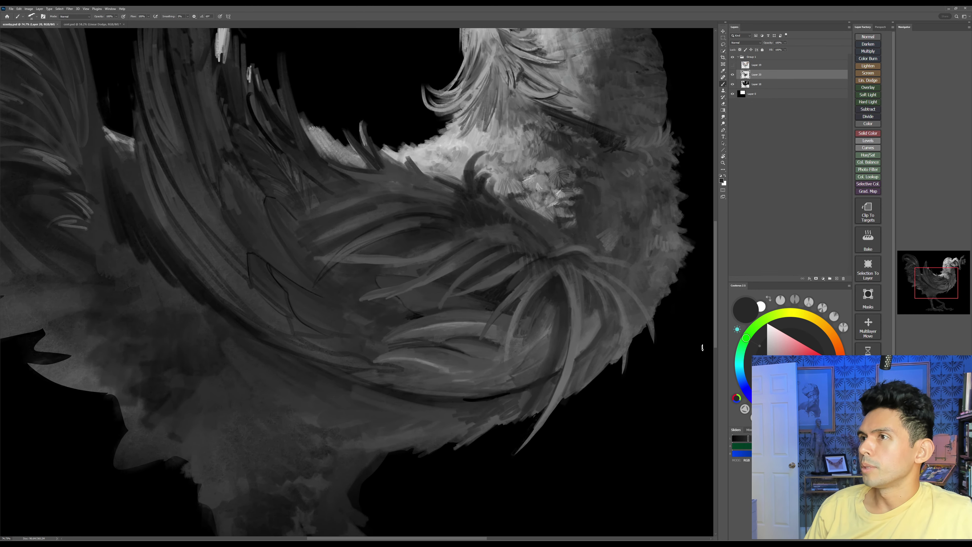
{"action": "key", "text": "r"}
{"action": "left_click_drag", "start_coordinate": [630, 358], "coordinate": [571, 255]}
{"action": "key", "text": "space"}
{"action": "left_click_drag", "start_coordinate": [569, 262], "coordinate": [606, 305]}
{"action": "key", "text": "]"}
{"action": "key", "text": "]"}
{"action": "left_click_drag", "start_coordinate": [476, 334], "coordinate": [449, 360]}
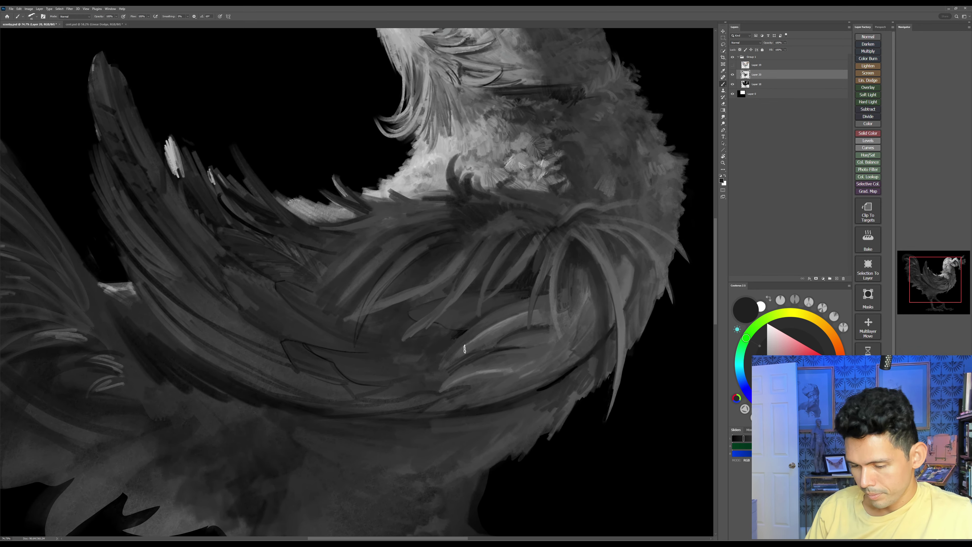
{"action": "key", "text": "Escape"}
{"action": "key", "text": "r"}
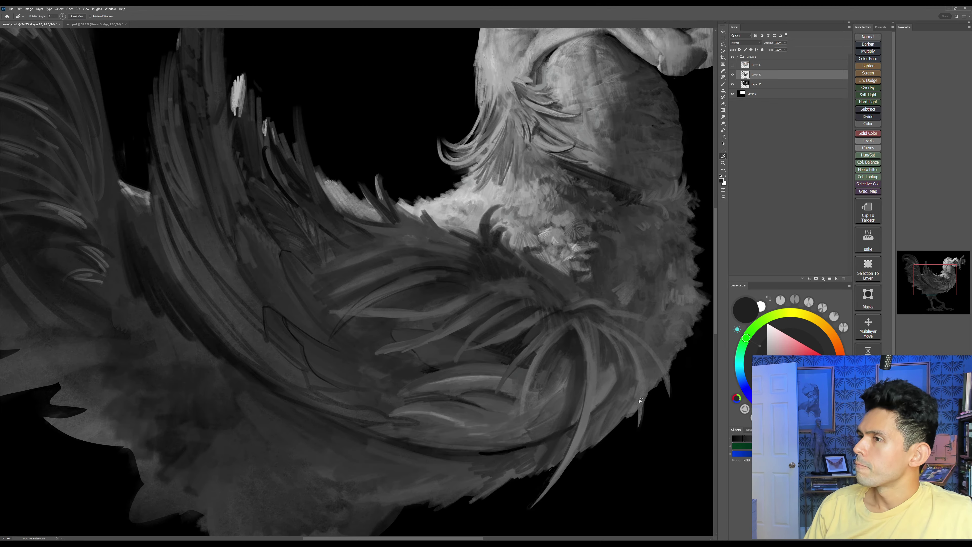
{"action": "left_click_drag", "start_coordinate": [620, 401], "coordinate": [468, 486]}
{"action": "left_click", "coordinate": [281, 279], "text": "alt"}
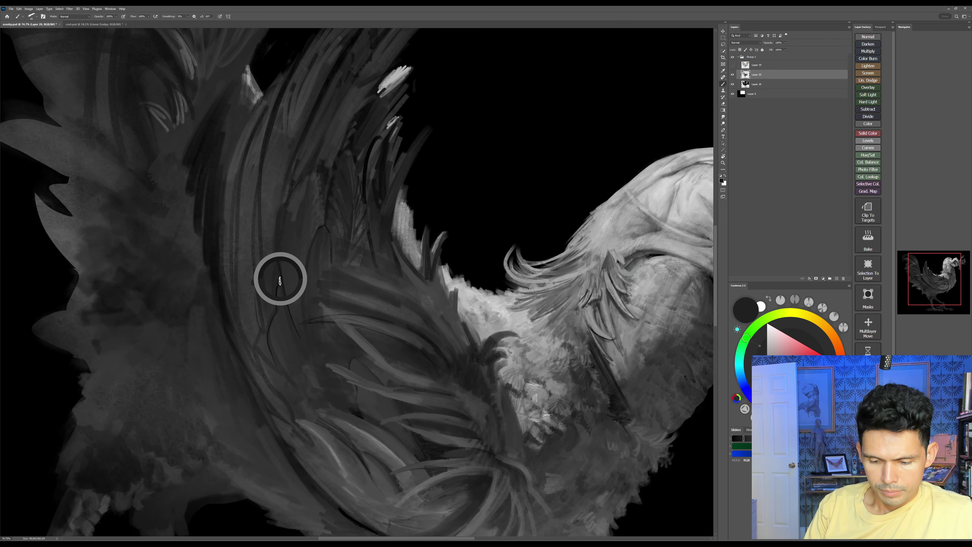
{"action": "left_click_drag", "start_coordinate": [284, 309], "coordinate": [296, 381]}
{"action": "left_click_drag", "start_coordinate": [271, 329], "coordinate": [293, 392]}
{"action": "mouse_move", "coordinate": [275, 328]}
{"action": "left_mouse_down"}
{"action": "mouse_move", "coordinate": [301, 380]}
{"action": "mouse_move", "coordinate": [309, 367]}
{"action": "left_mouse_up"}
{"action": "left_click_drag", "start_coordinate": [314, 250], "coordinate": [307, 318]}
{"action": "mouse_move", "coordinate": [319, 250]}
{"action": "left_mouse_down"}
{"action": "mouse_move", "coordinate": [314, 305]}
{"action": "mouse_move", "coordinate": [327, 288]}
{"action": "left_mouse_up"}
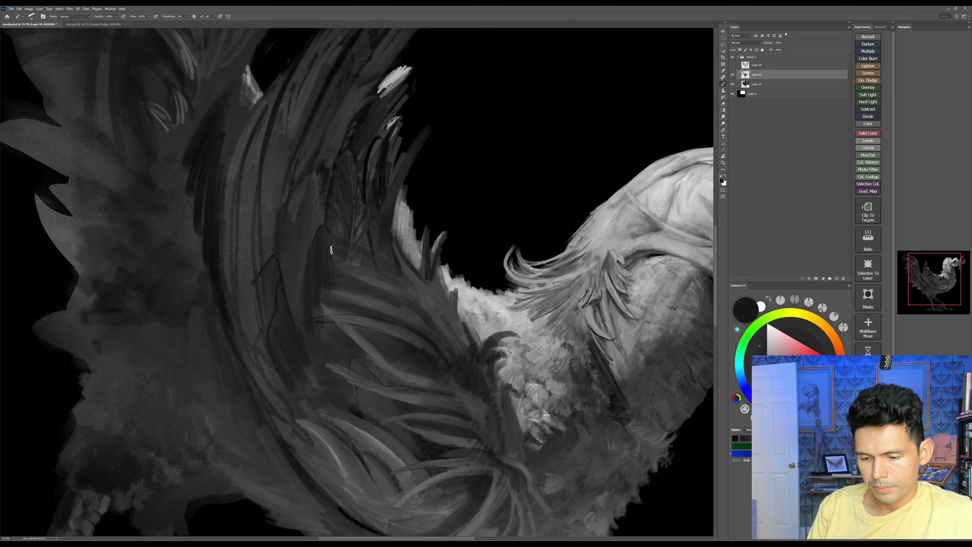
Step: Paint a thin dark line along the light feather hanging over the middle of the wing
{"action": "key", "text": "Escape"}
{"action": "left_click_drag", "start_coordinate": [452, 358], "coordinate": [478, 381]}
{"action": "key", "text": "r"}
{"action": "left_click_drag", "start_coordinate": [525, 324], "coordinate": [525, 237]}
{"action": "mouse_move", "coordinate": [540, 300]}
{"action": "left_mouse_down"}
{"action": "mouse_move", "coordinate": [532, 302]}
{"action": "mouse_move", "coordinate": [543, 286]}
{"action": "left_mouse_up"}
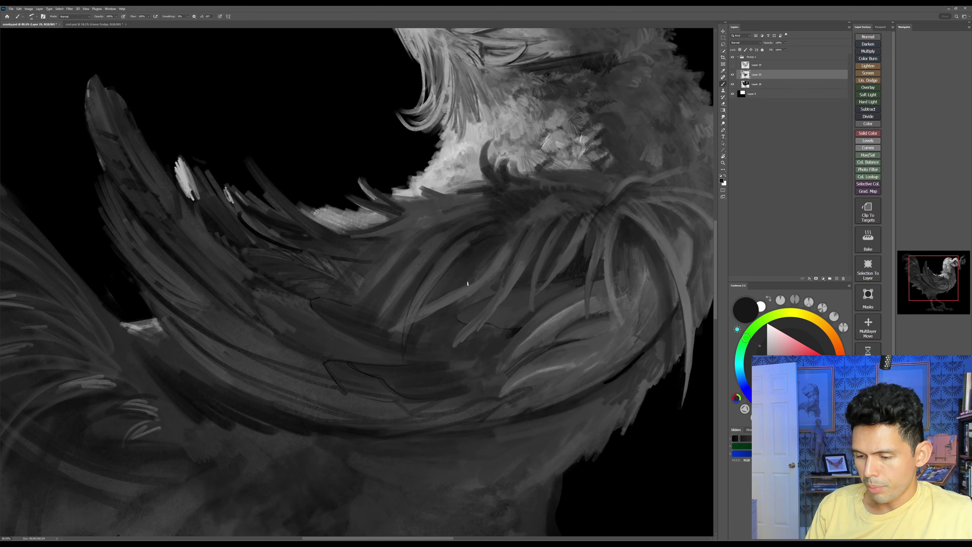
{"action": "mouse_move", "coordinate": [392, 329]}
{"action": "left_mouse_down"}
{"action": "mouse_move", "coordinate": [483, 271]}
{"action": "mouse_move", "coordinate": [461, 295]}
{"action": "mouse_move", "coordinate": [477, 291]}
{"action": "mouse_move", "coordinate": [430, 317]}
{"action": "mouse_move", "coordinate": [503, 268]}
{"action": "left_mouse_up"}
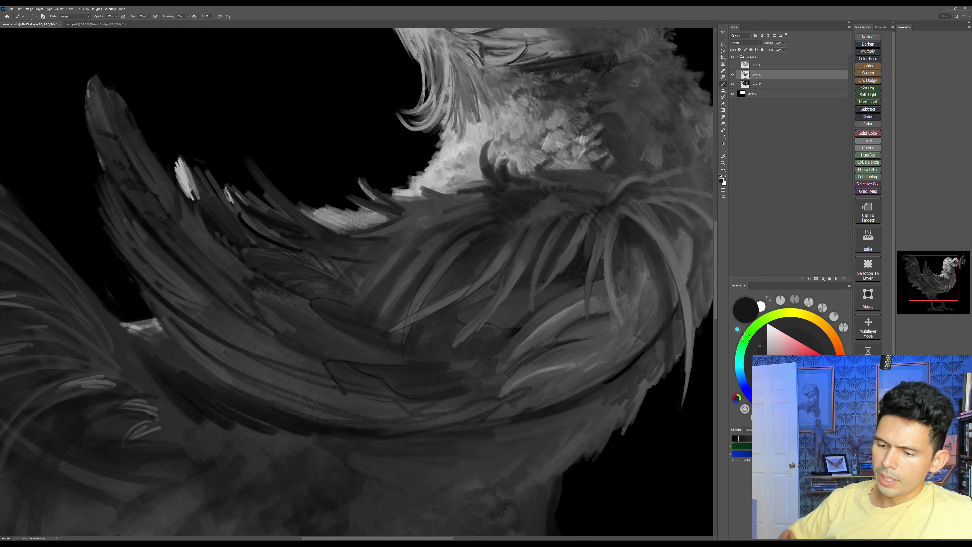
Step: Sample dark greys and paint overlapping feather strokes across the upper wing behind the shoulder with a larger brush
{"action": "key", "text": "x"}
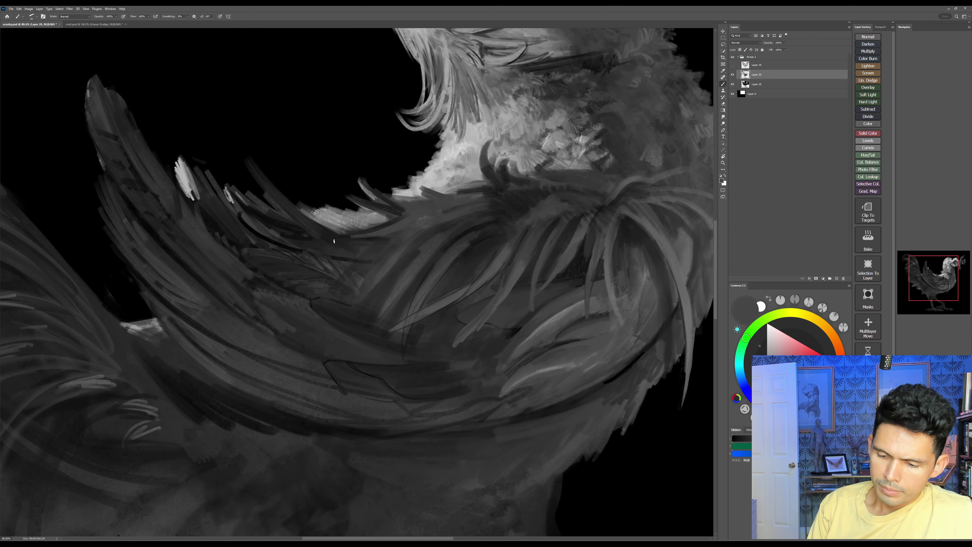
{"action": "mouse_move", "coordinate": [323, 242]}
{"action": "left_mouse_down"}
{"action": "mouse_move", "coordinate": [375, 238]}
{"action": "mouse_move", "coordinate": [400, 222]}
{"action": "mouse_move", "coordinate": [405, 248]}
{"action": "left_mouse_up"}
{"action": "key", "text": "bracketright"}
{"action": "key", "text": "bracketright"}
{"action": "key", "text": "bracketright"}
{"action": "left_click", "coordinate": [389, 222], "text": "alt"}
{"action": "key", "text": "bracketleft"}
{"action": "left_click_drag", "start_coordinate": [451, 216], "coordinate": [424, 244]}
{"action": "left_click_drag", "start_coordinate": [462, 216], "coordinate": [428, 260]}
{"action": "left_click_drag", "start_coordinate": [462, 244], "coordinate": [436, 265]}
{"action": "left_click_drag", "start_coordinate": [462, 209], "coordinate": [405, 230]}
{"action": "mouse_move", "coordinate": [445, 207]}
{"action": "left_mouse_down"}
{"action": "mouse_move", "coordinate": [389, 232]}
{"action": "mouse_move", "coordinate": [377, 224]}
{"action": "left_mouse_up"}
{"action": "mouse_move", "coordinate": [394, 214]}
{"action": "left_mouse_down"}
{"action": "mouse_move", "coordinate": [377, 218]}
{"action": "mouse_move", "coordinate": [396, 208]}
{"action": "left_mouse_up"}
{"action": "mouse_move", "coordinate": [427, 203]}
{"action": "left_mouse_down"}
{"action": "mouse_move", "coordinate": [396, 207]}
{"action": "mouse_move", "coordinate": [478, 198]}
{"action": "left_mouse_up"}
{"action": "left_click_drag", "start_coordinate": [482, 204], "coordinate": [463, 209]}
Step: Save the document and reset the painting colours to black and white
{"action": "key", "text": "Escape"}
{"action": "mouse_move", "coordinate": [617, 396]}
{"action": "left_mouse_down"}
{"action": "mouse_move", "coordinate": [594, 373]}
{"action": "mouse_move", "coordinate": [570, 388]}
{"action": "mouse_move", "coordinate": [590, 380]}
{"action": "mouse_move", "coordinate": [582, 360]}
{"action": "mouse_move", "coordinate": [591, 360]}
{"action": "left_mouse_up"}
{"action": "key", "text": "z"}
{"action": "key", "text": "ctrl+s"}
{"action": "left_click_drag", "start_coordinate": [571, 362], "coordinate": [586, 350]}
{"action": "key", "text": "b"}
{"action": "key", "text": "d"}
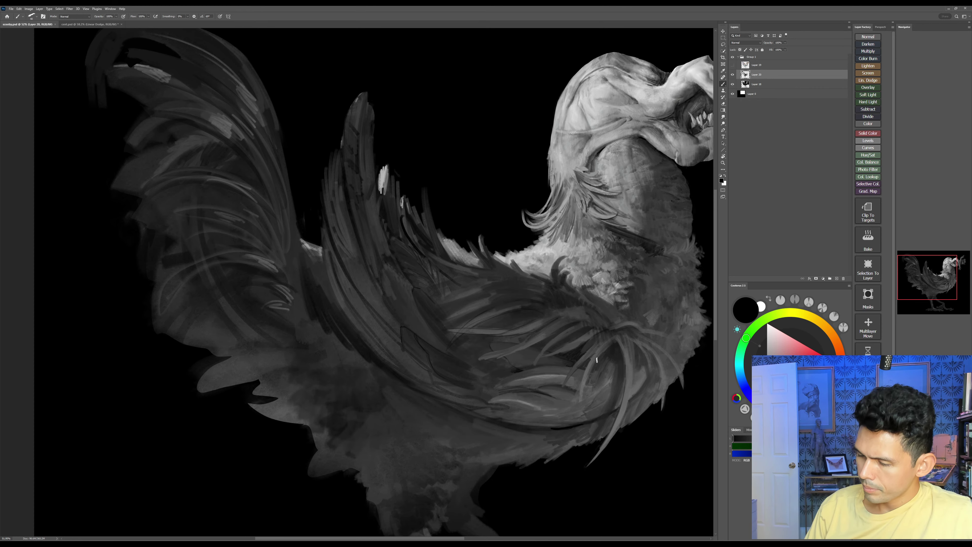
Step: Paint thin black accents in the gaps between the feathers below the shoulder with a smaller brush, and save the document
{"action": "key", "text": "r"}
{"action": "mouse_move", "coordinate": [639, 328]}
{"action": "left_mouse_down"}
{"action": "mouse_move", "coordinate": [643, 316]}
{"action": "mouse_move", "coordinate": [575, 196]}
{"action": "mouse_move", "coordinate": [574, 217]}
{"action": "mouse_move", "coordinate": [585, 209]}
{"action": "left_mouse_up"}
{"action": "key", "text": "z"}
{"action": "key", "text": "b"}
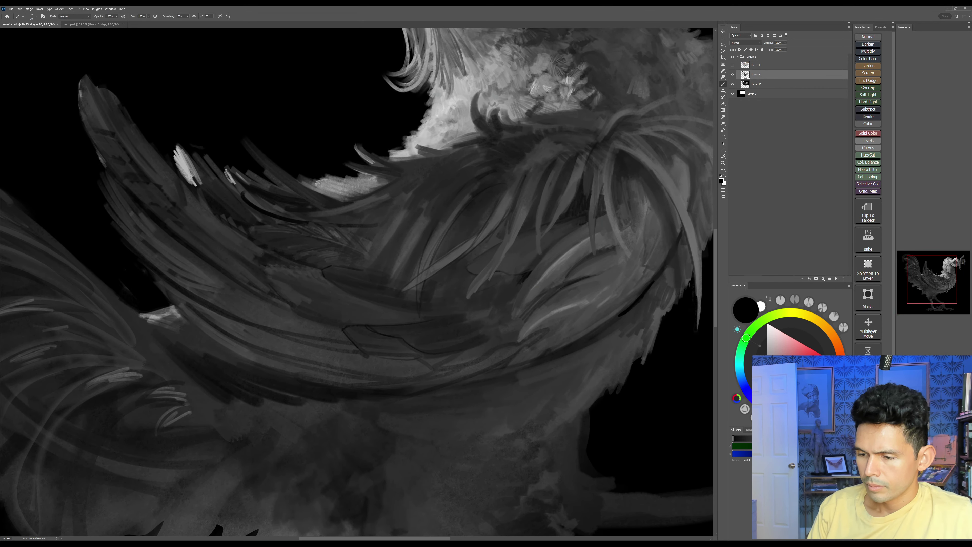
{"action": "mouse_move", "coordinate": [458, 220]}
{"action": "left_mouse_down"}
{"action": "mouse_move", "coordinate": [511, 174]}
{"action": "mouse_move", "coordinate": [470, 203]}
{"action": "mouse_move", "coordinate": [497, 190]}
{"action": "mouse_move", "coordinate": [489, 207]}
{"action": "mouse_move", "coordinate": [463, 221]}
{"action": "left_mouse_up"}
{"action": "key", "text": "["}
{"action": "key", "text": "["}
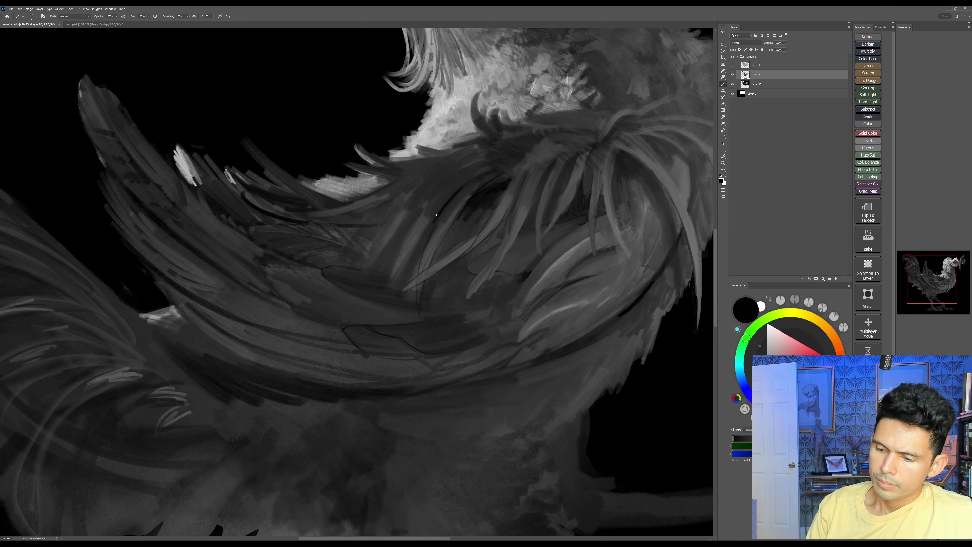
{"action": "mouse_move", "coordinate": [419, 212]}
{"action": "left_mouse_down"}
{"action": "mouse_move", "coordinate": [441, 192]}
{"action": "mouse_move", "coordinate": [435, 198]}
{"action": "left_mouse_up"}
{"action": "mouse_move", "coordinate": [418, 211]}
{"action": "left_mouse_down"}
{"action": "mouse_move", "coordinate": [446, 186]}
{"action": "mouse_move", "coordinate": [429, 199]}
{"action": "left_mouse_up"}
{"action": "left_click_drag", "start_coordinate": [520, 210], "coordinate": [525, 249]}
{"action": "key", "text": "ctrl+s"}
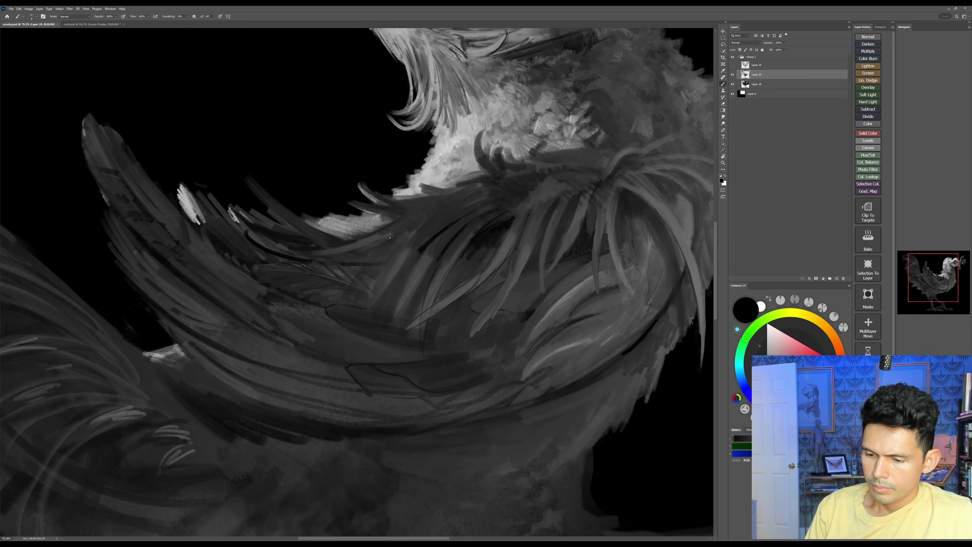
Step: Darken the upper wing behind the shoulder with black strokes that follow the feather direction
{"action": "left_click_drag", "start_coordinate": [390, 237], "coordinate": [445, 205]}
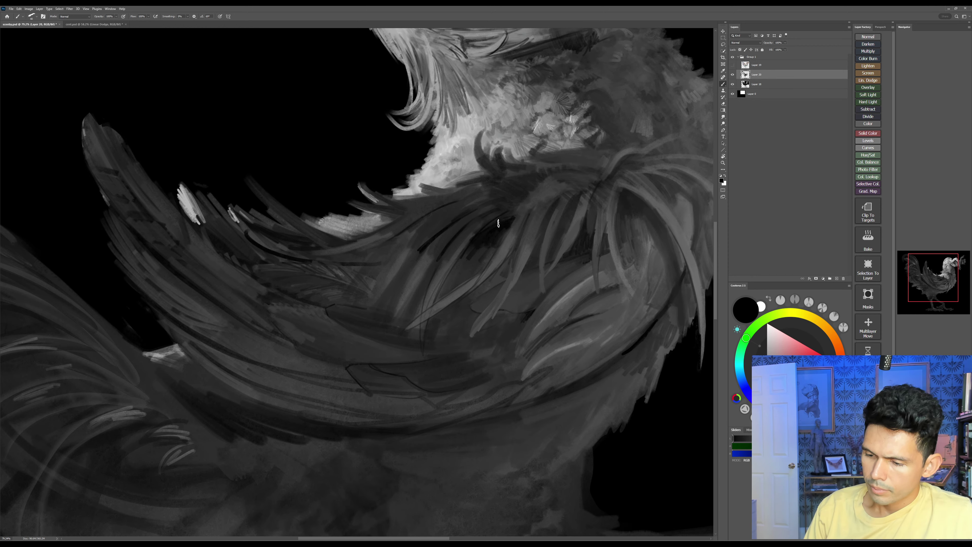
{"action": "mouse_move", "coordinate": [503, 207]}
{"action": "left_mouse_down"}
{"action": "mouse_move", "coordinate": [469, 237]}
{"action": "mouse_move", "coordinate": [448, 238]}
{"action": "mouse_move", "coordinate": [415, 273]}
{"action": "left_mouse_up"}
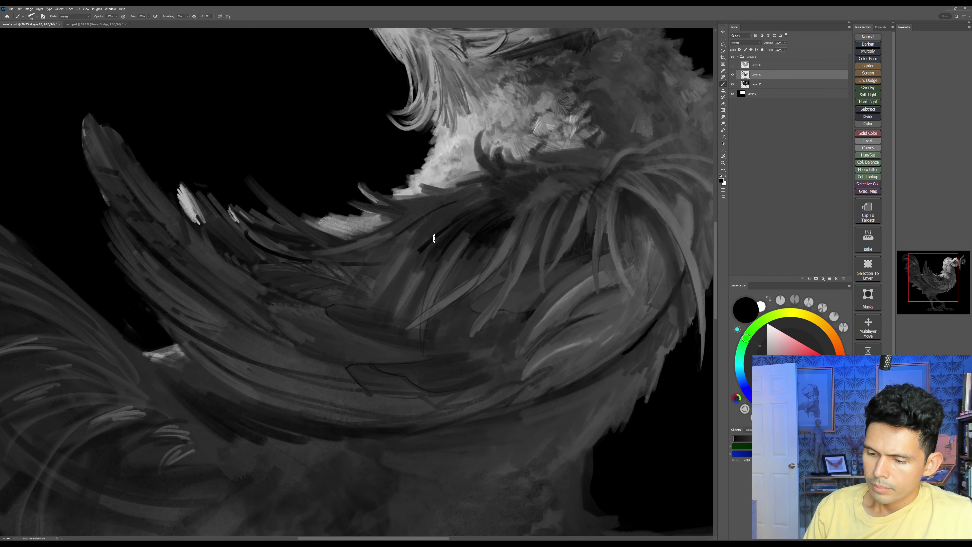
{"action": "mouse_move", "coordinate": [447, 223]}
{"action": "left_mouse_down"}
{"action": "mouse_move", "coordinate": [423, 246]}
{"action": "mouse_move", "coordinate": [388, 235]}
{"action": "left_mouse_up"}
{"action": "left_click_drag", "start_coordinate": [418, 212], "coordinate": [379, 231]}
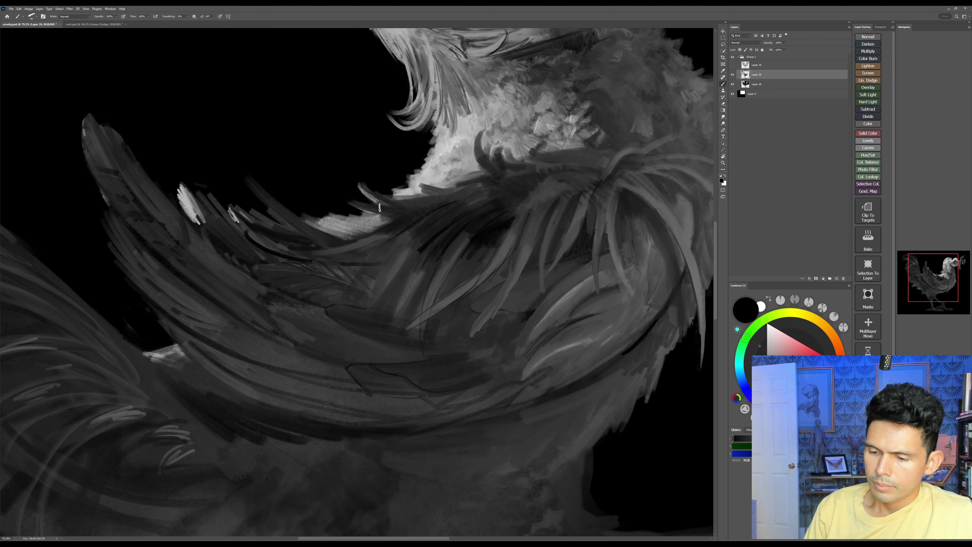
{"action": "mouse_move", "coordinate": [471, 190]}
{"action": "left_mouse_down"}
{"action": "mouse_move", "coordinate": [416, 208]}
{"action": "mouse_move", "coordinate": [425, 205]}
{"action": "left_mouse_up"}
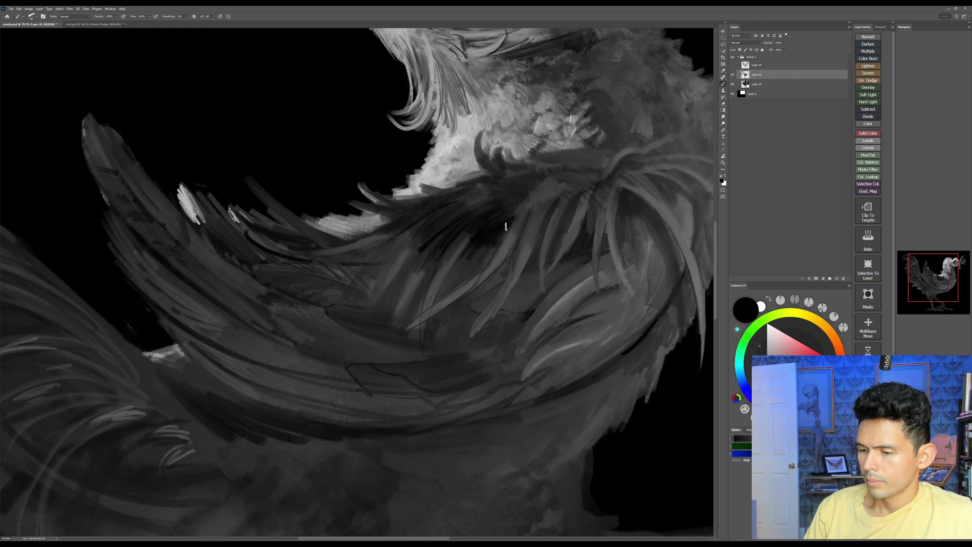
Step: Paint black shading over and between the inner feathers hanging from the shoulder
{"action": "left_click_drag", "start_coordinate": [526, 206], "coordinate": [515, 228]}
{"action": "mouse_move", "coordinate": [550, 182]}
{"action": "left_mouse_down"}
{"action": "mouse_move", "coordinate": [519, 227]}
{"action": "mouse_move", "coordinate": [514, 279]}
{"action": "left_mouse_up"}
{"action": "left_click_drag", "start_coordinate": [537, 230], "coordinate": [519, 274]}
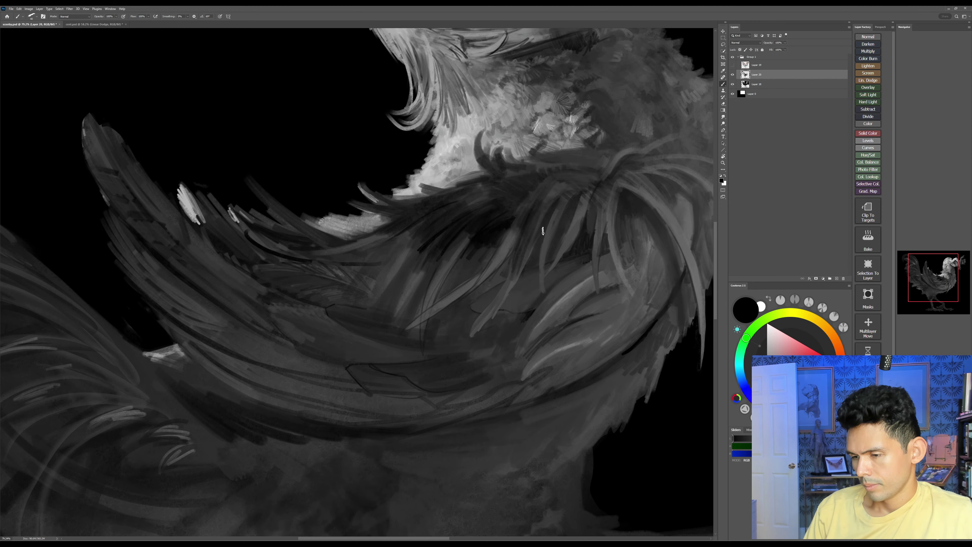
{"action": "left_click_drag", "start_coordinate": [553, 210], "coordinate": [531, 244]}
Step: Add small black accents at the root of the hanging feathers, where the wing meets the breast
{"action": "key", "text": "r"}
{"action": "left_click_drag", "start_coordinate": [571, 188], "coordinate": [647, 354]}
{"action": "left_click_drag", "start_coordinate": [635, 432], "coordinate": [620, 394]}
{"action": "key", "text": "["}
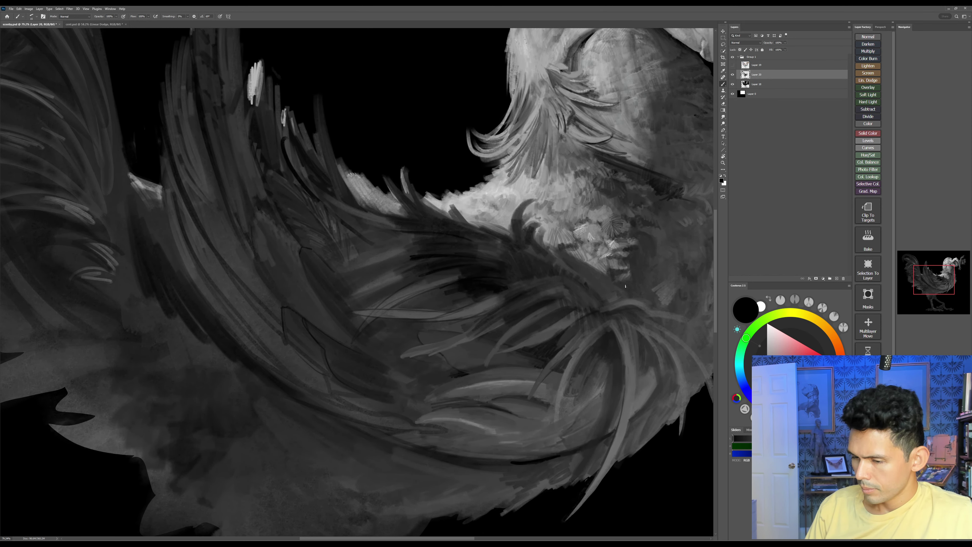
{"action": "key", "text": "r"}
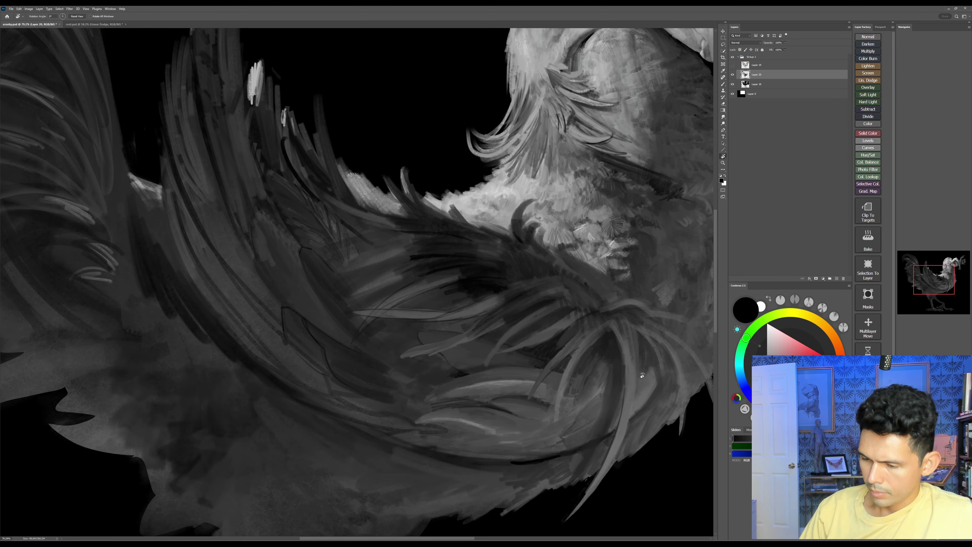
{"action": "mouse_move", "coordinate": [517, 237]}
{"action": "left_mouse_down"}
{"action": "mouse_move", "coordinate": [556, 490]}
{"action": "mouse_move", "coordinate": [521, 459]}
{"action": "left_mouse_up"}
{"action": "key", "text": "b"}
{"action": "mouse_move", "coordinate": [531, 382]}
{"action": "left_mouse_down"}
{"action": "mouse_move", "coordinate": [532, 369]}
{"action": "mouse_move", "coordinate": [537, 384]}
{"action": "left_mouse_up"}
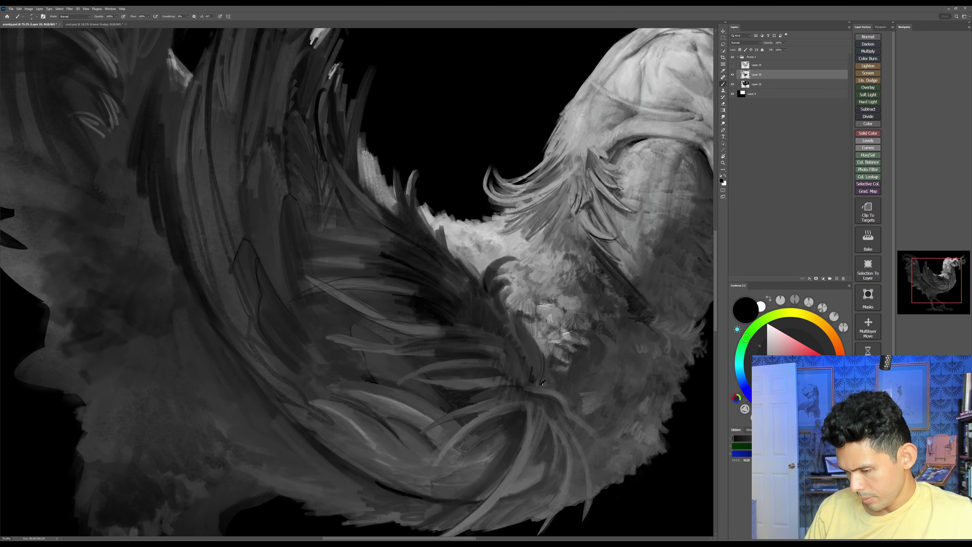
{"action": "key", "text": "Escape"}
{"action": "left_click_drag", "start_coordinate": [571, 269], "coordinate": [570, 288]}
{"action": "left_click_drag", "start_coordinate": [582, 280], "coordinate": [573, 288]}
Step: Sample greys beside the hanging feathers' root and soften the black accents there with a larger brush
{"action": "left_click", "coordinate": [562, 271], "text": "alt"}
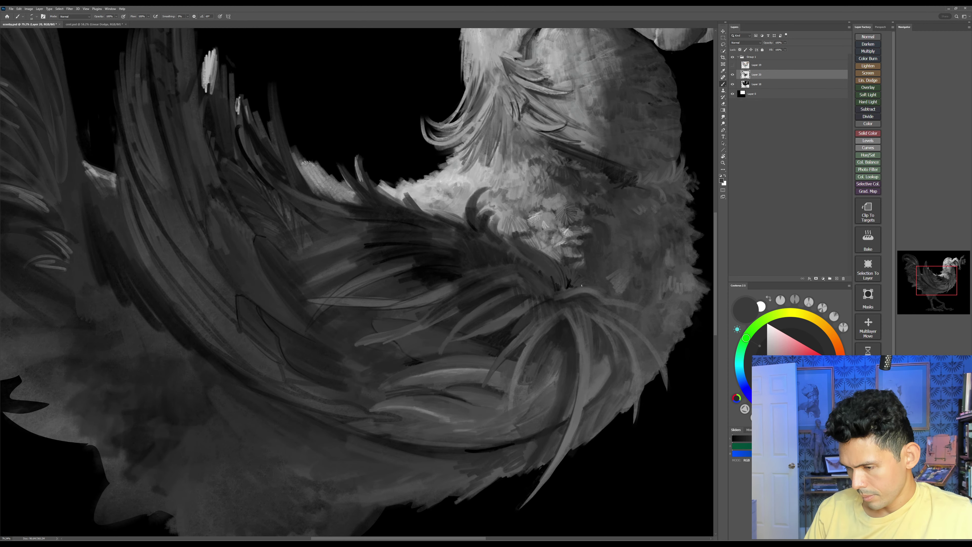
{"action": "left_click_drag", "start_coordinate": [669, 414], "coordinate": [689, 404]}
{"action": "left_click", "coordinate": [590, 276], "text": "alt"}
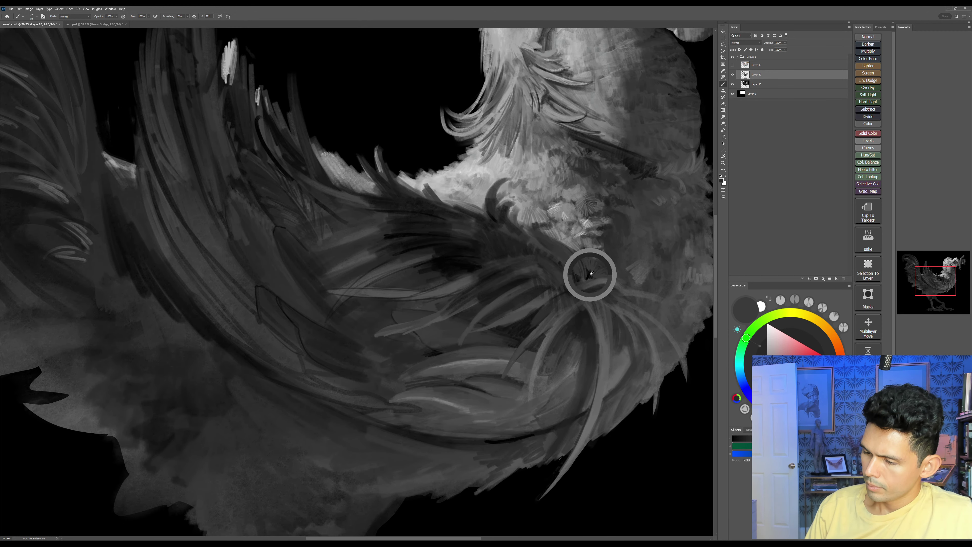
{"action": "left_click", "coordinate": [576, 288], "text": "alt"}
{"action": "key", "text": "bracketright"}
{"action": "key", "text": "bracketright"}
{"action": "key", "text": "bracketright"}
{"action": "left_click_drag", "start_coordinate": [583, 293], "coordinate": [575, 286]}
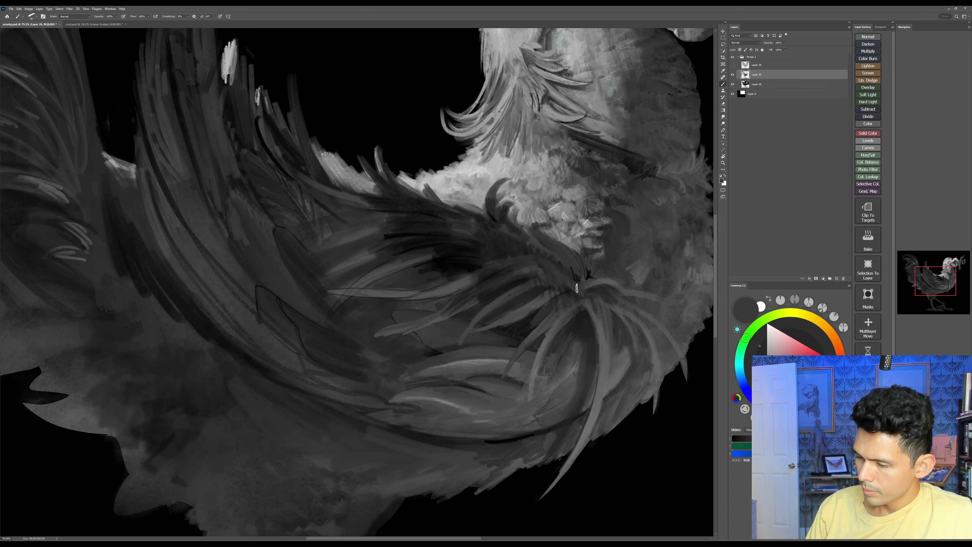
Step: Sample a darker grey, paint a fine shadow line along the uppermost breast feather with a smaller brush, and save the document
{"action": "left_click", "coordinate": [588, 274], "text": "alt"}
{"action": "key", "text": "bracketleft"}
{"action": "key", "text": "bracketleft"}
{"action": "key", "text": "bracketleft"}
{"action": "key", "text": "bracketleft"}
{"action": "key", "text": "bracketleft"}
{"action": "key", "text": "bracketleft"}
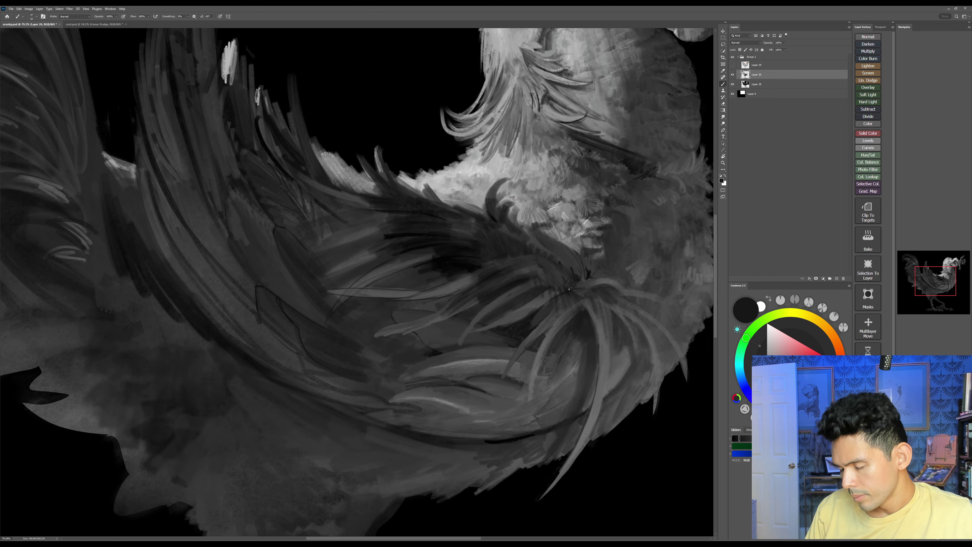
{"action": "left_click_drag", "start_coordinate": [571, 290], "coordinate": [612, 284]}
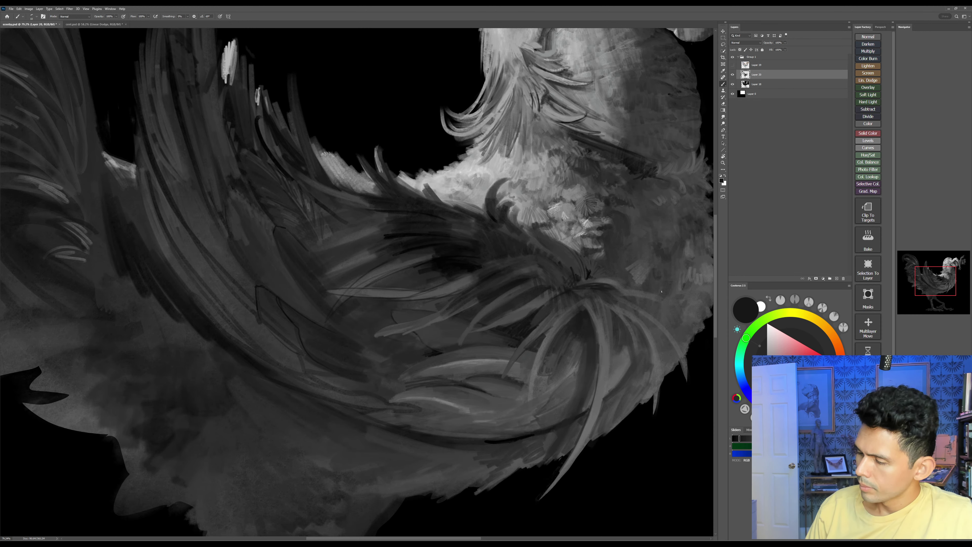
{"action": "key", "text": "ctrl+s"}
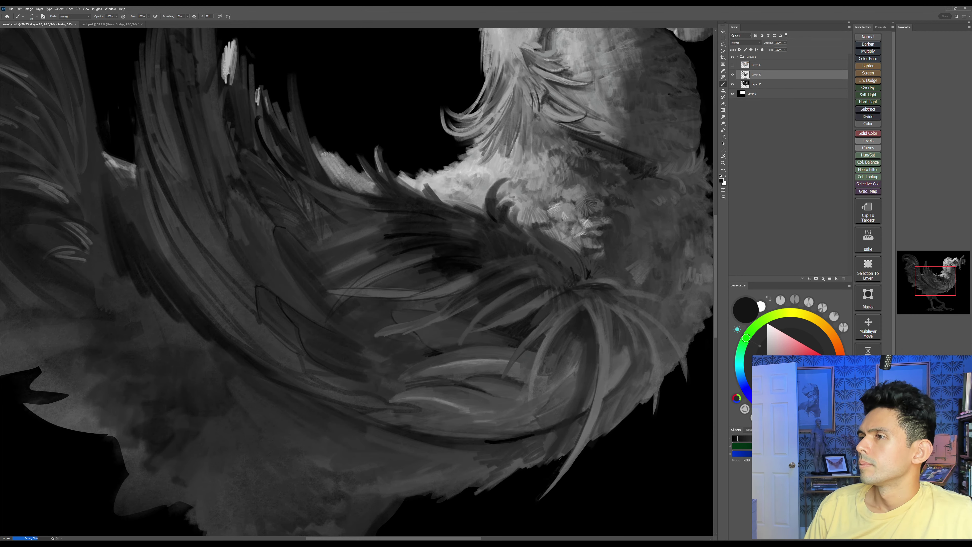
Step: Sample greys around the root of the hanging breast feathers and paint small shading strokes along the uppermost feather there
{"action": "key", "text": "r"}
{"action": "left_click_drag", "start_coordinate": [674, 346], "coordinate": [603, 229]}
{"action": "left_click_drag", "start_coordinate": [613, 155], "coordinate": [603, 250]}
{"action": "key", "text": "b"}
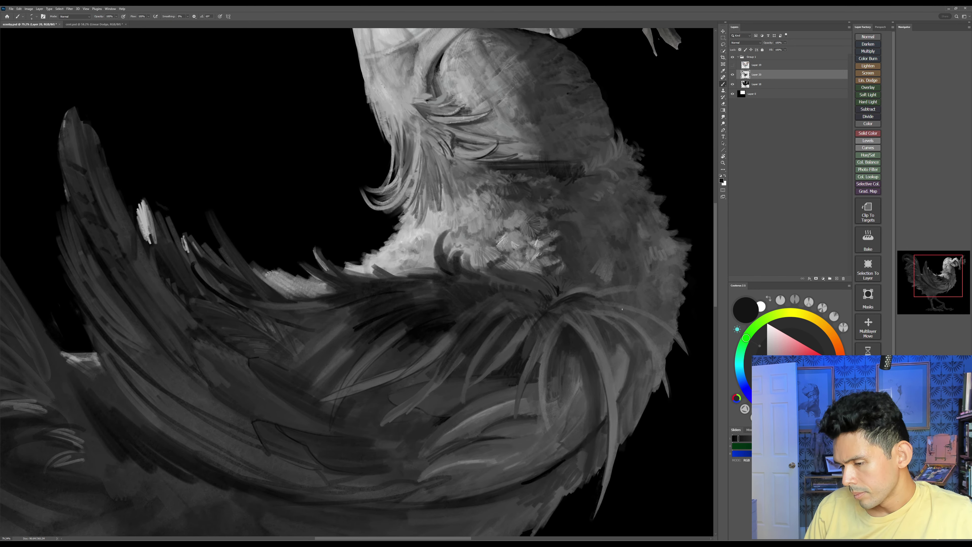
{"action": "key", "text": "Escape"}
{"action": "left_click", "coordinate": [561, 403], "text": "alt"}
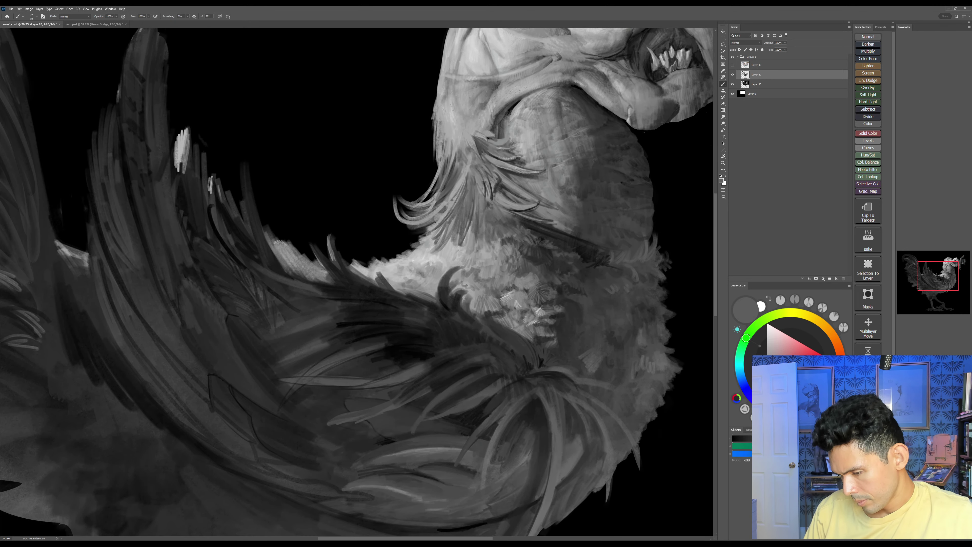
{"action": "left_click_drag", "start_coordinate": [577, 386], "coordinate": [582, 397]}
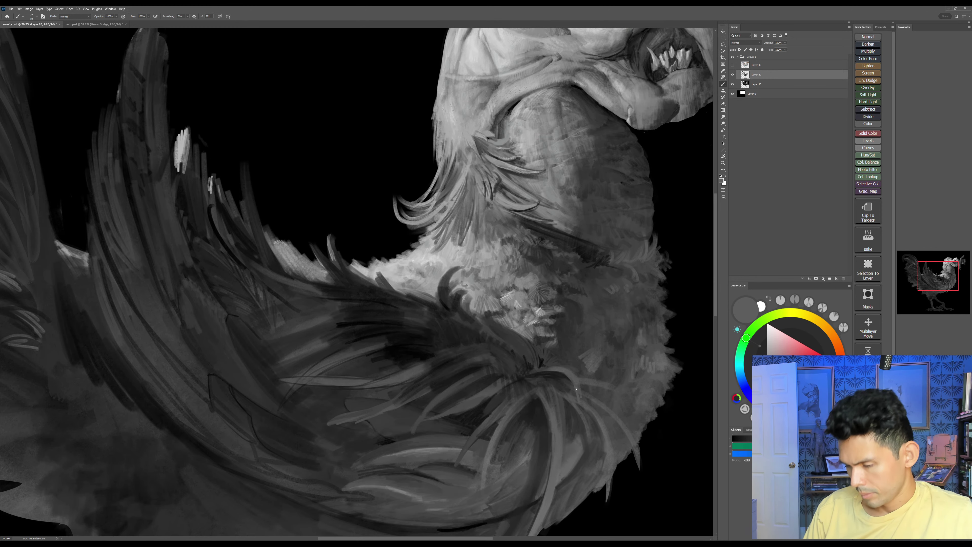
{"action": "left_click", "coordinate": [564, 374], "text": "alt"}
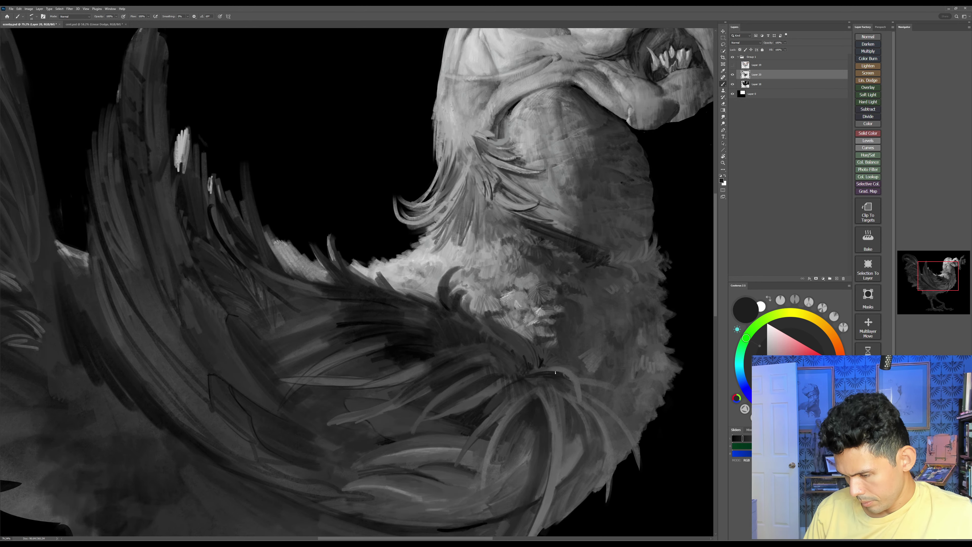
{"action": "left_click", "coordinate": [578, 390], "text": "alt"}
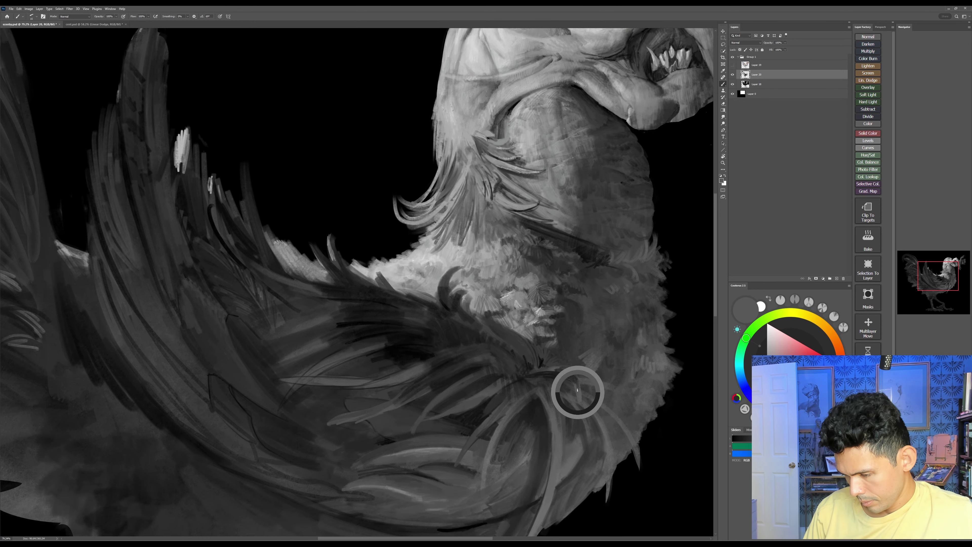
{"action": "left_click_drag", "start_coordinate": [573, 377], "coordinate": [578, 386]}
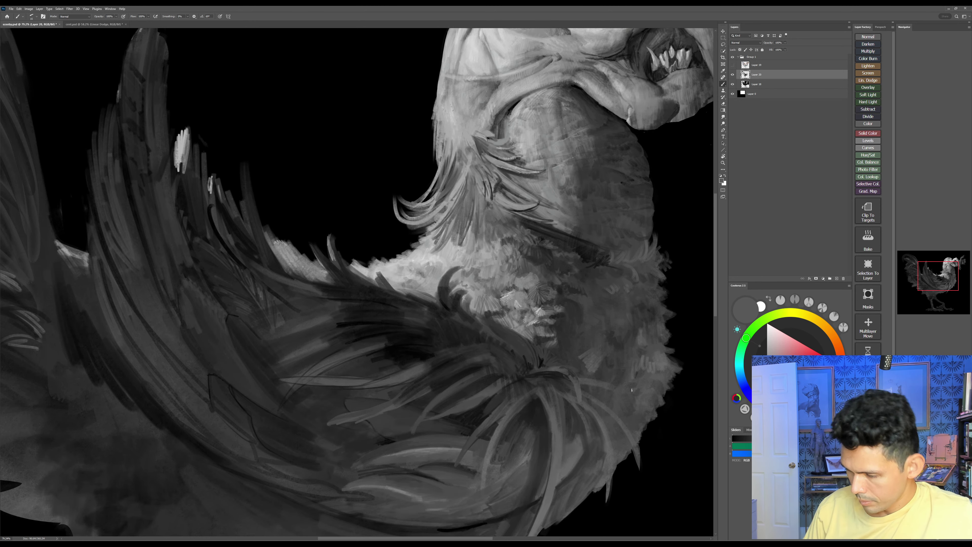
{"action": "left_click", "coordinate": [573, 370], "text": "alt"}
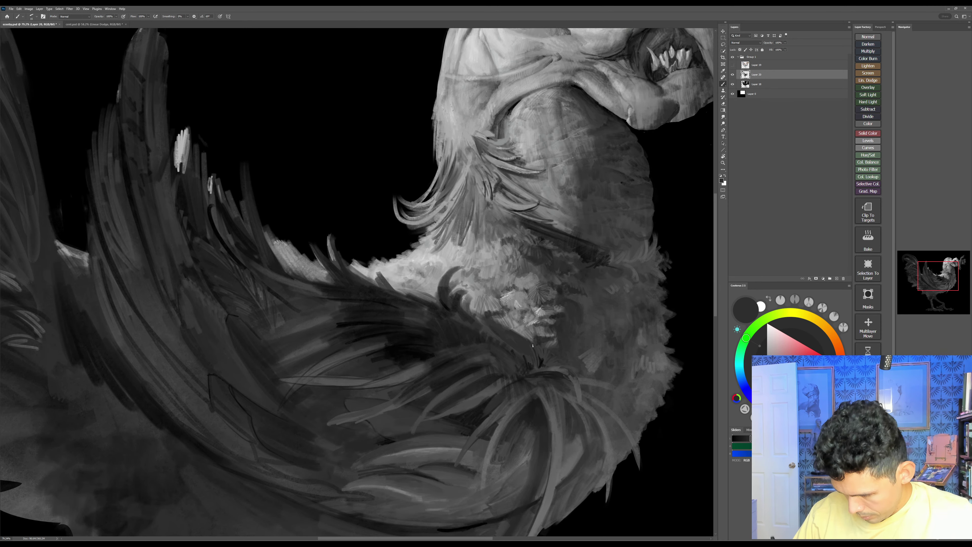
Step: Sample dark greys at the wing's edge just above the feather root, blend the edge with short strokes, and save the document
{"action": "left_click", "coordinate": [520, 352], "text": "alt"}
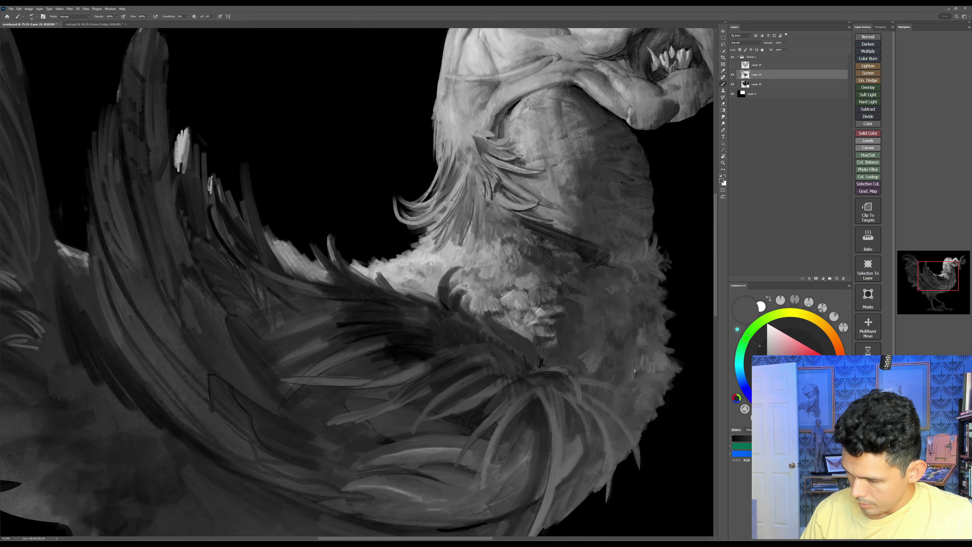
{"action": "mouse_move", "coordinate": [517, 349]}
{"action": "left_mouse_down"}
{"action": "mouse_move", "coordinate": [527, 359]}
{"action": "mouse_move", "coordinate": [535, 353]}
{"action": "left_mouse_up"}
{"action": "left_click", "coordinate": [522, 340], "text": "alt"}
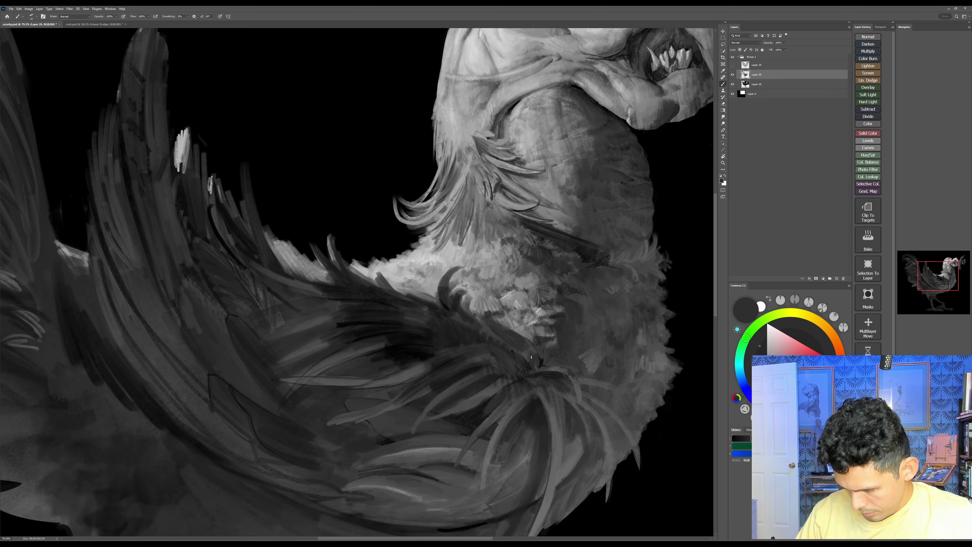
{"action": "left_click", "coordinate": [520, 346], "text": "alt"}
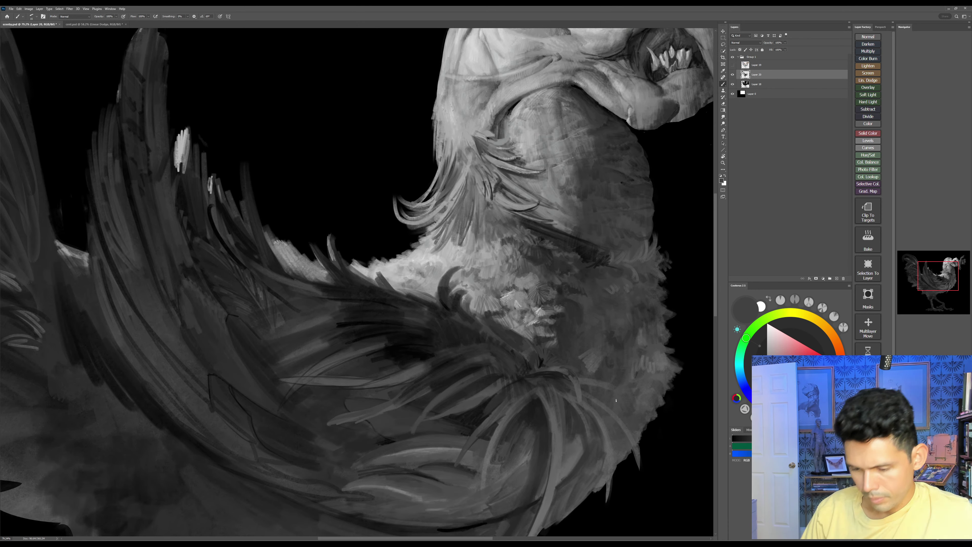
{"action": "key", "text": "z"}
{"action": "left_click_drag", "start_coordinate": [628, 399], "coordinate": [651, 189]}
{"action": "key", "text": "r"}
{"action": "key", "text": "ctrl+s"}
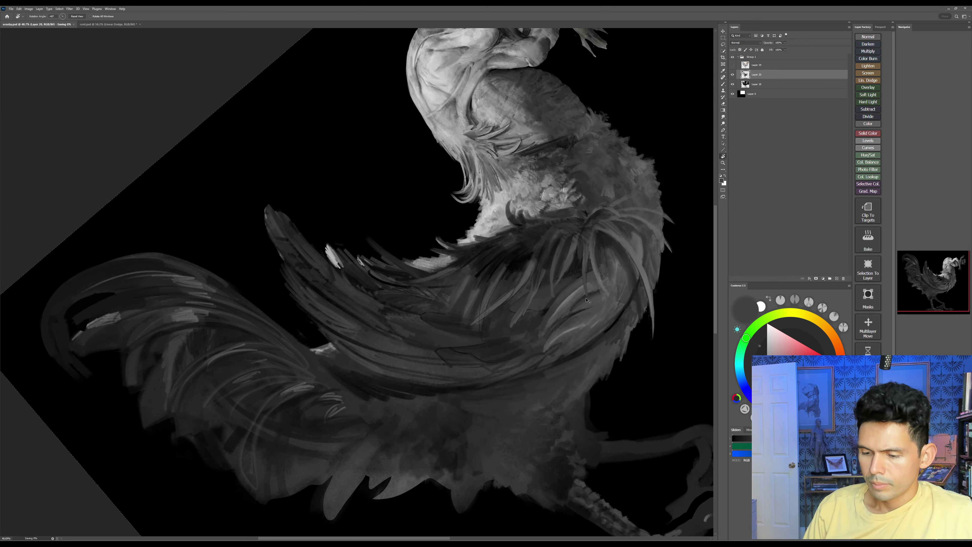
Step: Paint over the dark outlined feather shape in the middle of the wing with sampled dark greys, varying the brush size
{"action": "key", "text": "b"}
{"action": "left_click", "coordinate": [445, 351], "text": "alt"}
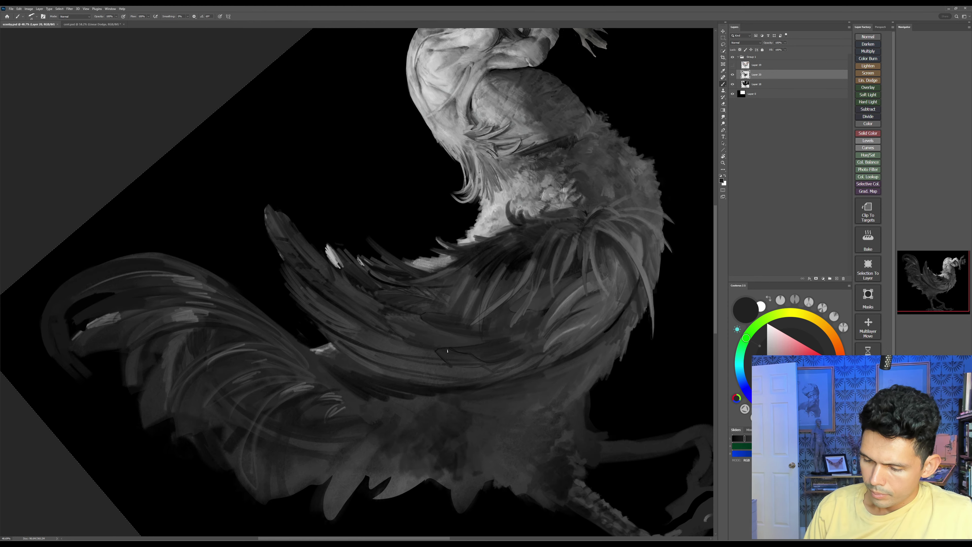
{"action": "left_click", "coordinate": [443, 358], "text": "alt"}
{"action": "key", "text": "bracketright"}
{"action": "left_click_drag", "start_coordinate": [439, 353], "coordinate": [450, 350]}
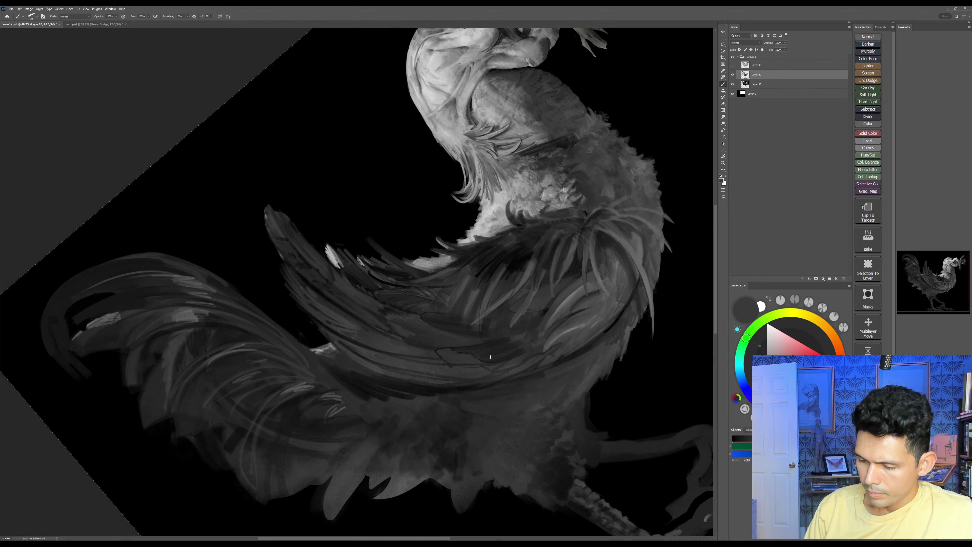
{"action": "key", "text": "r"}
{"action": "left_click_drag", "start_coordinate": [628, 377], "coordinate": [613, 157]}
{"action": "key", "text": "b"}
{"action": "left_click", "coordinate": [480, 257], "text": "alt"}
{"action": "key", "text": "bracketleft"}
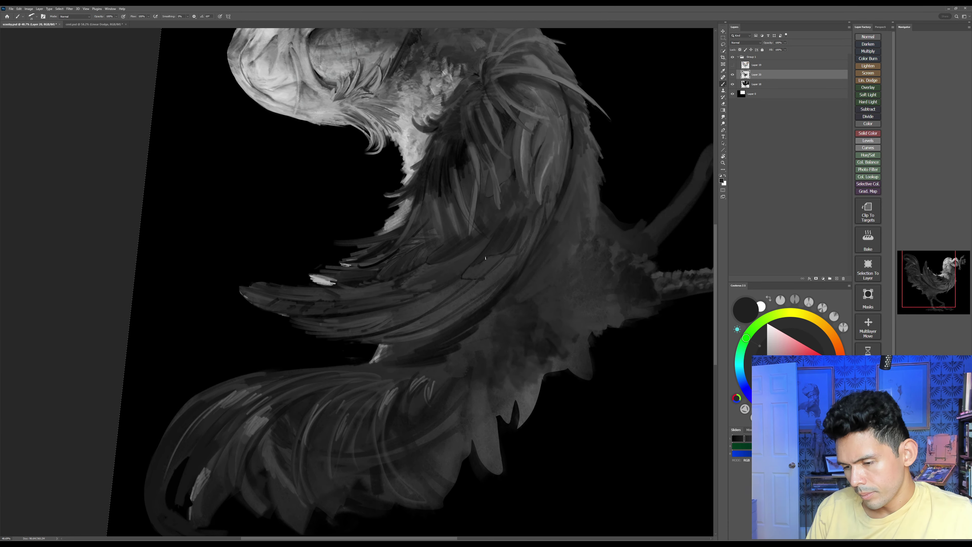
{"action": "key", "text": "bracketleft"}
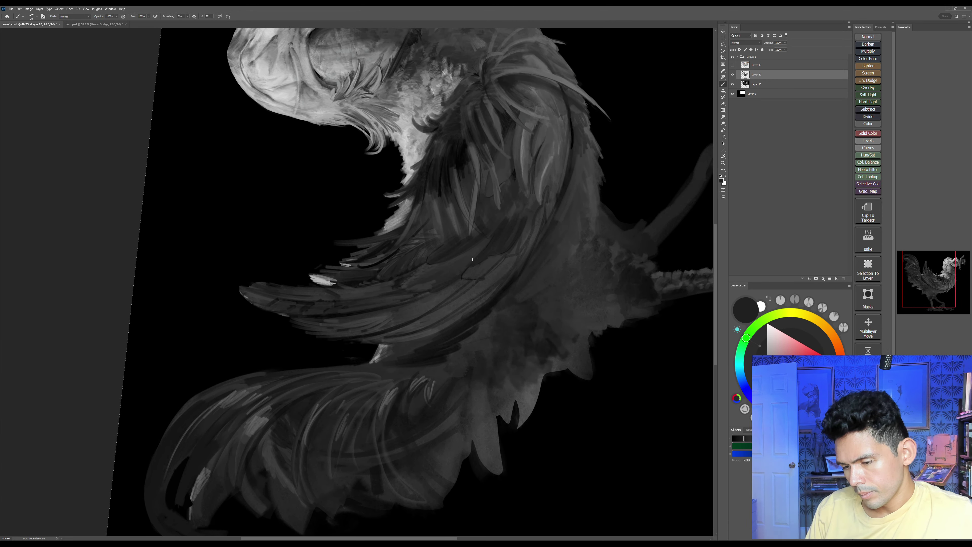
{"action": "key", "text": "Escape"}
{"action": "key", "text": "r"}
{"action": "left_click_drag", "start_coordinate": [626, 401], "coordinate": [409, 512]}
{"action": "key", "text": "b"}
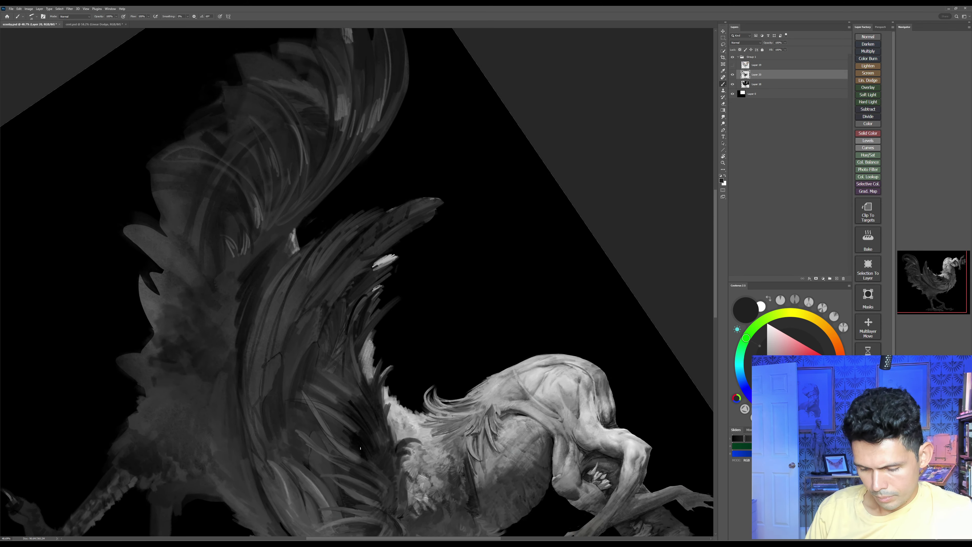
{"action": "key", "text": "s"}
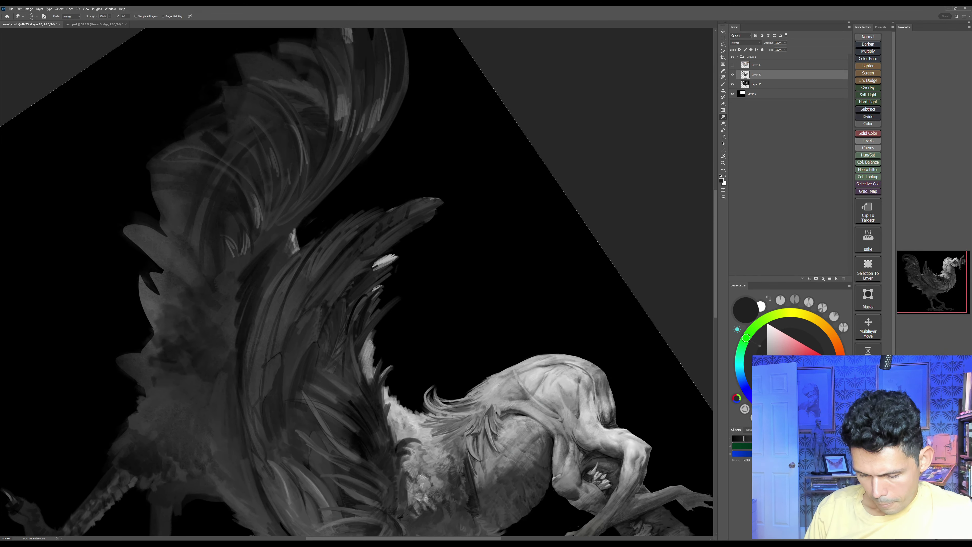
{"action": "key", "text": "Escape"}
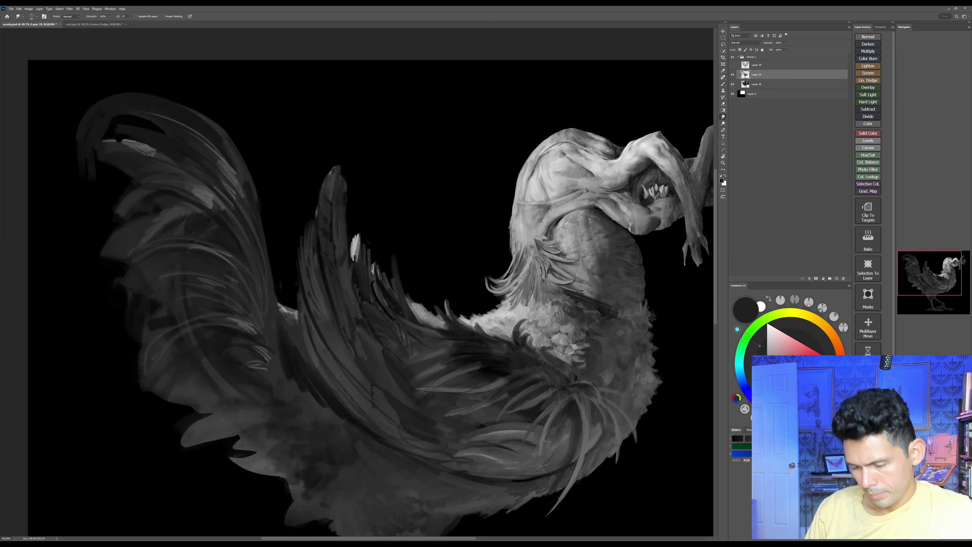
Step: Sample a dark grey and soften the black gaps between the upper shoulder feathers with a progressively larger brush
{"action": "key", "text": "z"}
{"action": "mouse_move", "coordinate": [644, 321]}
{"action": "left_mouse_down"}
{"action": "mouse_move", "coordinate": [610, 352]}
{"action": "mouse_move", "coordinate": [529, 335]}
{"action": "mouse_move", "coordinate": [559, 318]}
{"action": "mouse_move", "coordinate": [597, 341]}
{"action": "left_mouse_up"}
{"action": "key", "text": "b"}
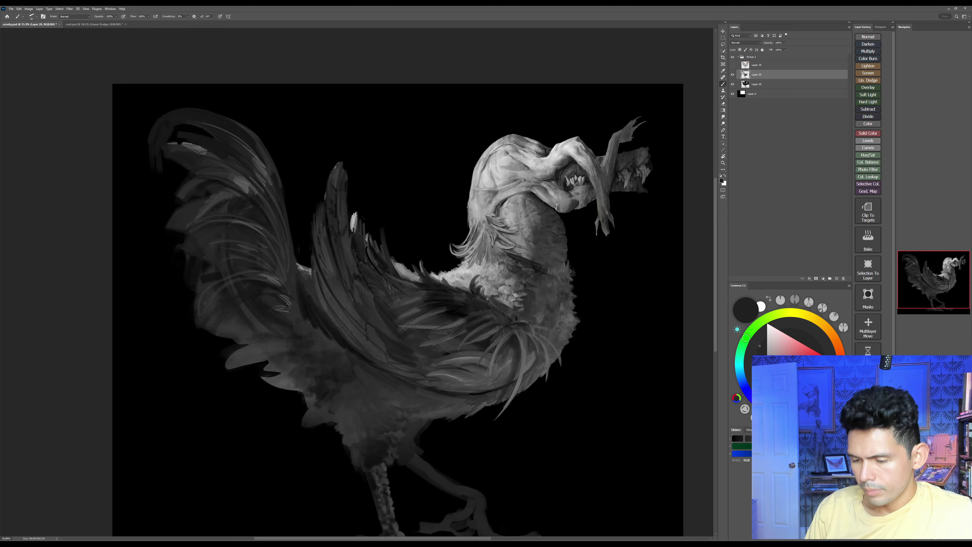
{"action": "left_click", "coordinate": [439, 309], "text": "alt"}
{"action": "key", "text": "["}
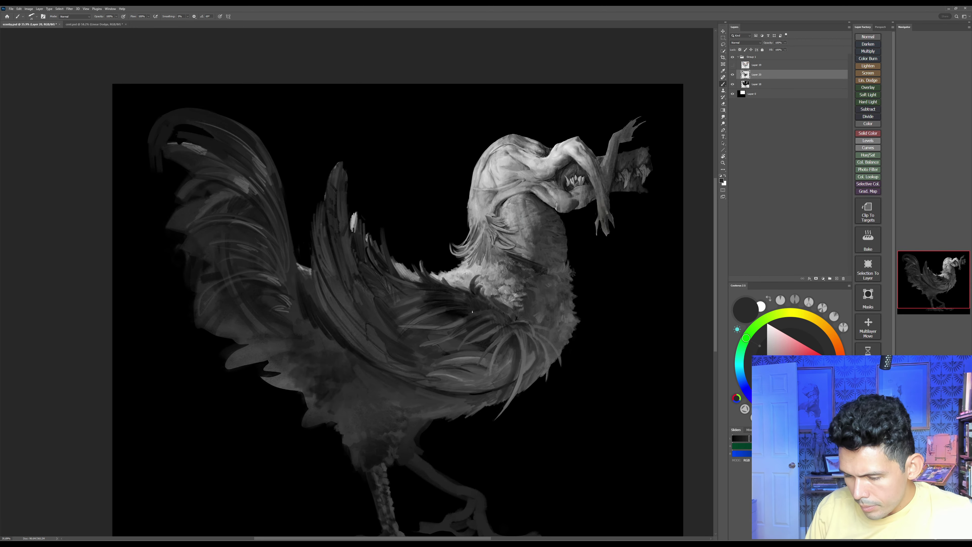
{"action": "key", "text": "]"}
{"action": "left_click_drag", "start_coordinate": [433, 308], "coordinate": [459, 302]}
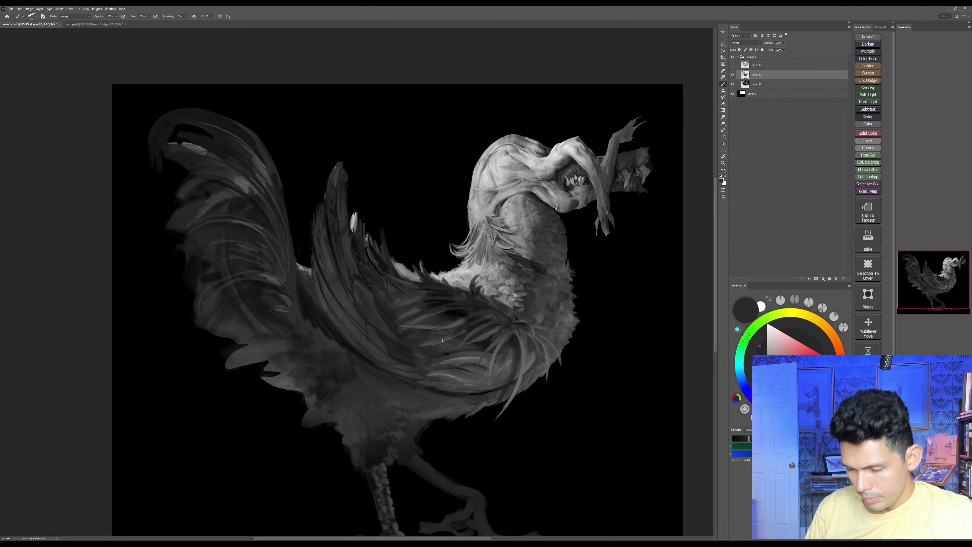
{"action": "key", "text": "]"}
{"action": "key", "text": "]"}
{"action": "mouse_move", "coordinate": [428, 328]}
{"action": "left_mouse_down"}
{"action": "mouse_move", "coordinate": [409, 327]}
{"action": "mouse_move", "coordinate": [463, 321]}
{"action": "mouse_move", "coordinate": [411, 323]}
{"action": "mouse_move", "coordinate": [426, 306]}
{"action": "mouse_move", "coordinate": [396, 306]}
{"action": "left_mouse_up"}
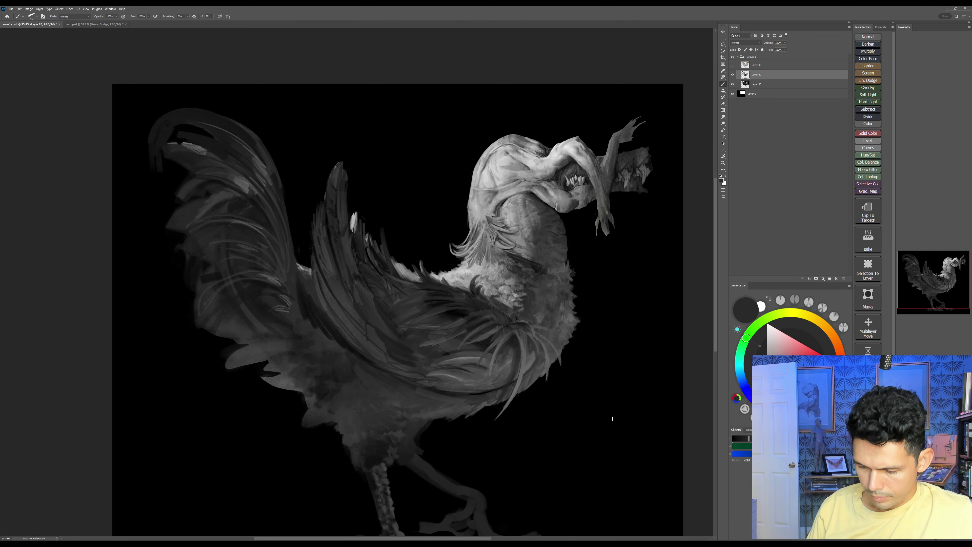
Step: Sample a lighter grey from the lower wing and paint long feather strokes along the wing's outer edge facing the tail
{"action": "left_click", "coordinate": [468, 382], "text": "alt"}
{"action": "key", "text": "r"}
{"action": "mouse_move", "coordinate": [574, 377]}
{"action": "left_mouse_down"}
{"action": "mouse_move", "coordinate": [553, 432]}
{"action": "mouse_move", "coordinate": [391, 475]}
{"action": "left_mouse_up"}
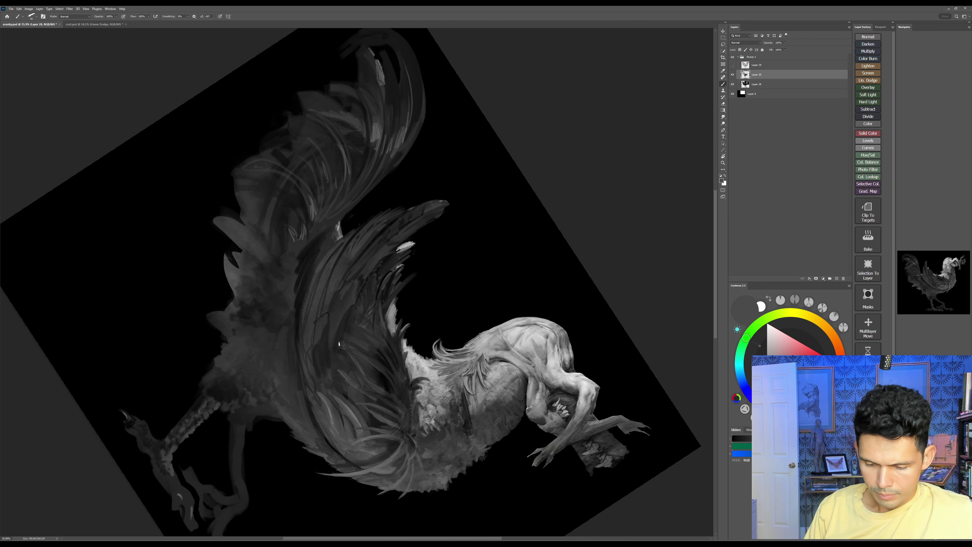
{"action": "mouse_move", "coordinate": [302, 294]}
{"action": "left_mouse_down"}
{"action": "mouse_move", "coordinate": [316, 416]}
{"action": "mouse_move", "coordinate": [314, 351]}
{"action": "left_mouse_up"}
{"action": "left_click_drag", "start_coordinate": [317, 286], "coordinate": [302, 329]}
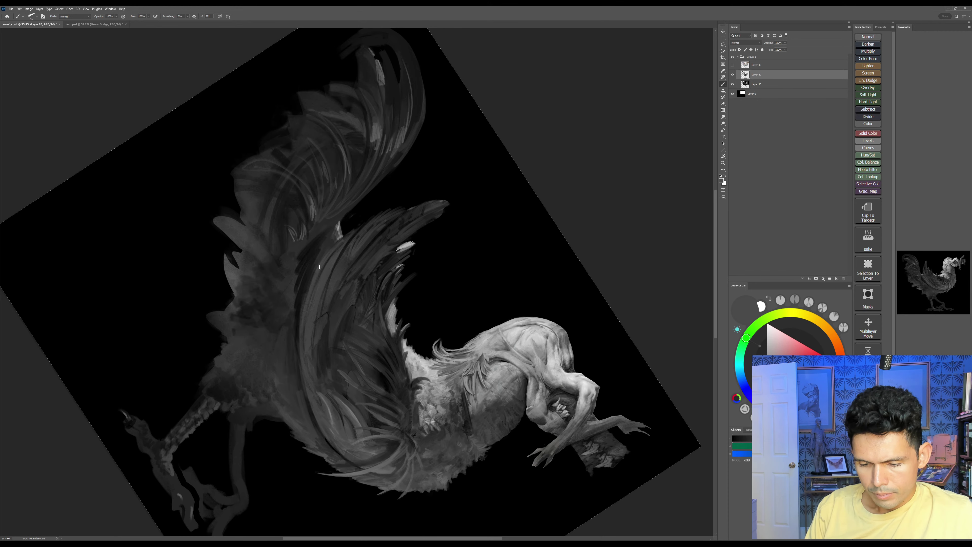
{"action": "left_click_drag", "start_coordinate": [317, 267], "coordinate": [304, 311]}
{"action": "key", "text": "Escape"}
Step: Sample a near-black tone and paint long dark strokes between the flight feathers from the wing tip down to mid-wing with a larger brush
{"action": "left_click", "coordinate": [315, 264], "text": "alt"}
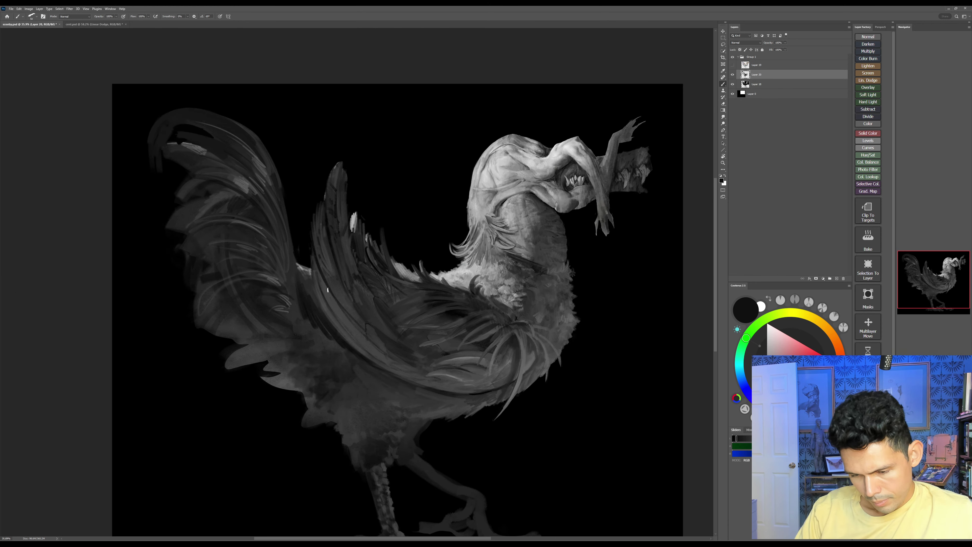
{"action": "key", "text": "bracketright"}
{"action": "key", "text": "bracketright"}
{"action": "key", "text": "bracketright"}
{"action": "mouse_move", "coordinate": [319, 268]}
{"action": "left_mouse_down"}
{"action": "mouse_move", "coordinate": [378, 346]}
{"action": "mouse_move", "coordinate": [383, 331]}
{"action": "left_mouse_up"}
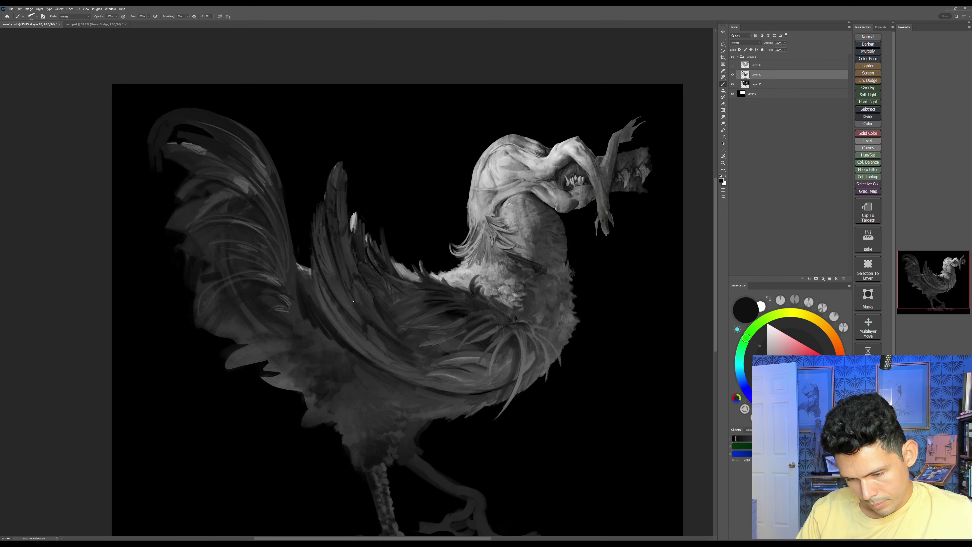
{"action": "left_click_drag", "start_coordinate": [341, 279], "coordinate": [353, 302]}
{"action": "left_click_drag", "start_coordinate": [328, 243], "coordinate": [349, 311]}
{"action": "key", "text": "]"}
{"action": "left_click_drag", "start_coordinate": [341, 202], "coordinate": [352, 272]}
{"action": "left_click_drag", "start_coordinate": [340, 197], "coordinate": [347, 266]}
{"action": "left_click_drag", "start_coordinate": [346, 245], "coordinate": [353, 271]}
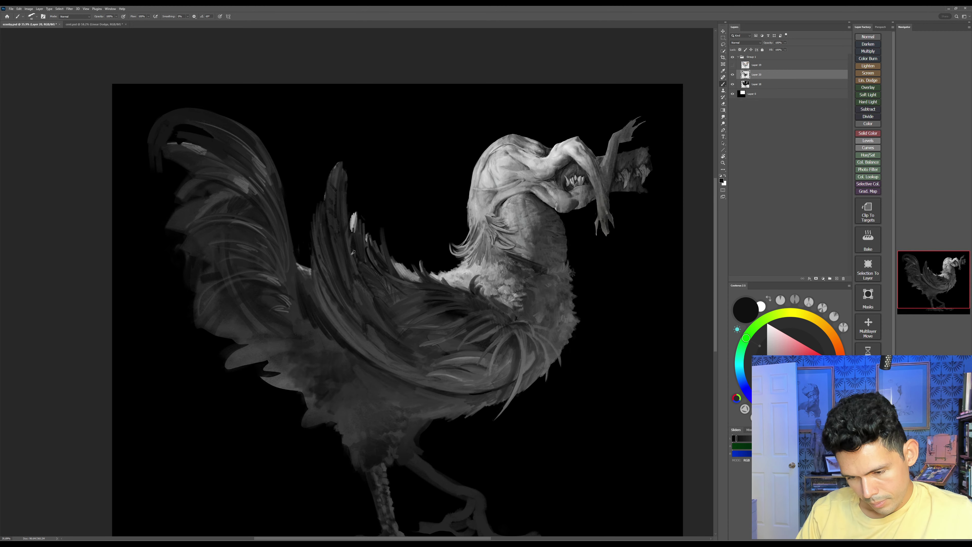
Step: Sample a dark grey among the flight feathers and paint an upward stroke toward the wing tip
{"action": "left_click", "coordinate": [351, 252], "text": "alt"}
{"action": "left_click", "coordinate": [339, 255], "text": "alt"}
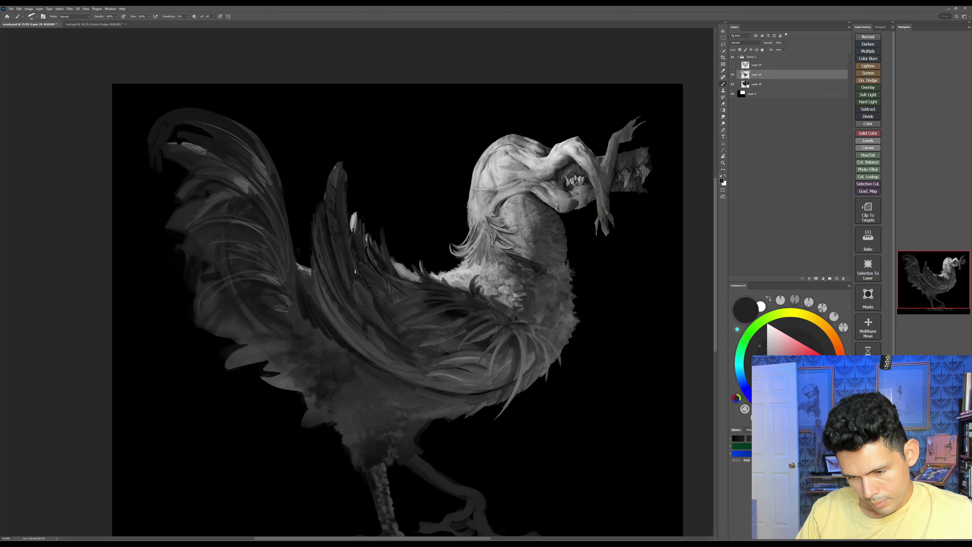
{"action": "left_click_drag", "start_coordinate": [336, 216], "coordinate": [333, 187]}
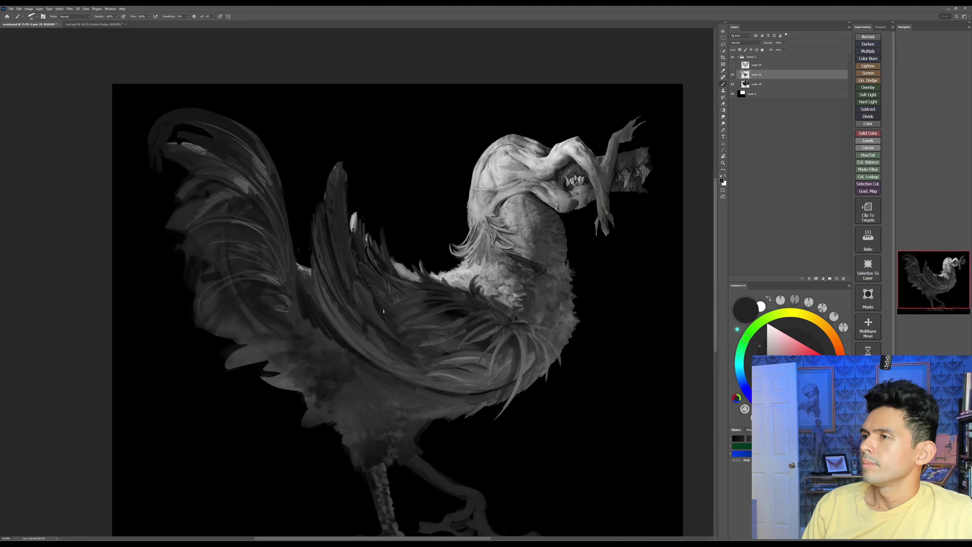
Step: Sample a light grey from the back and paint a pale feather tuft in the gap between the tail and the wing
{"action": "key", "text": "z"}
{"action": "left_click_drag", "start_coordinate": [391, 320], "coordinate": [419, 315]}
{"action": "left_click_drag", "start_coordinate": [417, 312], "coordinate": [517, 307]}
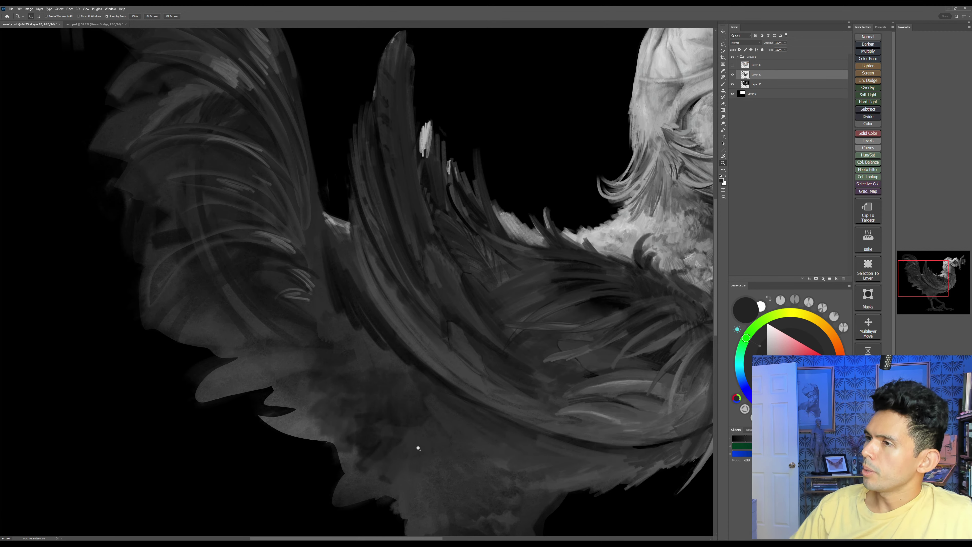
{"action": "left_click", "coordinate": [342, 242], "text": "alt"}
{"action": "left_click_drag", "start_coordinate": [327, 244], "coordinate": [347, 275]}
{"action": "key", "text": "b"}
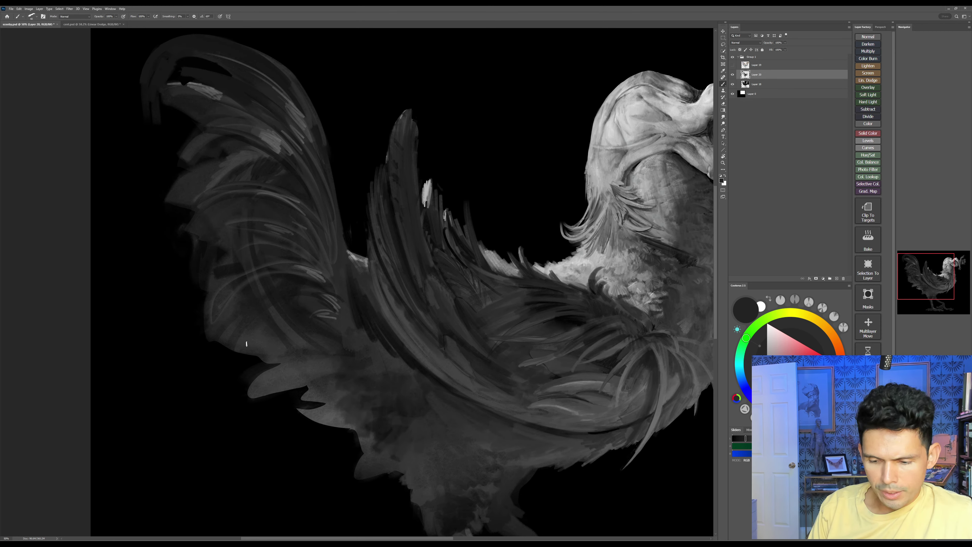
{"action": "left_click", "coordinate": [494, 258], "text": "alt"}
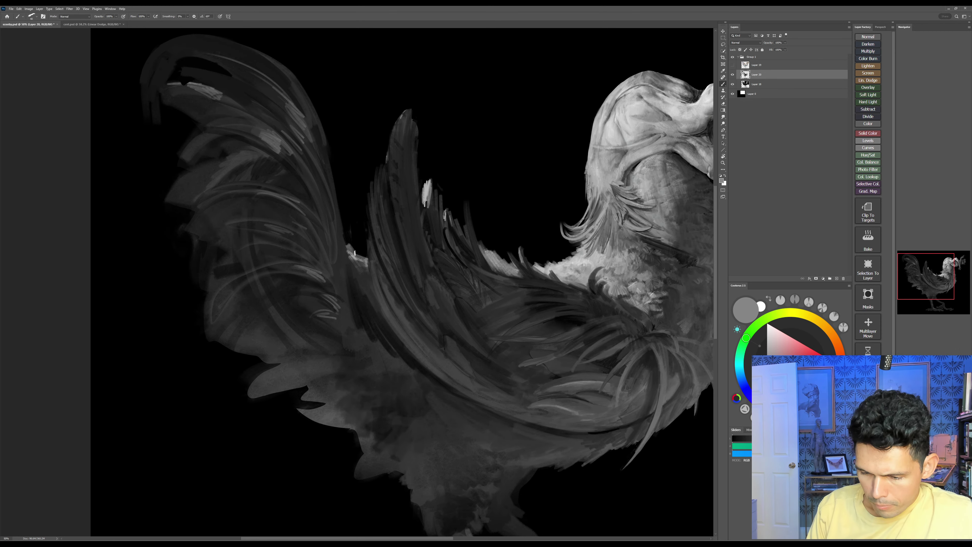
{"action": "mouse_move", "coordinate": [350, 253]}
{"action": "left_mouse_down"}
{"action": "mouse_move", "coordinate": [364, 257]}
{"action": "mouse_move", "coordinate": [358, 273]}
{"action": "mouse_move", "coordinate": [339, 277]}
{"action": "mouse_move", "coordinate": [360, 283]}
{"action": "mouse_move", "coordinate": [360, 294]}
{"action": "mouse_move", "coordinate": [346, 207]}
{"action": "left_mouse_up"}
{"action": "key", "text": "["}
{"action": "key", "text": "]"}
{"action": "key", "text": "["}
Step: Try a long upward feather stroke from the pale tuft beside the tail and undo the latest strokes
{"action": "left_click_drag", "start_coordinate": [355, 254], "coordinate": [347, 208]}
{"action": "key", "text": "ctrl+z"}
{"action": "key", "text": "ctrl+z"}
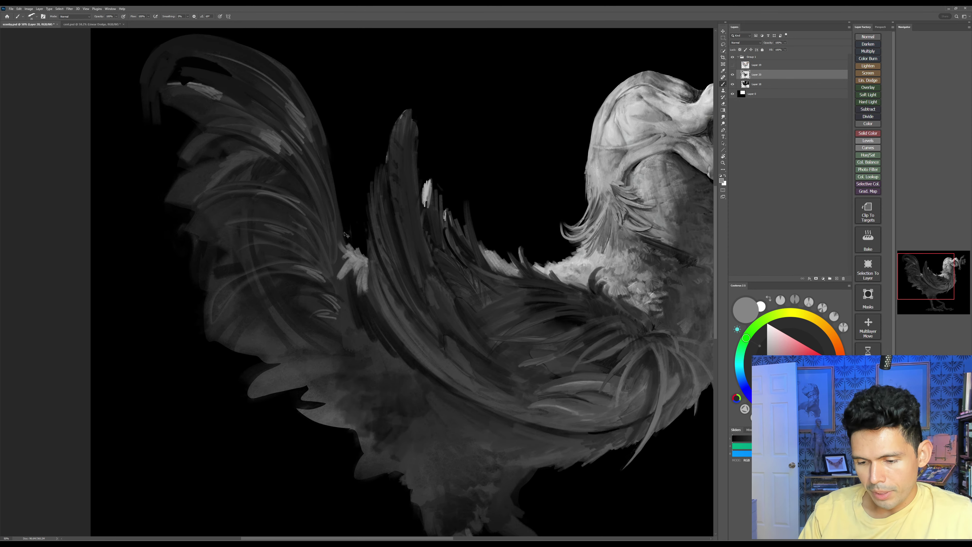
Step: Add light-grey feather strokes rising from the pale tuft between the tail and the wing
{"action": "mouse_move", "coordinate": [348, 246]}
{"action": "left_mouse_down"}
{"action": "mouse_move", "coordinate": [348, 209]}
{"action": "mouse_move", "coordinate": [353, 254]}
{"action": "left_mouse_up"}
{"action": "left_click_drag", "start_coordinate": [351, 233], "coordinate": [362, 262]}
{"action": "left_click_drag", "start_coordinate": [362, 251], "coordinate": [369, 265]}
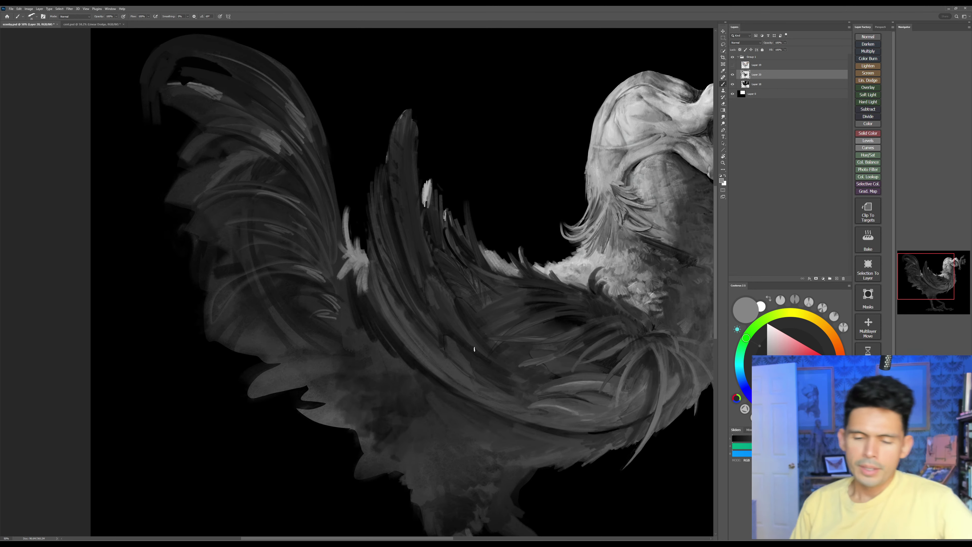
{"action": "left_click_drag", "start_coordinate": [504, 398], "coordinate": [586, 490]}
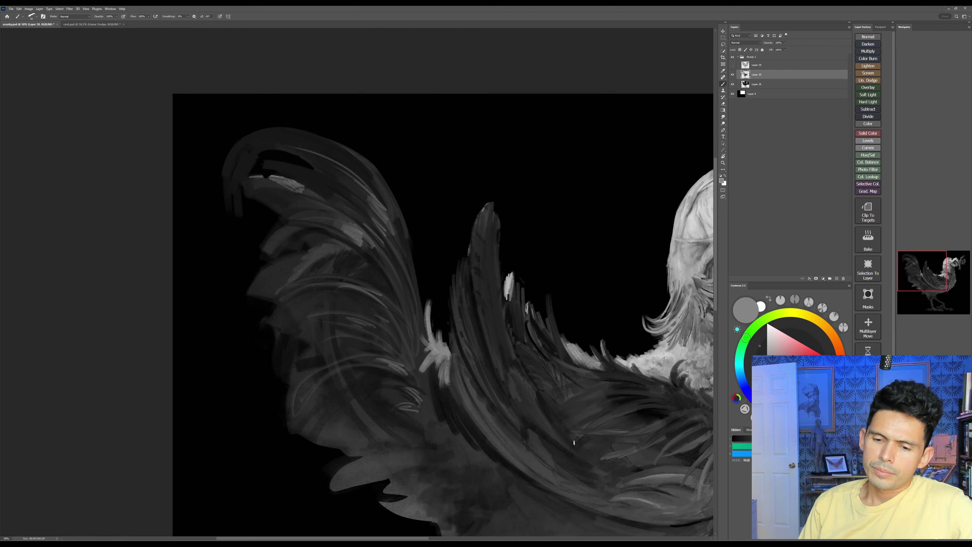
Step: Sample a dark grey from the tail's top arch and broaden the curled feather tip with a larger brush
{"action": "left_click", "coordinate": [280, 134], "text": "alt"}
{"action": "key", "text": "]"}
{"action": "key", "text": "]"}
{"action": "mouse_move", "coordinate": [227, 162]}
{"action": "left_mouse_down"}
{"action": "mouse_move", "coordinate": [222, 226]}
{"action": "mouse_move", "coordinate": [229, 185]}
{"action": "mouse_move", "coordinate": [235, 207]}
{"action": "mouse_move", "coordinate": [255, 165]}
{"action": "mouse_move", "coordinate": [298, 150]}
{"action": "mouse_move", "coordinate": [265, 149]}
{"action": "mouse_move", "coordinate": [313, 167]}
{"action": "left_mouse_up"}
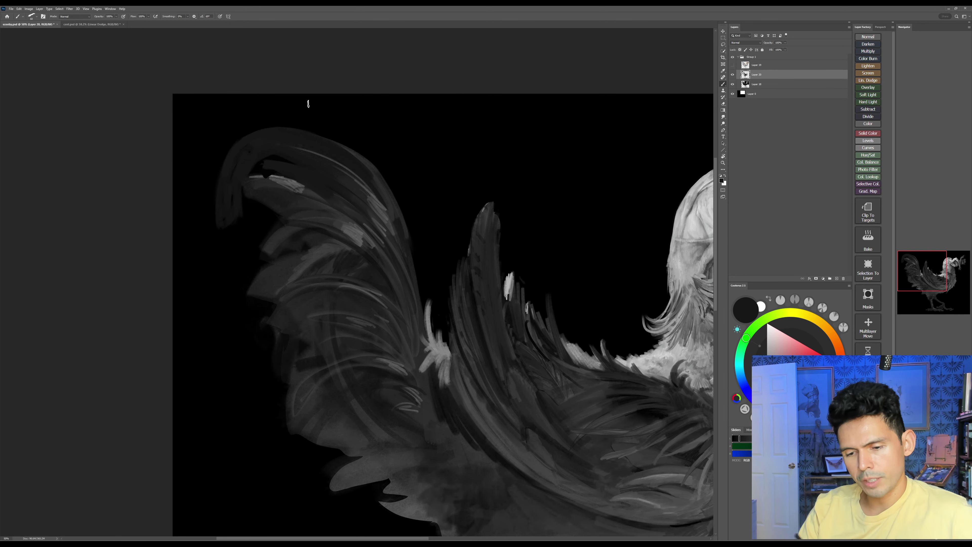
Step: Fill the gap beneath the tail's top arch with dark-grey feather strokes using a smaller brush
{"action": "key", "text": "e"}
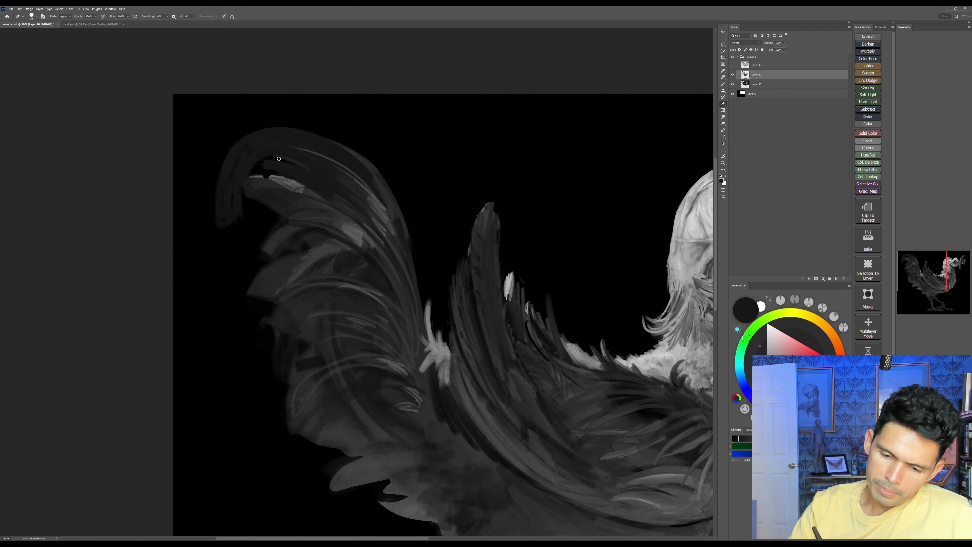
{"action": "key", "text": "b"}
{"action": "key", "text": "["}
{"action": "key", "text": "["}
{"action": "mouse_move", "coordinate": [282, 156]}
{"action": "left_mouse_down"}
{"action": "mouse_move", "coordinate": [329, 174]}
{"action": "mouse_move", "coordinate": [285, 163]}
{"action": "mouse_move", "coordinate": [336, 177]}
{"action": "left_mouse_up"}
{"action": "left_click", "coordinate": [302, 170], "text": "alt"}
Step: Add a thin dark-grey stroke projecting outward from the tail's curled tip
{"action": "key", "text": "r"}
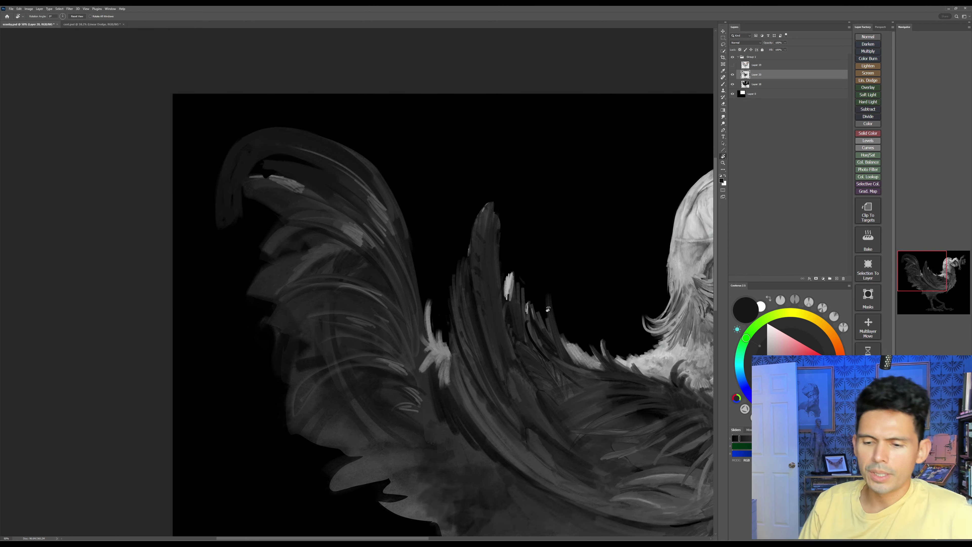
{"action": "mouse_move", "coordinate": [407, 282]}
{"action": "left_mouse_down"}
{"action": "mouse_move", "coordinate": [393, 247]}
{"action": "mouse_move", "coordinate": [494, 228]}
{"action": "left_mouse_up"}
{"action": "key", "text": "space"}
{"action": "mouse_move", "coordinate": [327, 222]}
{"action": "left_mouse_down"}
{"action": "mouse_move", "coordinate": [297, 256]}
{"action": "mouse_move", "coordinate": [331, 217]}
{"action": "mouse_move", "coordinate": [315, 228]}
{"action": "mouse_move", "coordinate": [349, 212]}
{"action": "mouse_move", "coordinate": [312, 233]}
{"action": "mouse_move", "coordinate": [267, 293]}
{"action": "left_mouse_up"}
{"action": "key", "text": "Escape"}
{"action": "key", "text": "space"}
{"action": "left_click_drag", "start_coordinate": [598, 473], "coordinate": [537, 375]}
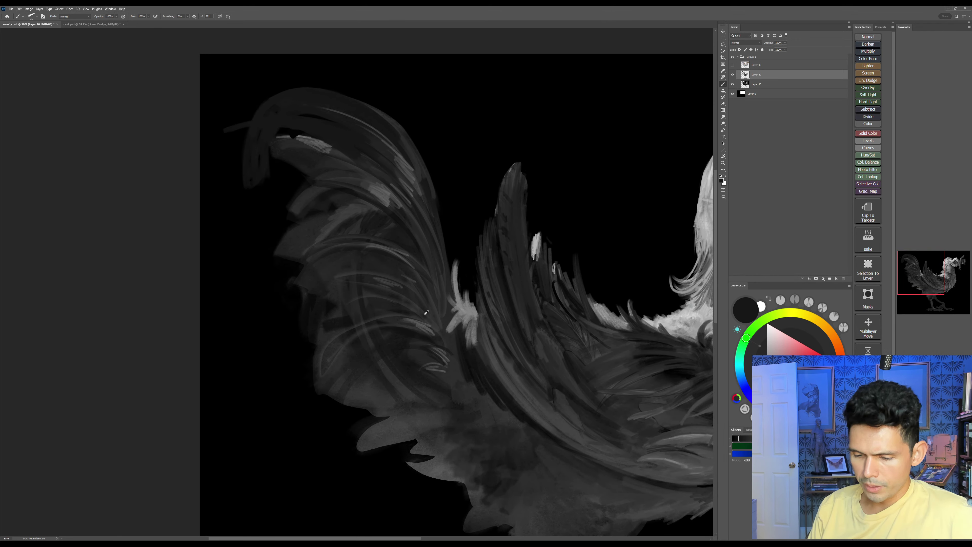
Step: Darken the brush colour and paint thin dark lines along the upper tail feathers with the canvas rotated
{"action": "left_click_drag", "start_coordinate": [738, 439], "coordinate": [735, 439]}
{"action": "key", "text": "r"}
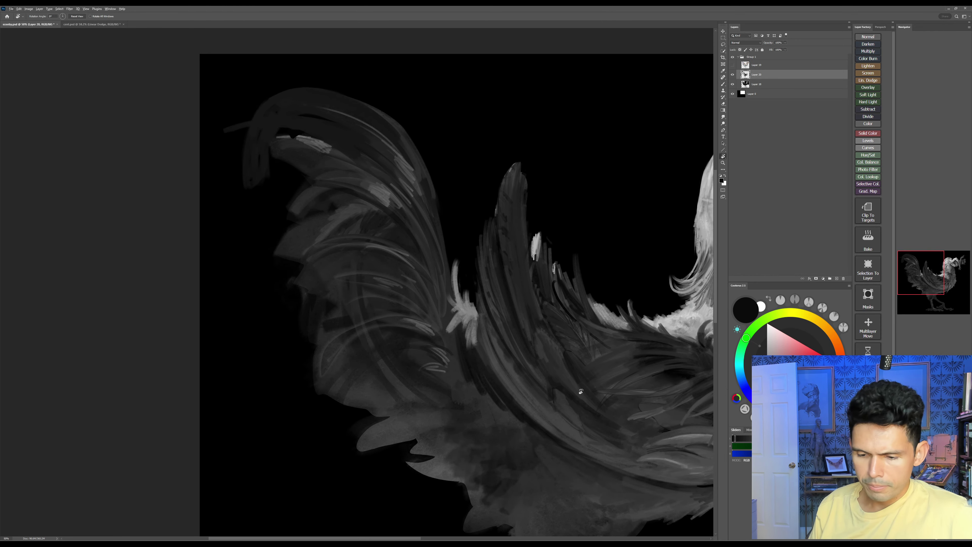
{"action": "left_click_drag", "start_coordinate": [581, 393], "coordinate": [606, 257]}
{"action": "key", "text": "r"}
{"action": "left_click_drag", "start_coordinate": [501, 246], "coordinate": [421, 170]}
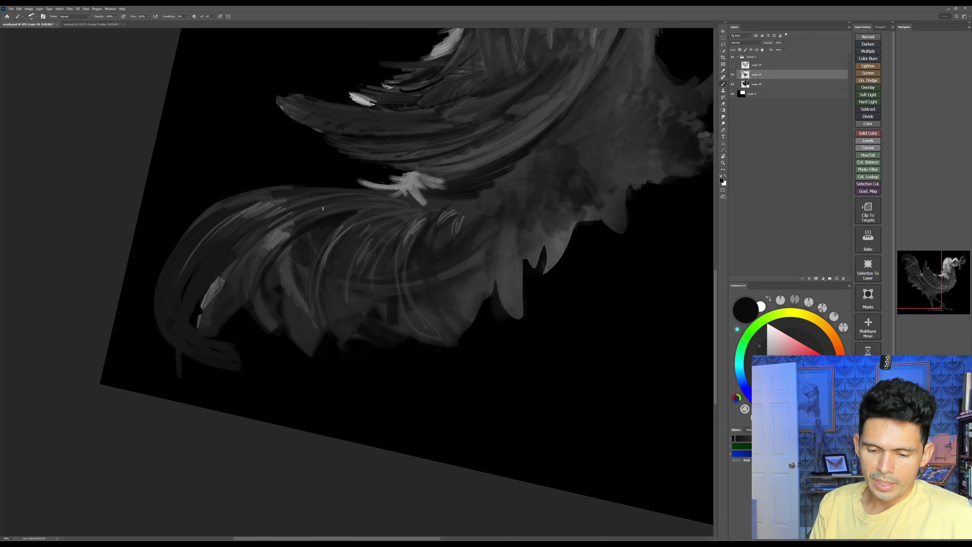
{"action": "left_click_drag", "start_coordinate": [280, 224], "coordinate": [338, 201]}
{"action": "left_click_drag", "start_coordinate": [276, 219], "coordinate": [245, 242]}
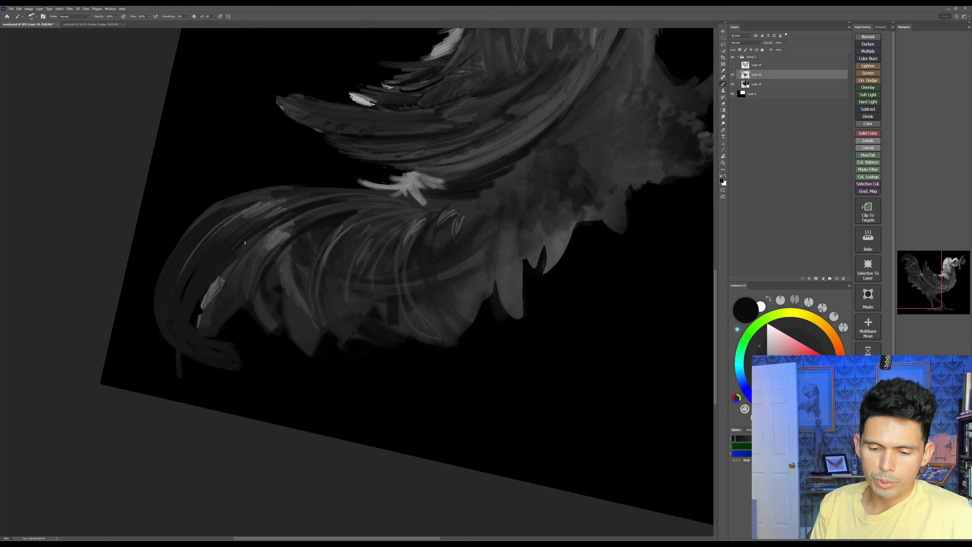
{"action": "mouse_move", "coordinate": [271, 208]}
{"action": "left_mouse_down"}
{"action": "mouse_move", "coordinate": [216, 253]}
{"action": "mouse_move", "coordinate": [247, 221]}
{"action": "mouse_move", "coordinate": [216, 239]}
{"action": "mouse_move", "coordinate": [268, 204]}
{"action": "mouse_move", "coordinate": [210, 228]}
{"action": "mouse_move", "coordinate": [283, 196]}
{"action": "mouse_move", "coordinate": [232, 207]}
{"action": "left_mouse_up"}
{"action": "mouse_move", "coordinate": [296, 198]}
{"action": "left_mouse_down"}
{"action": "mouse_move", "coordinate": [193, 224]}
{"action": "mouse_move", "coordinate": [231, 203]}
{"action": "left_mouse_up"}
{"action": "key", "text": "Escape"}
{"action": "left_click_drag", "start_coordinate": [480, 441], "coordinate": [457, 482]}
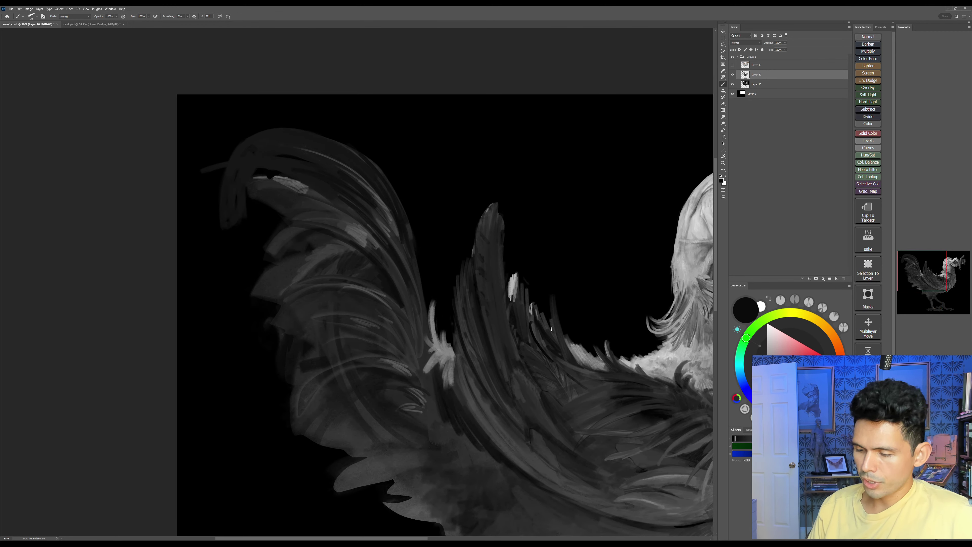
Step: Sample a light grey from the neck feathers, try a highlight stroke on the tail's upper curve and undo it
{"action": "left_click", "coordinate": [660, 364], "text": "alt"}
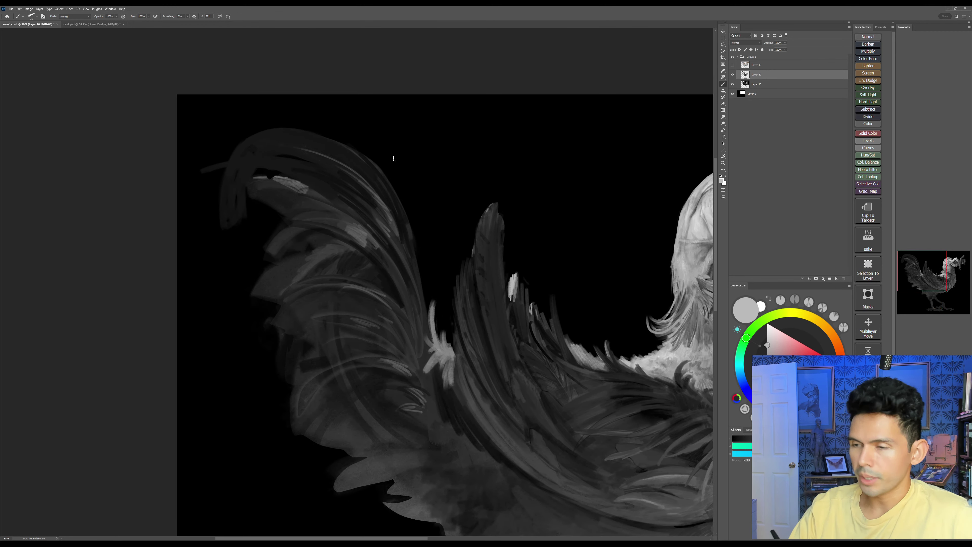
{"action": "left_click_drag", "start_coordinate": [359, 160], "coordinate": [390, 200]}
{"action": "key", "text": "ctrl+z"}
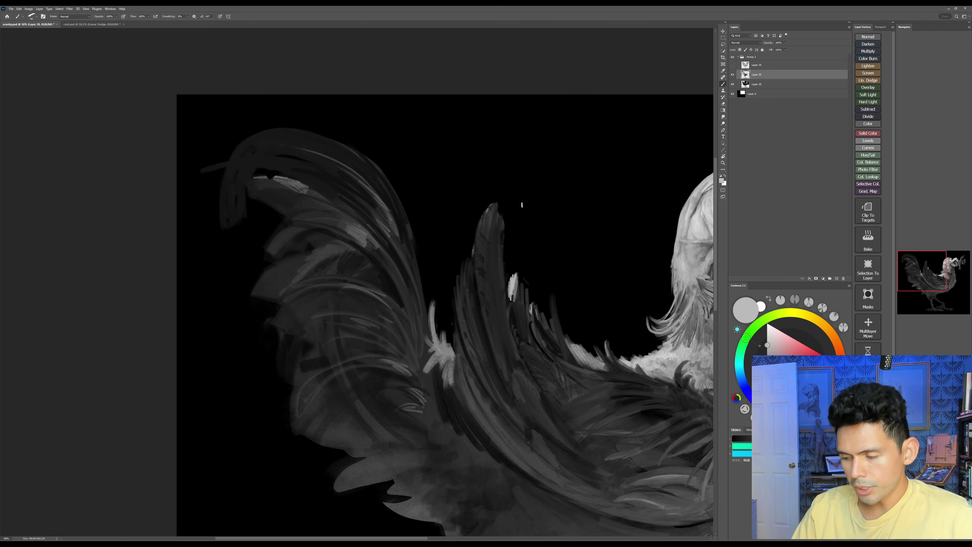
Step: Pick a mid grey and paint a highlight along the upper edge of the tail's arch
{"action": "left_click", "coordinate": [768, 359]}
{"action": "key", "text": "r"}
{"action": "left_click_drag", "start_coordinate": [523, 256], "coordinate": [285, 221]}
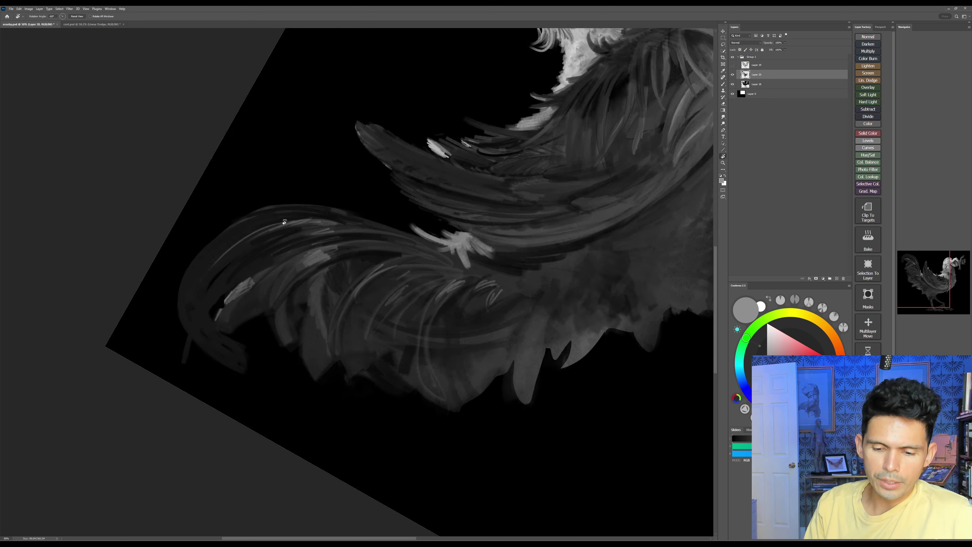
{"action": "left_click_drag", "start_coordinate": [194, 265], "coordinate": [246, 219]}
{"action": "left_click_drag", "start_coordinate": [190, 273], "coordinate": [262, 212]}
{"action": "mouse_move", "coordinate": [213, 247]}
{"action": "left_mouse_down"}
{"action": "mouse_move", "coordinate": [264, 213]}
{"action": "mouse_move", "coordinate": [300, 207]}
{"action": "left_mouse_up"}
{"action": "key", "text": "Escape"}
Step: Continue the mid-grey highlight down the tail's outer edge toward the pale tuft using a larger brush
{"action": "key", "text": "]"}
{"action": "left_click_drag", "start_coordinate": [386, 184], "coordinate": [406, 238]}
{"action": "mouse_move", "coordinate": [385, 186]}
{"action": "left_mouse_down"}
{"action": "mouse_move", "coordinate": [404, 239]}
{"action": "mouse_move", "coordinate": [398, 227]}
{"action": "left_mouse_up"}
{"action": "left_click_drag", "start_coordinate": [393, 196], "coordinate": [412, 243]}
{"action": "left_click_drag", "start_coordinate": [401, 201], "coordinate": [414, 271]}
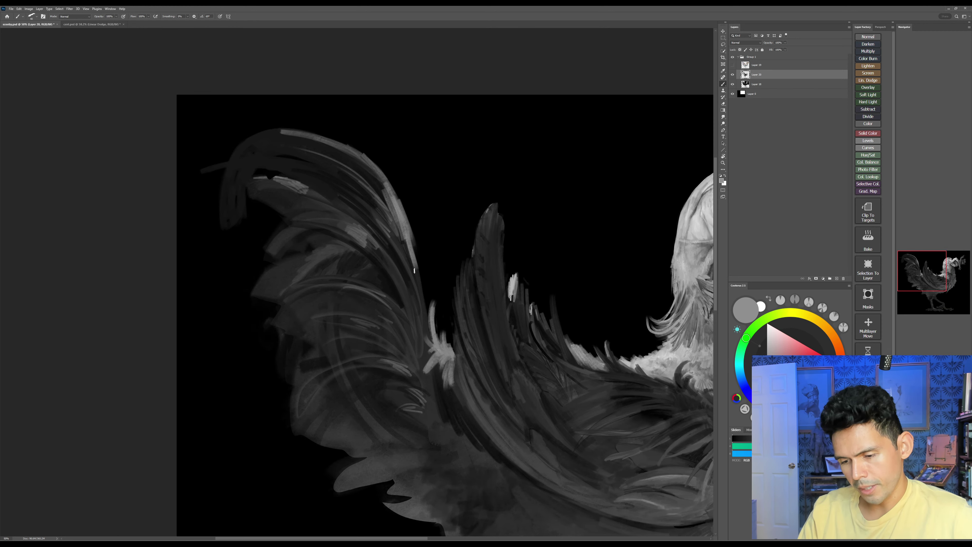
Step: Sample the black background and trim the outer edge of the tail highlight
{"action": "left_click", "coordinate": [411, 208], "text": "alt"}
{"action": "left_click_drag", "start_coordinate": [400, 195], "coordinate": [414, 245]}
{"action": "left_click_drag", "start_coordinate": [406, 206], "coordinate": [415, 248]}
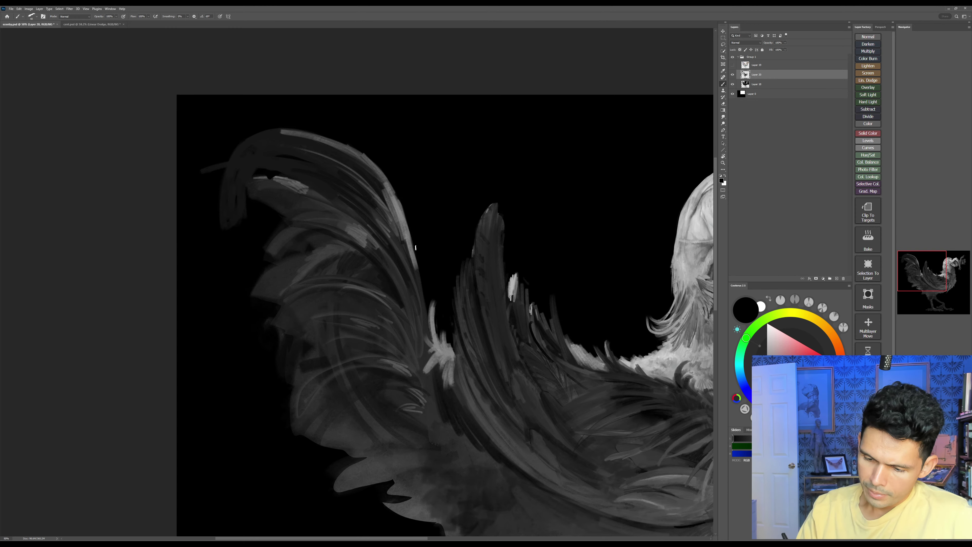
Step: Sample a dark grey from the tail and paint feather strokes over the inner edge of its outer highlight
{"action": "key", "text": "z"}
{"action": "mouse_move", "coordinate": [473, 294]}
{"action": "left_mouse_down"}
{"action": "mouse_move", "coordinate": [498, 443]}
{"action": "mouse_move", "coordinate": [485, 420]}
{"action": "left_mouse_up"}
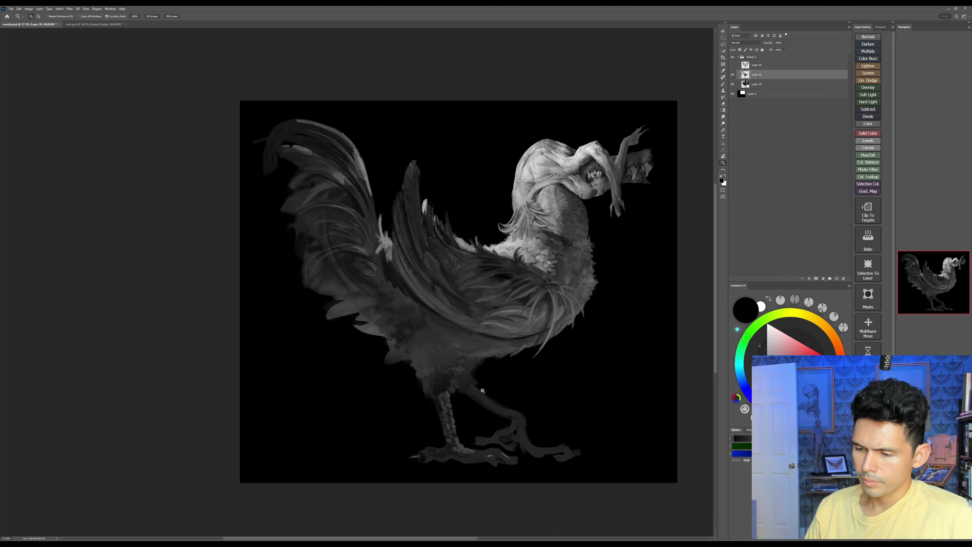
{"action": "left_click_drag", "start_coordinate": [365, 148], "coordinate": [404, 147]}
{"action": "key", "text": "b"}
{"action": "left_click", "coordinate": [340, 153], "text": "alt"}
{"action": "left_click_drag", "start_coordinate": [334, 138], "coordinate": [352, 180]}
{"action": "left_click_drag", "start_coordinate": [333, 136], "coordinate": [377, 238]}
{"action": "mouse_move", "coordinate": [352, 169]}
{"action": "left_mouse_down"}
{"action": "mouse_move", "coordinate": [380, 249]}
{"action": "mouse_move", "coordinate": [360, 188]}
{"action": "left_mouse_up"}
{"action": "left_click_drag", "start_coordinate": [334, 134], "coordinate": [349, 166]}
{"action": "left_click_drag", "start_coordinate": [313, 120], "coordinate": [341, 149]}
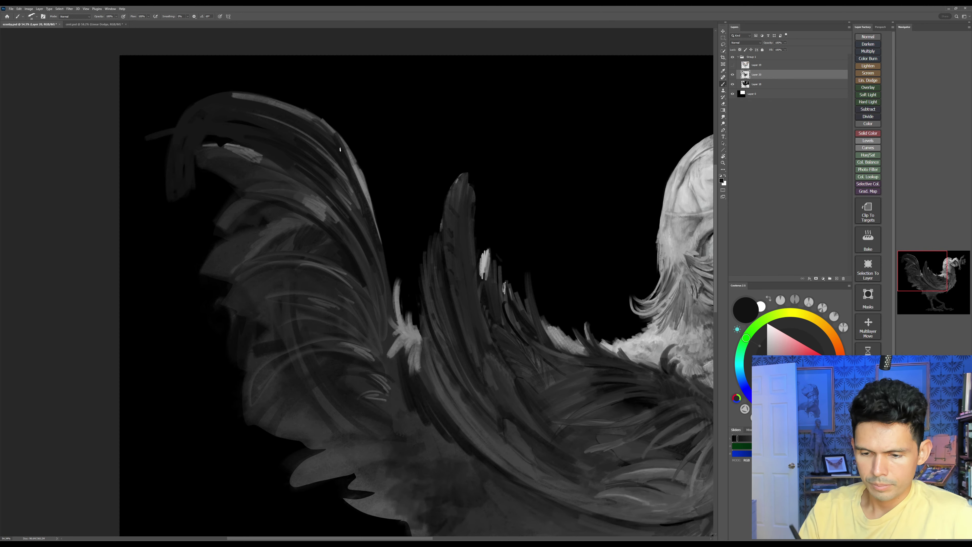
Step: Sample a dark grey from the body and brush it broadly from the tail base down along the rump
{"action": "left_click_drag", "start_coordinate": [469, 447], "coordinate": [456, 413]}
{"action": "left_click_drag", "start_coordinate": [488, 494], "coordinate": [456, 420]}
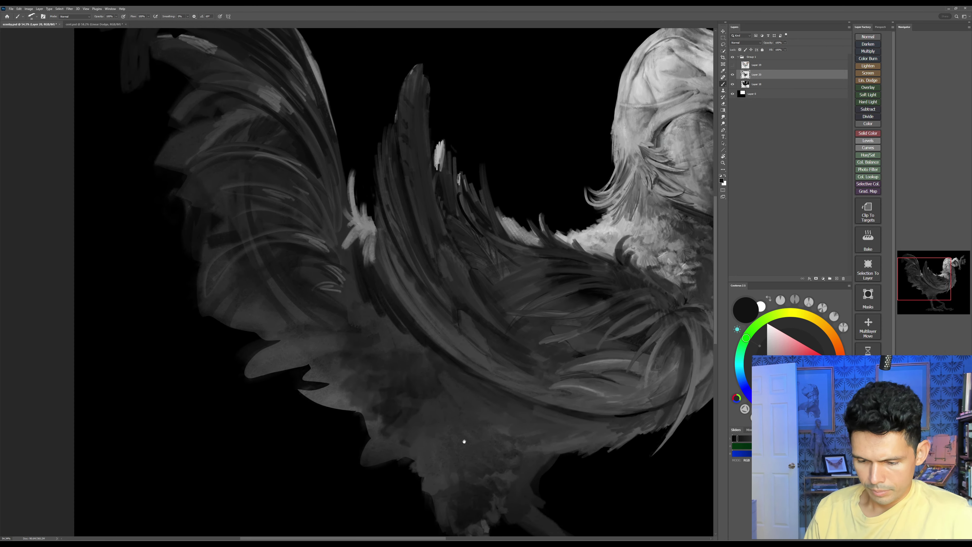
{"action": "left_click", "coordinate": [735, 439]}
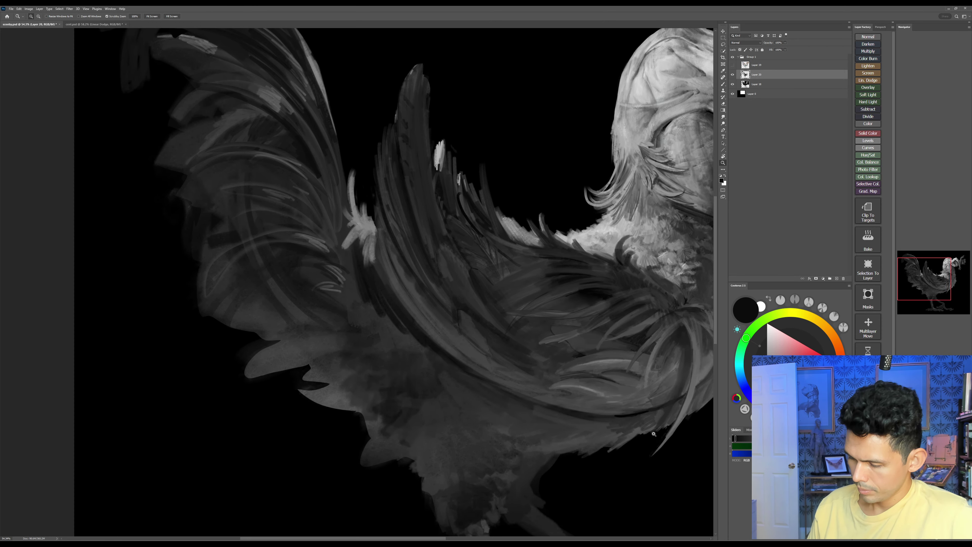
{"action": "left_click_drag", "start_coordinate": [656, 434], "coordinate": [578, 362]}
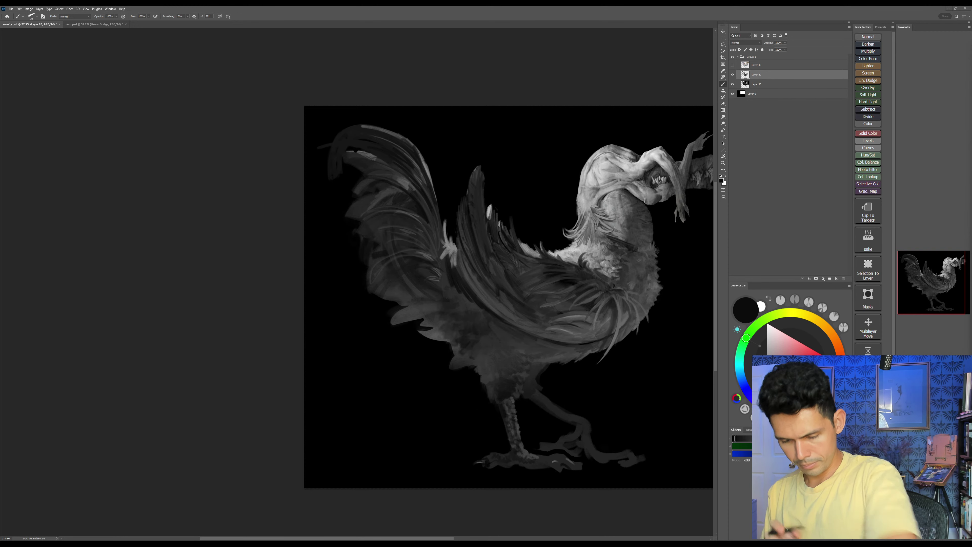
{"action": "left_click_drag", "start_coordinate": [478, 311], "coordinate": [531, 310]}
{"action": "left_click", "coordinate": [435, 265], "text": "alt"}
{"action": "key", "text": "bracketright"}
{"action": "key", "text": "bracketright"}
{"action": "key", "text": "bracketright"}
{"action": "mouse_move", "coordinate": [435, 241]}
{"action": "left_mouse_down"}
{"action": "mouse_move", "coordinate": [444, 274]}
{"action": "mouse_move", "coordinate": [489, 314]}
{"action": "left_mouse_up"}
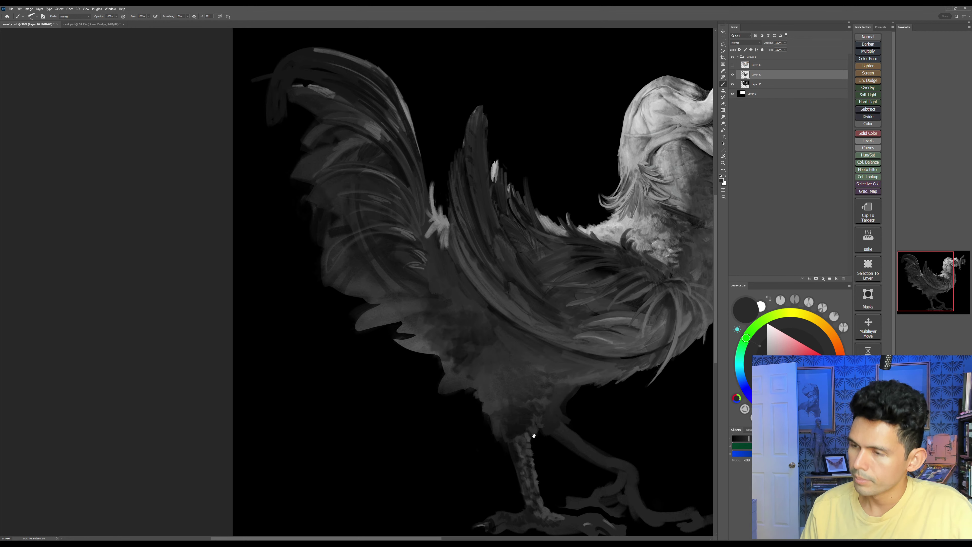
{"action": "left_click_drag", "start_coordinate": [533, 436], "coordinate": [523, 415]}
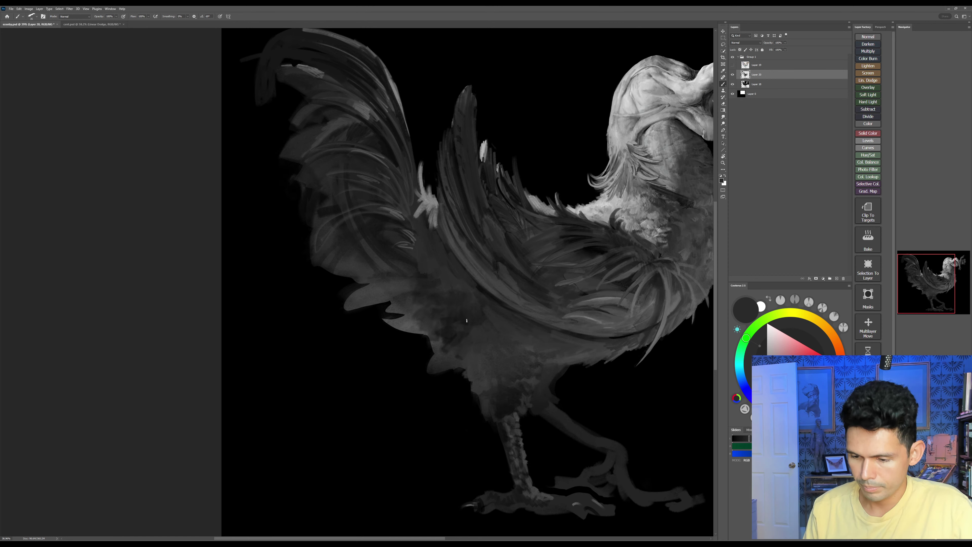
Step: Darken a grey sampled beneath the wing to near black and paint dark feather patches on the flank and thigh
{"action": "left_click", "coordinate": [498, 308], "text": "alt"}
{"action": "mouse_move", "coordinate": [488, 323]}
{"action": "left_mouse_down"}
{"action": "mouse_move", "coordinate": [473, 341]}
{"action": "mouse_move", "coordinate": [485, 339]}
{"action": "left_mouse_up"}
{"action": "left_click_drag", "start_coordinate": [737, 438], "coordinate": [733, 439]}
{"action": "key", "text": "]"}
{"action": "left_click_drag", "start_coordinate": [491, 316], "coordinate": [485, 330]}
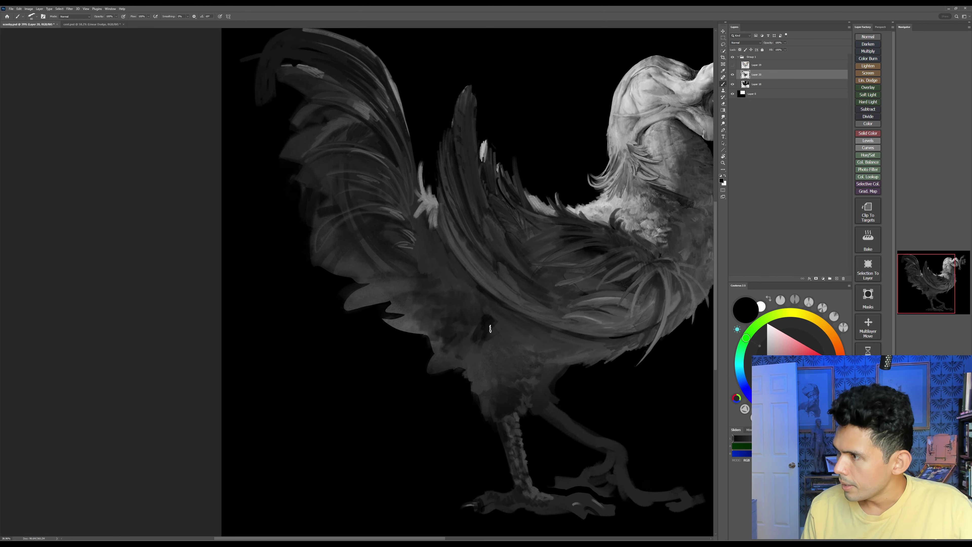
{"action": "mouse_move", "coordinate": [496, 340]}
{"action": "left_mouse_down"}
{"action": "mouse_move", "coordinate": [464, 357]}
{"action": "mouse_move", "coordinate": [475, 363]}
{"action": "left_mouse_up"}
{"action": "mouse_move", "coordinate": [497, 347]}
{"action": "left_mouse_down"}
{"action": "mouse_move", "coordinate": [487, 363]}
{"action": "mouse_move", "coordinate": [501, 357]}
{"action": "left_mouse_up"}
{"action": "mouse_move", "coordinate": [519, 330]}
{"action": "left_mouse_down"}
{"action": "mouse_move", "coordinate": [504, 362]}
{"action": "mouse_move", "coordinate": [517, 367]}
{"action": "mouse_move", "coordinate": [512, 352]}
{"action": "mouse_move", "coordinate": [496, 352]}
{"action": "mouse_move", "coordinate": [477, 367]}
{"action": "mouse_move", "coordinate": [488, 371]}
{"action": "mouse_move", "coordinate": [476, 370]}
{"action": "mouse_move", "coordinate": [475, 347]}
{"action": "mouse_move", "coordinate": [462, 352]}
{"action": "mouse_move", "coordinate": [480, 342]}
{"action": "mouse_move", "coordinate": [479, 363]}
{"action": "mouse_move", "coordinate": [494, 344]}
{"action": "left_mouse_up"}
Step: Sample a dark grey from the thigh and blend it over the dark patches below the wing
{"action": "left_click", "coordinate": [477, 367], "text": "alt"}
{"action": "mouse_move", "coordinate": [501, 327]}
{"action": "left_mouse_down"}
{"action": "mouse_move", "coordinate": [522, 340]}
{"action": "mouse_move", "coordinate": [522, 356]}
{"action": "mouse_move", "coordinate": [478, 328]}
{"action": "mouse_move", "coordinate": [495, 334]}
{"action": "mouse_move", "coordinate": [480, 352]}
{"action": "left_mouse_up"}
{"action": "left_click_drag", "start_coordinate": [652, 373], "coordinate": [590, 368]}
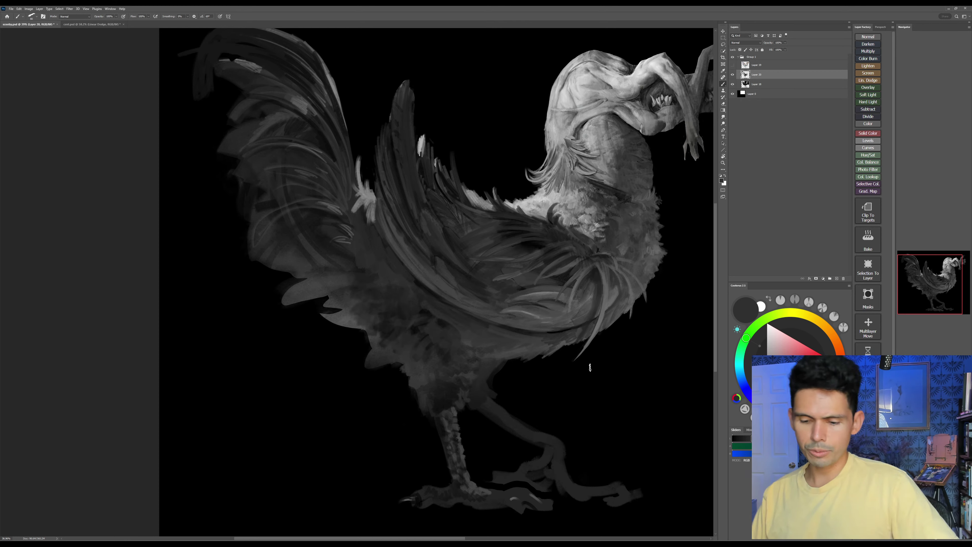
Step: Bring the whole creature into view and save the painting
{"action": "key", "text": "z"}
{"action": "left_click_drag", "start_coordinate": [582, 283], "coordinate": [527, 331]}
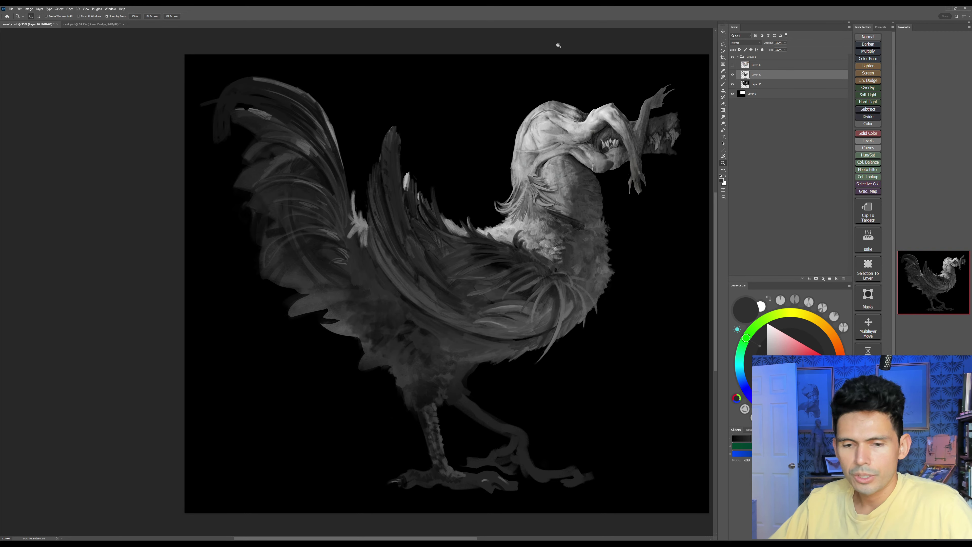
{"action": "left_click_drag", "start_coordinate": [559, 45], "coordinate": [482, 48]}
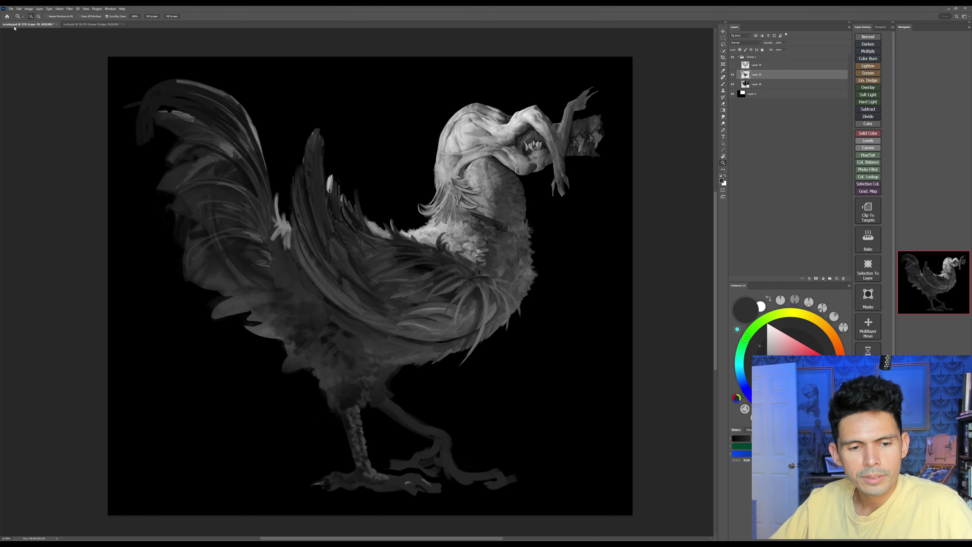
{"action": "key", "text": "ctrl+s"}
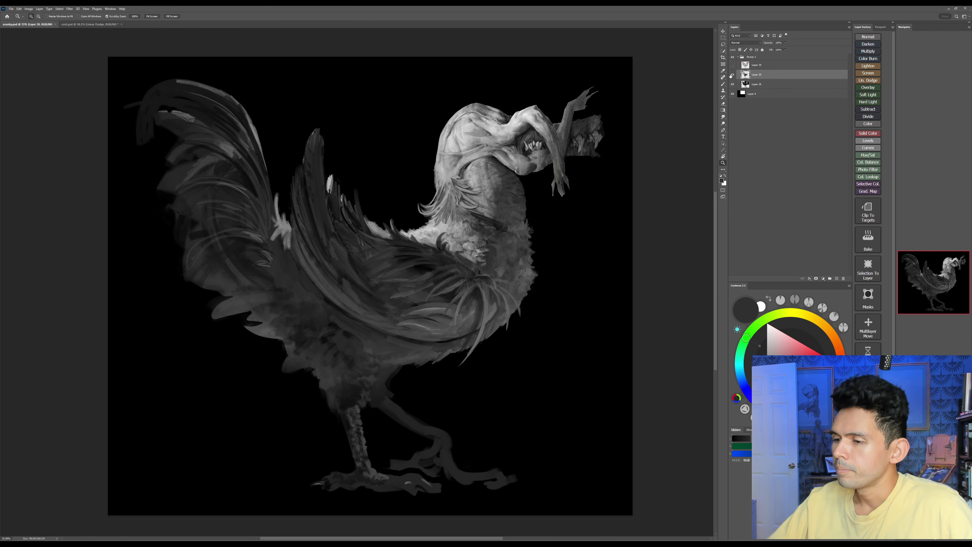
Step: View the background layer and the original grayscale sketch layer in isolation, restoring all layers after each
{"action": "left_click", "coordinate": [733, 94], "text": "alt"}
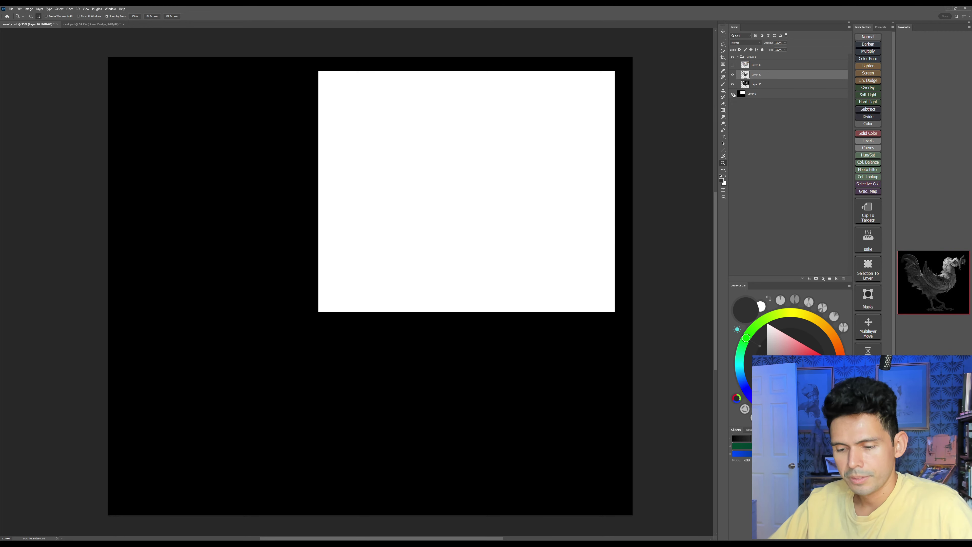
{"action": "left_click", "coordinate": [733, 94], "text": "alt"}
{"action": "left_click", "coordinate": [733, 85], "text": "alt"}
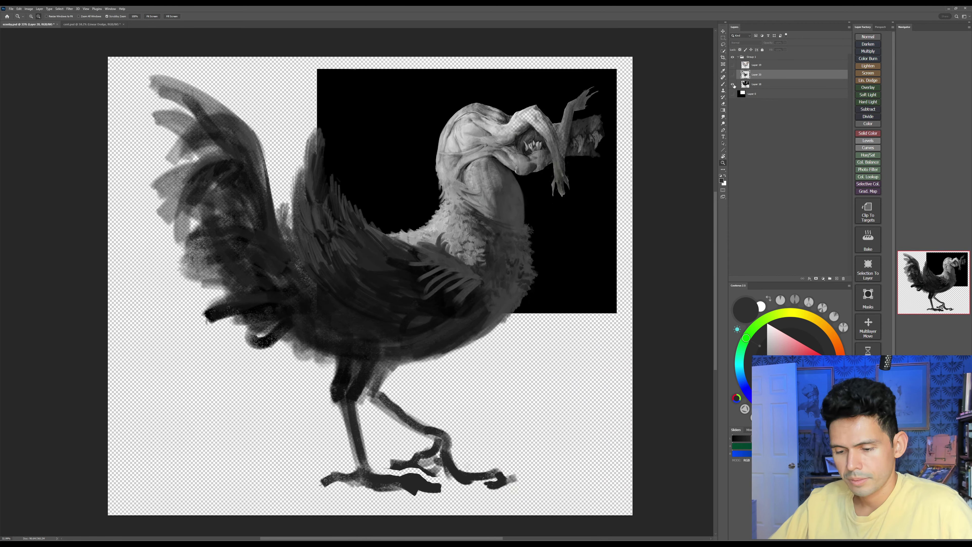
{"action": "left_click", "coordinate": [733, 84], "text": "alt"}
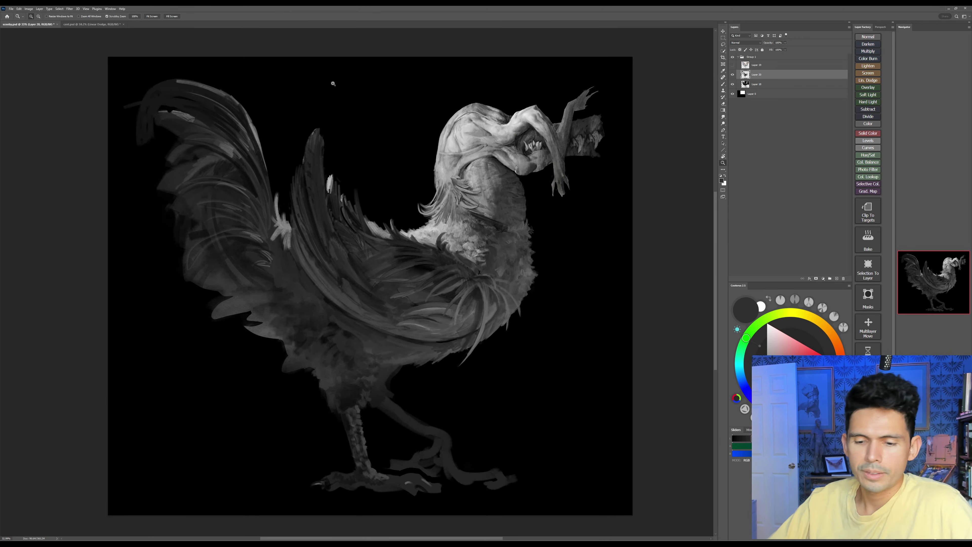
{"action": "key", "text": "c"}
{"action": "left_click_drag", "start_coordinate": [313, 76], "coordinate": [633, 342]}
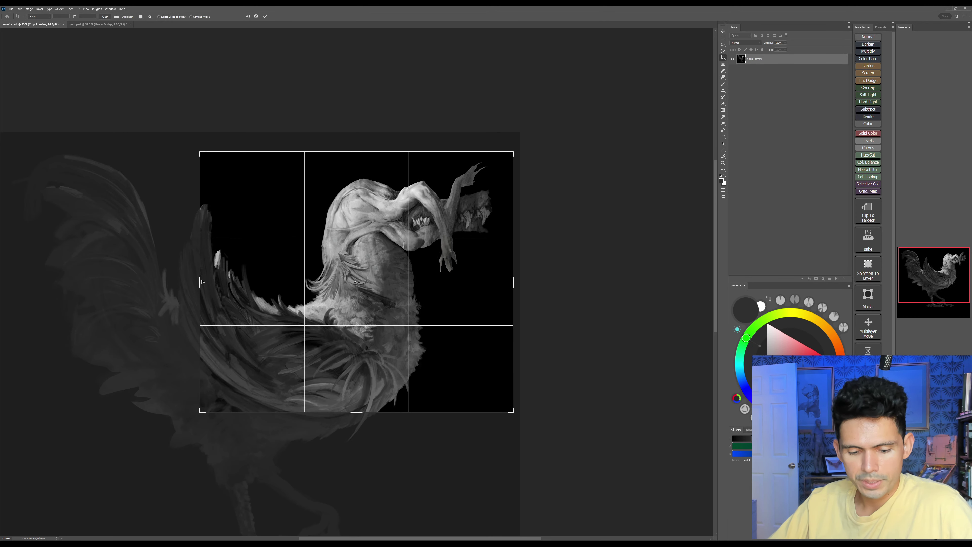
{"action": "left_click_drag", "start_coordinate": [202, 281], "coordinate": [239, 279]}
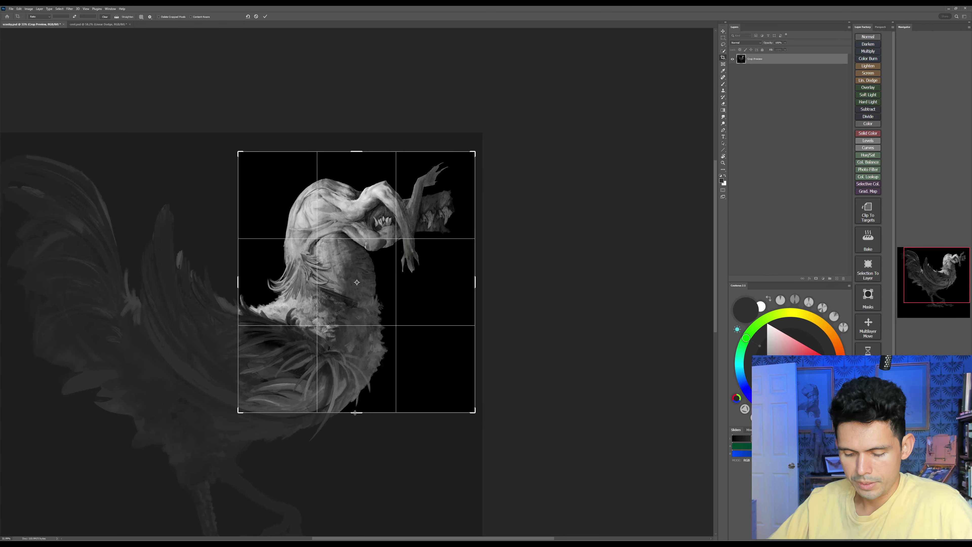
{"action": "left_click_drag", "start_coordinate": [355, 413], "coordinate": [358, 389]}
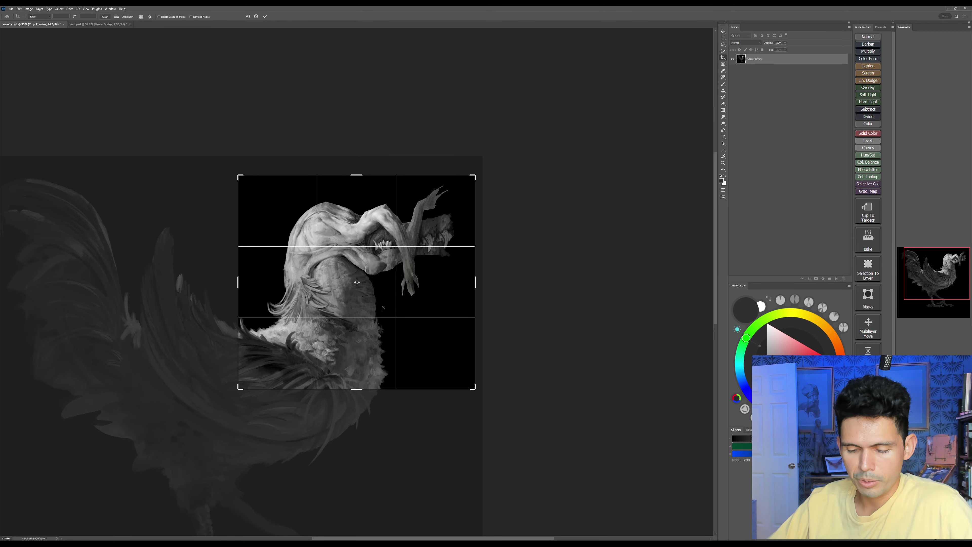
{"action": "key", "text": "Escape"}
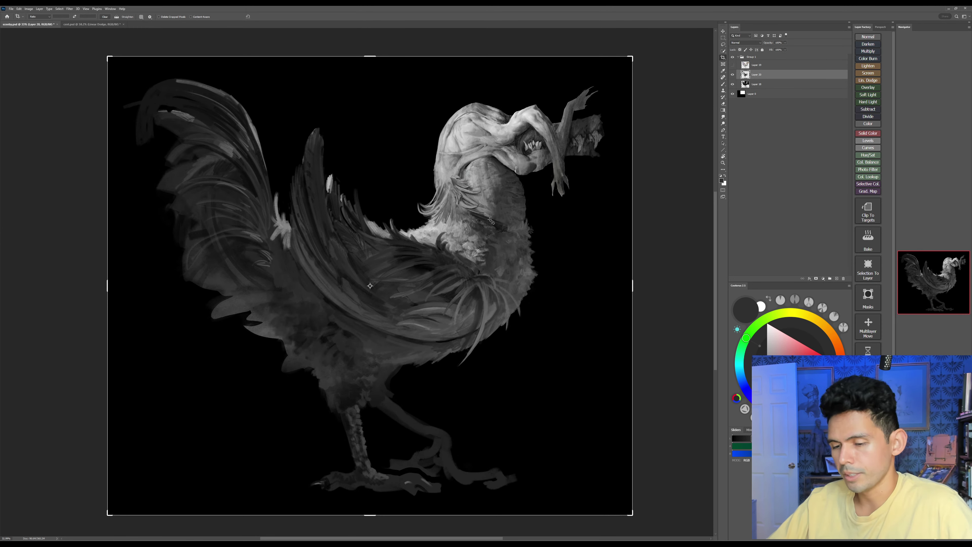
Step: Compare the painting with and without its colour layer and feather detail layer, and finish with only the colour hidden
{"action": "left_click", "coordinate": [734, 65]}
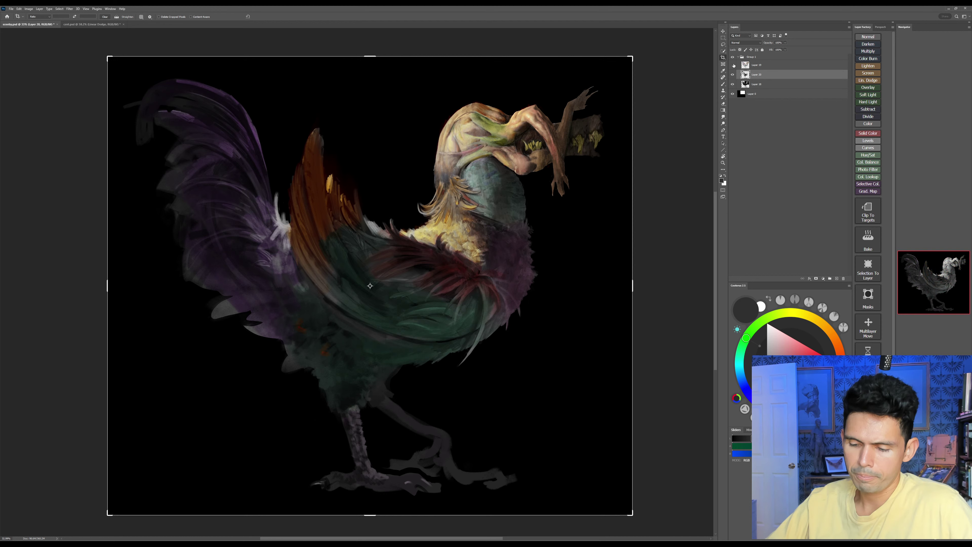
{"action": "left_click", "coordinate": [734, 65]}
{"action": "left_click", "coordinate": [733, 65]}
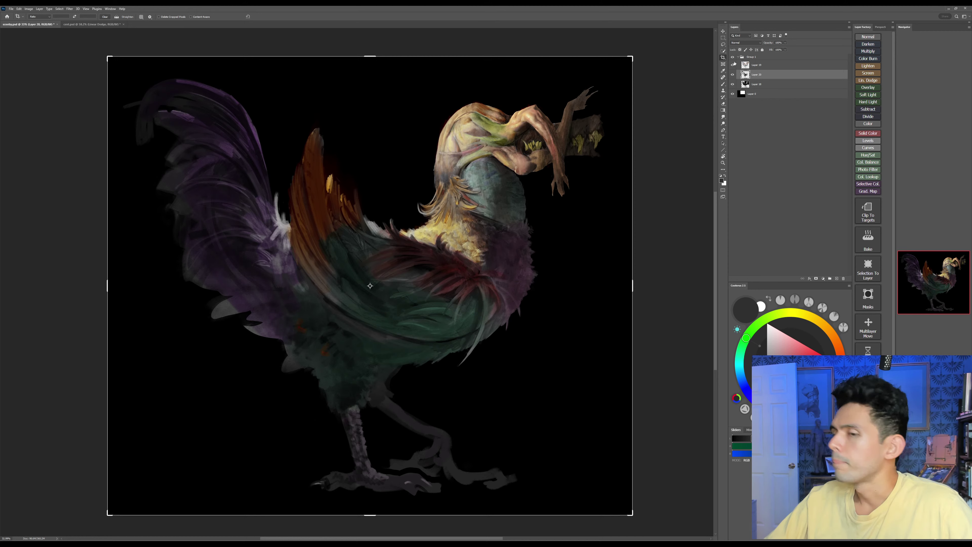
{"action": "left_click", "coordinate": [733, 66]}
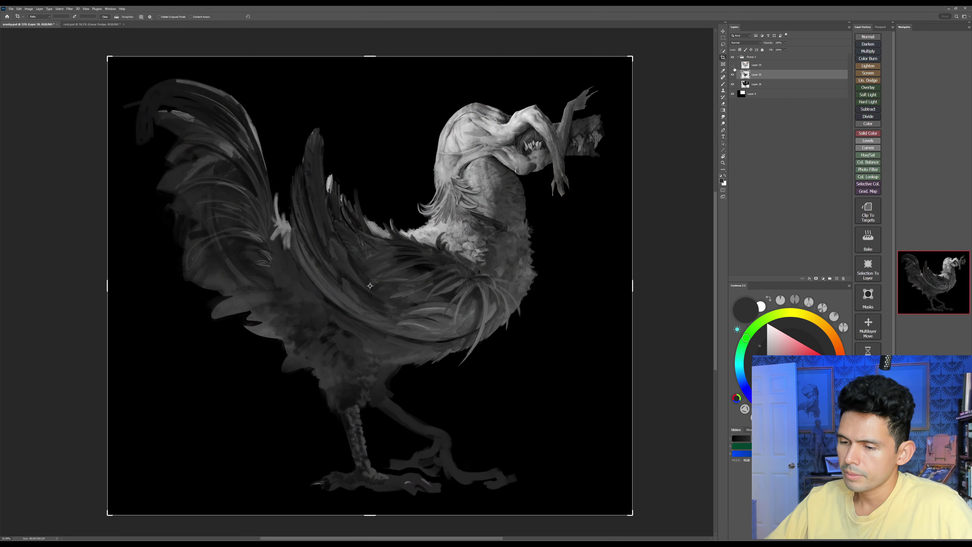
{"action": "left_click", "coordinate": [733, 74]}
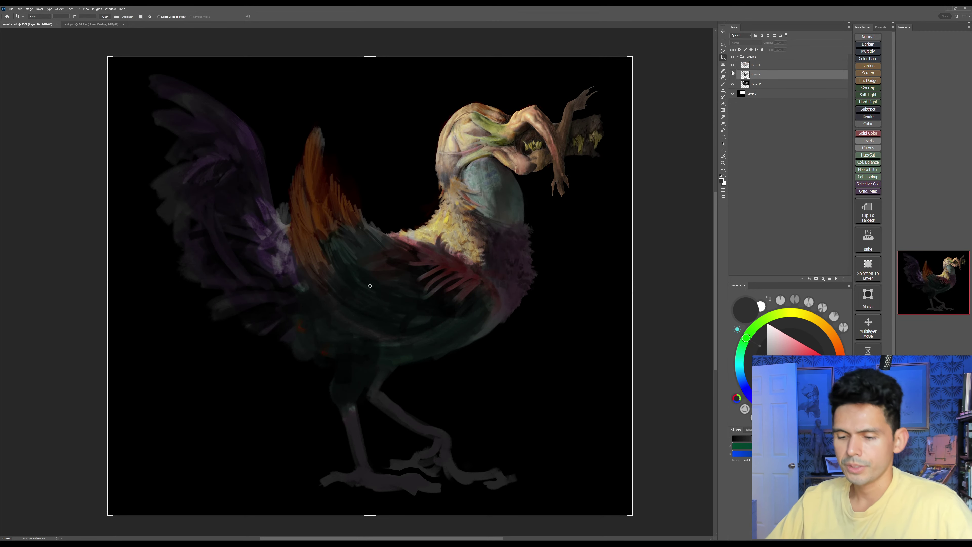
{"action": "left_click", "coordinate": [733, 74]}
{"action": "left_click", "coordinate": [734, 66]}
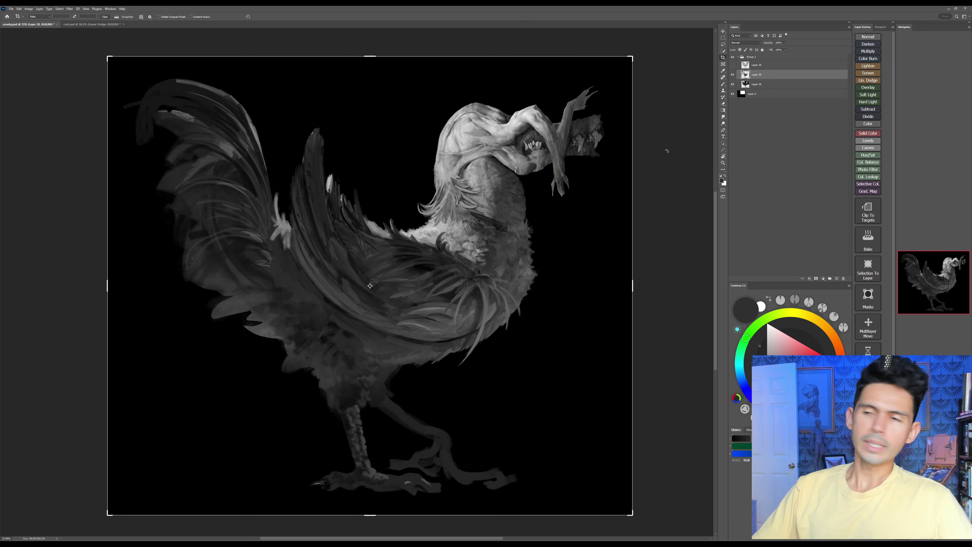
{"action": "key", "text": "b"}
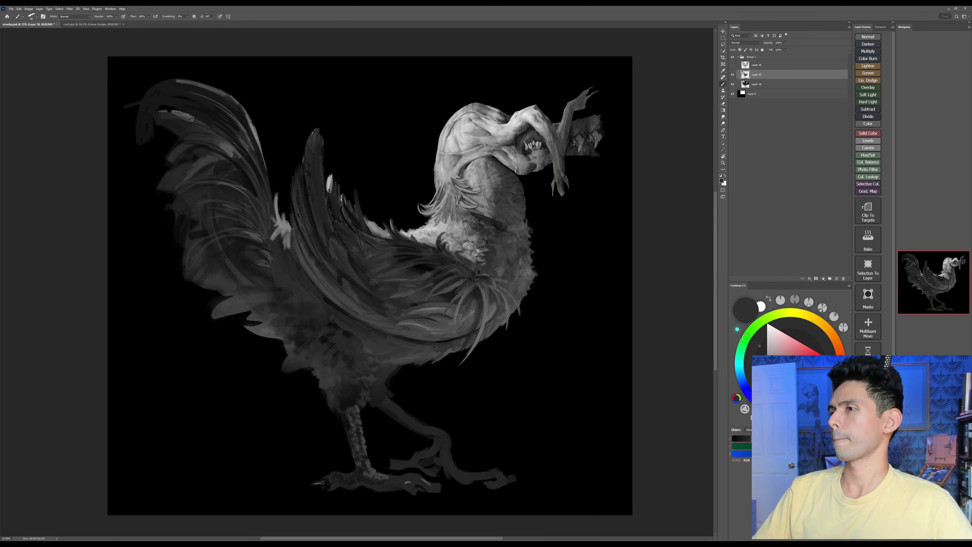